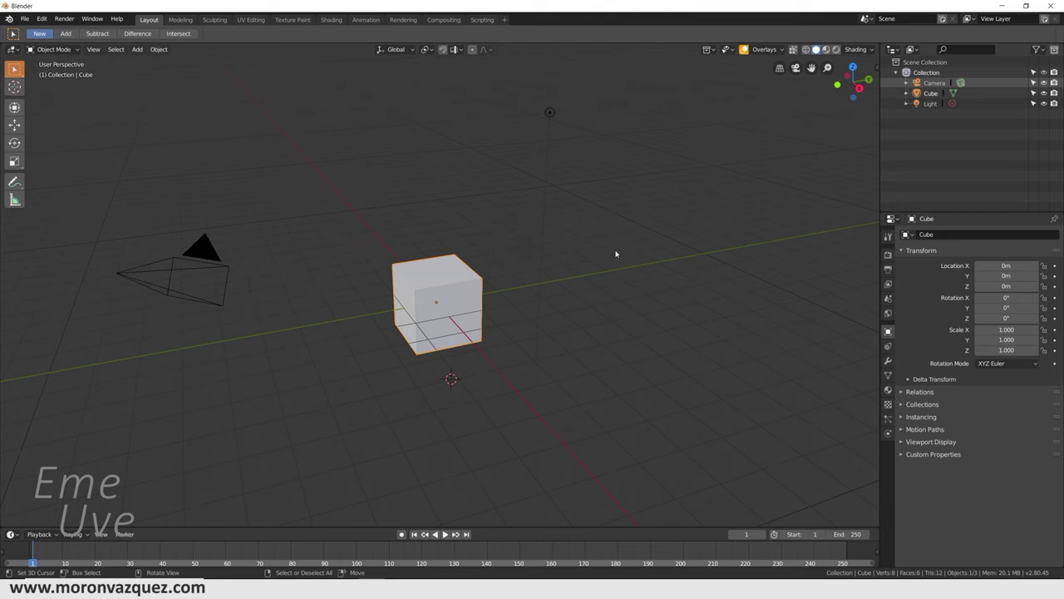
Step: Delete the default cube, camera and light, leaving an empty scene with the Add menu showing
middle_drag(632, 281, 609, 291)
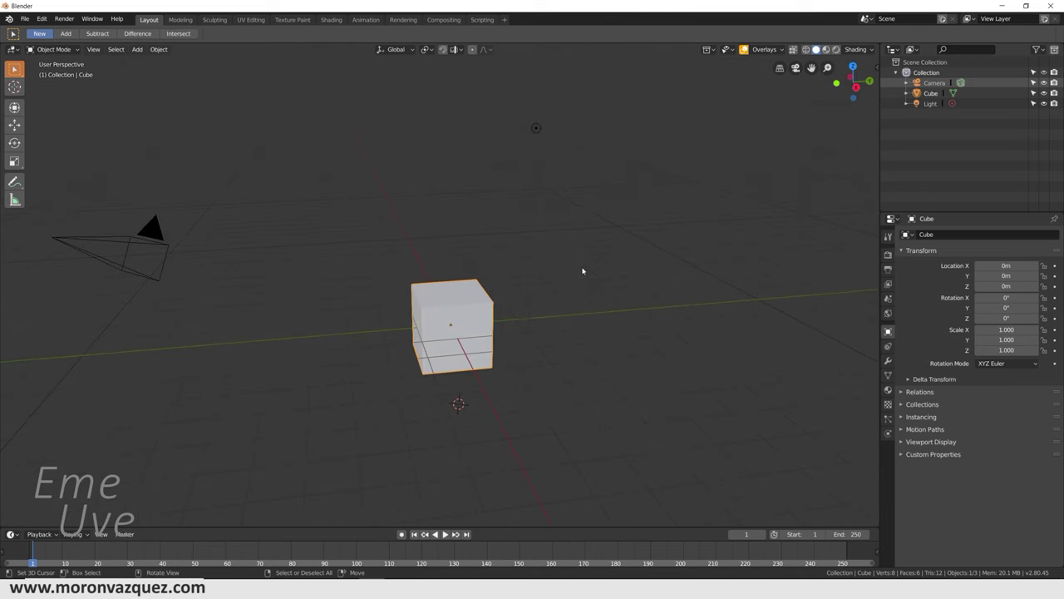
middle_drag(630, 303, 619, 309)
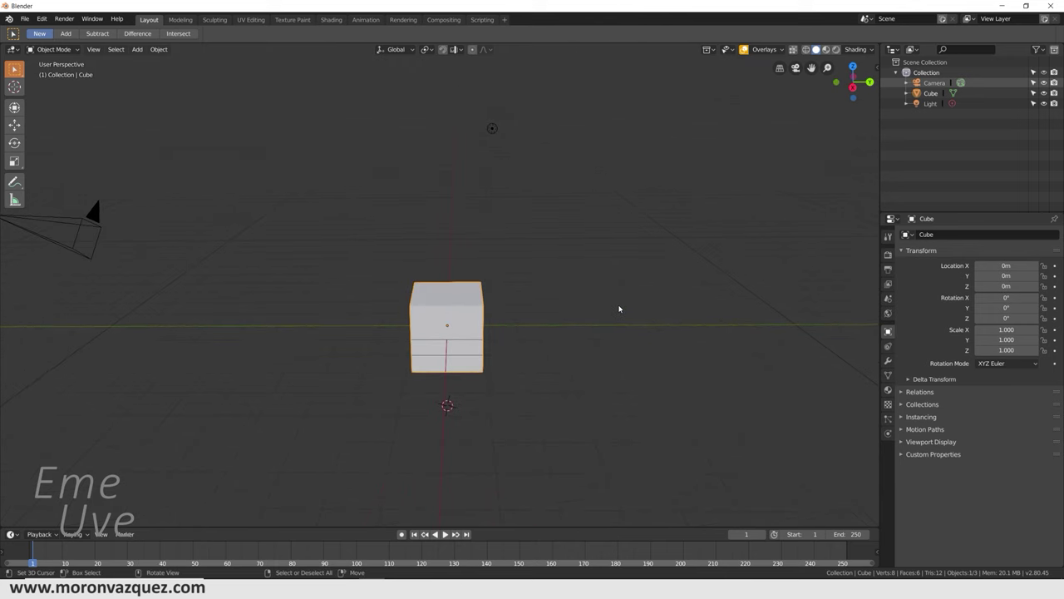
key(a)
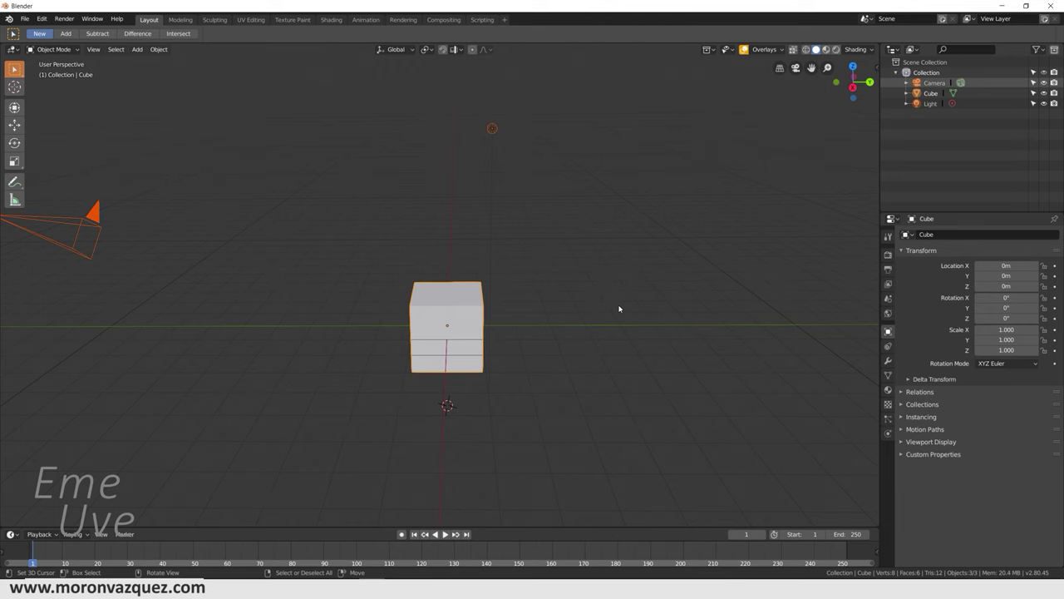
key(Delete)
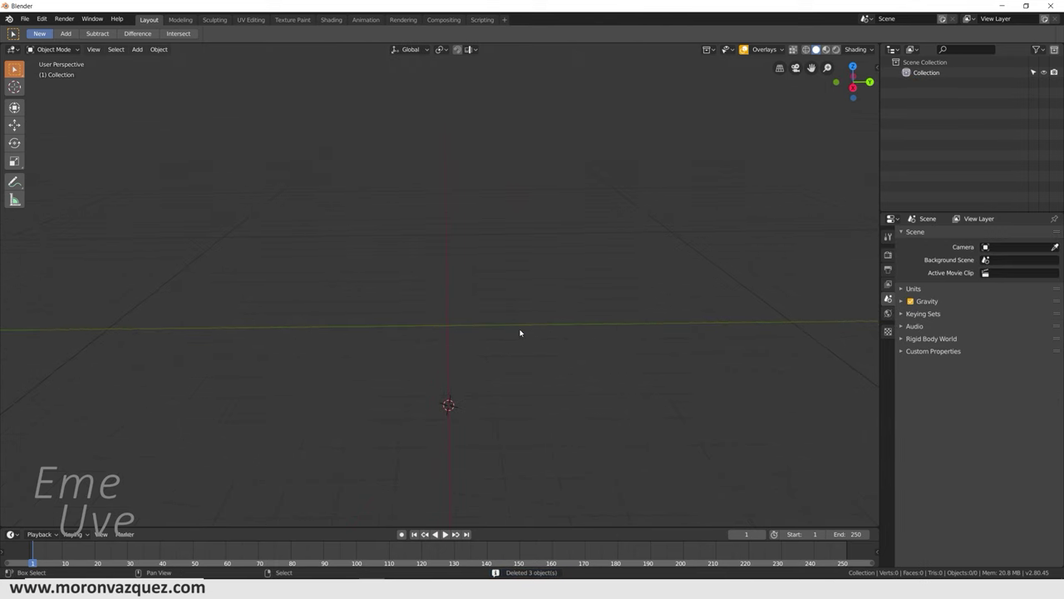
key(shift+a)
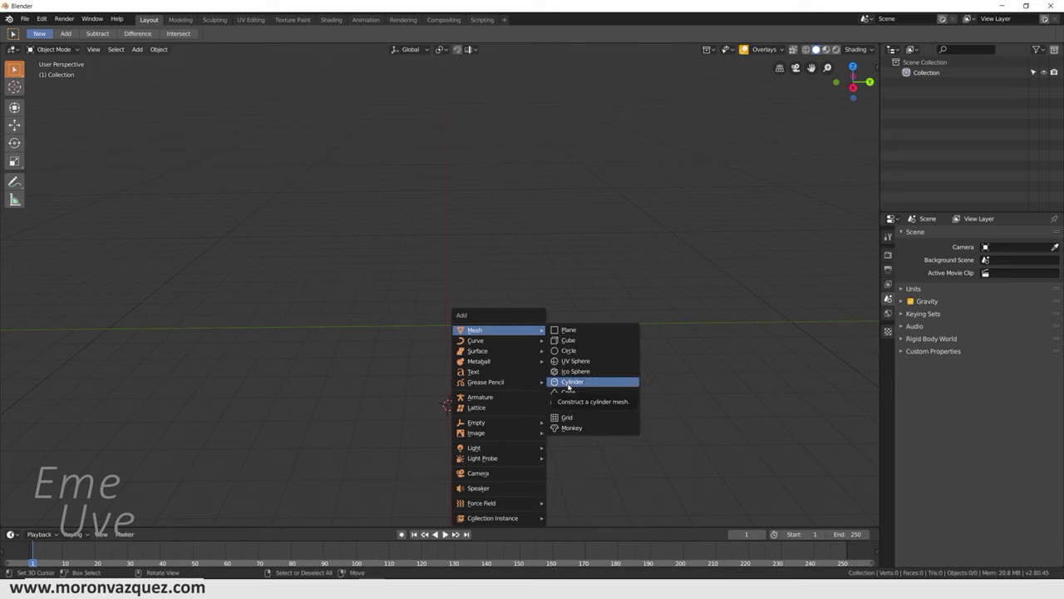
Step: Add a 12-sided cylinder with 1 m radius and 2 m depth
click(566, 382)
click(46, 515)
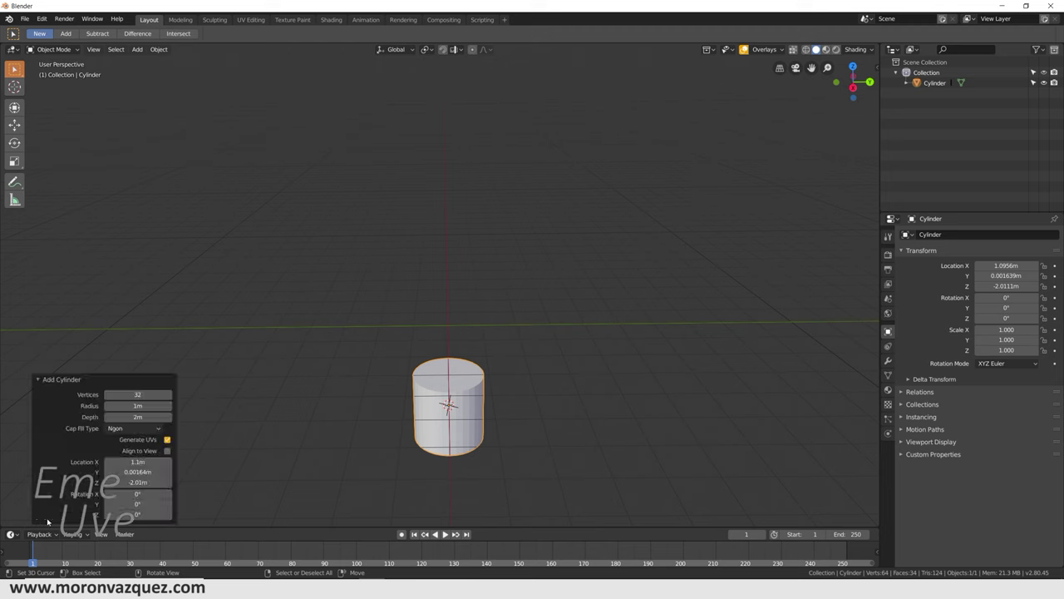
click(143, 395)
text(3)
key(Return)
drag(113, 395, 119, 395)
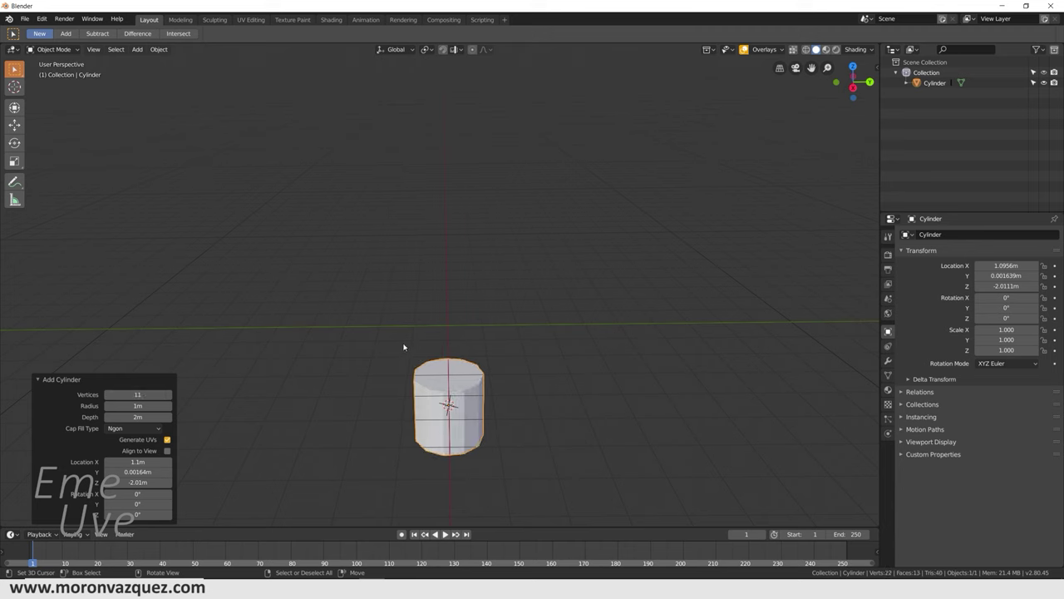
click(169, 394)
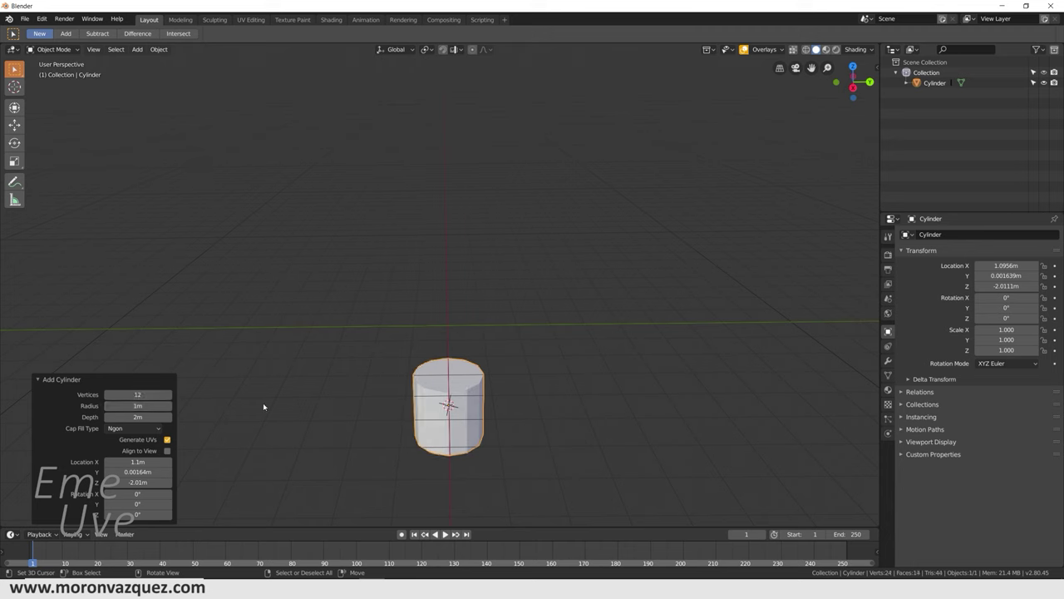
shift+right_click(125, 357)
click(65, 378)
shift+right_click(430, 380)
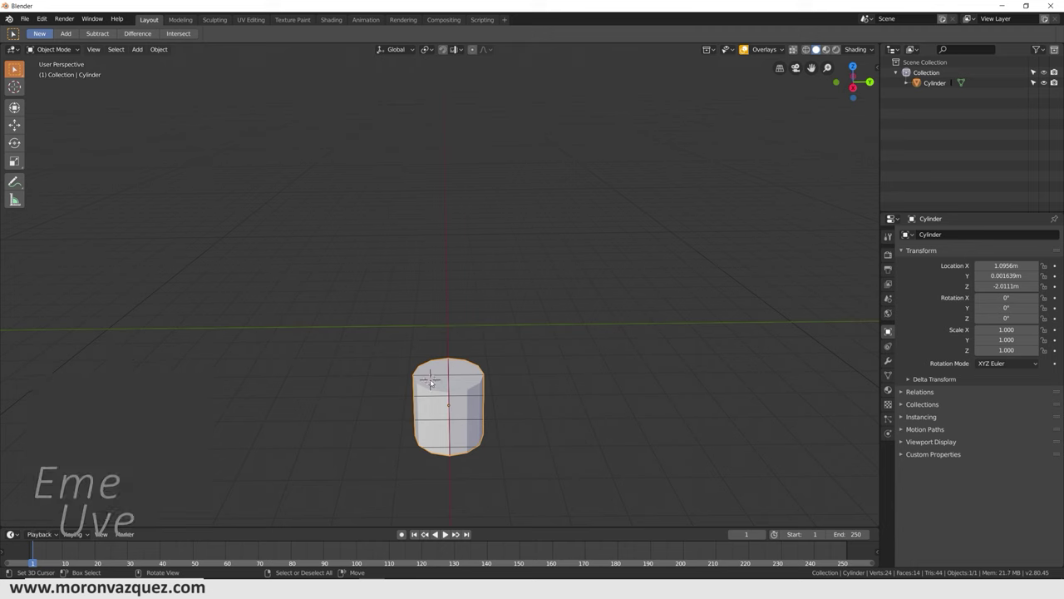
Step: Raise the cylinder to Z 0.62678 m and rotate it 90° about X
click(14, 106)
drag(453, 352, 453, 266)
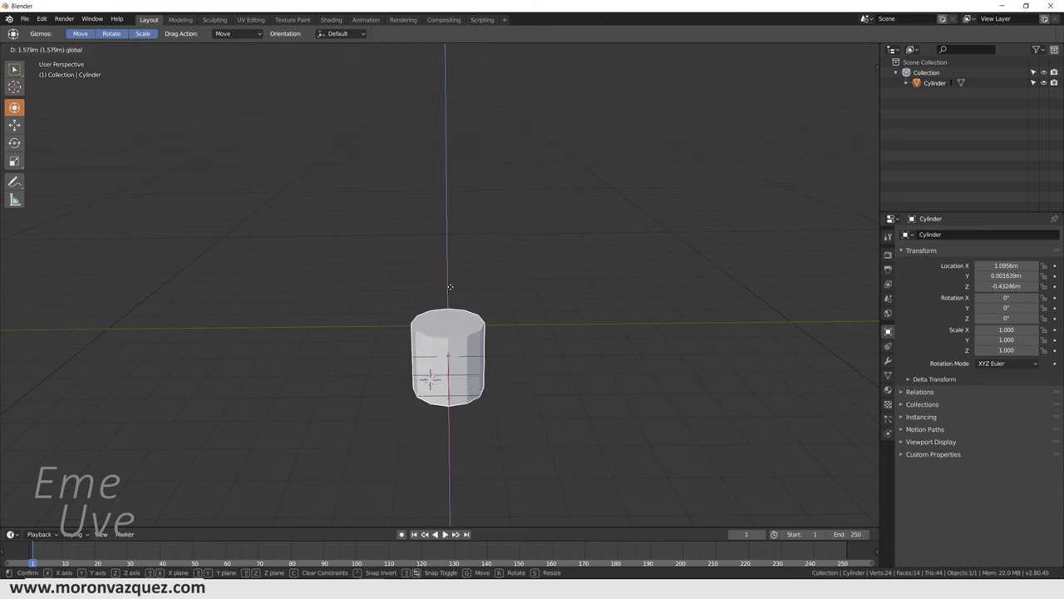
mouse_move(491, 291)
middle_down()
mouse_move(506, 319)
mouse_move(499, 299)
middle_up()
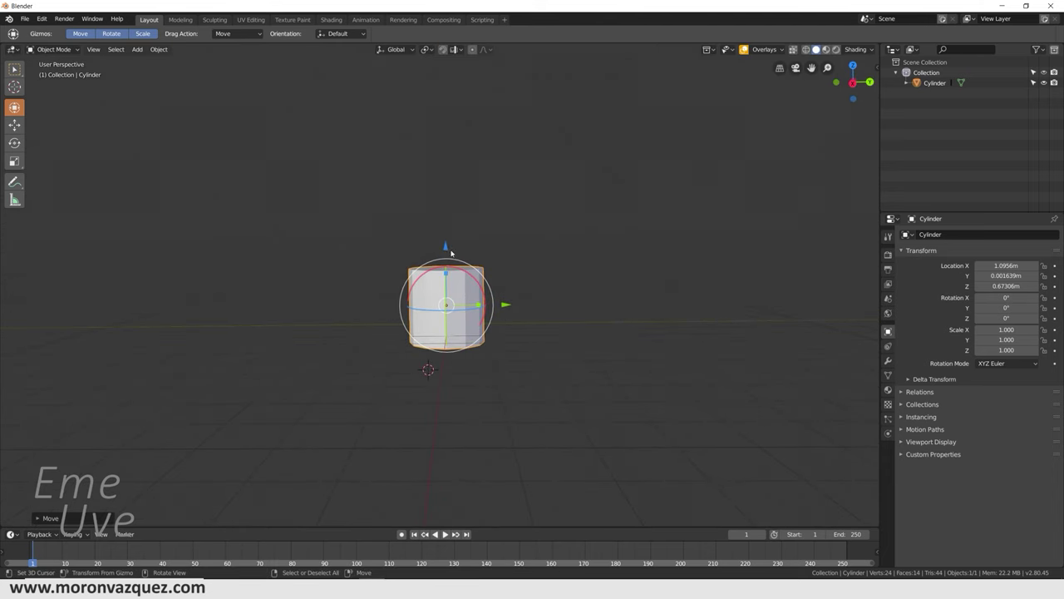
drag(445, 248, 494, 288)
middle_drag(494, 289, 496, 288)
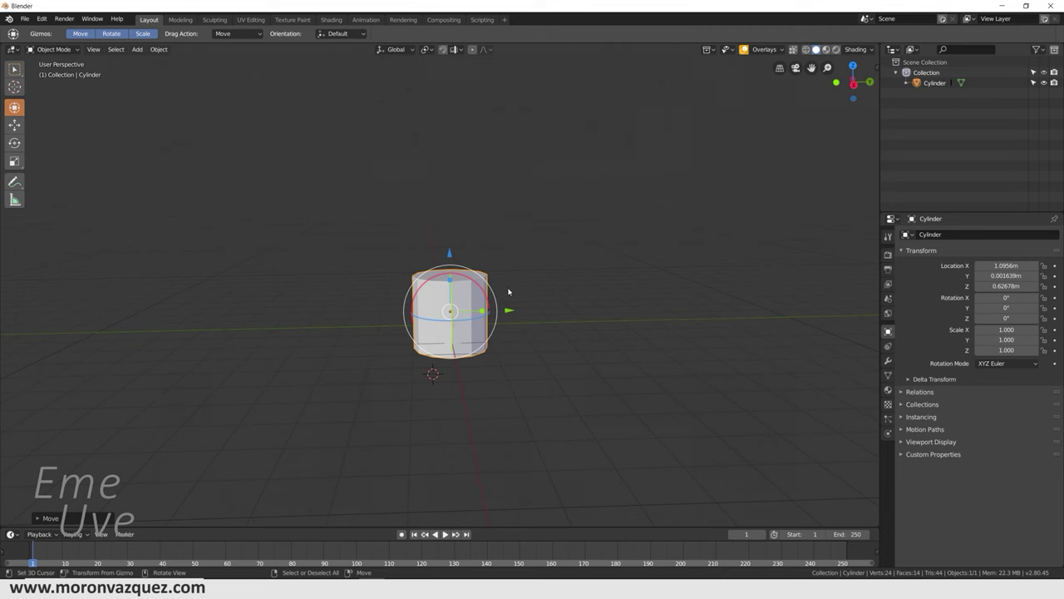
text(rx90)
key(Return)
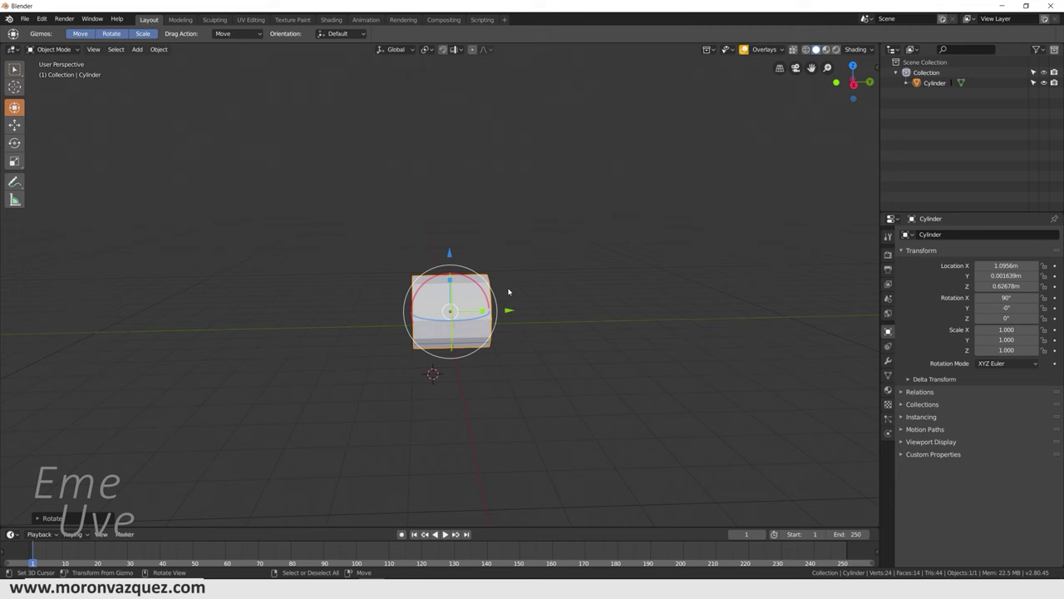
Step: Scale the cylinder along Z to 0.699 so it lies like a short wheel
middle_drag(479, 321, 489, 334)
scroll(491, 337, up, 2)
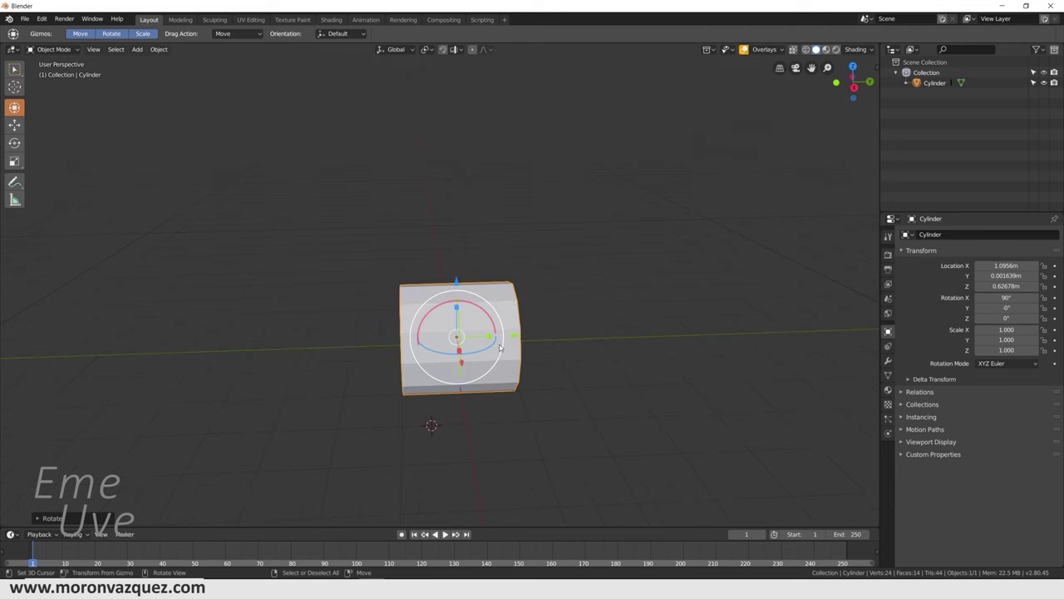
key(s)
key(z)
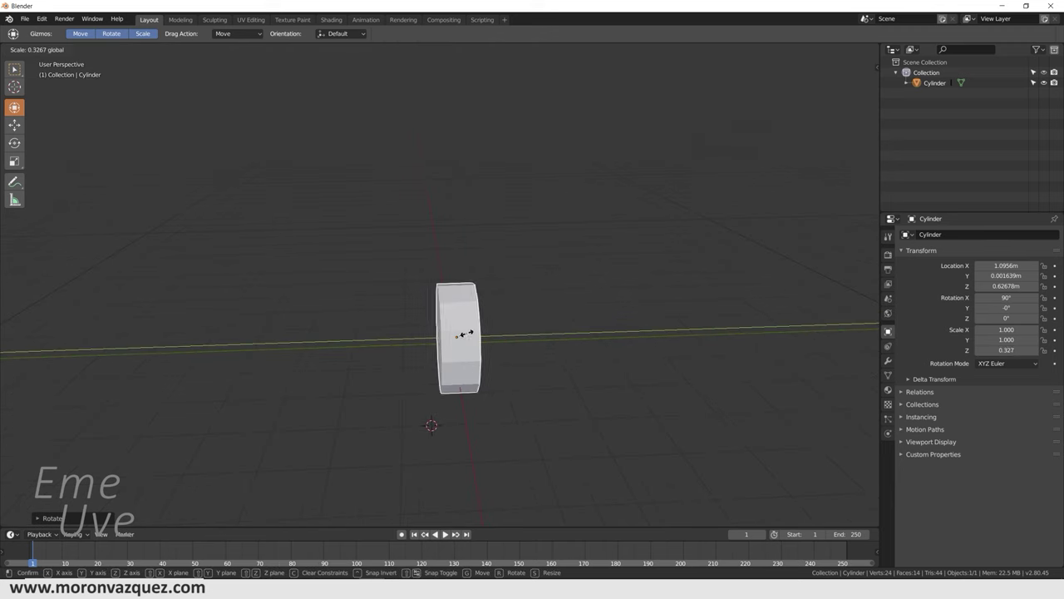
click(495, 334)
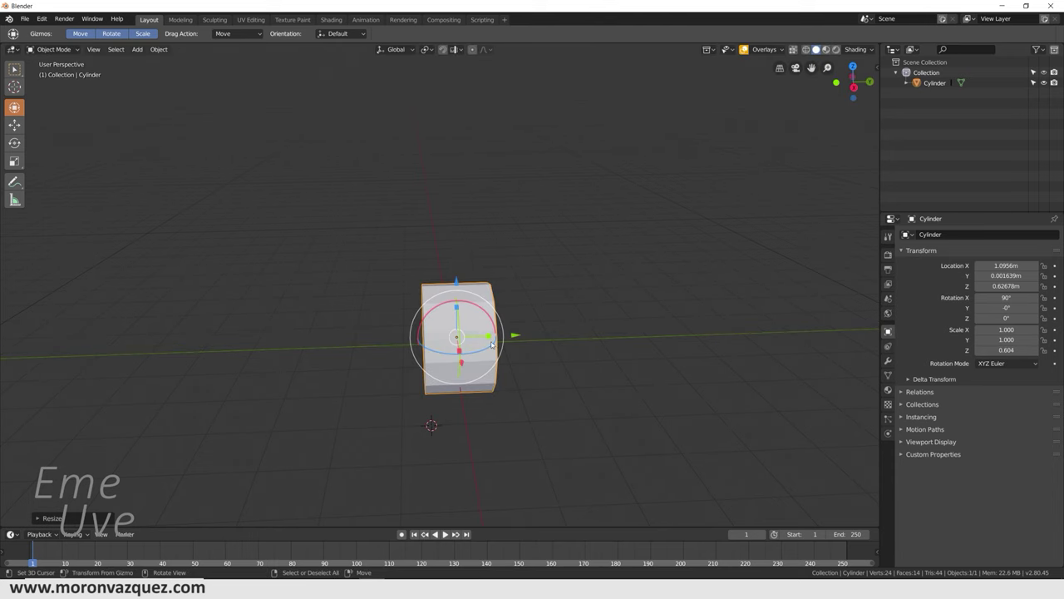
middle_drag(522, 354, 484, 333)
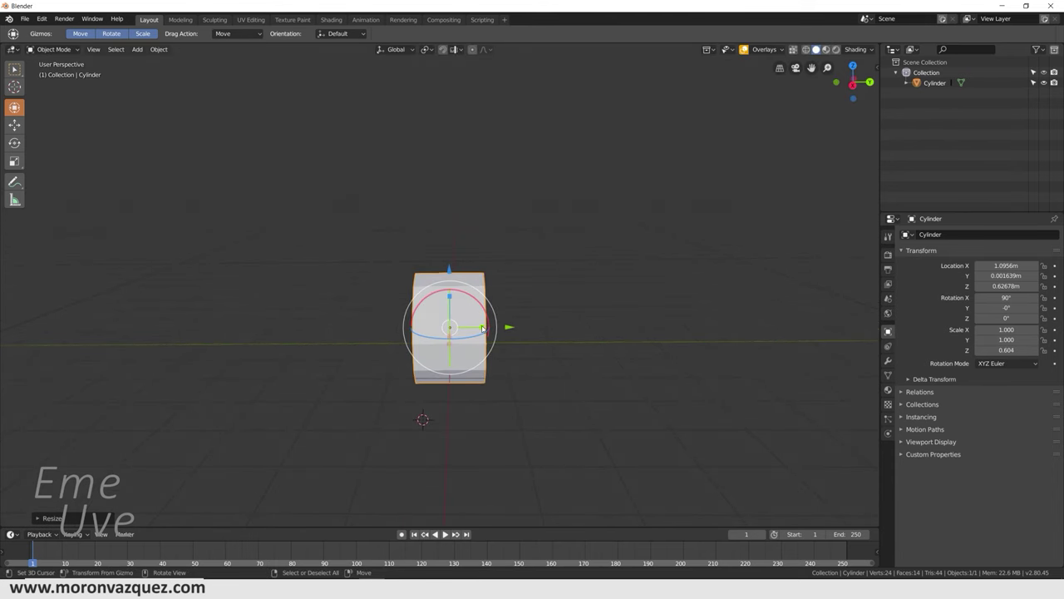
drag(483, 329, 488, 327)
mouse_move(487, 327)
middle_down()
mouse_move(509, 360)
mouse_move(404, 260)
middle_up()
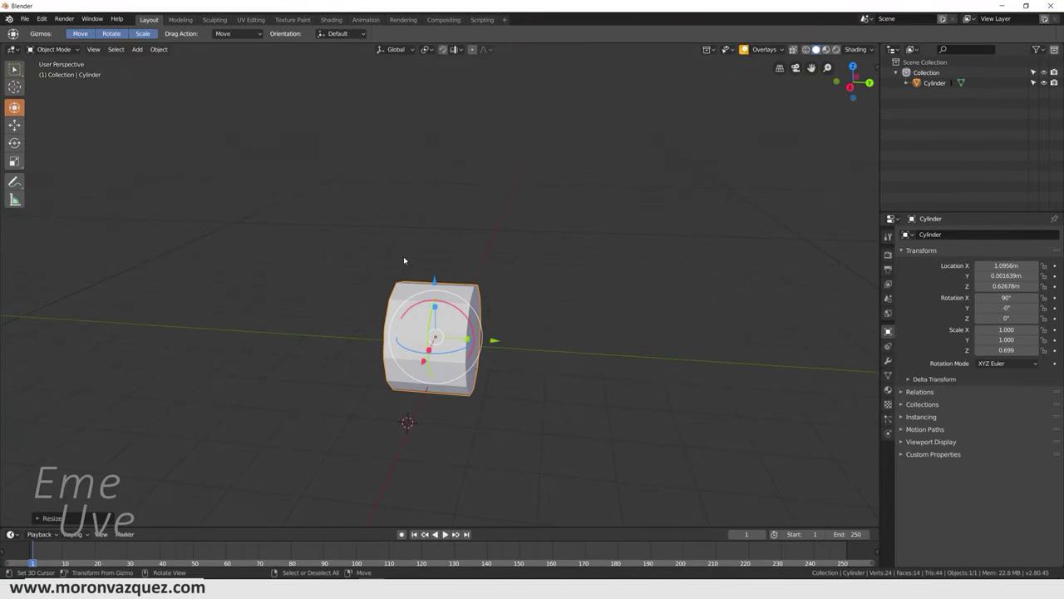
mouse_move(276, 218)
middle_down()
mouse_move(327, 260)
mouse_move(330, 283)
mouse_move(304, 250)
mouse_move(296, 264)
mouse_move(341, 264)
middle_up()
mouse_move(557, 345)
middle_down()
mouse_move(526, 323)
mouse_move(528, 344)
middle_up()
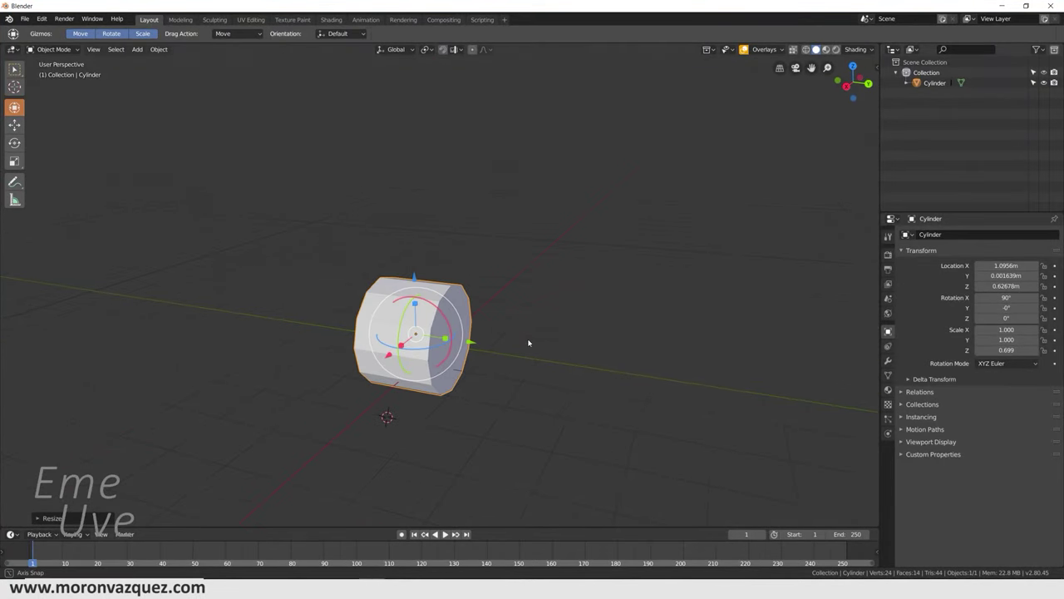
click(55, 50)
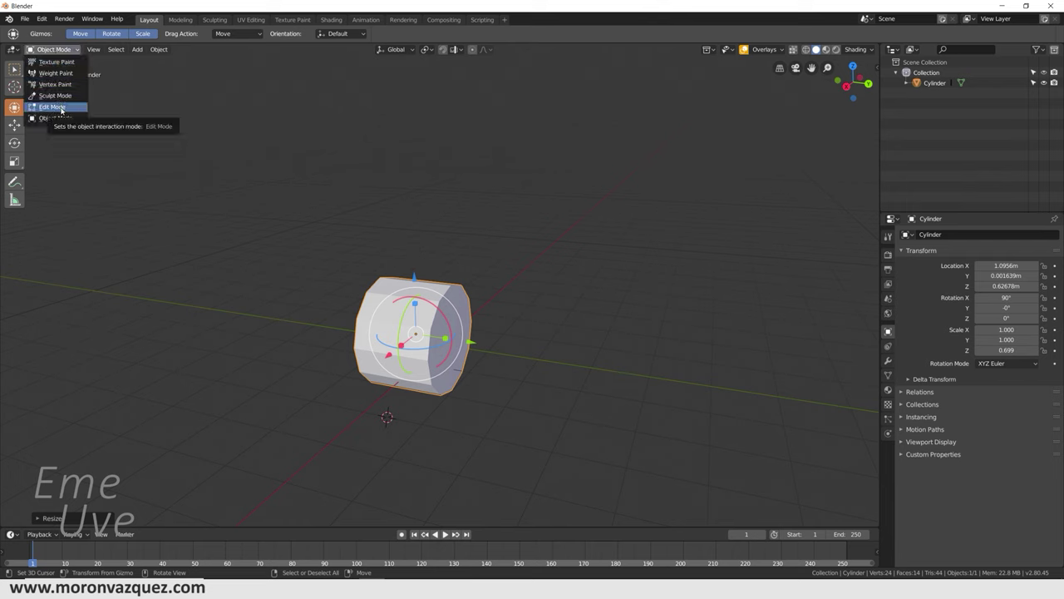
Step: In Edit Mode with face select, extrude the cylinder's front end cap and scale it down
click(50, 108)
click(108, 50)
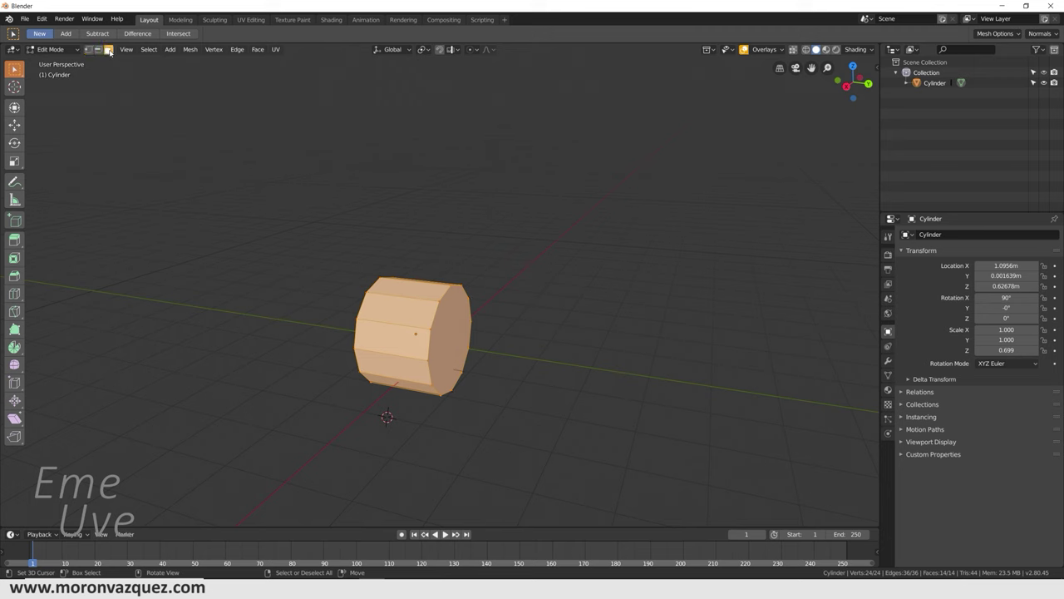
click(447, 322)
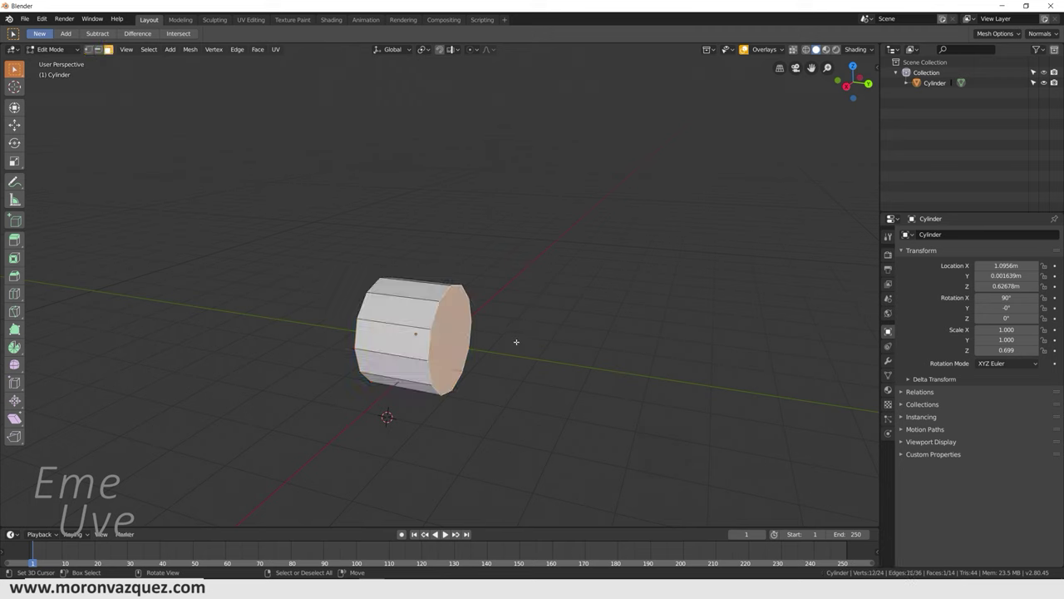
key(e)
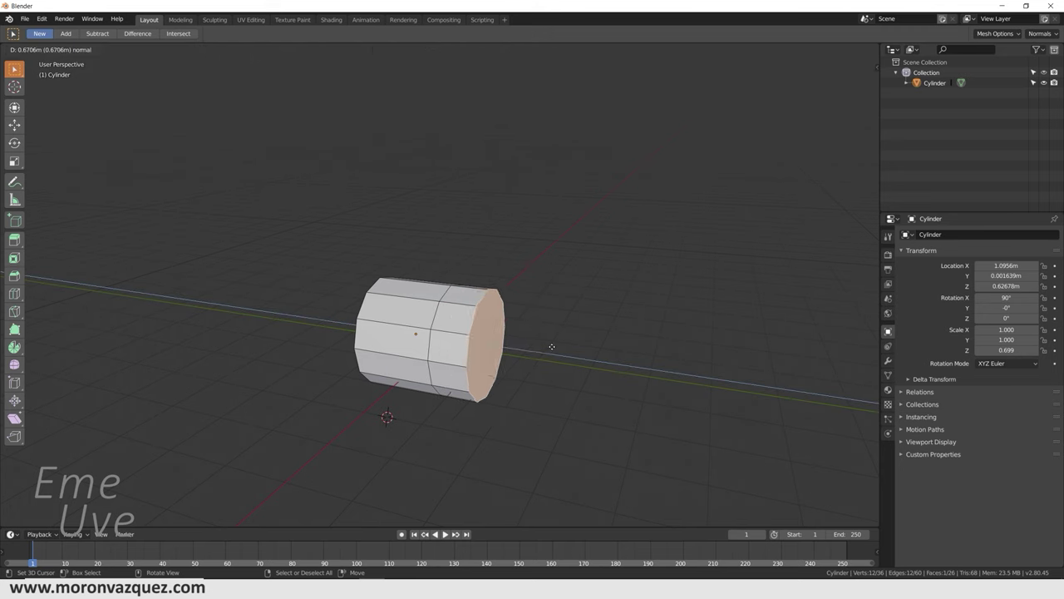
click(562, 349)
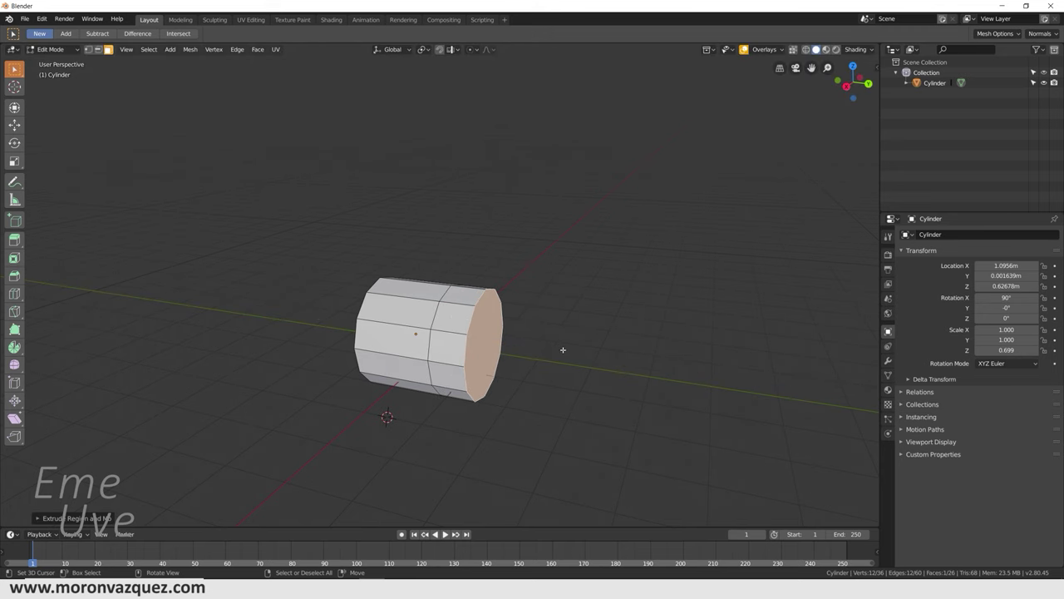
key(s)
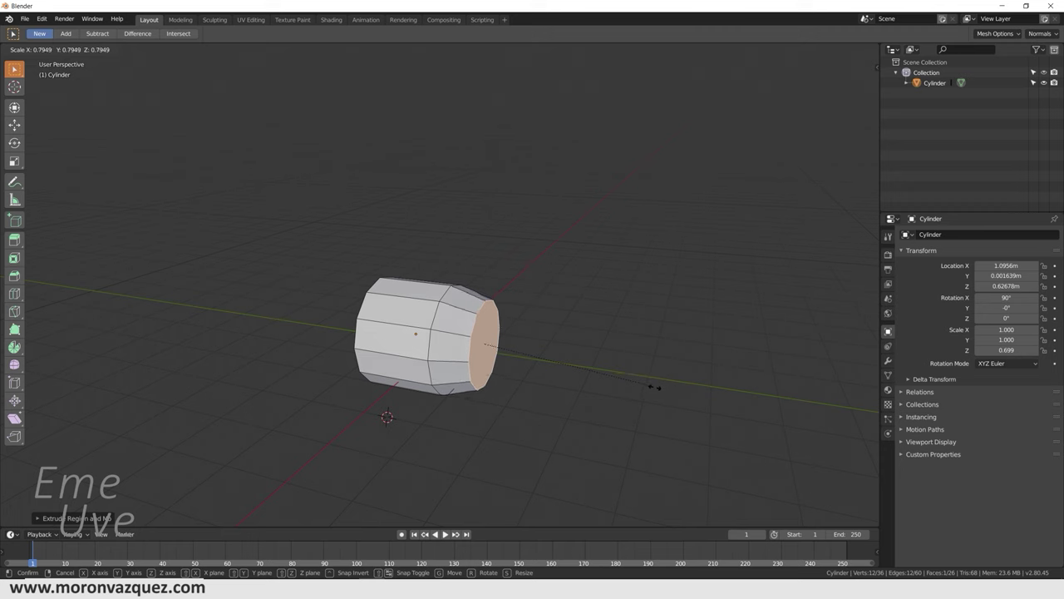
click(651, 386)
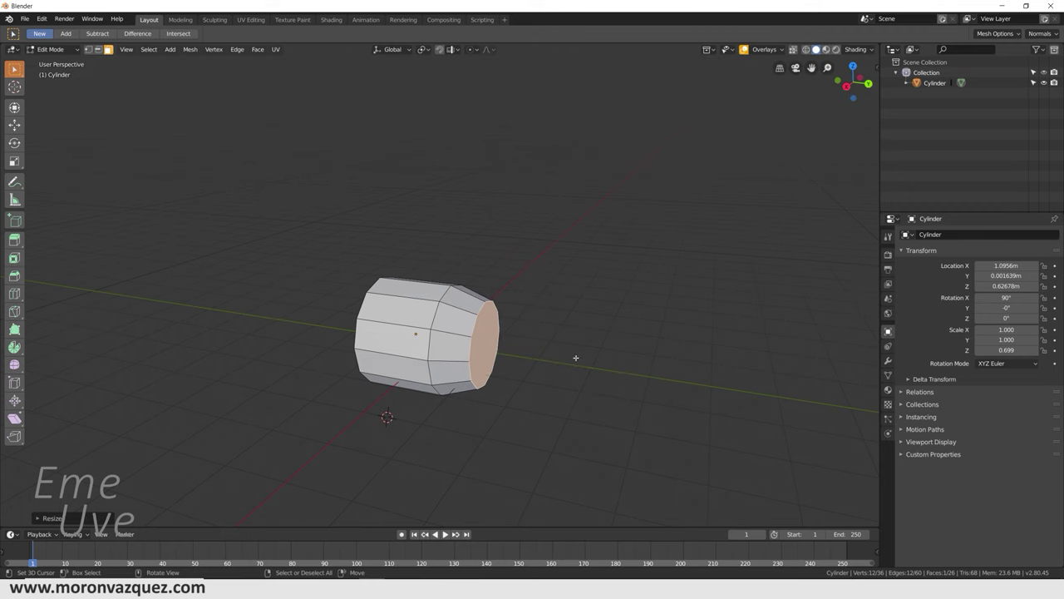
Step: Inset the end face into an inner ring, then extrude and shrink it into a narrow neck
scroll(569, 363, up, 1)
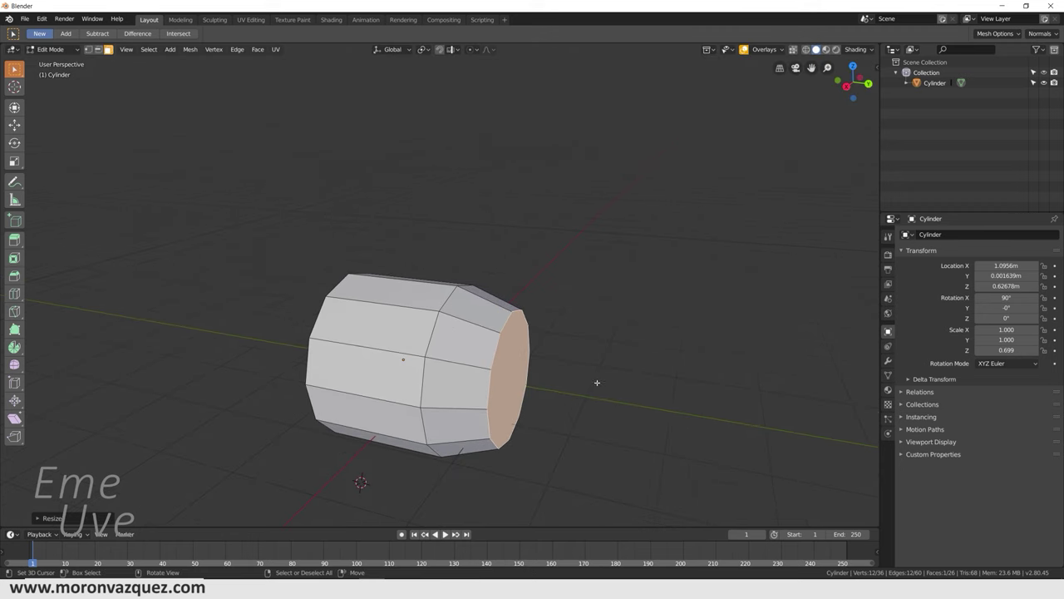
scroll(594, 378, up, 1)
scroll(582, 364, up, 1)
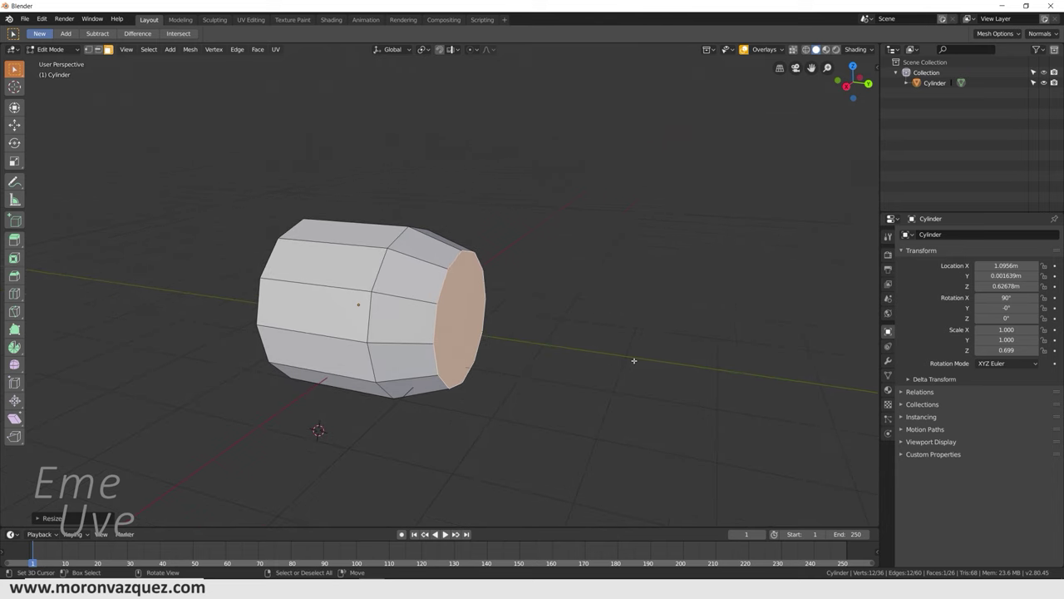
key(e)
key(s)
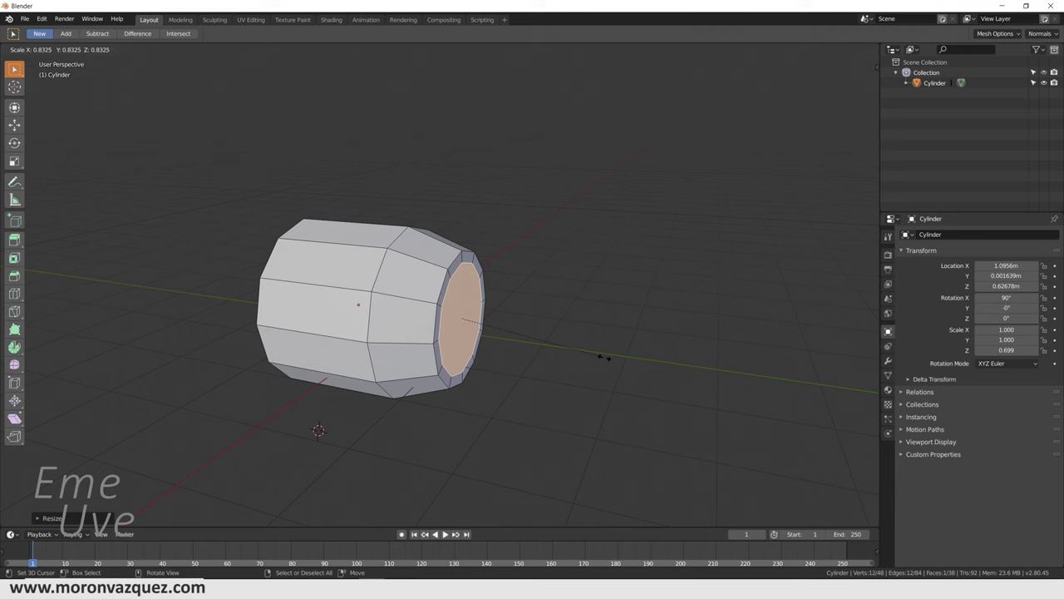
click(612, 363)
key(e)
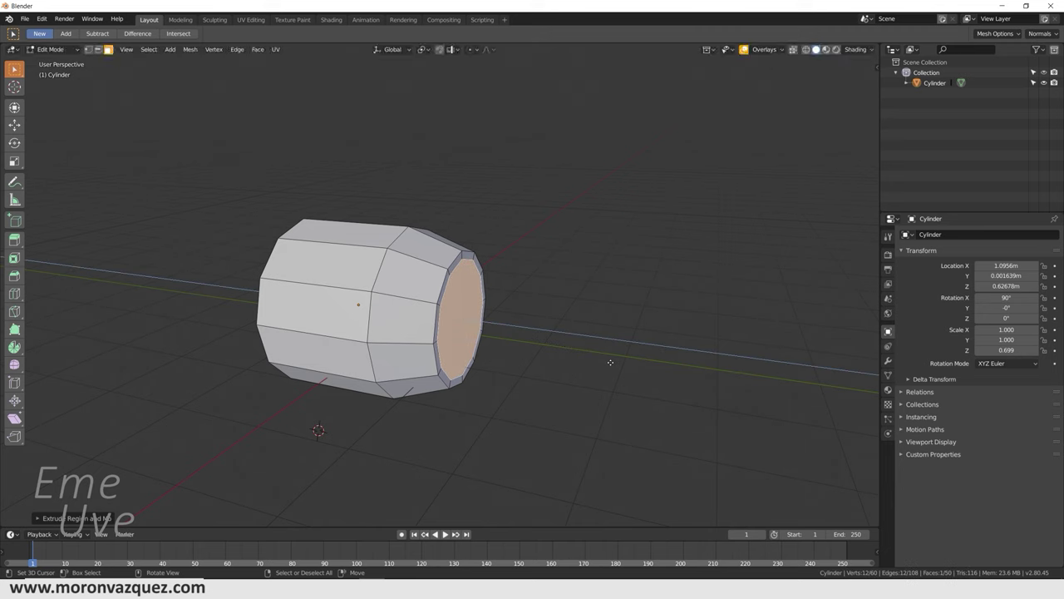
key(e)
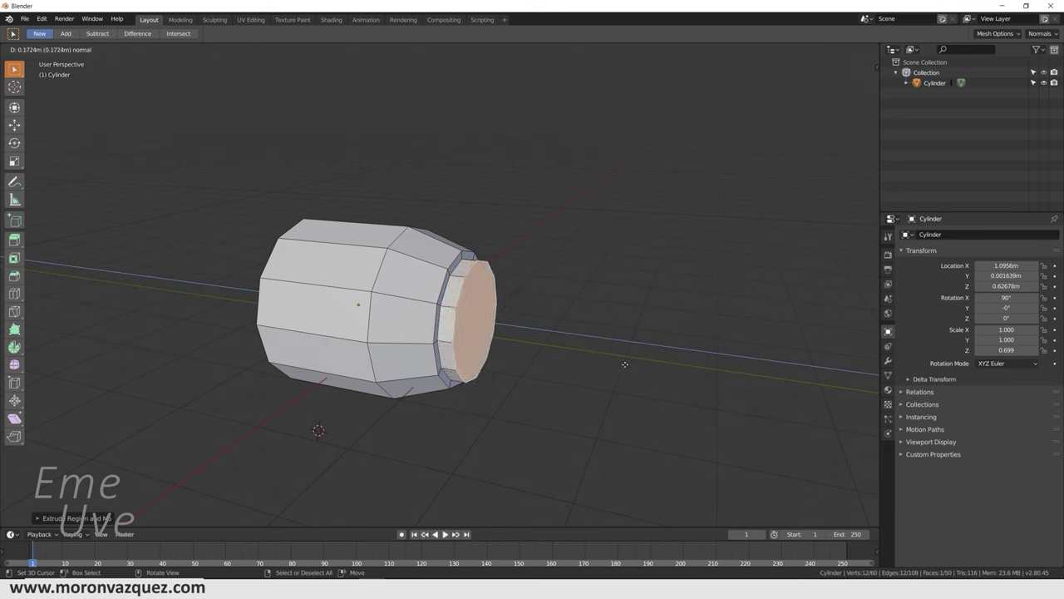
click(625, 364)
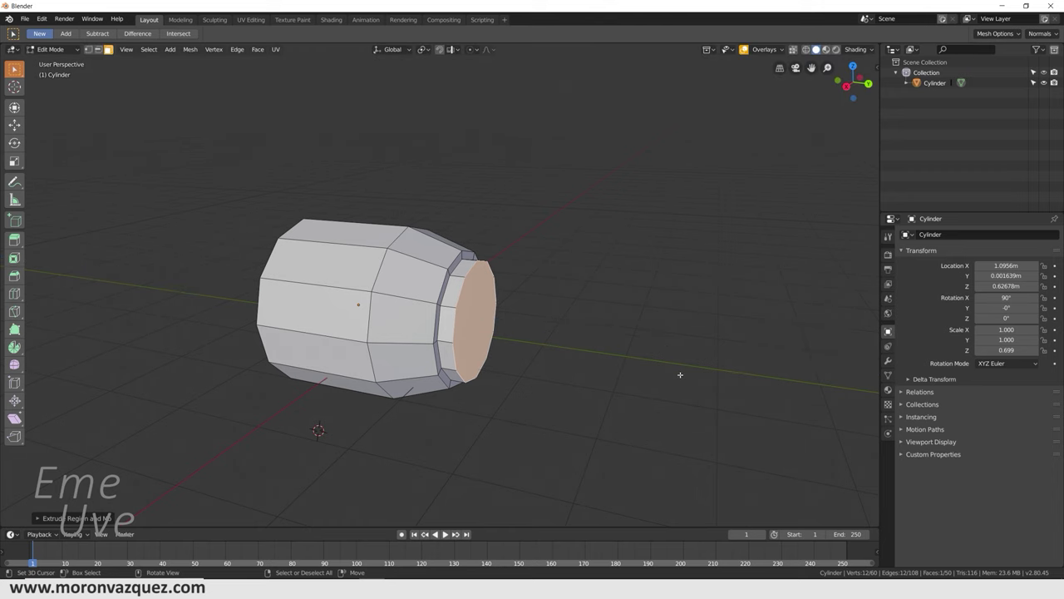
key(s)
click(649, 371)
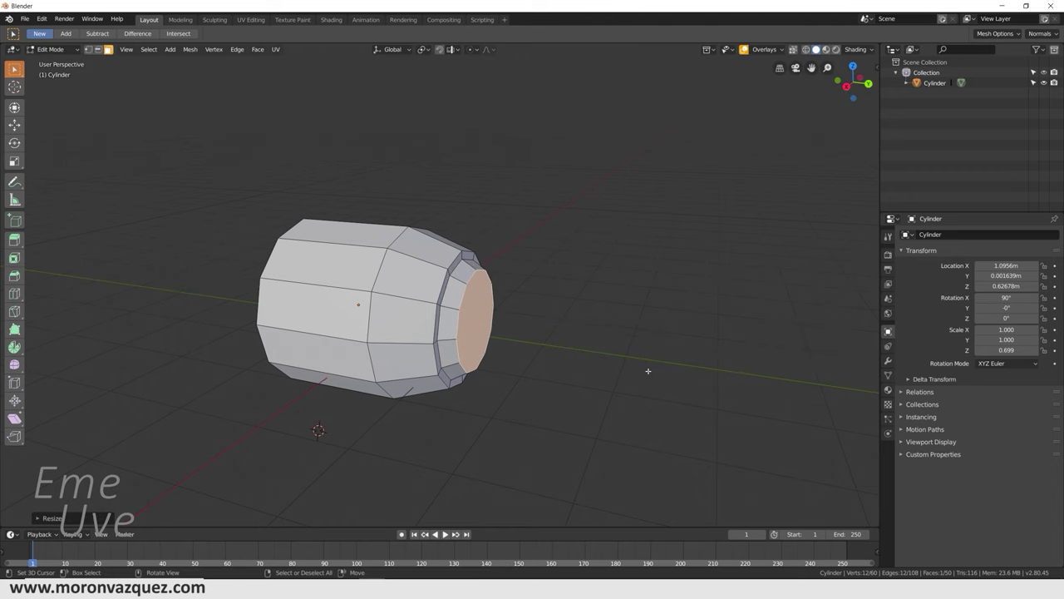
mouse_move(648, 371)
middle_down()
mouse_move(571, 352)
mouse_move(623, 371)
mouse_move(656, 361)
mouse_move(701, 371)
mouse_move(641, 371)
mouse_move(655, 367)
middle_up()
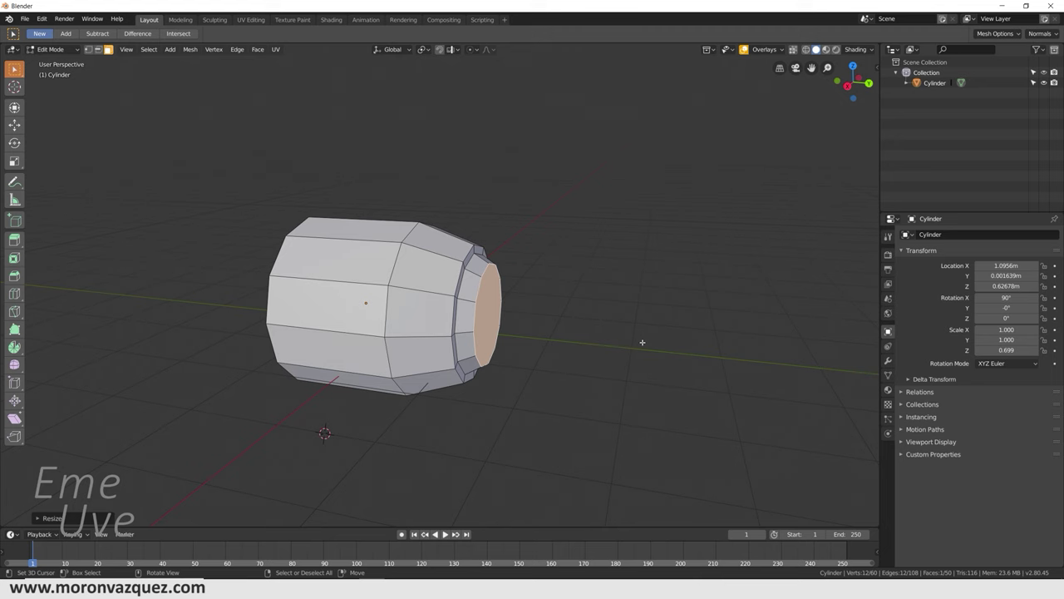
Step: Extrude the front face into a narrower neck and slide its end along X
key(e)
click(696, 348)
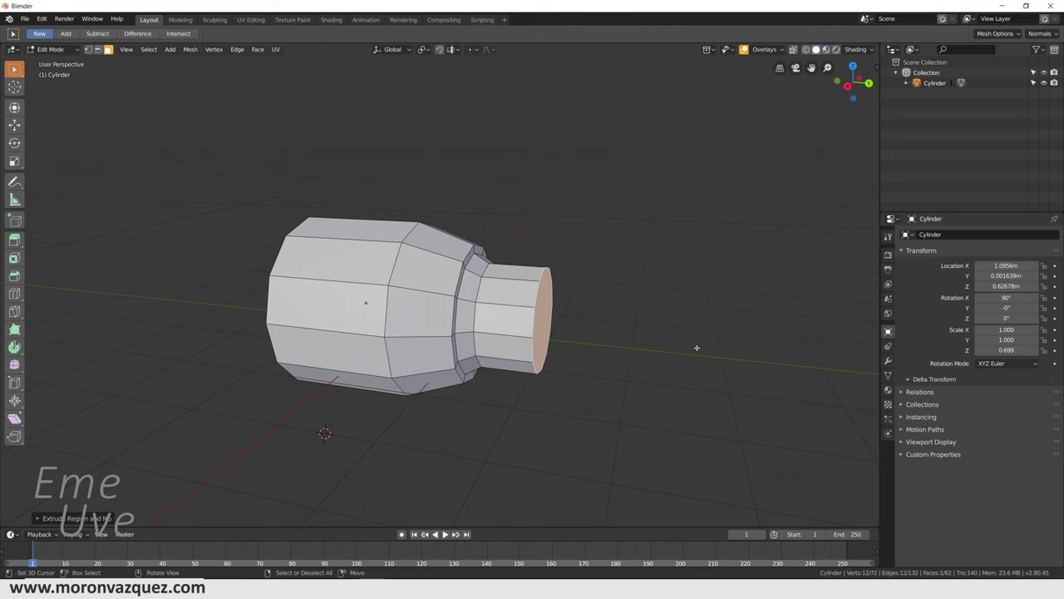
key(s)
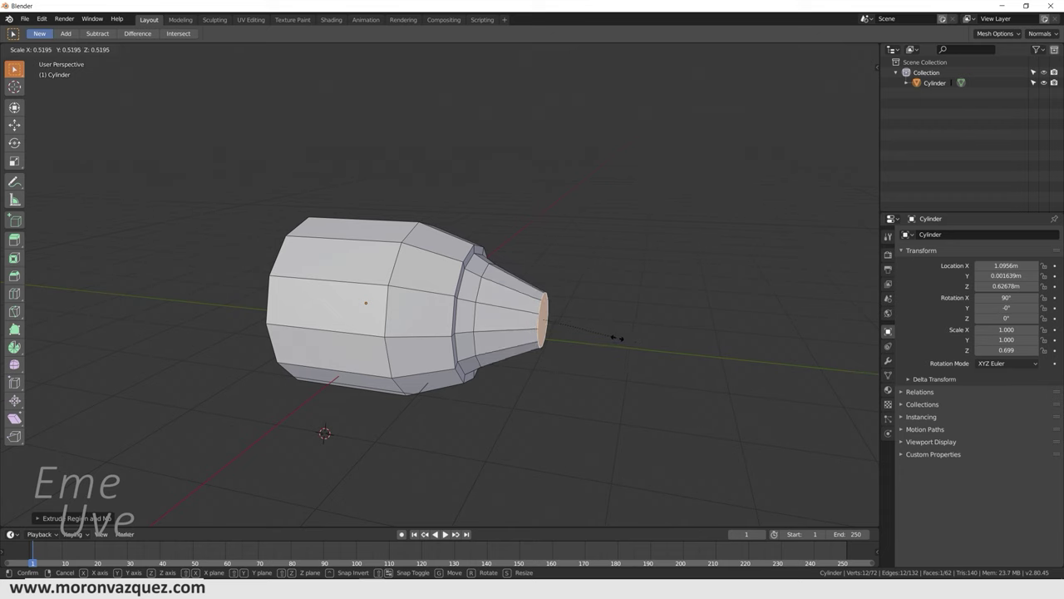
click(585, 327)
mouse_move(557, 317)
middle_down()
mouse_move(495, 312)
mouse_move(523, 352)
middle_up()
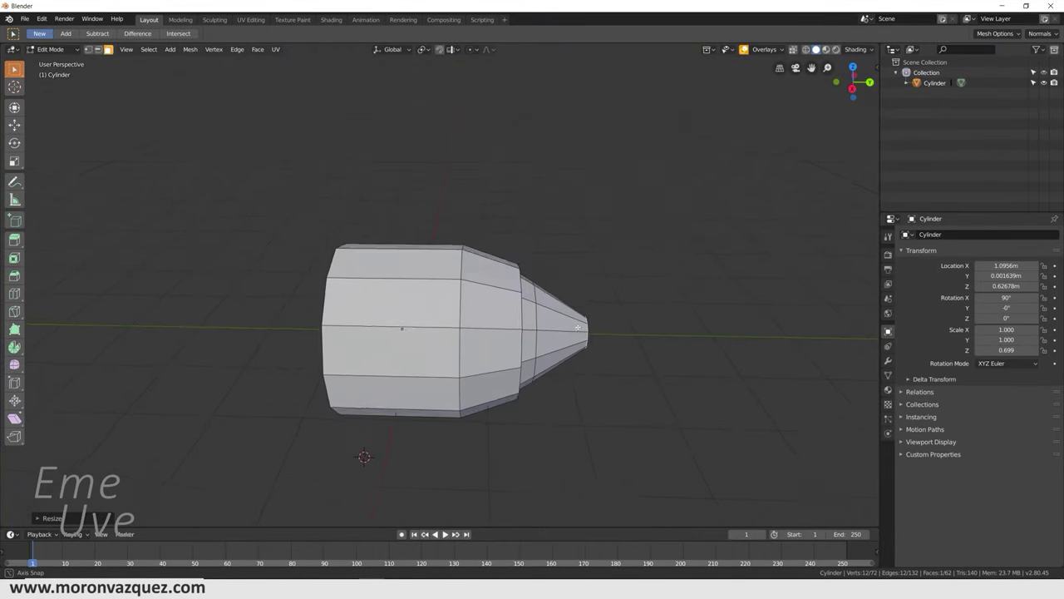
click(14, 106)
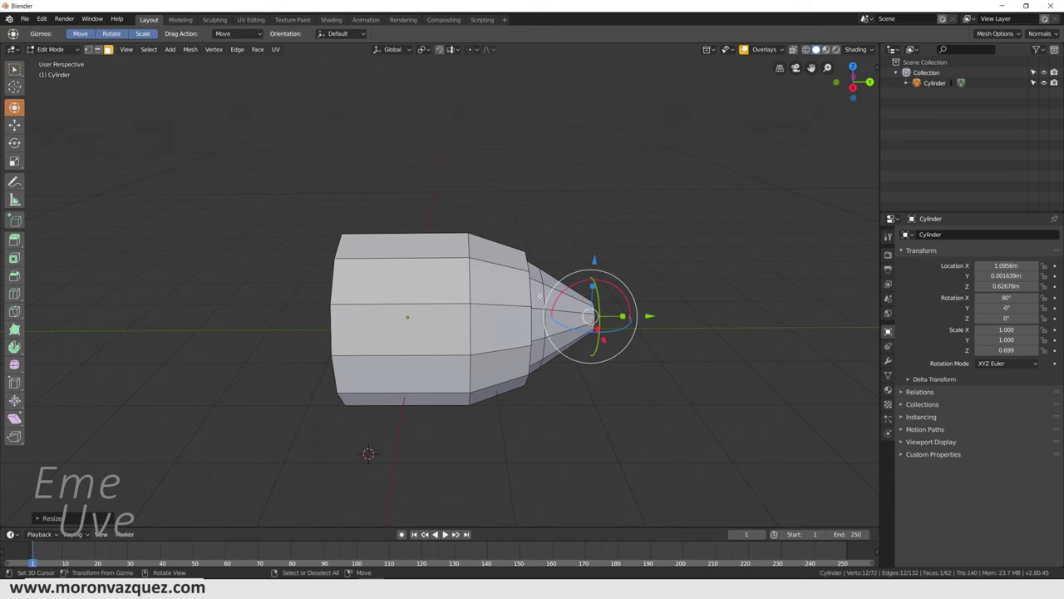
drag(648, 319, 632, 317)
Step: Extrude the tip face and shrink it to a pointed nose
middle_drag(632, 317, 623, 333)
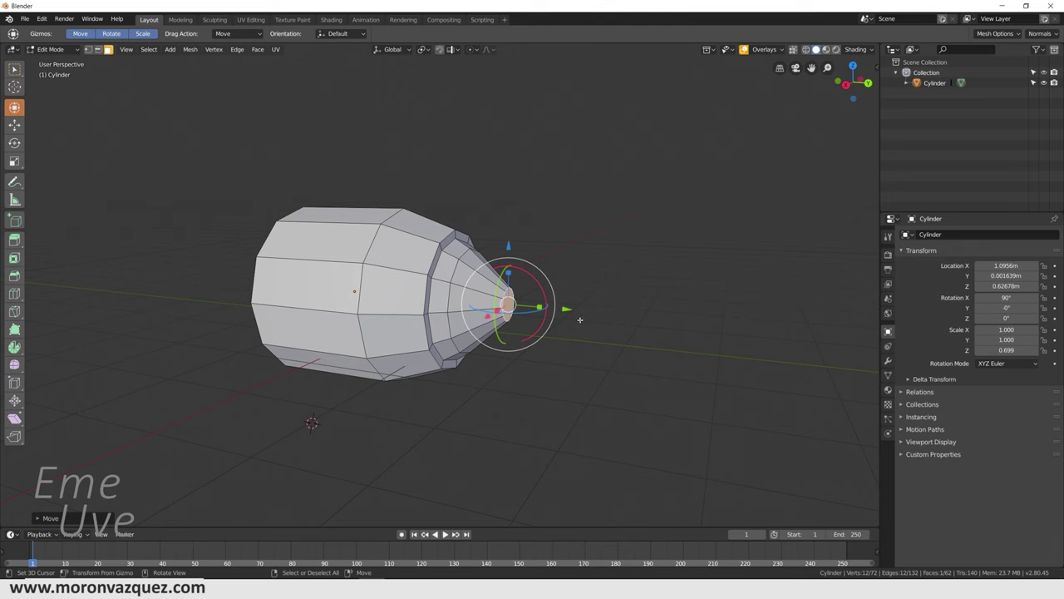
scroll(579, 321, up, 1)
scroll(581, 326, up, 1)
scroll(581, 333, up, 1)
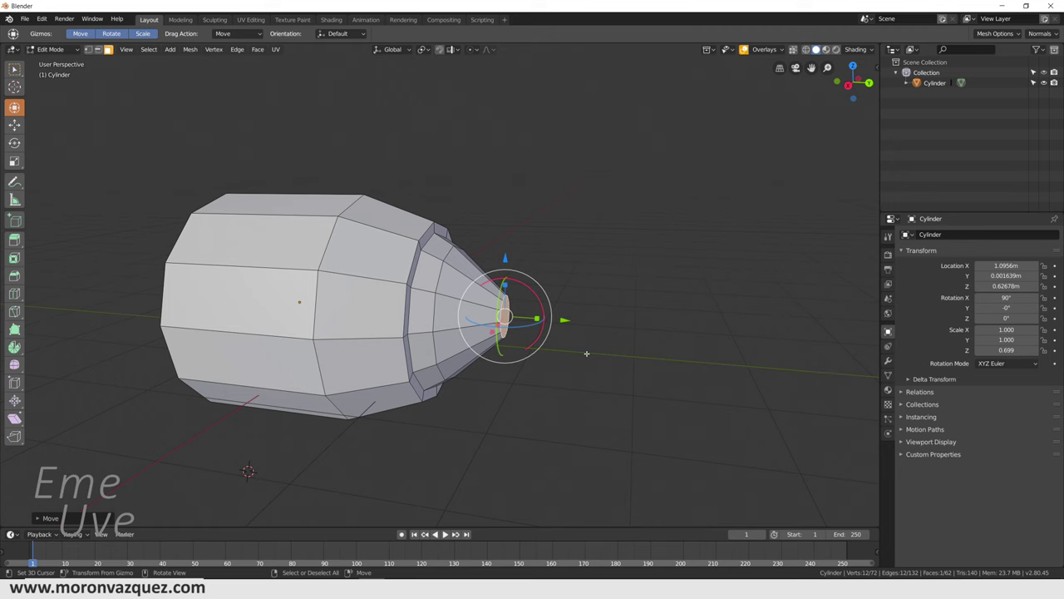
key(e)
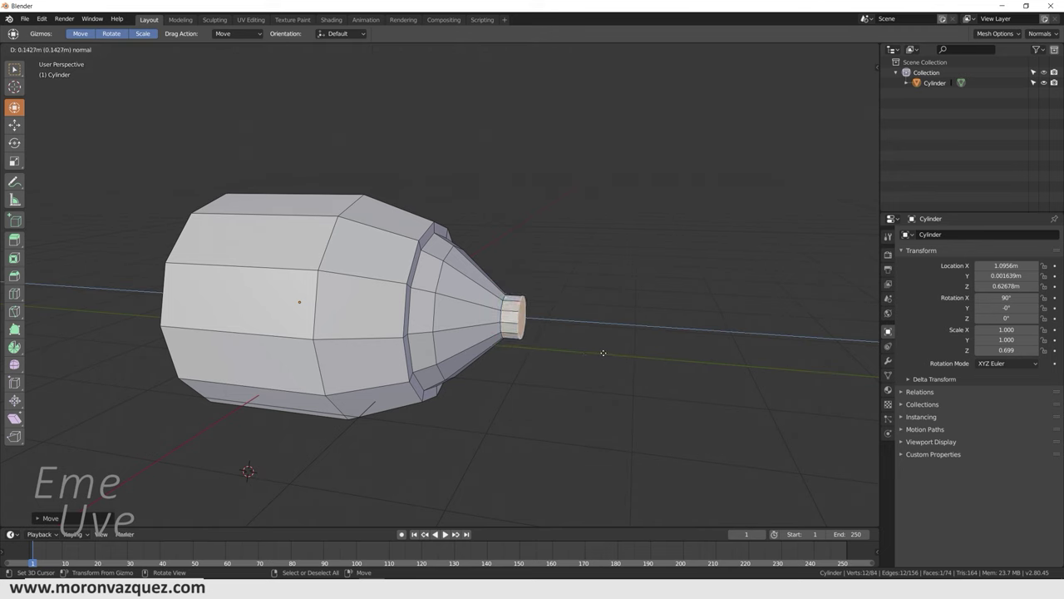
click(611, 353)
key(s)
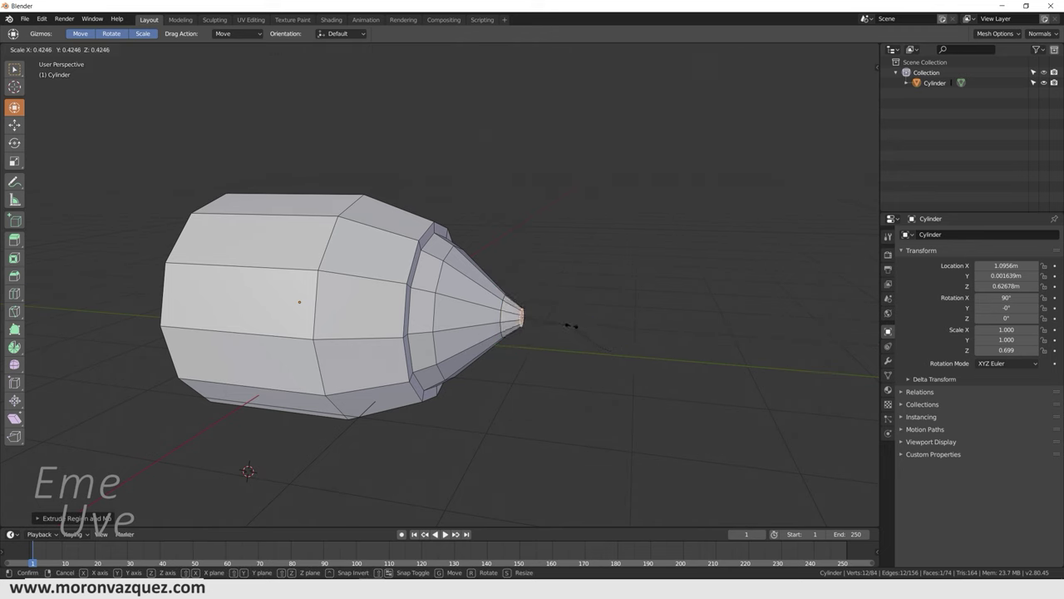
click(539, 326)
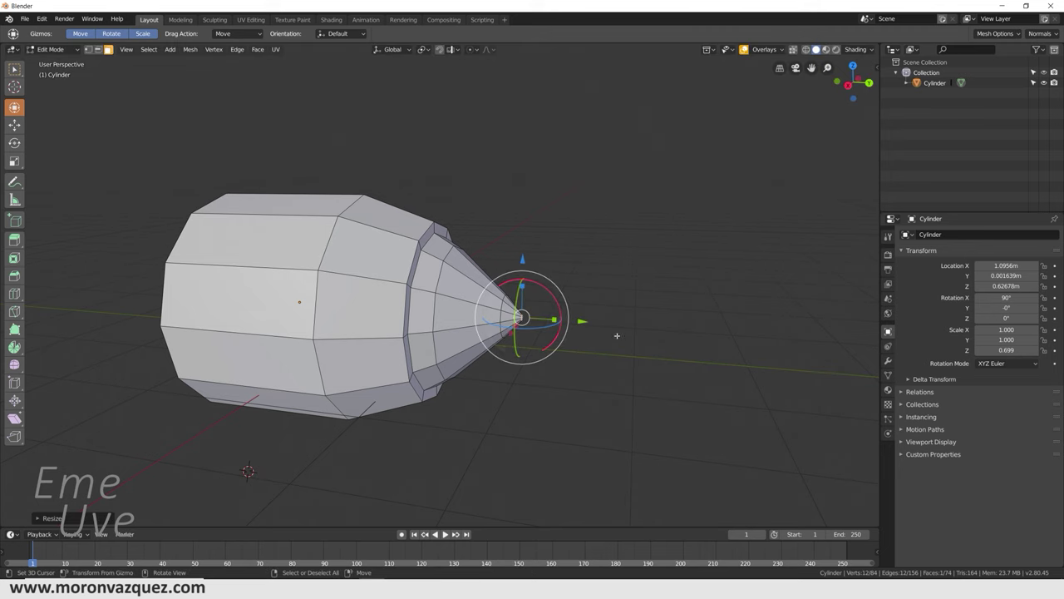
drag(575, 322, 574, 320)
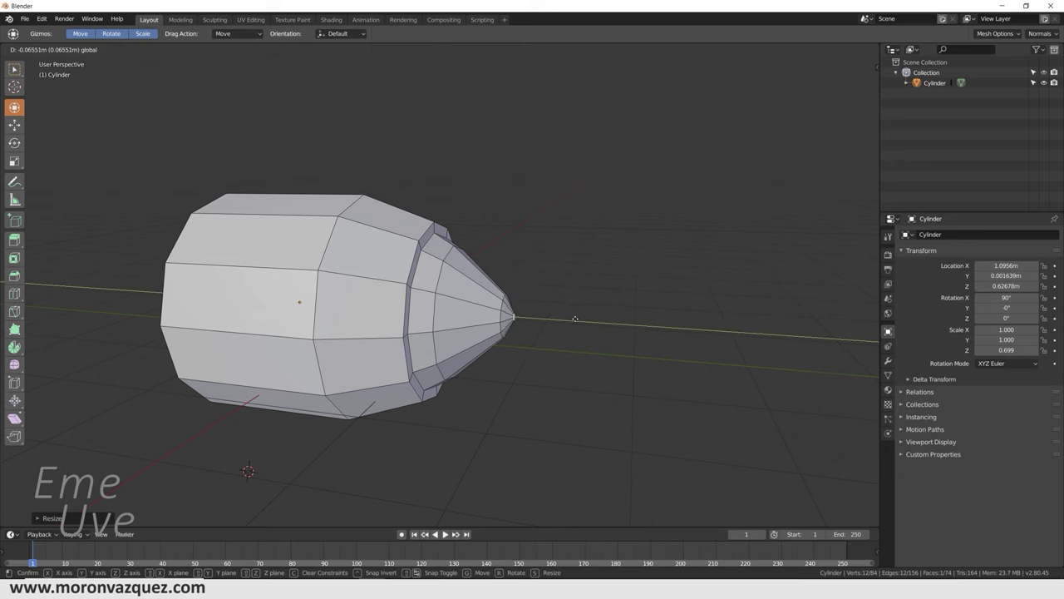
mouse_move(574, 319)
middle_down()
mouse_move(594, 352)
mouse_move(566, 376)
mouse_move(472, 386)
mouse_move(470, 290)
mouse_move(442, 280)
mouse_move(539, 300)
mouse_move(520, 315)
mouse_move(483, 310)
middle_up()
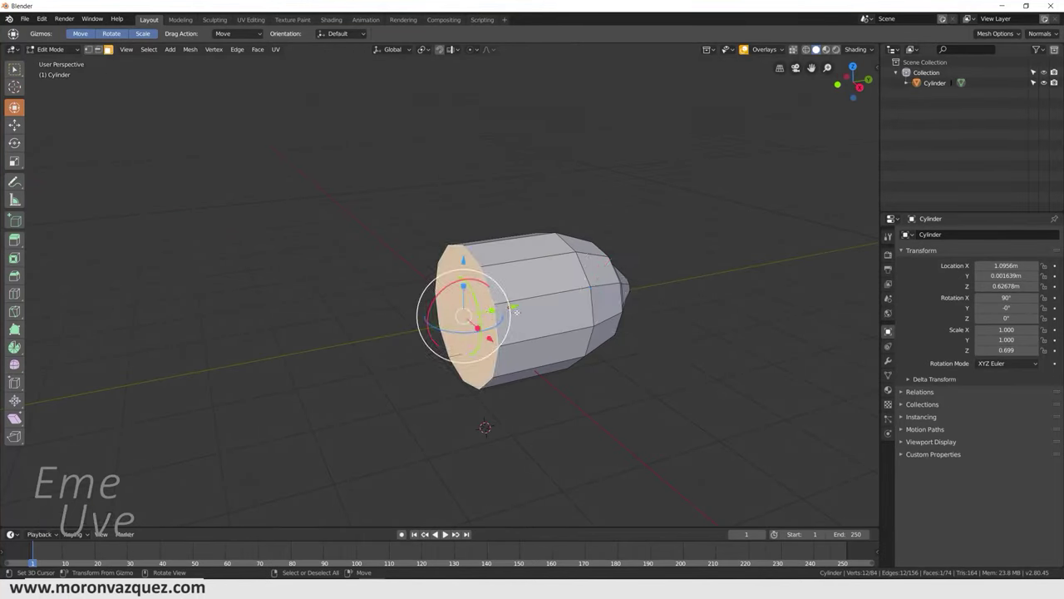
Step: Extrude the opposite end face into a slightly smaller rear section, raised along Z
key(e)
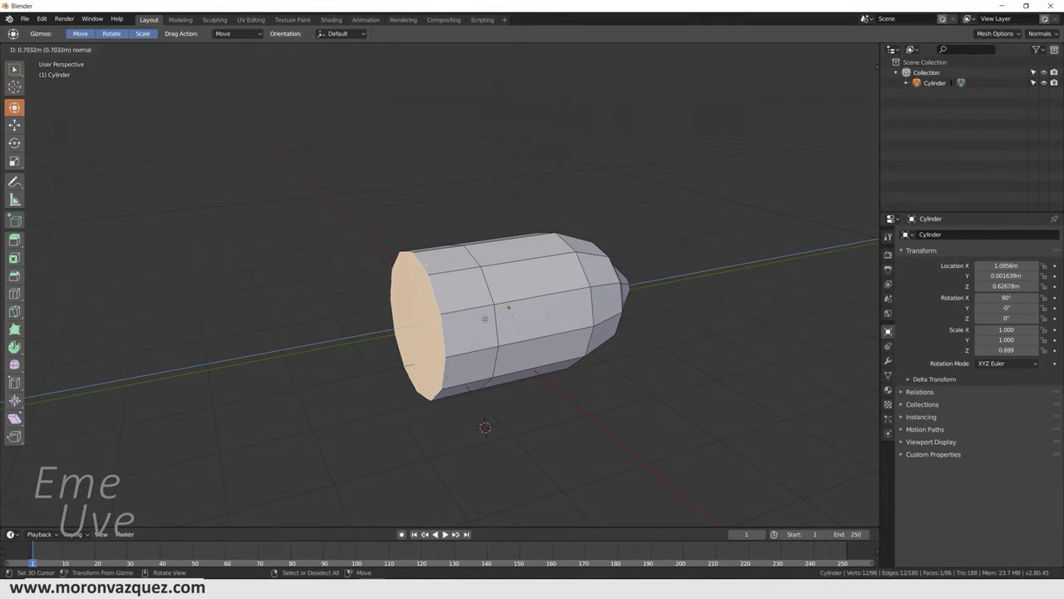
click(485, 318)
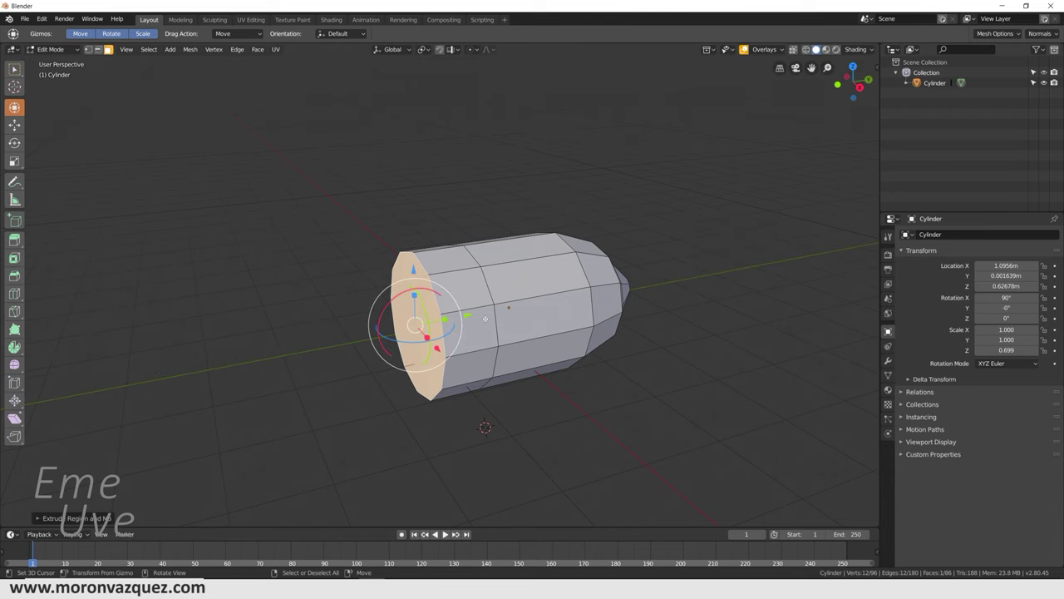
key(s)
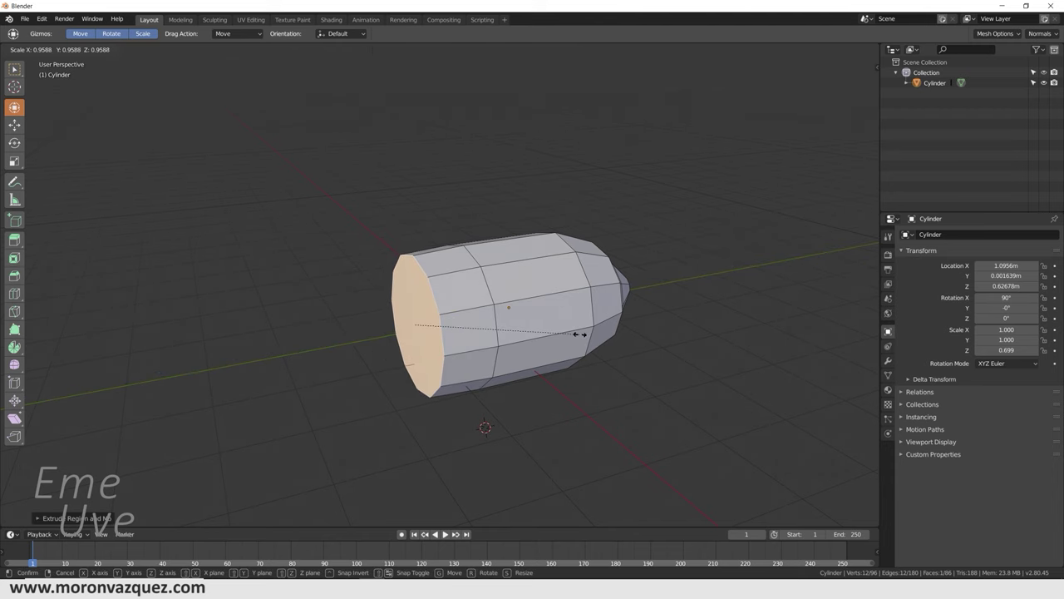
click(550, 335)
middle_drag(550, 336, 523, 301)
key(KP_1)
key(KP_3)
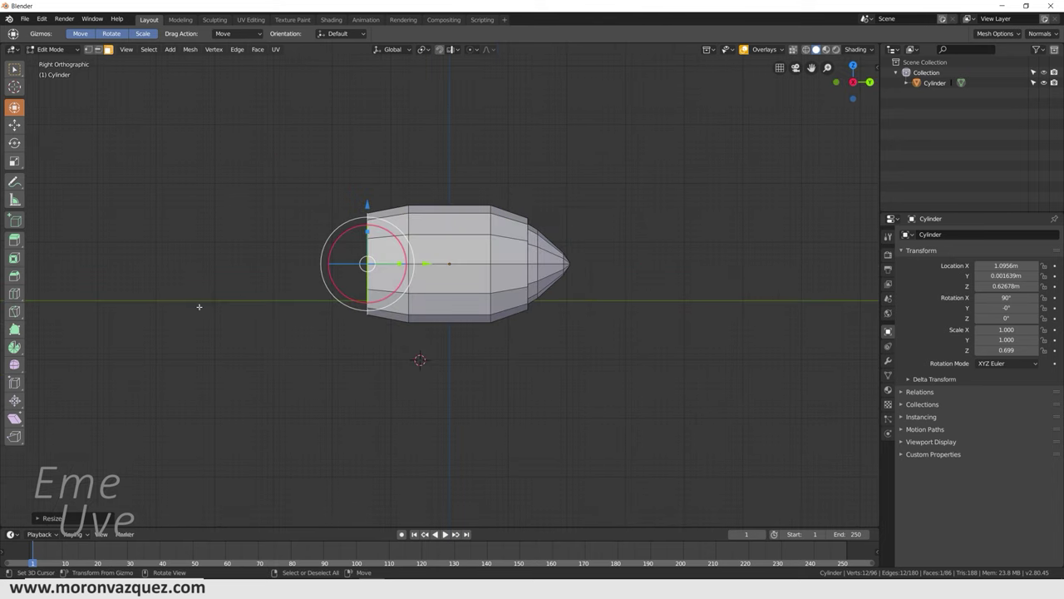
drag(368, 205, 368, 195)
middle_drag(466, 256, 480, 276)
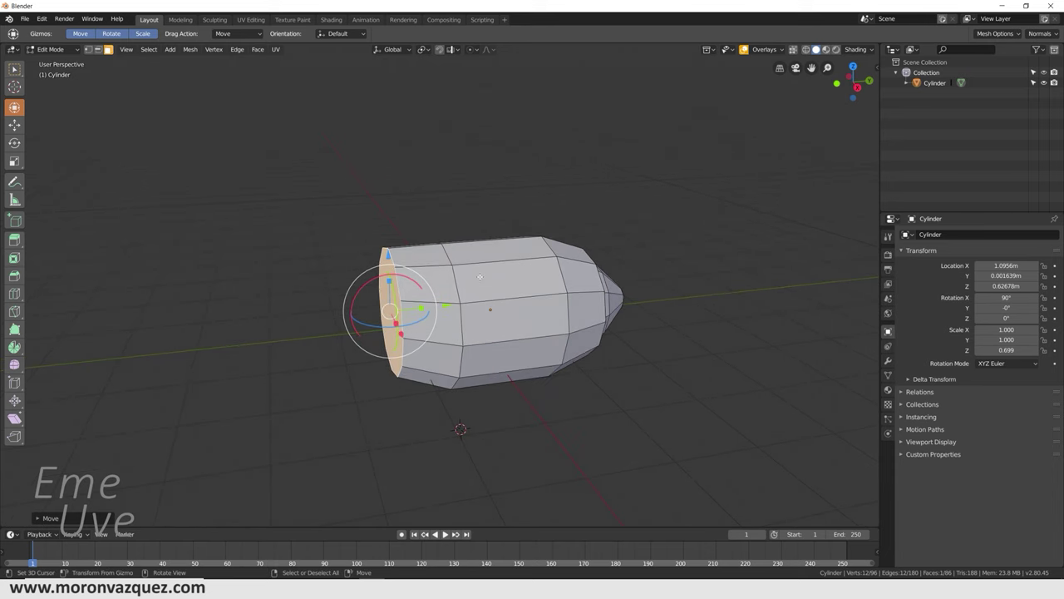
Step: Lengthen the rear section further back, narrowing and repositioning its end face
key(e)
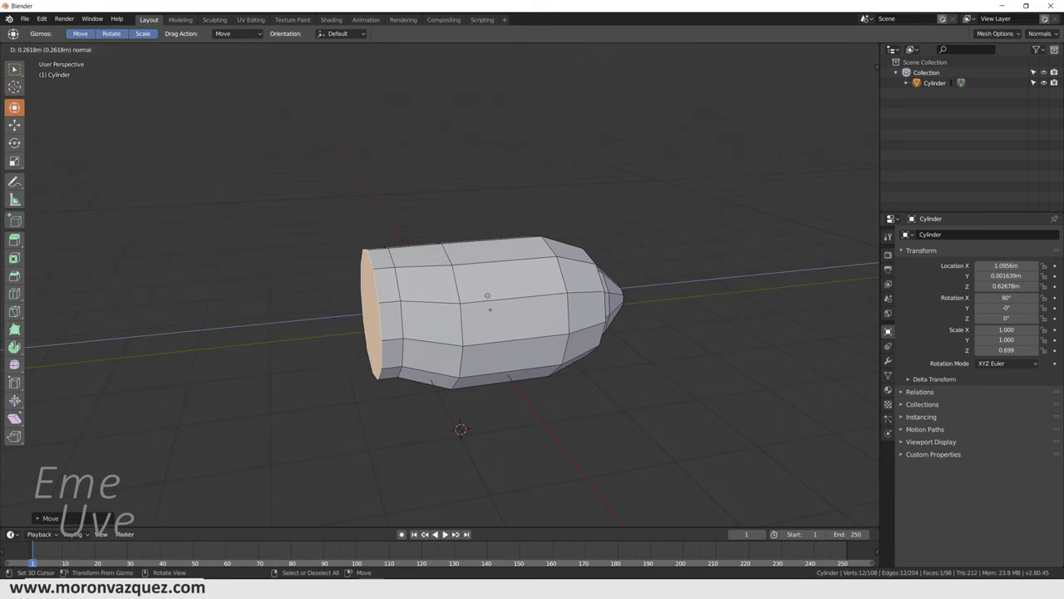
click(456, 297)
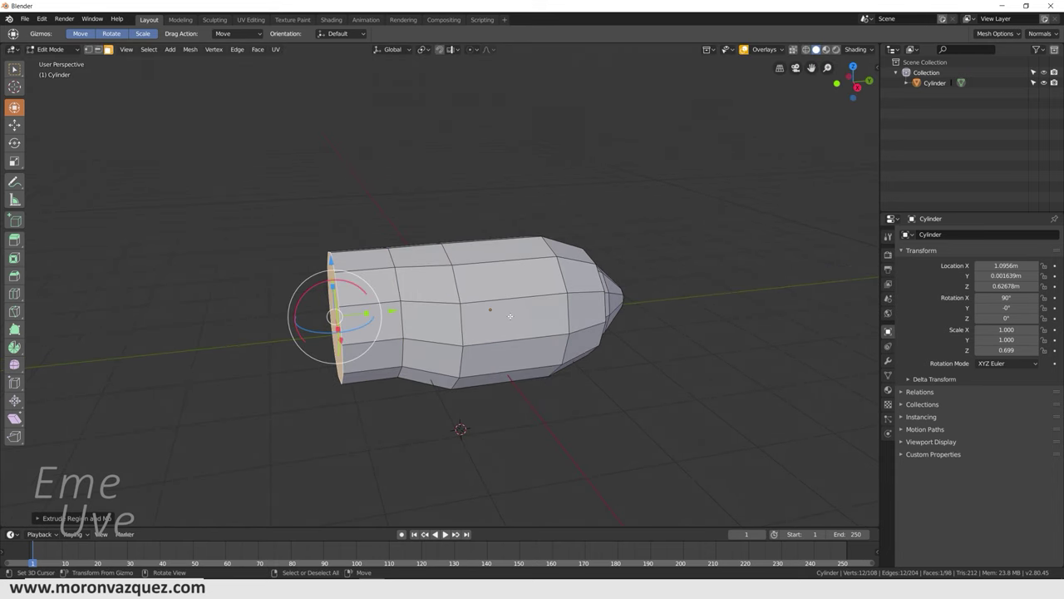
key(s)
click(453, 311)
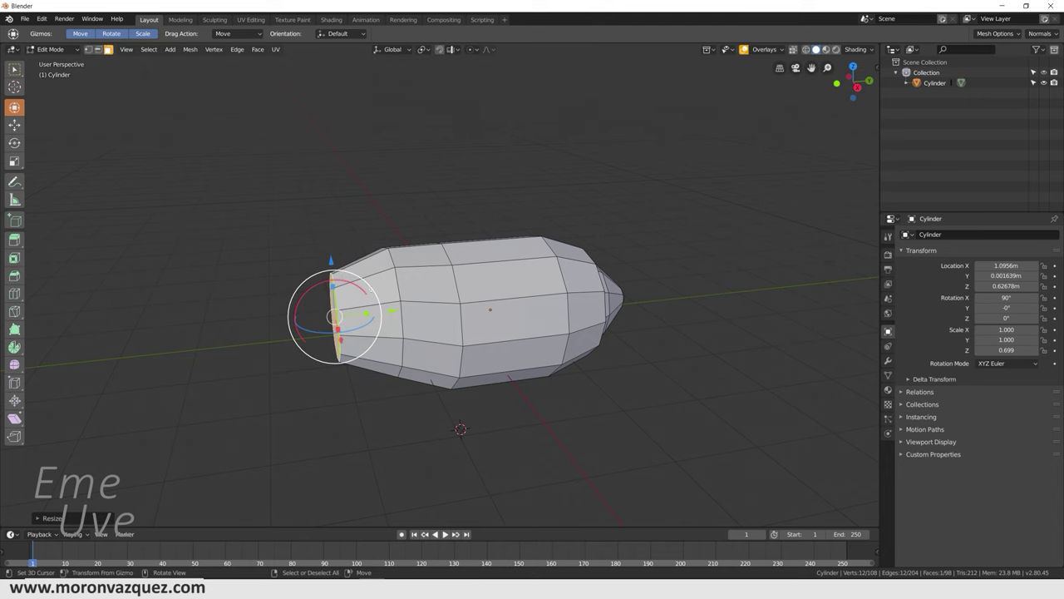
key(g)
click(456, 310)
mouse_move(456, 309)
middle_down()
mouse_move(468, 284)
mouse_move(478, 298)
middle_up()
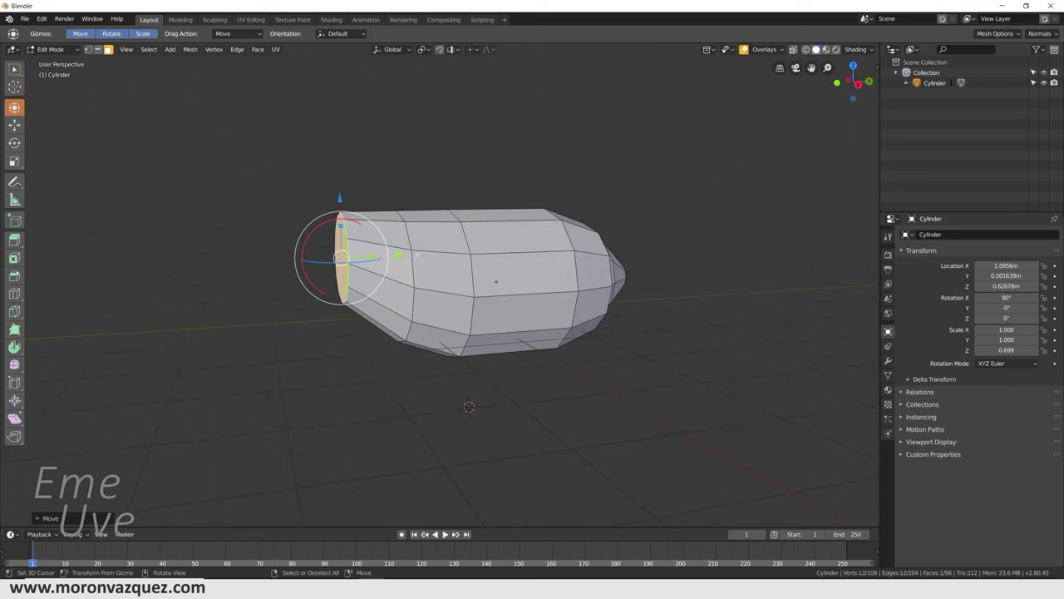
mouse_move(425, 258)
middle_down()
mouse_move(606, 261)
mouse_move(431, 292)
middle_up()
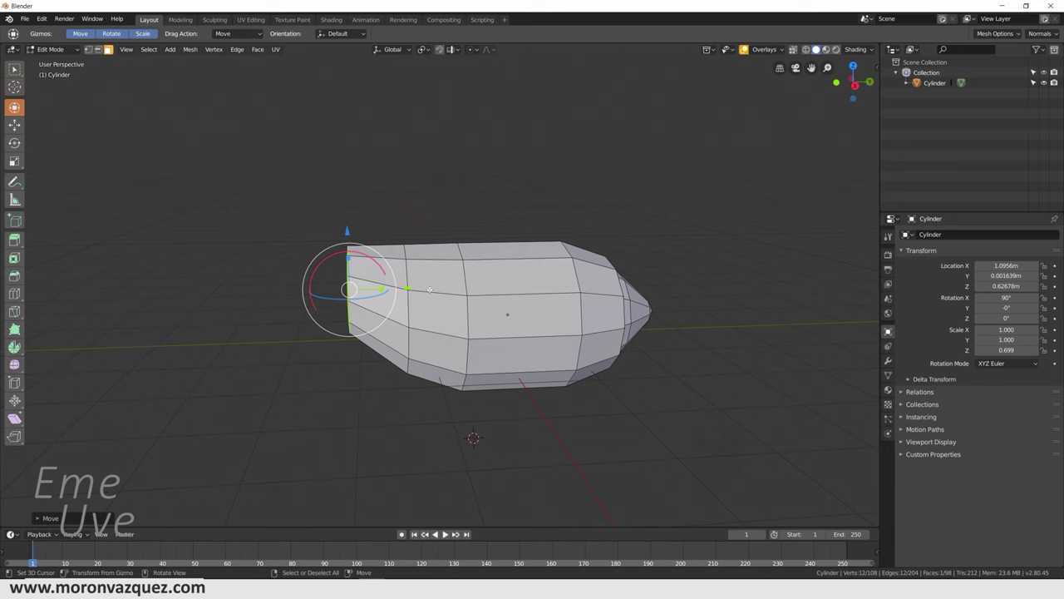
Step: Extrude the rear face into a narrower tail section raised along Z
key(e)
click(371, 277)
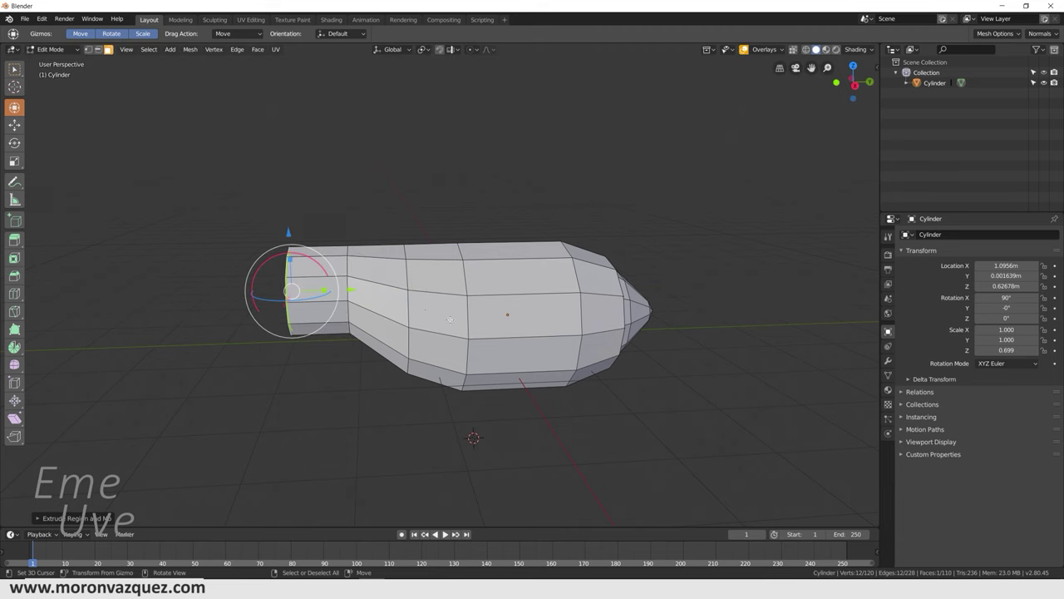
key(s)
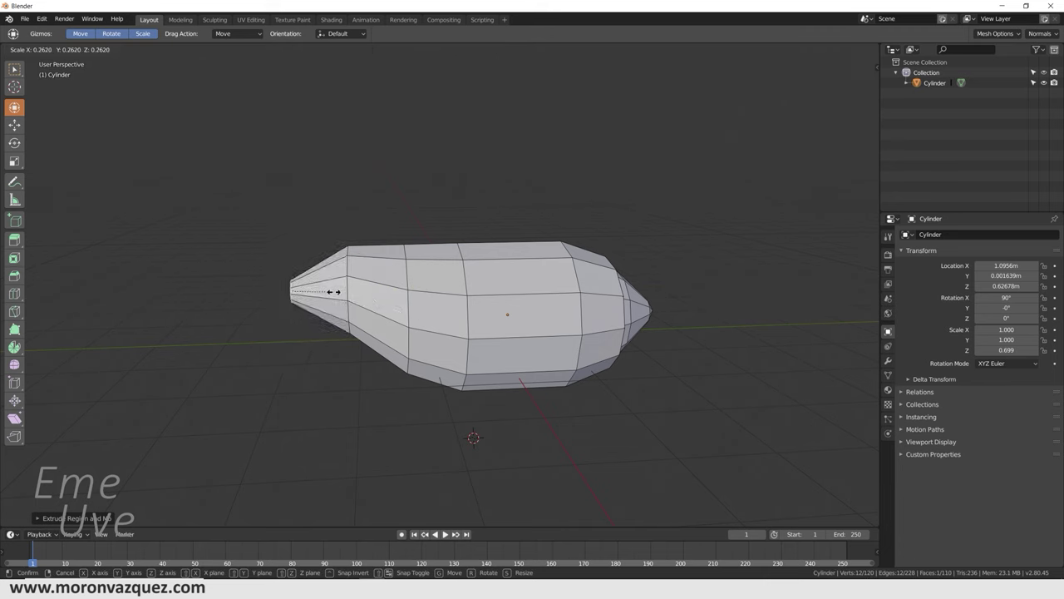
click(334, 292)
drag(287, 234, 286, 214)
middle_drag(287, 214, 571, 266)
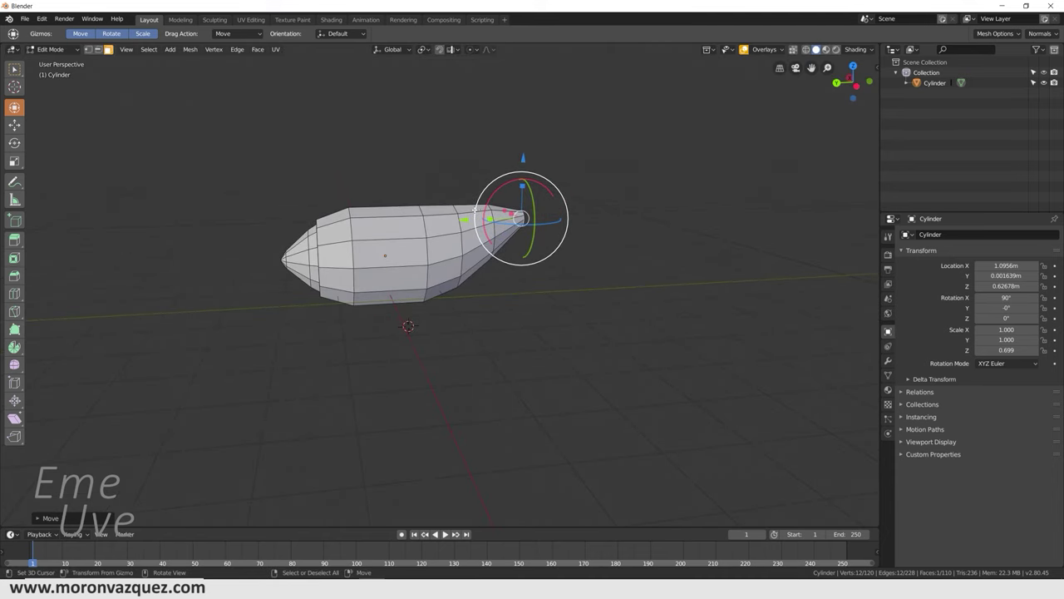
key(KP_3)
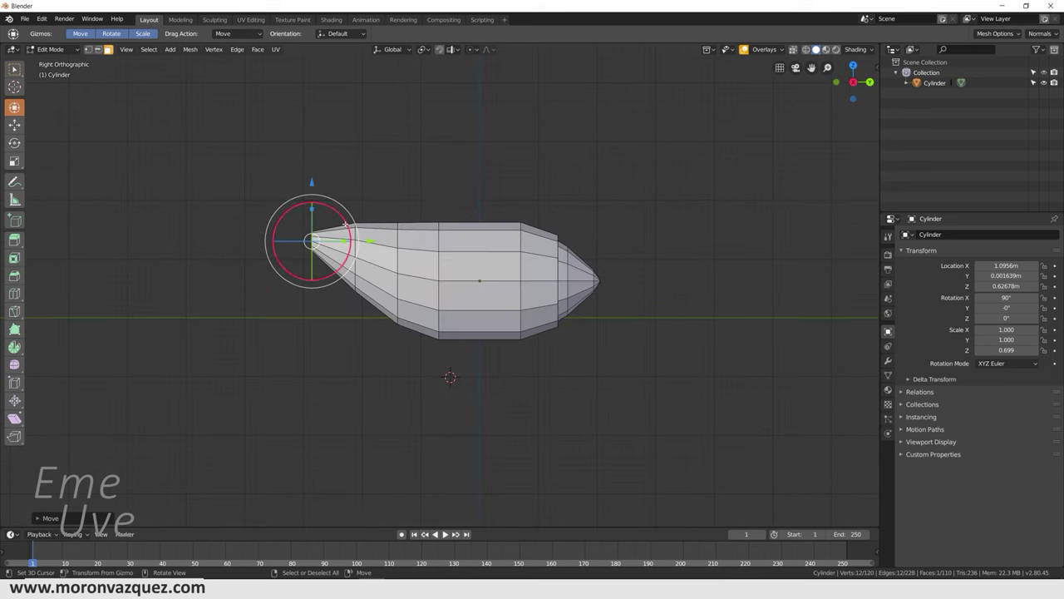
middle_drag(360, 258, 437, 280)
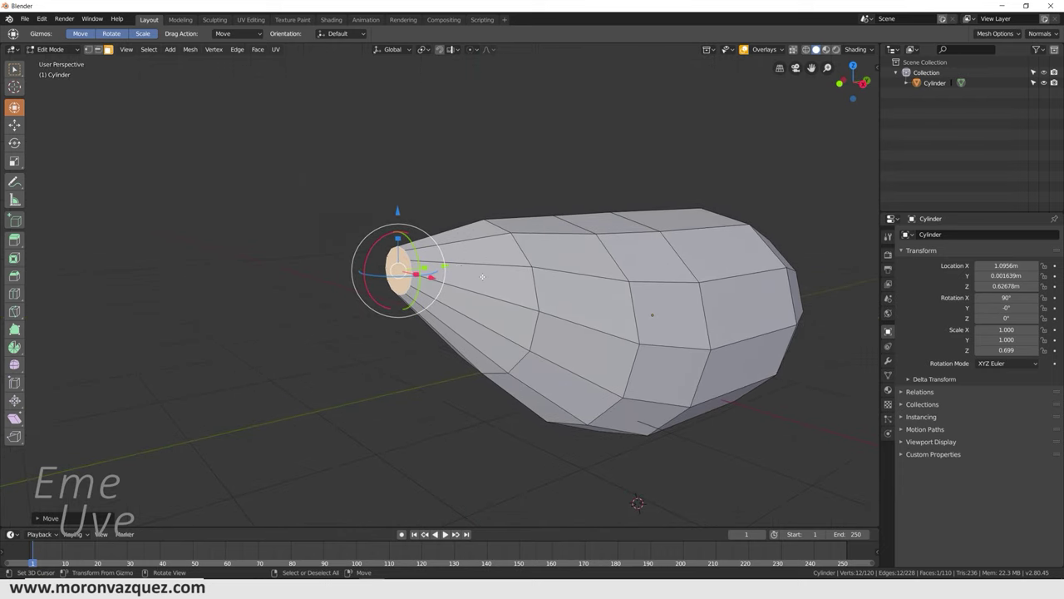
Step: Extrude the narrow end into a smaller tip and move it along Y
key(e)
click(464, 278)
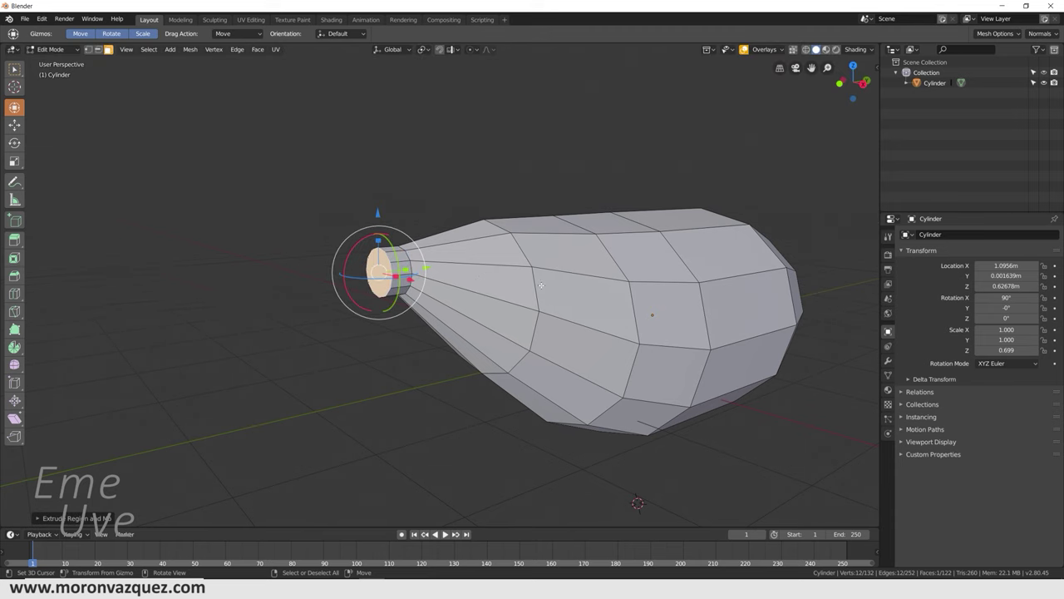
key(s)
click(390, 273)
key(g)
key(y)
click(433, 267)
mouse_move(434, 266)
middle_down()
mouse_move(599, 303)
mouse_move(583, 308)
middle_up()
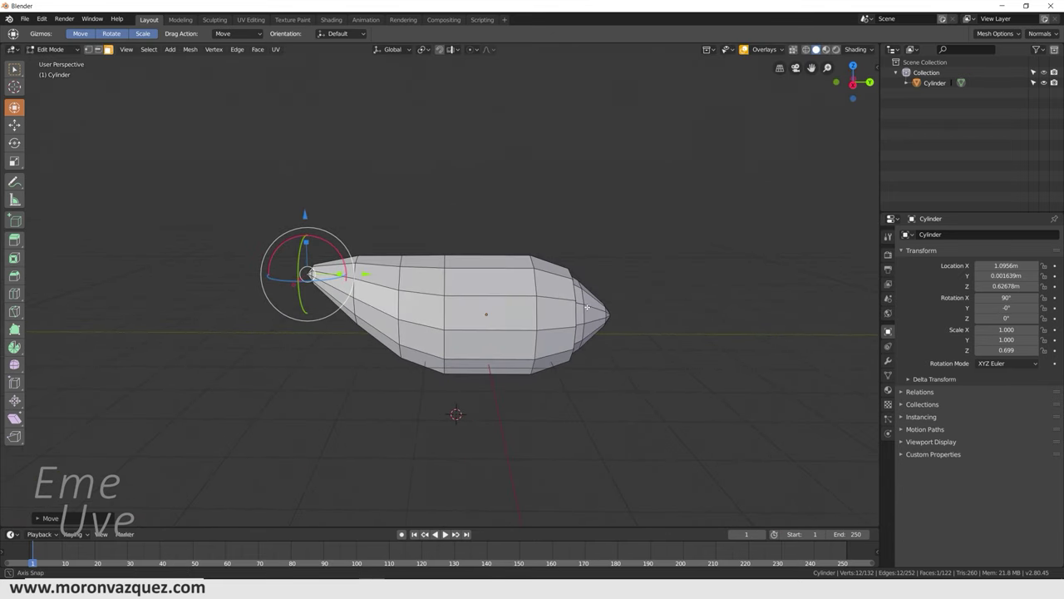
mouse_move(583, 307)
middle_down()
mouse_move(462, 314)
mouse_move(461, 335)
mouse_move(564, 306)
middle_up()
mouse_move(497, 321)
middle_down()
mouse_move(497, 272)
mouse_move(511, 333)
mouse_move(499, 366)
middle_up()
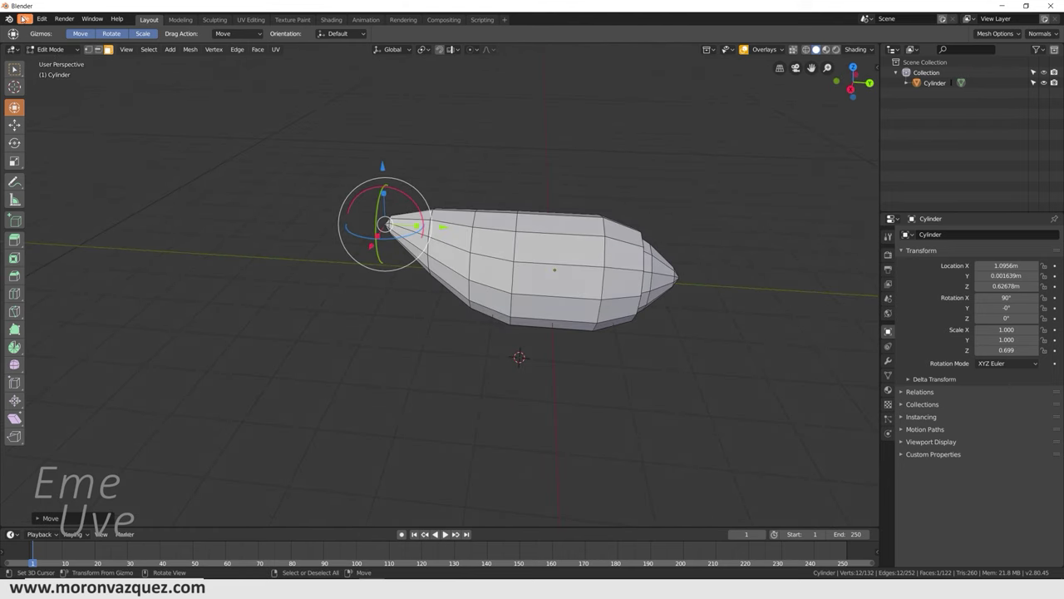
Step: Save the project as Avión.blend
click(25, 18)
click(36, 103)
mouse_move(657, 283)
middle_down()
mouse_move(701, 309)
mouse_move(634, 292)
mouse_move(653, 292)
mouse_move(684, 301)
mouse_move(582, 291)
middle_up()
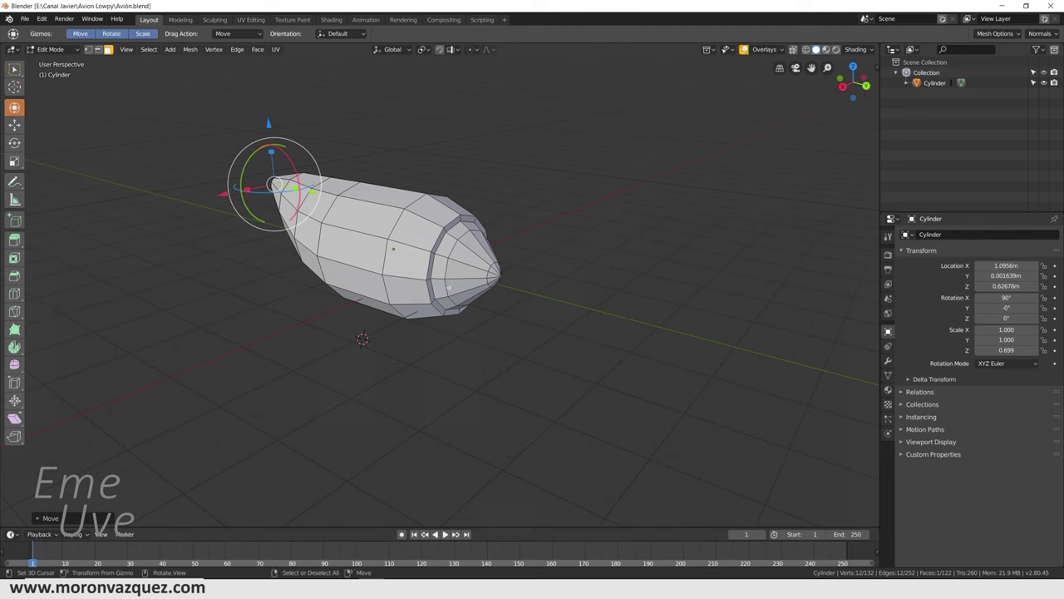
click(50, 50)
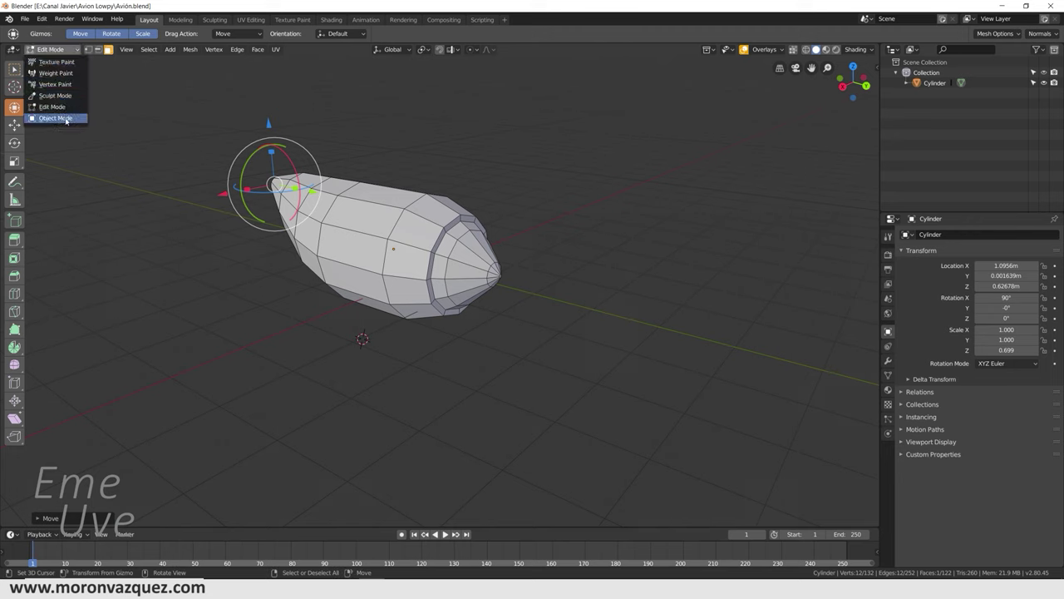
Step: Return to Object Mode and reset the fuselage's location to 0 m on X, Y and Z
click(52, 118)
mouse_move(382, 186)
middle_down()
mouse_move(519, 237)
mouse_move(423, 242)
mouse_move(444, 227)
mouse_move(518, 249)
mouse_move(475, 271)
middle_up()
key(alt+g)
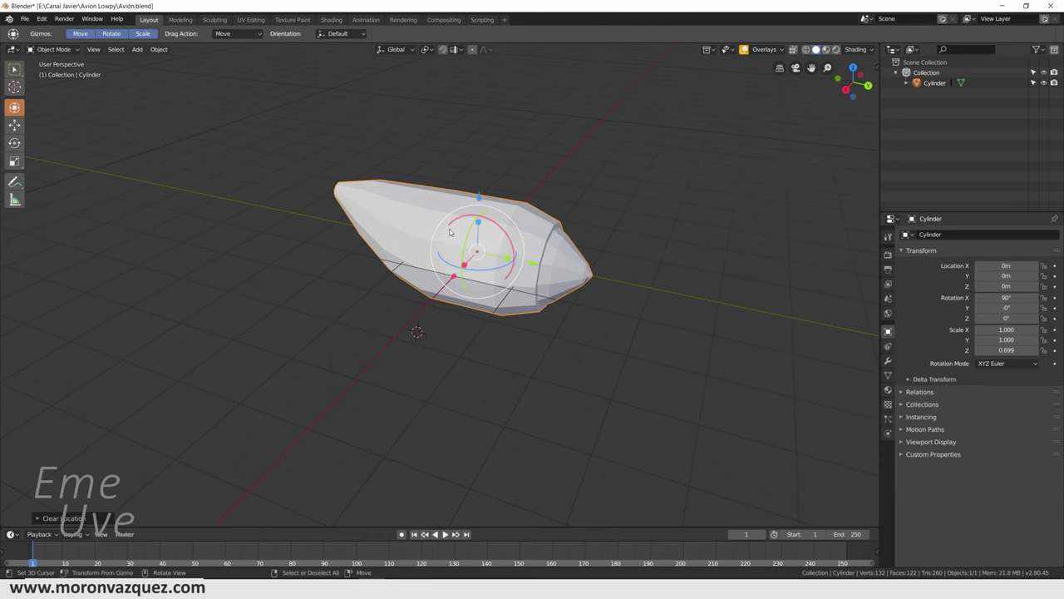
middle_drag(459, 221, 457, 263)
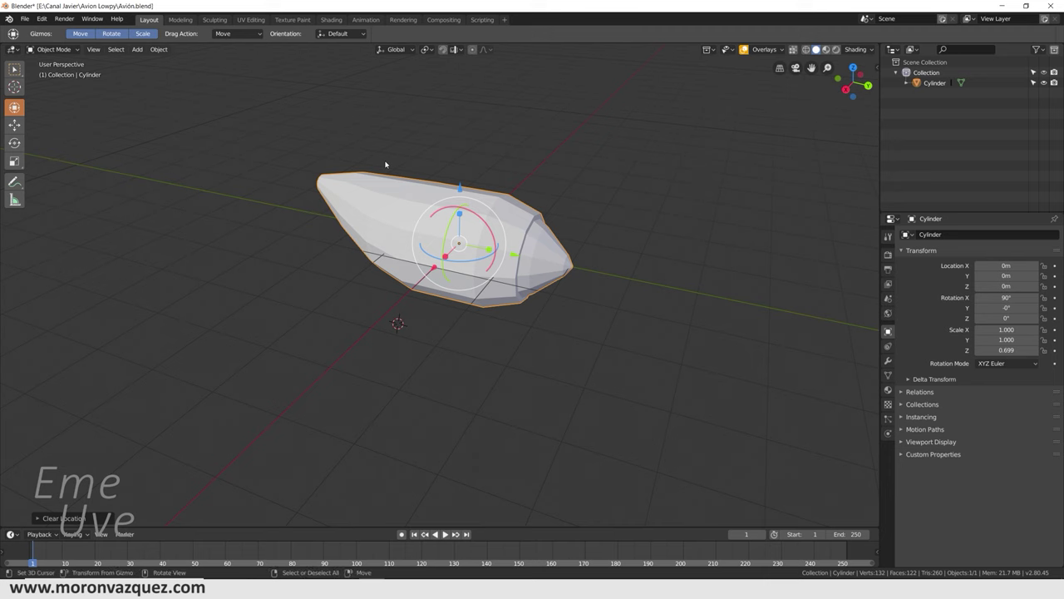
key(shift+a)
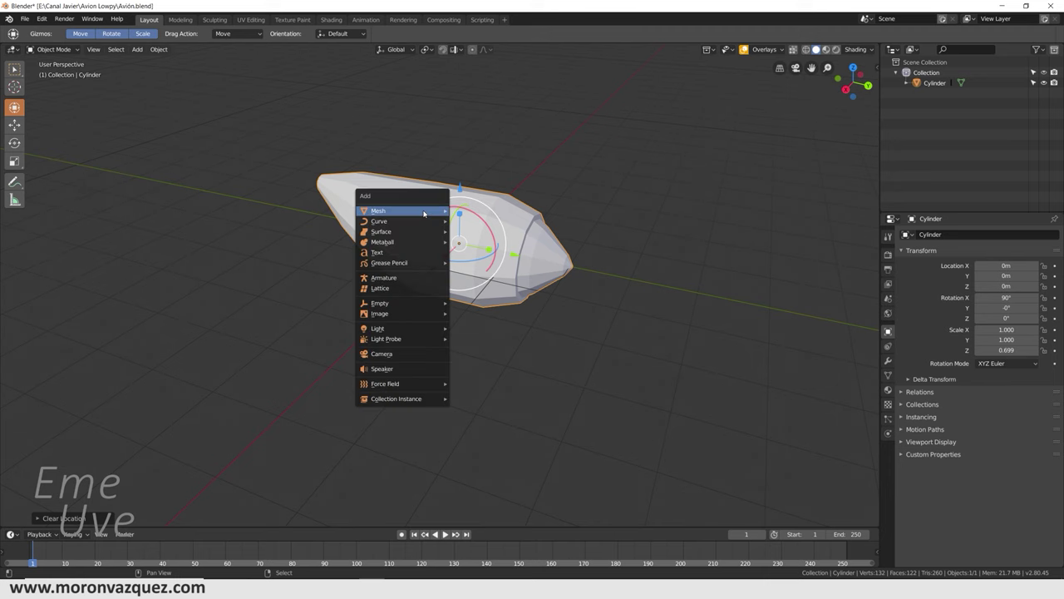
Step: Add a cube and flatten it vertically into a slab
click(488, 222)
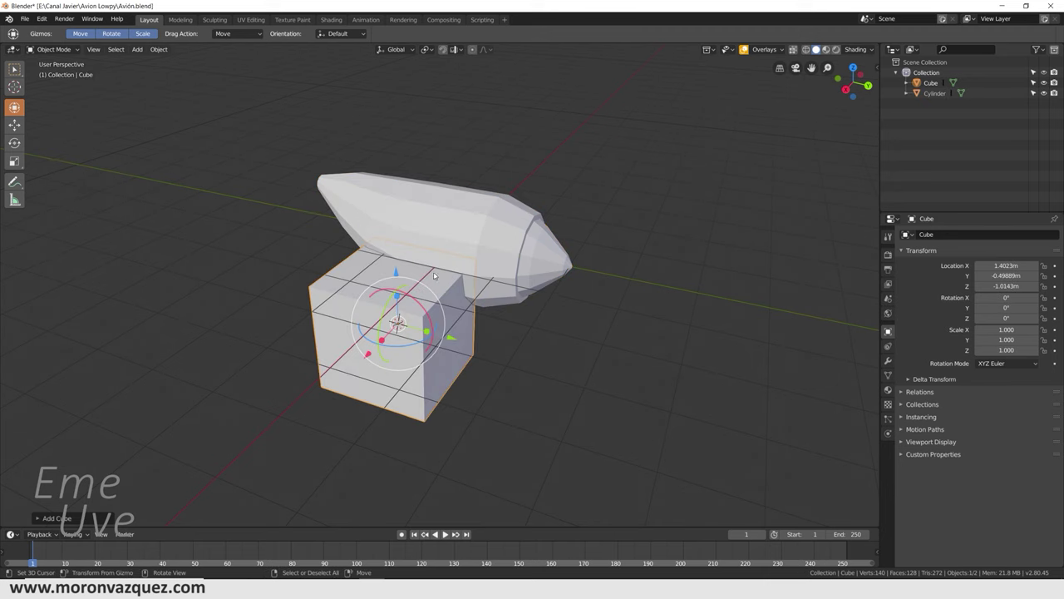
drag(397, 272, 397, 84)
mouse_move(397, 83)
middle_down()
mouse_move(430, 175)
mouse_move(512, 266)
mouse_move(391, 293)
mouse_move(472, 296)
middle_up()
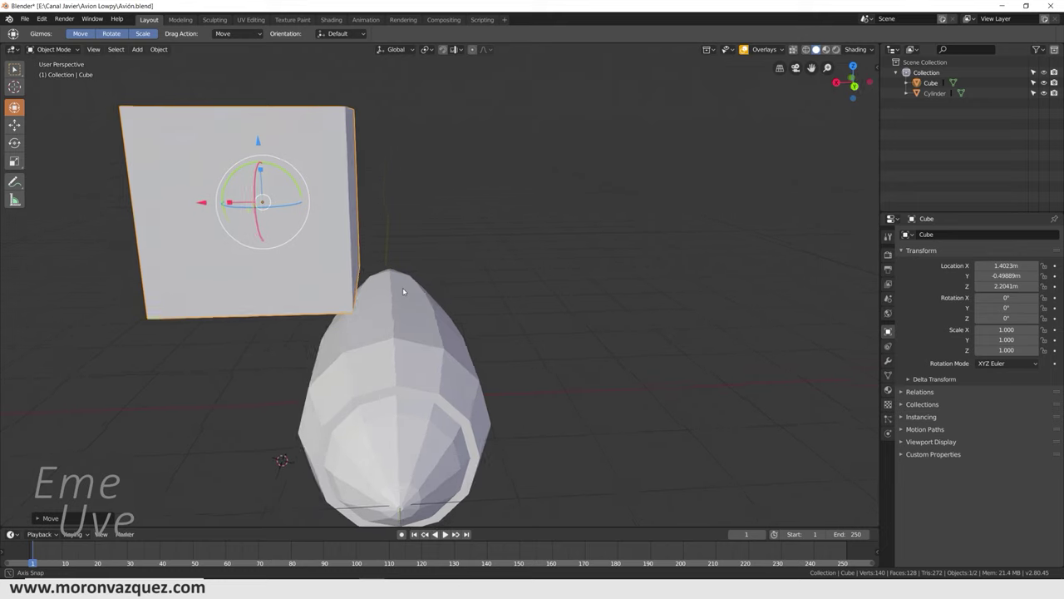
middle_drag(547, 263, 533, 268)
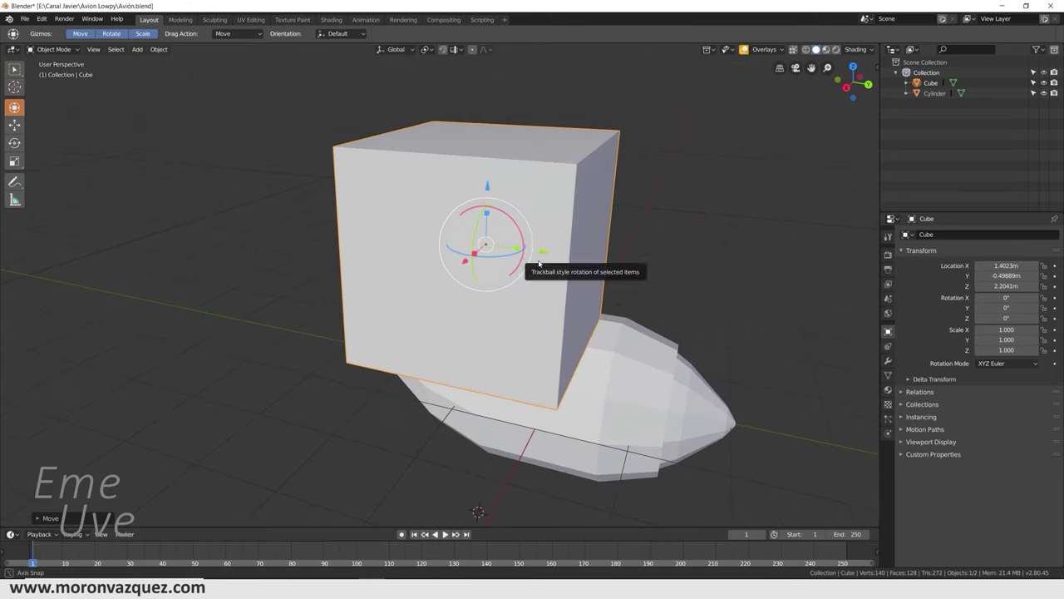
drag(488, 215, 490, 241)
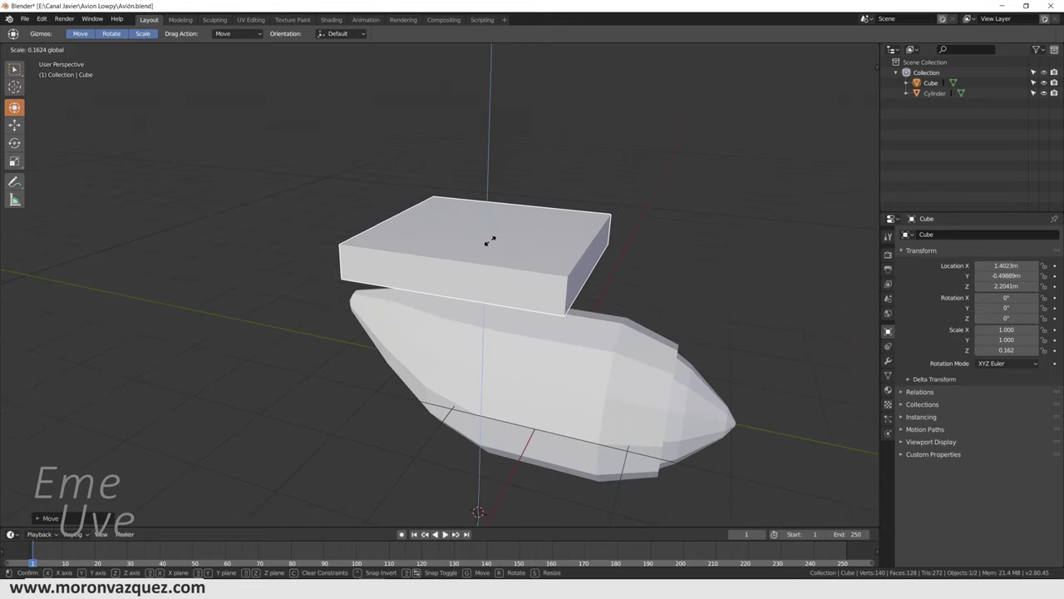
click(492, 242)
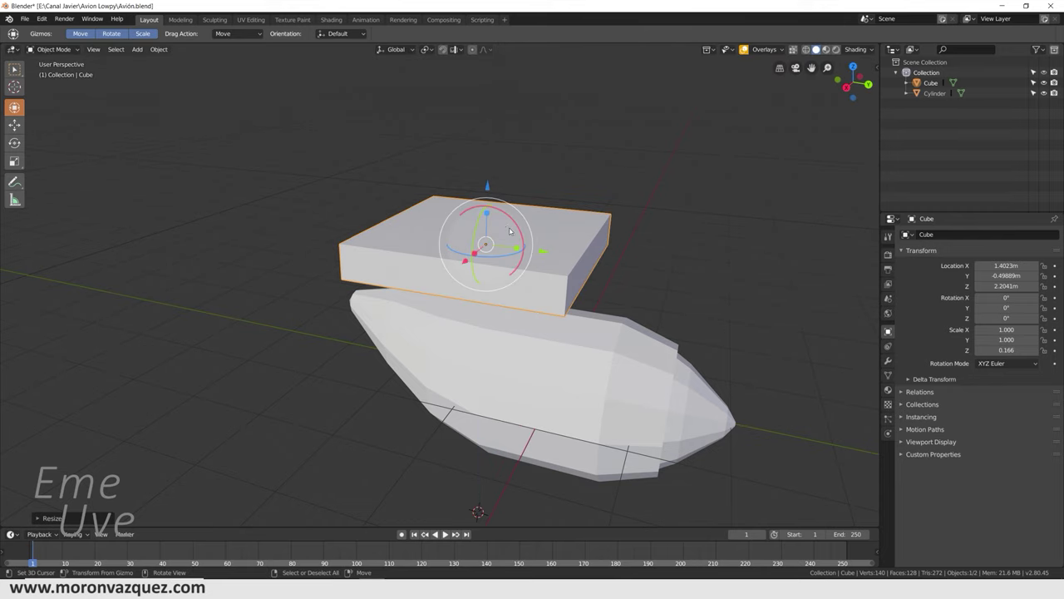
Step: Lower the slab to fuselage height and centre it on the fuselage's Y axis
mouse_move(545, 225)
middle_down()
mouse_move(508, 217)
mouse_move(540, 238)
mouse_move(516, 295)
mouse_move(542, 276)
mouse_move(488, 279)
mouse_move(497, 302)
middle_up()
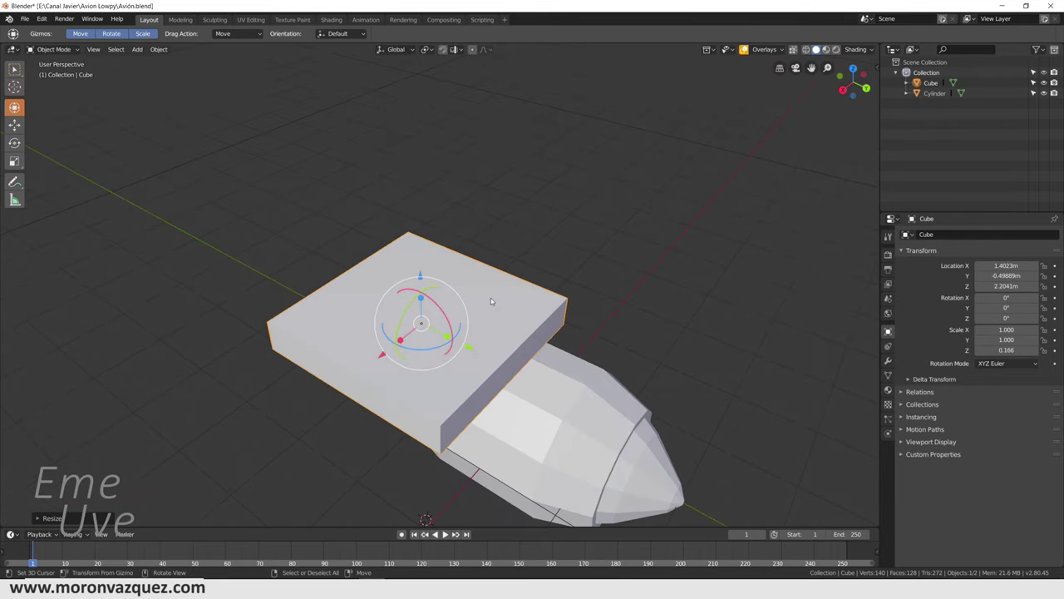
drag(418, 275, 418, 404)
mouse_move(418, 405)
middle_down()
mouse_move(615, 414)
mouse_move(531, 363)
mouse_move(548, 341)
middle_up()
scroll(569, 326, up, 2)
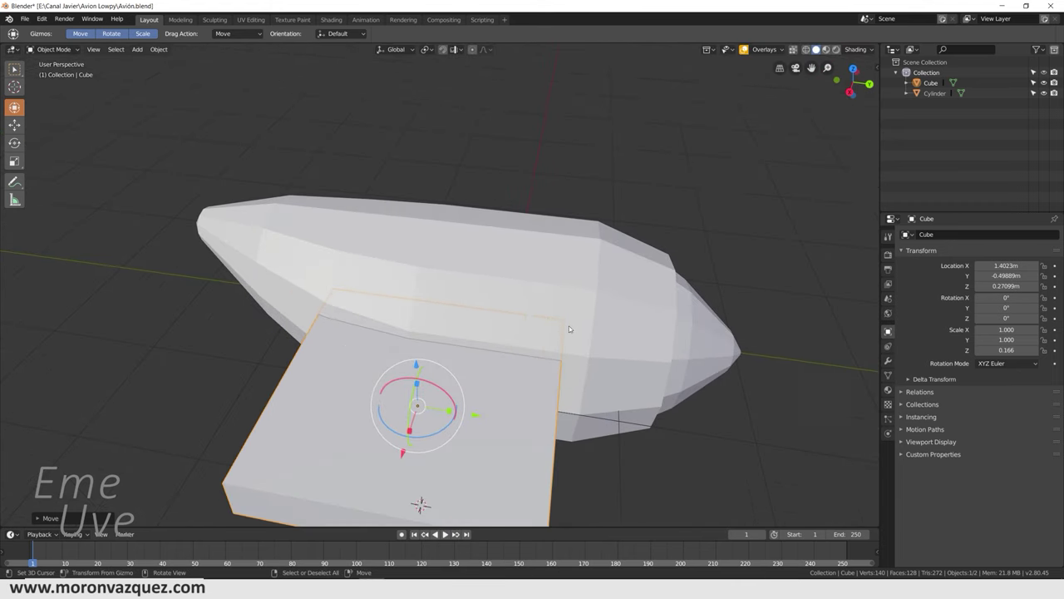
scroll(363, 247, up, 2)
drag(401, 340, 466, 348)
mouse_move(542, 355)
middle_down()
mouse_move(511, 319)
mouse_move(259, 320)
middle_up()
drag(240, 328, 183, 350)
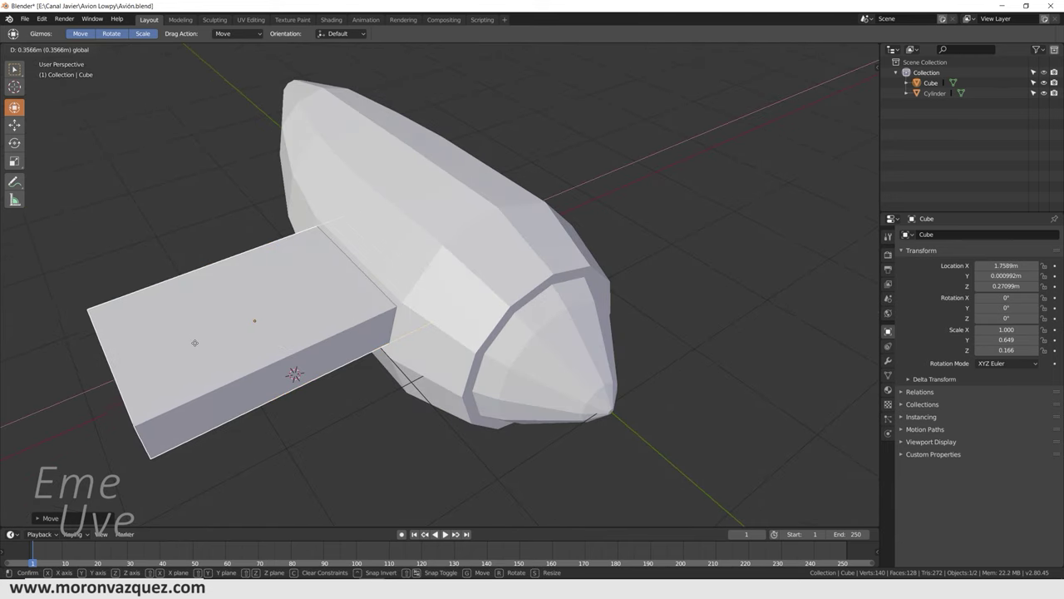
Step: Thin the slab to scale 0.605 × 0.649 × 0.118 and place it at X 1.4489 m
mouse_move(289, 341)
middle_down()
mouse_move(402, 320)
mouse_move(477, 252)
middle_up()
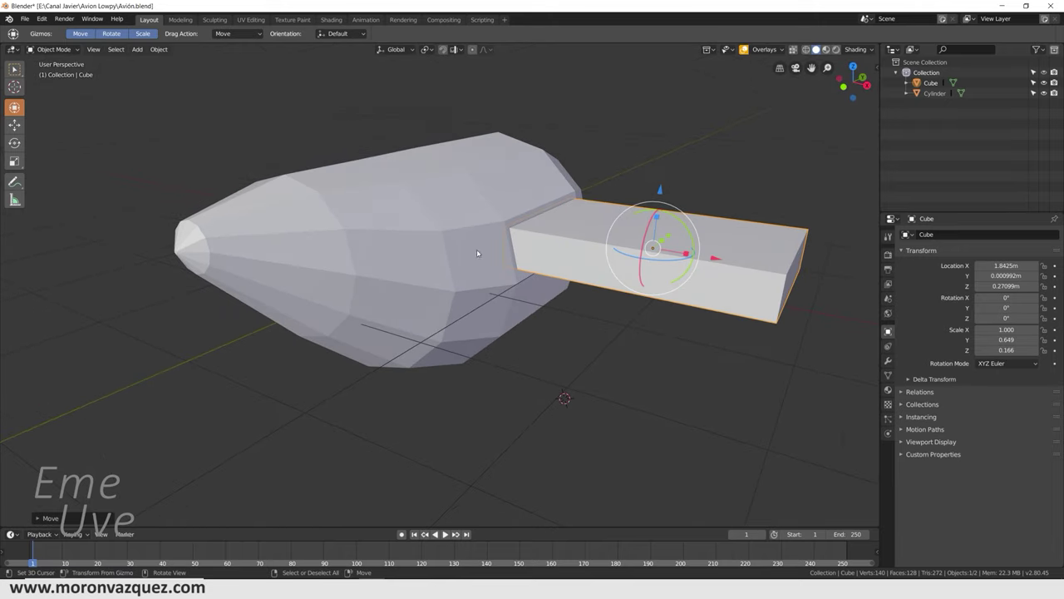
drag(657, 218, 673, 249)
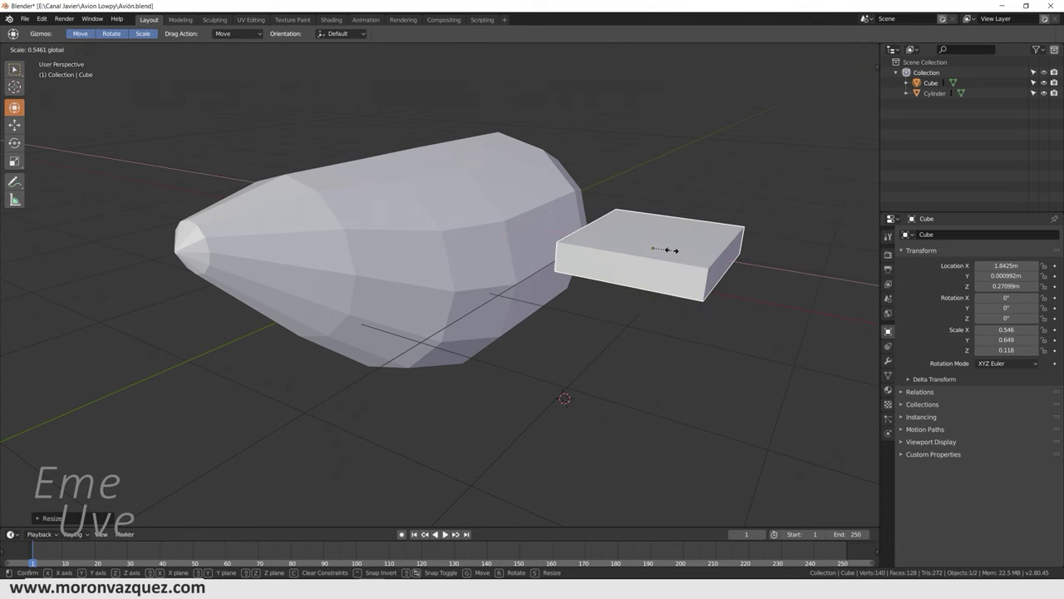
drag(712, 261, 666, 249)
mouse_move(666, 248)
middle_down()
mouse_move(538, 253)
mouse_move(609, 238)
mouse_move(554, 248)
mouse_move(568, 237)
middle_up()
scroll(609, 238, up, 3)
scroll(596, 248, down, 3)
middle_drag(454, 213, 534, 243)
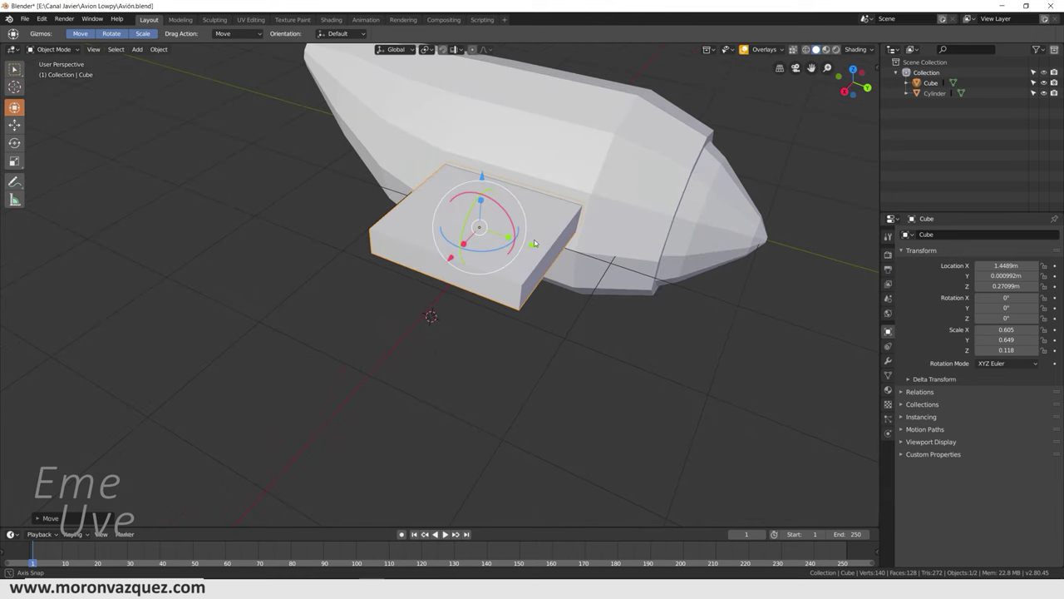
Step: Enter Edit Mode and select the wing slab's outer side face in face select
click(51, 51)
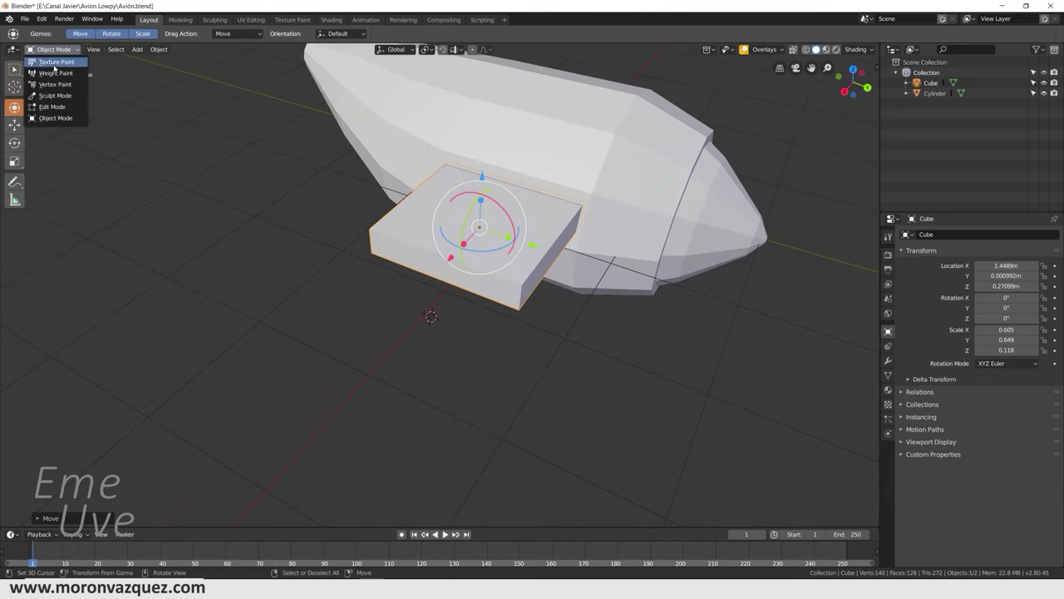
click(61, 107)
mouse_move(499, 224)
middle_down()
mouse_move(571, 210)
mouse_move(666, 261)
middle_up()
click(551, 223)
click(516, 195)
click(559, 211)
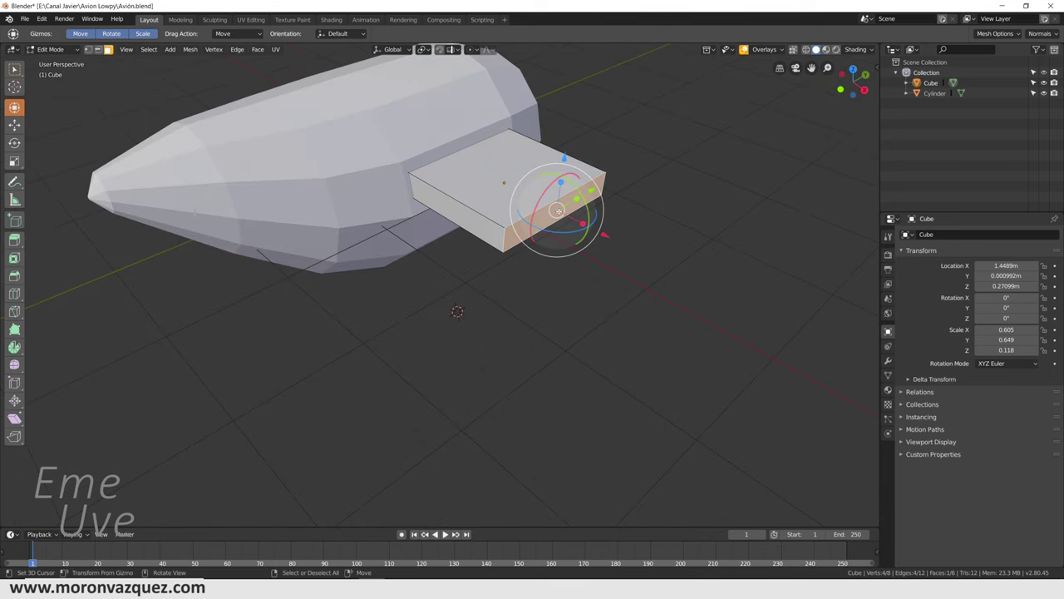
Step: Extrude the outer face into a second wing section, lowering its tip face along Z and shrinking it
key(e)
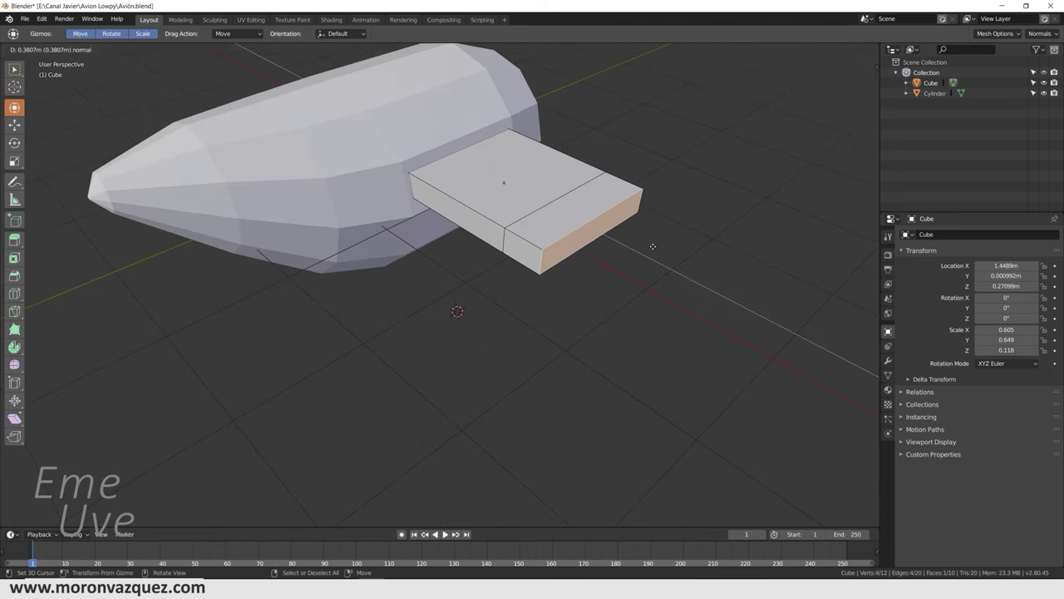
click(700, 273)
middle_drag(700, 273, 778, 269)
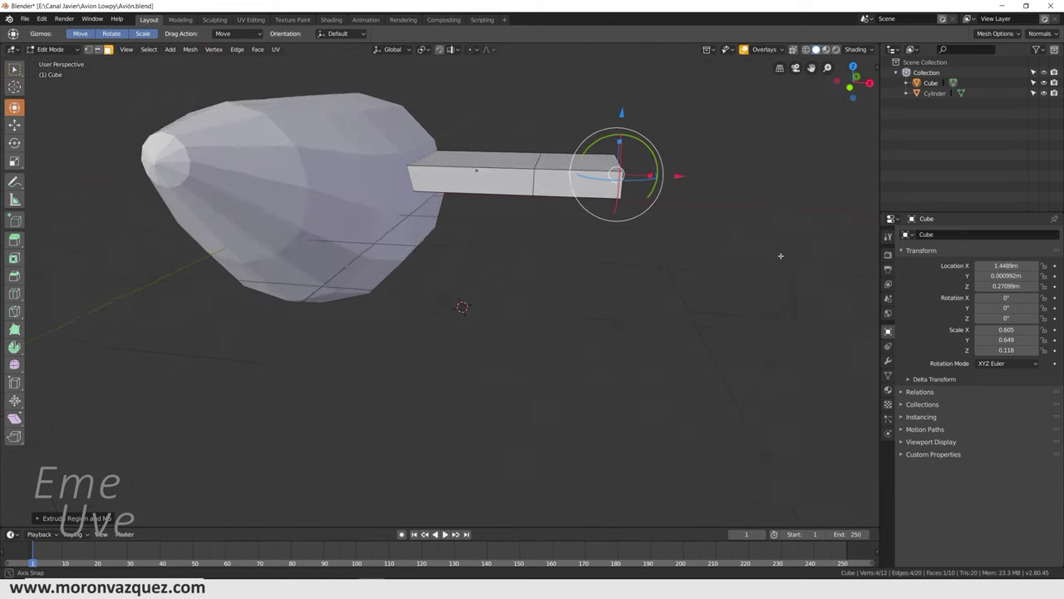
drag(673, 176, 657, 176)
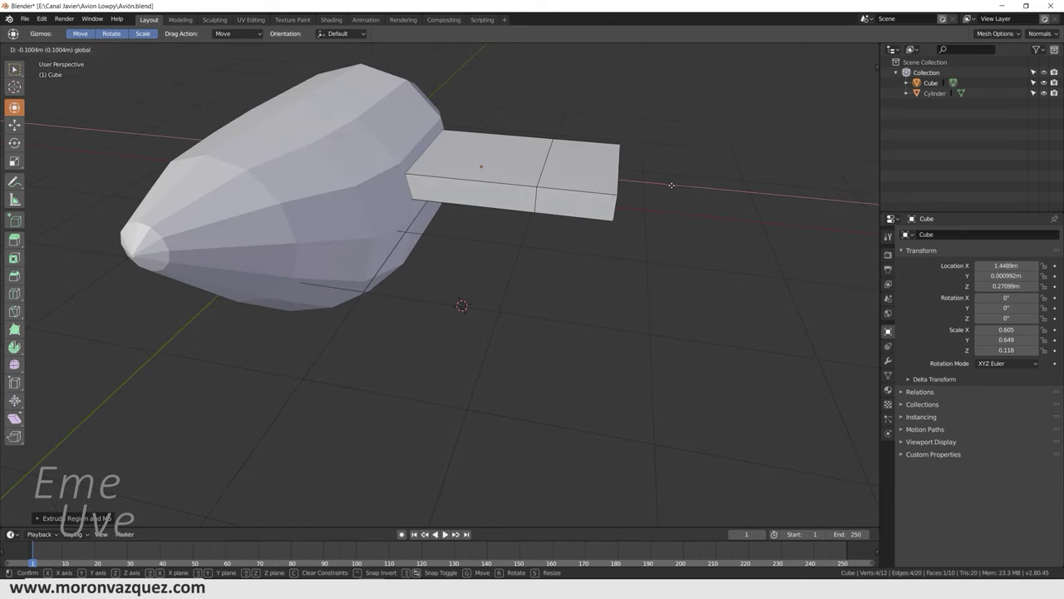
drag(616, 121, 615, 135)
mouse_move(616, 135)
middle_down()
mouse_move(532, 165)
mouse_move(562, 166)
middle_up()
key(s)
click(646, 219)
mouse_move(646, 218)
middle_down()
mouse_move(746, 214)
mouse_move(743, 240)
mouse_move(705, 248)
middle_up()
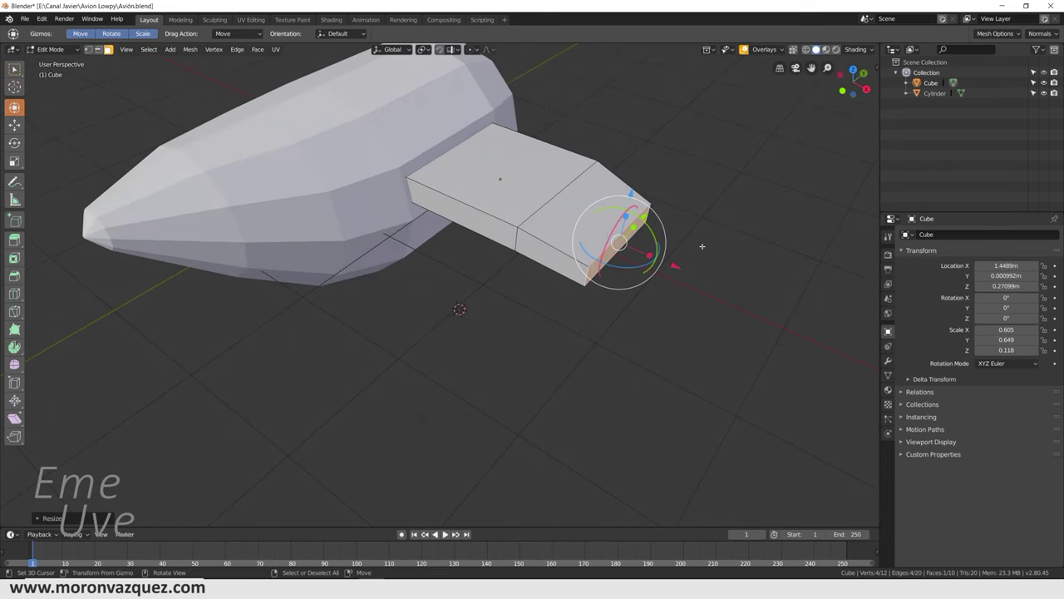
Step: Extrude another wing section, lowering and bending its end face downward and shrinking the tip
key(e)
click(761, 288)
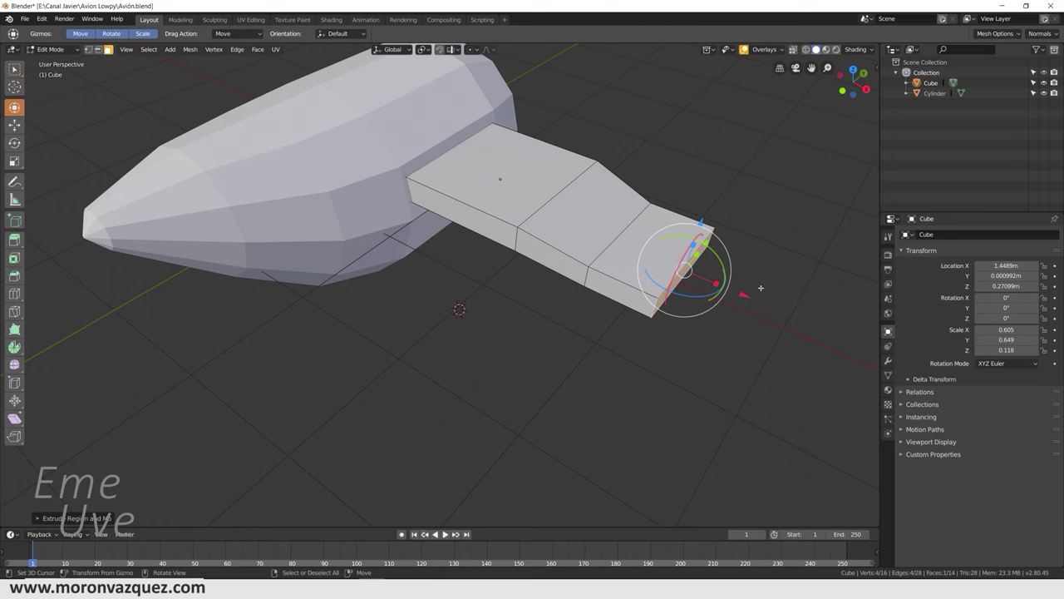
middle_drag(838, 313, 677, 208)
key(g)
key(z)
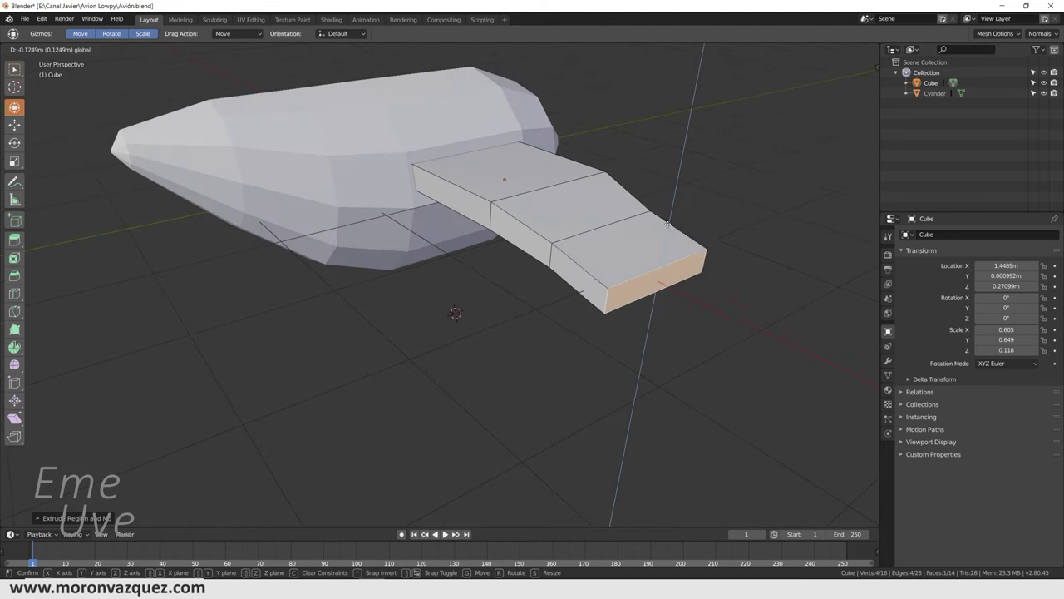
click(660, 240)
drag(690, 317, 657, 366)
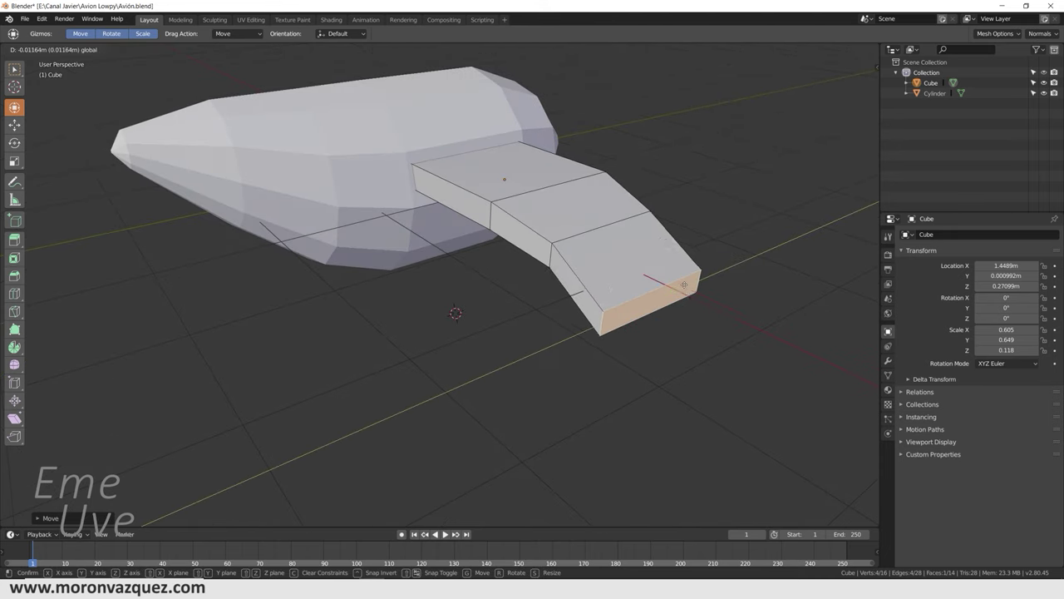
mouse_move(657, 366)
middle_down()
mouse_move(580, 285)
mouse_move(416, 304)
mouse_move(623, 304)
mouse_move(646, 294)
mouse_move(719, 330)
mouse_move(682, 325)
middle_up()
key(s)
click(668, 328)
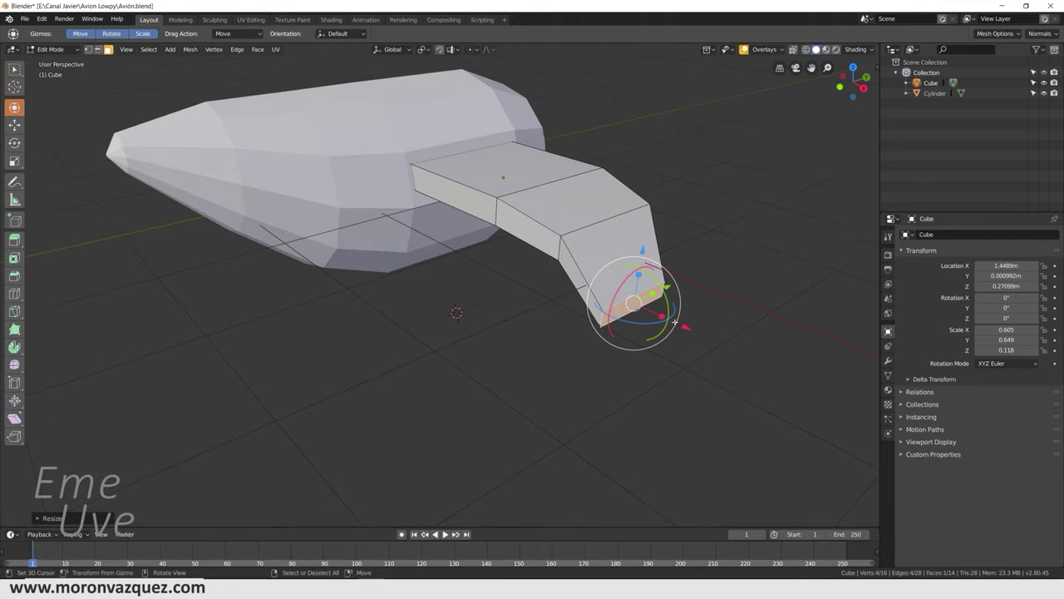
Step: Extrude a short final segment, narrow it slightly, and slide its end face sideways along Y
key(e)
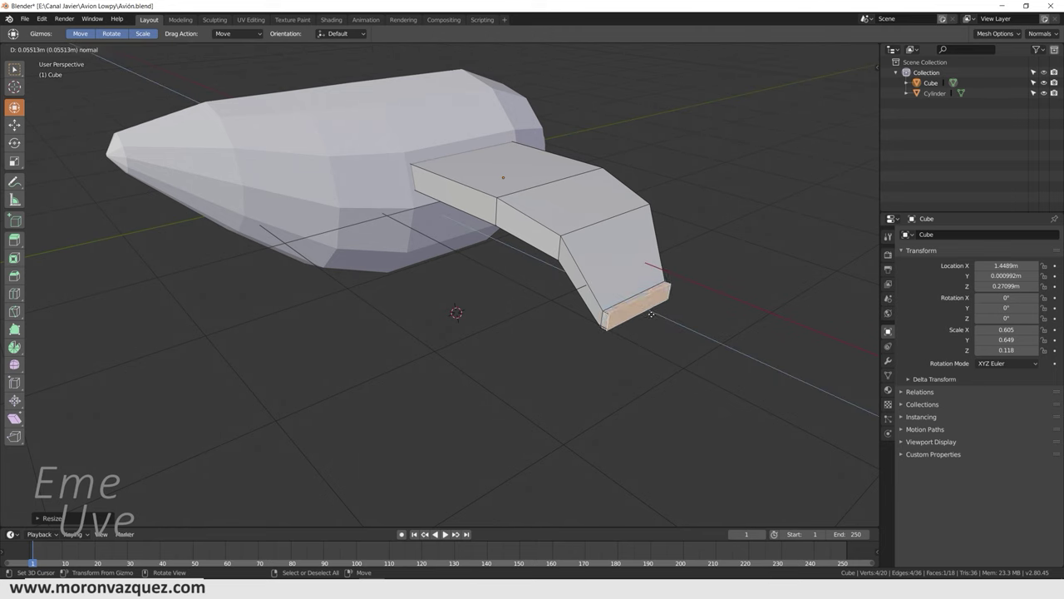
click(651, 314)
key(s)
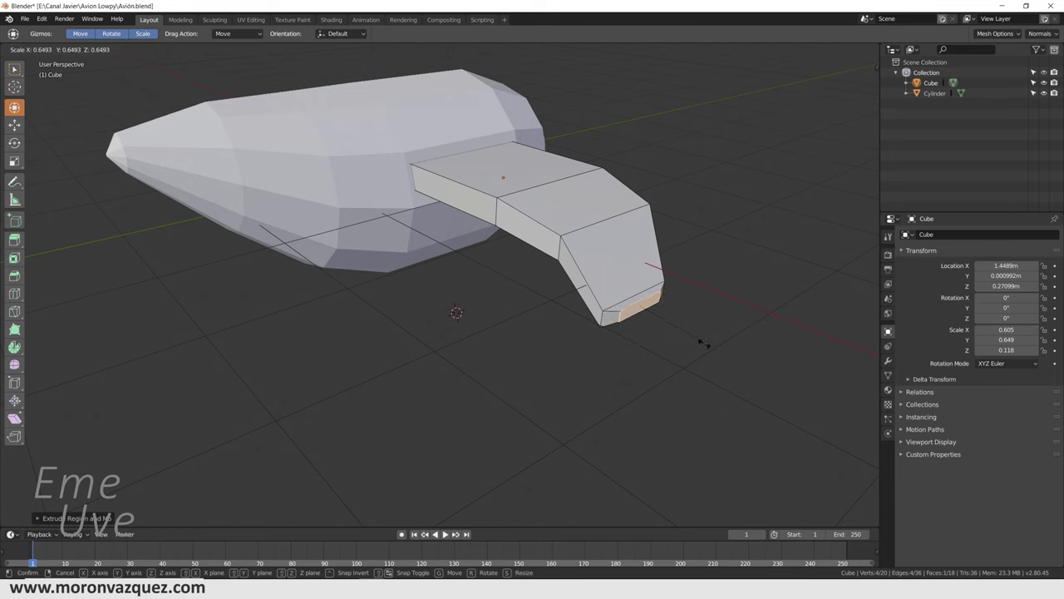
click(703, 342)
key(g)
click(652, 253)
middle_drag(652, 253, 665, 262)
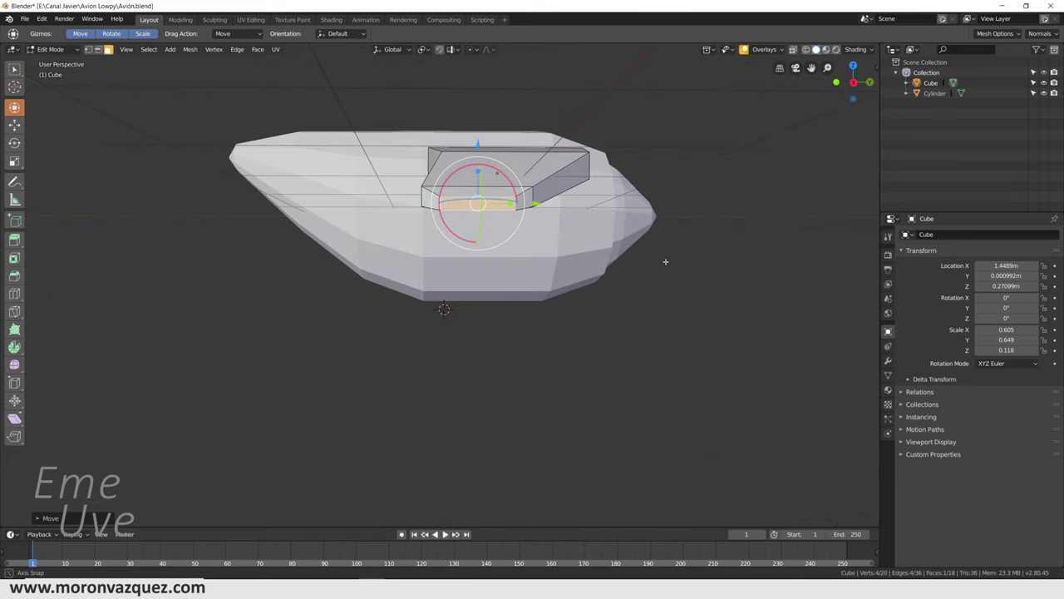
drag(547, 202, 527, 204)
click(523, 204)
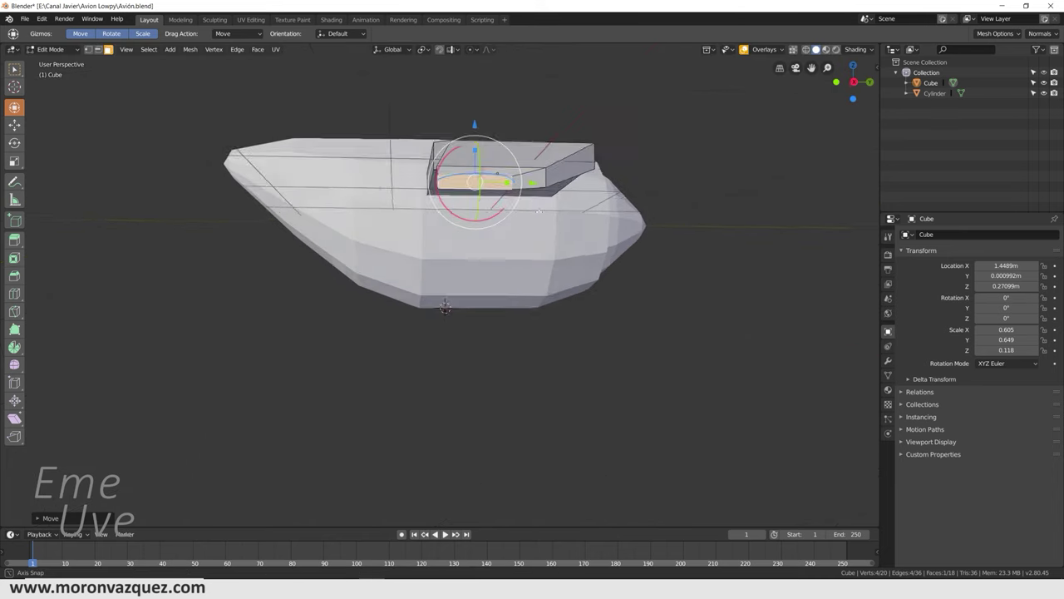
mouse_move(523, 204)
middle_down()
mouse_move(708, 287)
mouse_move(538, 275)
mouse_move(557, 249)
mouse_move(510, 257)
middle_up()
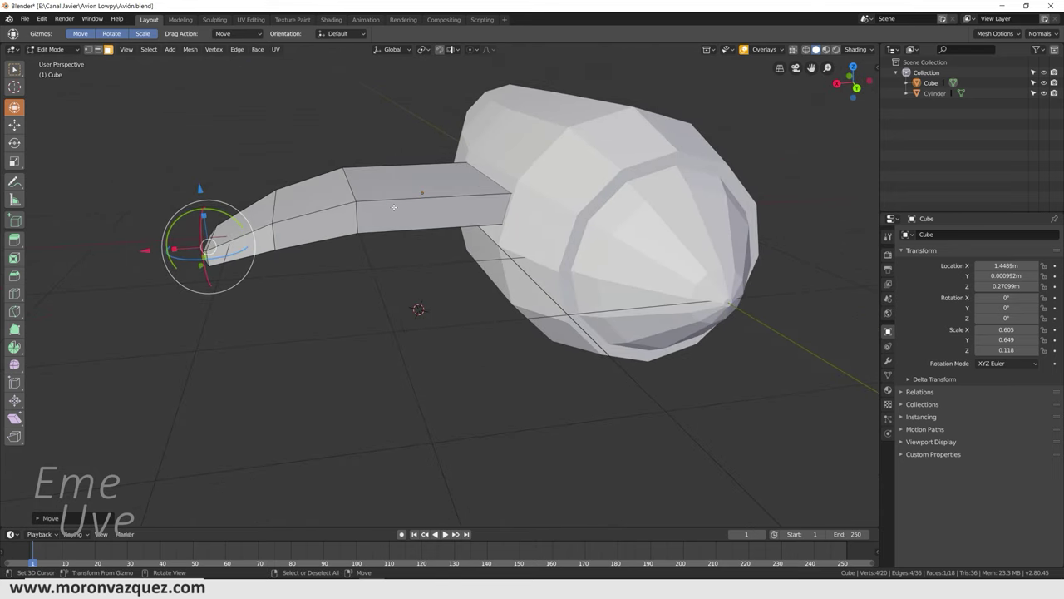
middle_drag(348, 211, 373, 199)
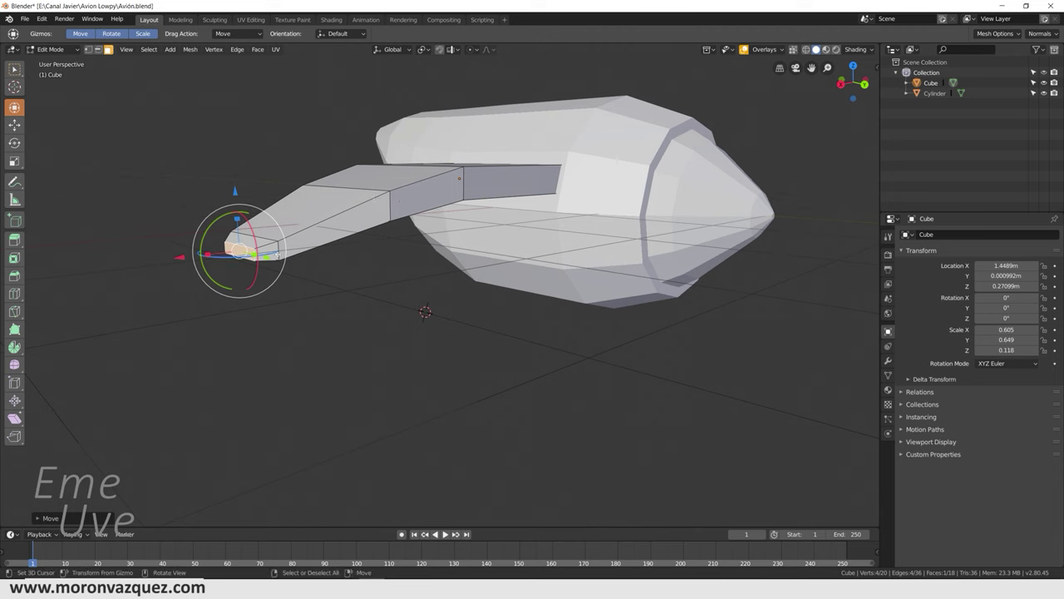
alt+click(508, 190)
Step: Add a centred lengthwise Ctrl+R loop cut around the wing arm, undoing the first misplaced cut
key(ctrl+r)
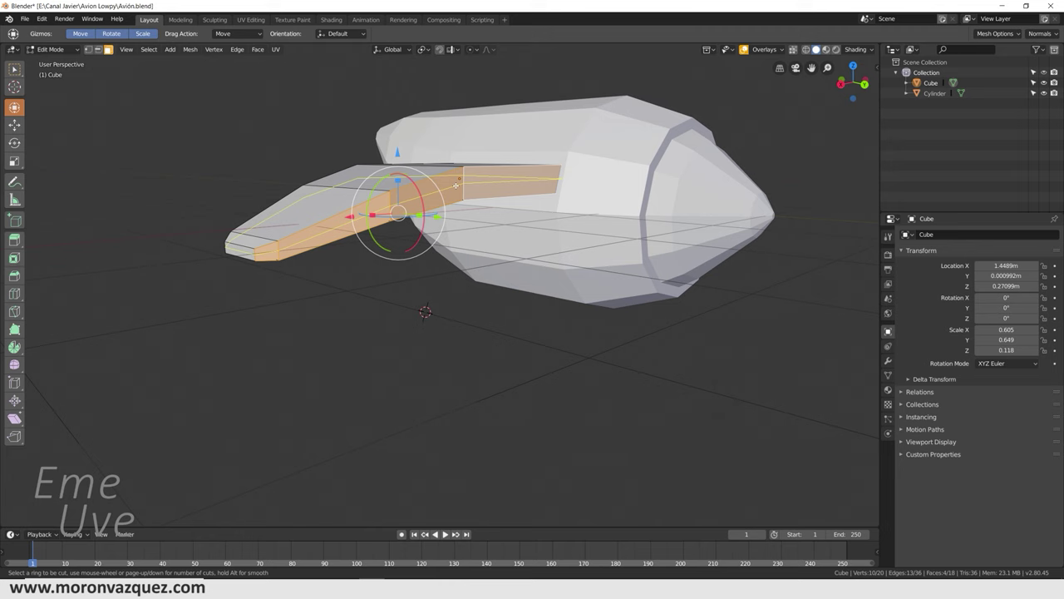
click(455, 185)
right_click(461, 184)
key(ctrl+z)
key(ctrl+z)
key(ctrl+z)
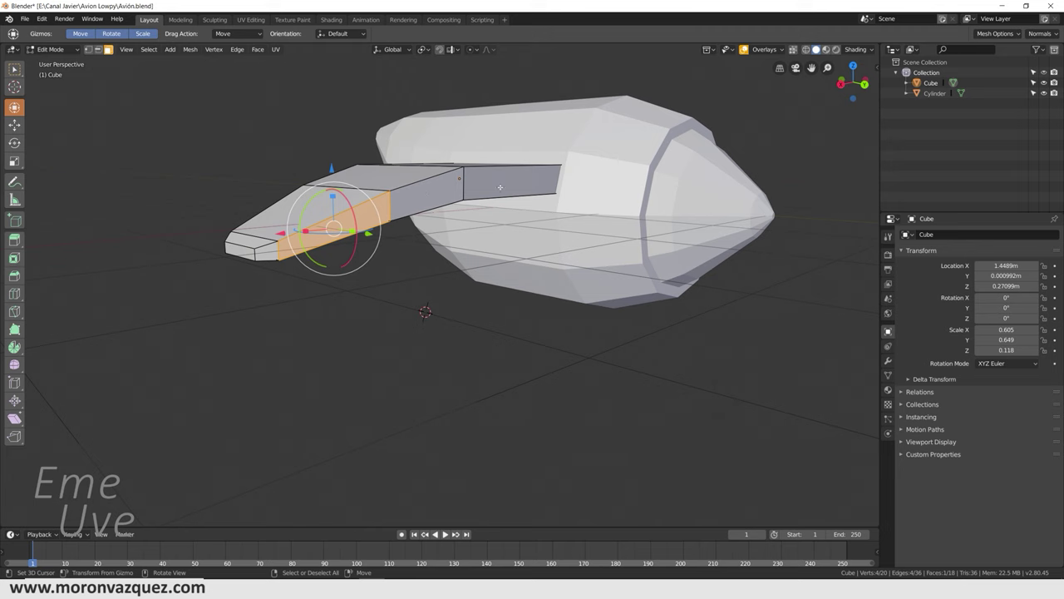
key(ctrl+r)
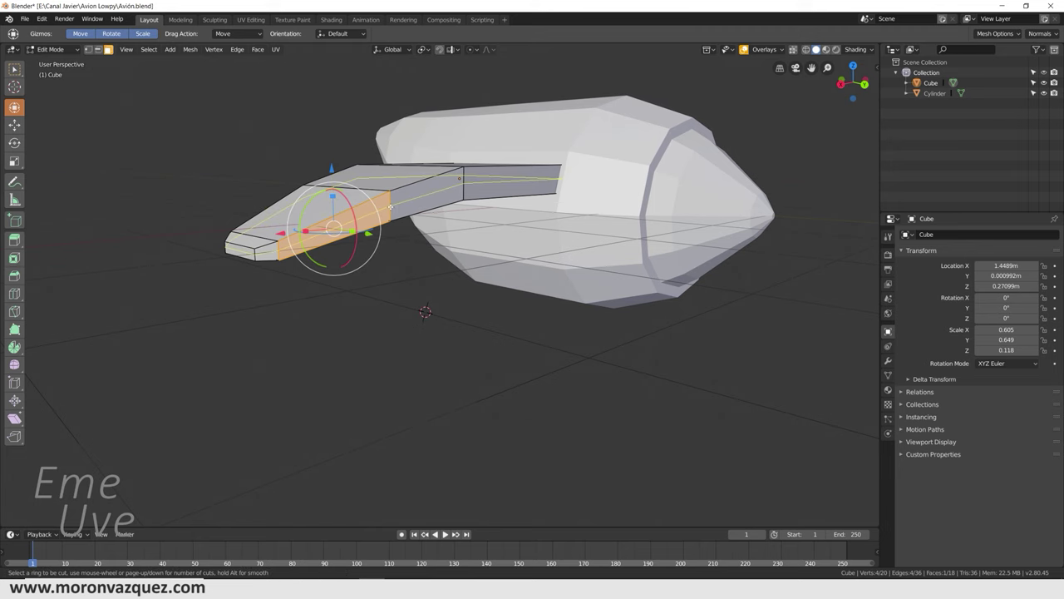
click(390, 206)
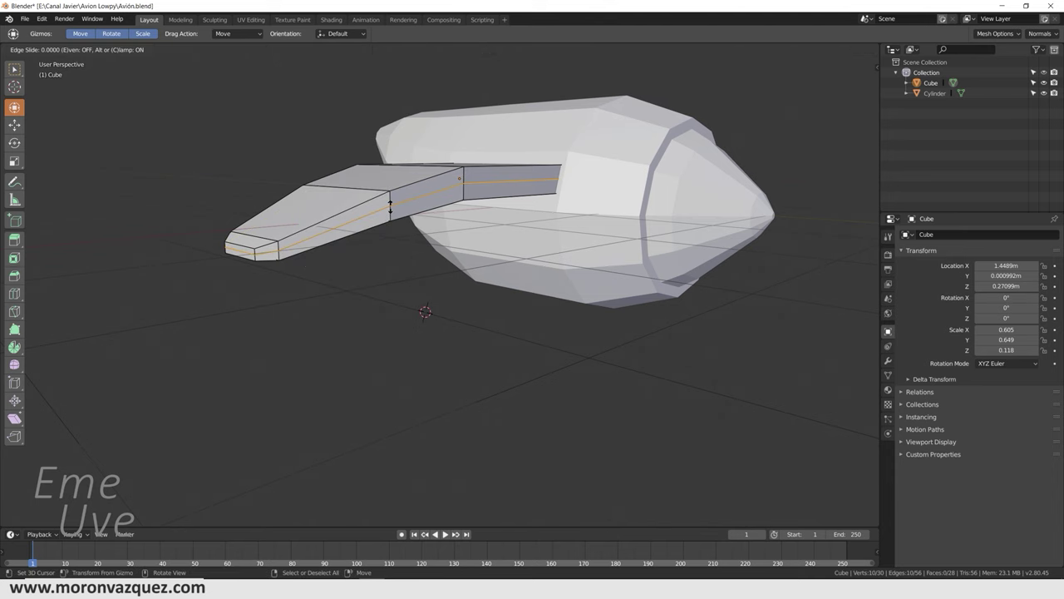
click(390, 206)
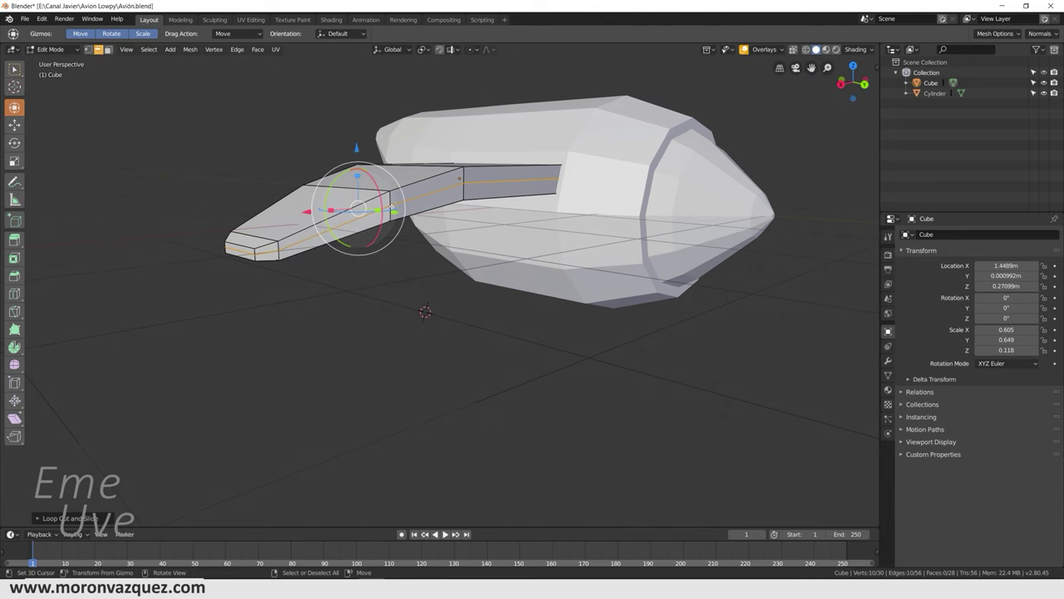
middle_drag(466, 244, 457, 192)
key(alt+a)
mouse_move(537, 177)
middle_down()
mouse_move(495, 242)
mouse_move(511, 184)
middle_up()
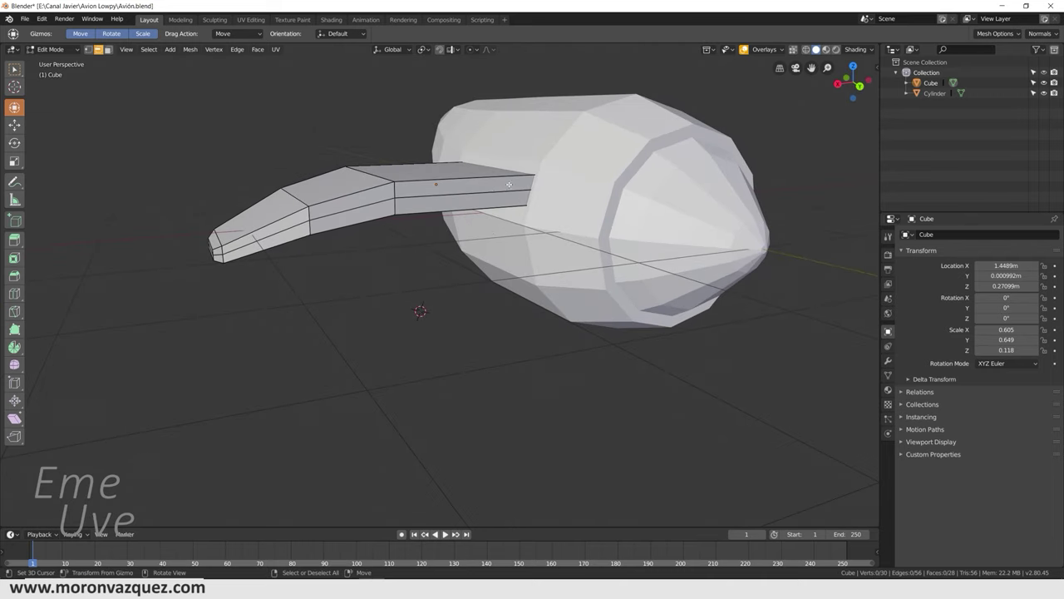
middle_drag(451, 202, 356, 195)
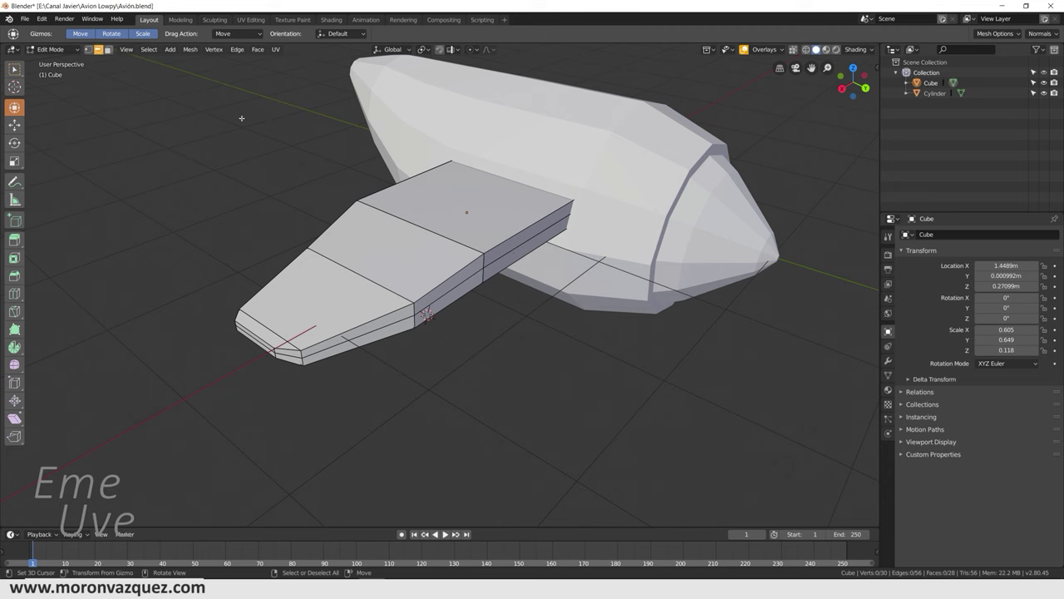
Step: Select the three middle edges along the wing's side and push them outward
click(523, 240)
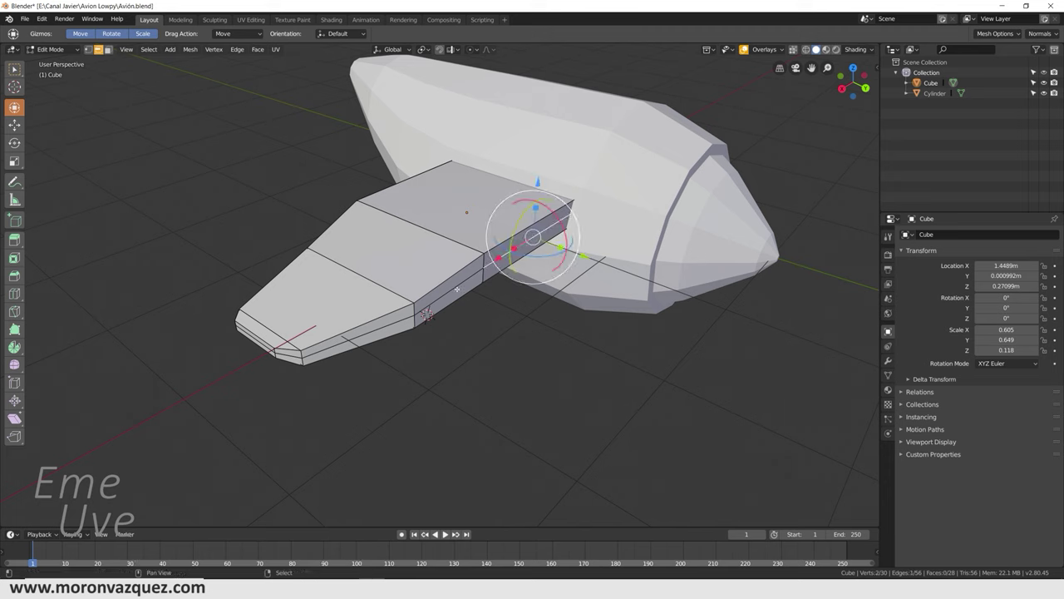
shift+click(449, 285)
shift+click(383, 327)
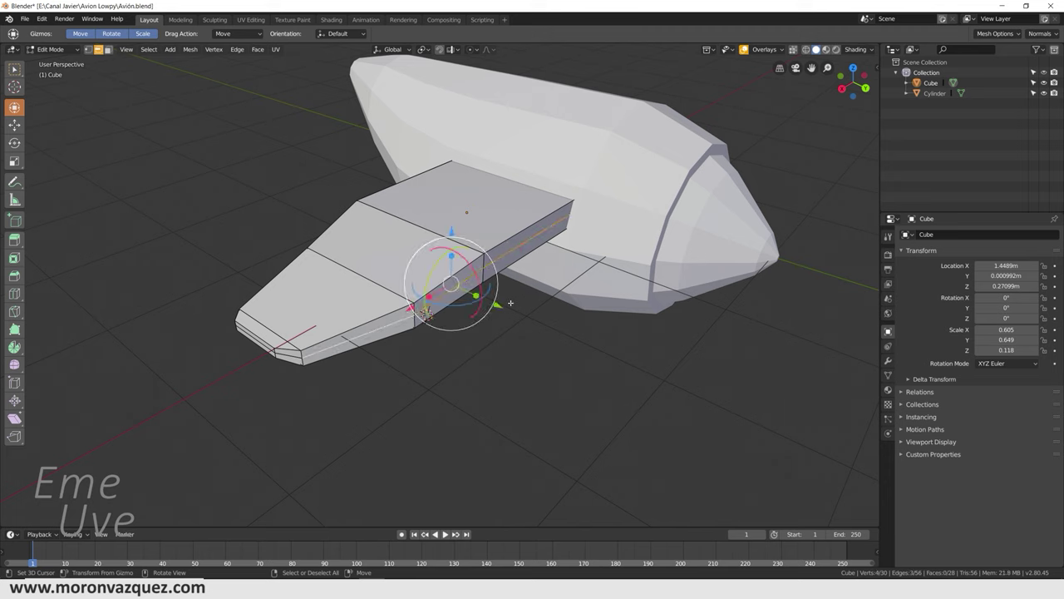
key(g)
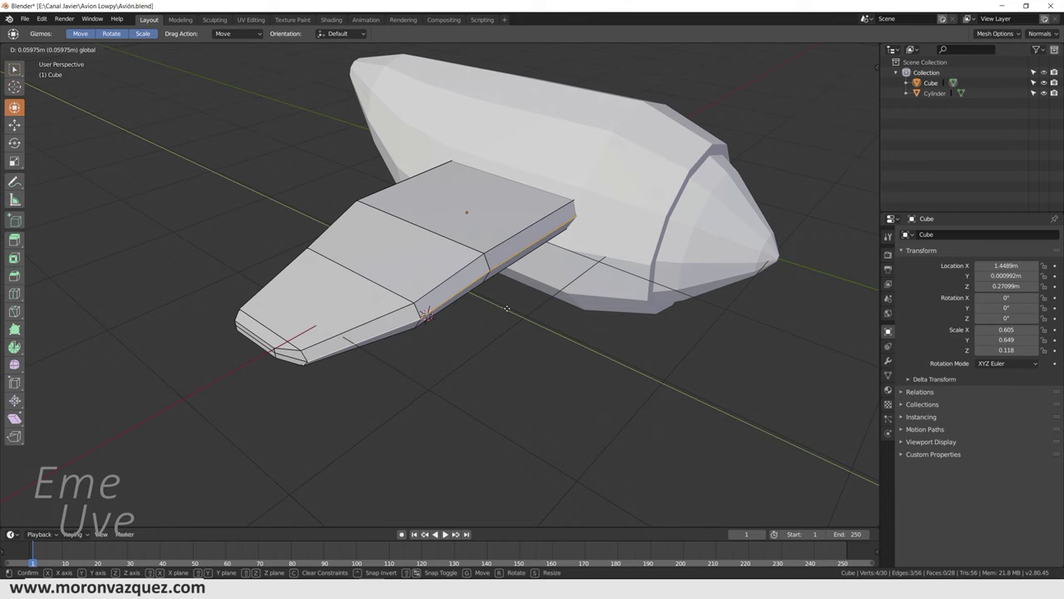
click(507, 308)
mouse_move(507, 309)
middle_down()
mouse_move(600, 278)
mouse_move(457, 339)
mouse_move(548, 261)
mouse_move(533, 321)
mouse_move(547, 330)
middle_up()
key(g)
click(457, 342)
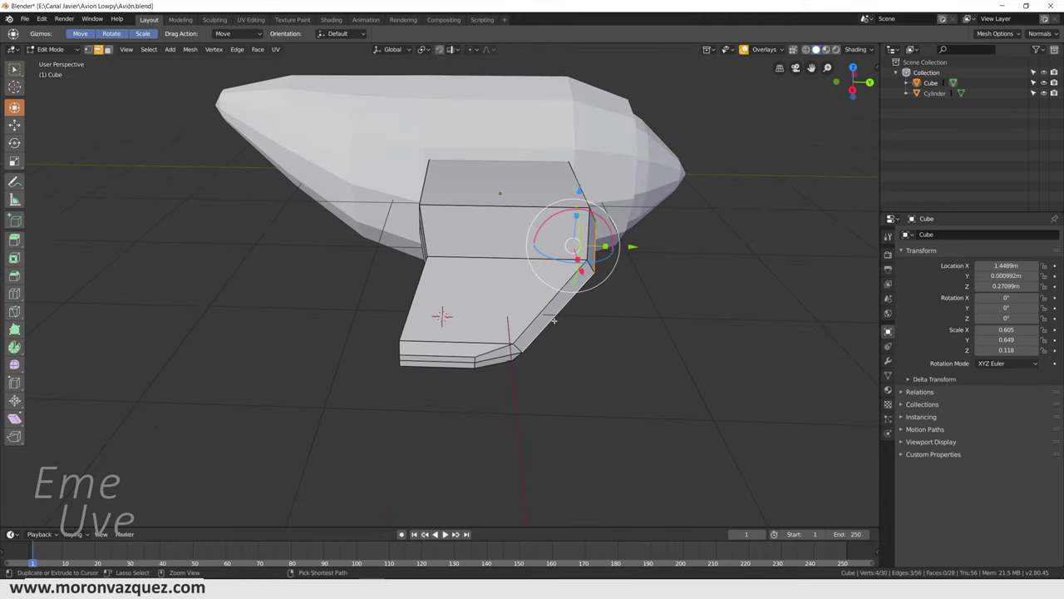
Step: Refine the side edges into a ridge jutting 0.08064 m, then leave Edit Mode
scroll(547, 330, up, 3)
mouse_move(547, 331)
middle_down()
mouse_move(473, 335)
mouse_move(495, 295)
middle_up()
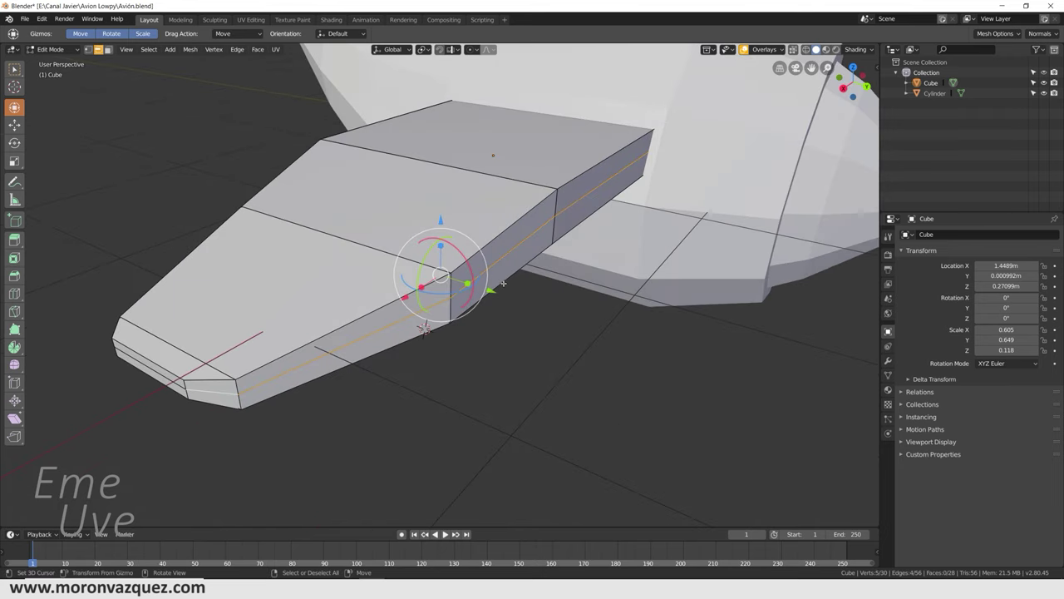
key(g)
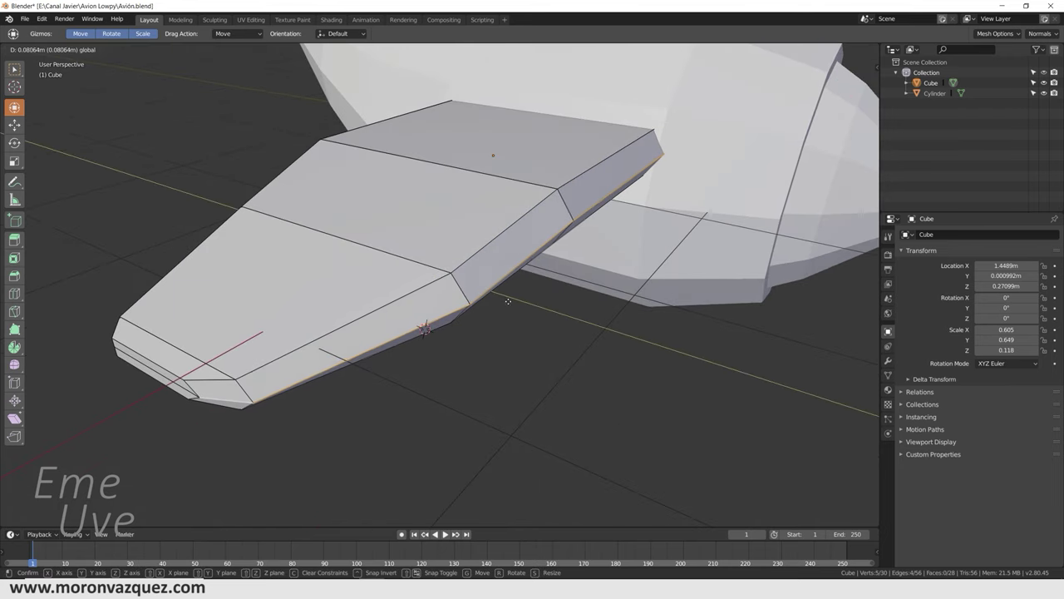
click(510, 305)
middle_drag(513, 304, 647, 241)
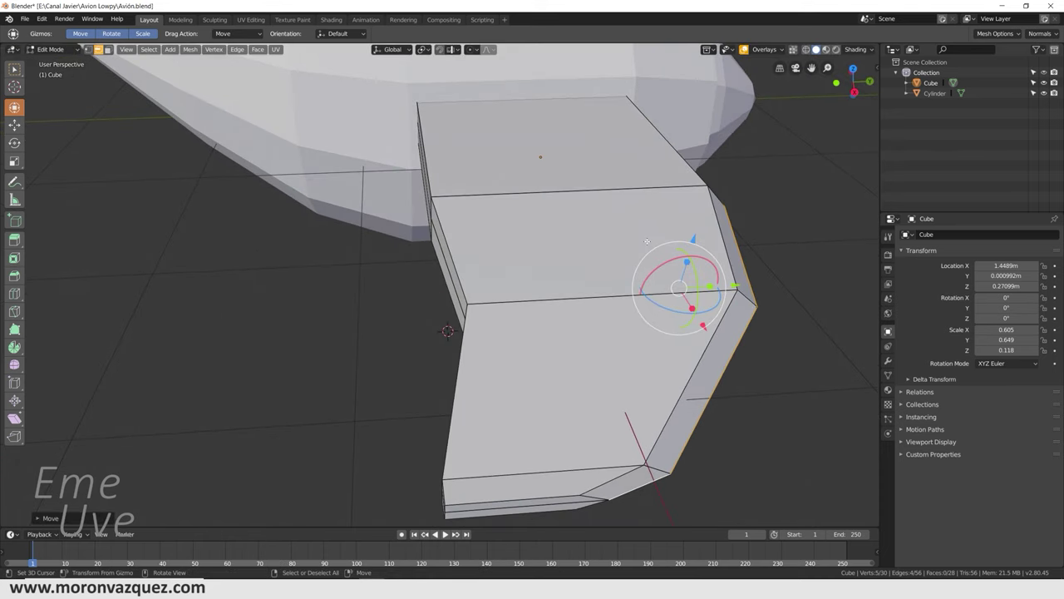
click(64, 51)
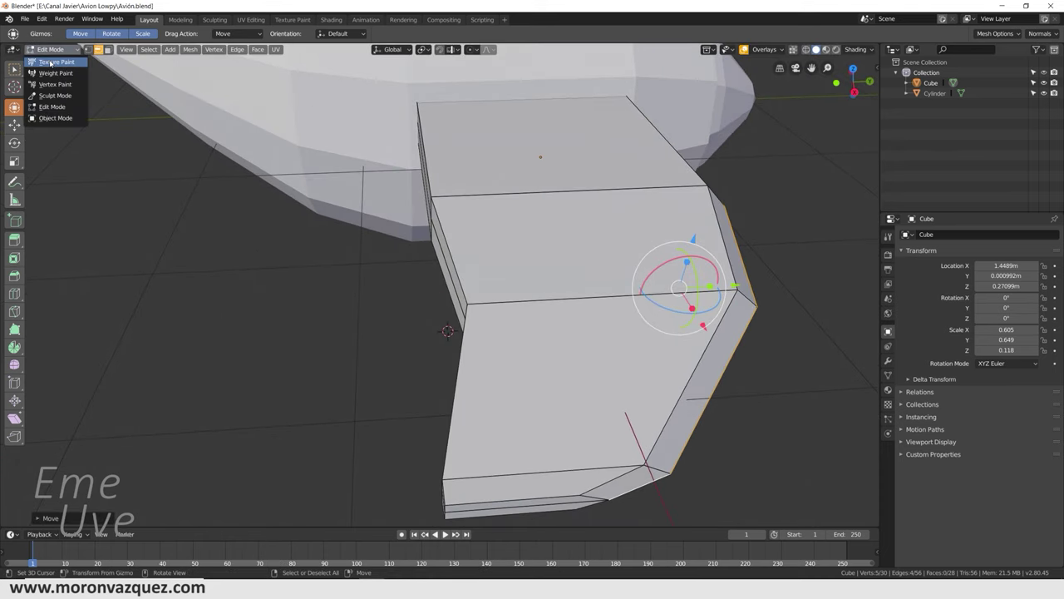
click(52, 63)
Step: In Object Mode, shift the wing along Y and narrow its Y scale to 0.615
click(54, 49)
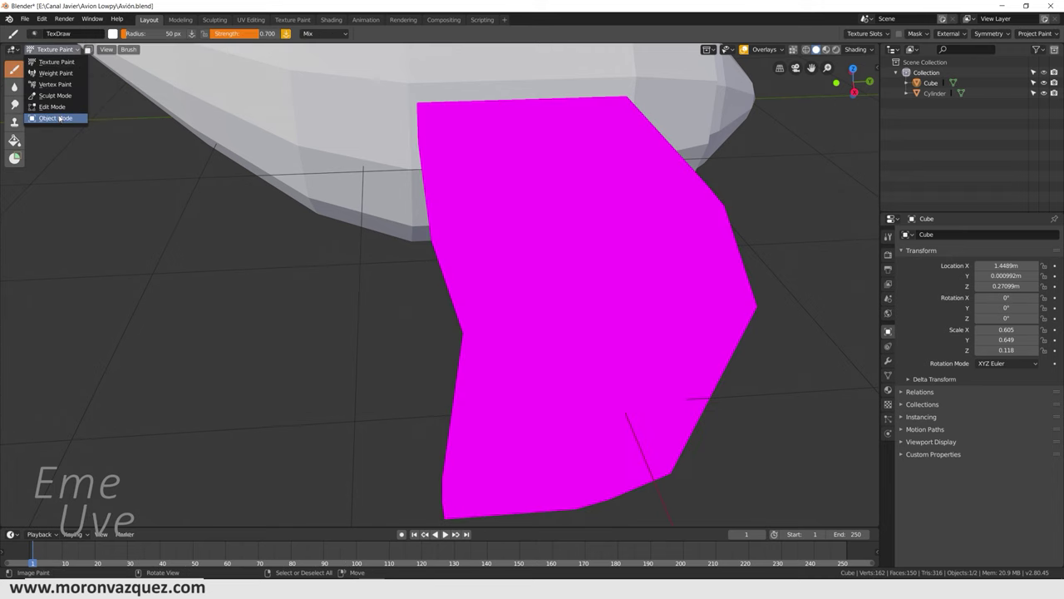
click(55, 118)
drag(622, 169, 622, 170)
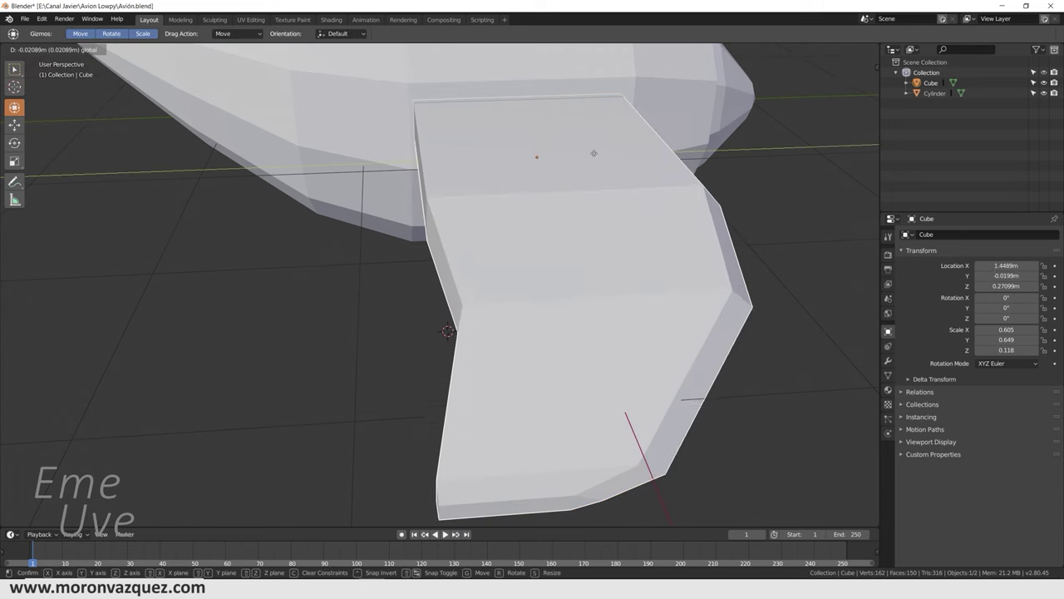
middle_drag(621, 169, 682, 156)
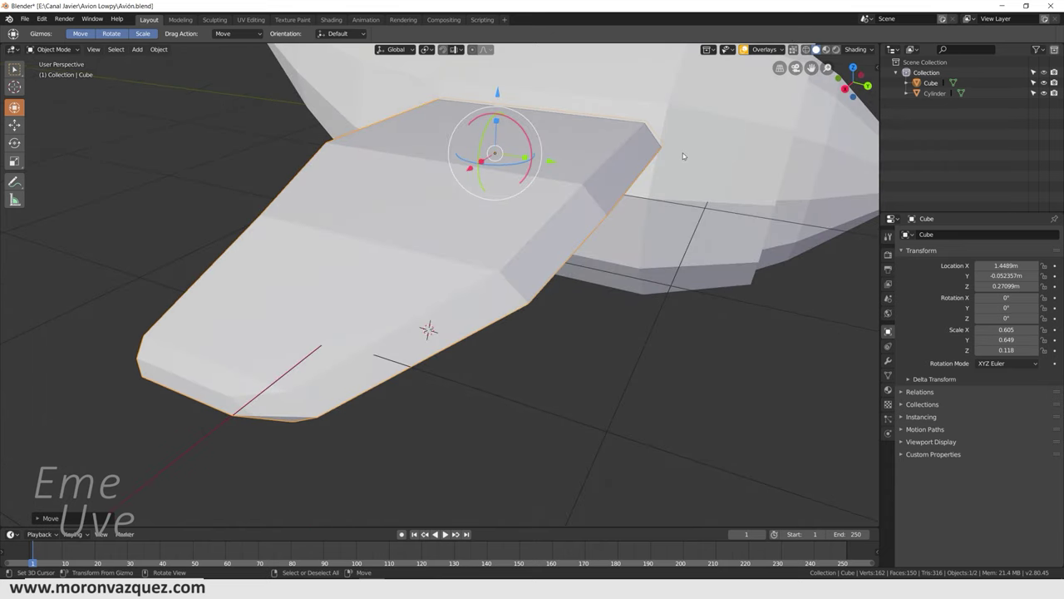
drag(543, 161, 686, 107)
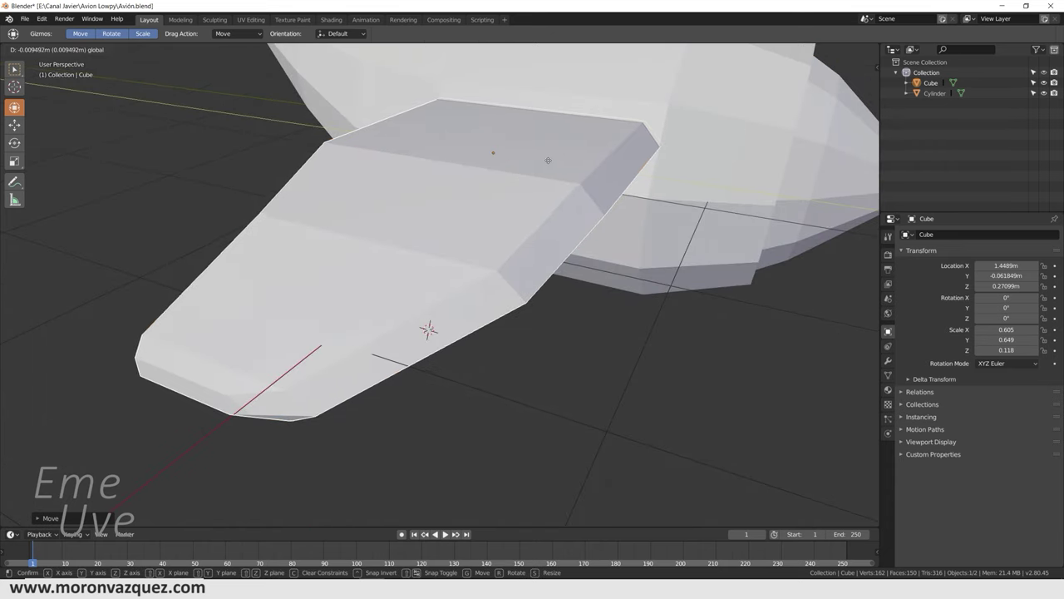
middle_drag(629, 150, 652, 165)
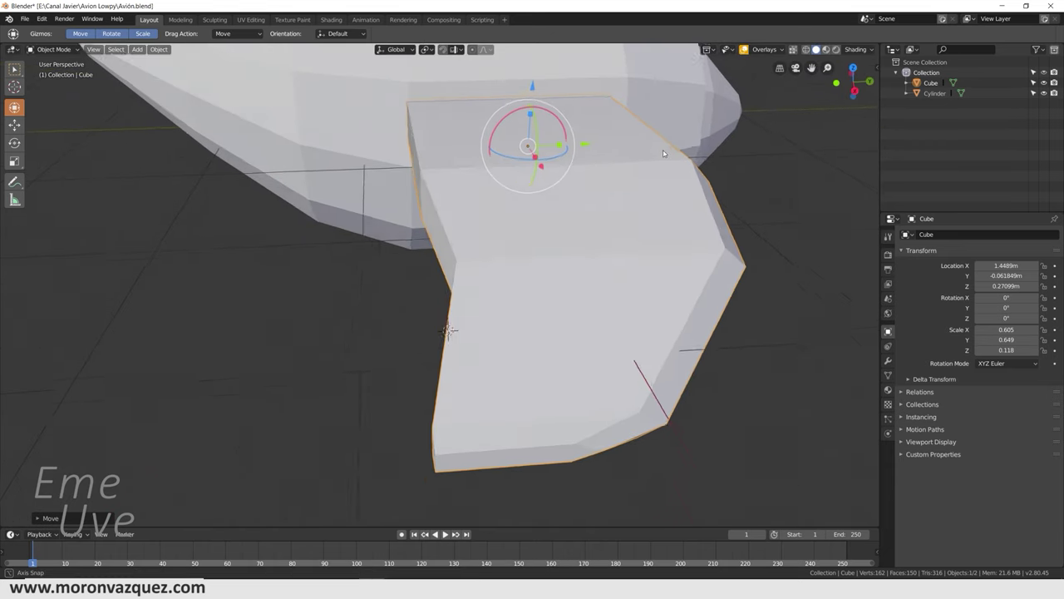
drag(560, 160, 535, 161)
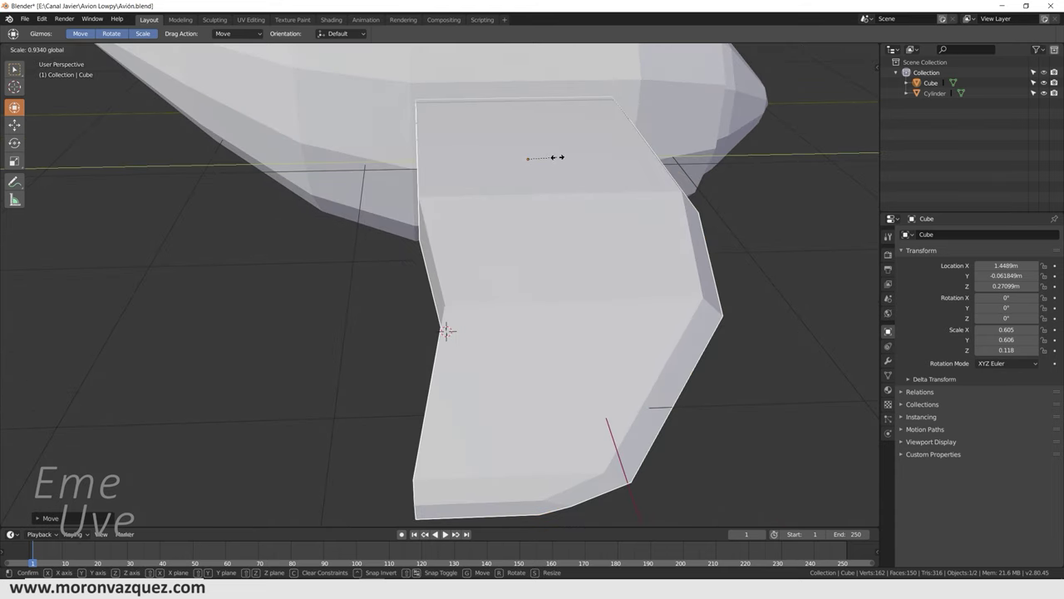
middle_drag(535, 161, 666, 159)
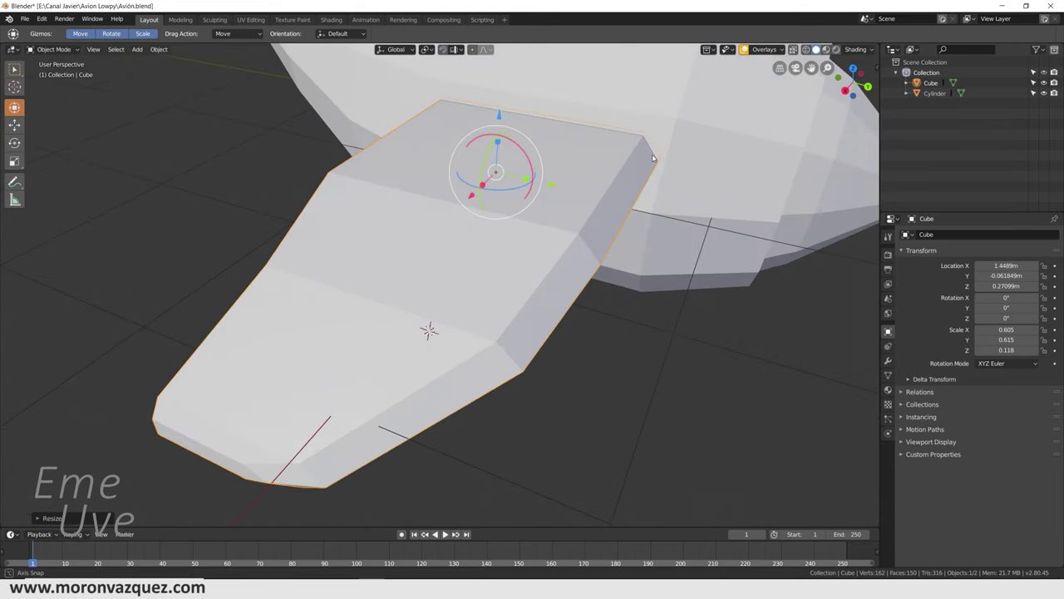
Step: Move the wing into its new position and switch it into Edit Mode
key(g)
click(577, 183)
mouse_move(577, 183)
middle_down()
mouse_move(585, 159)
mouse_move(662, 109)
mouse_move(768, 135)
mouse_move(765, 183)
mouse_move(718, 157)
mouse_move(593, 172)
mouse_move(523, 146)
mouse_move(554, 139)
mouse_move(552, 225)
mouse_move(632, 243)
mouse_move(484, 233)
middle_up()
scroll(604, 256, up, 3)
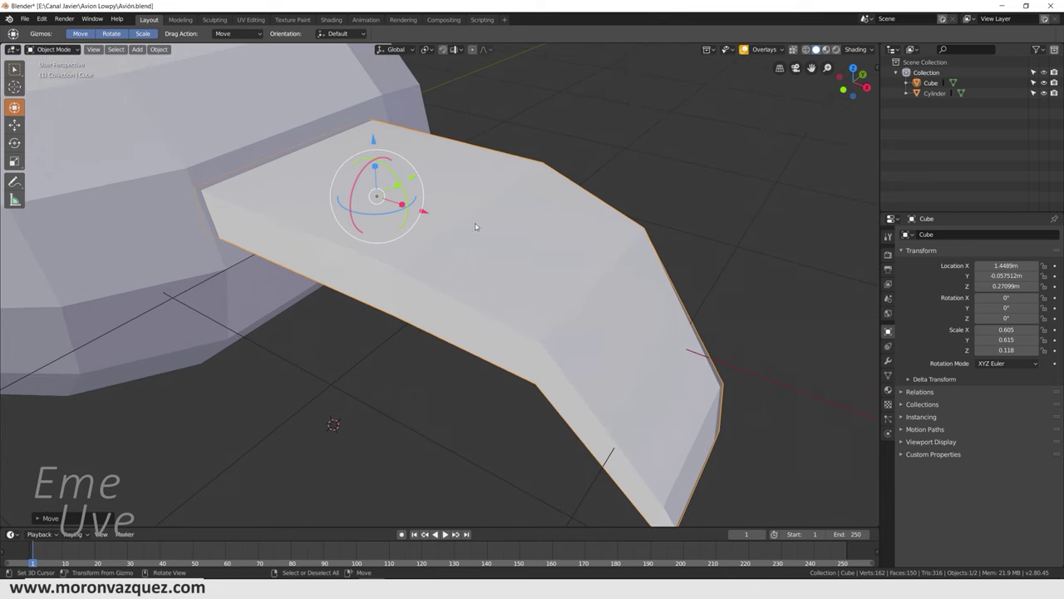
click(53, 49)
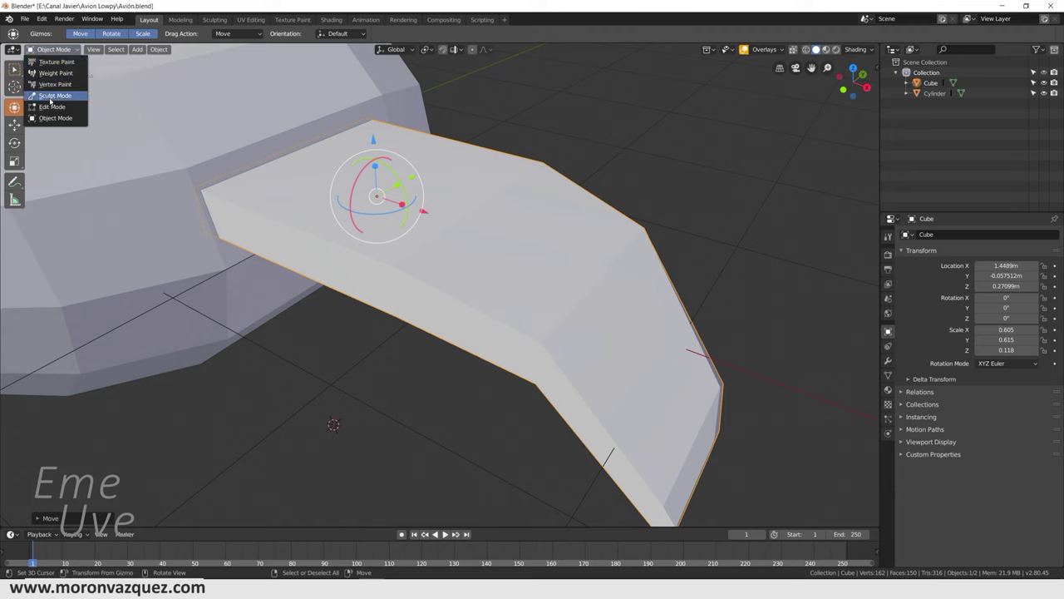
click(50, 119)
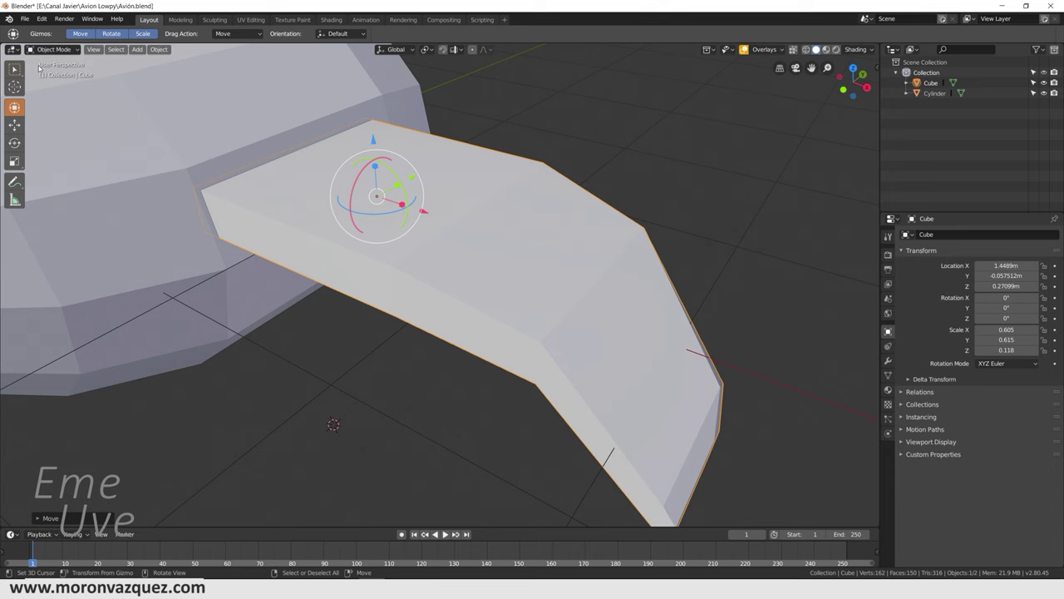
click(50, 48)
click(54, 108)
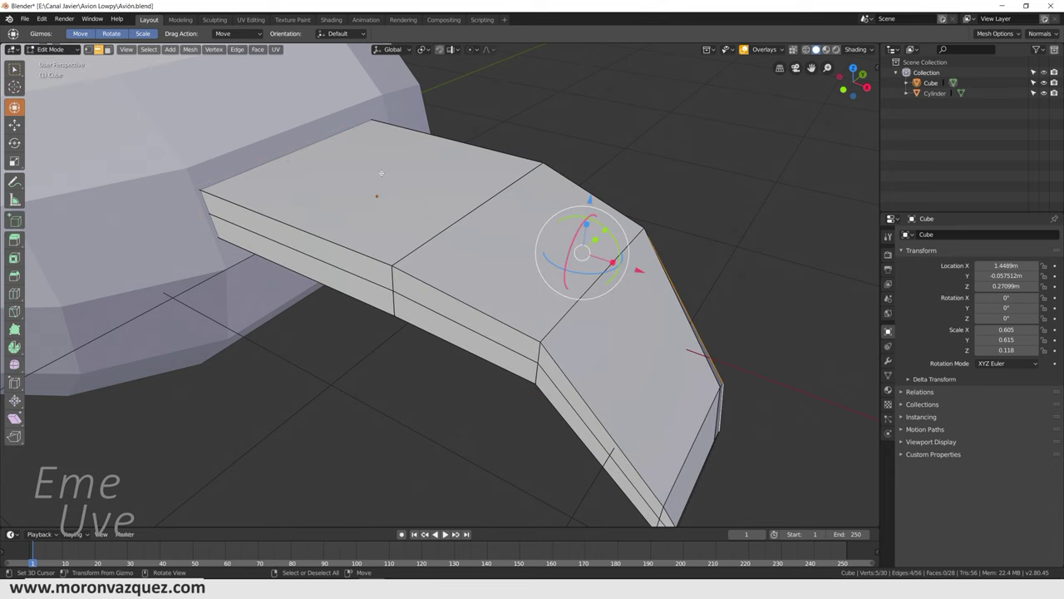
Step: Save the airplane file via File > Save
click(20, 18)
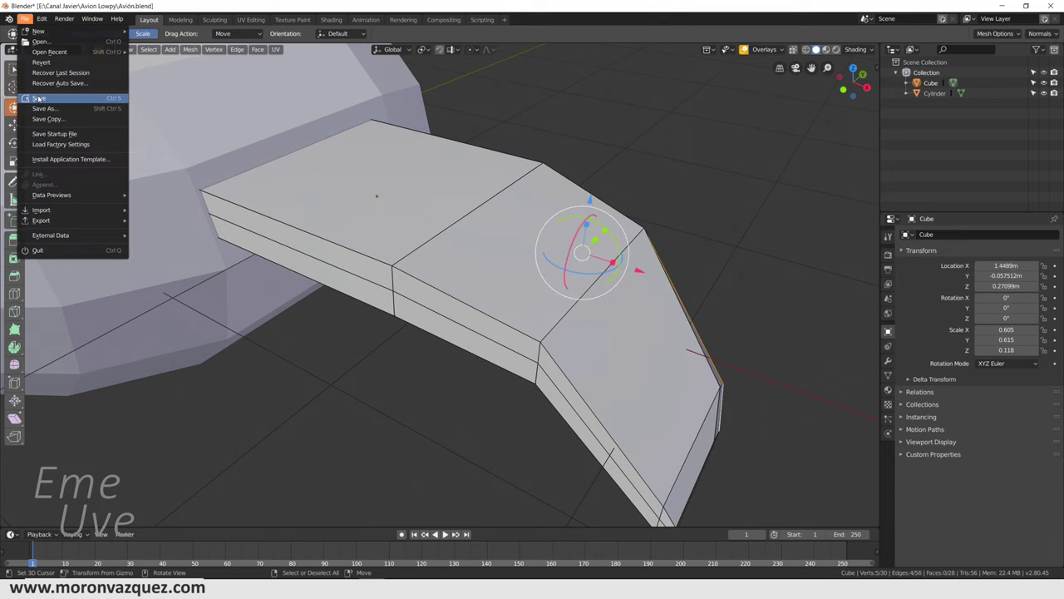
click(42, 100)
middle_drag(445, 266, 450, 296)
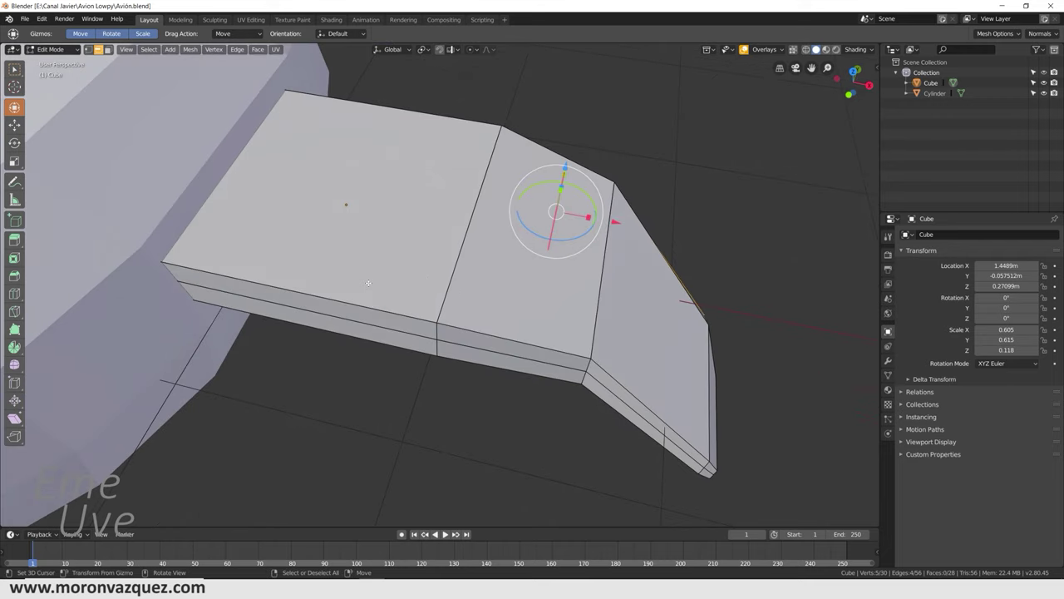
Step: Knife-cut a small angled panel into the wing's top surface and select that face
key(k)
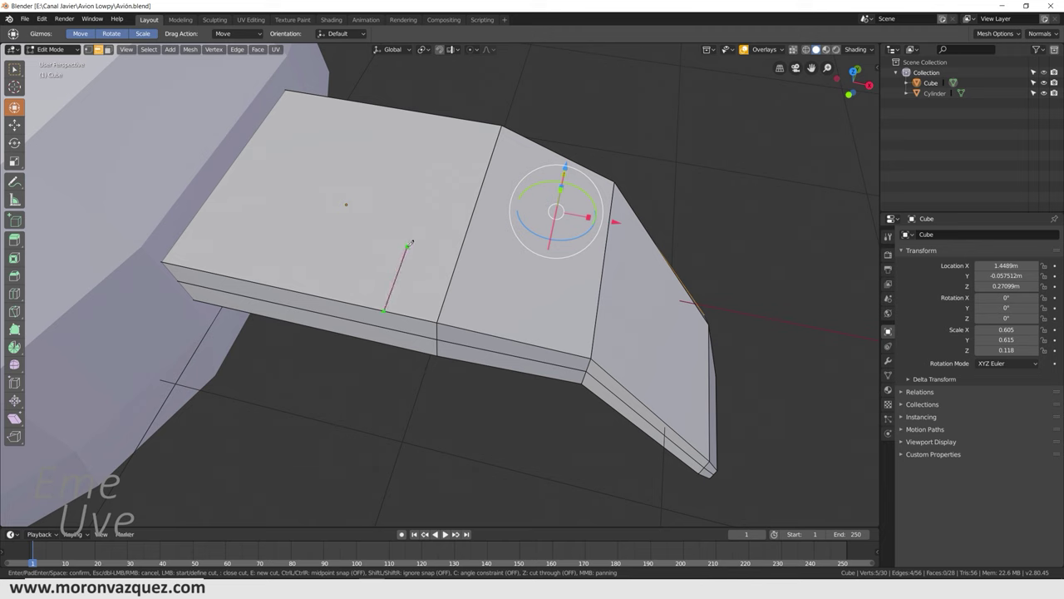
key(Escape)
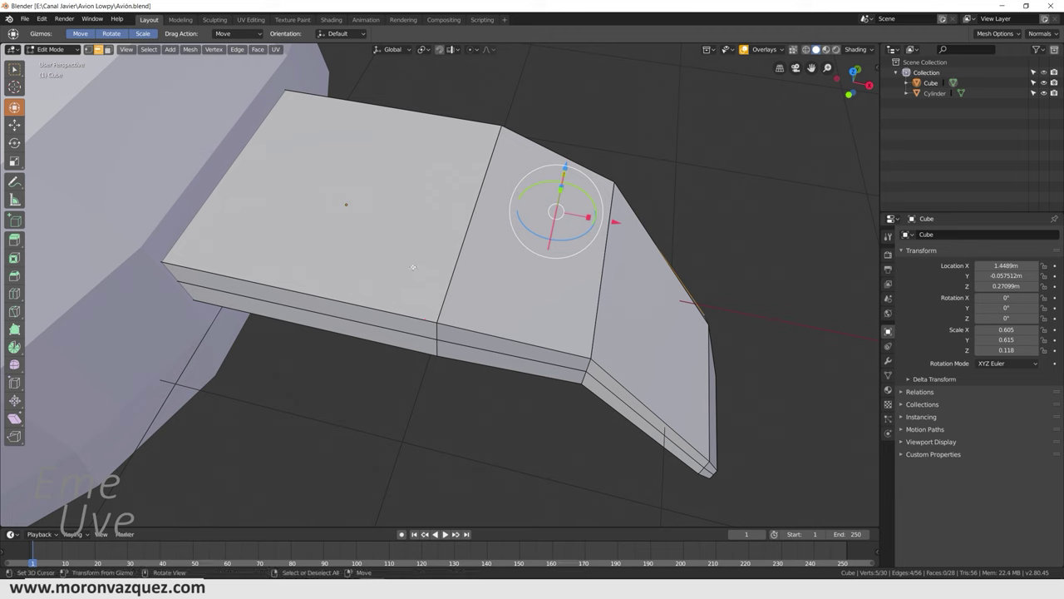
key(k)
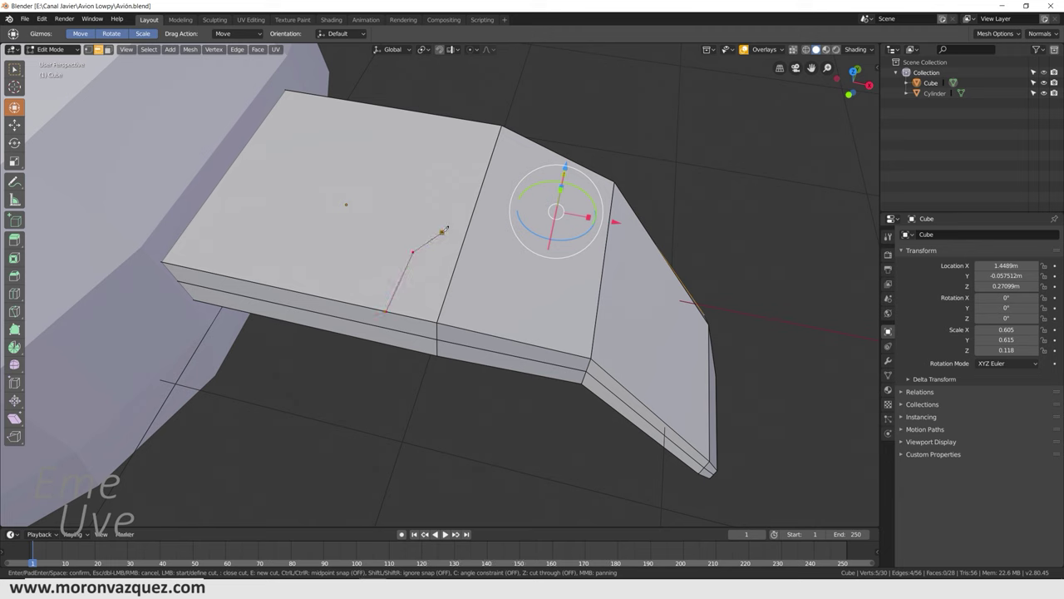
key(Return)
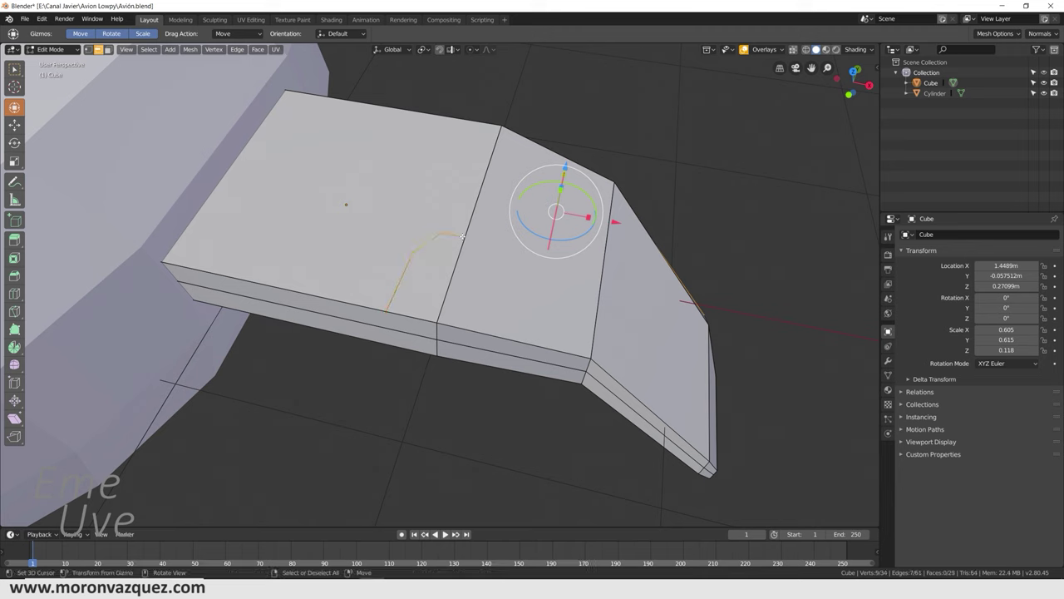
click(108, 49)
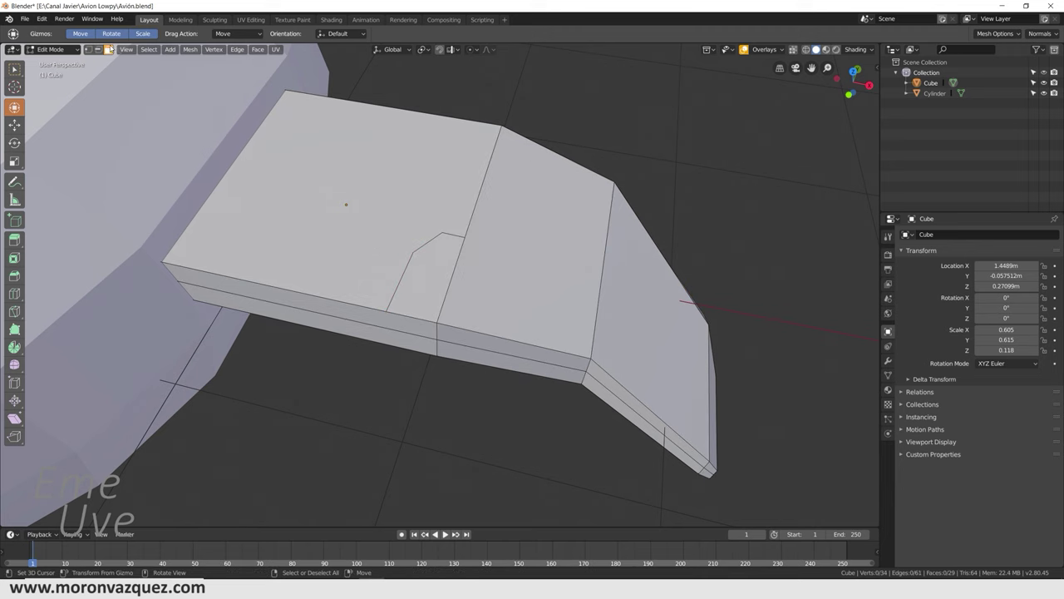
click(443, 268)
Step: Extrude the small panel face, shrink it and move it so it rises as a raised flap
key(e)
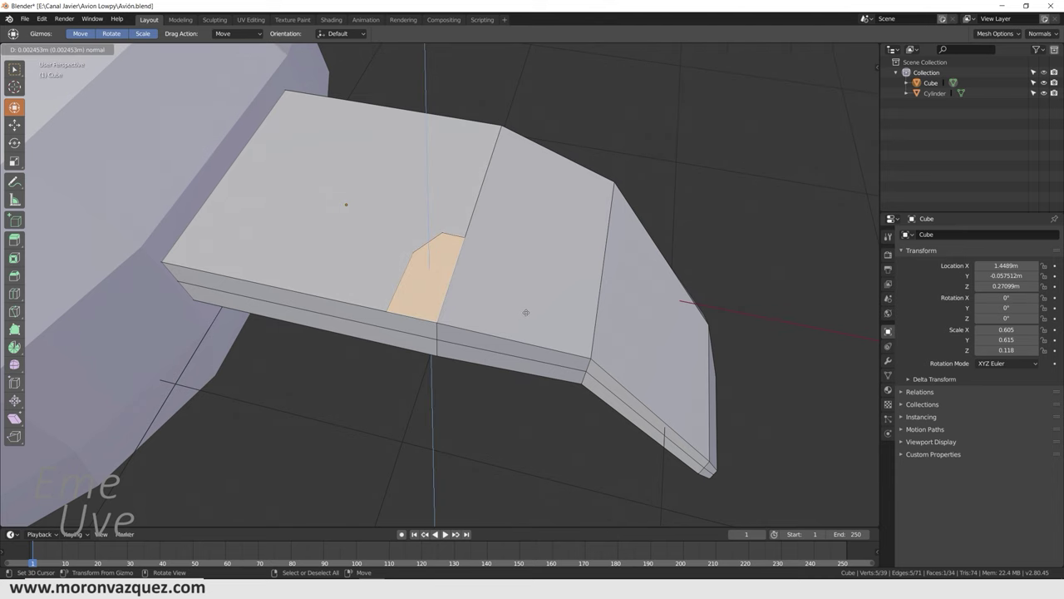
click(566, 309)
key(s)
click(468, 308)
mouse_move(465, 308)
middle_down()
mouse_move(460, 214)
mouse_move(508, 274)
mouse_move(473, 178)
mouse_move(458, 218)
mouse_move(618, 262)
mouse_move(550, 257)
middle_up()
key(g)
click(429, 200)
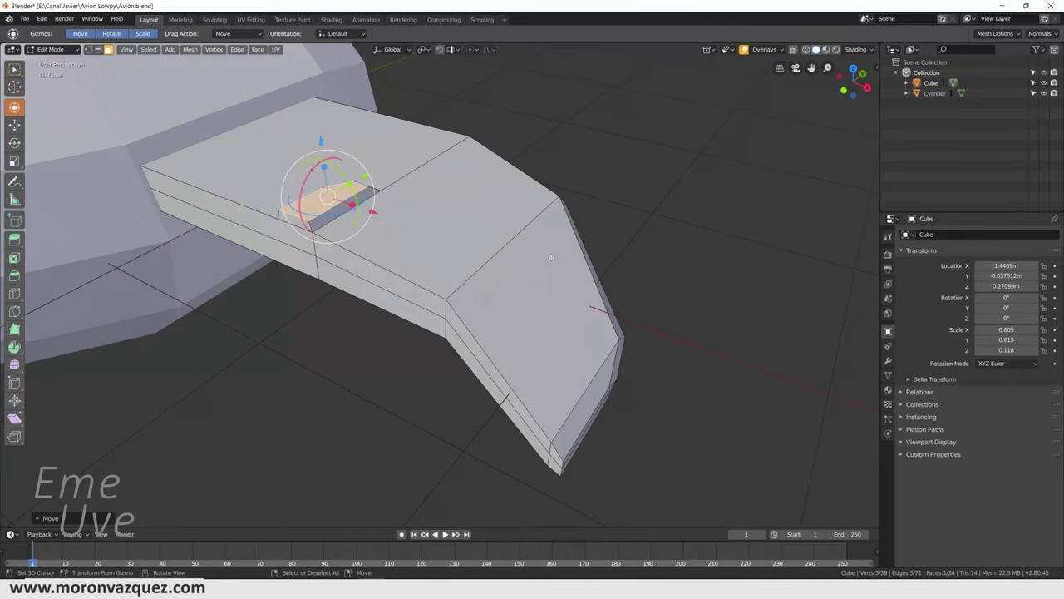
mouse_move(483, 271)
middle_down()
mouse_move(464, 336)
mouse_move(406, 377)
middle_up()
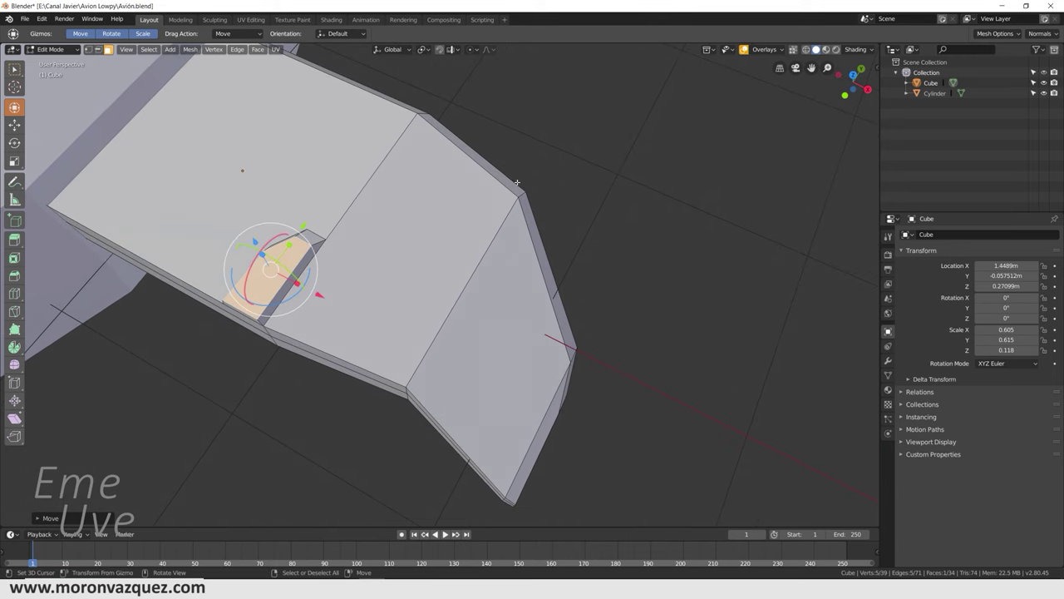
Step: In vertex select, knife-cut corner to corner across the wing's middle section
key(ctrl+z)
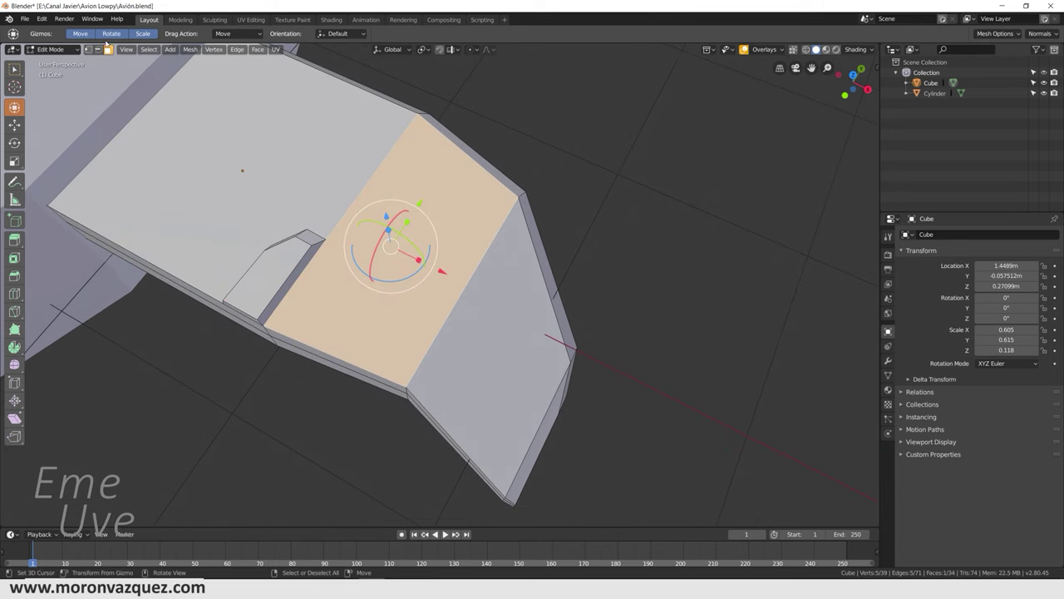
click(90, 50)
click(468, 209)
key(k)
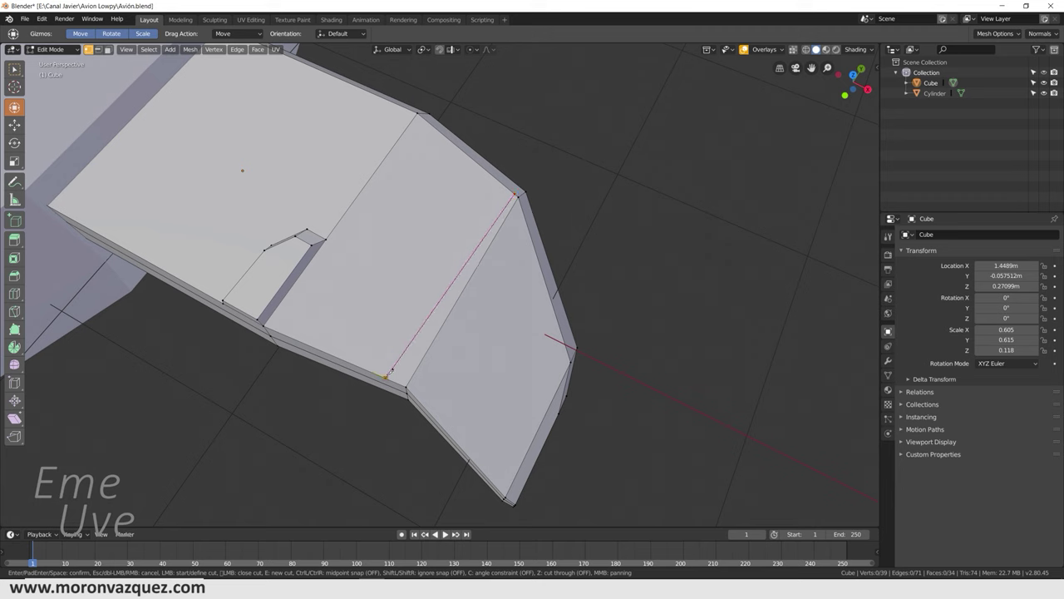
click(388, 374)
key(Return)
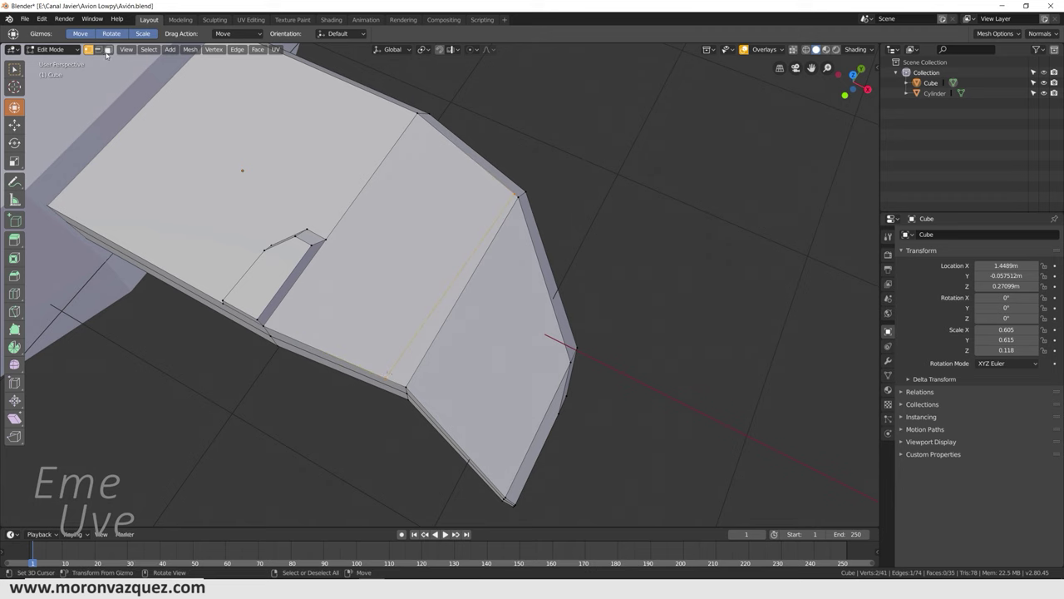
Step: Extrude the thin strip beside the new cut, scale it and shift it into a raised ridge
click(437, 314)
middle_drag(437, 313, 557, 274)
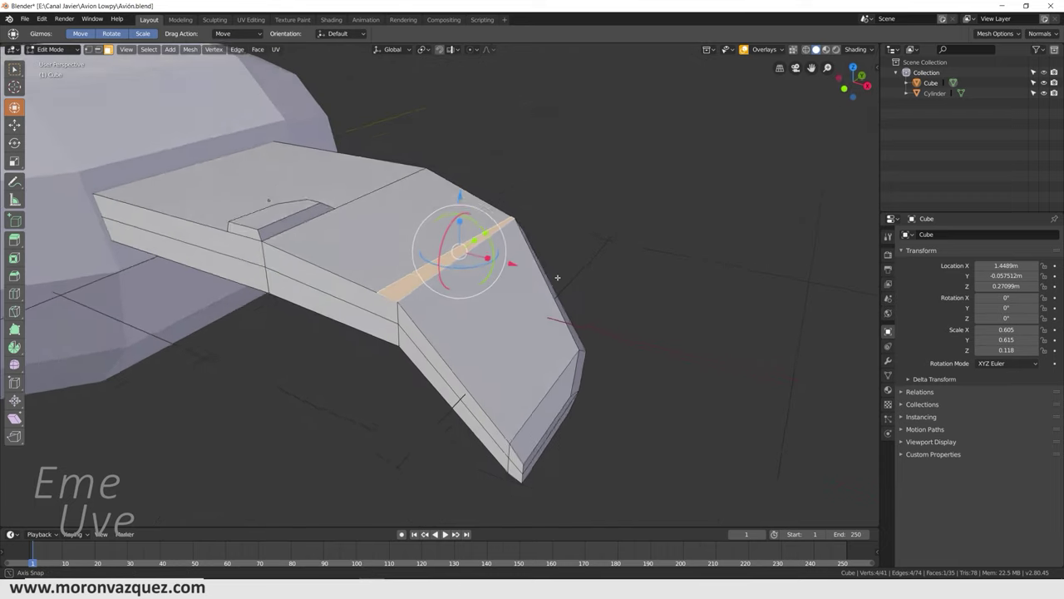
key(e)
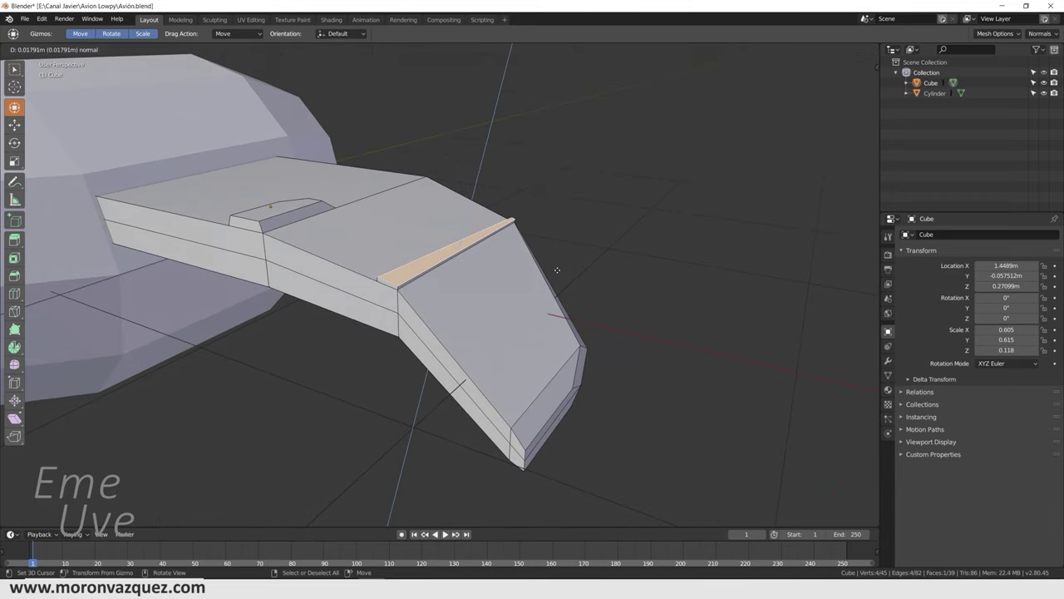
click(557, 269)
key(s)
click(665, 275)
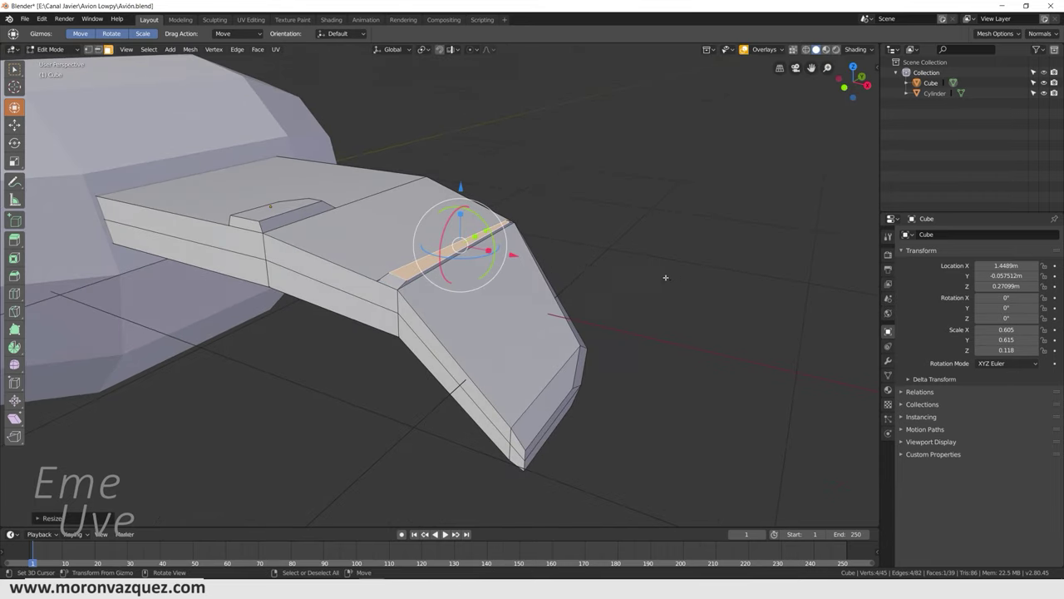
middle_drag(665, 278, 480, 247)
drag(481, 247, 482, 243)
mouse_move(481, 243)
middle_down()
mouse_move(394, 284)
mouse_move(595, 296)
mouse_move(476, 275)
mouse_move(603, 260)
mouse_move(477, 288)
mouse_move(558, 247)
middle_up()
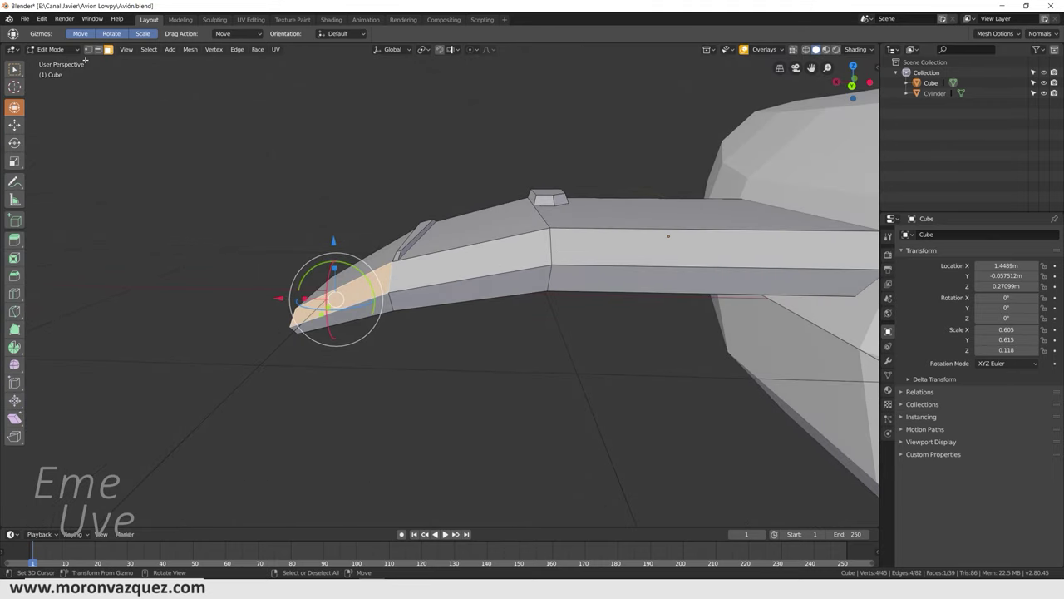
Step: Return the wing to Object Mode and orbit around the plane
click(51, 49)
click(50, 114)
mouse_move(162, 149)
middle_down()
mouse_move(537, 180)
mouse_move(650, 207)
mouse_move(625, 195)
mouse_move(607, 166)
mouse_move(578, 197)
mouse_move(600, 215)
mouse_move(489, 245)
middle_up()
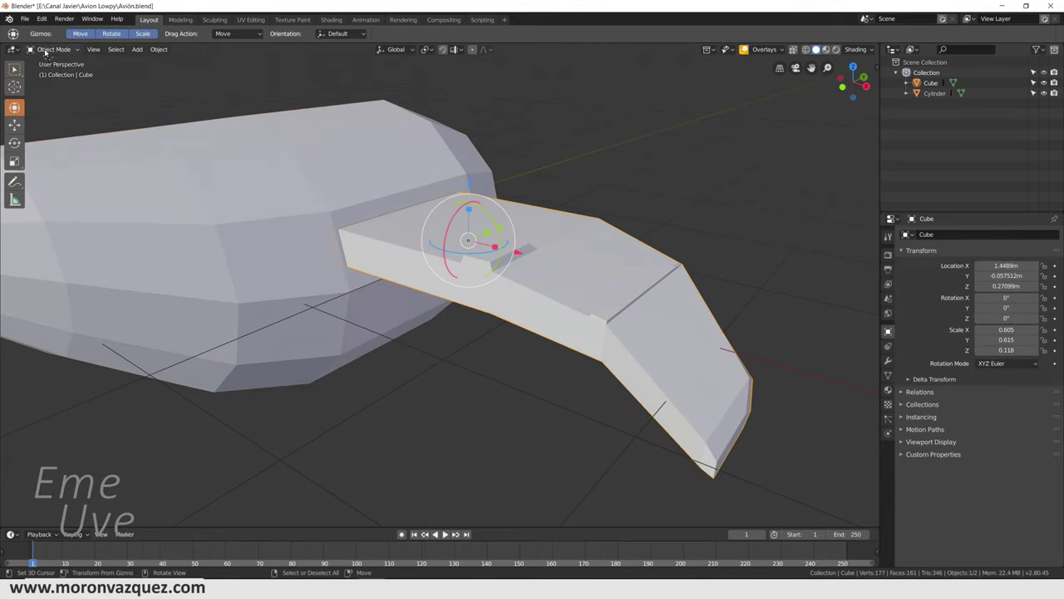
click(46, 50)
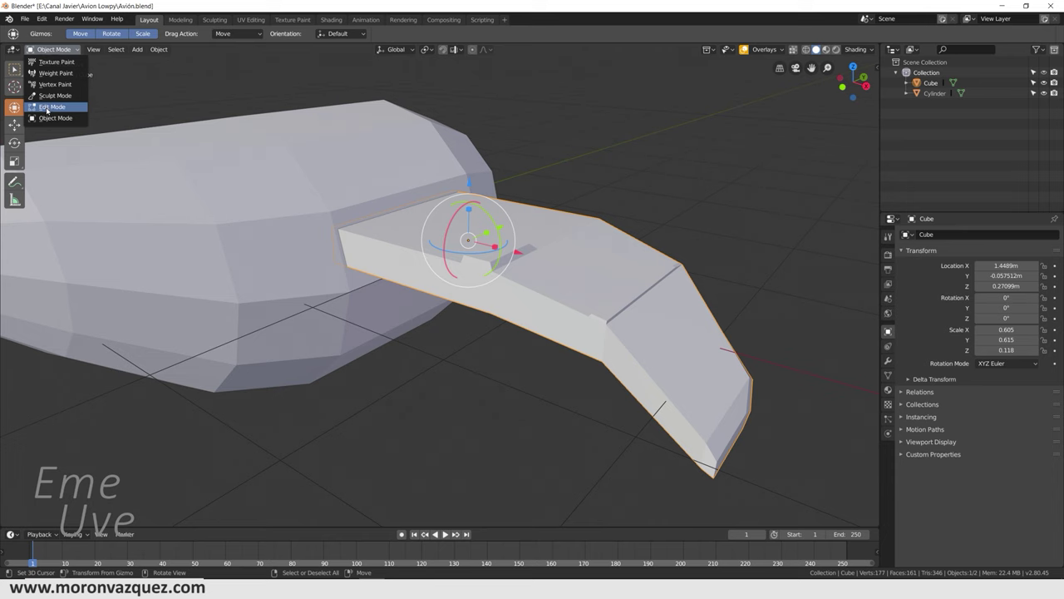
Step: In Edit Mode, select the wing-root edges and slide them slightly along Y
click(52, 68)
middle_drag(433, 249, 461, 247)
click(420, 236)
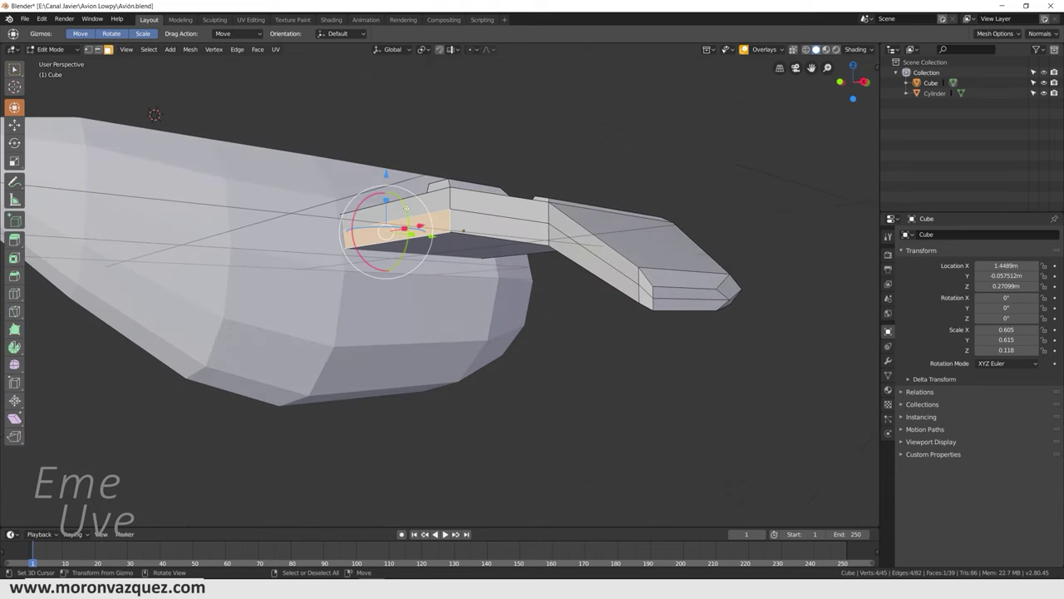
click(98, 49)
shift+click(414, 239)
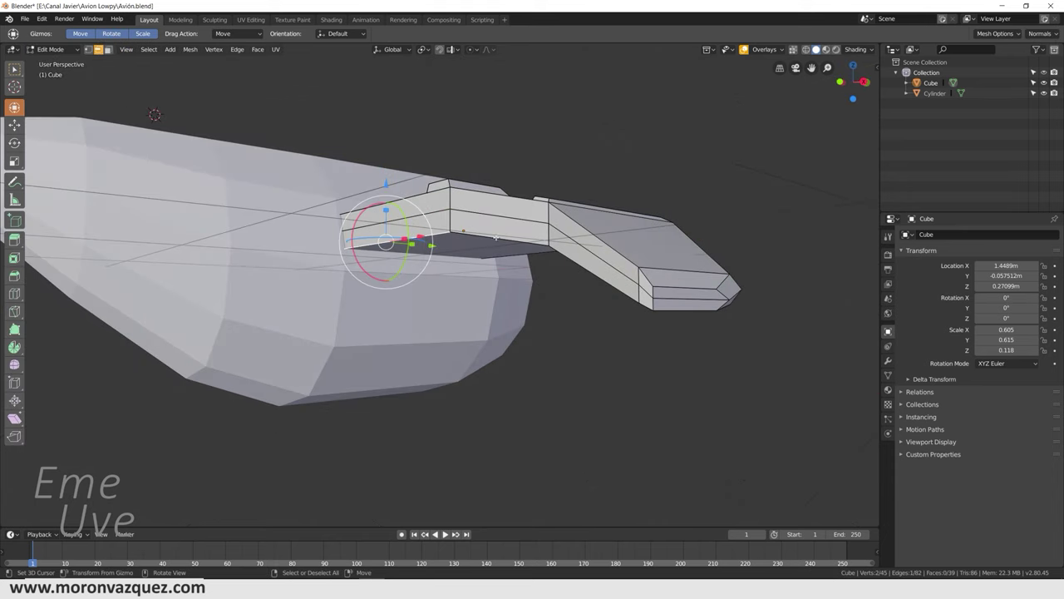
mouse_move(465, 250)
middle_down()
mouse_move(602, 275)
mouse_move(582, 242)
mouse_move(592, 254)
middle_up()
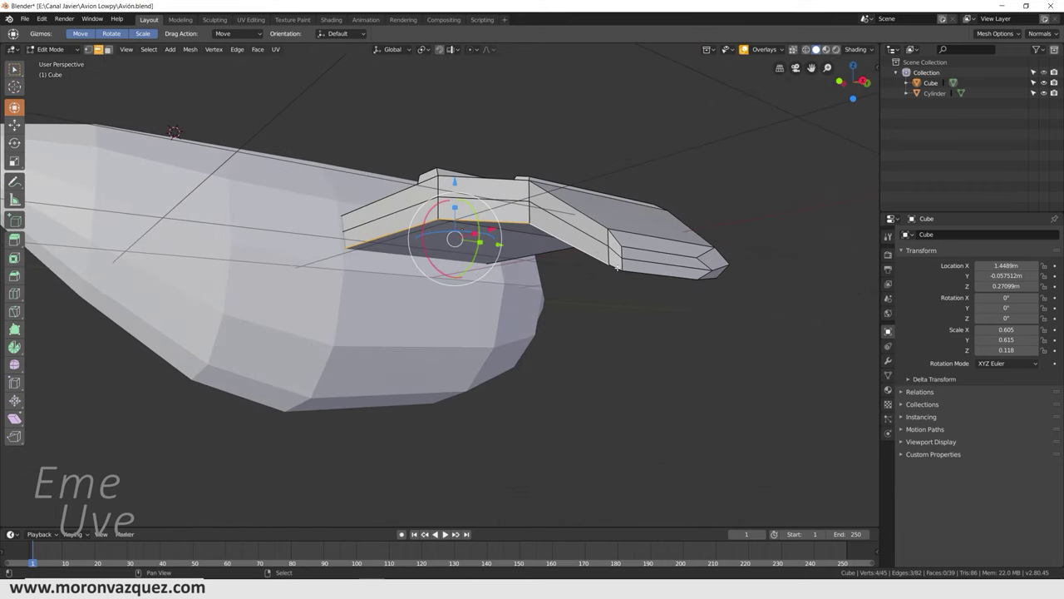
shift+click(592, 256)
middle_drag(613, 294, 570, 255)
drag(463, 201, 475, 204)
mouse_move(475, 204)
middle_down()
mouse_move(607, 281)
mouse_move(697, 285)
mouse_move(516, 230)
mouse_move(471, 272)
mouse_move(441, 257)
middle_up()
Step: Return to Object Mode and place the 3D cursor beside the fuselage nose
click(26, 18)
click(50, 49)
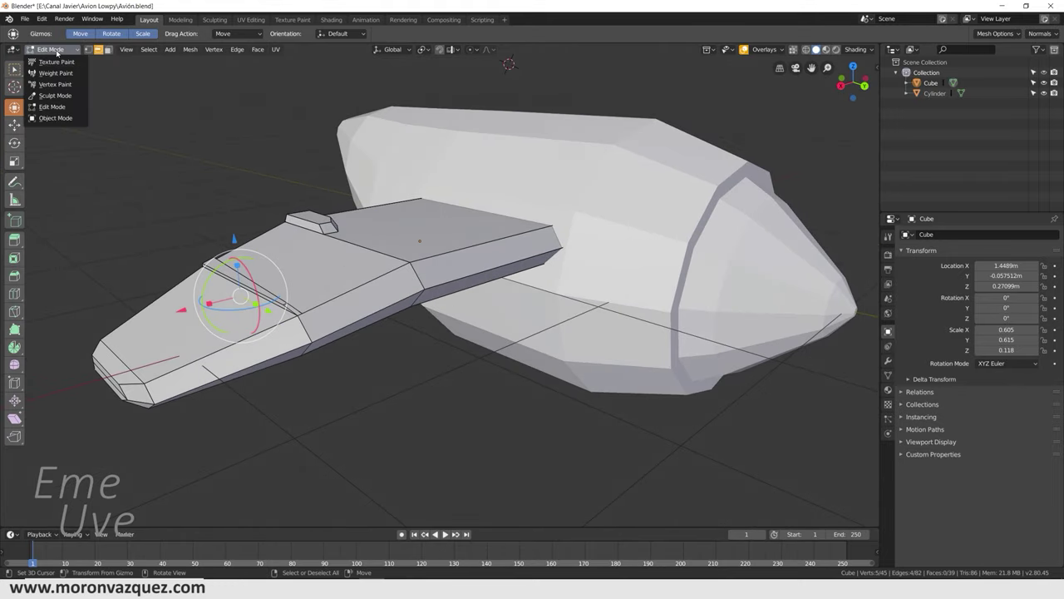
click(67, 117)
middle_drag(400, 147, 455, 158)
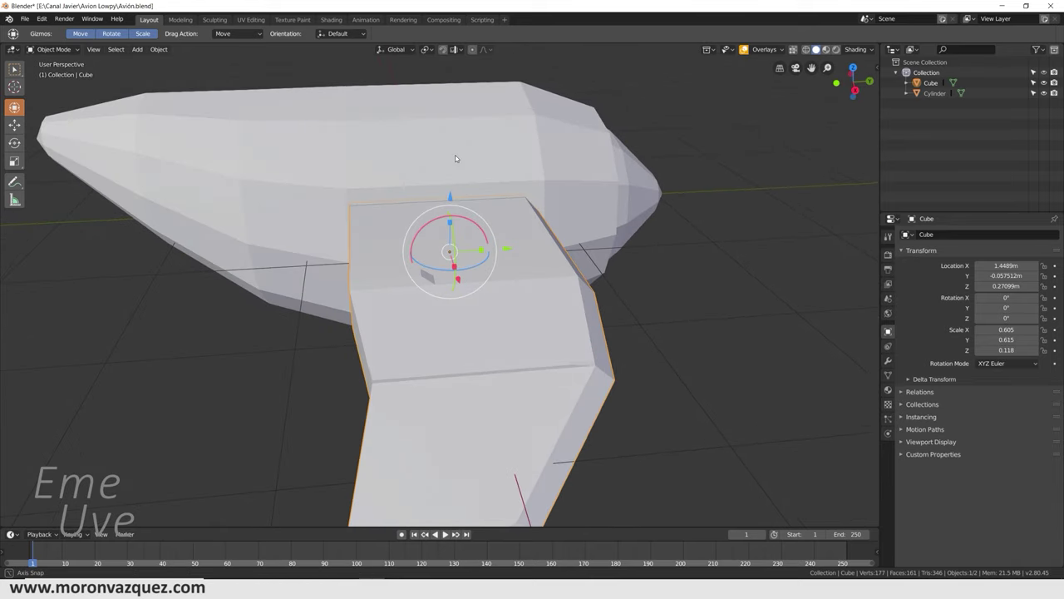
mouse_move(455, 158)
middle_down()
mouse_move(345, 130)
mouse_move(373, 142)
mouse_move(431, 139)
mouse_move(476, 167)
mouse_move(352, 112)
middle_up()
middle_drag(563, 218, 529, 254)
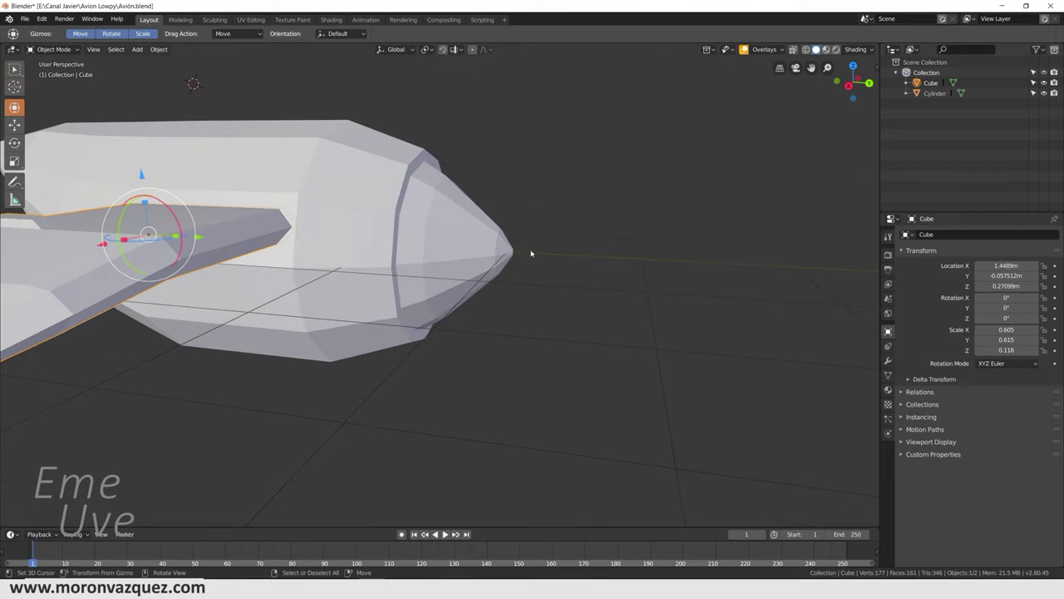
shift+right_click(618, 275)
scroll(615, 278, down, 2)
scroll(610, 283, down, 2)
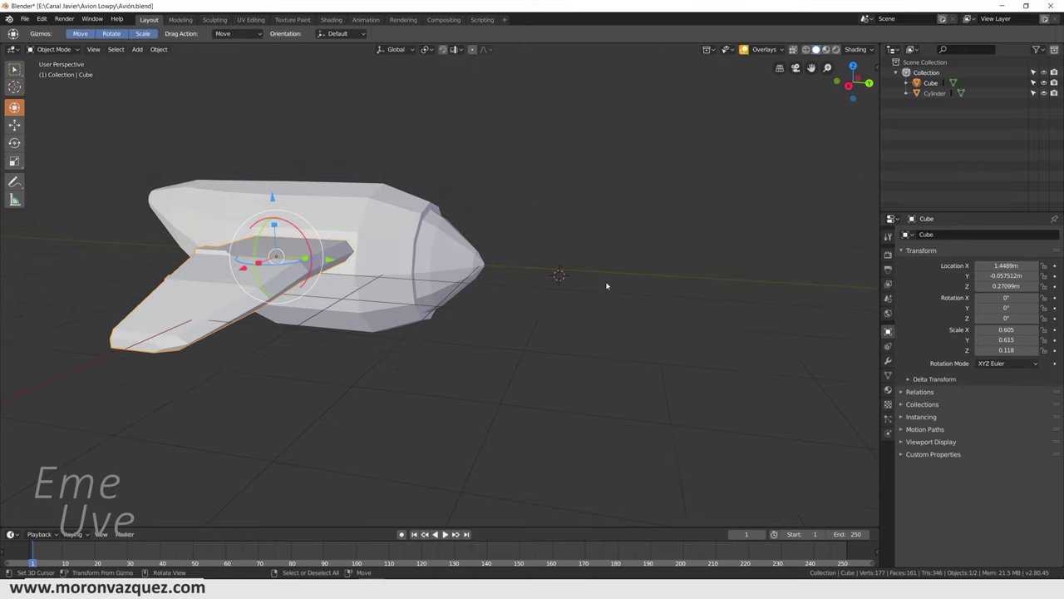
Step: Add a new cylinder to the scene next to the fuselage nose
key(shift+a)
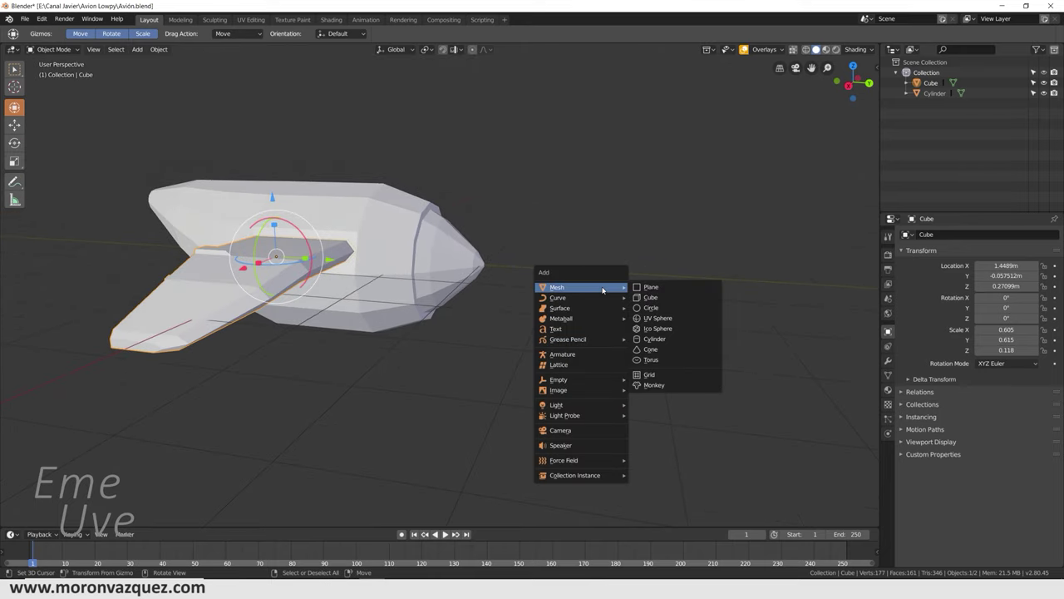
click(649, 343)
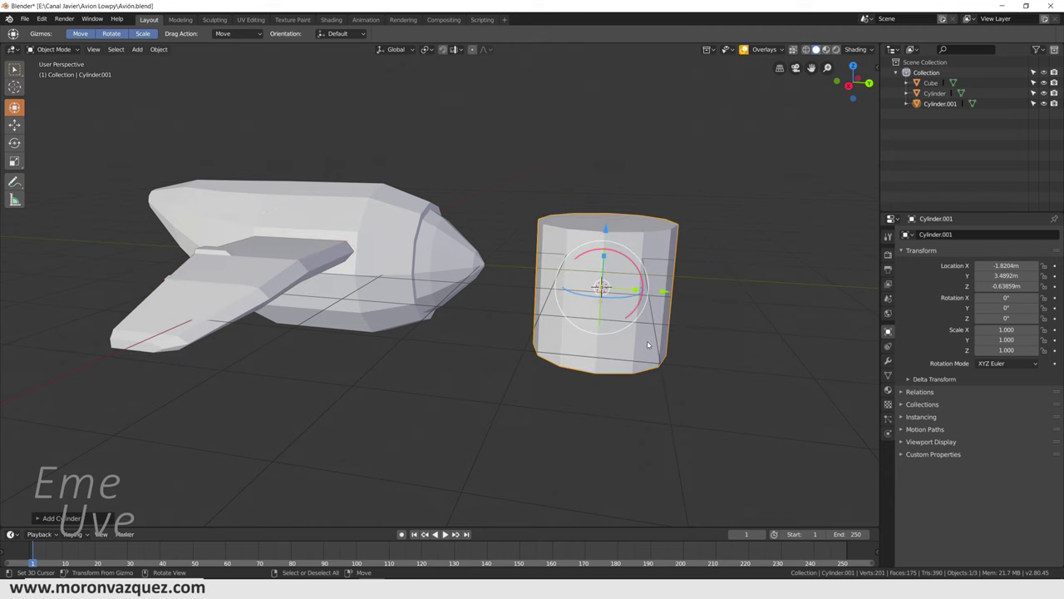
click(42, 518)
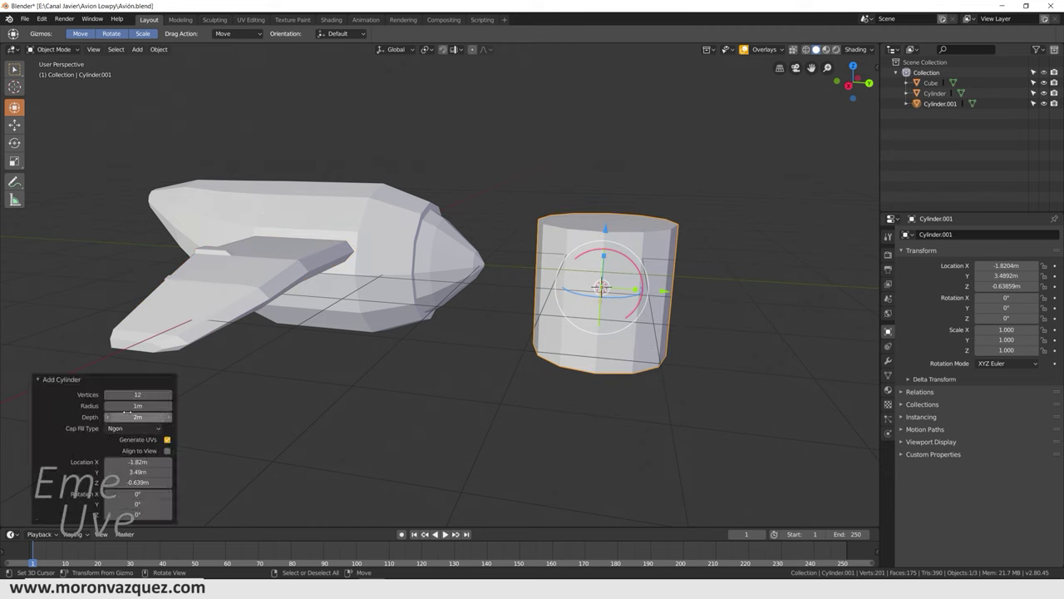
click(55, 381)
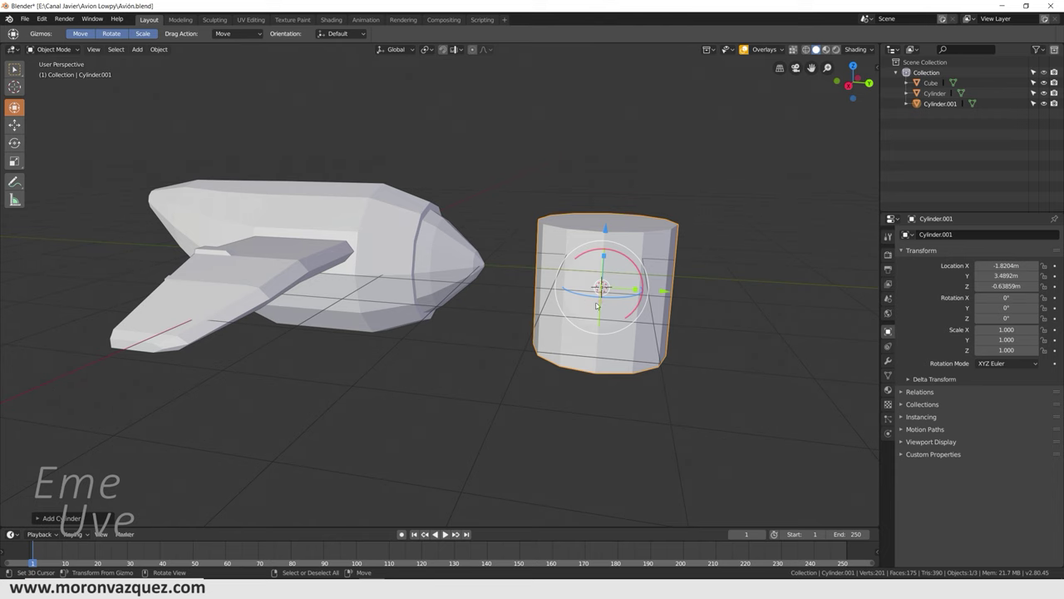
shift+middle_drag(597, 306, 435, 363)
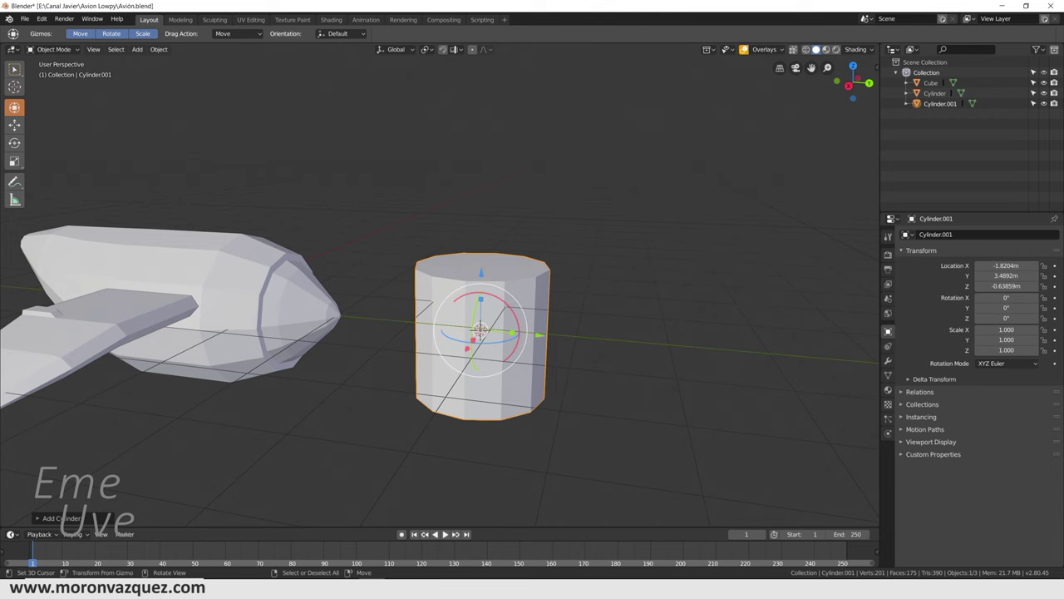
Step: Rotate the cylinder 90° about X and shorten it to a Z scale of 0.613
text(rx90)
key(Return)
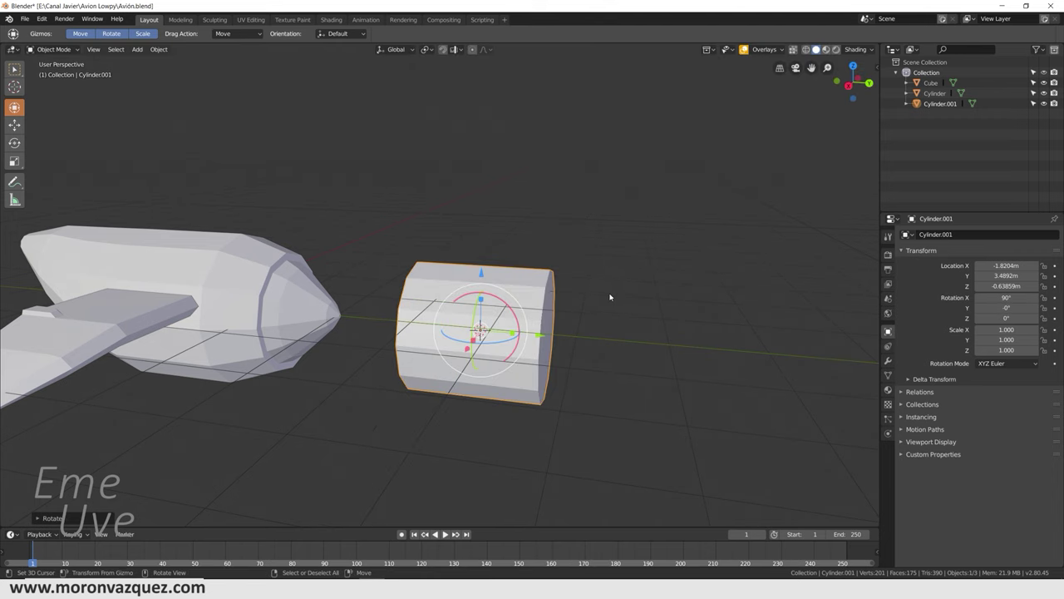
scroll(607, 309, up, 2)
key(s)
key(z)
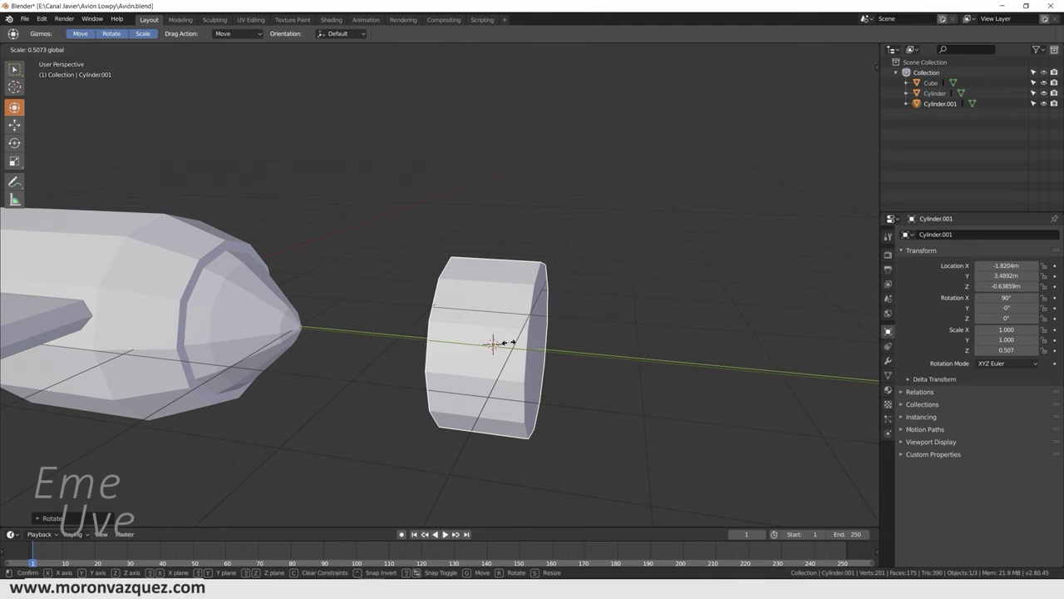
click(513, 343)
mouse_move(513, 344)
middle_down()
mouse_move(535, 348)
mouse_move(148, 283)
middle_up()
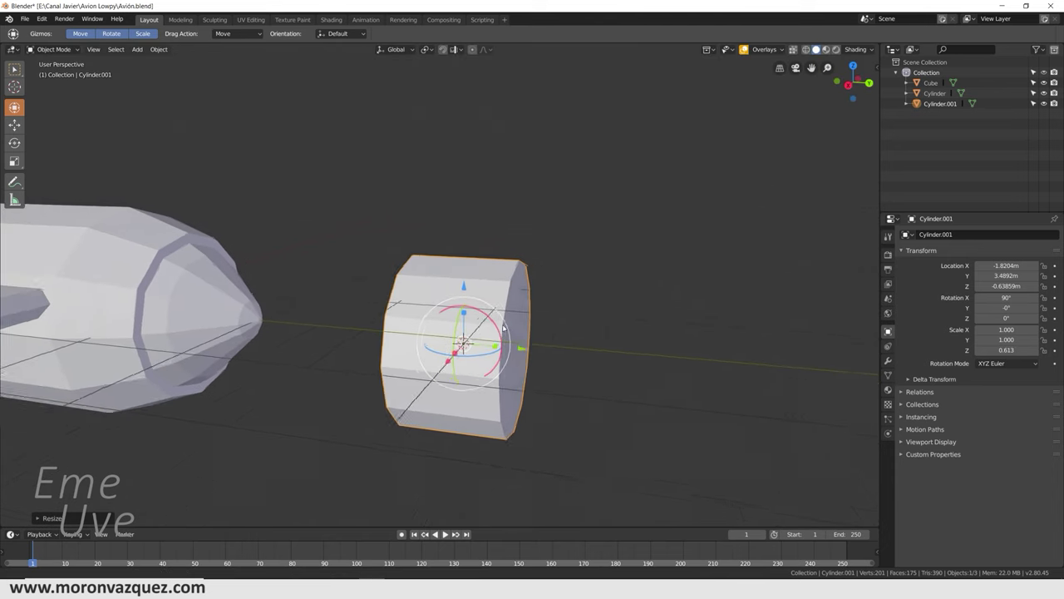
click(55, 50)
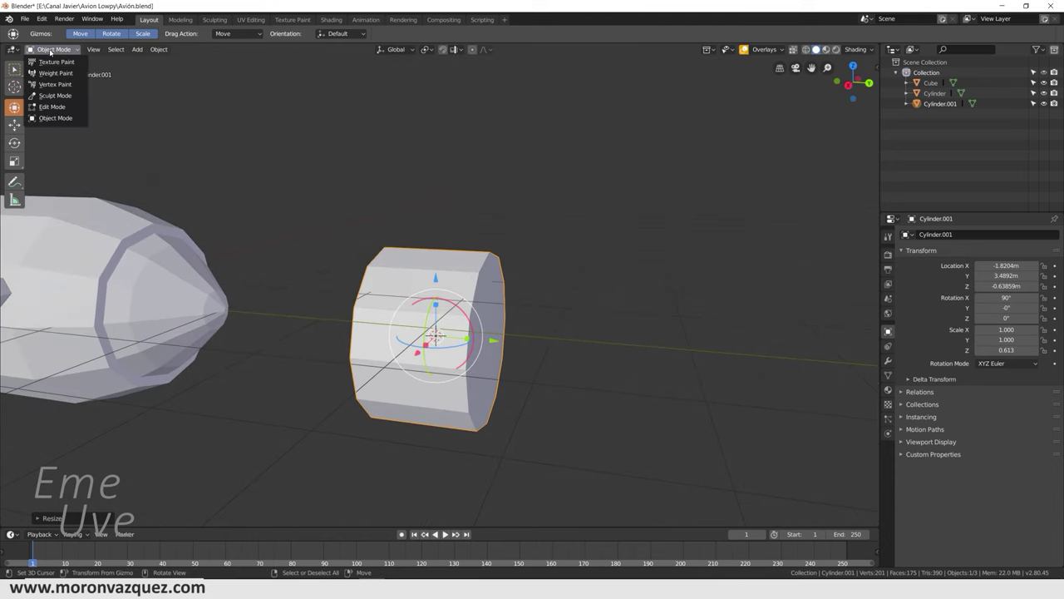
Step: In Edit Mode, select the cylinder's front end face, extrude it outward and shrink it
click(52, 107)
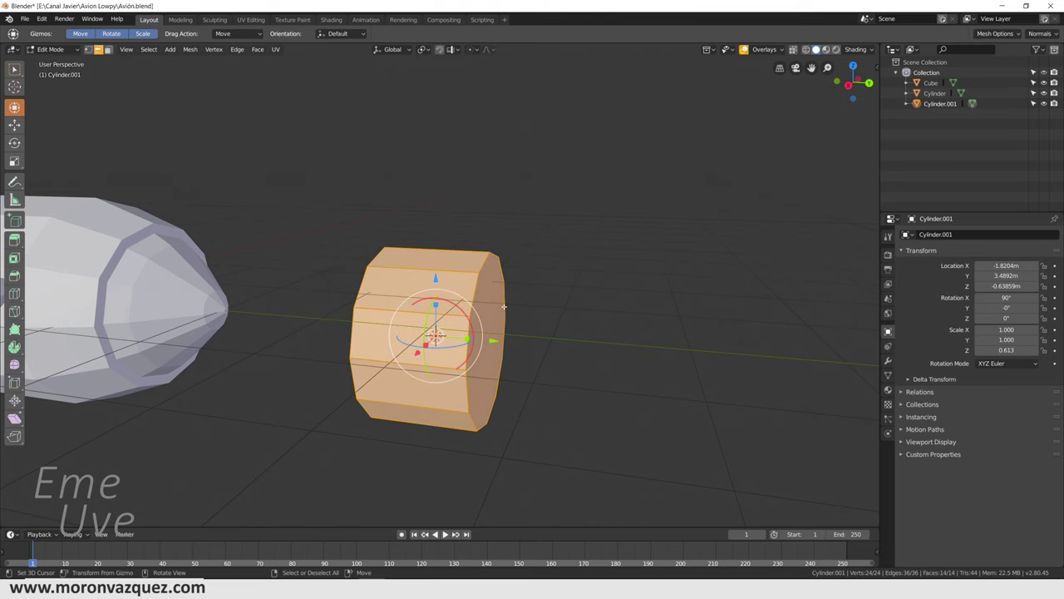
middle_drag(504, 306, 514, 310)
key(alt+a)
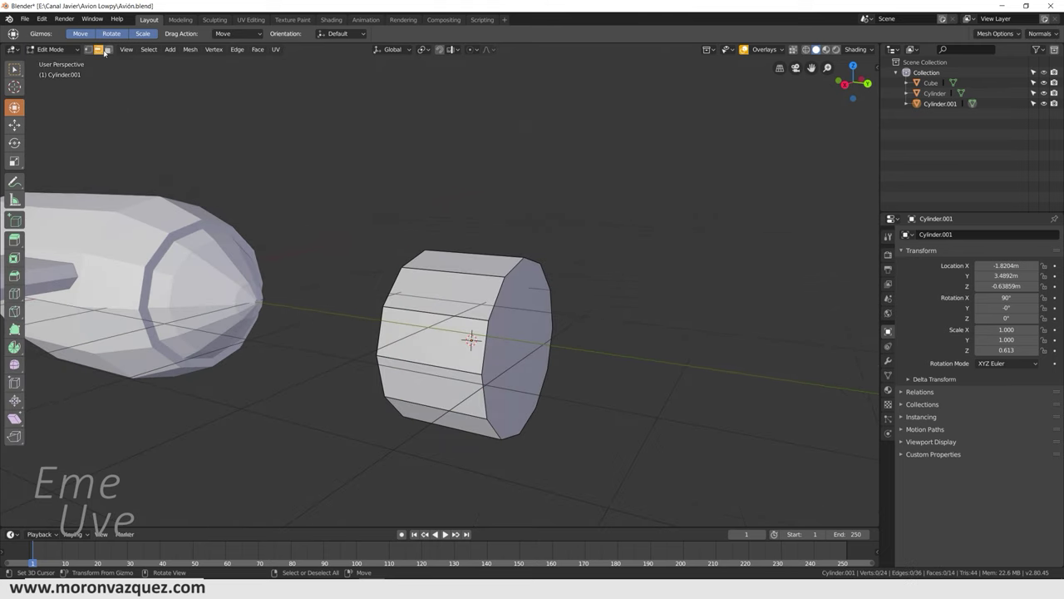
click(108, 50)
click(520, 345)
middle_drag(602, 354, 592, 360)
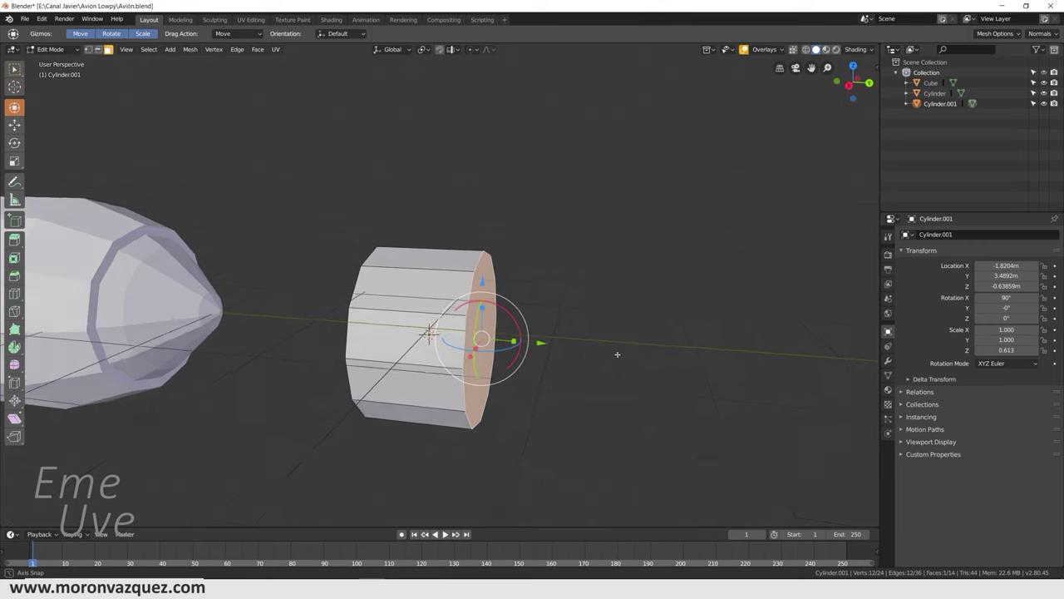
key(e)
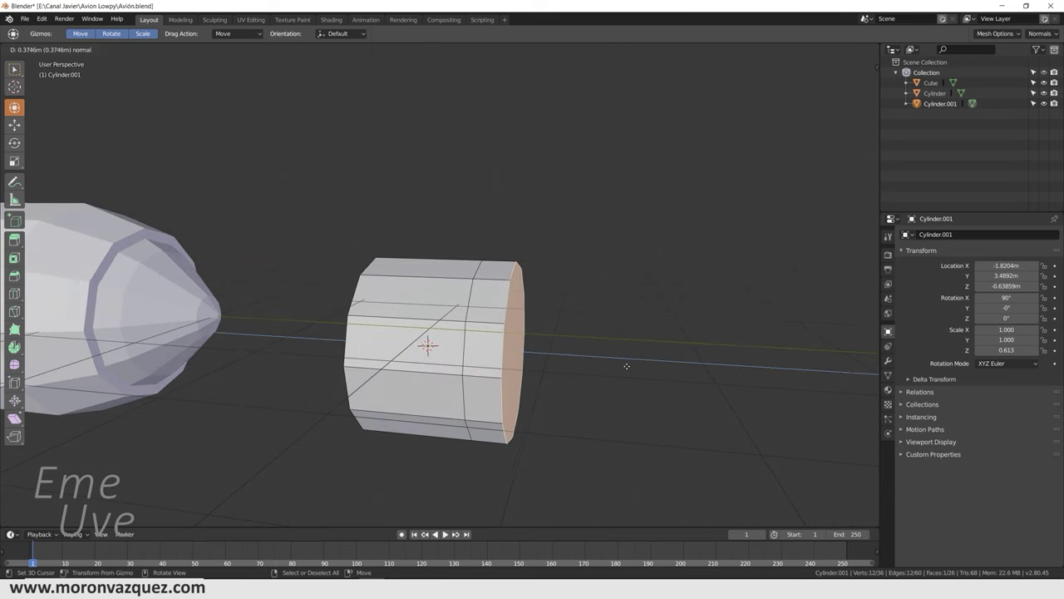
click(699, 384)
key(s)
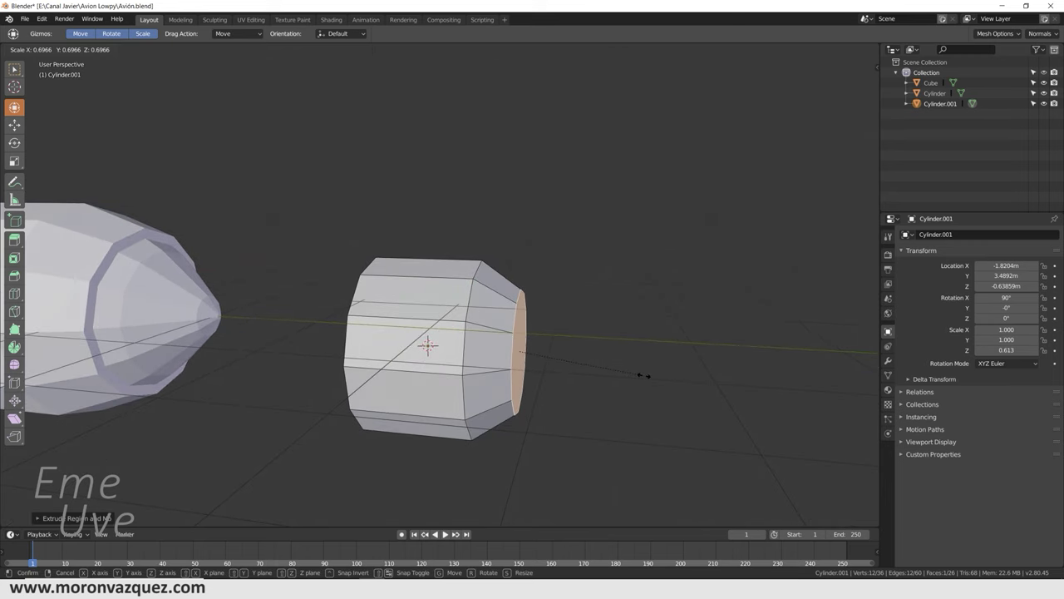
click(645, 376)
Step: Extrude the end face again, push it inward into a recessed rim, and scale it
middle_drag(580, 361, 551, 373)
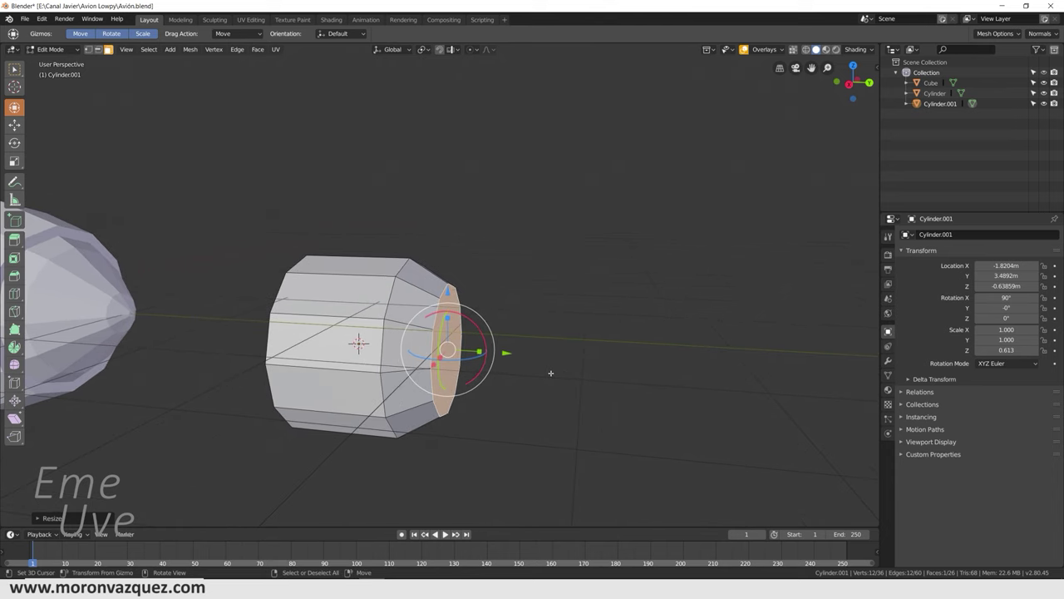
key(e)
click(537, 375)
mouse_move(538, 375)
middle_down()
mouse_move(649, 401)
mouse_move(624, 386)
middle_up()
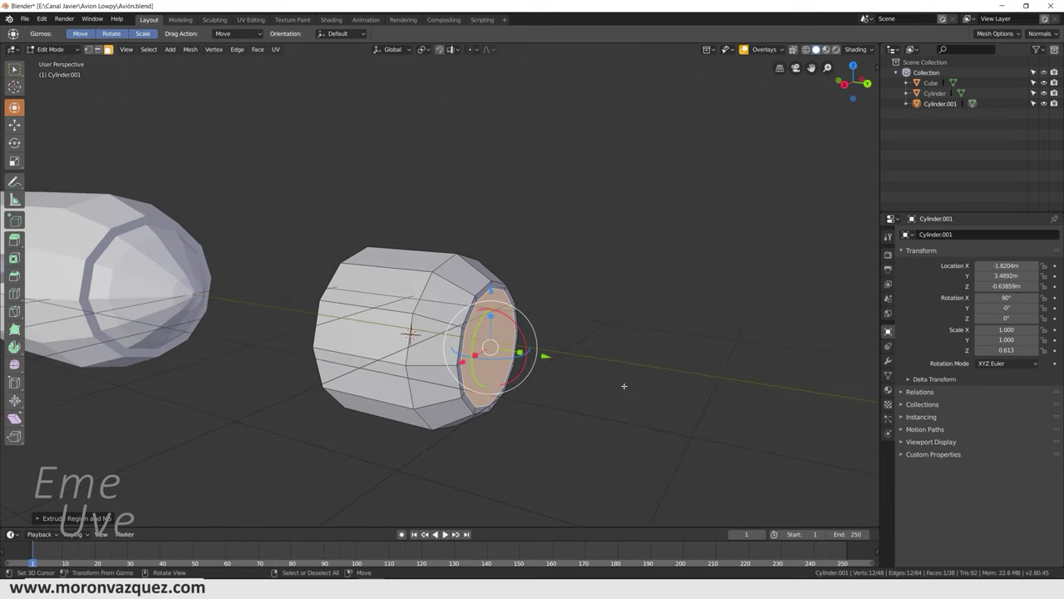
key(e)
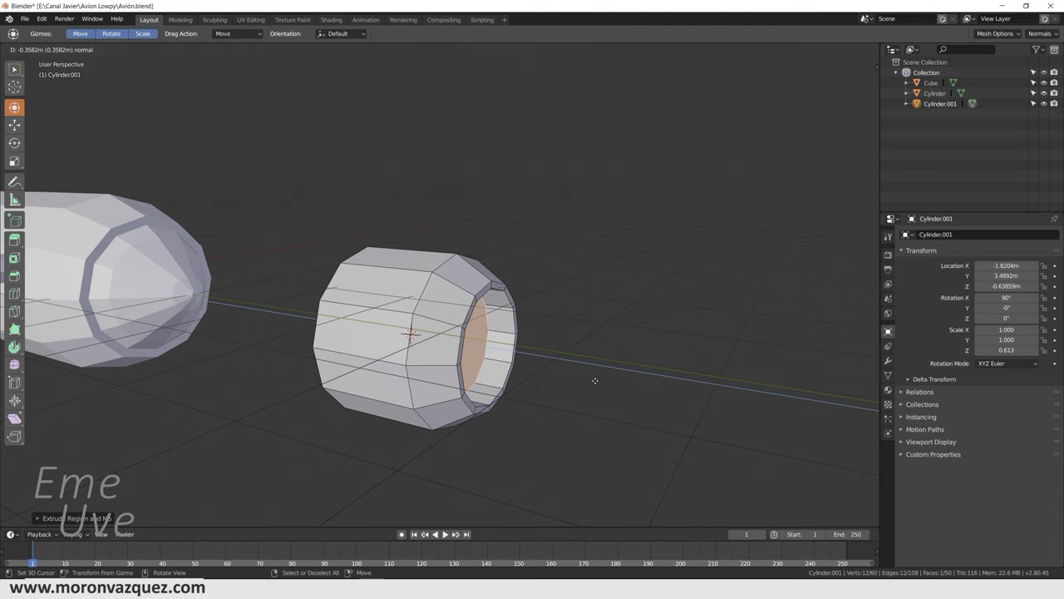
click(588, 378)
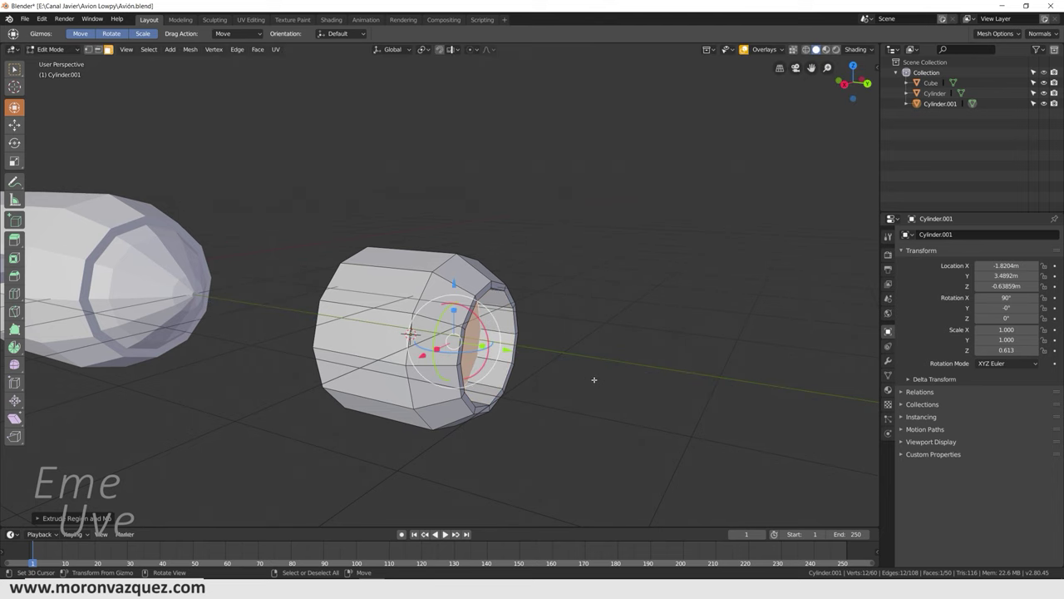
middle_drag(588, 377, 630, 390)
key(e)
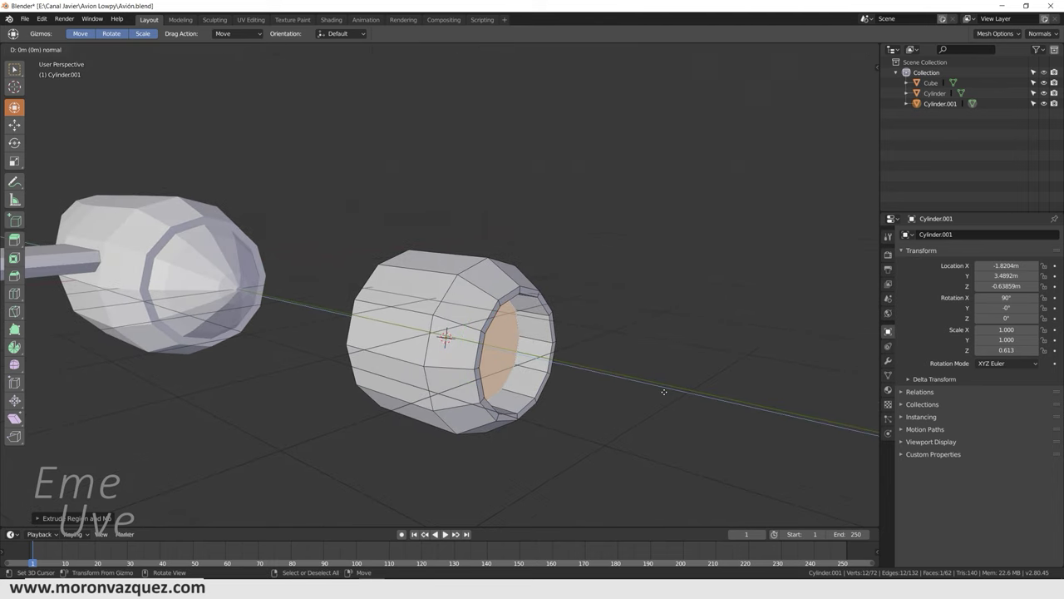
key(s)
click(603, 383)
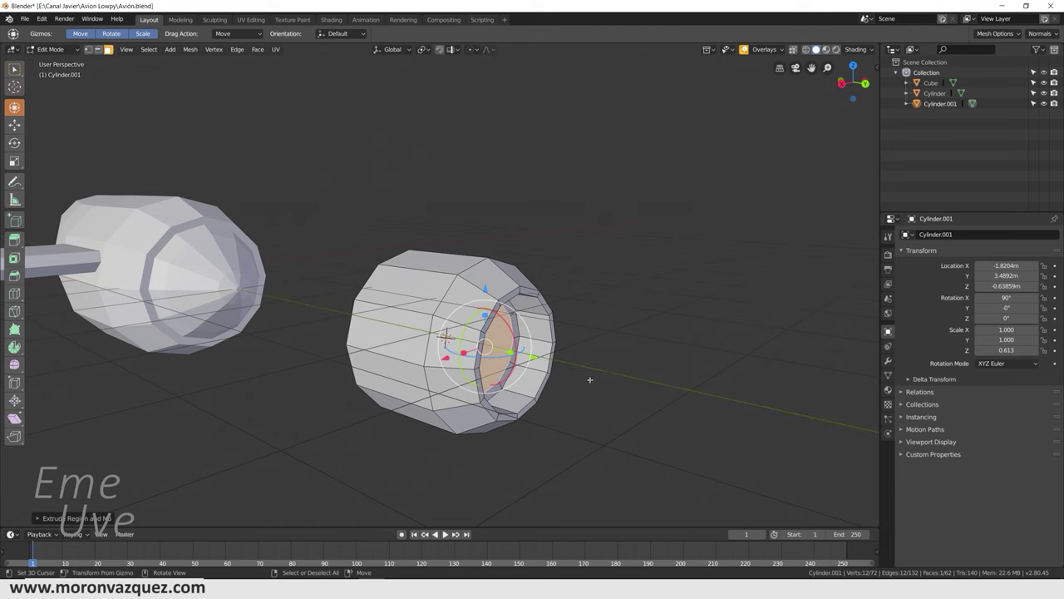
Step: Extrude the face outward from the recess and shrink it to a pointed cone tip
key(e)
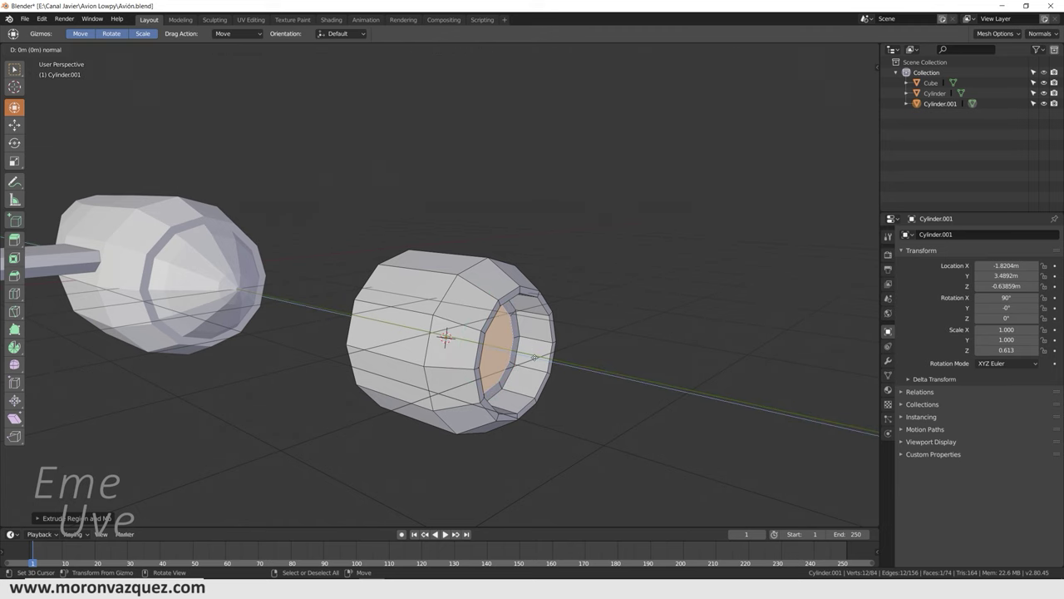
click(608, 388)
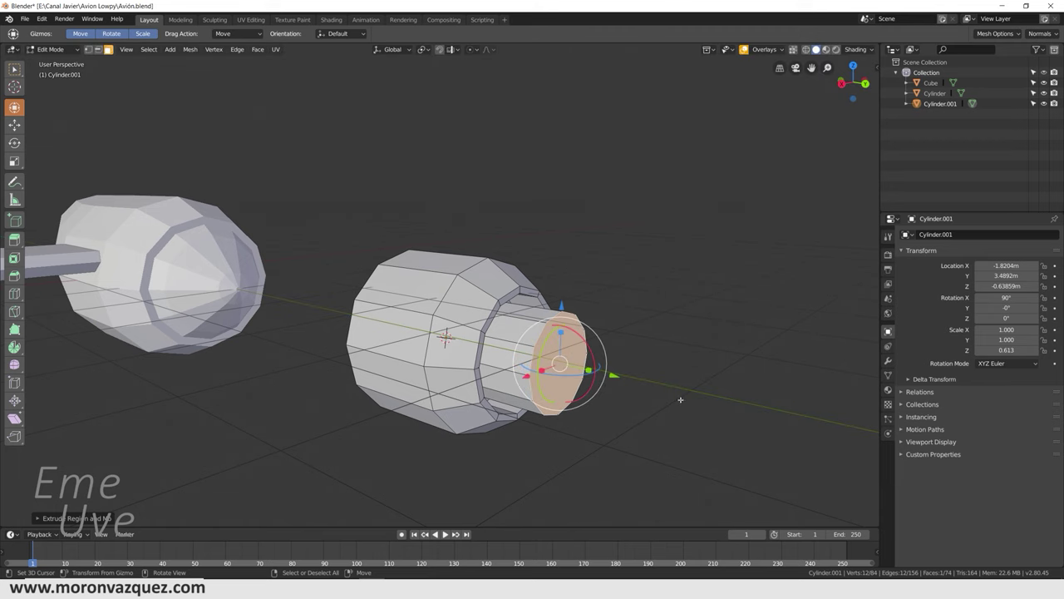
key(s)
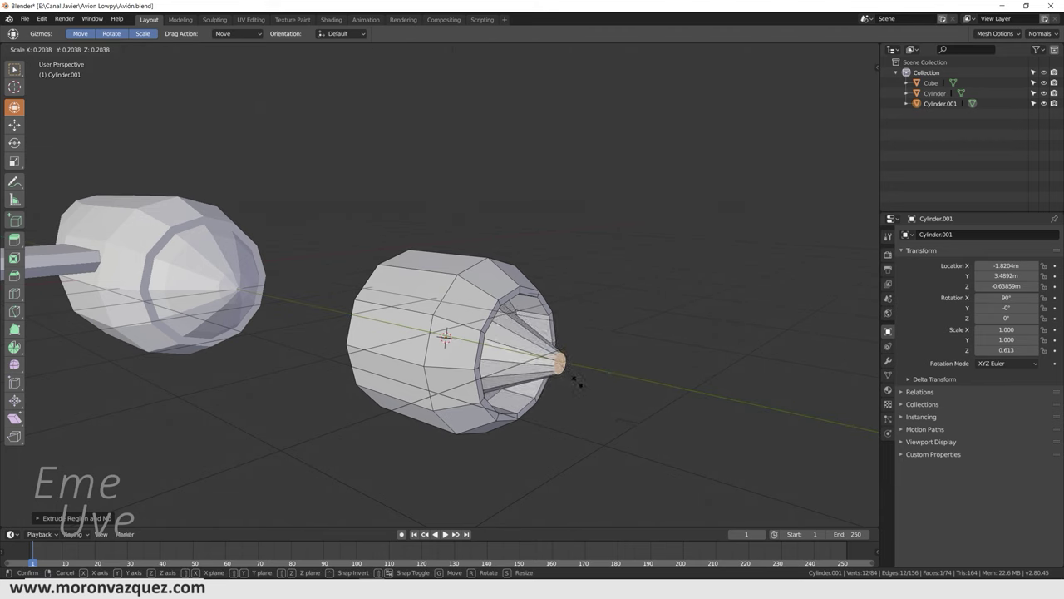
click(574, 380)
mouse_move(572, 380)
middle_down()
mouse_move(508, 351)
mouse_move(534, 375)
mouse_move(565, 385)
middle_up()
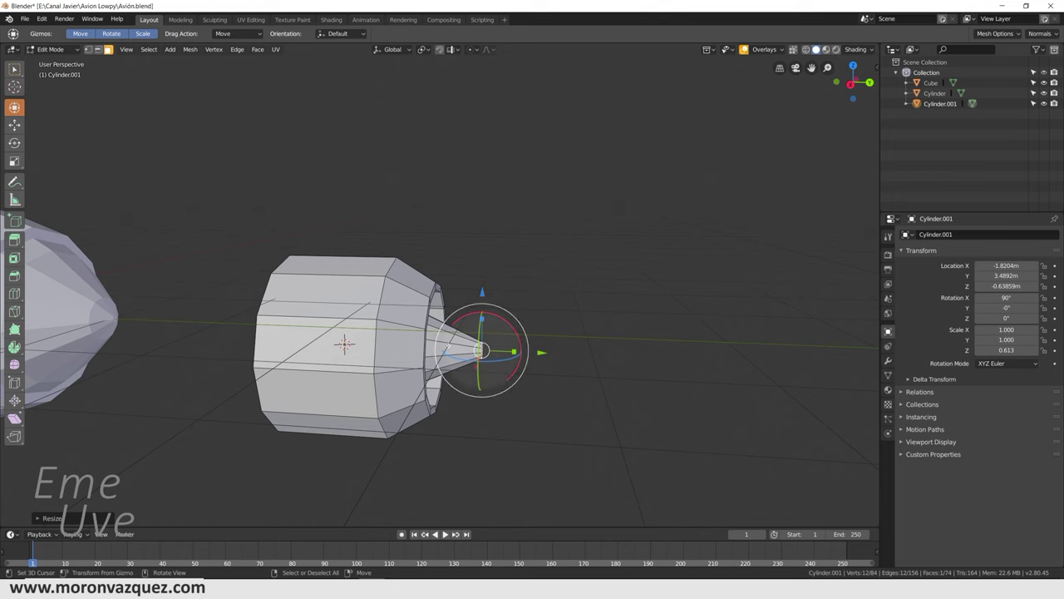
click(53, 49)
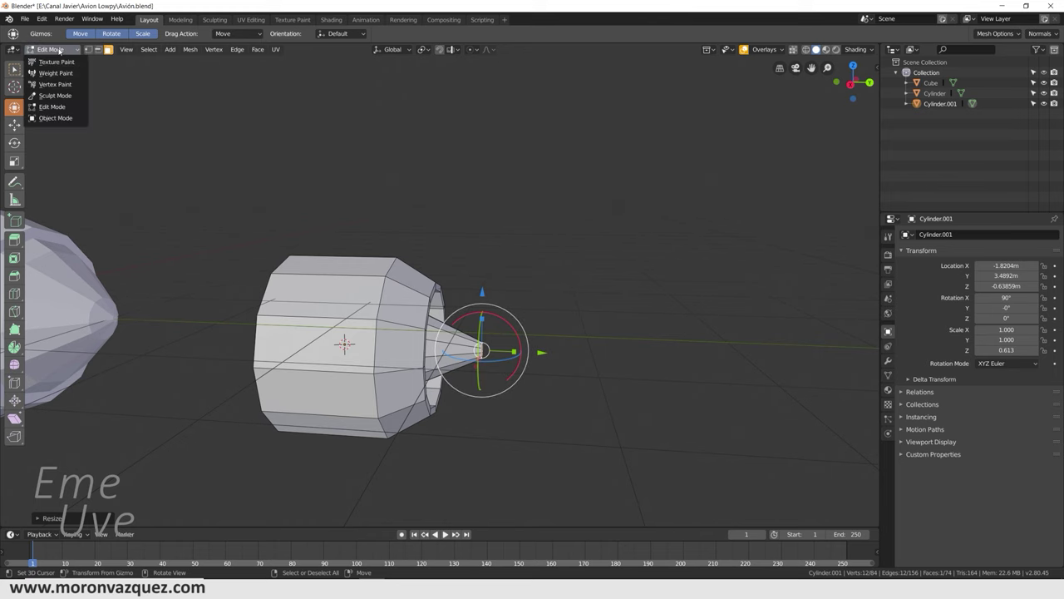
Step: Back in Object Mode, flip the engine cylinder 180° about X to a 270° X rotation
click(52, 116)
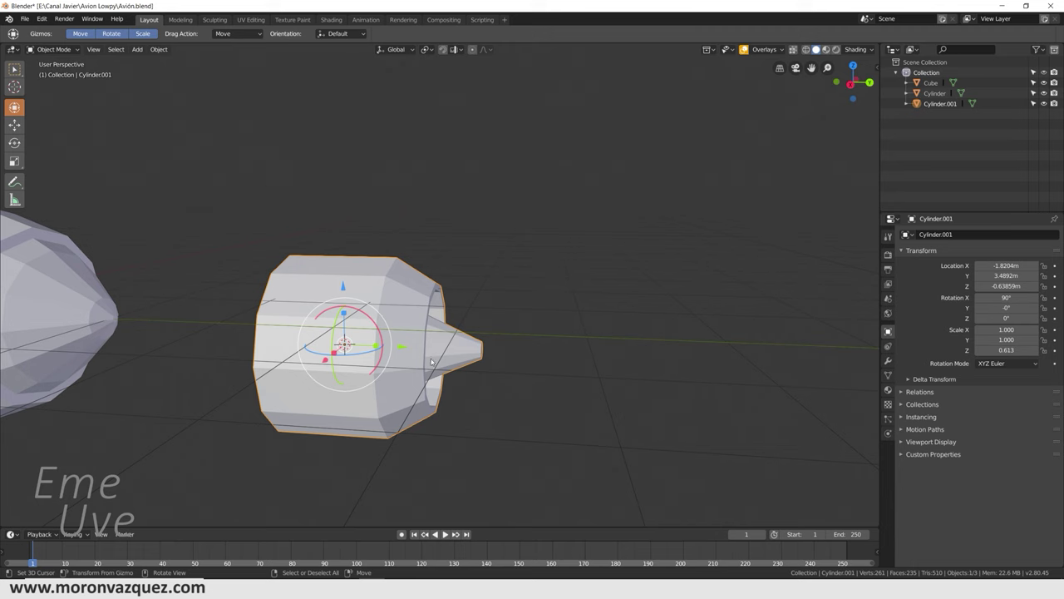
key(r)
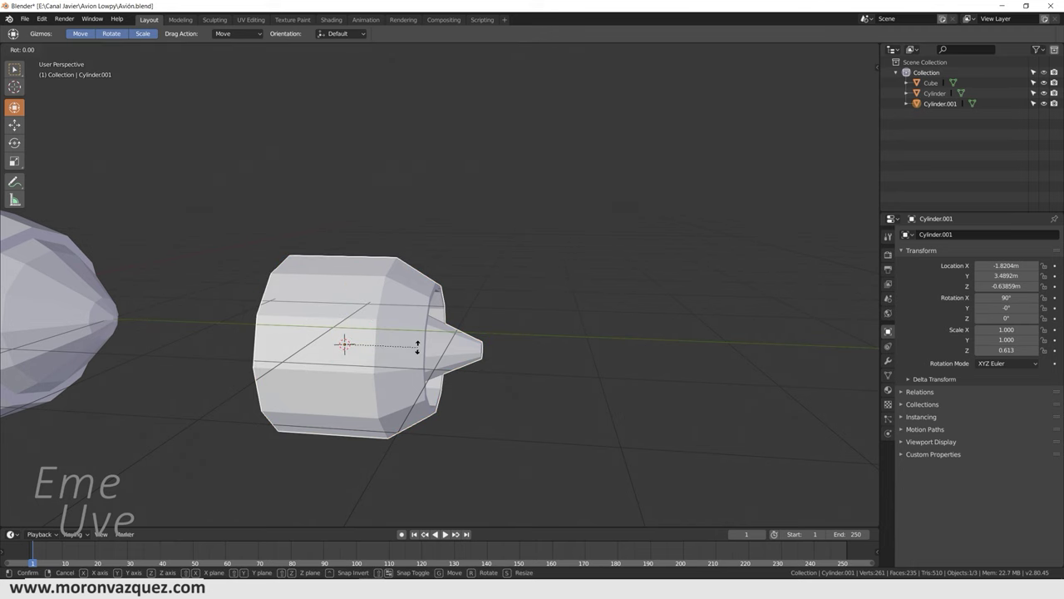
key(x)
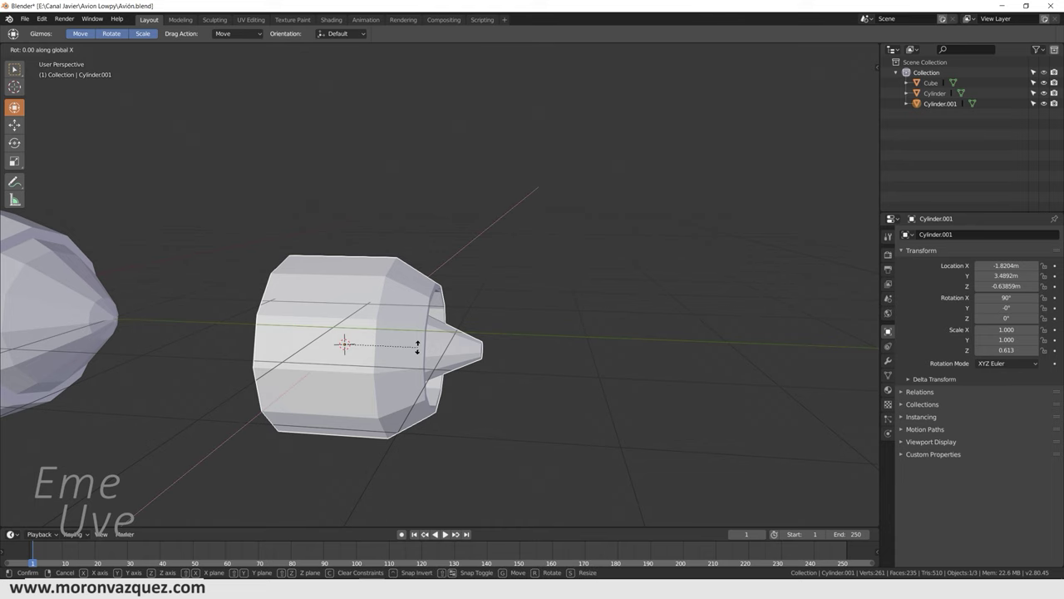
text(180)
key(Return)
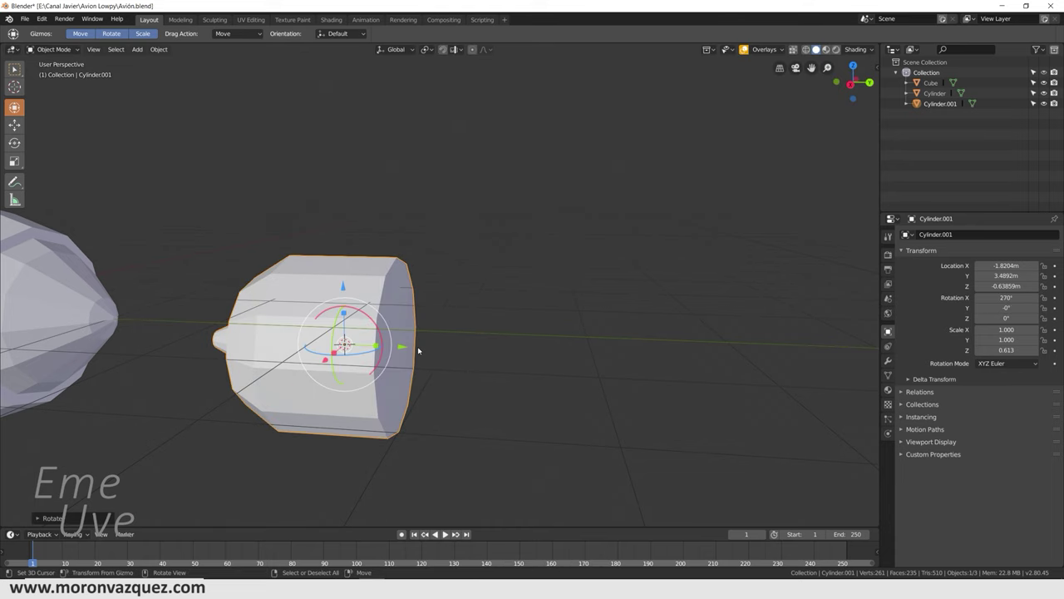
mouse_move(424, 348)
middle_down()
mouse_move(487, 335)
mouse_move(400, 371)
mouse_move(341, 347)
mouse_move(406, 331)
middle_up()
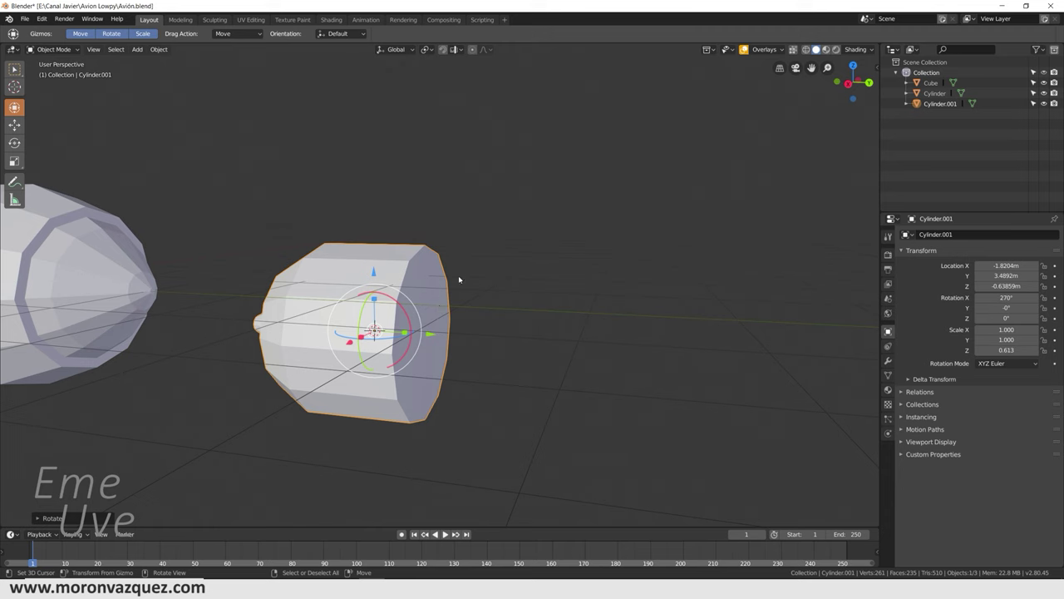
click(53, 49)
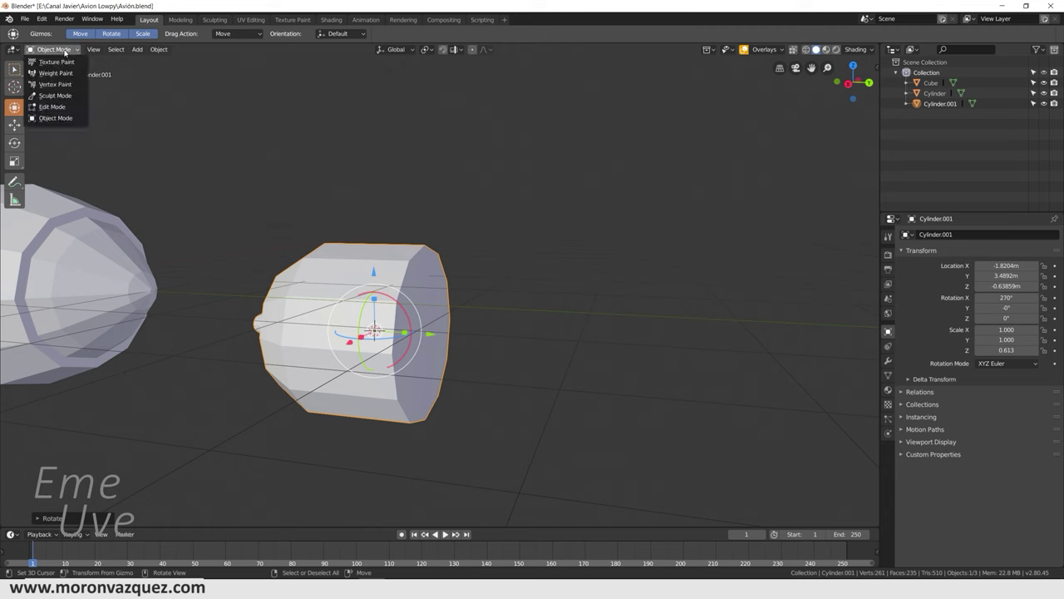
Step: In Edit Mode, select the engine's rear cap face, extrude it outward and shrink it
click(62, 107)
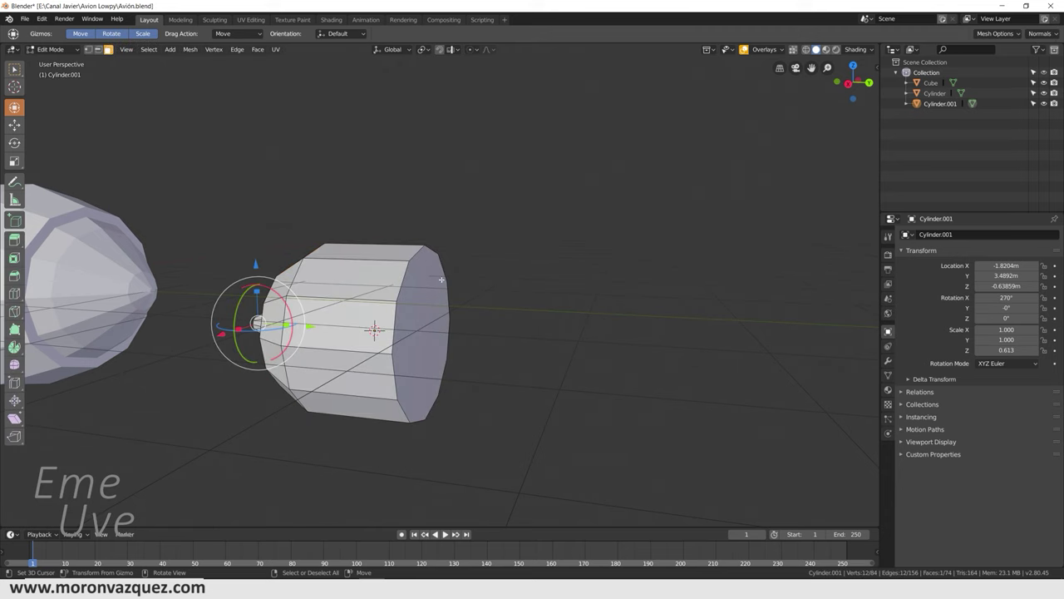
click(348, 217)
click(425, 332)
key(e)
click(649, 357)
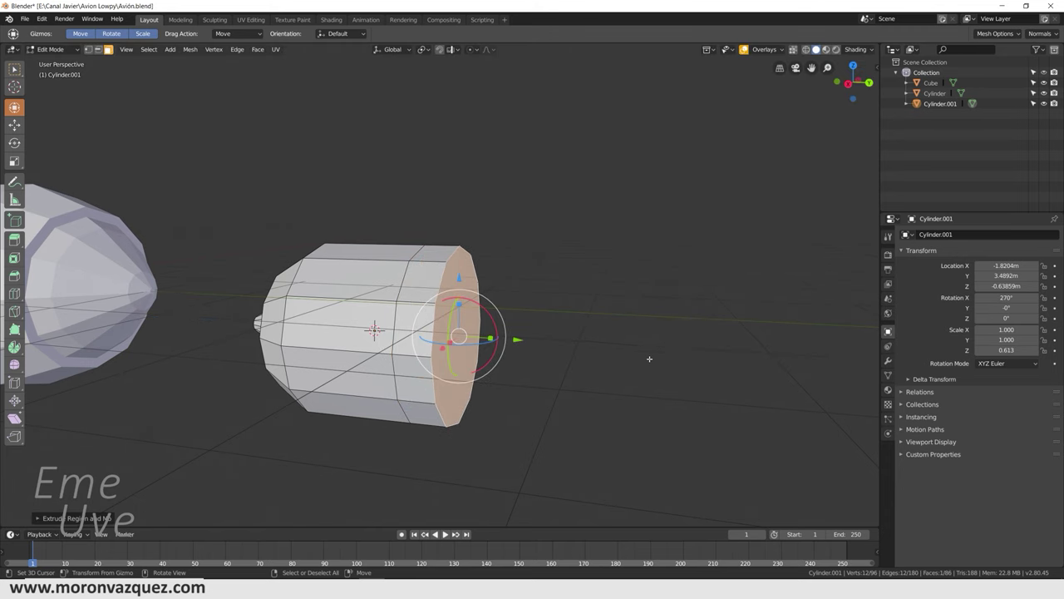
key(s)
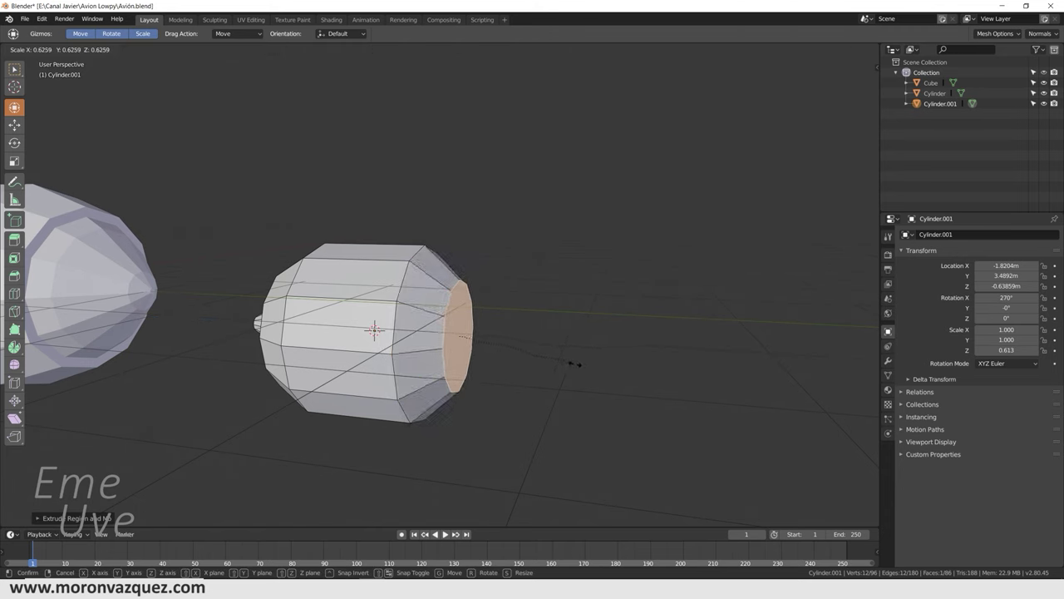
click(582, 363)
middle_drag(582, 363, 583, 368)
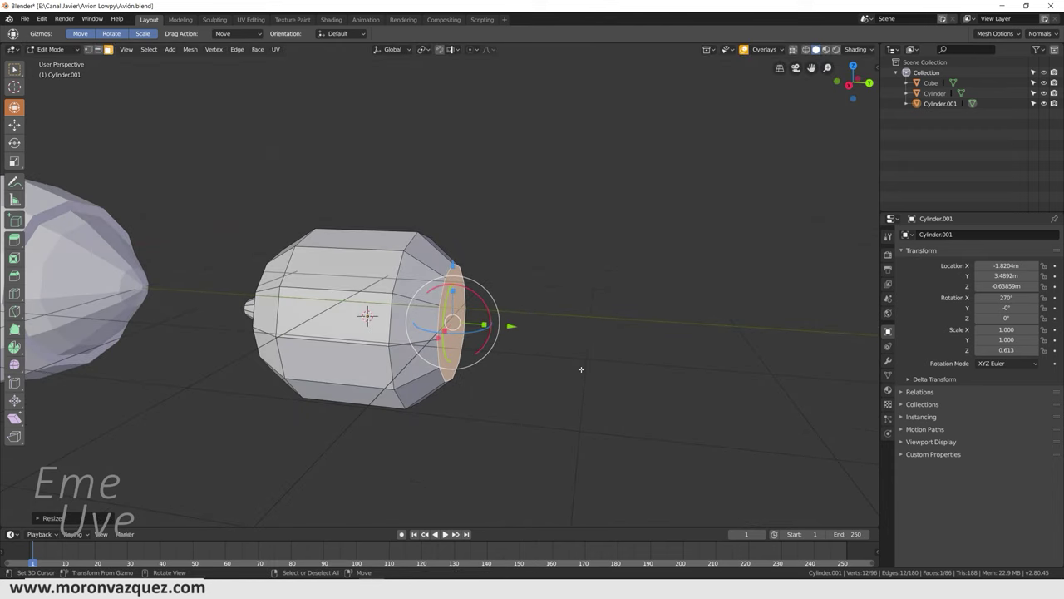
Step: Extrude and scale the cap again, pushing it inward to form the intake recess
key(e)
key(s)
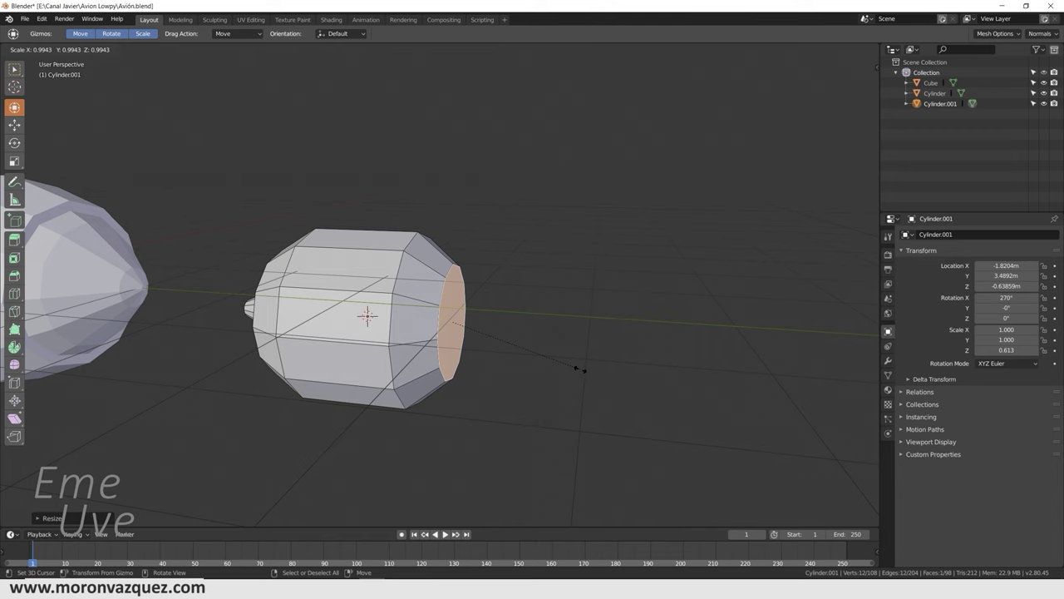
click(571, 369)
key(e)
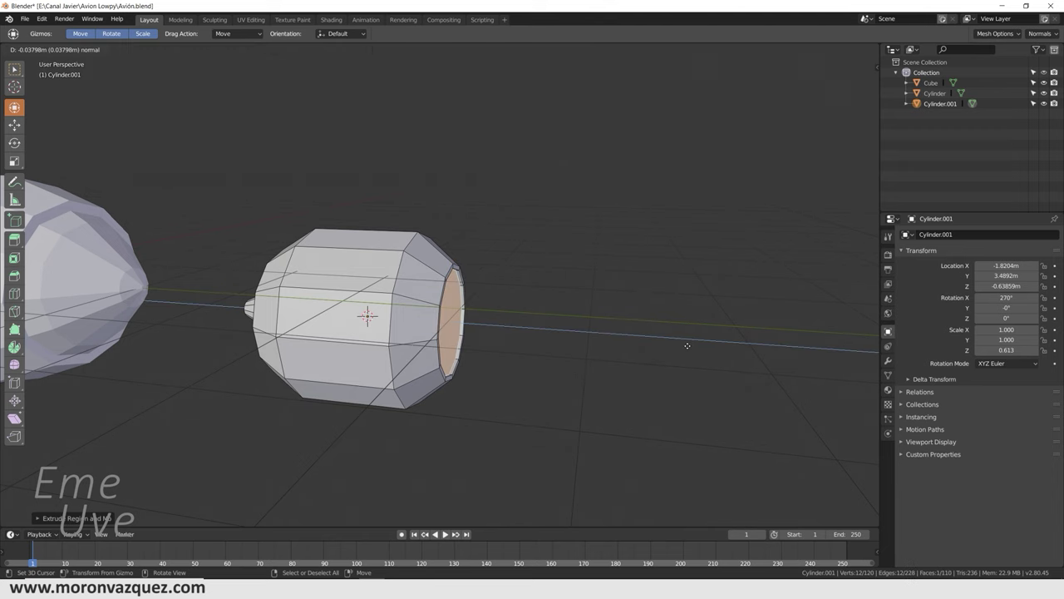
click(623, 351)
mouse_move(624, 351)
middle_down()
mouse_move(558, 334)
mouse_move(591, 343)
middle_up()
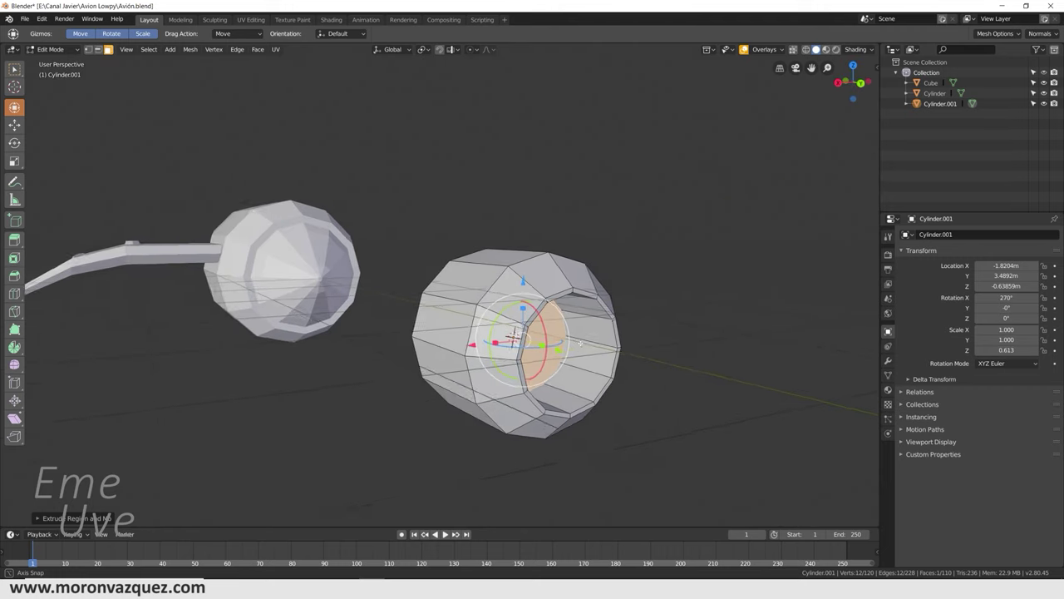
key(e)
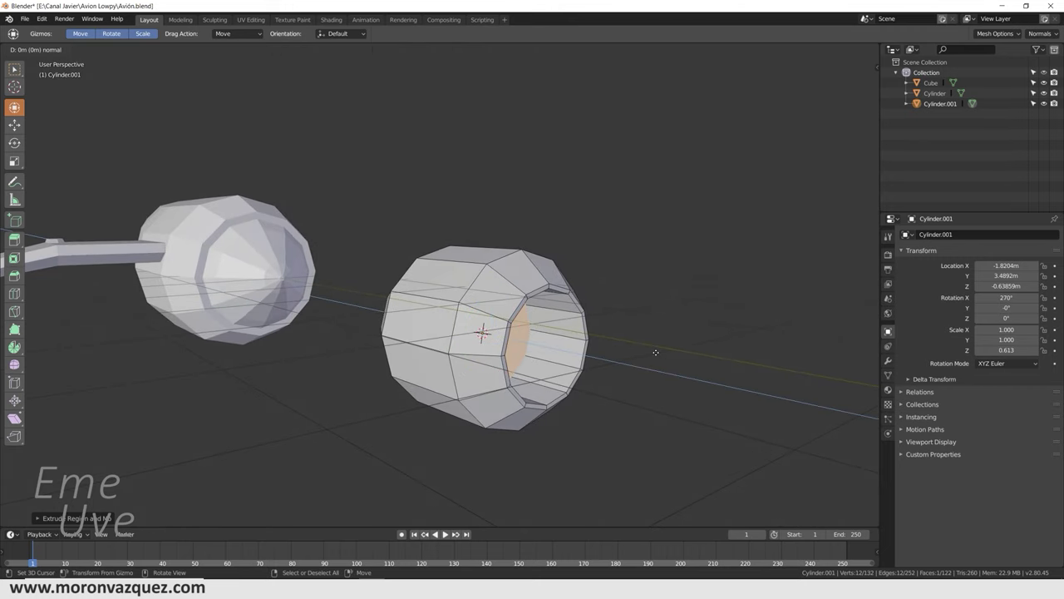
key(s)
click(640, 356)
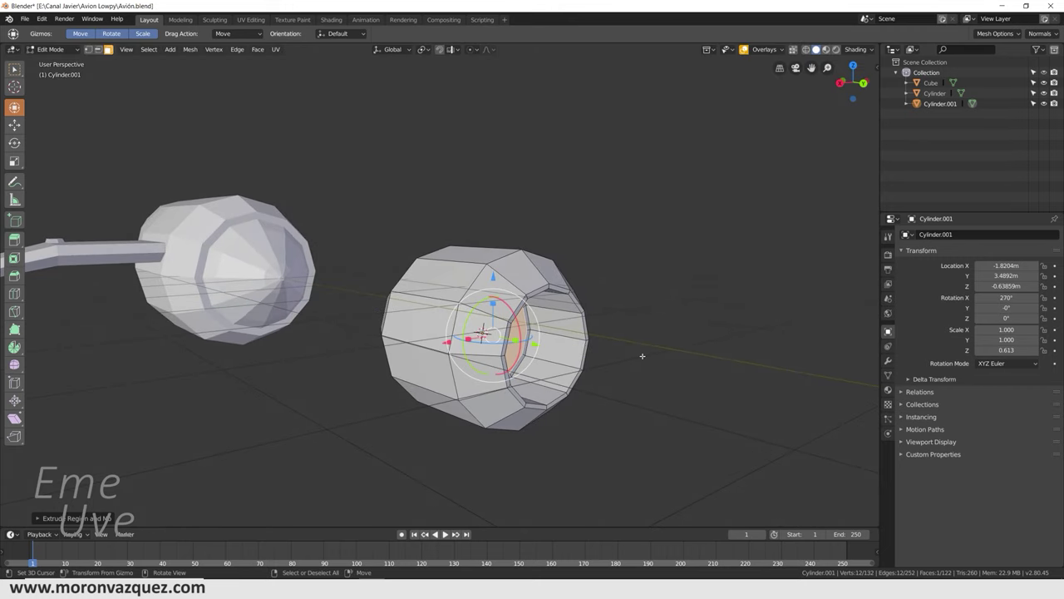
Step: Extrude and shrink the inner face, then move it to pull it into a small point
key(e)
click(670, 360)
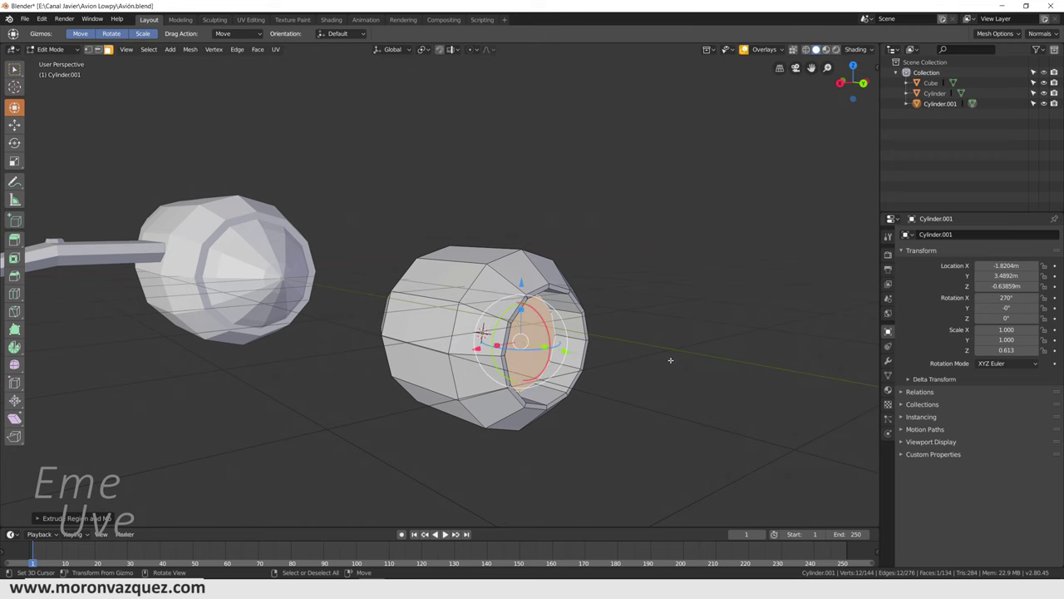
key(s)
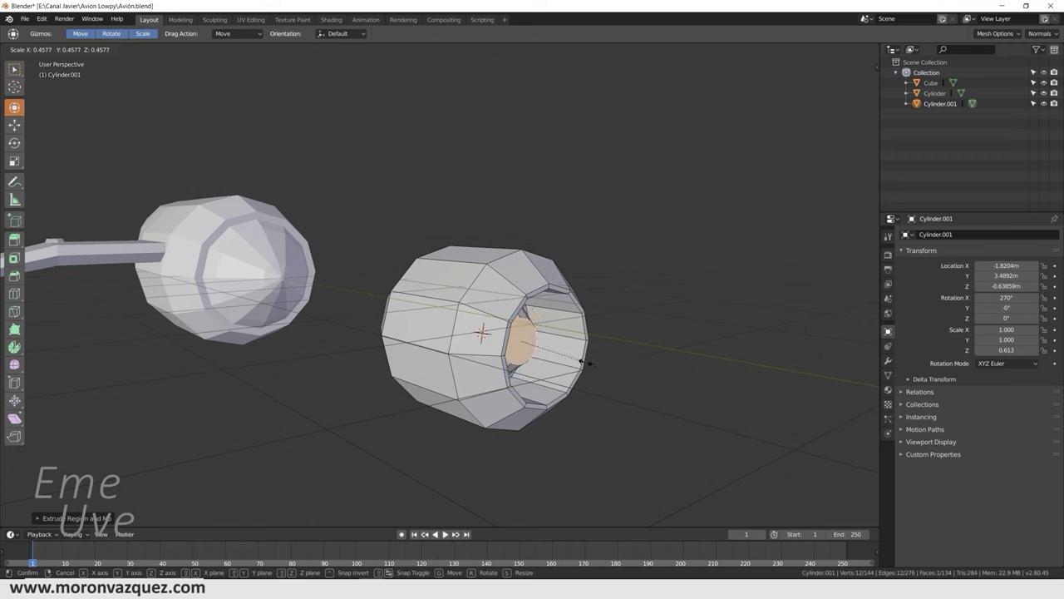
click(564, 355)
key(g)
click(551, 347)
key(g)
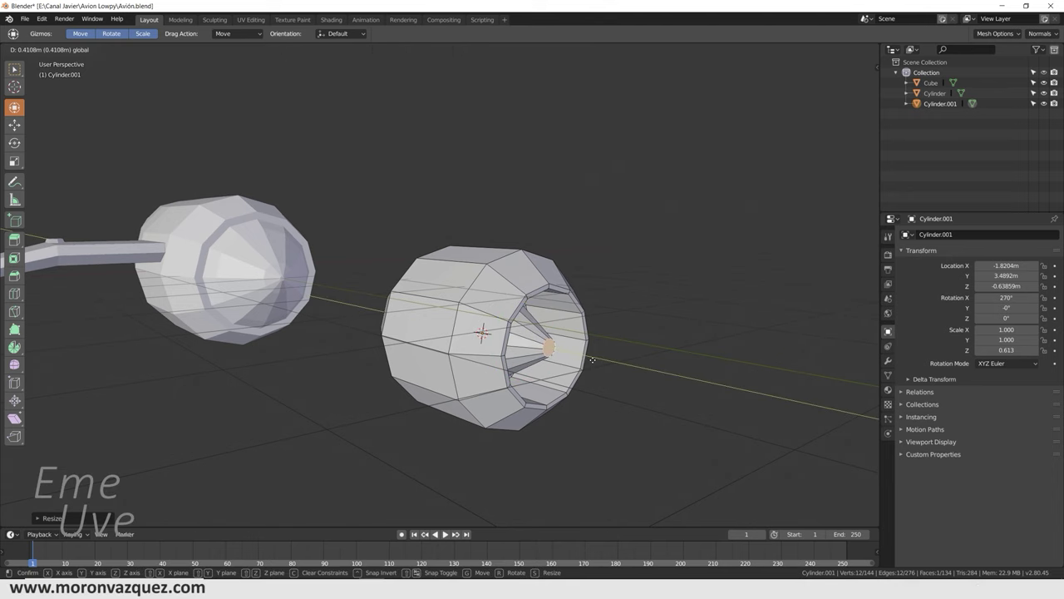
click(592, 359)
middle_drag(593, 360, 725, 359)
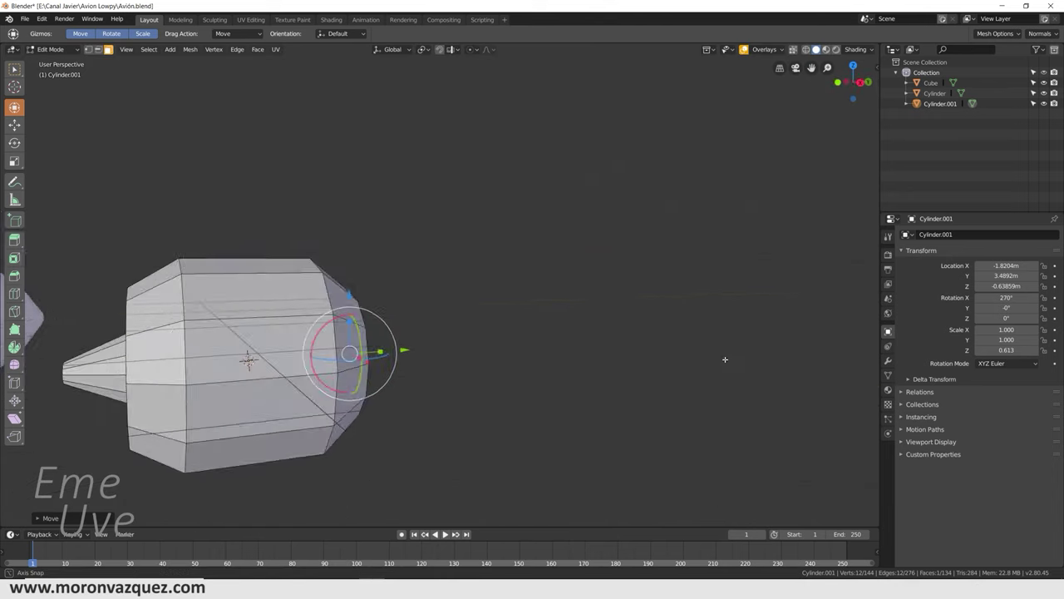
mouse_move(725, 360)
middle_down()
mouse_move(573, 364)
mouse_move(665, 364)
middle_up()
Step: Return to Object Mode and move the cylinder along X beside the fuselage
click(42, 19)
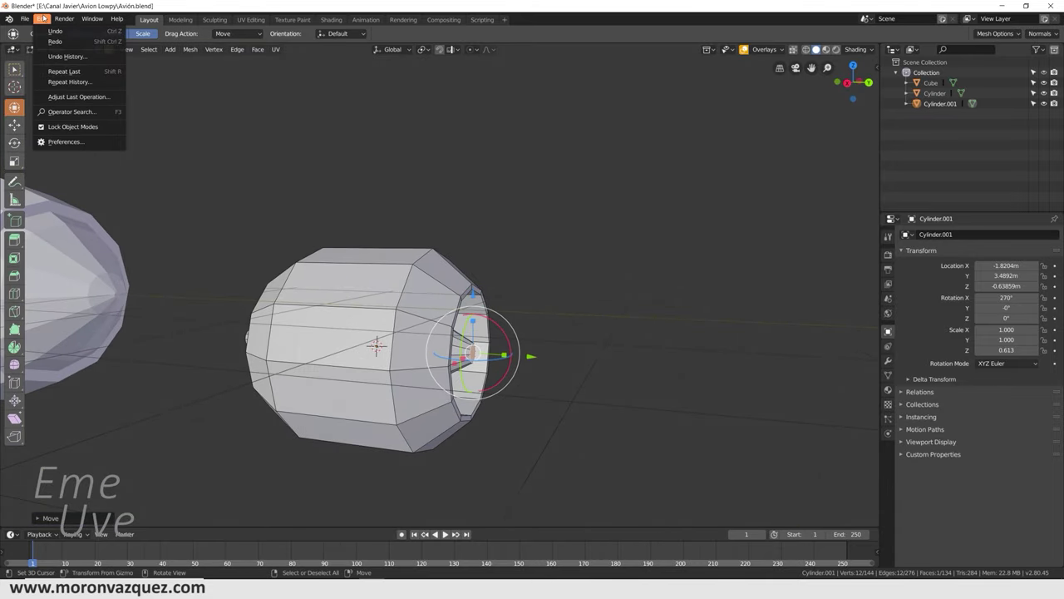
click(64, 51)
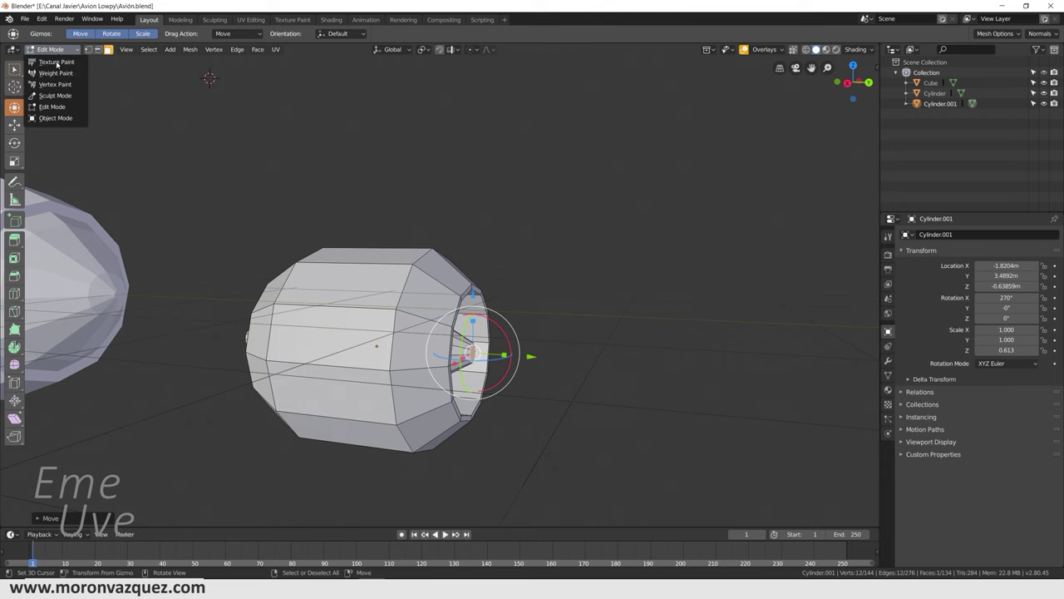
click(59, 119)
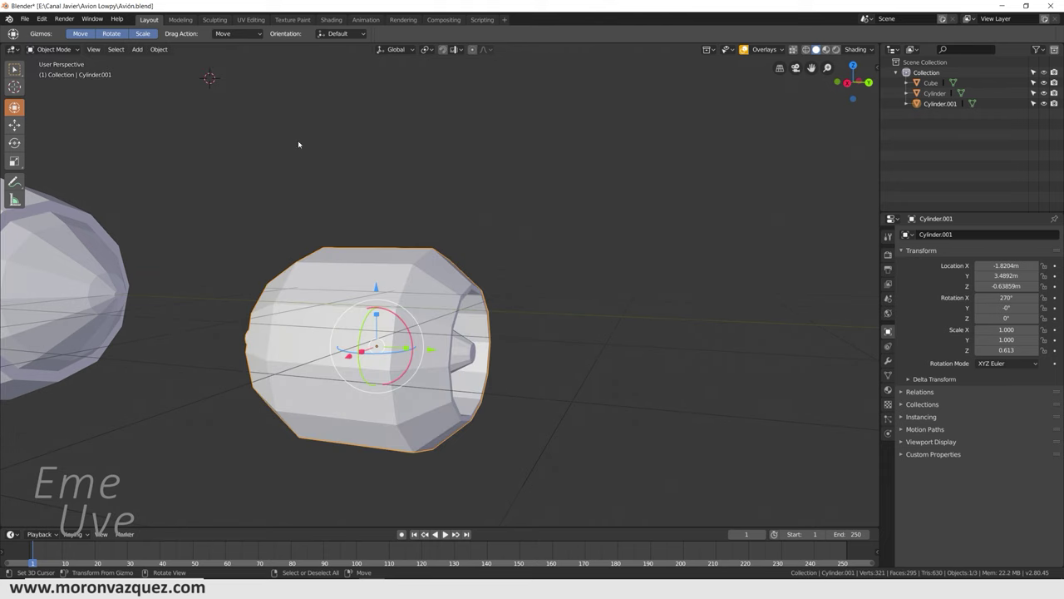
scroll(430, 167, down, 3)
middle_drag(430, 166, 464, 251)
shift+middle_drag(516, 287, 516, 295)
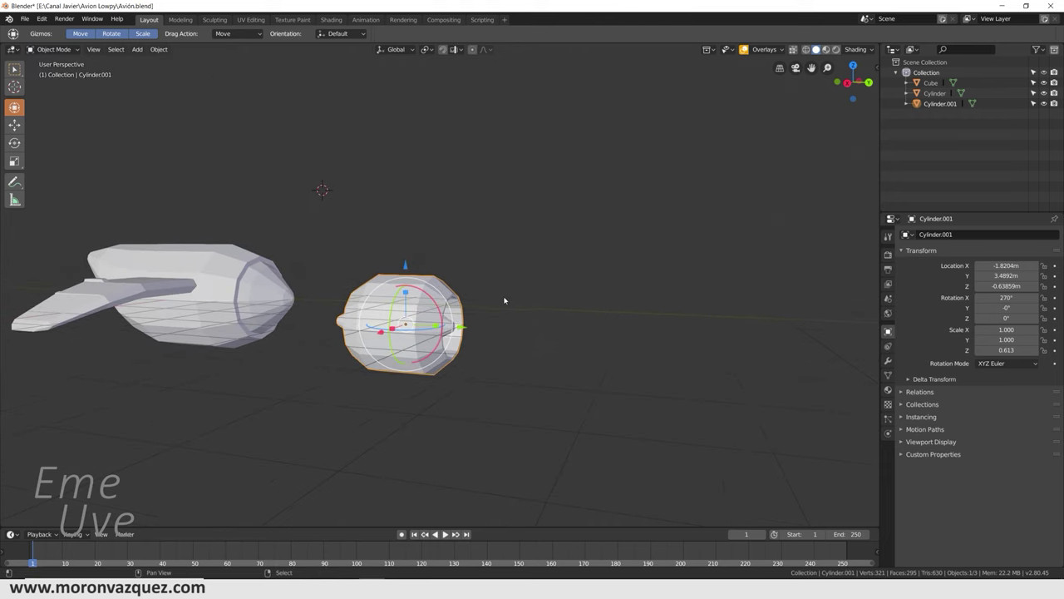
key(g)
key(x)
click(270, 338)
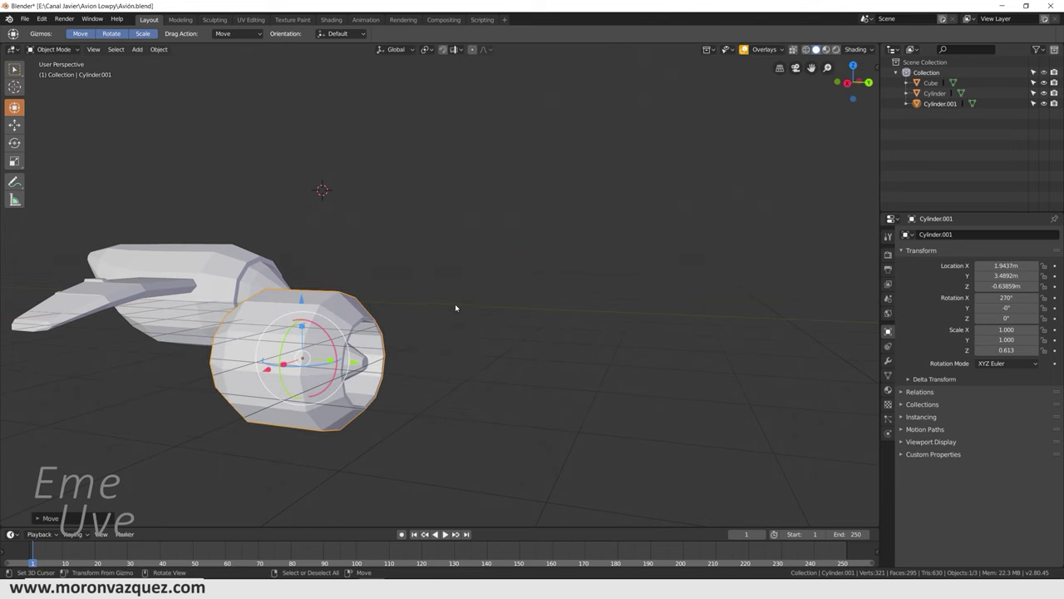
Step: In right side view, position the cylinder along Y, shrink it to 0.445 and raise it along Z
key(KP_3)
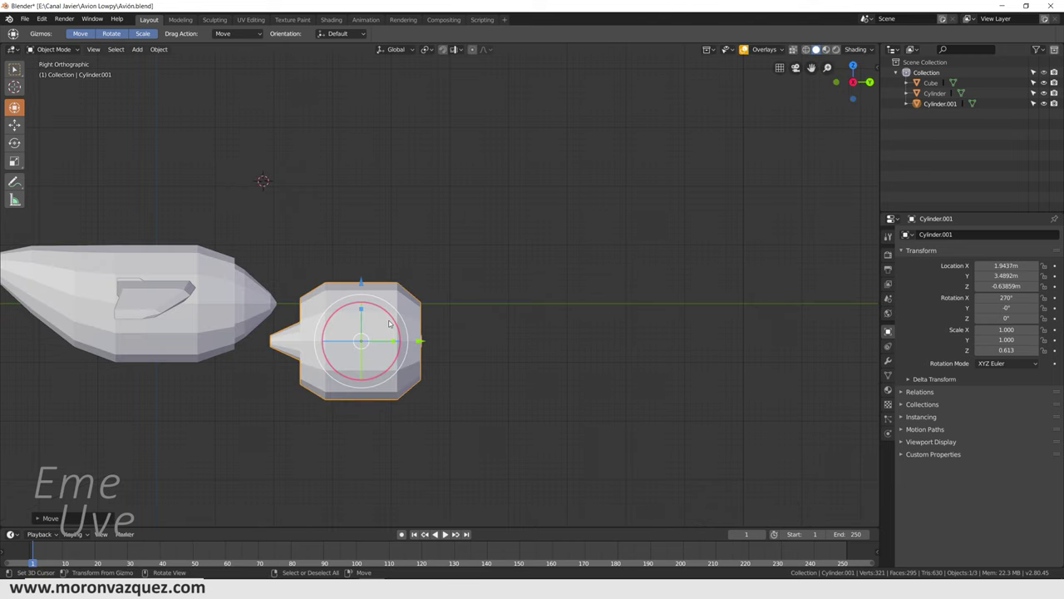
ctrl+scroll(164, 302, down, 5)
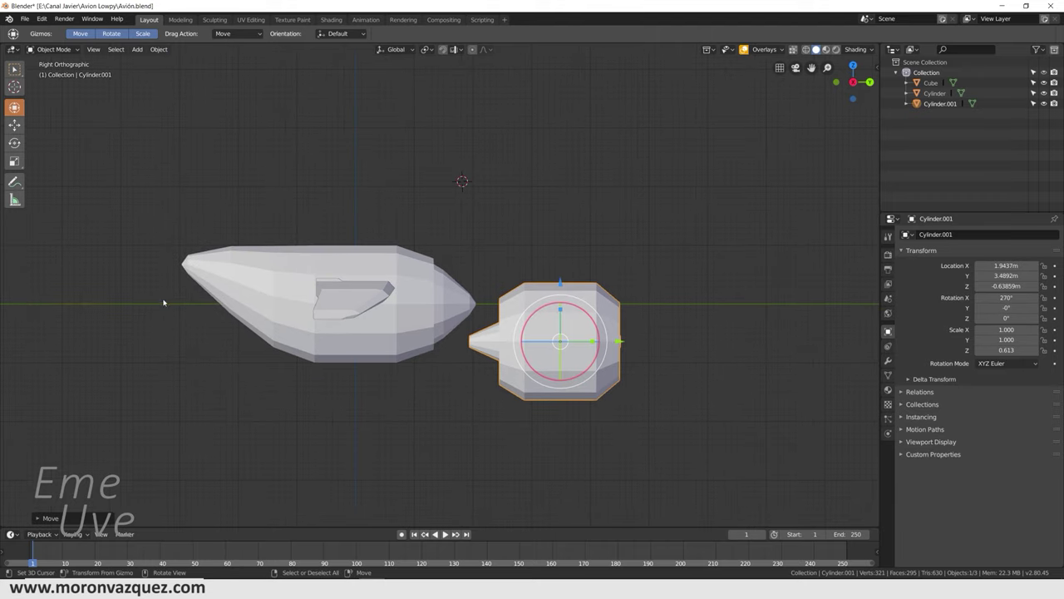
key(g)
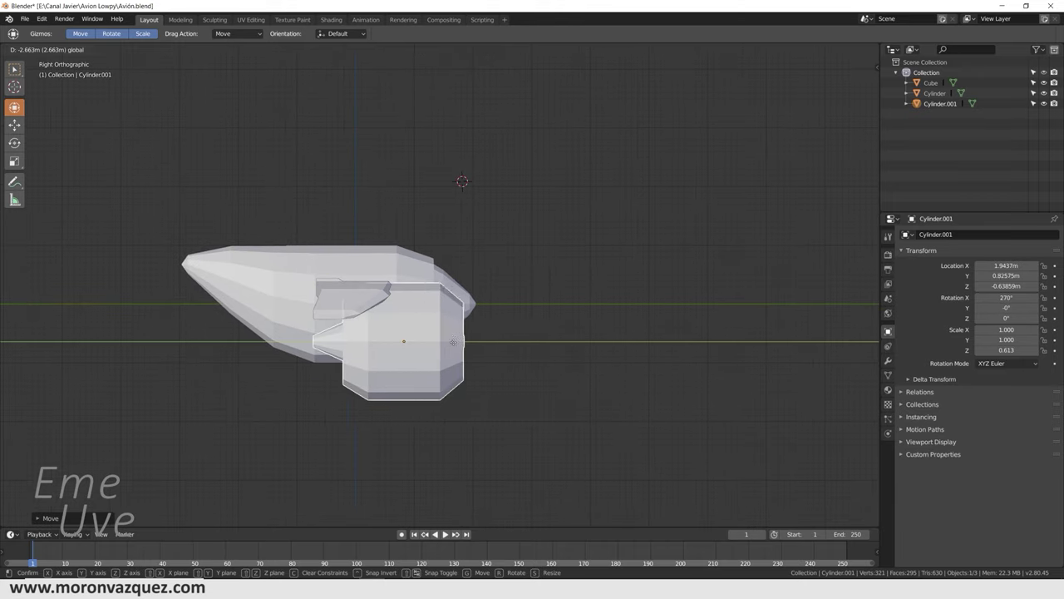
click(415, 349)
key(s)
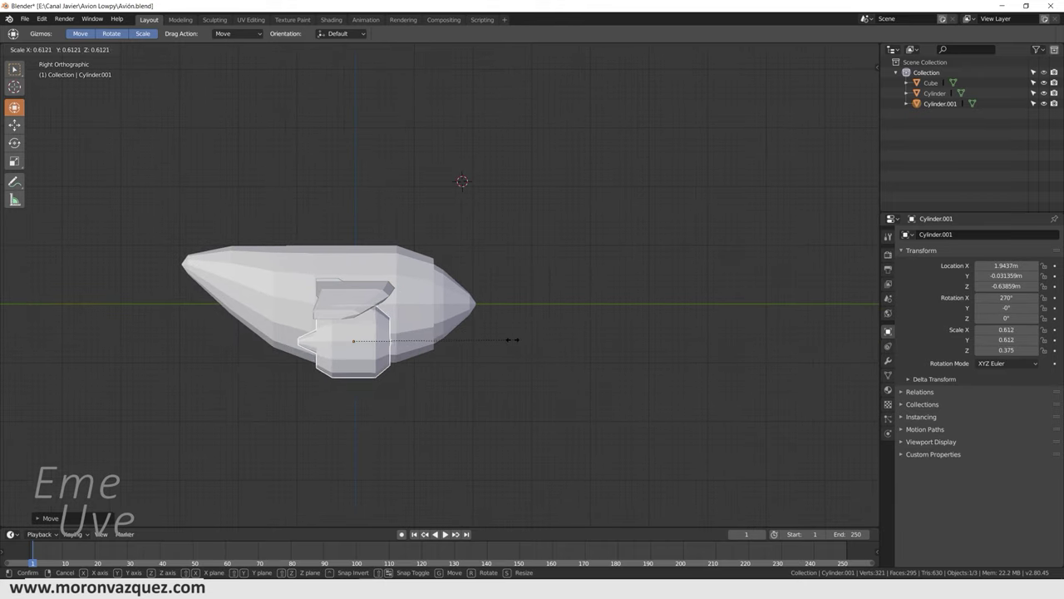
click(469, 344)
mouse_move(469, 345)
middle_down()
mouse_move(491, 314)
mouse_move(309, 298)
mouse_move(653, 362)
middle_up()
key(g)
key(z)
click(316, 270)
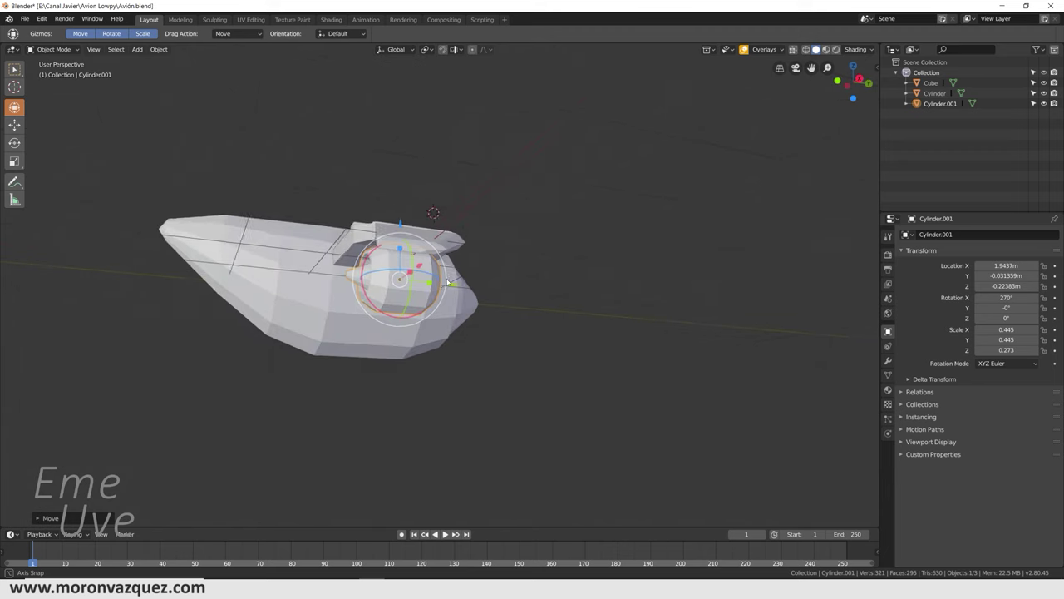
Step: Nudge the cylinder toward the wing, adjust its height, and shrink it to 0.357
key(g)
click(555, 287)
key(g)
key(z)
click(601, 298)
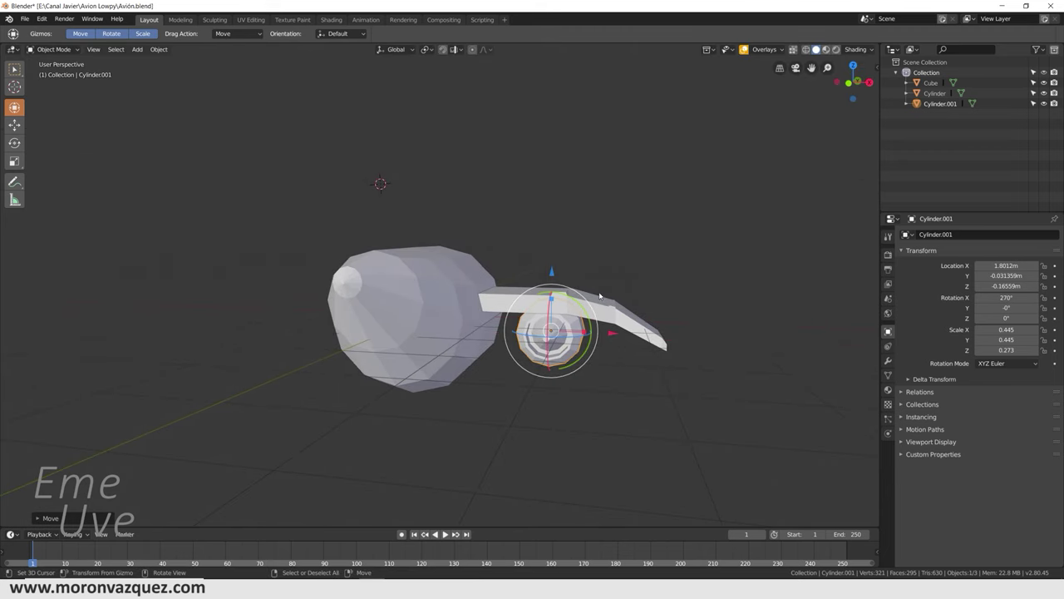
key(KP_1)
middle_drag(725, 324, 514, 312)
drag(275, 293, 277, 295)
key(s)
click(352, 335)
drag(275, 293, 277, 286)
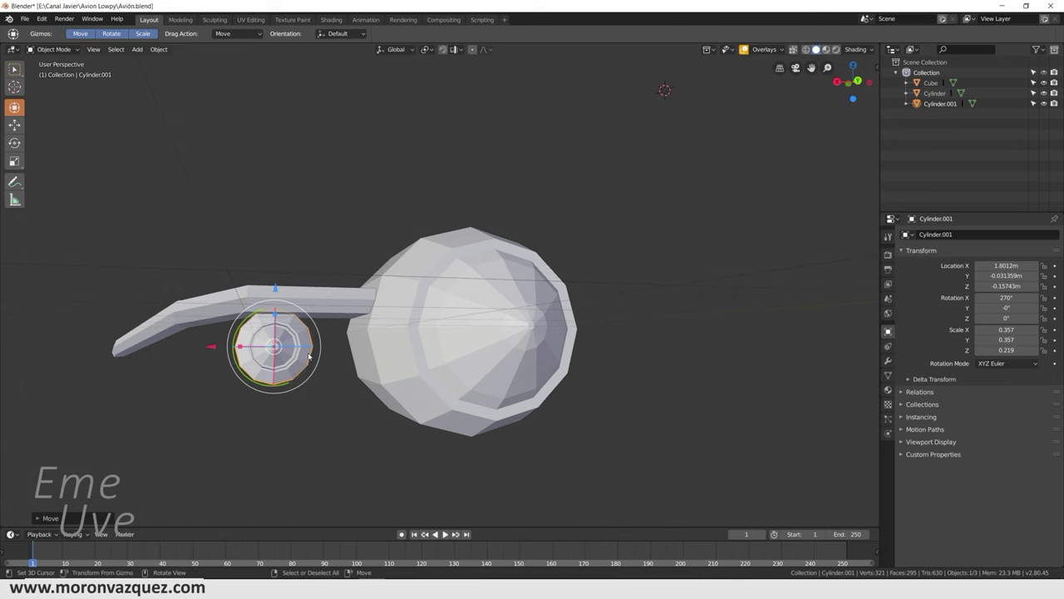
Step: Enlarge the cylinder slightly to 0.420 scale under the wing
middle_drag(308, 356, 480, 331)
key(s)
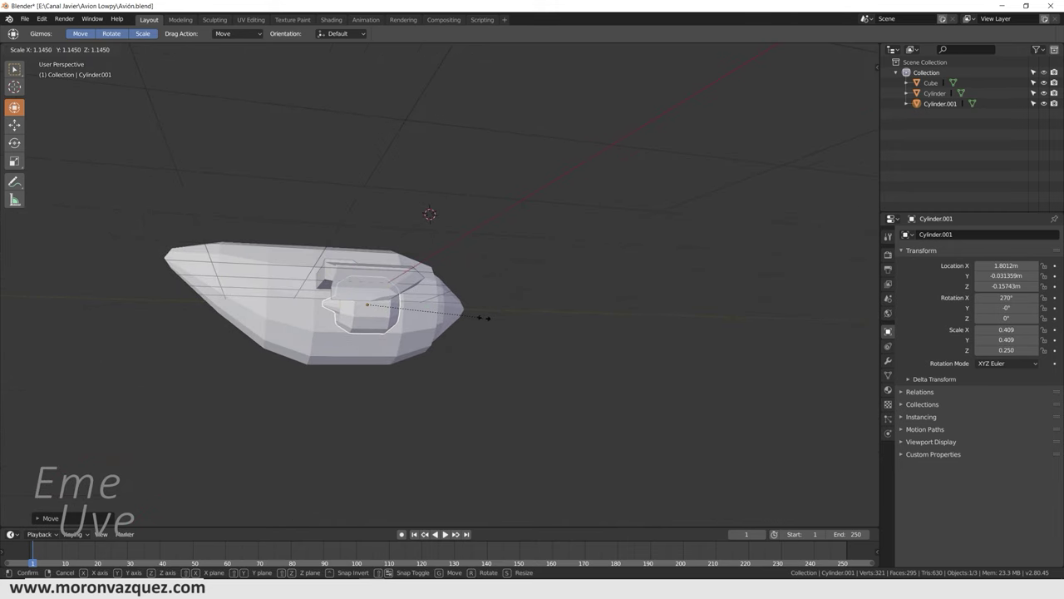
click(486, 320)
mouse_move(487, 321)
middle_down()
mouse_move(489, 339)
mouse_move(430, 332)
mouse_move(541, 312)
mouse_move(515, 259)
middle_up()
scroll(541, 312, up, 3)
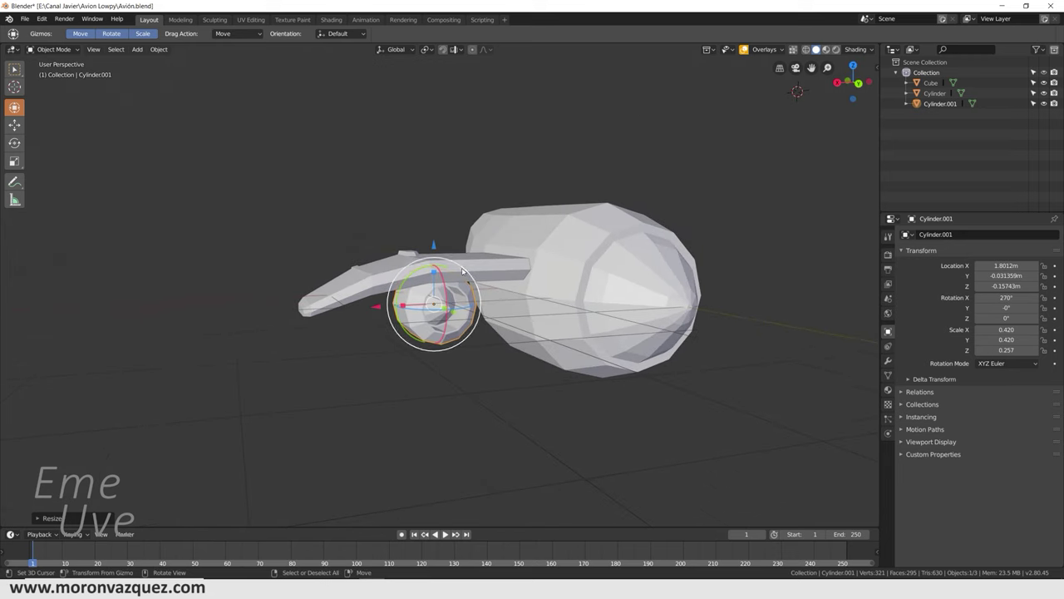
click(480, 269)
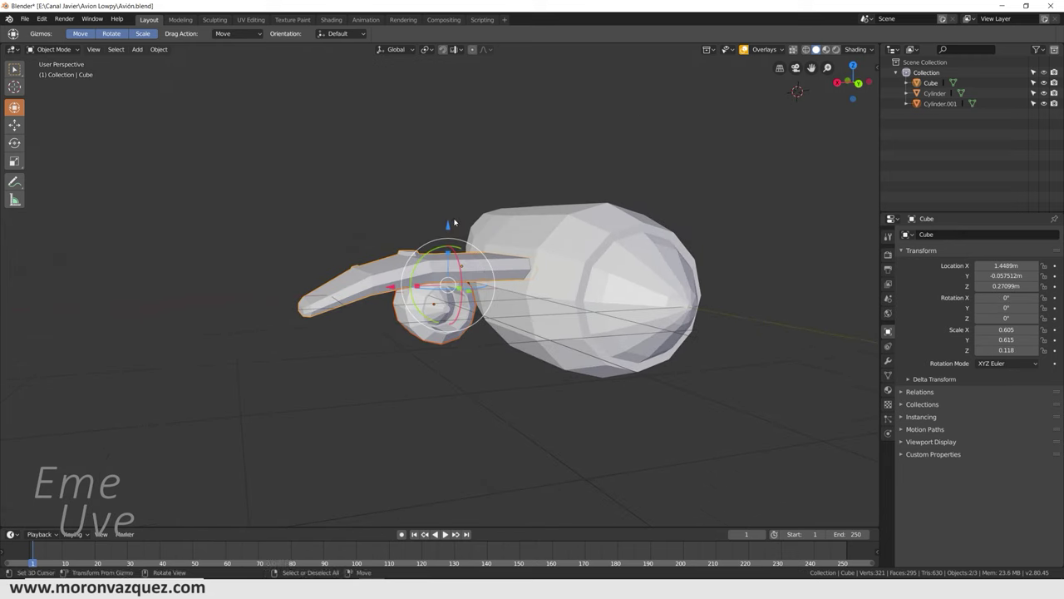
Step: Tilt the wing 15.8° about Y and slide it along X to 1.4249 m
mouse_move(430, 260)
mouse_down()
mouse_move(419, 266)
mouse_move(448, 244)
mouse_up()
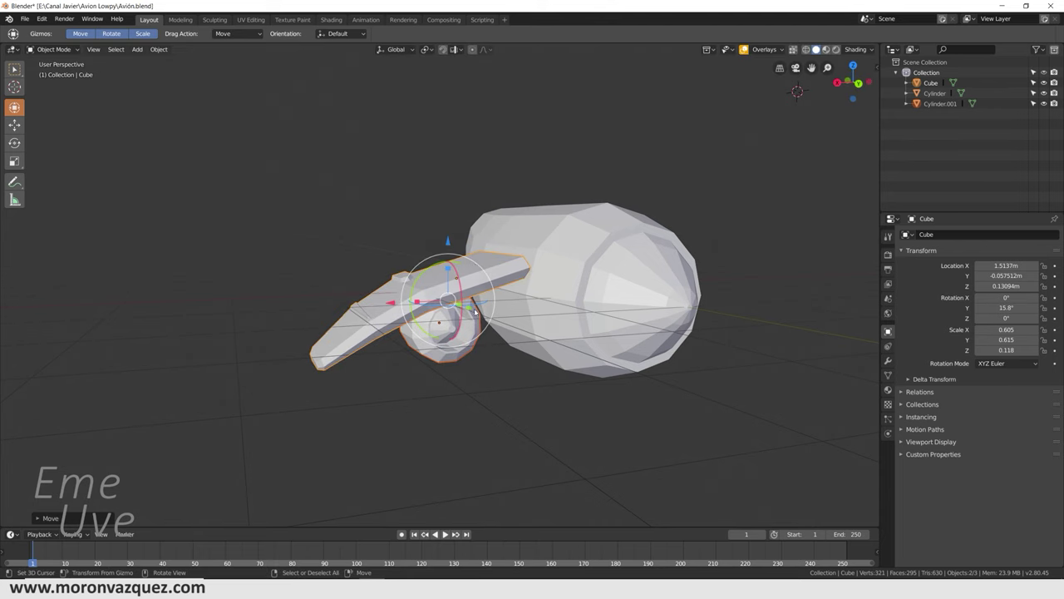
drag(391, 302, 384, 304)
mouse_move(390, 304)
middle_down()
mouse_move(495, 283)
mouse_move(488, 269)
mouse_move(573, 245)
mouse_move(684, 286)
mouse_move(589, 301)
mouse_move(552, 287)
mouse_move(527, 309)
middle_up()
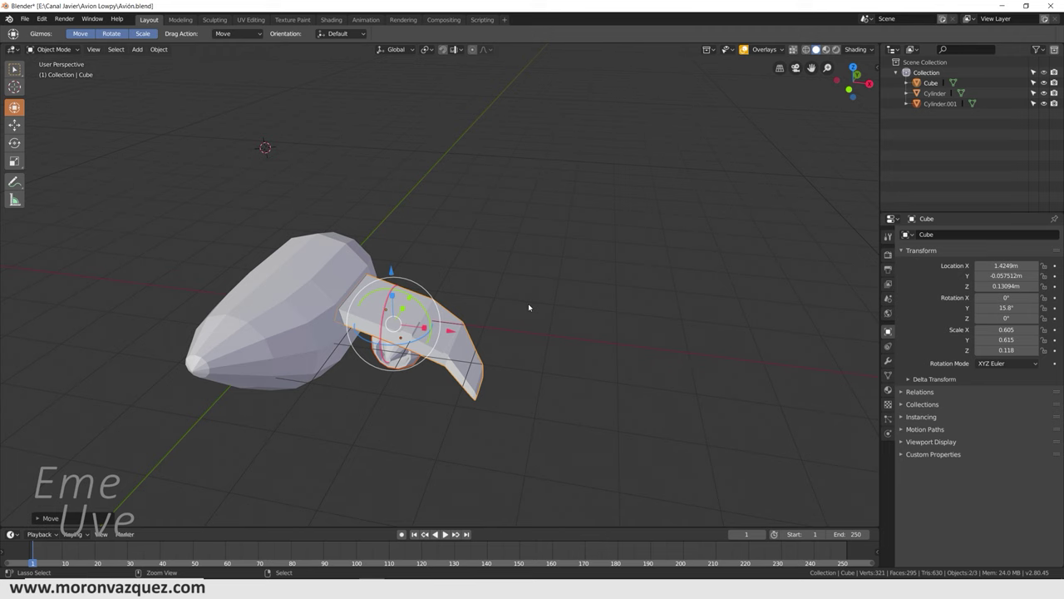
key(ctrl+m)
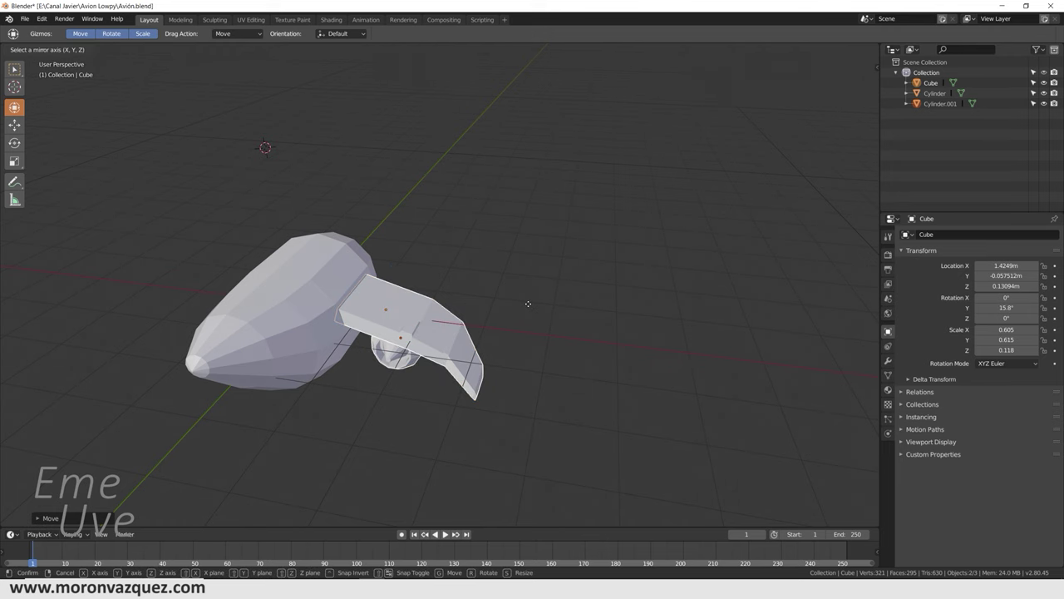
key(x)
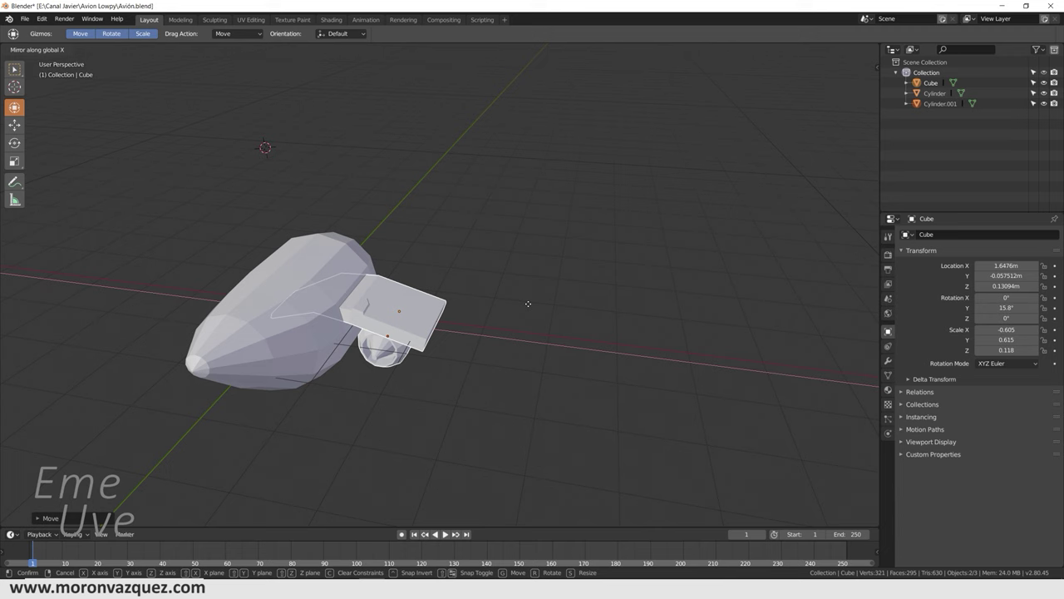
click(528, 303)
key(ctrl+z)
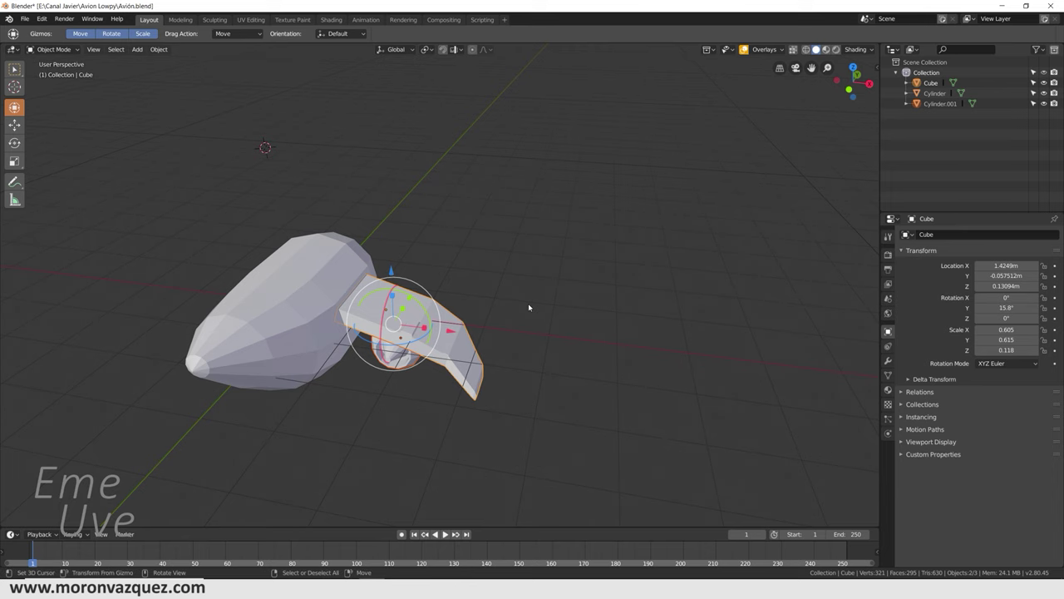
mouse_move(426, 262)
middle_down()
mouse_move(511, 235)
mouse_move(470, 286)
middle_up()
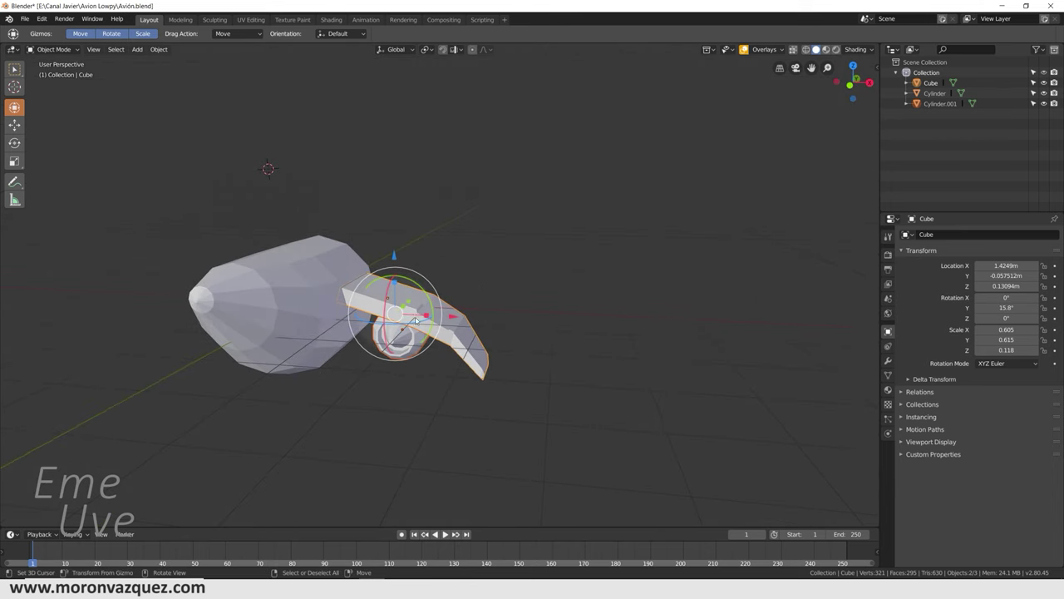
key(shift)
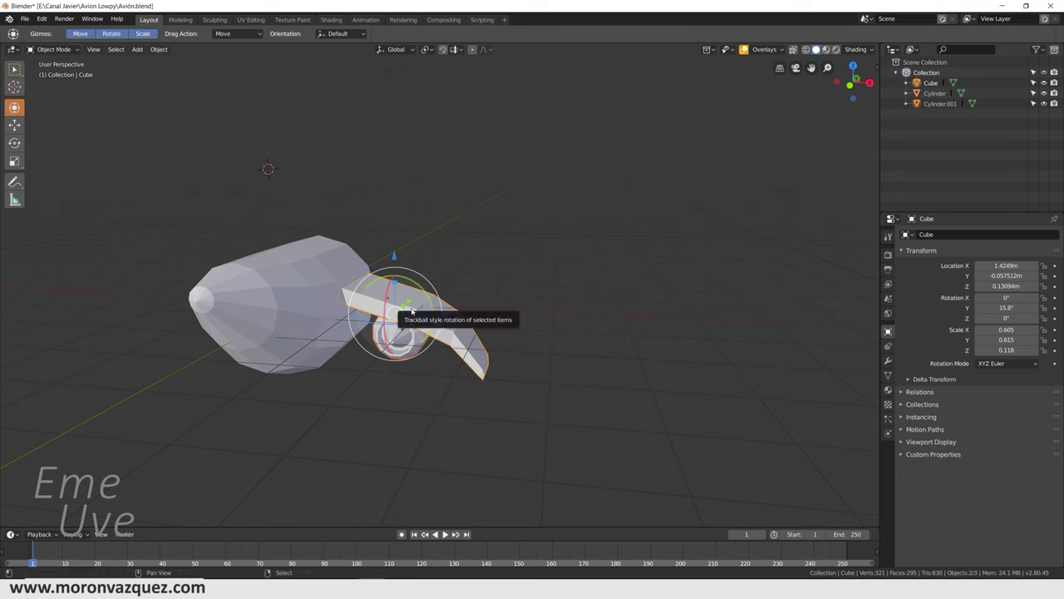
Step: Duplicate the wing and engine, mirror the copies across X, and slide them to the fuselage's other side
key(shift+d)
click(409, 309)
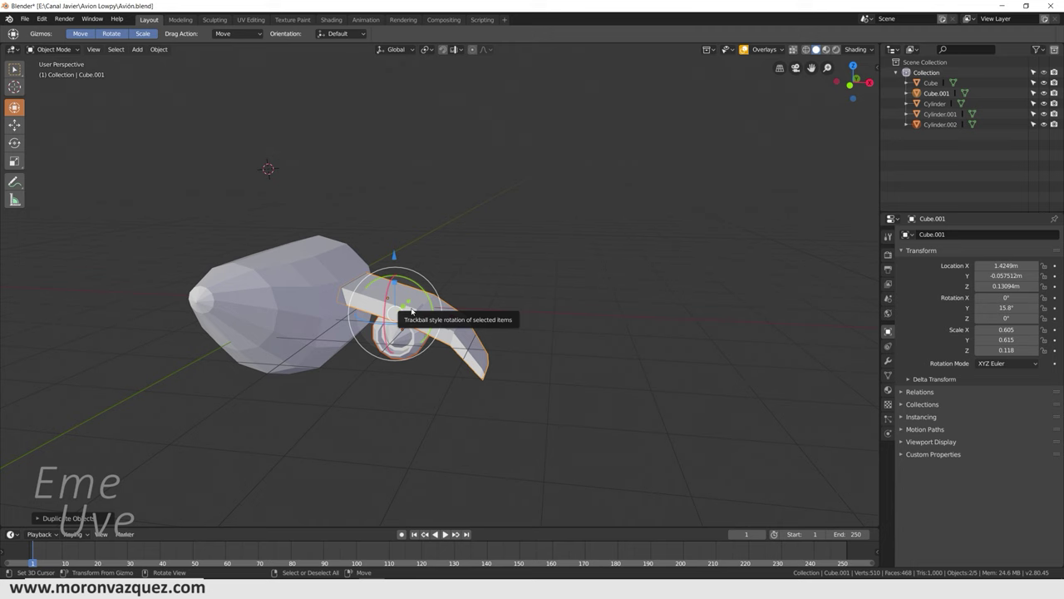
key(ctrl)
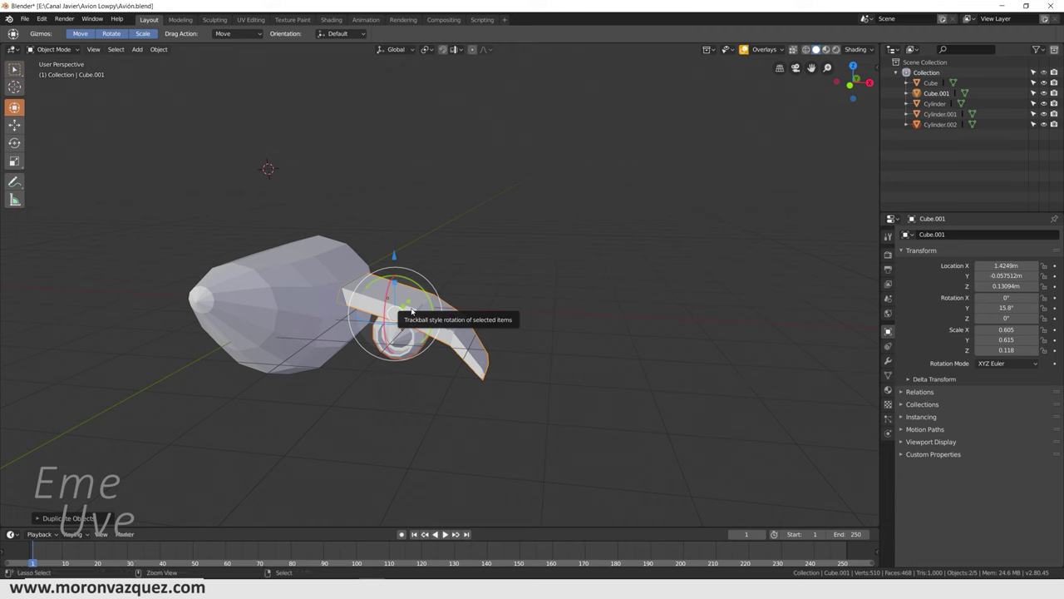
key(ctrl+m)
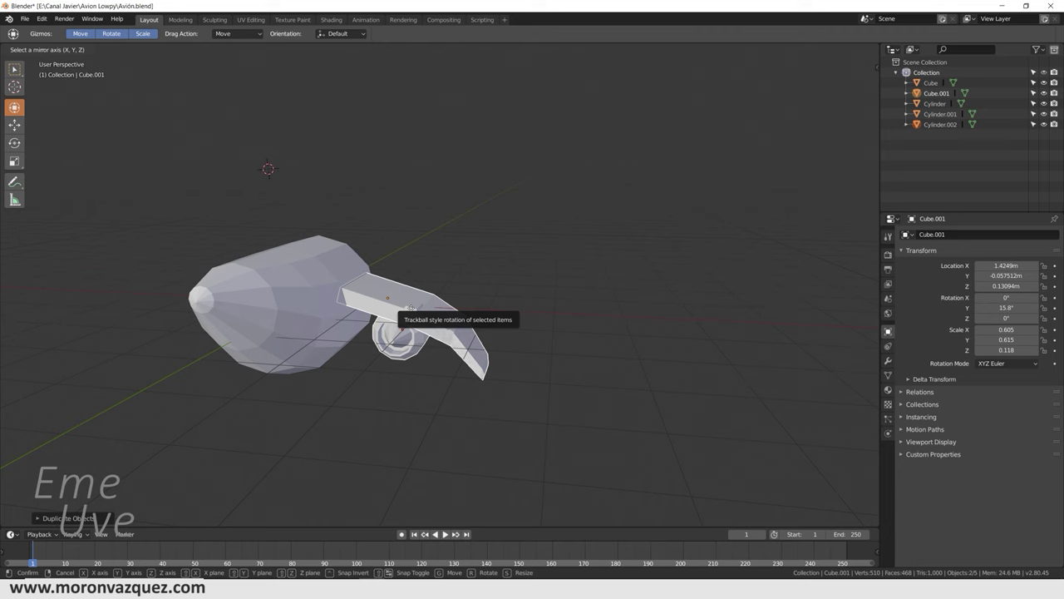
key(x)
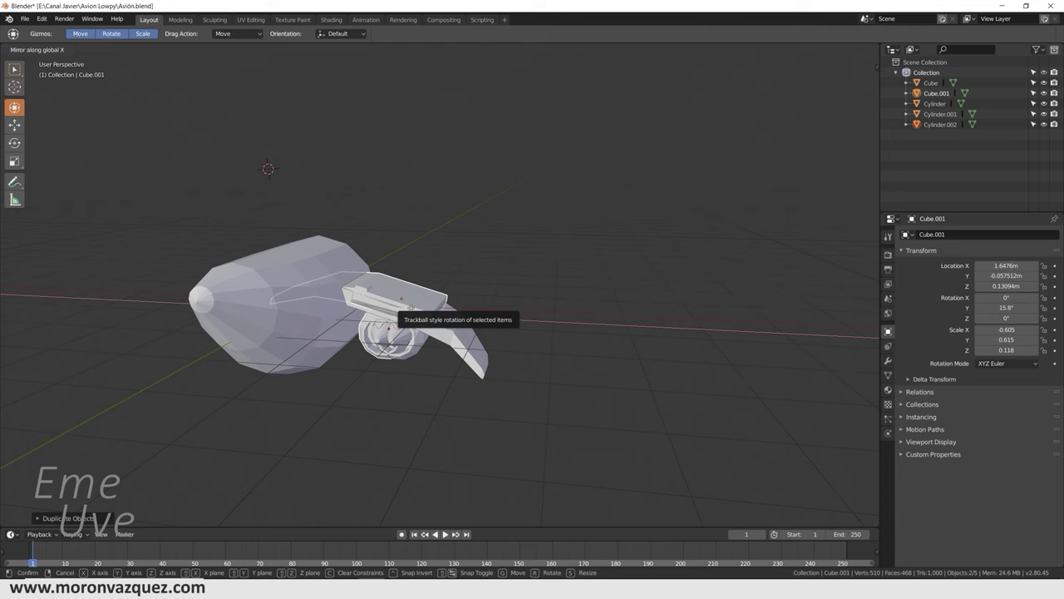
click(410, 308)
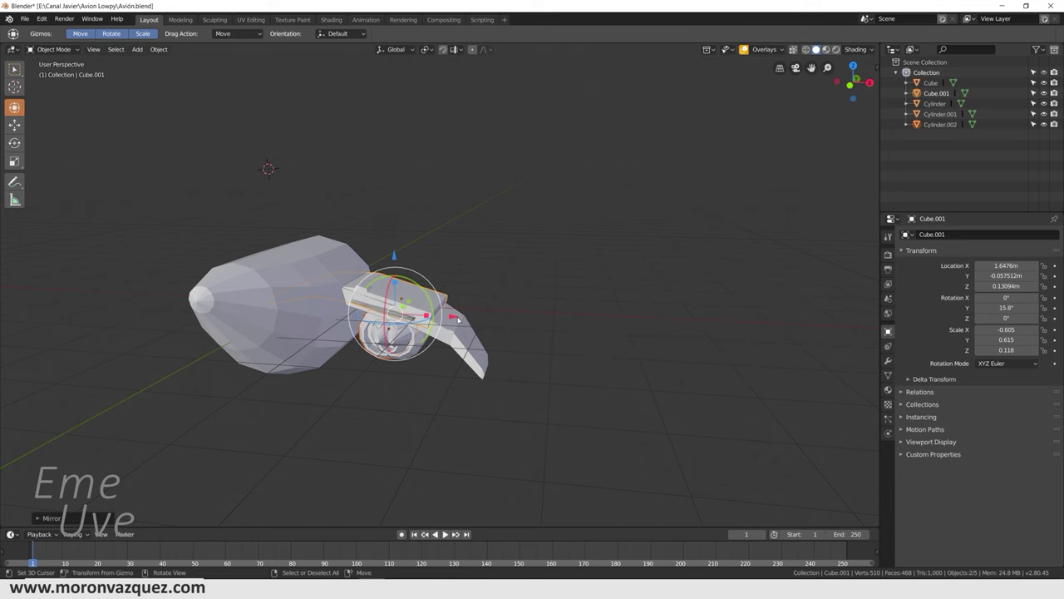
drag(452, 319, 299, 316)
mouse_move(299, 316)
middle_down()
mouse_move(347, 278)
mouse_move(326, 287)
middle_up()
Step: Tilt the copied wing about Y to about -15.4°, checking it in front view
key(r)
key(r)
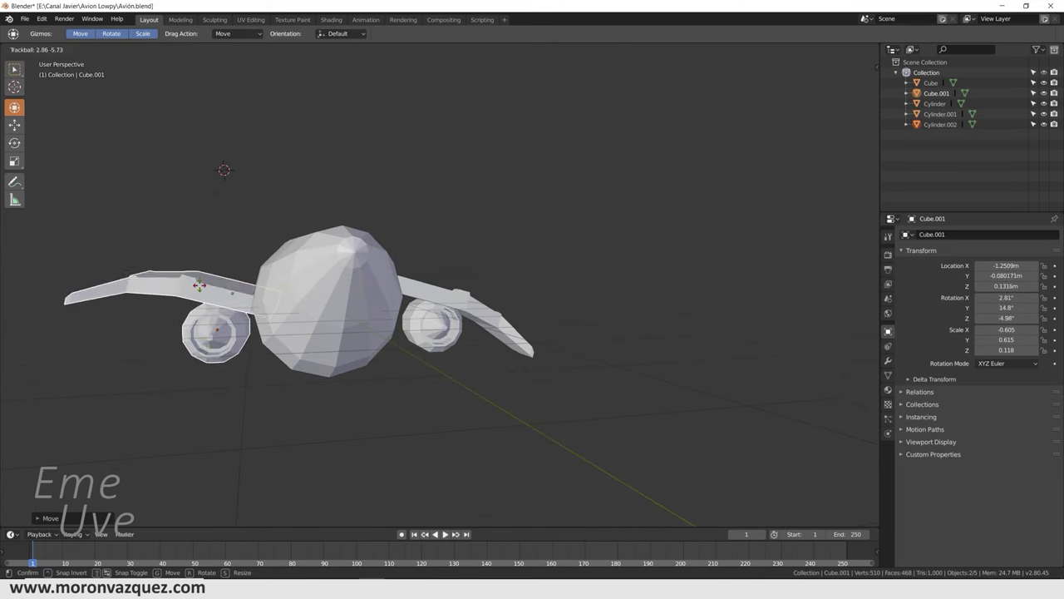
key(r)
key(y)
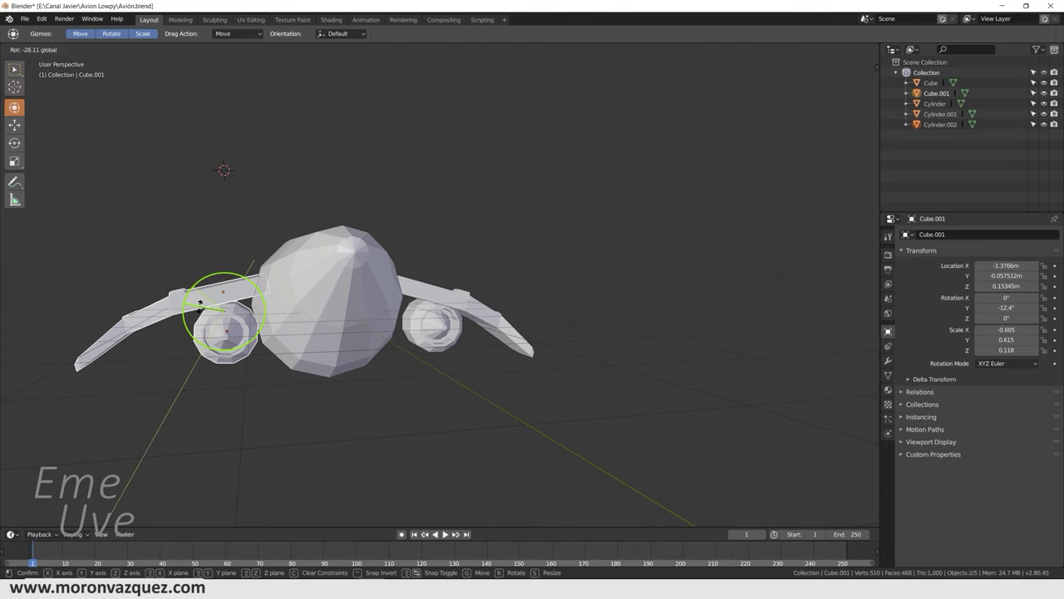
click(199, 302)
mouse_move(200, 301)
middle_down()
mouse_move(296, 321)
mouse_move(426, 321)
middle_up()
key(KP_3)
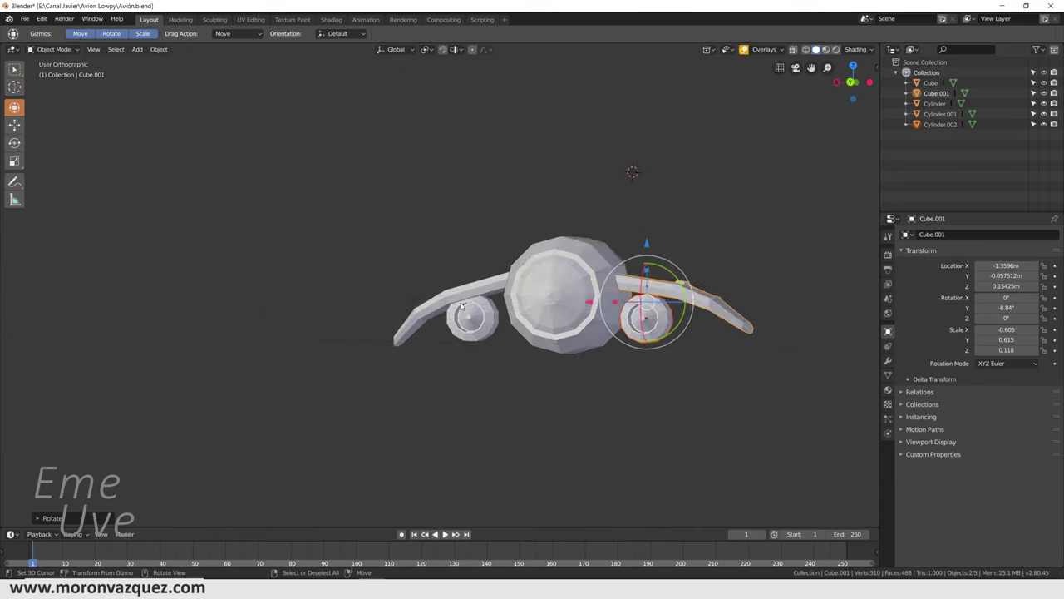
key(KP_1)
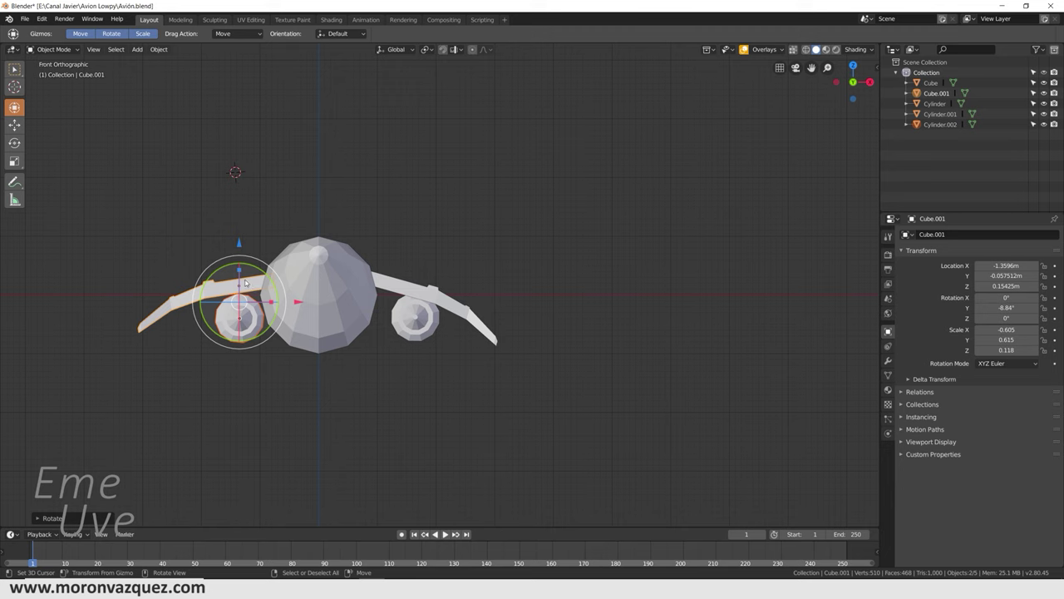
key(r)
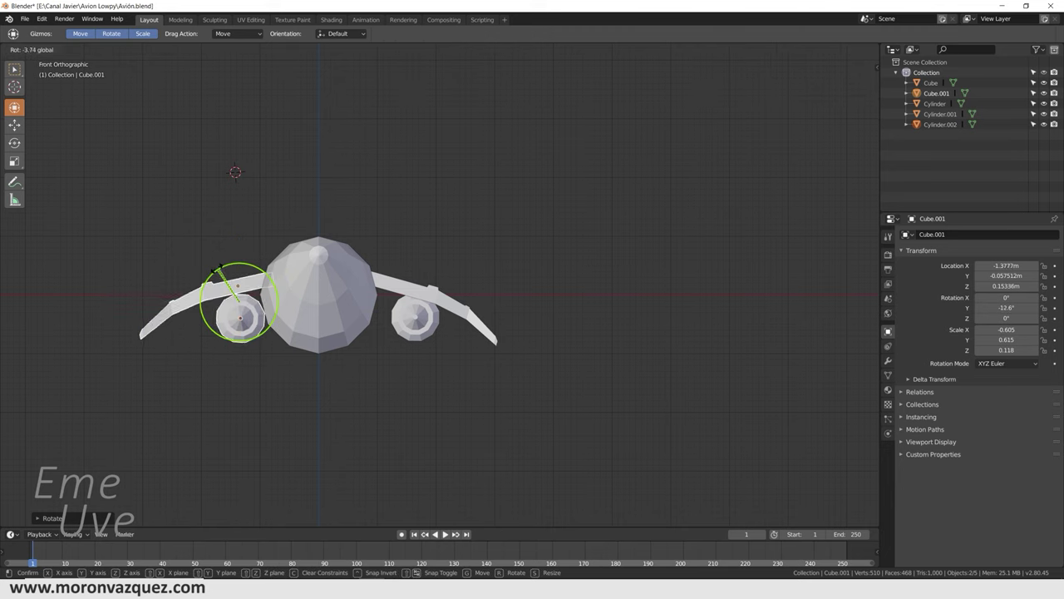
click(219, 268)
Step: Shift the copied wing's engine outward along X and adjust its height to sit underneath
key(g)
key(x)
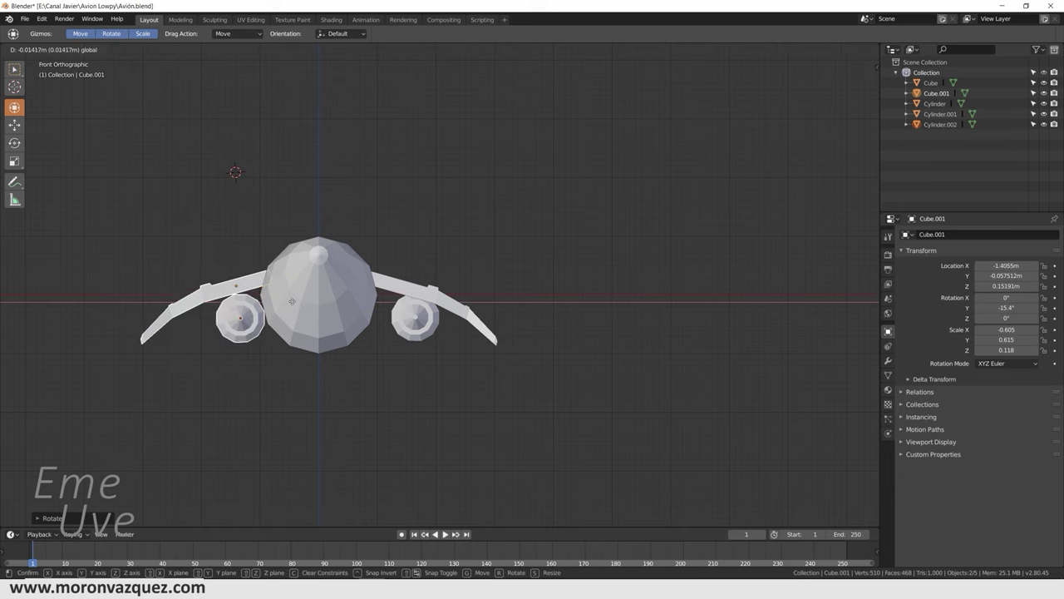
key(Escape)
click(249, 318)
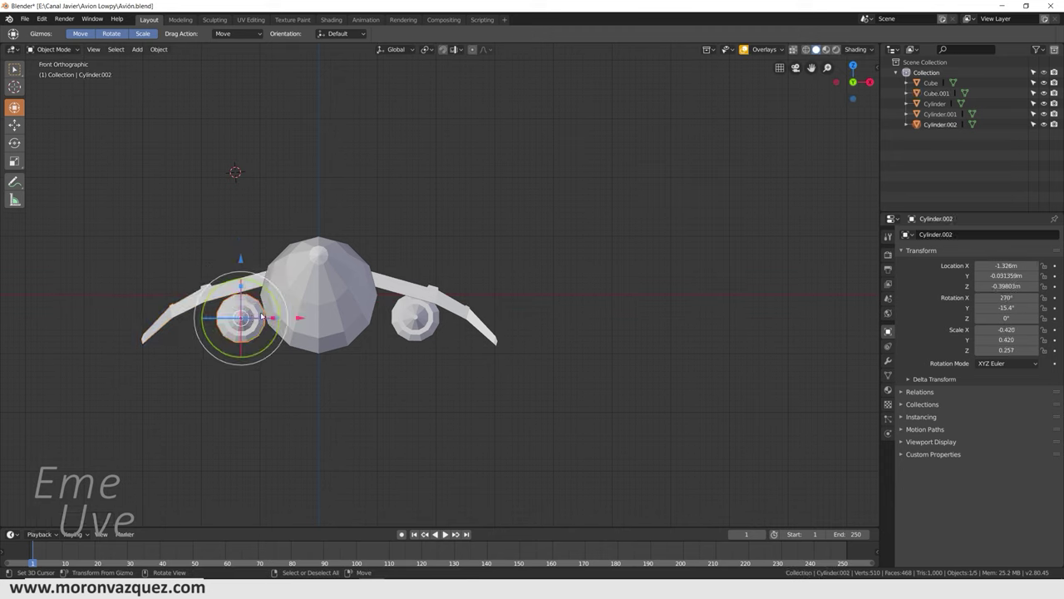
key(g)
key(x)
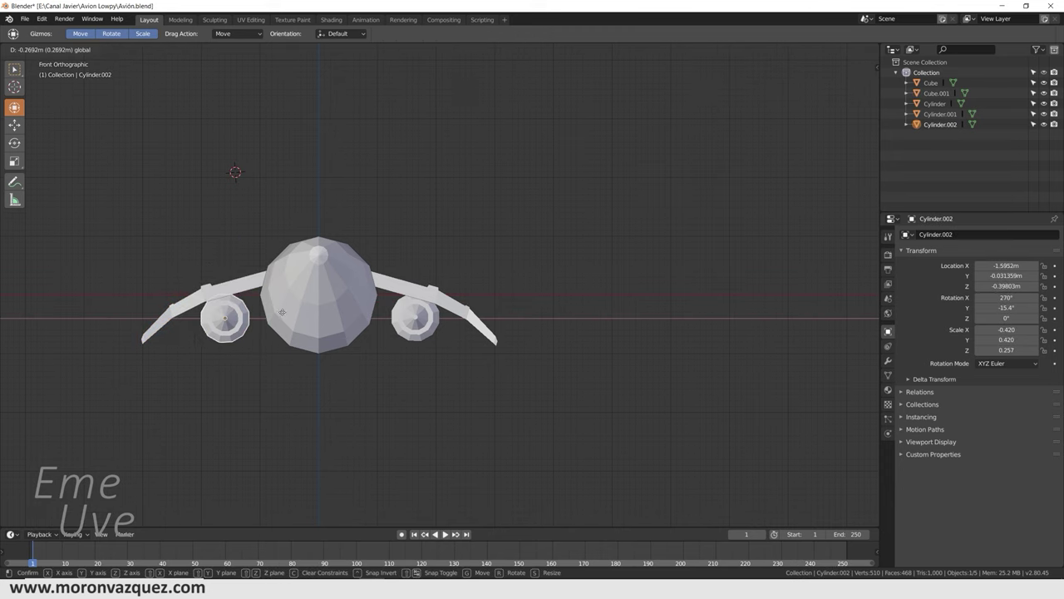
click(279, 310)
key(g)
key(z)
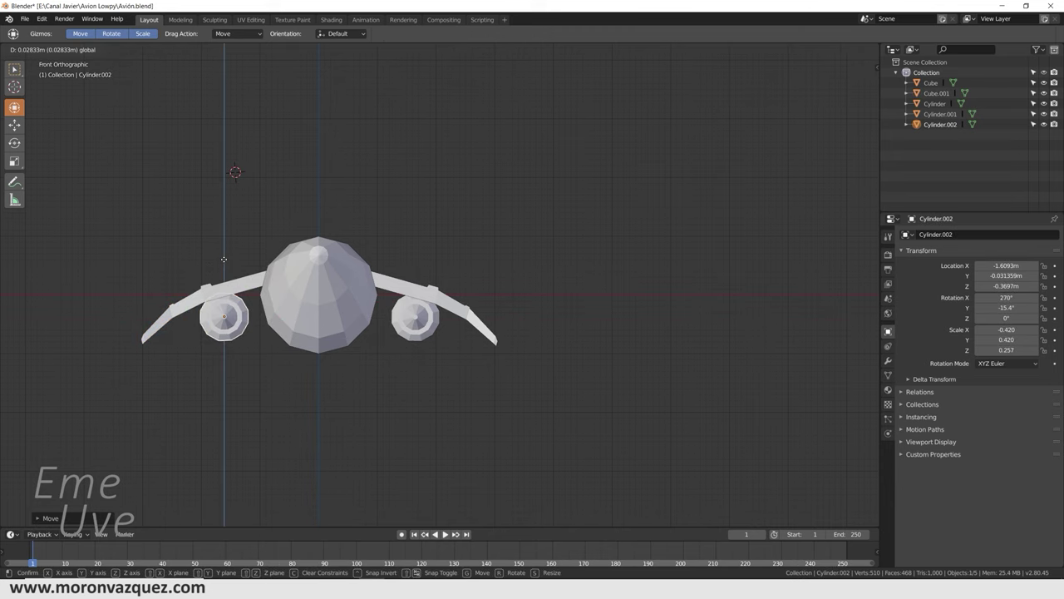
click(263, 296)
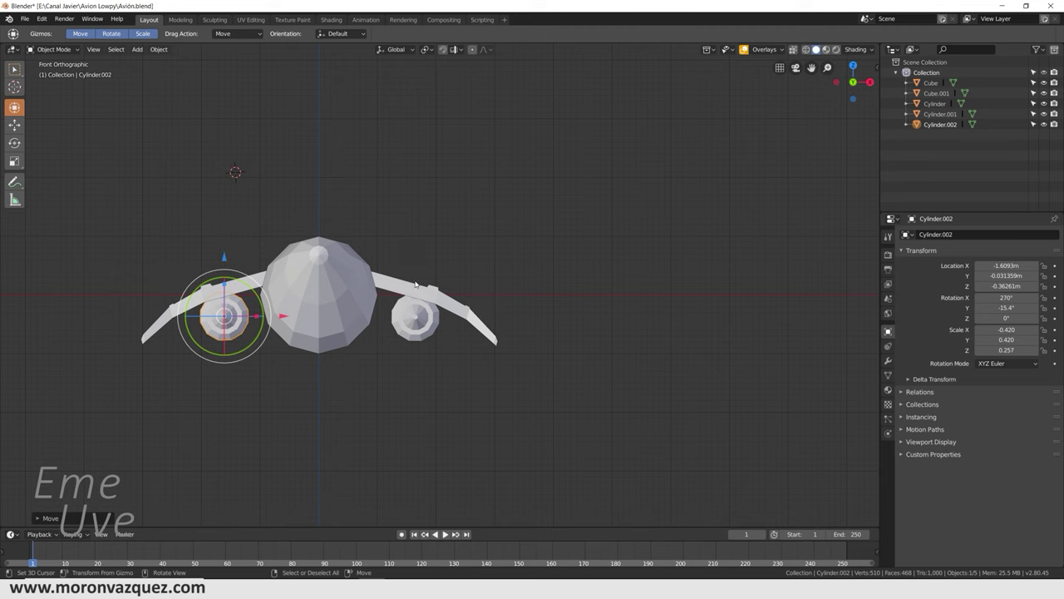
Step: Re-tilt the copied wing to -15.8° to mirror the original wing's angle
click(193, 301)
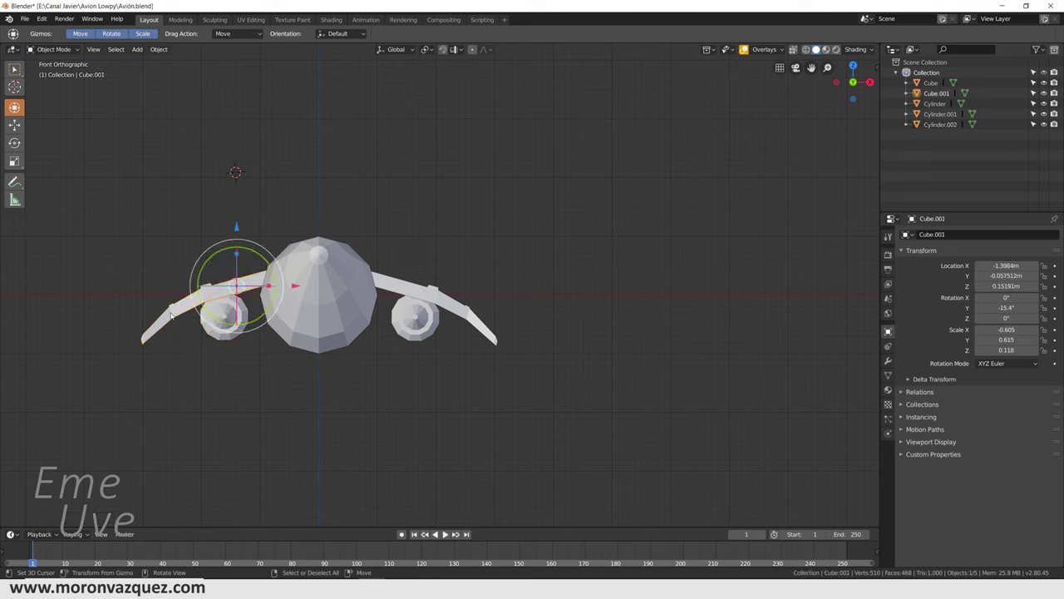
key(r)
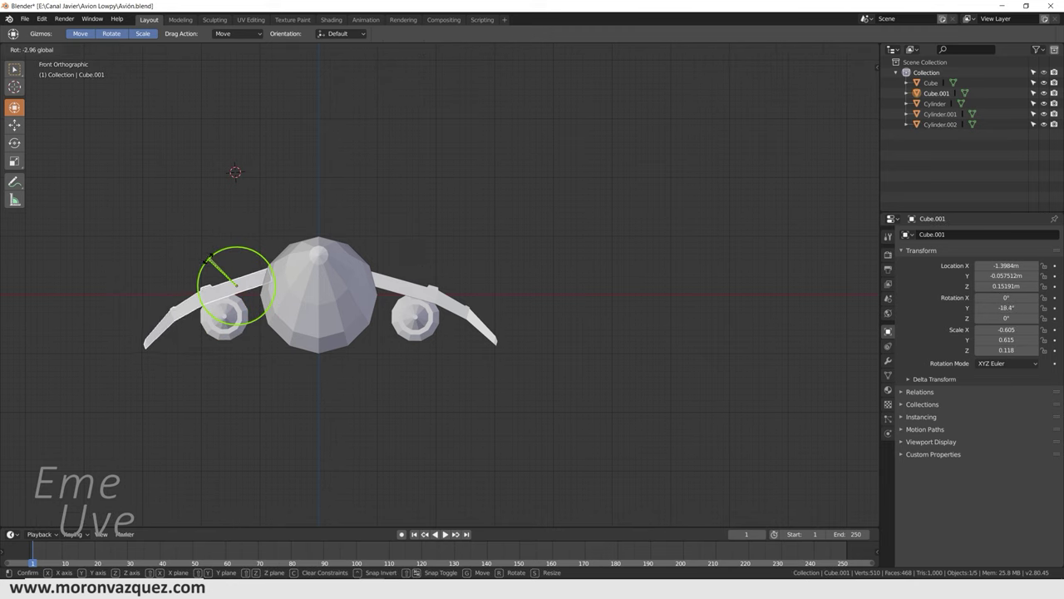
click(220, 306)
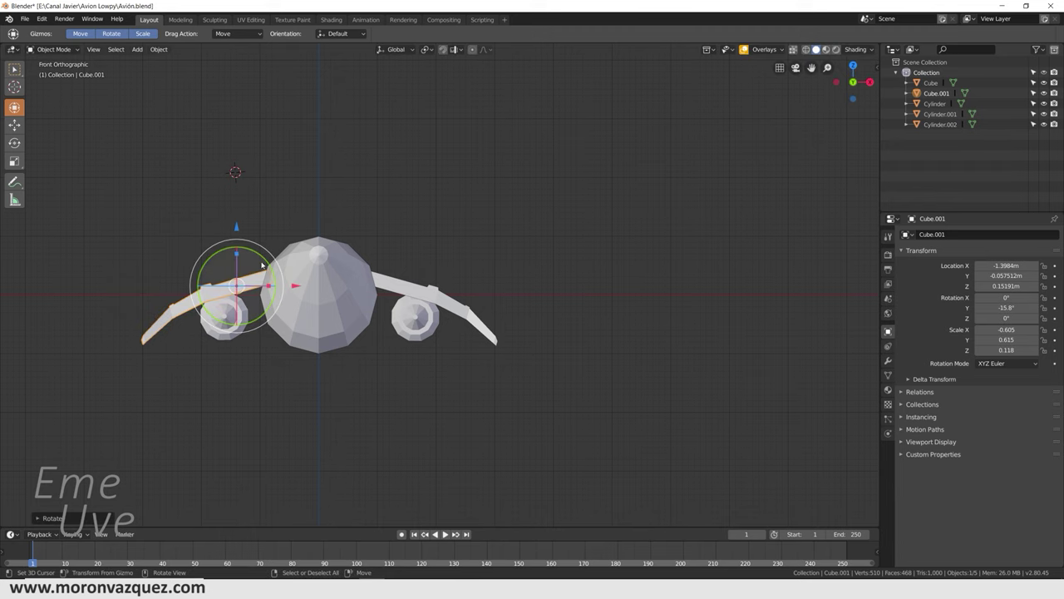
mouse_move(346, 271)
middle_down()
mouse_move(409, 308)
mouse_move(381, 306)
mouse_move(593, 323)
mouse_move(625, 307)
mouse_move(386, 321)
middle_up()
click(423, 321)
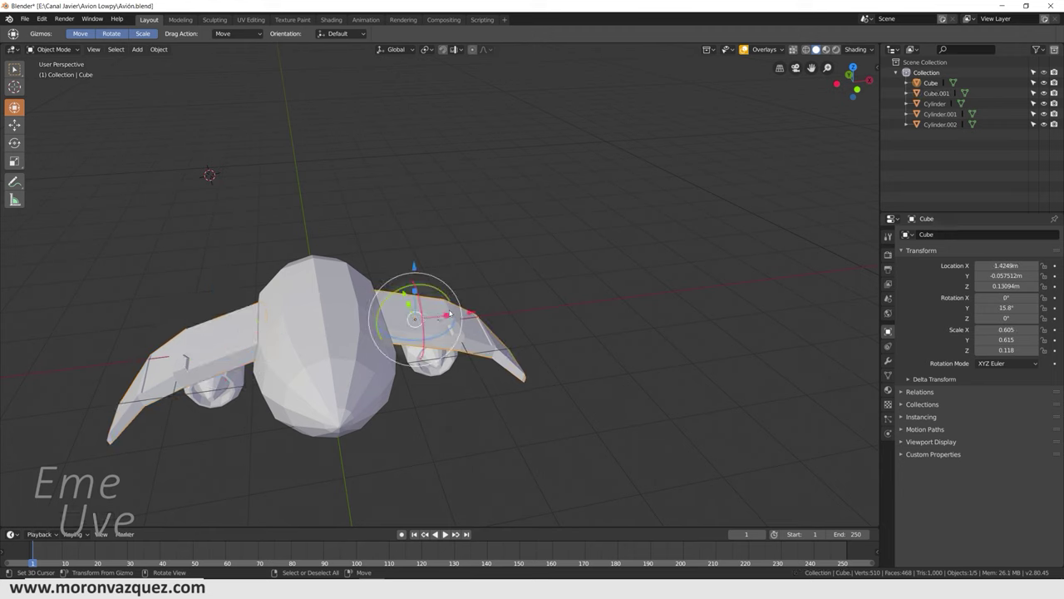
Step: Duplicate the original wing as Cube.002 and slide it out along X to 7.0594 m
key(shift+d)
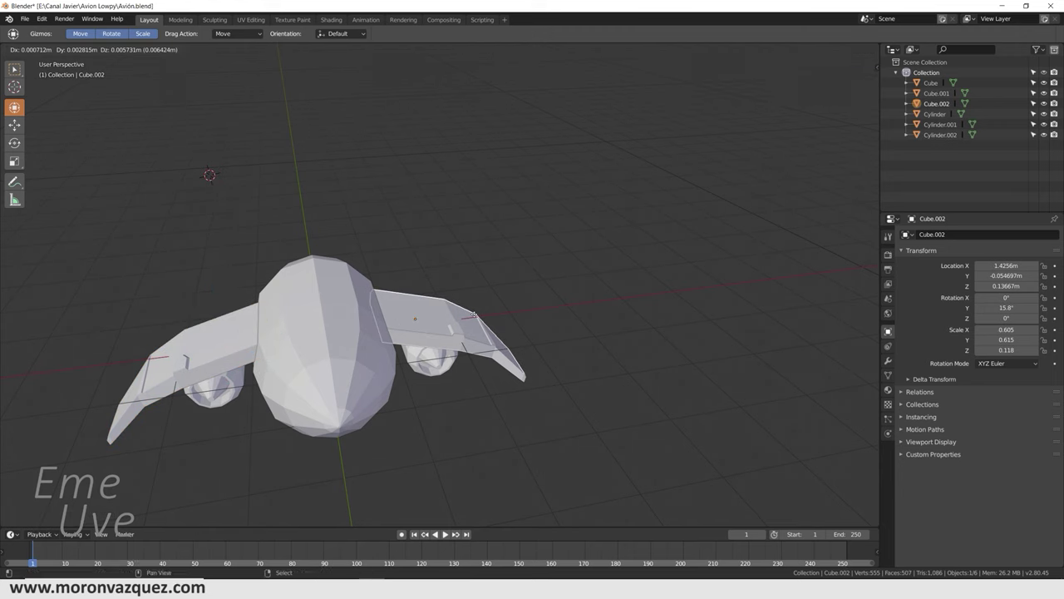
right_click(475, 317)
drag(474, 318, 756, 277)
shift+middle_drag(756, 277, 425, 276)
drag(425, 275, 461, 283)
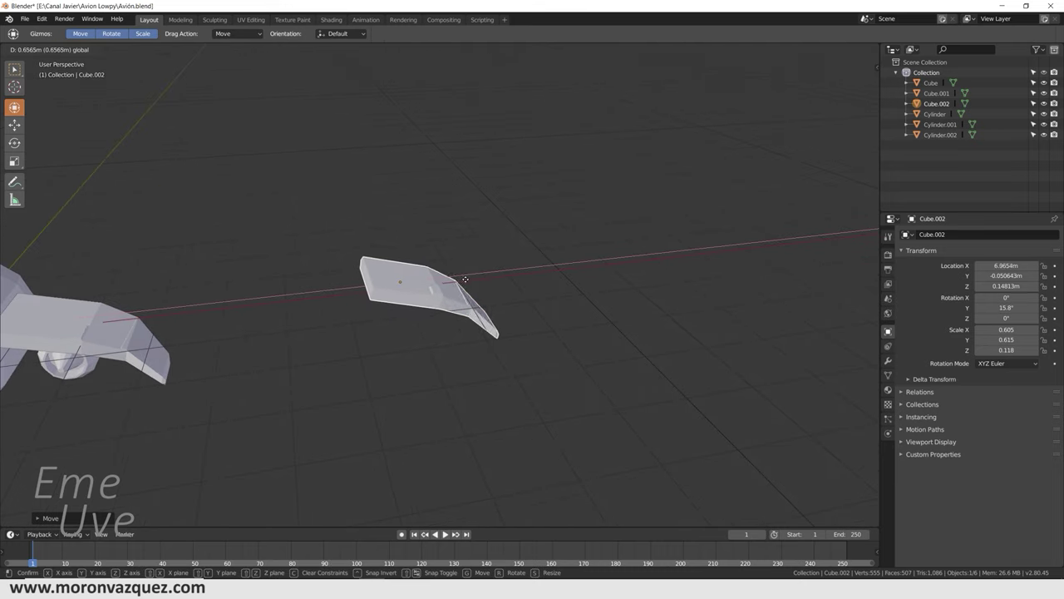
middle_drag(516, 278, 497, 279)
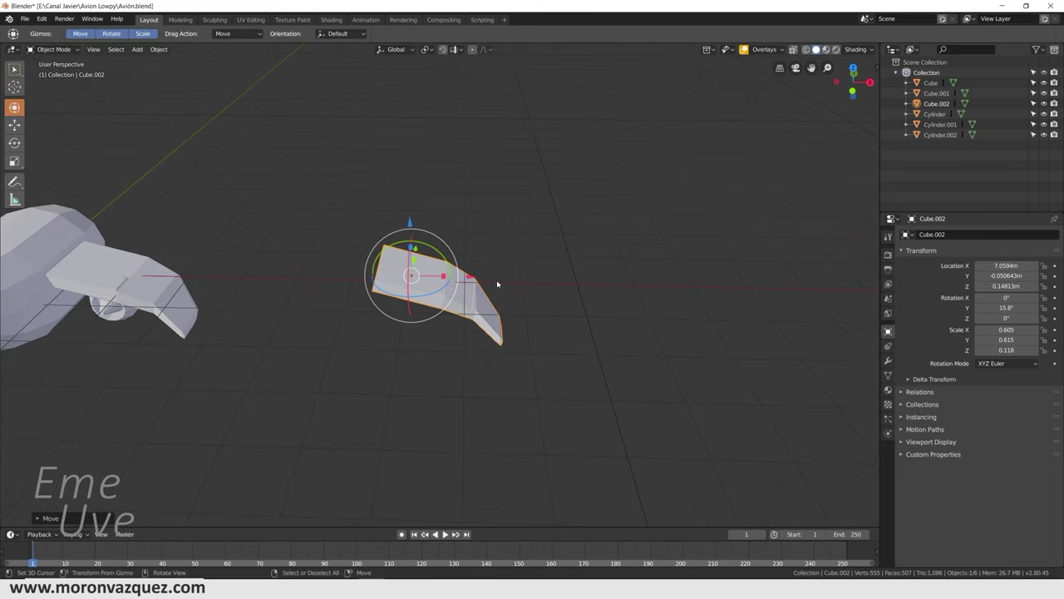
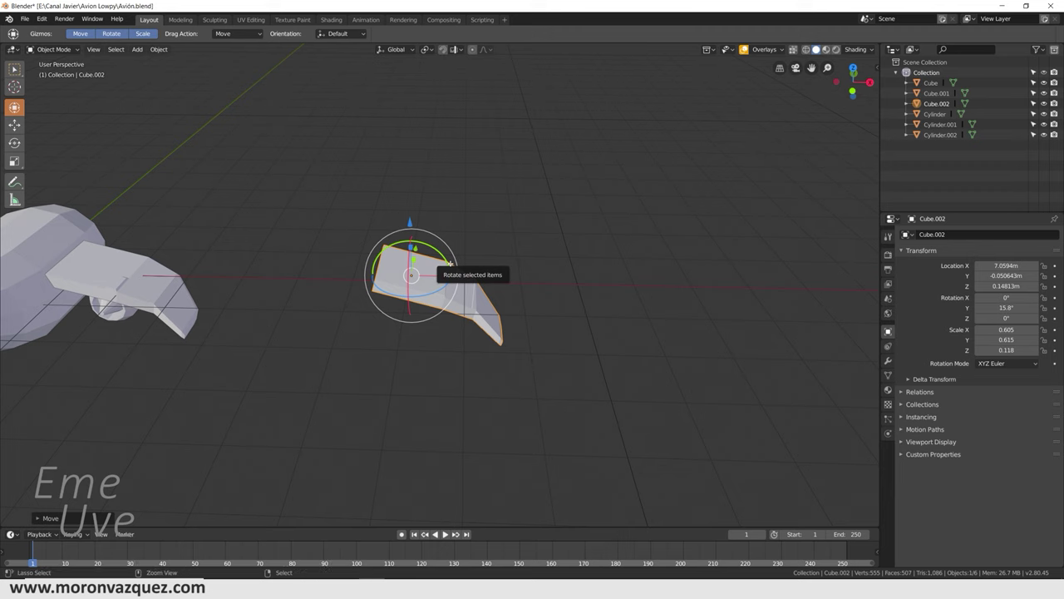
Step: Try mirroring Cube.002 along X and then Y with Ctrl+M, undoing each flip
key(ctrl+m)
key(x)
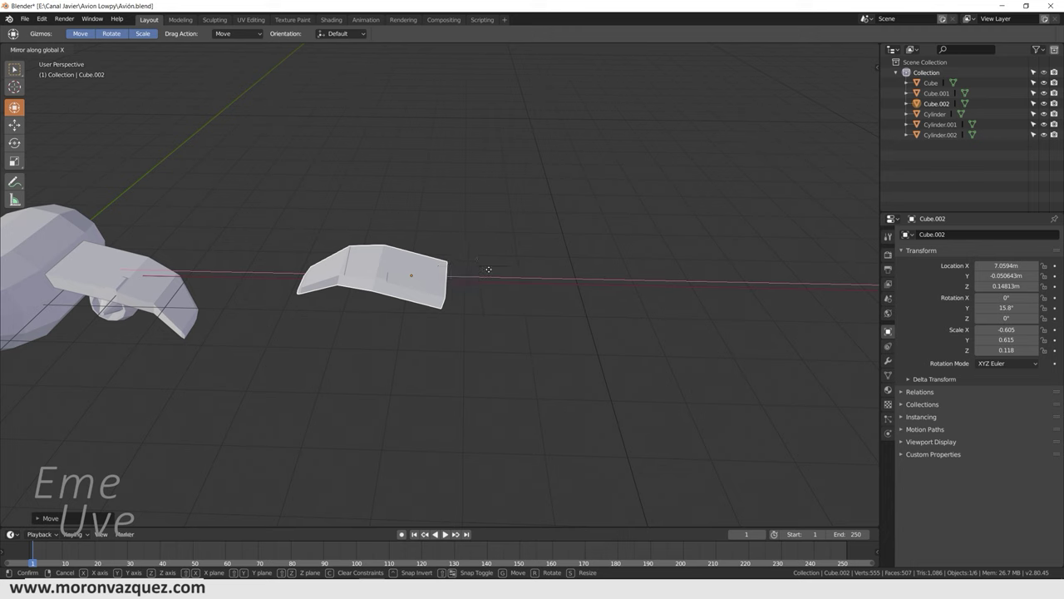
click(492, 237)
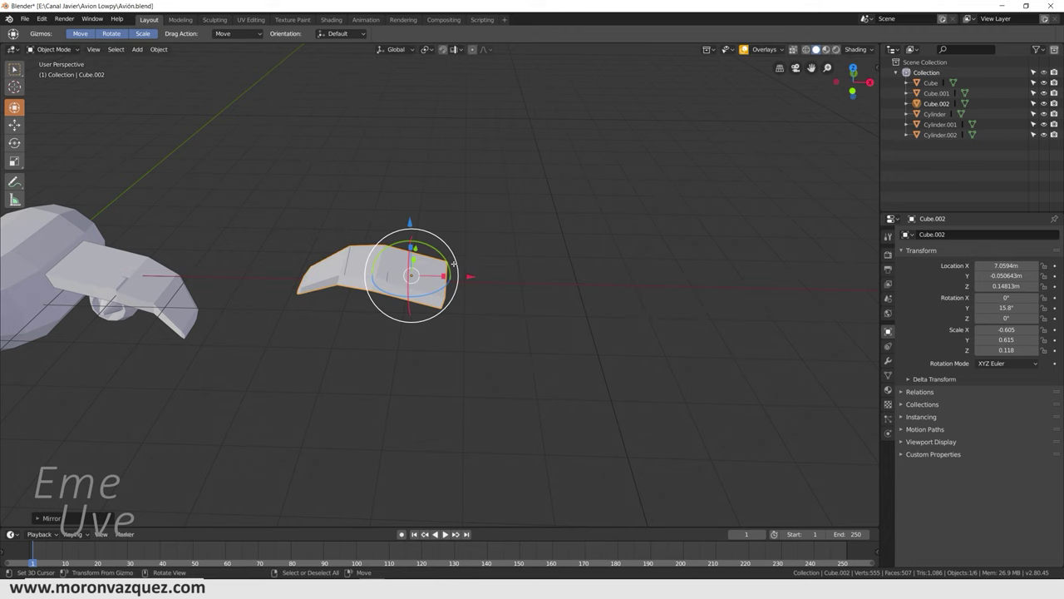
key(ctrl+z)
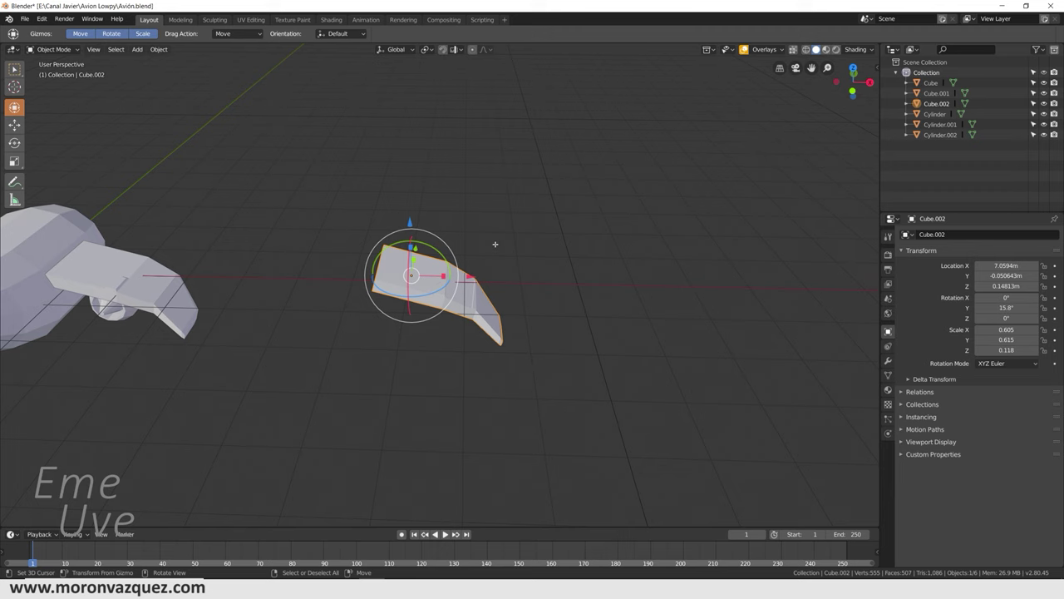
key(ctrl+m)
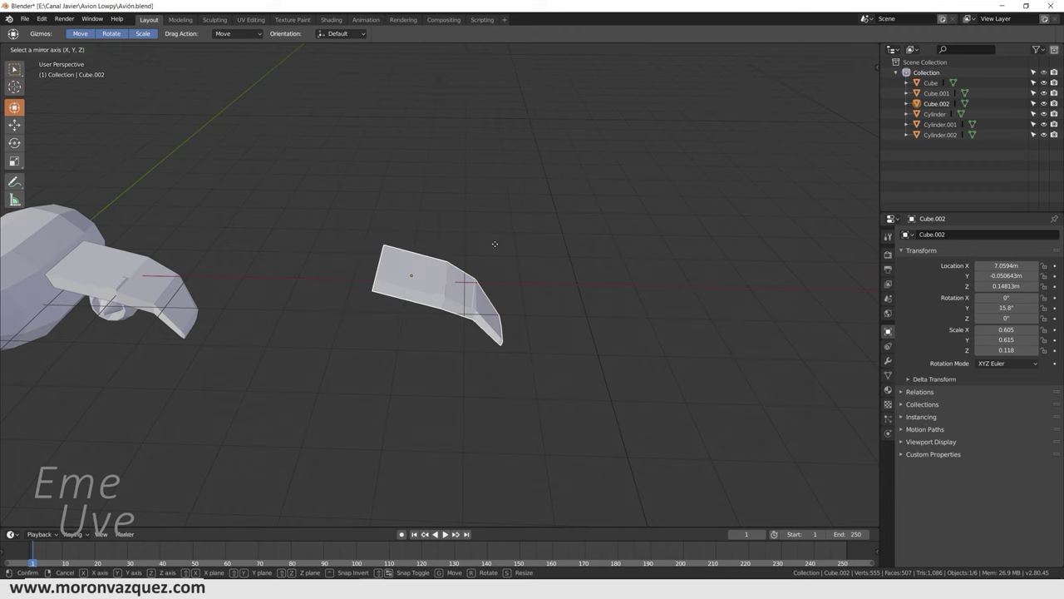
key(y)
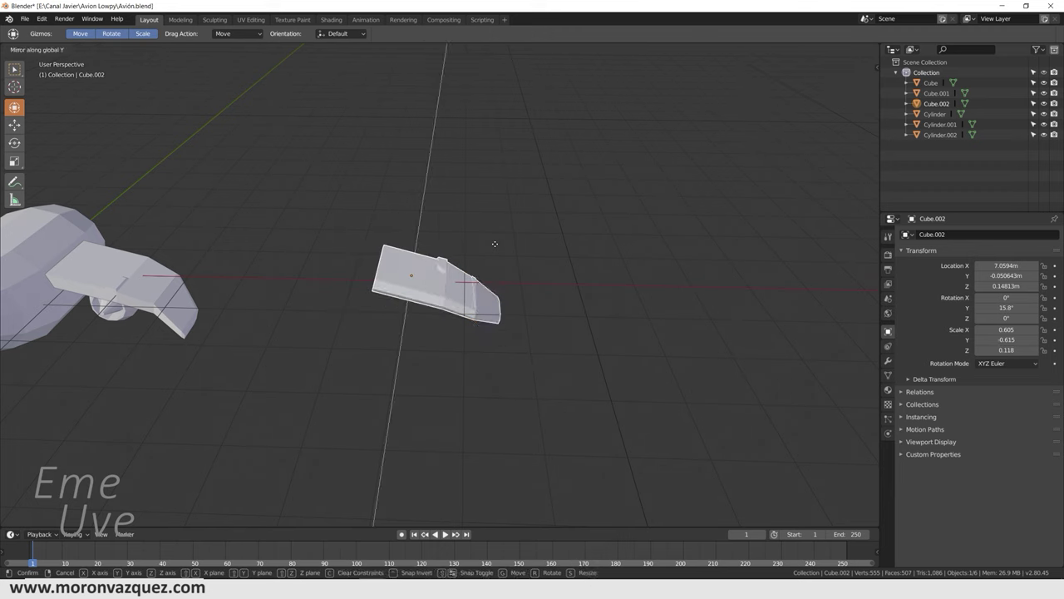
click(494, 244)
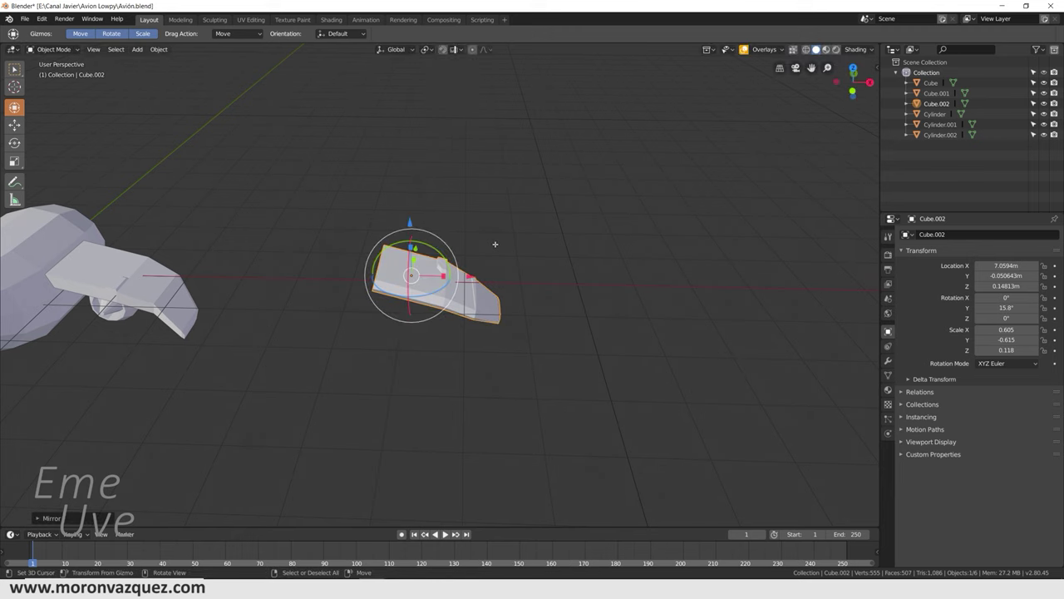
key(ctrl+z)
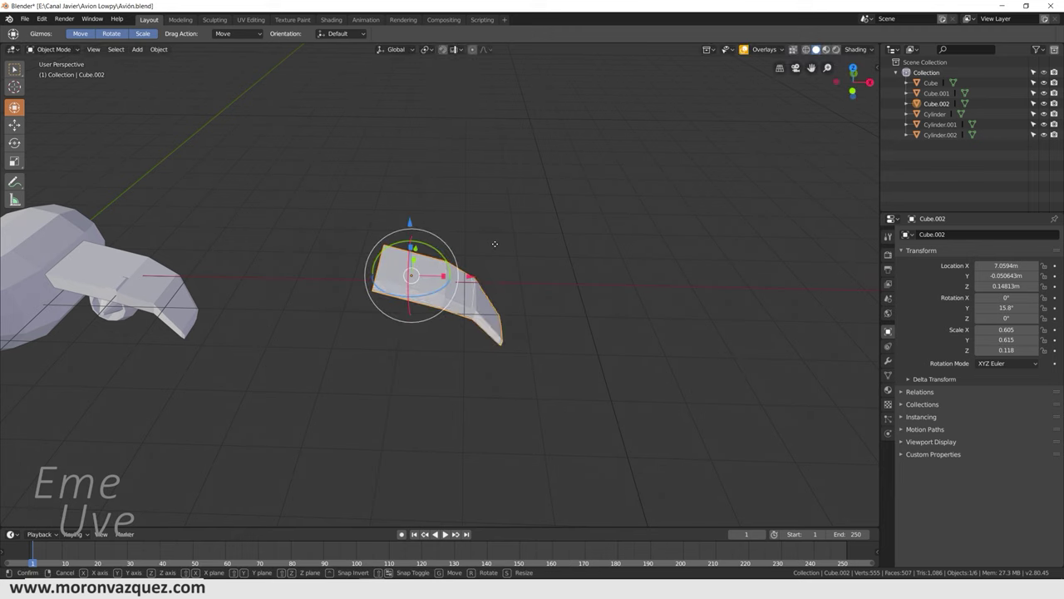
Step: Mirror Cube.002 along Z, then delete the piece
key(ctrl+m)
key(z)
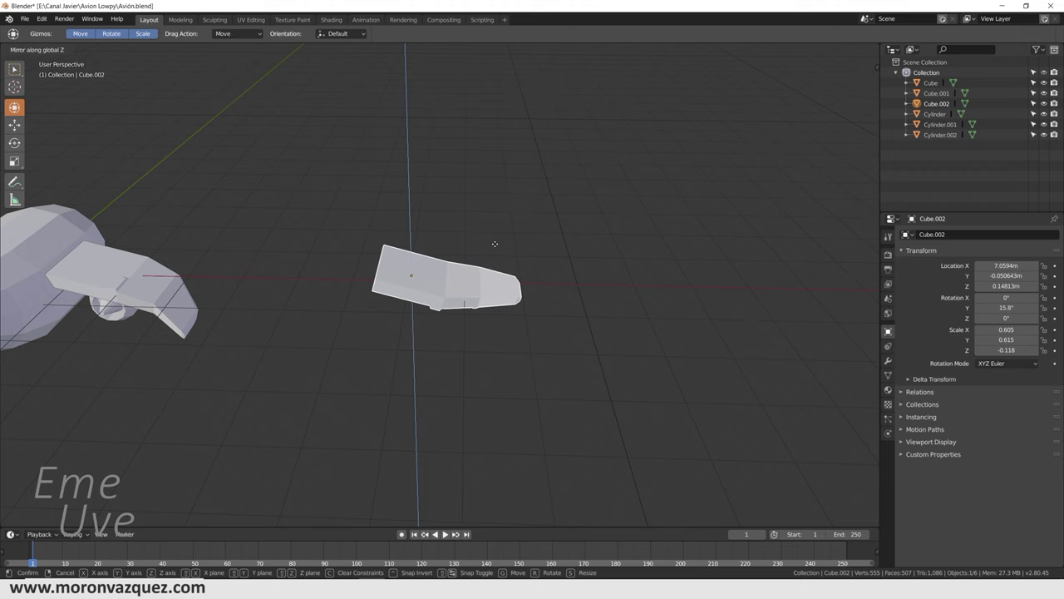
click(495, 244)
mouse_move(524, 288)
middle_down()
mouse_move(549, 209)
mouse_move(547, 281)
mouse_move(523, 277)
middle_up()
key(Delete)
mouse_move(285, 252)
middle_down()
mouse_move(637, 225)
mouse_move(559, 258)
mouse_move(566, 233)
mouse_move(670, 214)
mouse_move(691, 233)
mouse_move(689, 221)
mouse_move(625, 257)
mouse_move(530, 247)
mouse_move(503, 232)
mouse_move(601, 242)
mouse_move(674, 231)
mouse_move(657, 254)
mouse_move(582, 241)
middle_up()
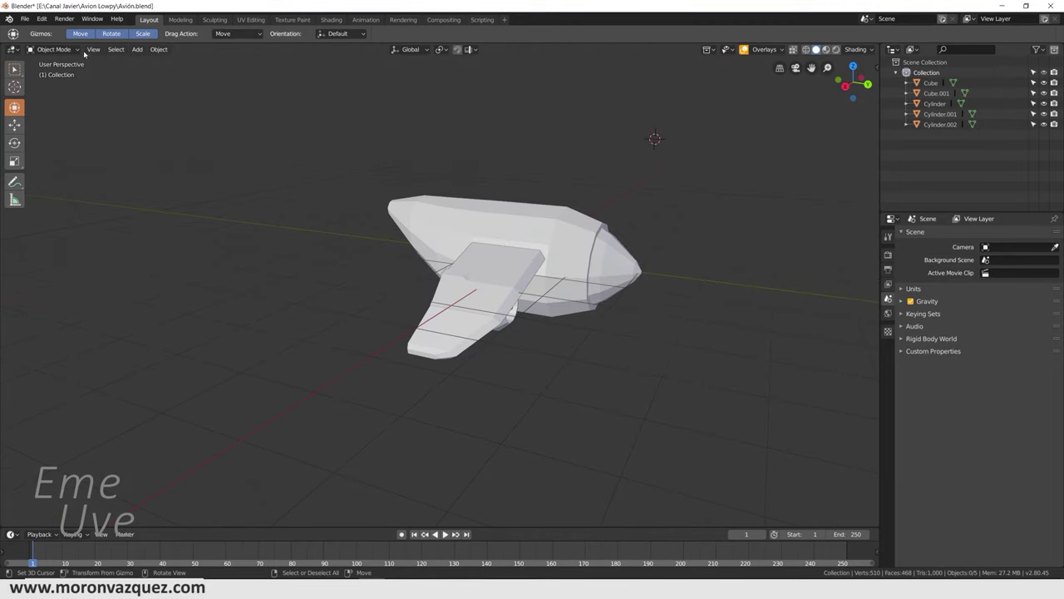
Step: Save the file and select the wing
click(28, 20)
mouse_move(38, 30)
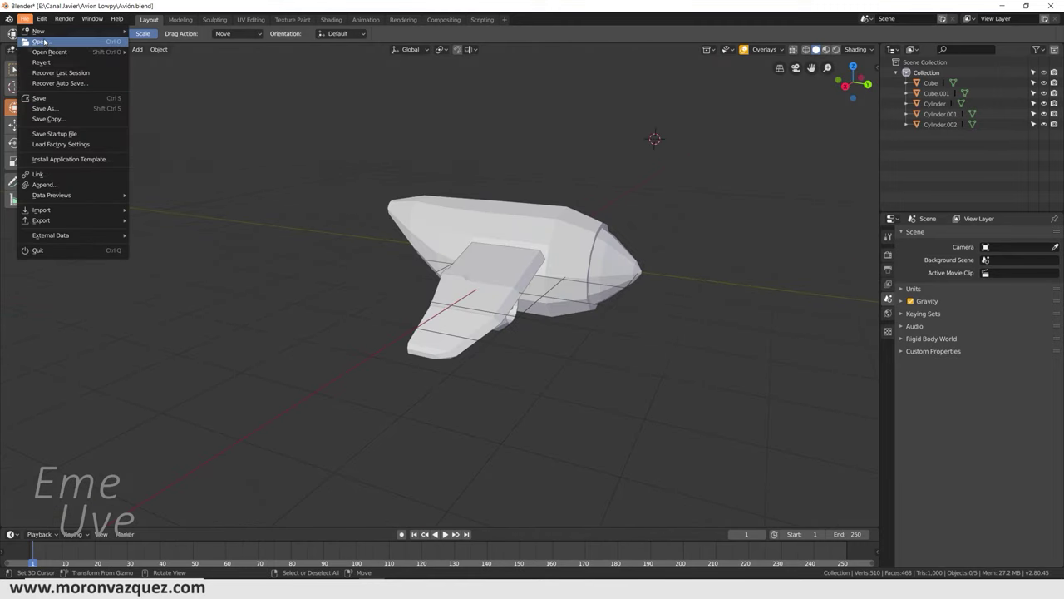
click(42, 99)
mouse_move(480, 226)
middle_down()
mouse_move(546, 254)
mouse_move(551, 247)
middle_up()
click(456, 237)
mouse_move(456, 237)
middle_down()
mouse_move(544, 247)
mouse_move(512, 246)
middle_up()
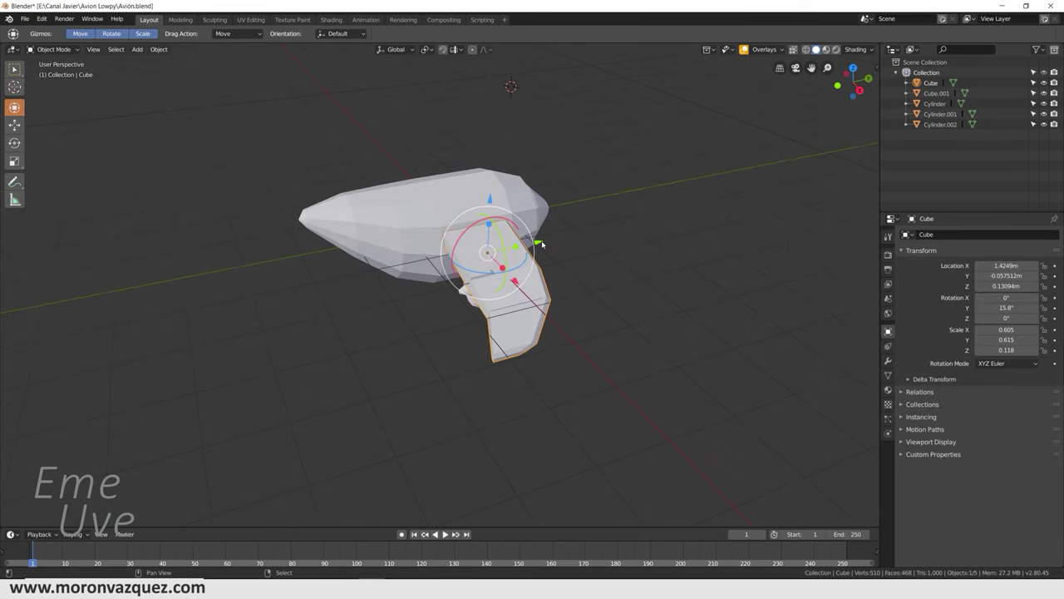
Step: Duplicate the wing and offset the copy along Y
key(shift+d)
key(Escape)
key(g)
key(y)
click(386, 256)
mouse_move(494, 337)
middle_down()
mouse_move(537, 321)
mouse_move(512, 335)
middle_up()
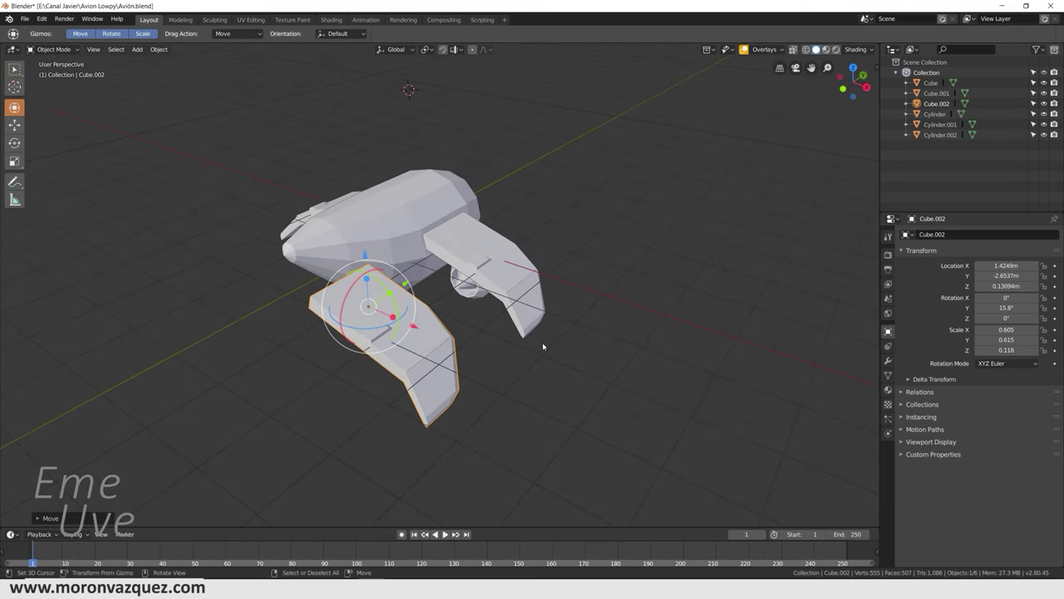
Step: Shrink the copy to about 0.127 × 0.129 × 0.025 and adjust its height at the nose
key(s)
click(404, 314)
key(g)
key(z)
click(350, 226)
middle_drag(351, 226, 448, 188)
key(g)
key(z)
click(449, 204)
Step: Move Cube.002 along X to place it at the nose
key(g)
key(x)
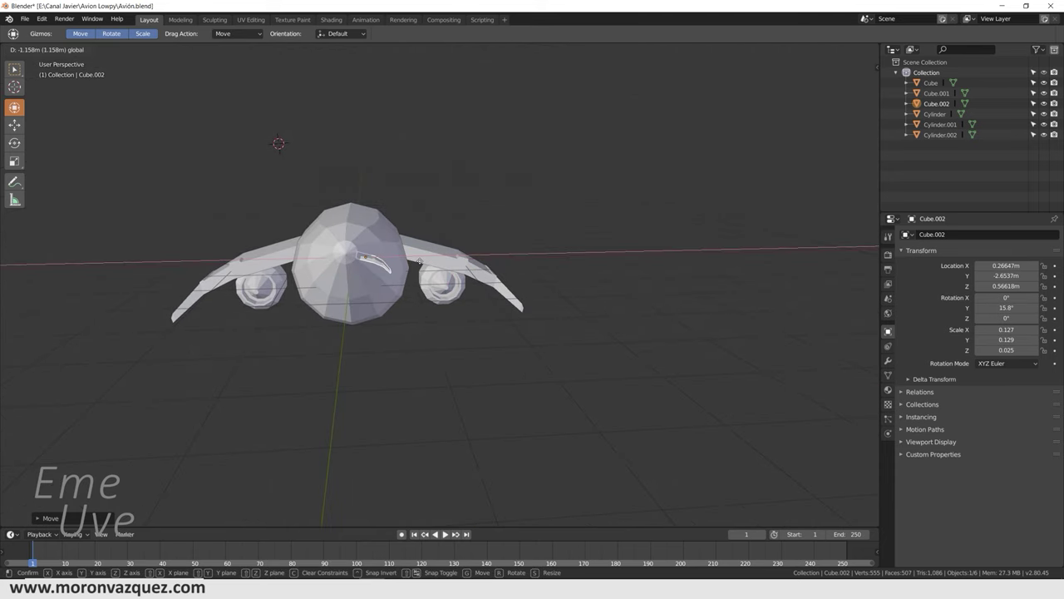
click(419, 261)
mouse_move(419, 261)
middle_down()
mouse_move(352, 290)
mouse_move(402, 315)
middle_up()
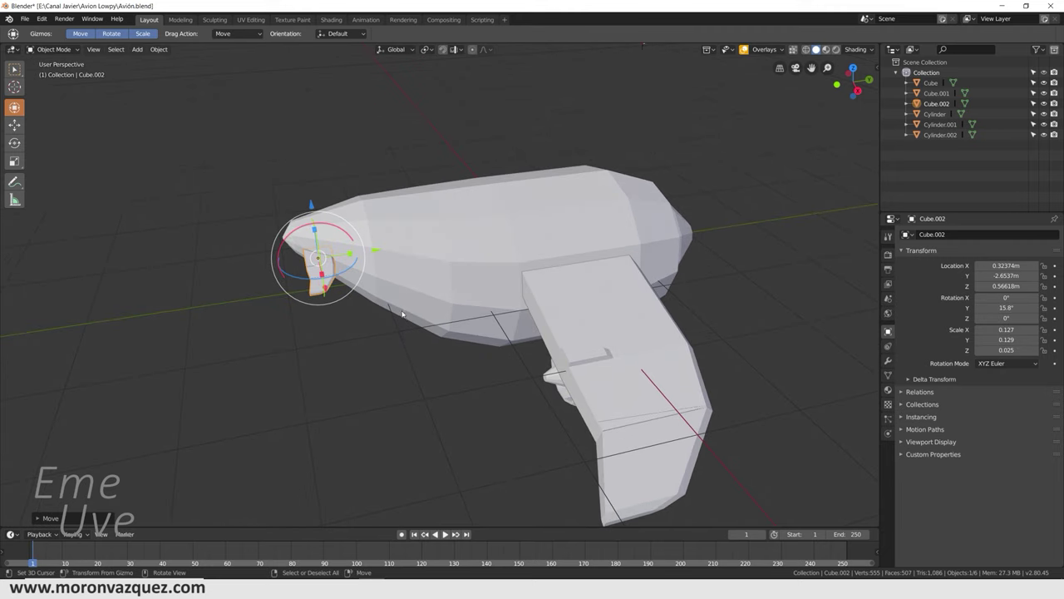
scroll(403, 314, up, 2)
scroll(402, 314, up, 1)
Step: Enlarge Cube.002 to 0.176 × 0.178 × 0.034 and shift it along Y
key(s)
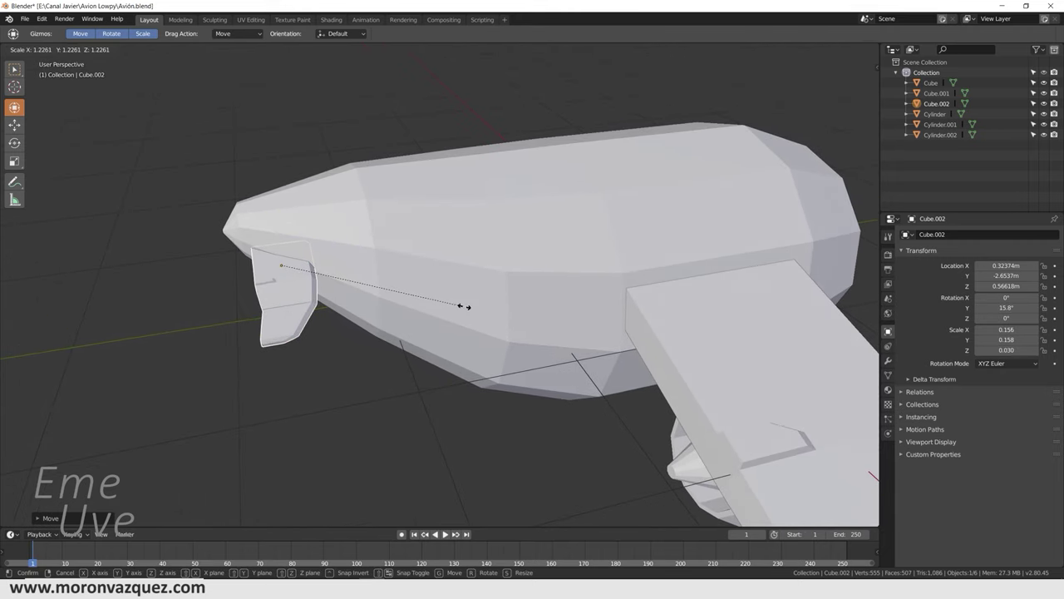
click(488, 309)
middle_drag(487, 309, 343, 256)
key(g)
key(y)
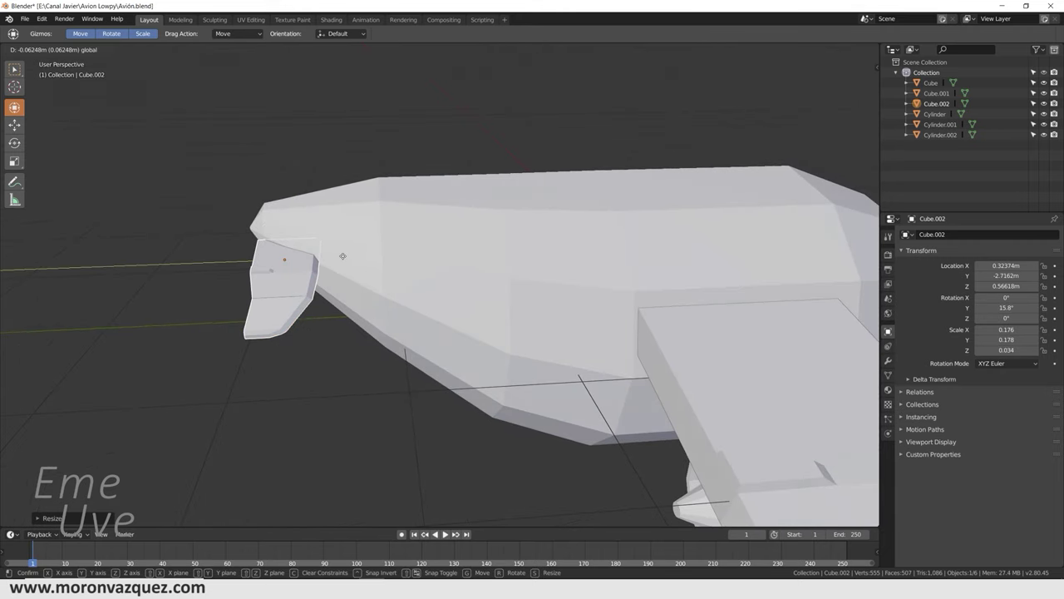
click(374, 262)
key(ctrl+z)
key(ctrl+z)
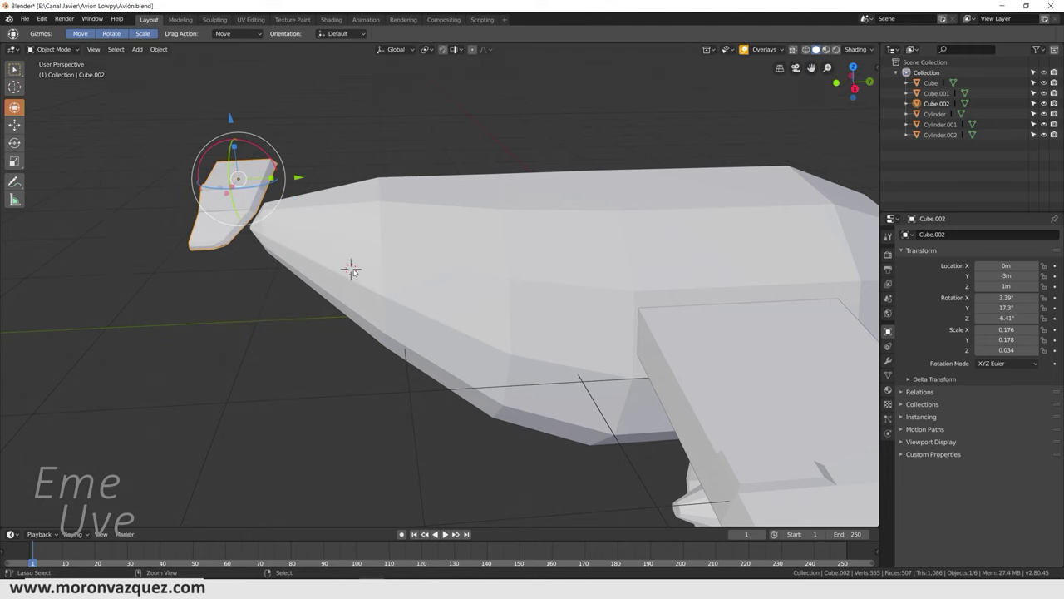
key(ctrl+shift+z)
Step: Rotate Cube.002 to −19.4°, 6.75°, −27.4° against the nose and duplicate it
middle_drag(362, 287, 387, 294)
drag(314, 289, 300, 288)
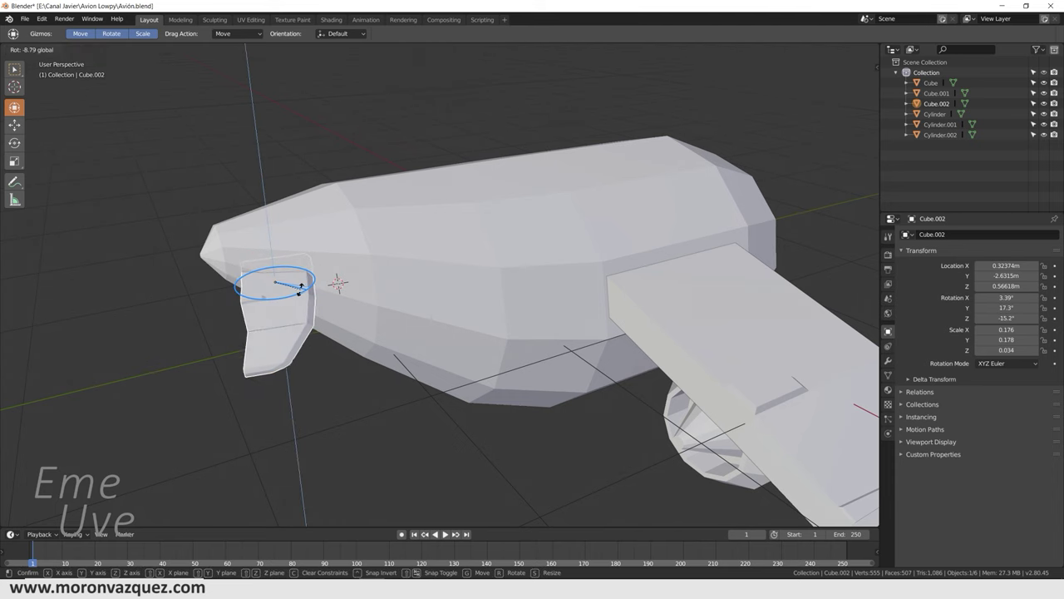
mouse_move(278, 244)
mouse_down()
mouse_move(259, 247)
mouse_move(268, 232)
mouse_up()
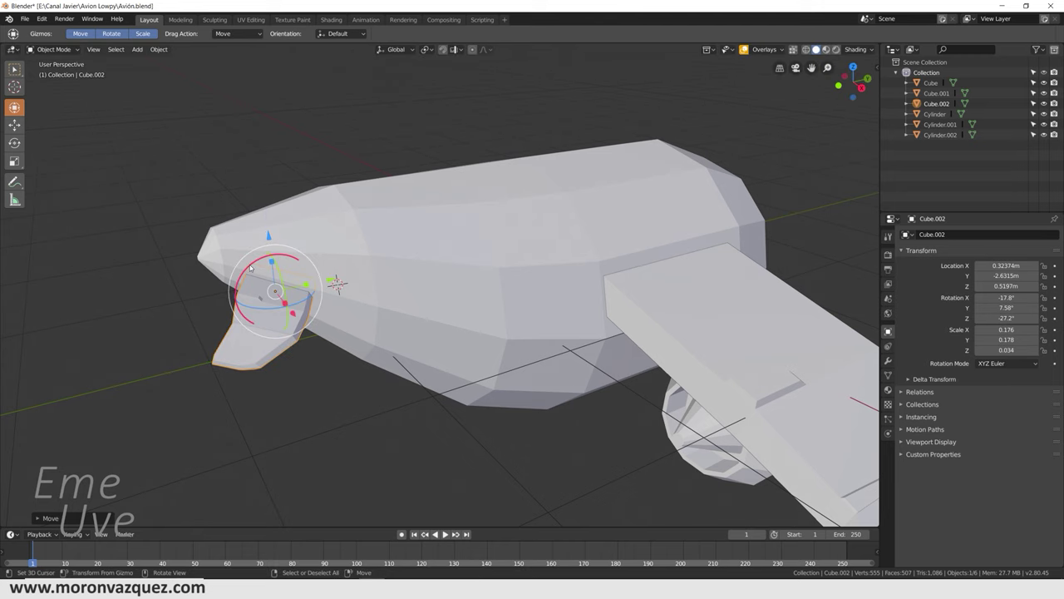
drag(249, 268, 258, 259)
mouse_move(257, 260)
middle_down()
mouse_move(385, 350)
mouse_move(552, 178)
middle_up()
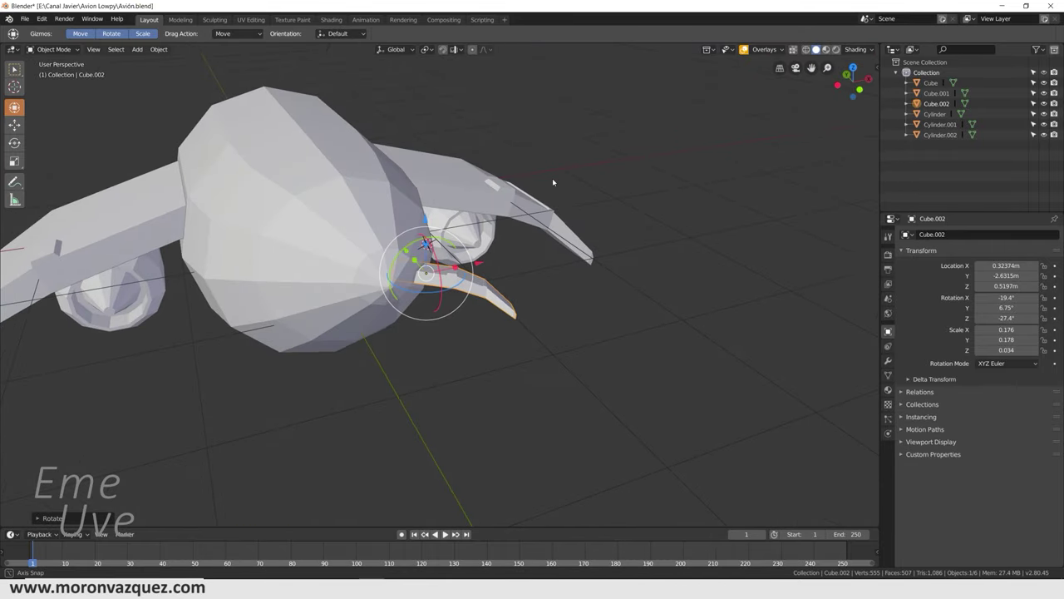
scroll(187, 241, down, 3)
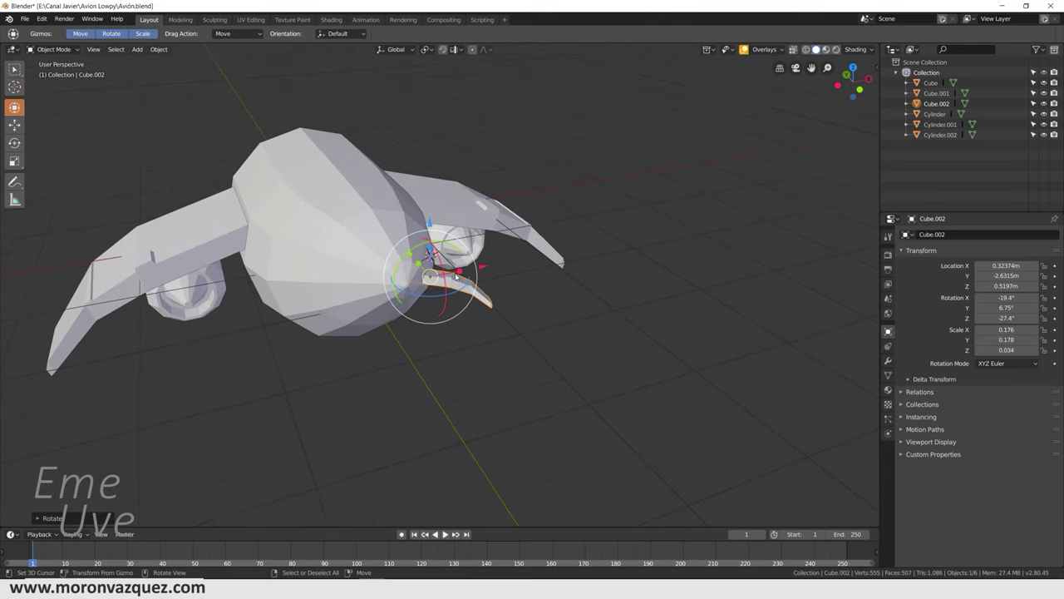
scroll(455, 276, up, 2)
scroll(192, 244, down, 2)
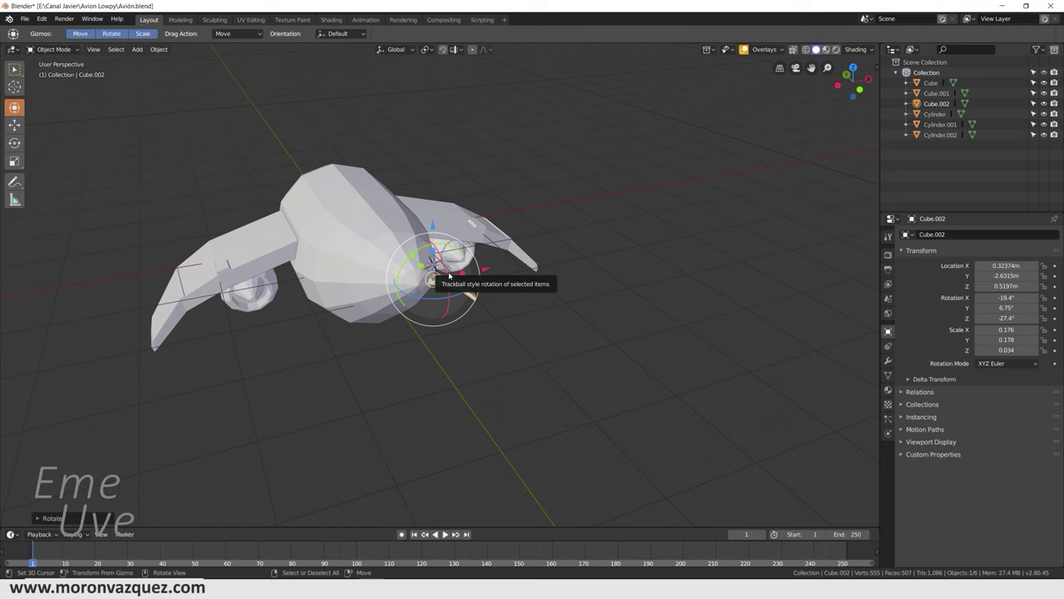
key(shift+d)
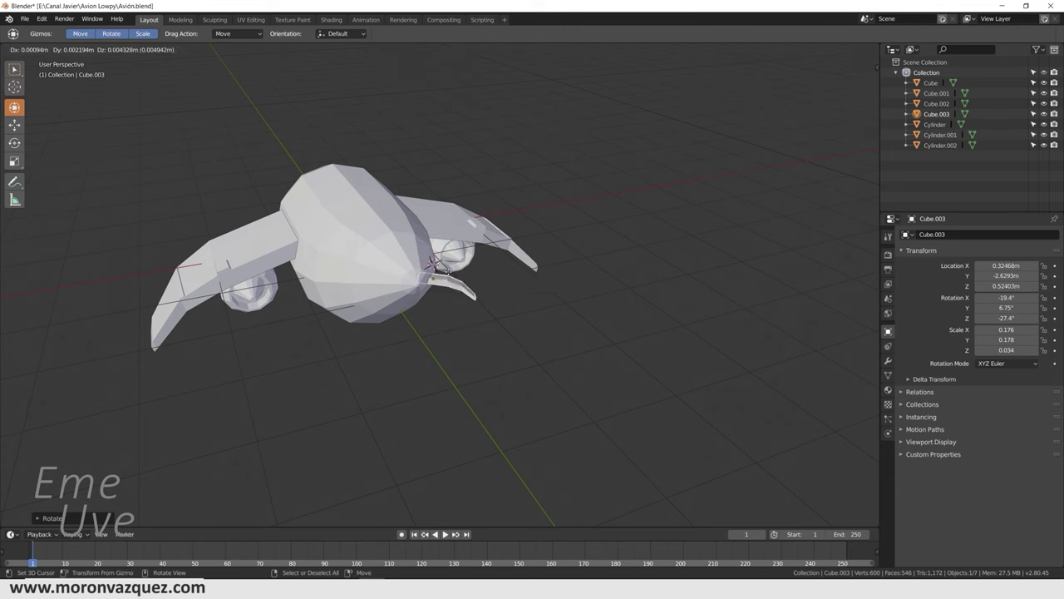
Step: Discard the stray duplicate of the nose fin
key(x)
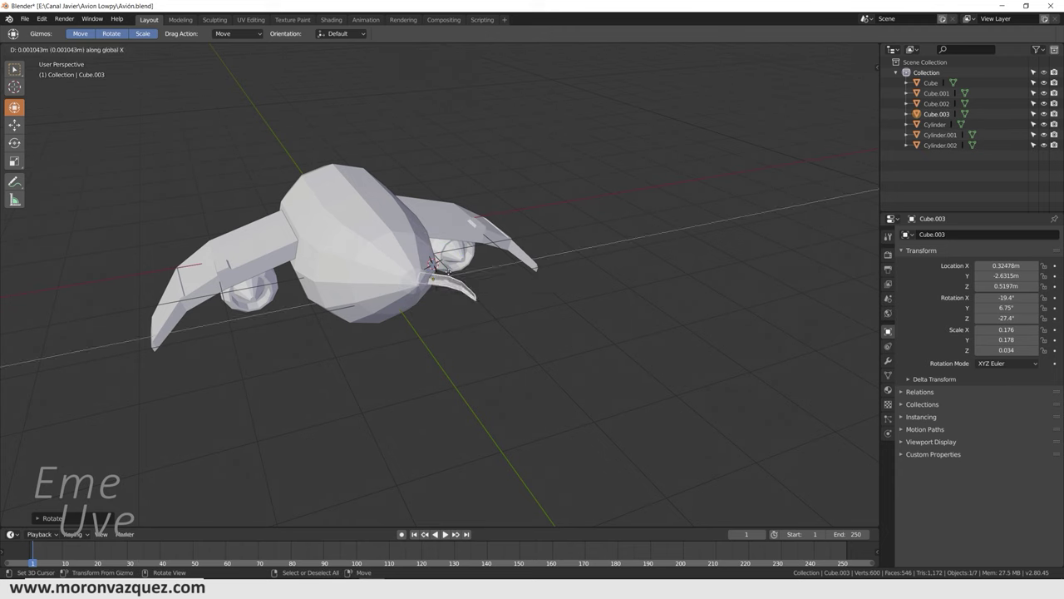
click(448, 270)
drag(495, 273, 528, 264)
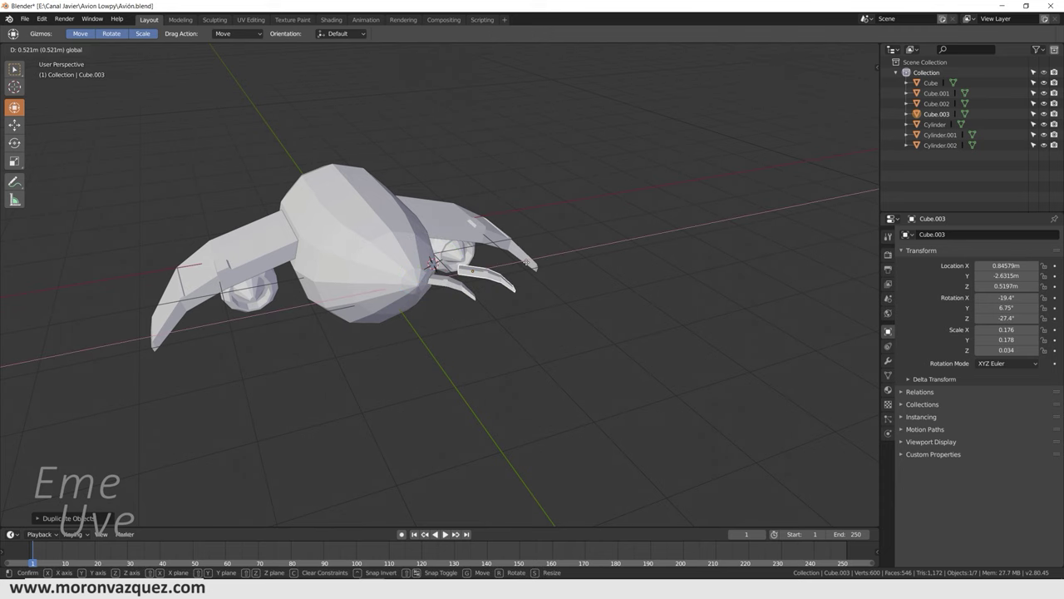
key(Delete)
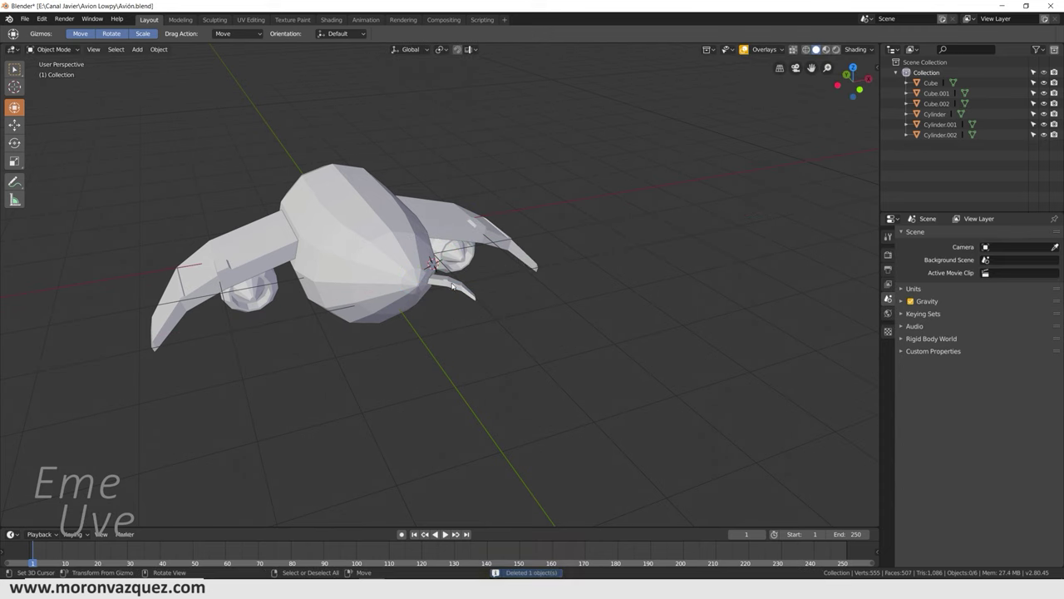
Step: Duplicate the nose fin in place and mirror the copy along X
click(453, 286)
key(shift+d)
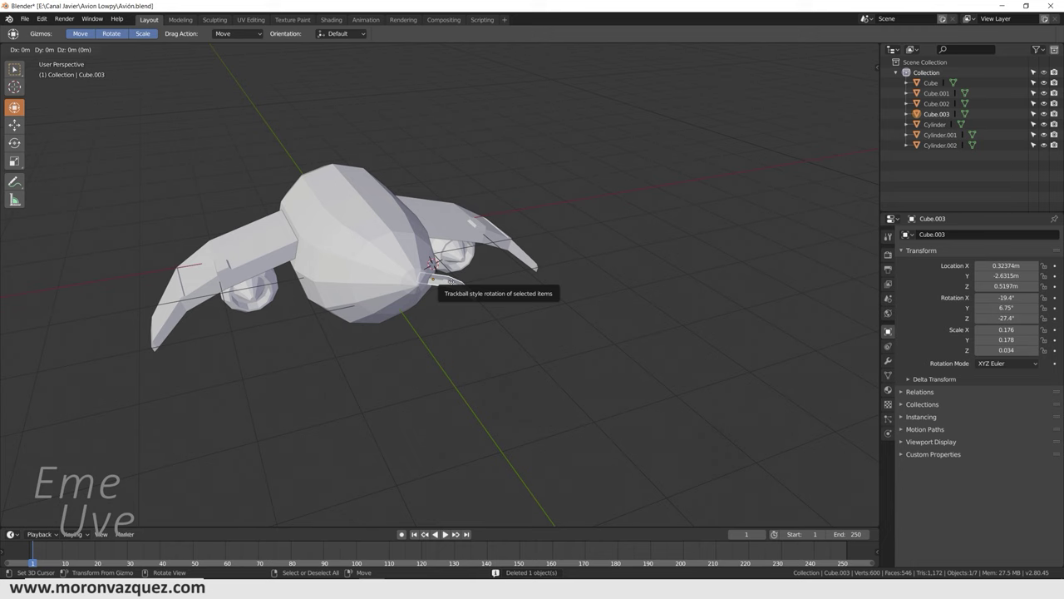
click(451, 283)
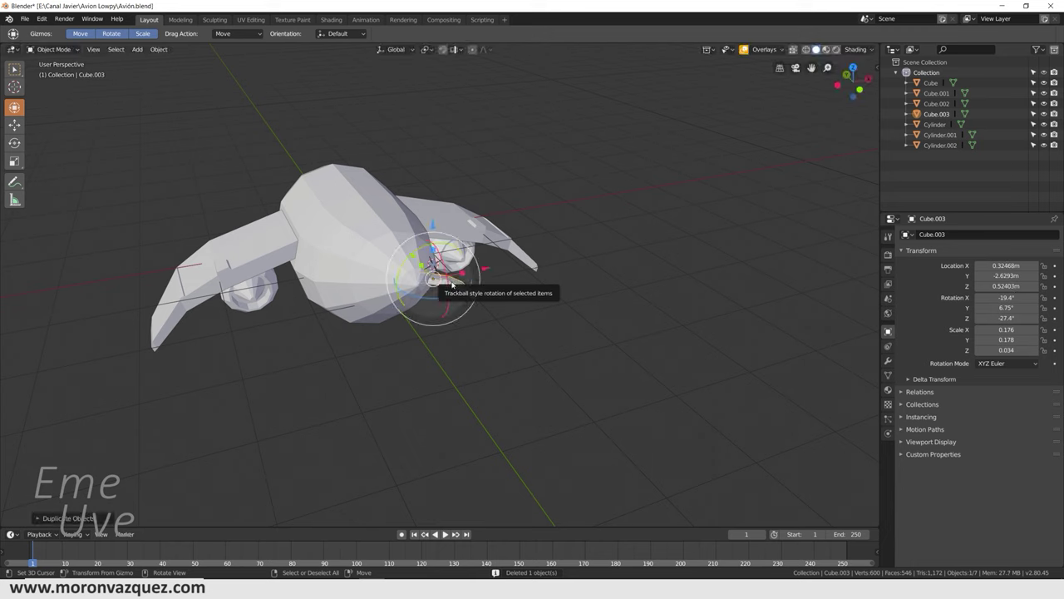
key(ctrl)
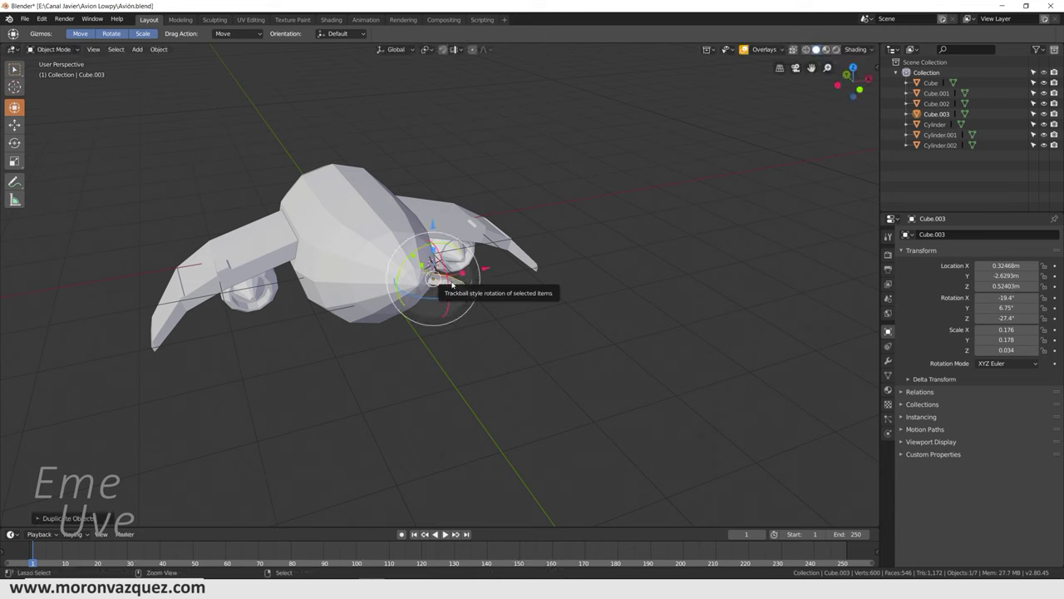
key(ctrl+m)
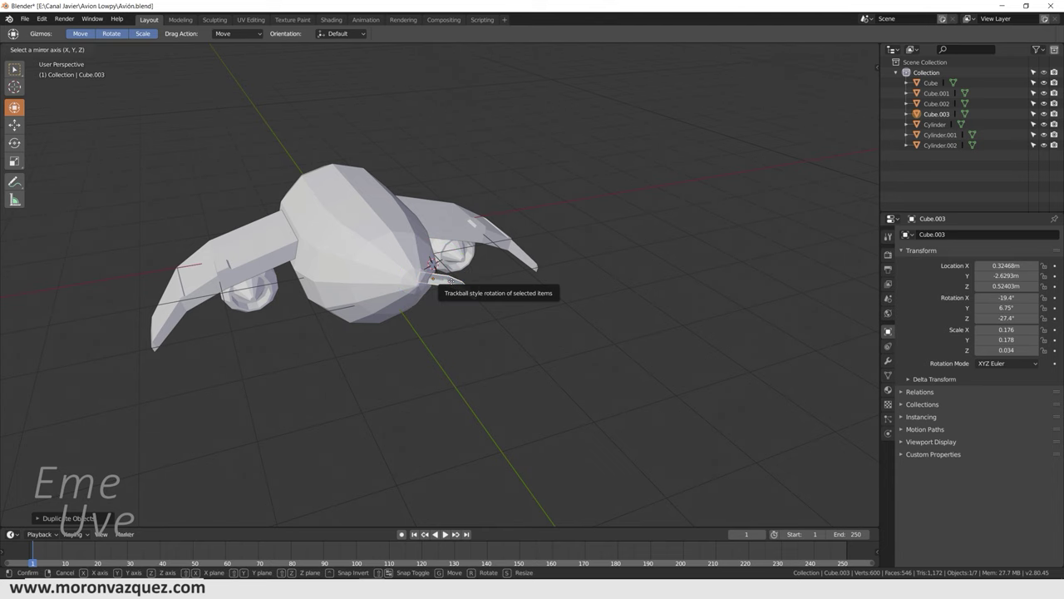
key(x)
key(Return)
Step: Move the mirrored fin to the nose's opposite side and turn it to 28.2° around Z
key(g)
key(x)
click(433, 293)
scroll(433, 293, up, 4)
mouse_move(433, 293)
middle_down()
mouse_move(459, 312)
mouse_move(376, 341)
middle_up()
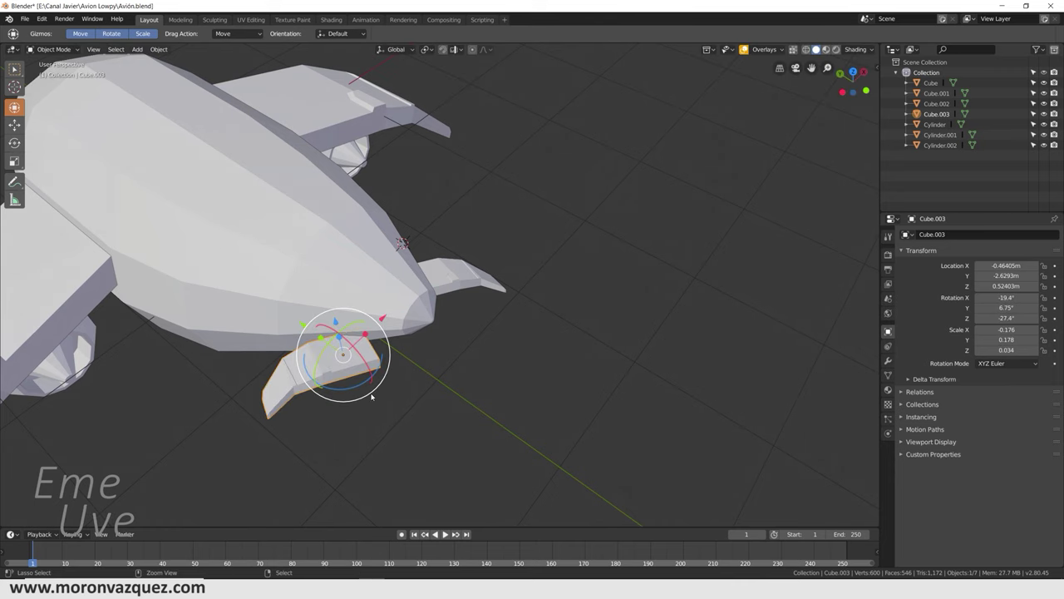
drag(344, 389, 428, 375)
middle_drag(428, 375, 375, 247)
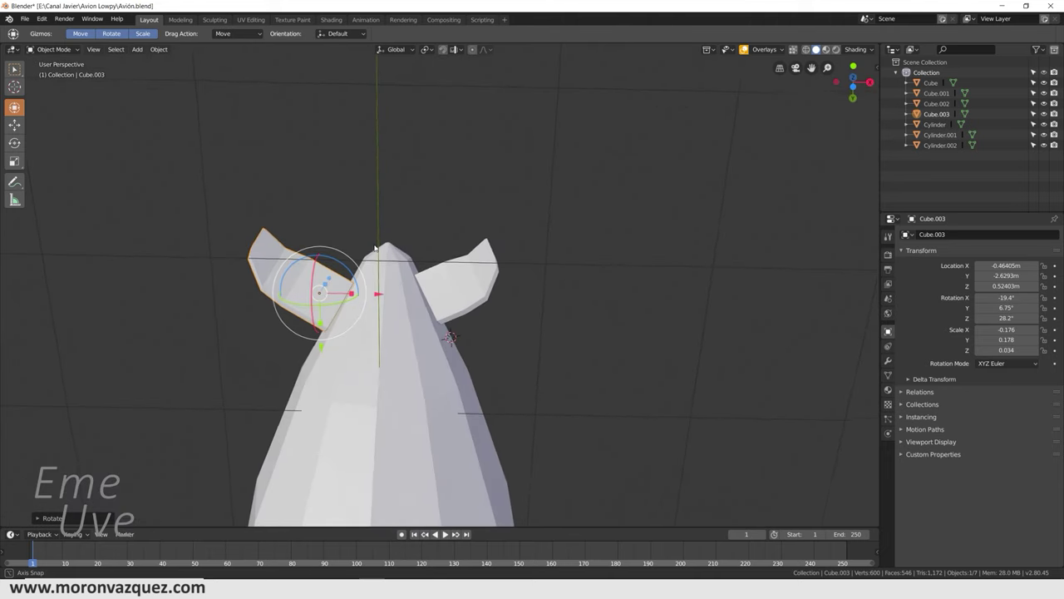
drag(351, 293, 366, 293)
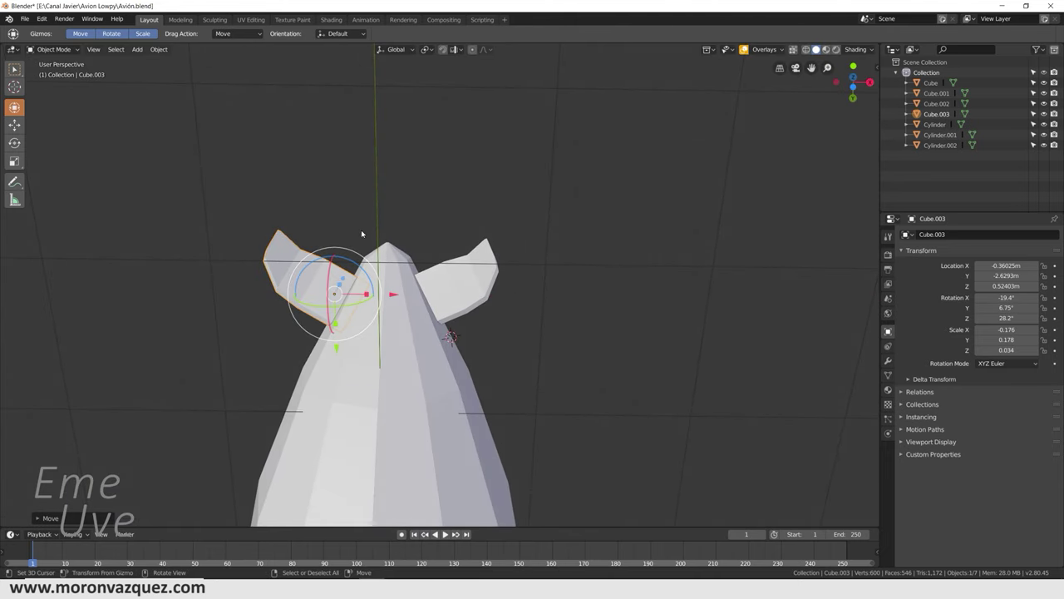
drag(336, 355, 340, 340)
key(KP_1)
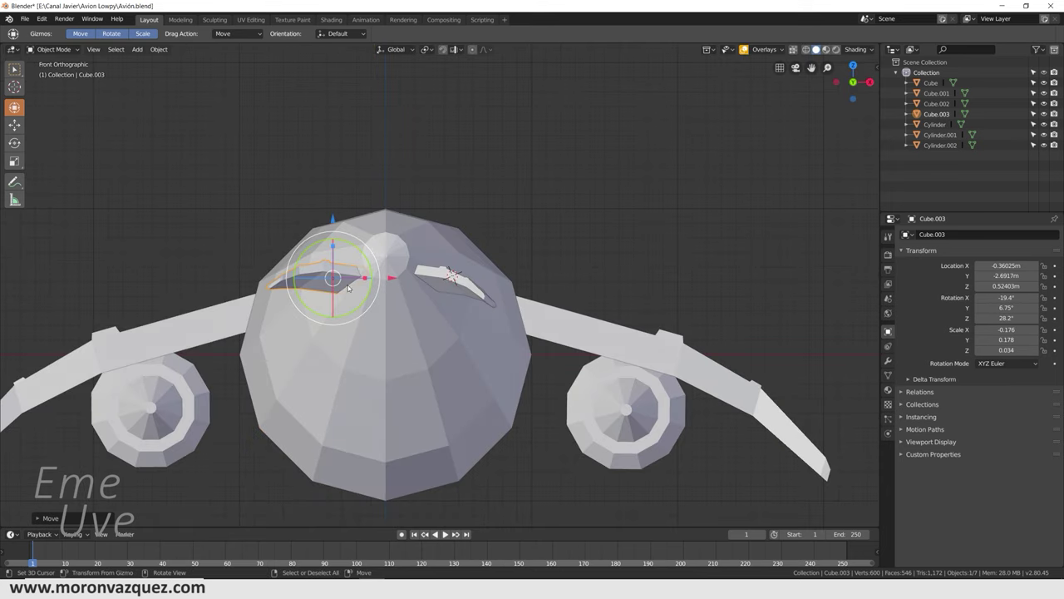
Step: Raise the mirrored fin and tilt it to −24.4°, −2.47°, 28.1°
drag(337, 227, 336, 218)
mouse_move(336, 218)
middle_down()
mouse_move(335, 230)
mouse_move(369, 249)
mouse_move(358, 251)
middle_up()
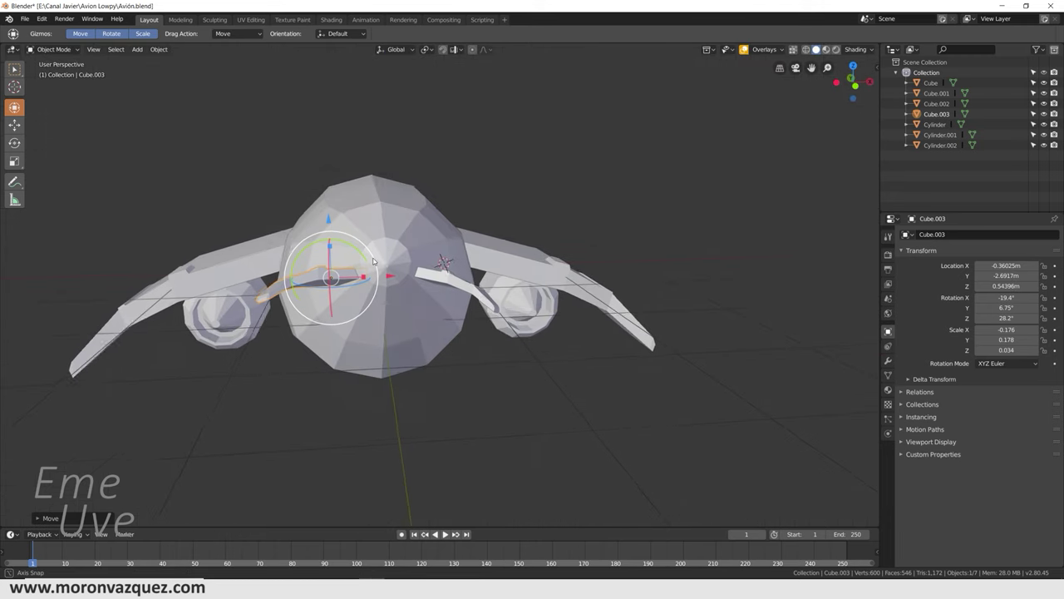
click(330, 229)
drag(341, 243, 356, 247)
click(356, 248)
middle_drag(356, 247, 383, 177)
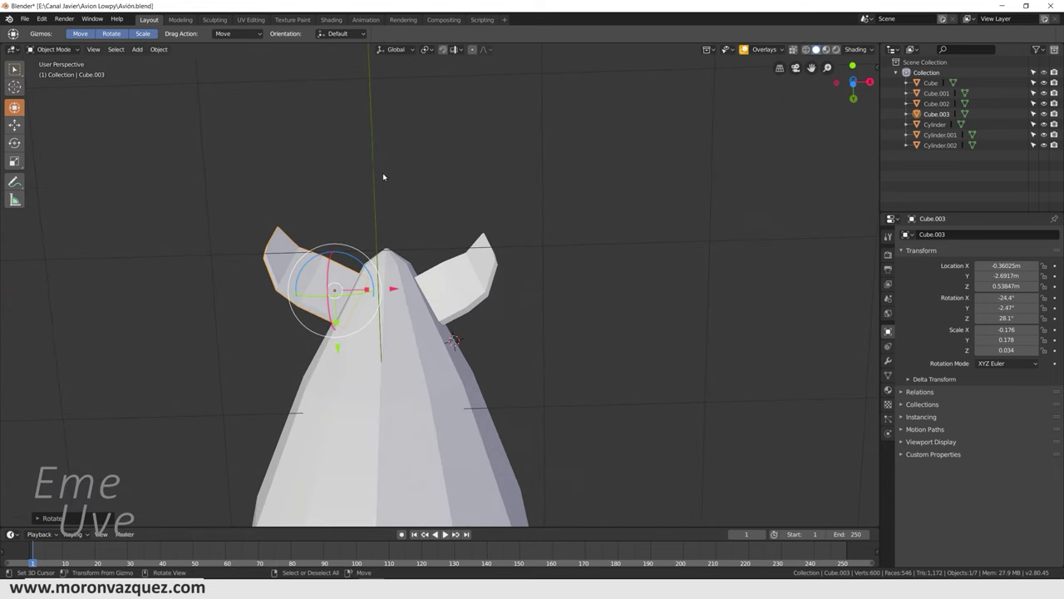
Step: Nudge the mirrored fin along Y and X to X −0.317 m
drag(341, 353, 342, 358)
drag(389, 296, 401, 293)
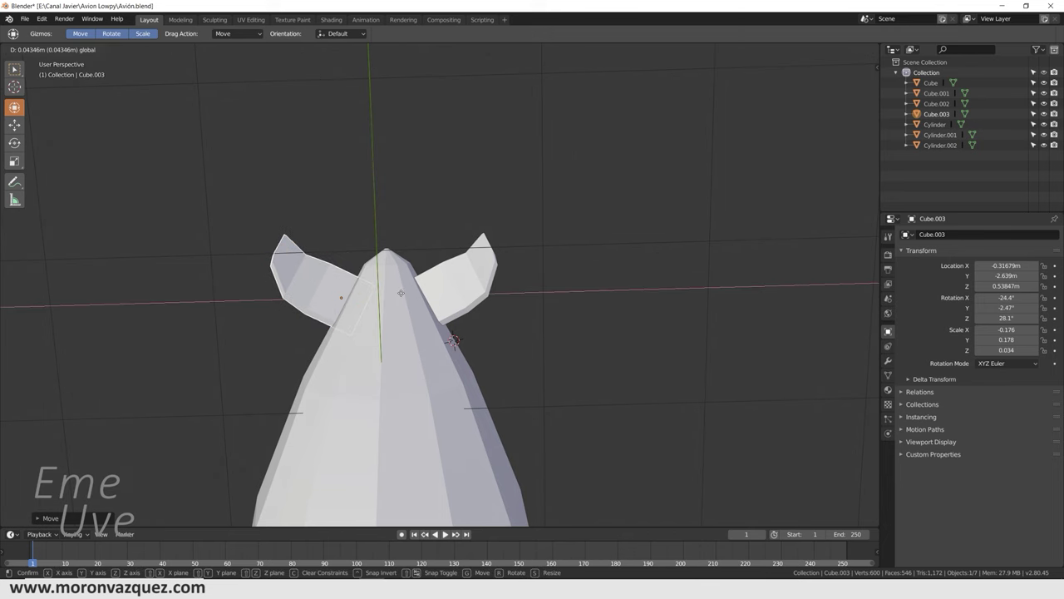
click(401, 293)
click(430, 360)
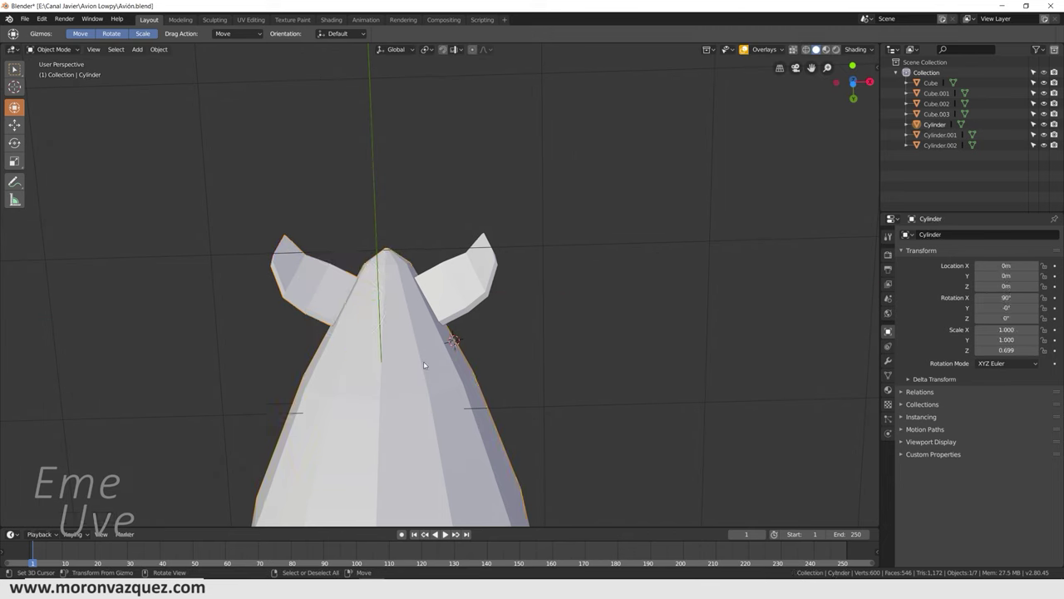
Step: Lower the mirrored fin slightly on the nose and deselect everything
mouse_move(437, 364)
middle_down()
mouse_move(512, 433)
mouse_move(508, 410)
mouse_move(508, 433)
mouse_move(433, 408)
mouse_move(494, 351)
mouse_move(606, 388)
mouse_move(471, 330)
mouse_move(472, 289)
mouse_move(374, 316)
mouse_move(215, 262)
middle_up()
scroll(375, 316, up, 1)
scroll(375, 316, up, 3)
scroll(374, 316, up, 2)
click(239, 241)
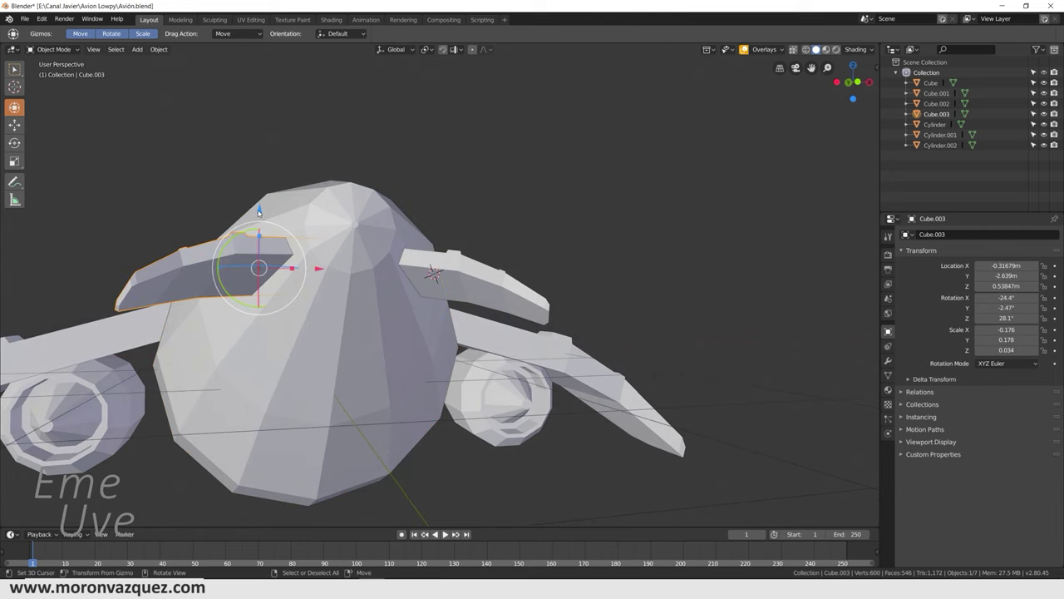
drag(258, 212, 269, 221)
mouse_move(269, 220)
middle_down()
mouse_move(401, 299)
mouse_move(310, 351)
mouse_move(504, 375)
mouse_move(452, 393)
mouse_move(451, 363)
mouse_move(443, 394)
mouse_move(457, 339)
mouse_move(429, 339)
middle_up()
scroll(401, 299, down, 2)
scroll(310, 352, up, 3)
scroll(311, 352, down, 2)
scroll(310, 351, down, 3)
click(467, 363)
Step: Save Avión.blend
scroll(452, 393, up, 3)
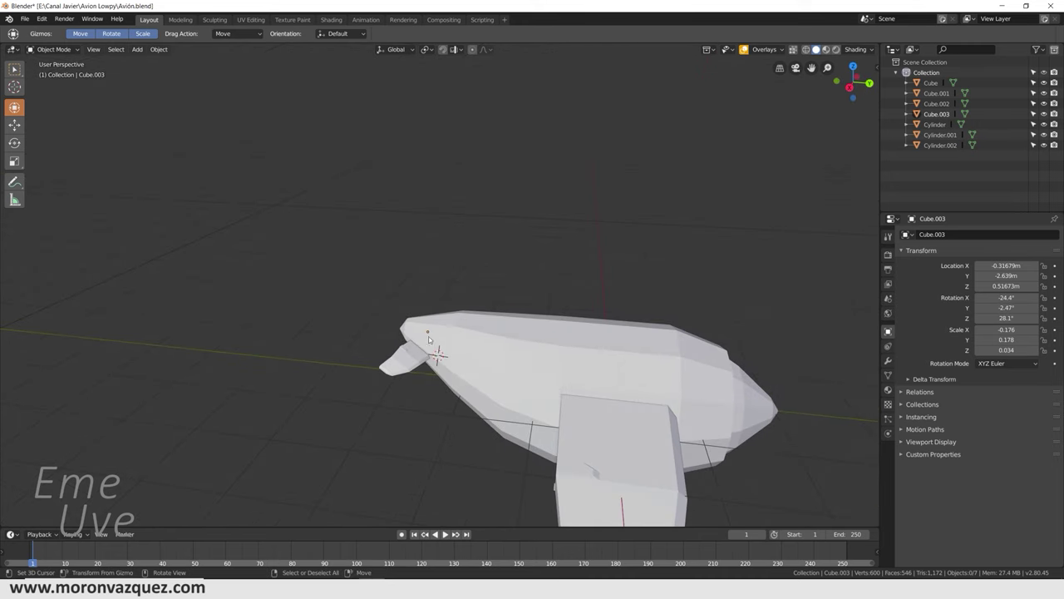
click(25, 18)
click(41, 99)
mouse_move(542, 339)
middle_down()
mouse_move(524, 359)
mouse_move(476, 362)
middle_up()
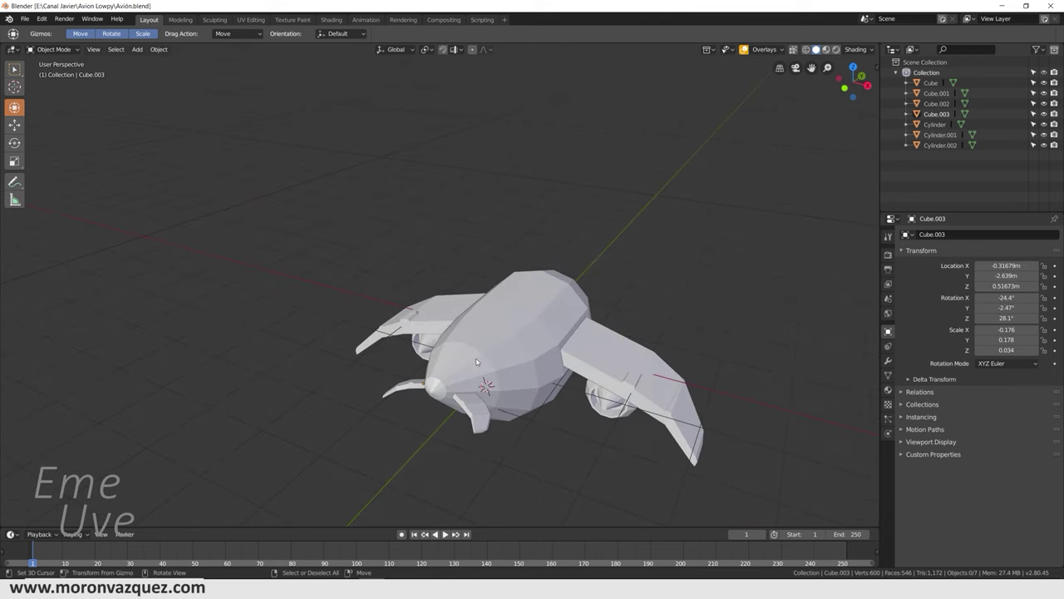
scroll(477, 362, up, 3)
middle_drag(455, 441, 391, 405)
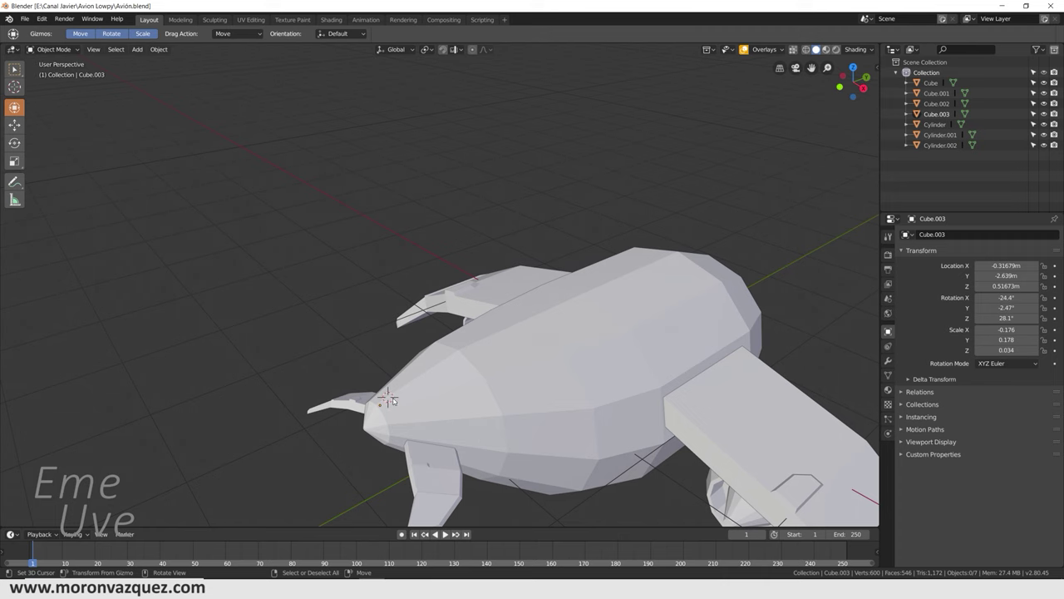
Step: Add a cube, shrink it to a small block, and move it back along Y
key(shift+a)
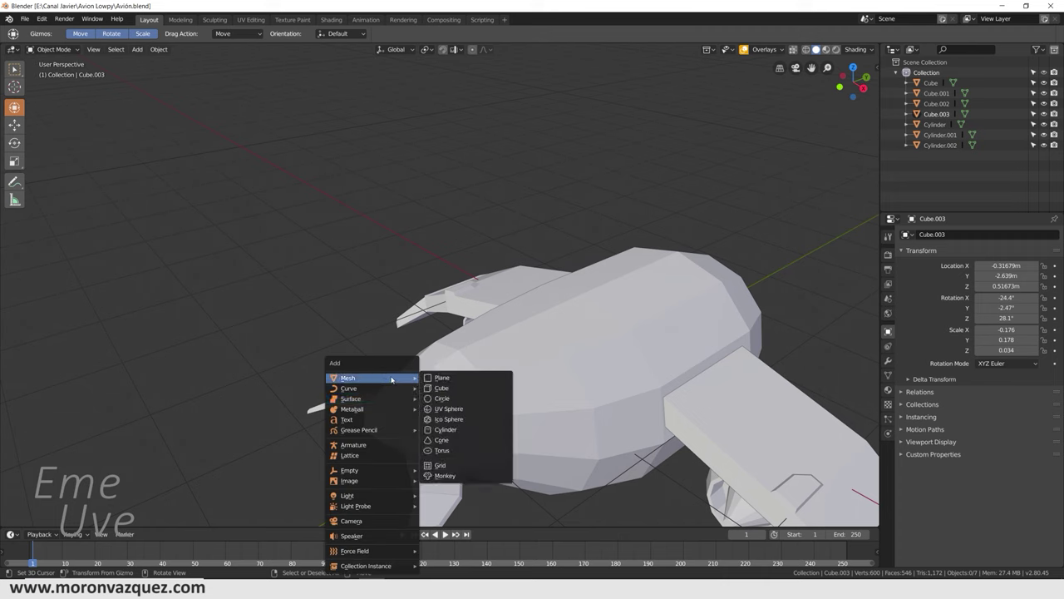
click(454, 391)
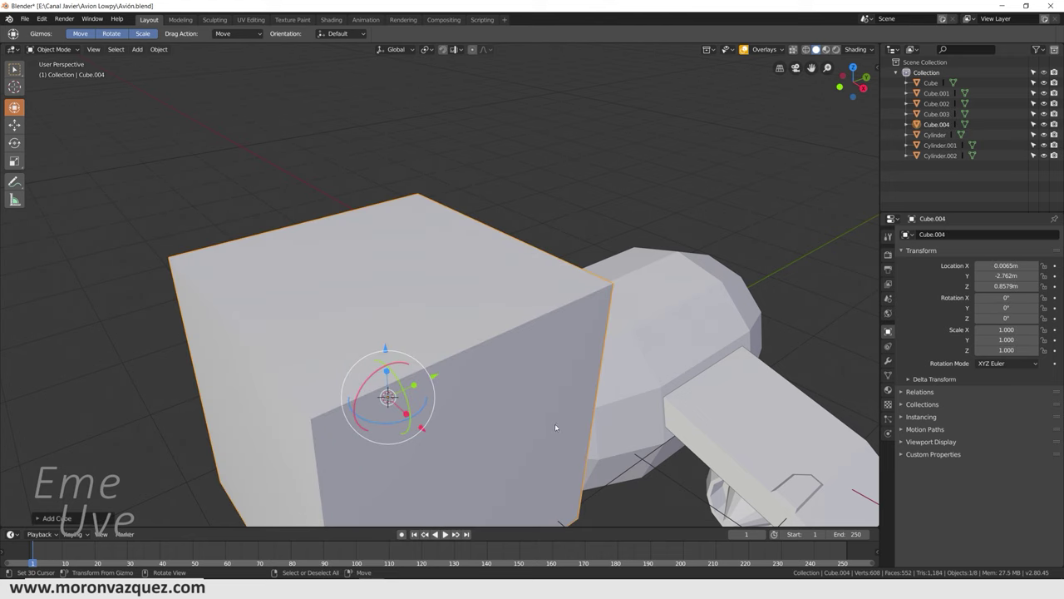
key(s)
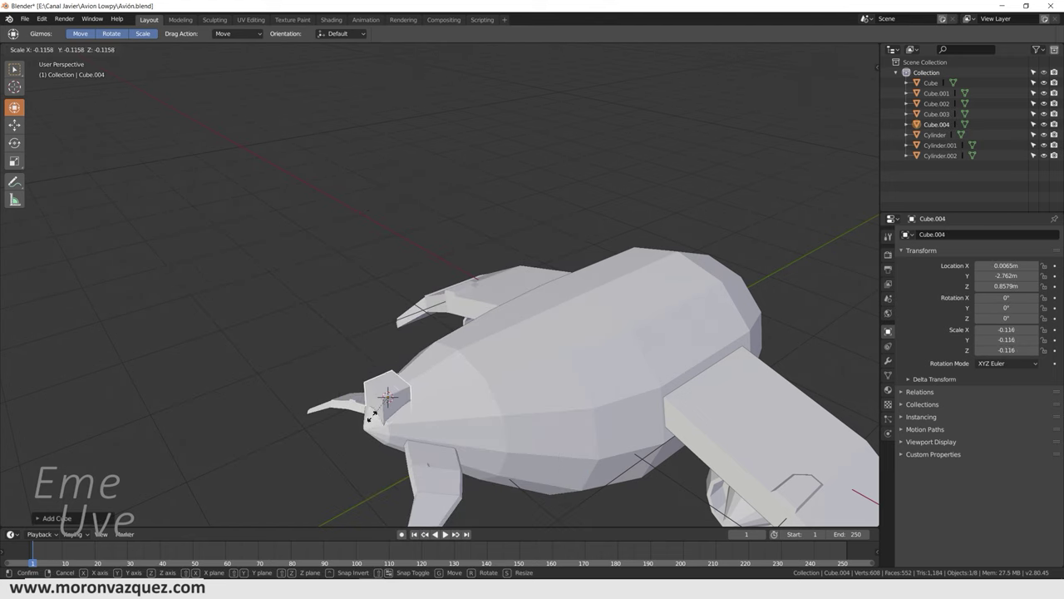
click(391, 414)
scroll(441, 439, up, 3)
scroll(419, 413, down, 2)
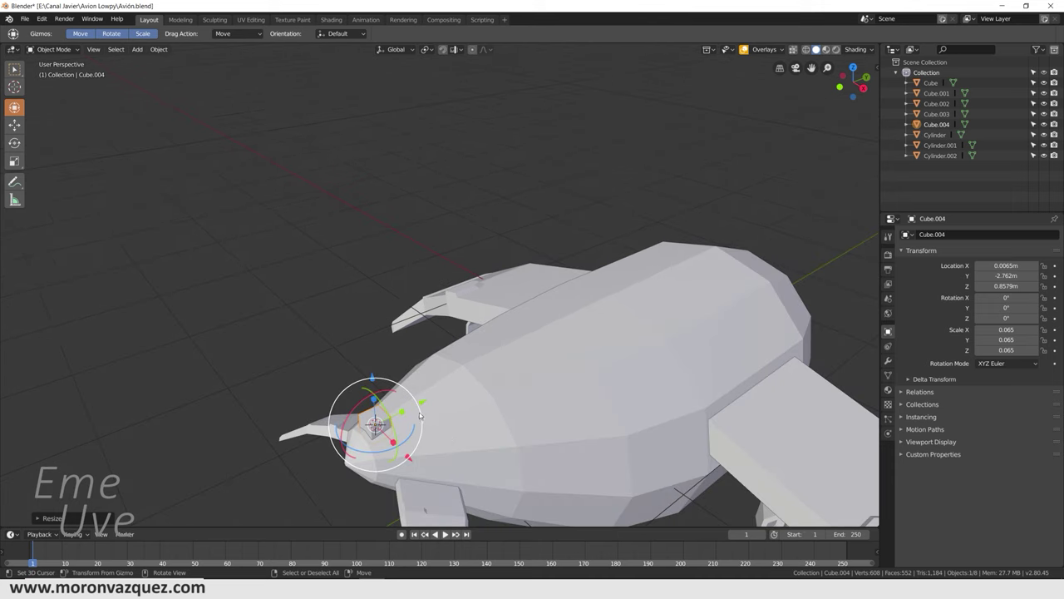
drag(422, 406, 431, 401)
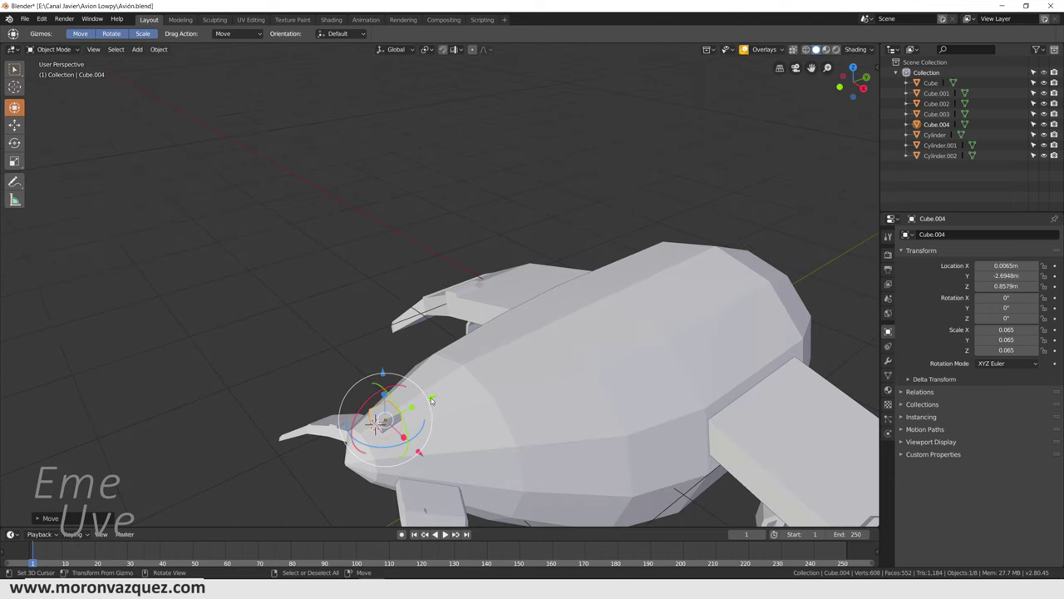
Step: Stretch the block along Y and narrow it along X to 0.040 × 0.130 × 0.065
key(s)
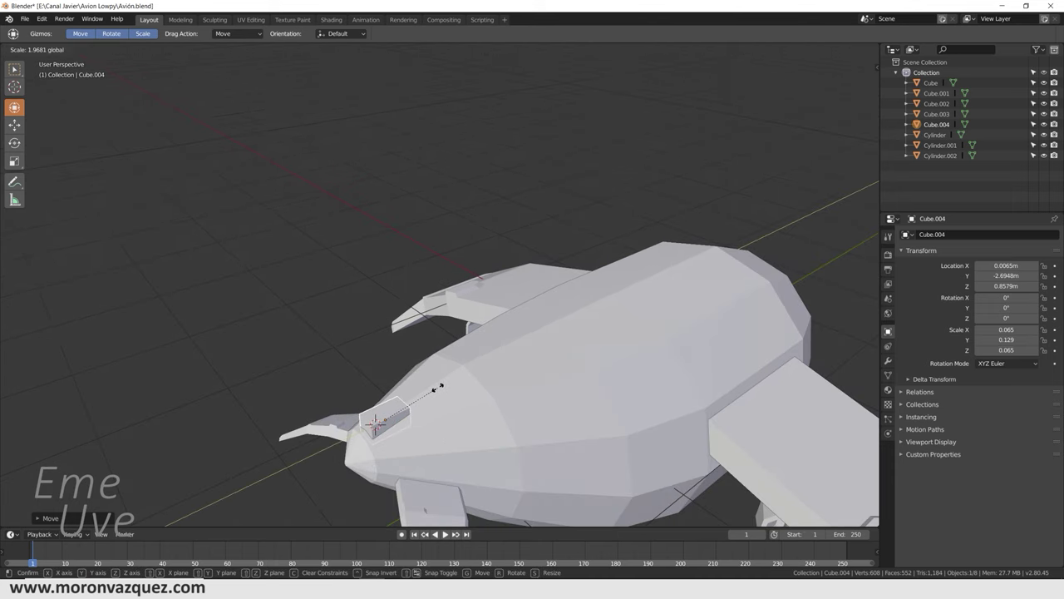
click(440, 387)
middle_drag(440, 386, 490, 387)
key(s)
key(Escape)
key(s)
key(x)
click(506, 384)
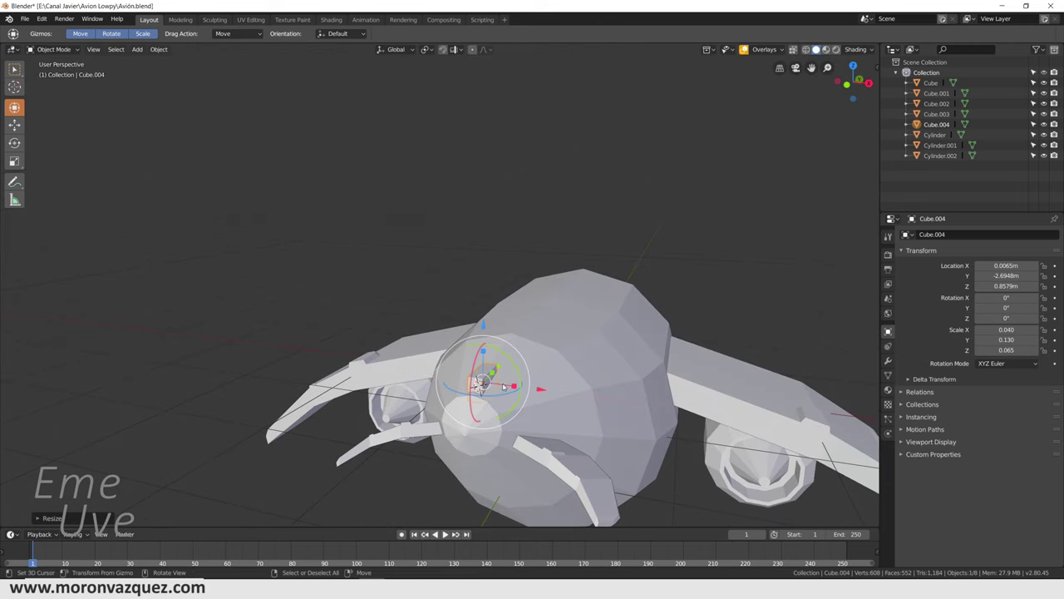
scroll(499, 383, up, 3)
middle_drag(499, 382, 350, 316)
Step: Lower the block onto the nose surface at Z 0.818 m
click(67, 51)
mouse_move(166, 133)
middle_down()
mouse_move(244, 215)
mouse_move(179, 277)
middle_up()
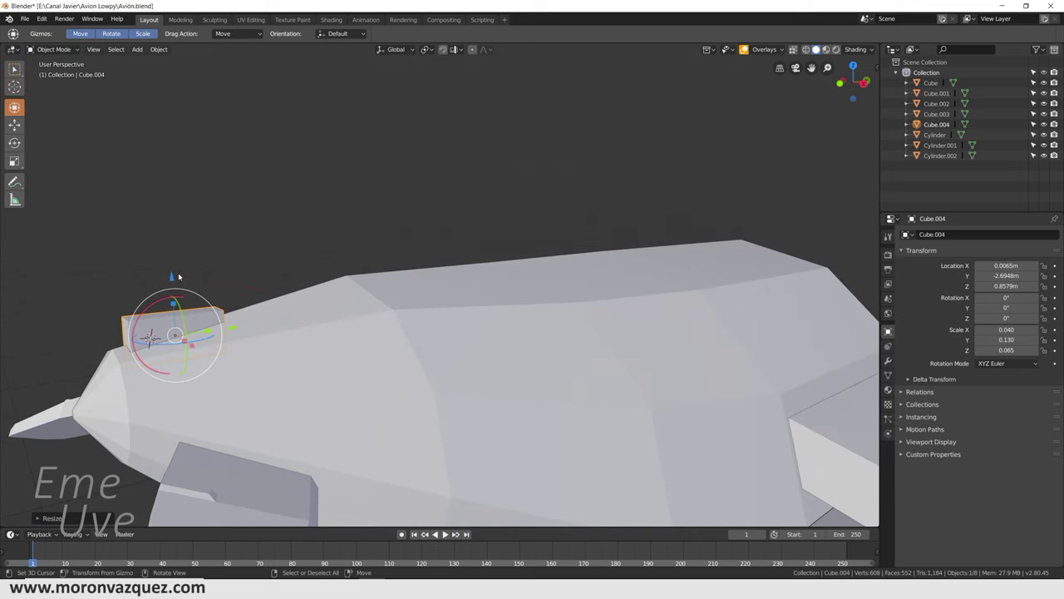
drag(178, 276, 175, 287)
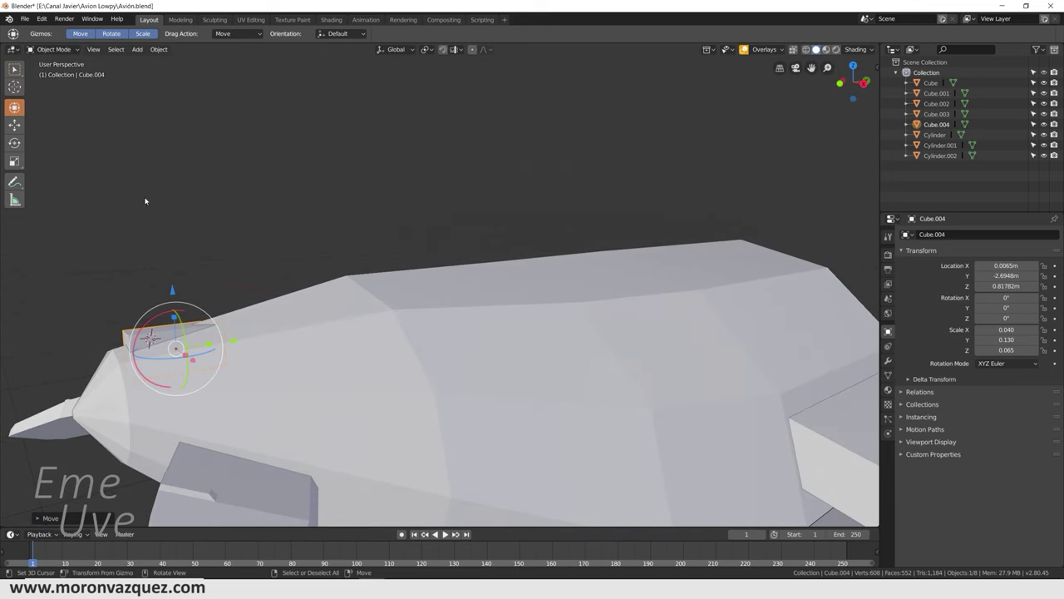
click(37, 52)
click(51, 49)
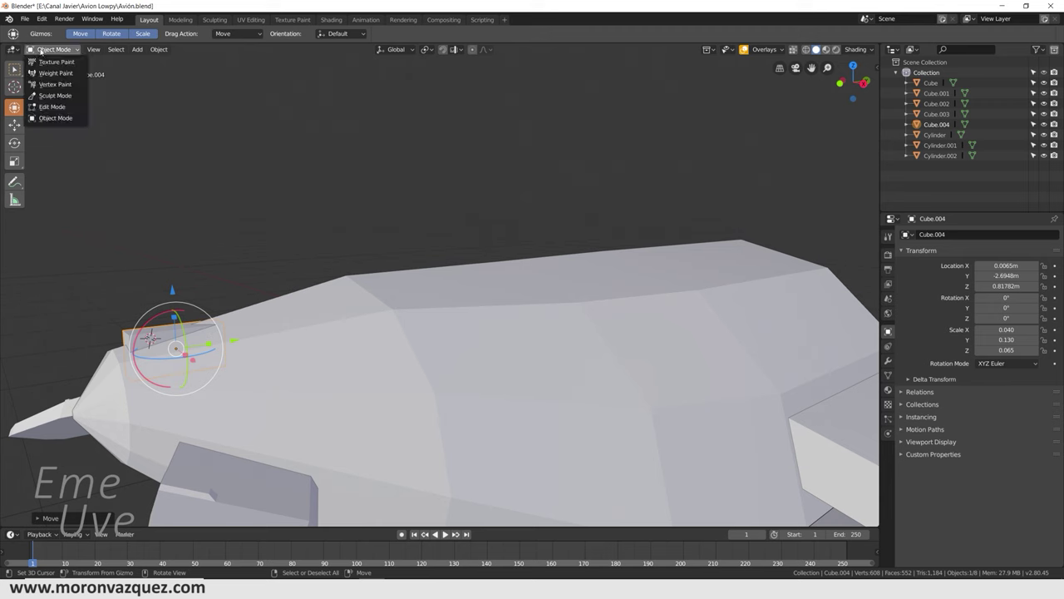
Step: Enter Edit Mode on the block and extrude its top face upward
click(61, 107)
mouse_move(141, 153)
middle_down()
mouse_move(219, 214)
mouse_move(400, 473)
middle_up()
scroll(400, 473, up, 4)
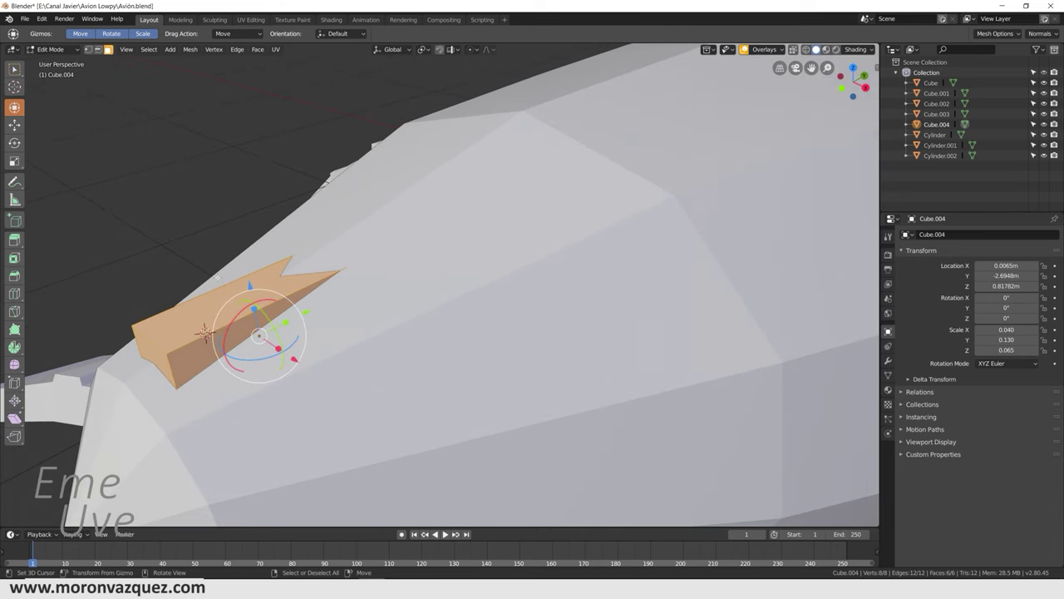
middle_drag(191, 239, 356, 288)
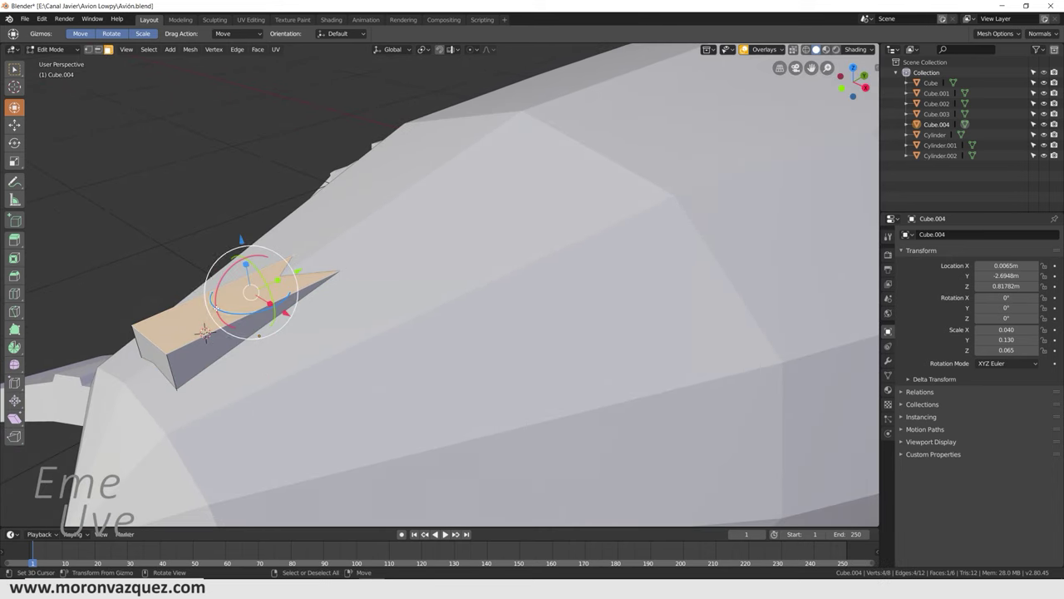
key(e)
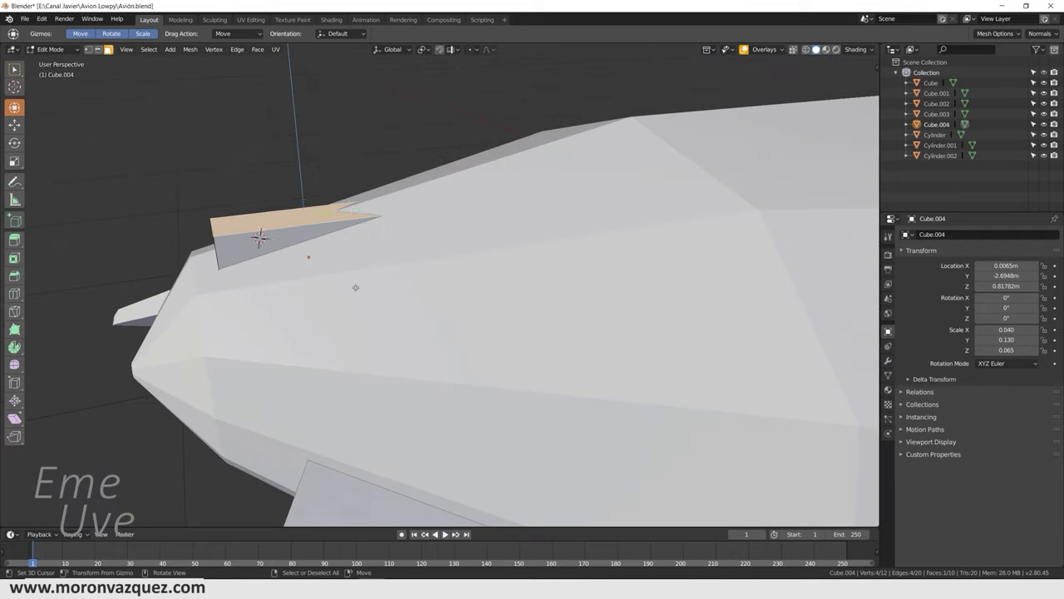
click(362, 183)
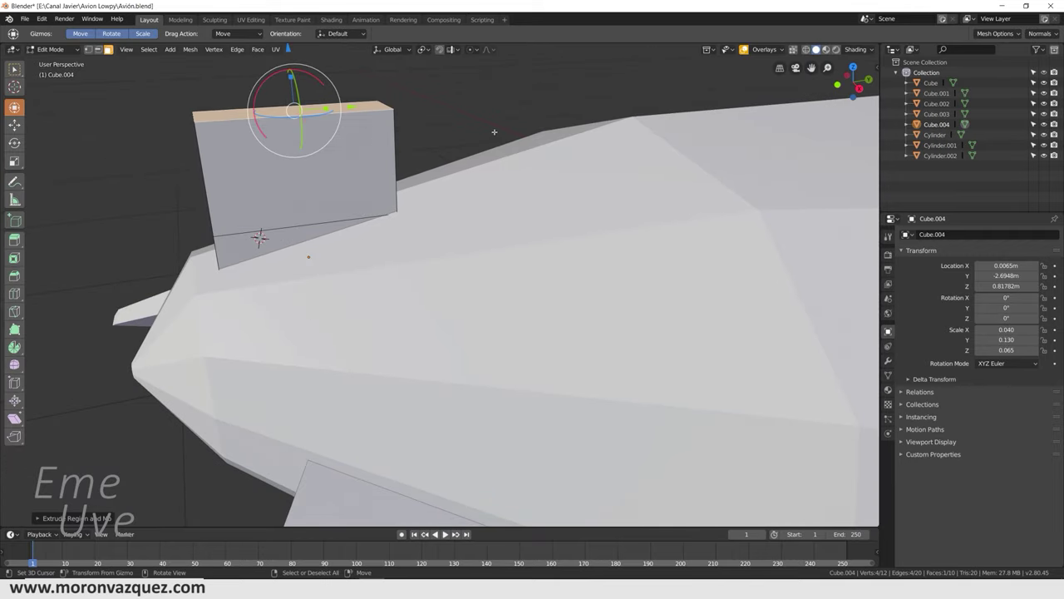
Step: Narrow the top face along X and slide it back along Y
key(s)
key(x)
click(336, 110)
key(g)
key(y)
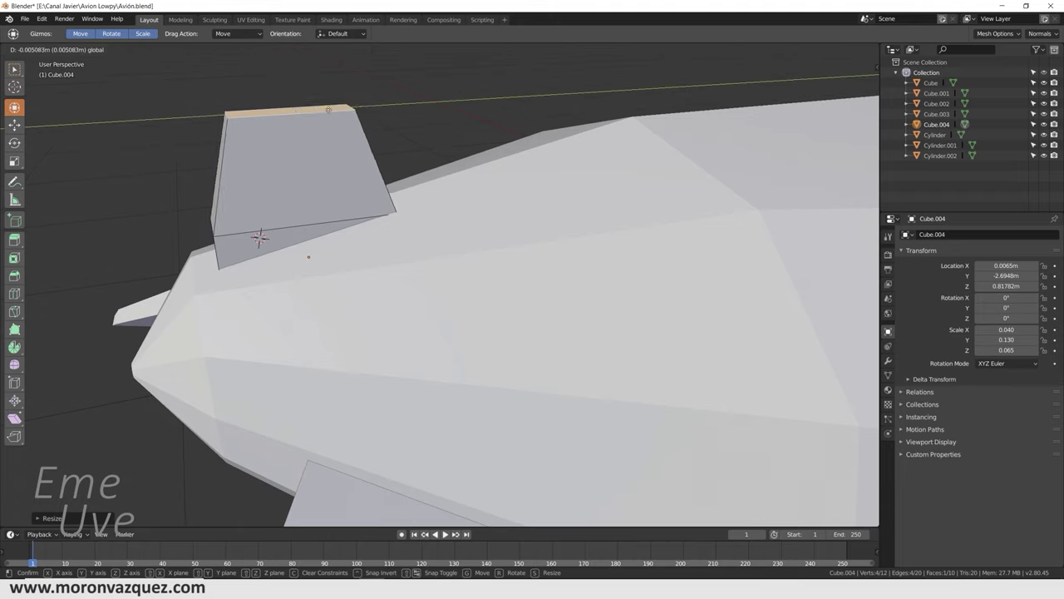
click(220, 108)
Step: Shrink the top face further and reposition it
mouse_move(221, 108)
middle_down()
mouse_move(319, 128)
mouse_move(376, 177)
middle_up()
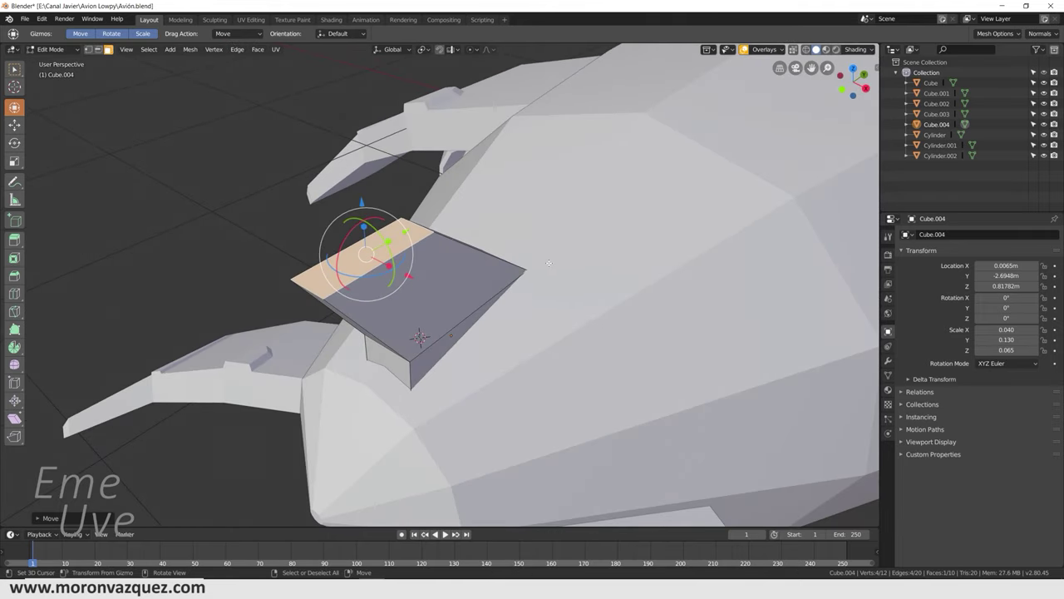
key(s)
click(472, 261)
key(g)
click(424, 328)
Step: Lower the fin's top face toward the fuselage and shrink it so the fin tapers
middle_drag(424, 328, 498, 164)
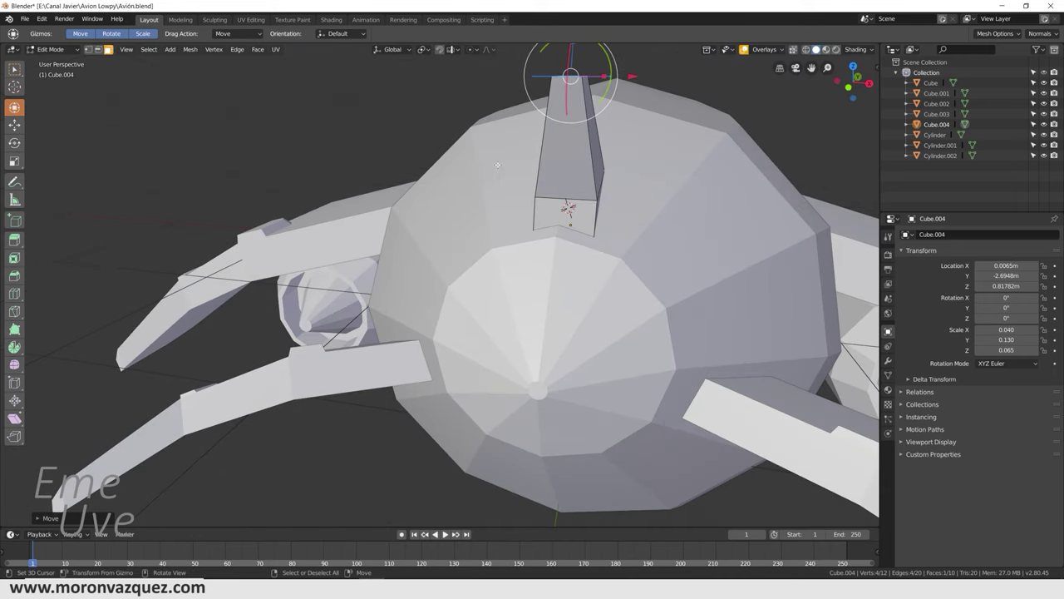
click(582, 160)
key(g)
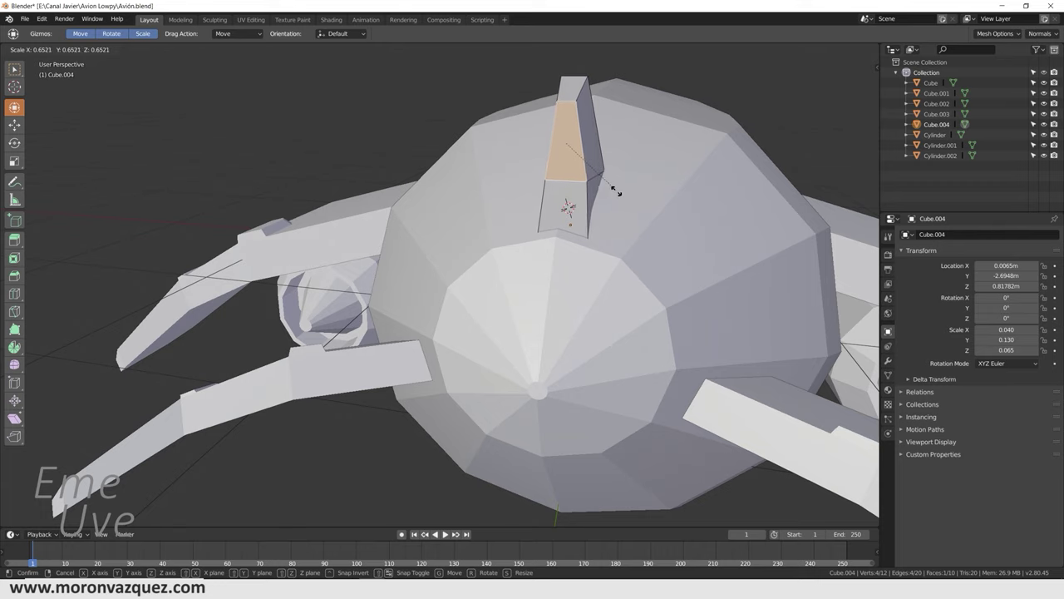
click(575, 195)
key(s)
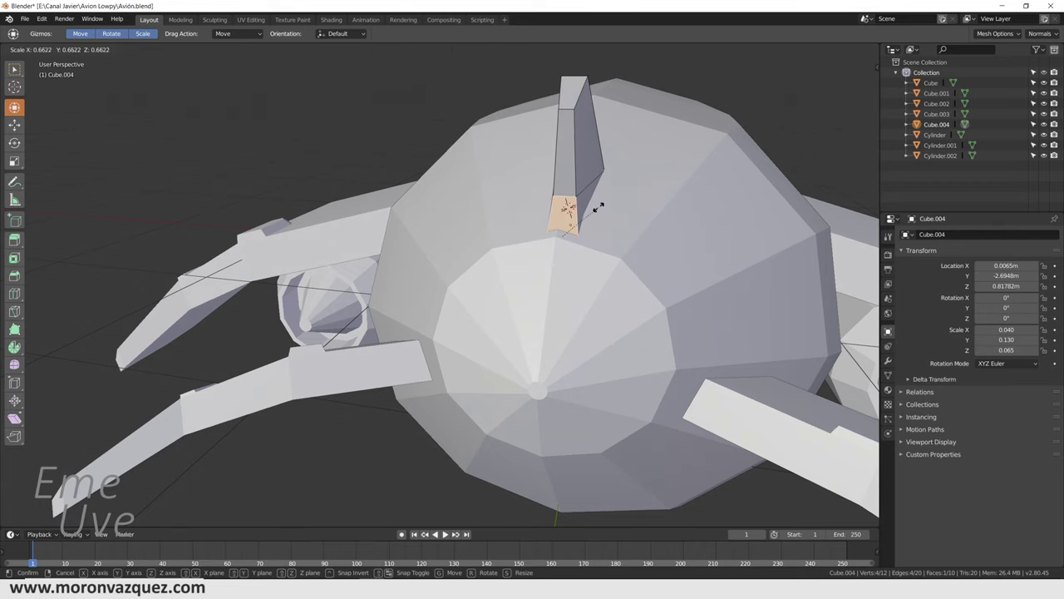
click(598, 207)
mouse_move(598, 207)
middle_down()
mouse_move(274, 297)
mouse_move(463, 242)
mouse_move(538, 254)
mouse_move(235, 221)
middle_up()
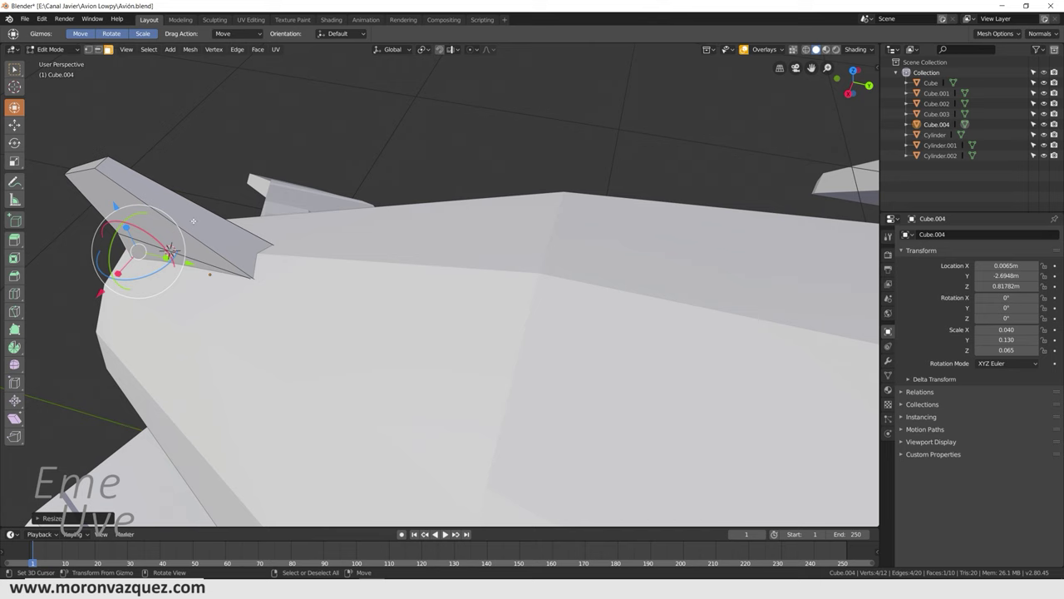
Step: Try a loop cut on the fin's top face, then cancel and undo the misplaced loop
click(193, 221)
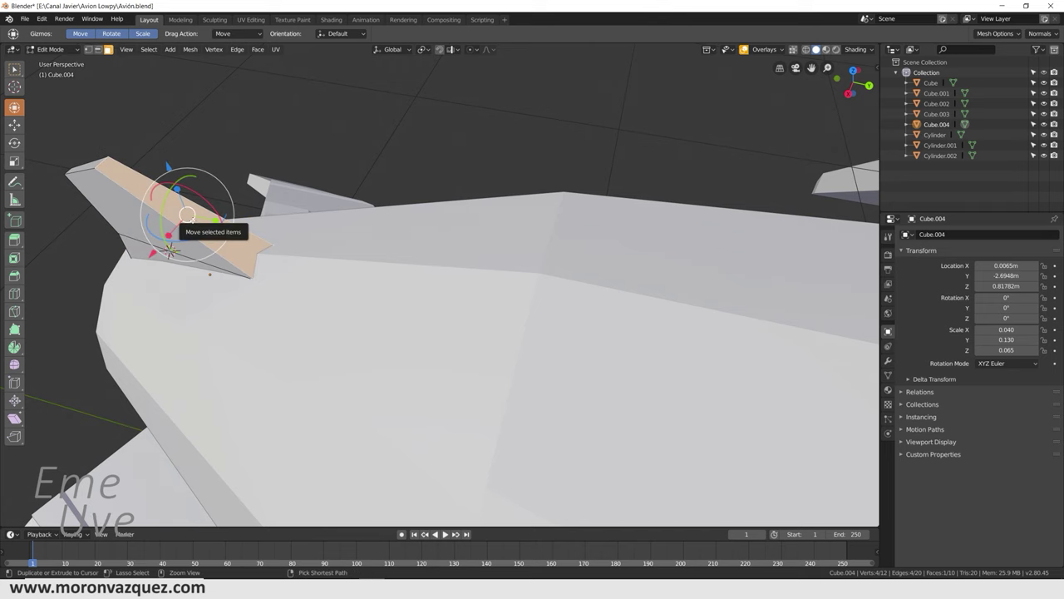
key(ctrl+r)
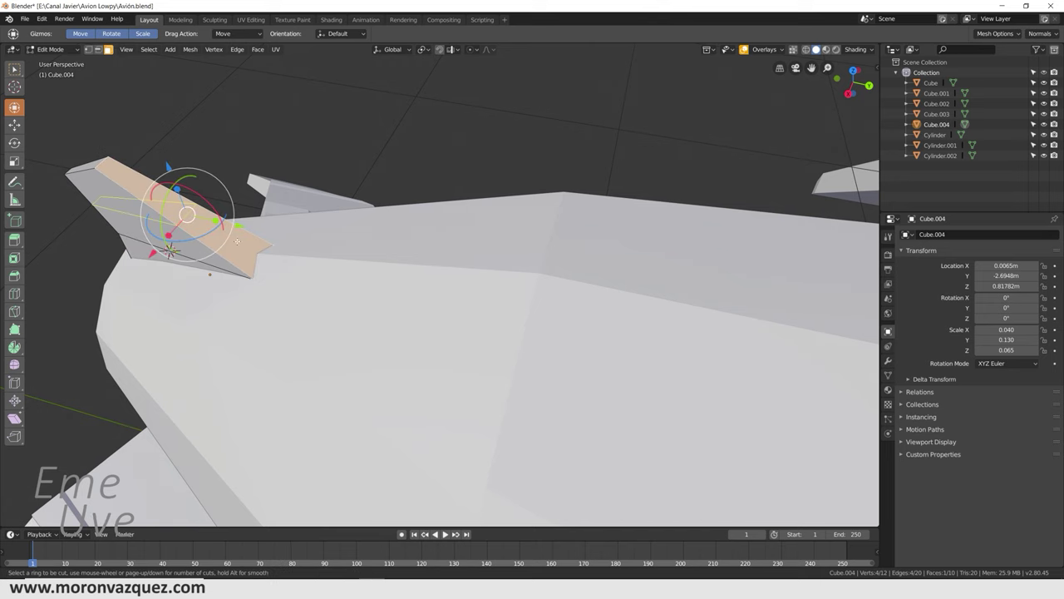
click(159, 180)
right_click(161, 193)
key(ctrl+z)
key(ctrl+r)
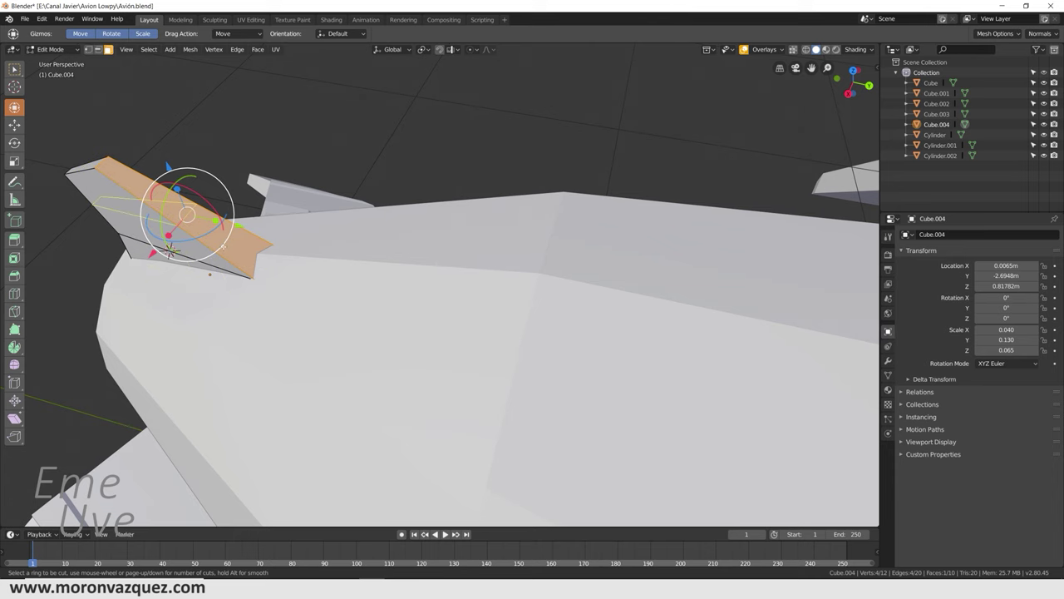
Step: From a top view, place an edge loop running lengthwise along the fin, then select its top edge
middle_drag(223, 246, 191, 50)
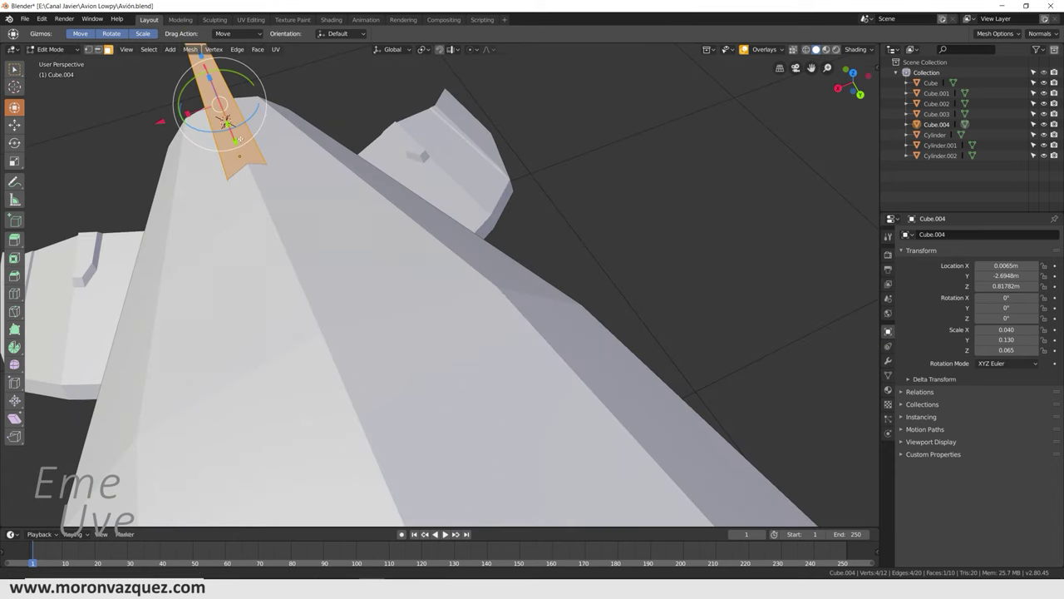
middle_drag(399, 274, 391, 249)
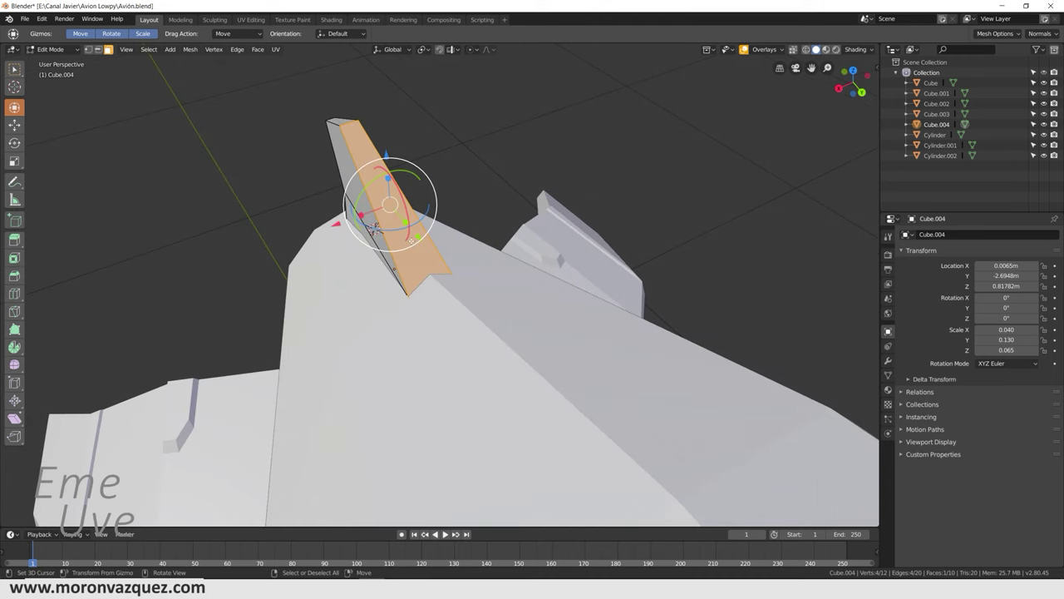
key(ctrl+r)
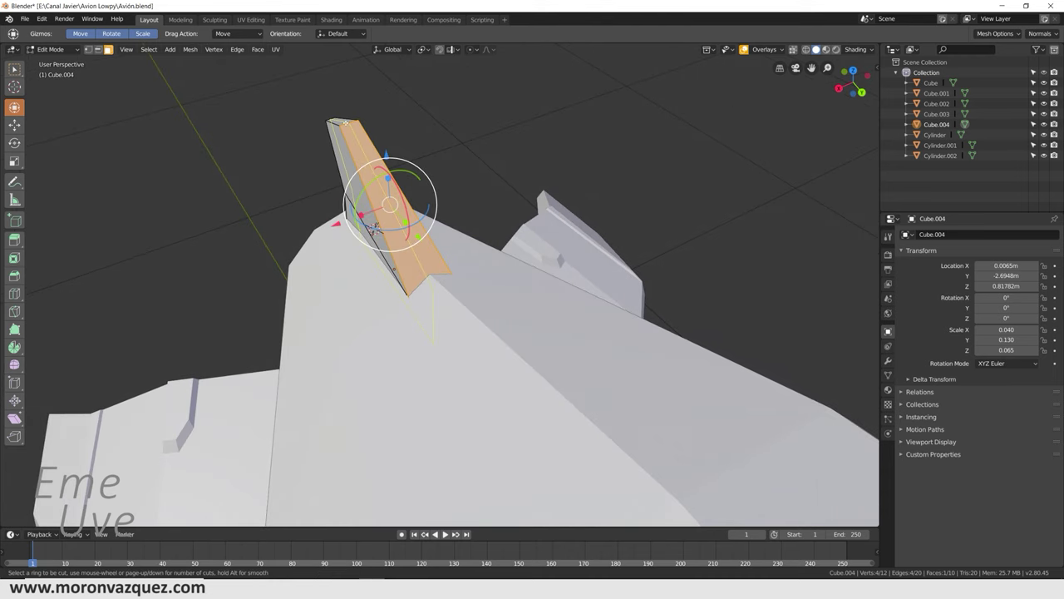
click(346, 123)
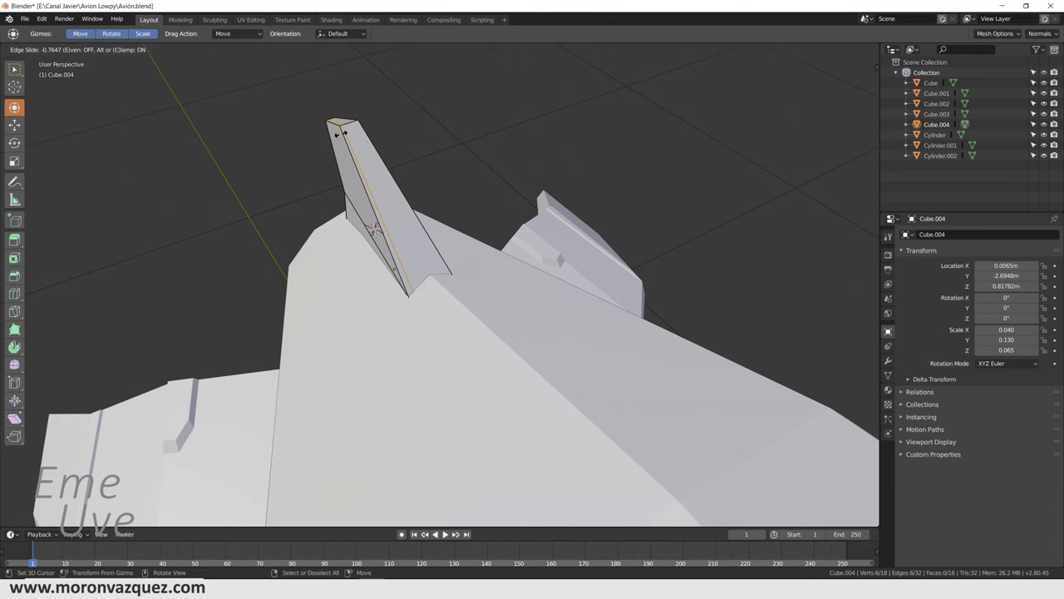
click(350, 132)
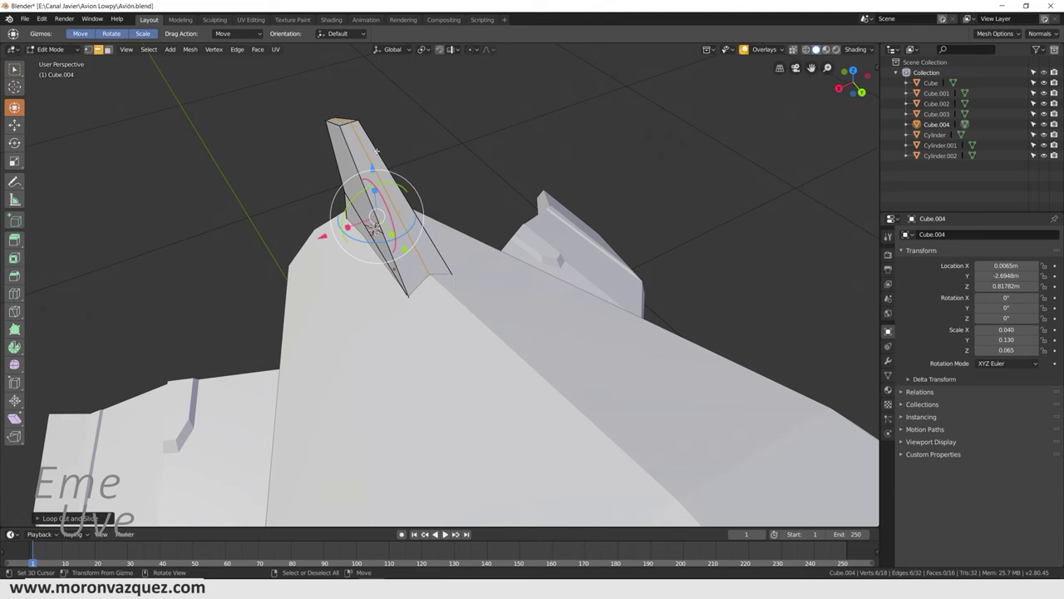
middle_drag(480, 265, 448, 287)
click(448, 287)
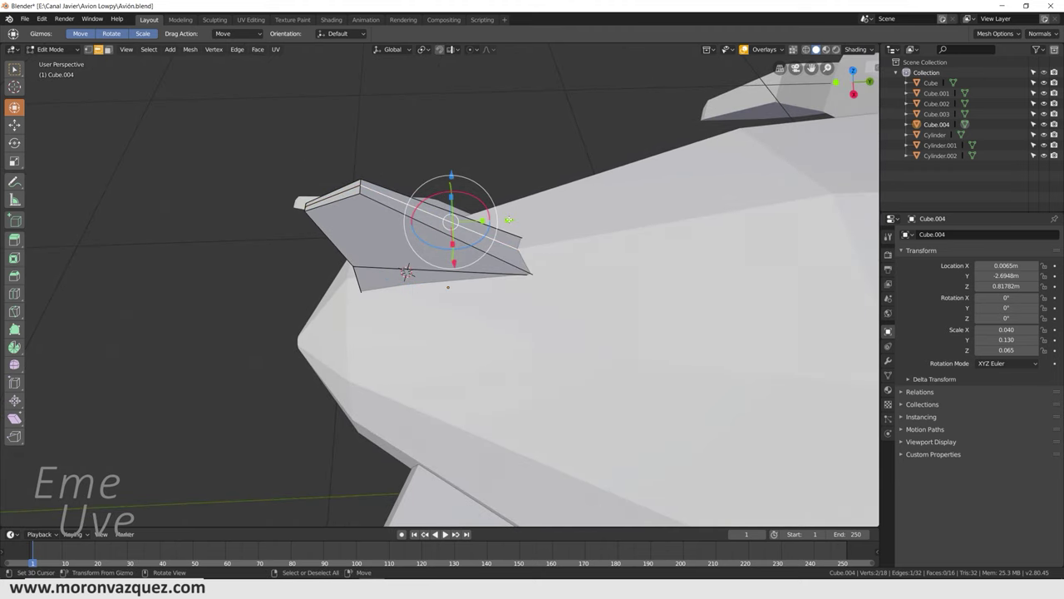
Step: Shift the fin's top edge along Y and raise its top-left vertex, then frame the fin
drag(509, 220, 529, 216)
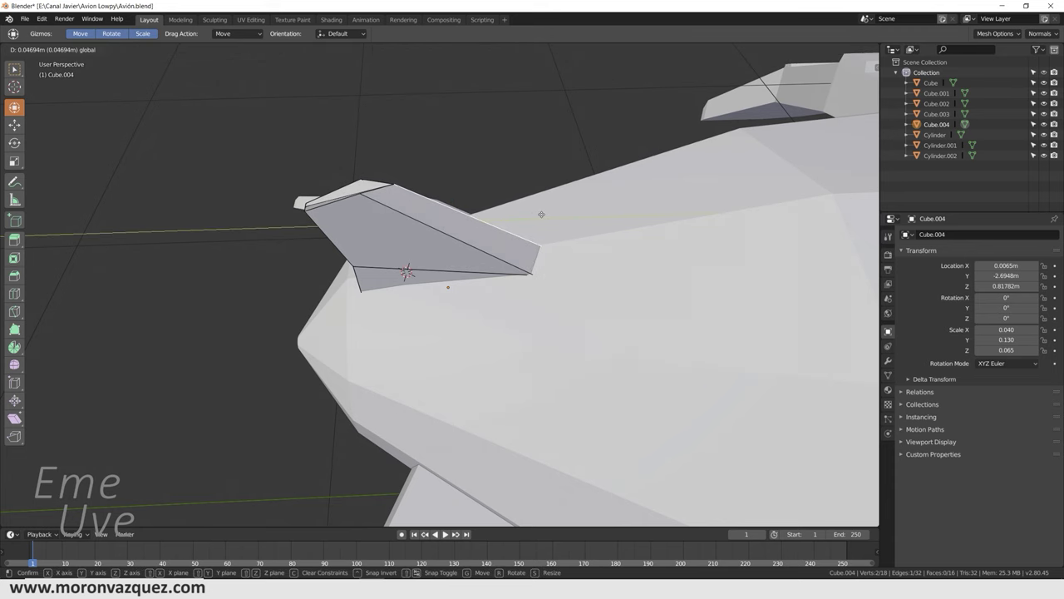
drag(541, 215, 542, 214)
click(352, 193)
drag(344, 155, 331, 136)
middle_drag(333, 137, 514, 143)
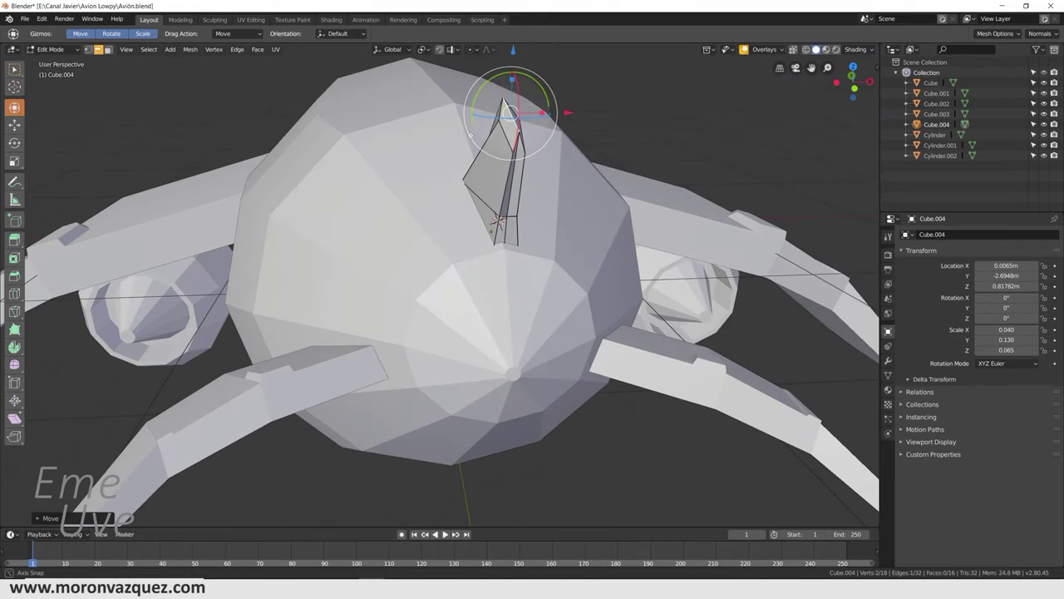
key(KP_Decimal)
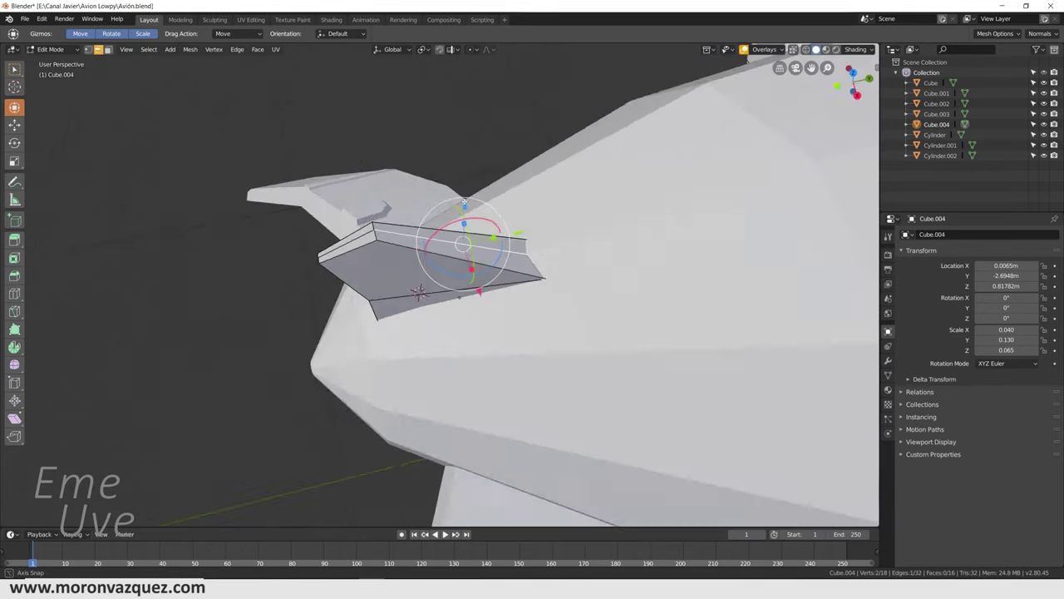
Step: Move the fin's selected top vertices back along Y and adjust their position
middle_drag(466, 249, 376, 203)
click(358, 232)
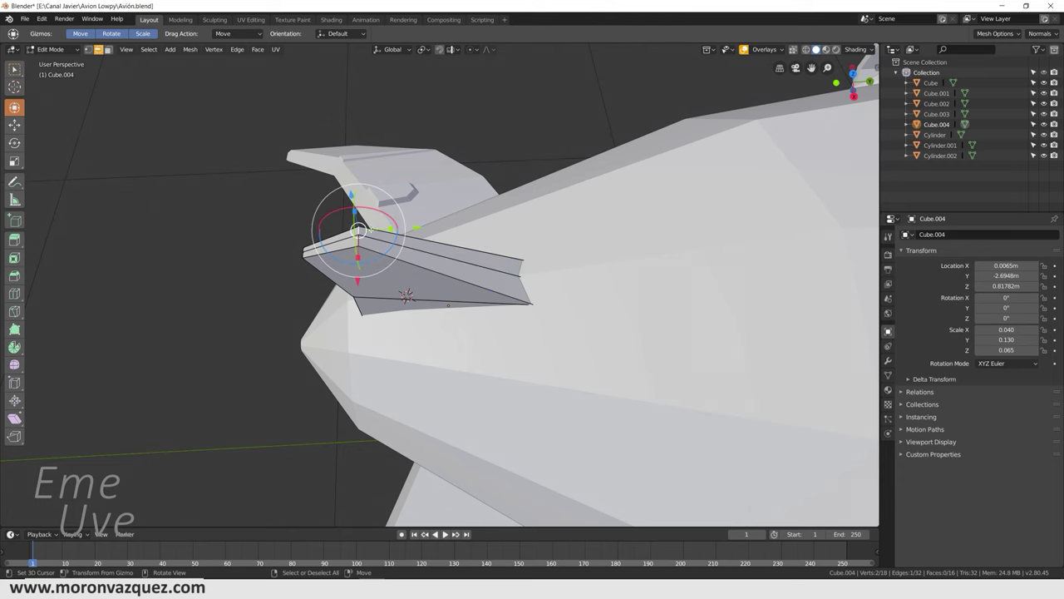
middle_drag(357, 232, 389, 202)
key(g)
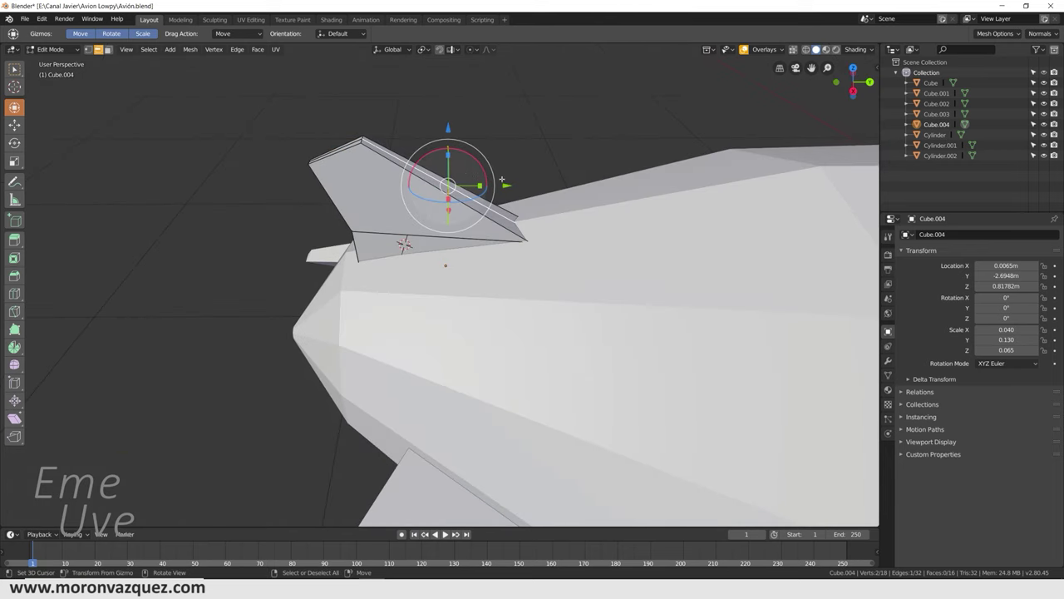
key(y)
click(470, 184)
middle_drag(470, 184, 485, 198)
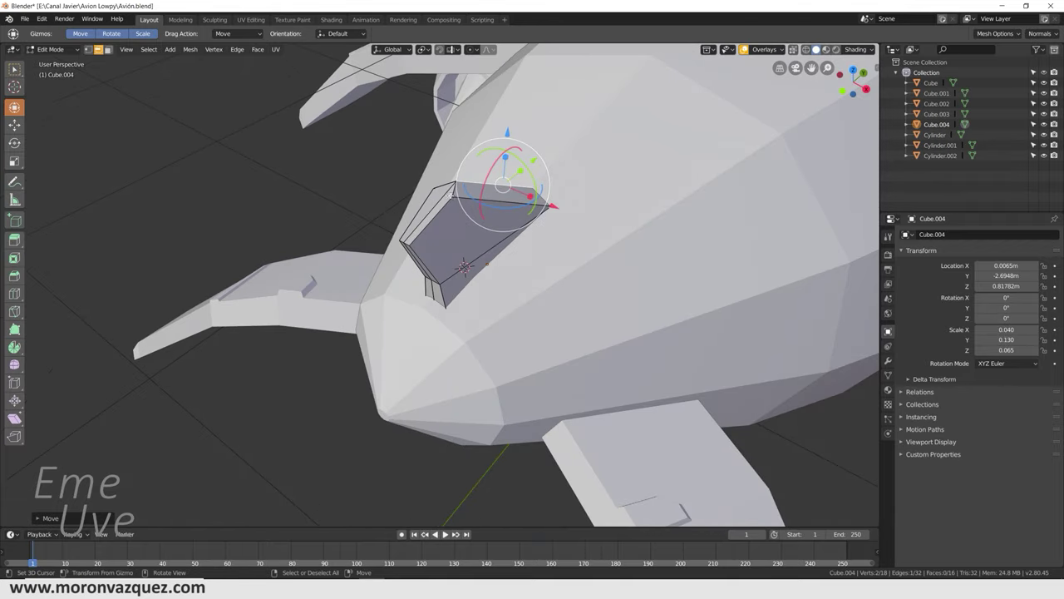
key(g)
click(462, 202)
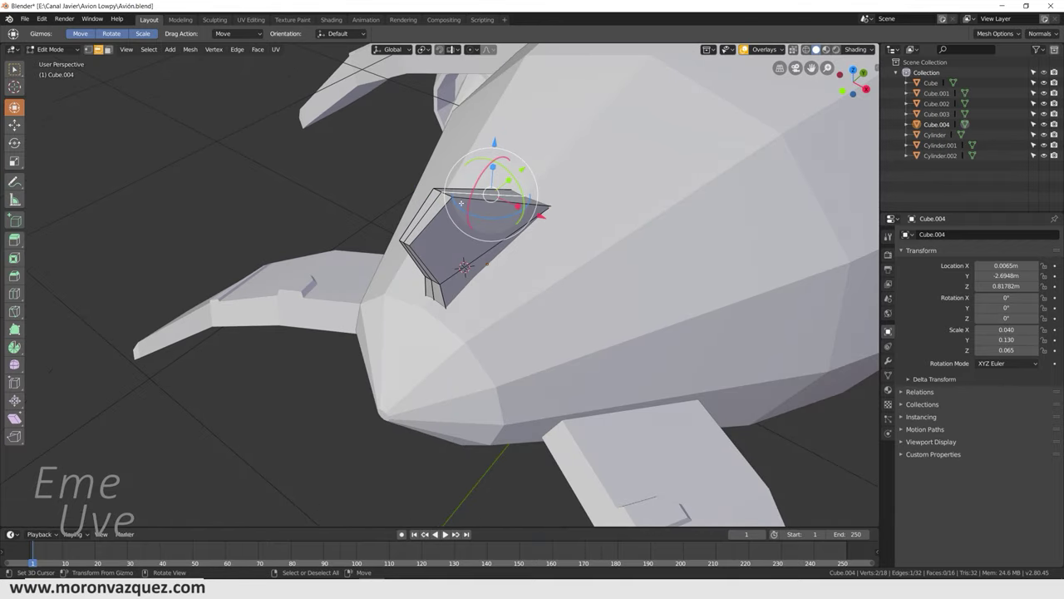
Step: Zoom in on the fin and reposition its top edge, redoing a cancelled move
scroll(461, 202, up, 2)
scroll(461, 202, up, 2)
middle_drag(461, 202, 490, 217)
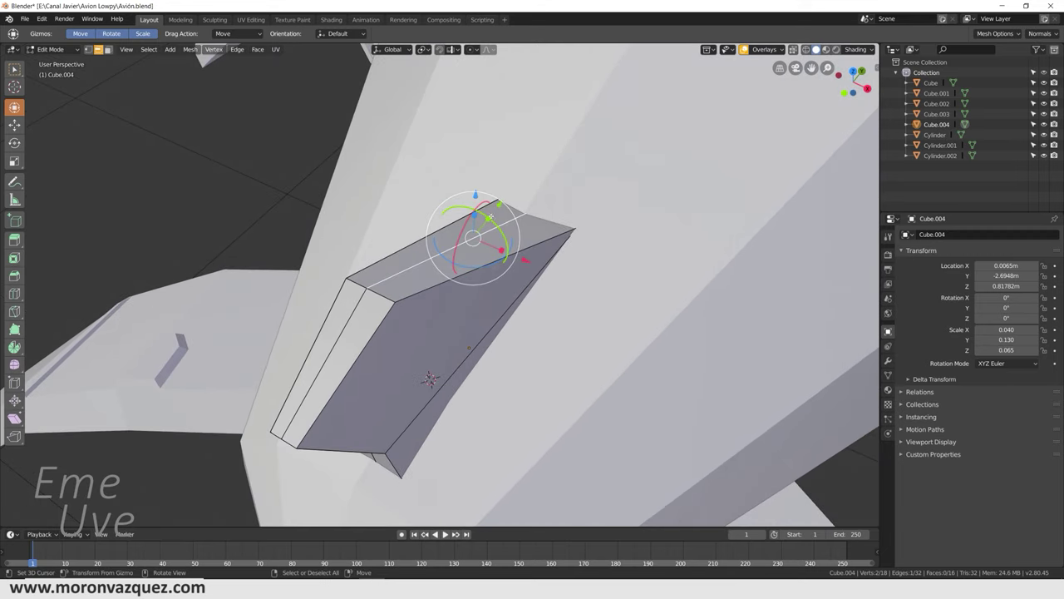
key(g)
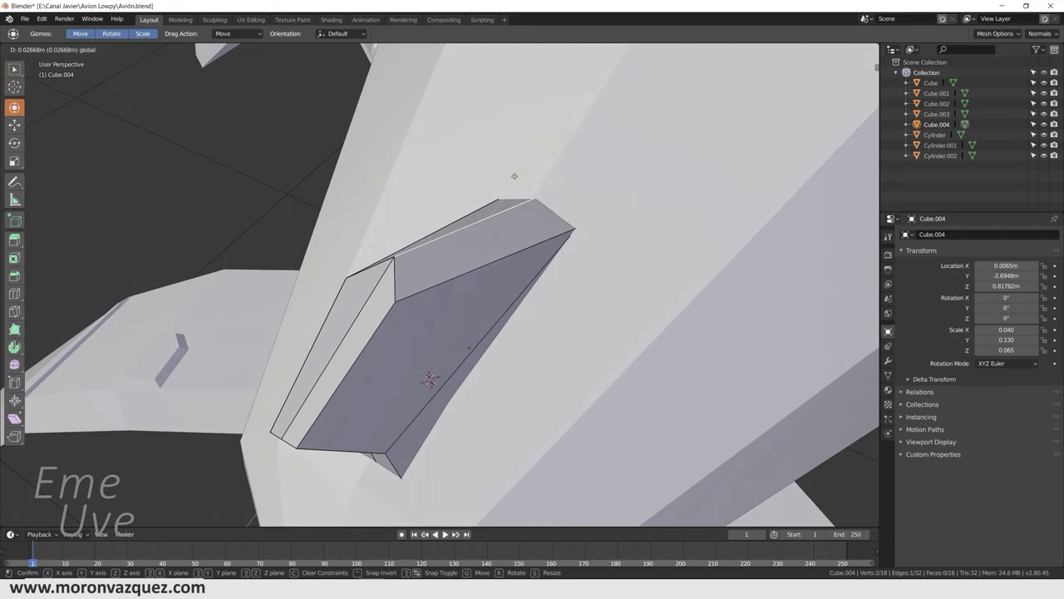
right_click(514, 176)
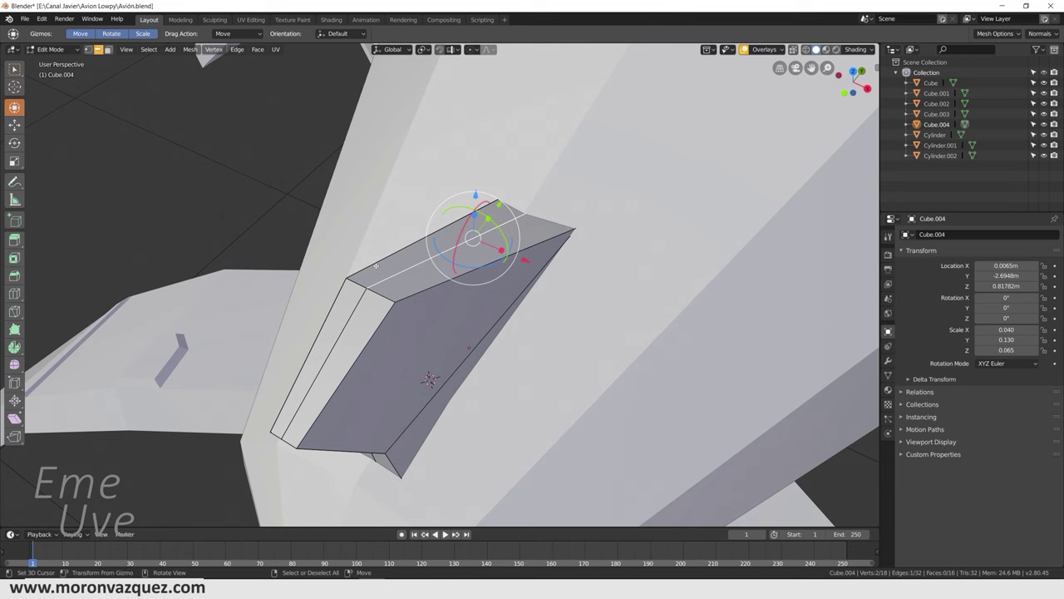
middle_drag(375, 266, 464, 230)
key(g)
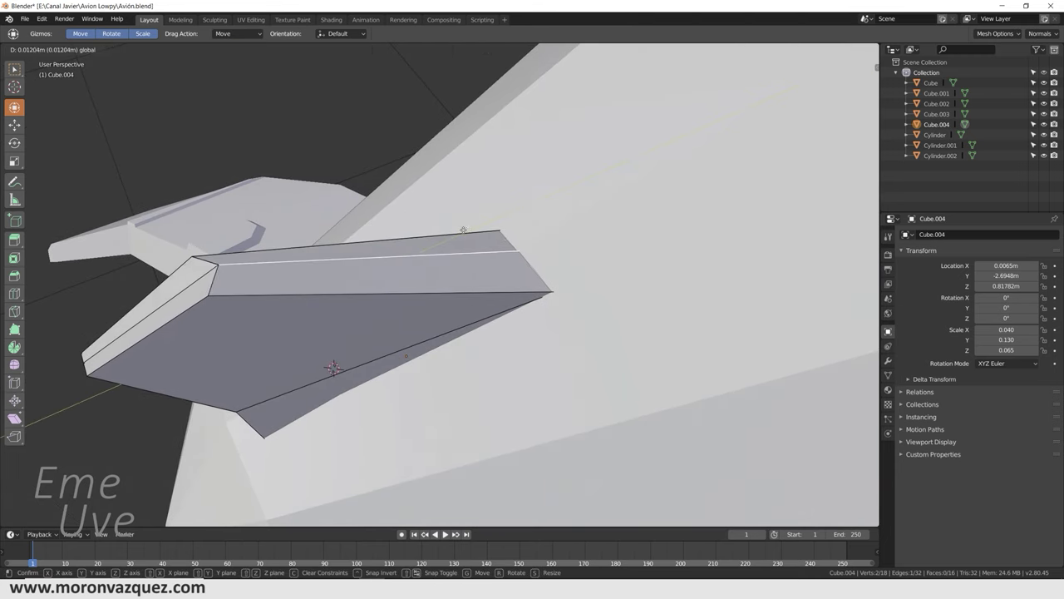
click(472, 223)
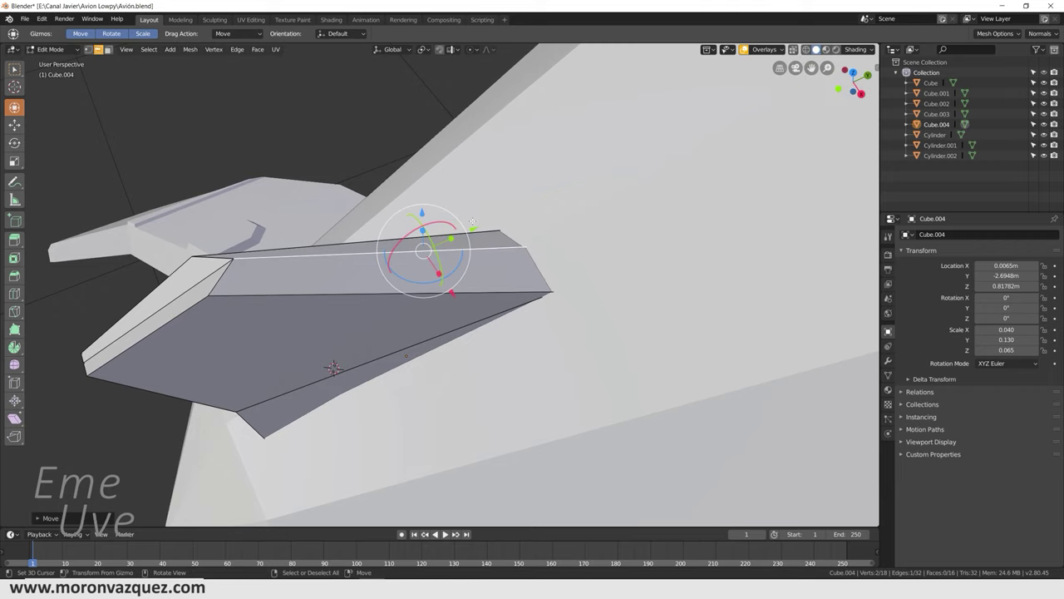
mouse_move(264, 269)
middle_down()
mouse_move(445, 189)
mouse_move(397, 191)
middle_up()
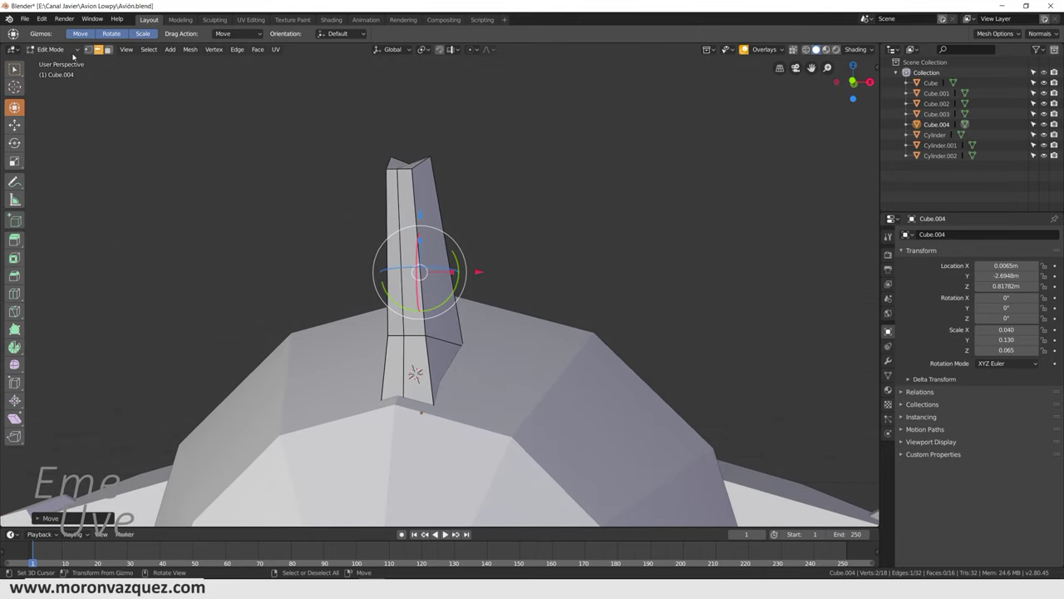
Step: In vertex select mode, raise the fin's topmost vertex along Z
click(87, 50)
click(394, 167)
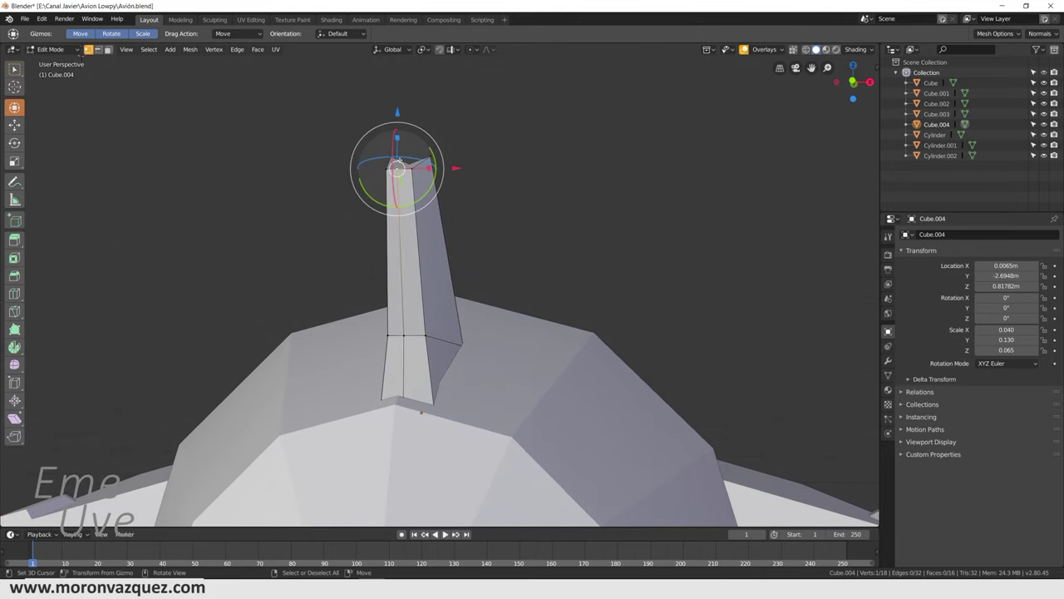
key(g)
key(z)
click(405, 131)
middle_drag(405, 131, 345, 214)
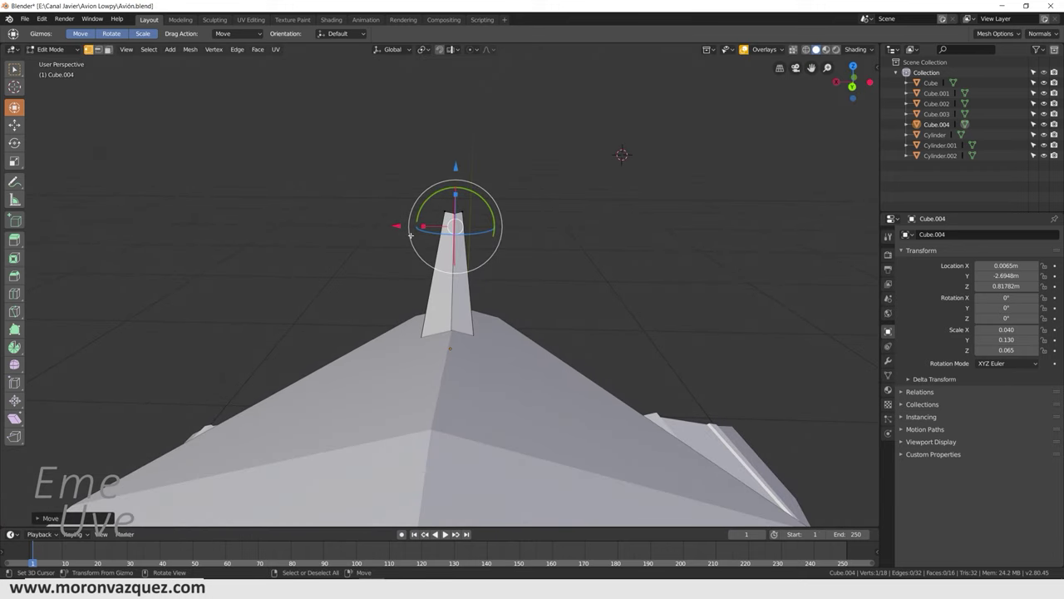
middle_drag(508, 272, 484, 306)
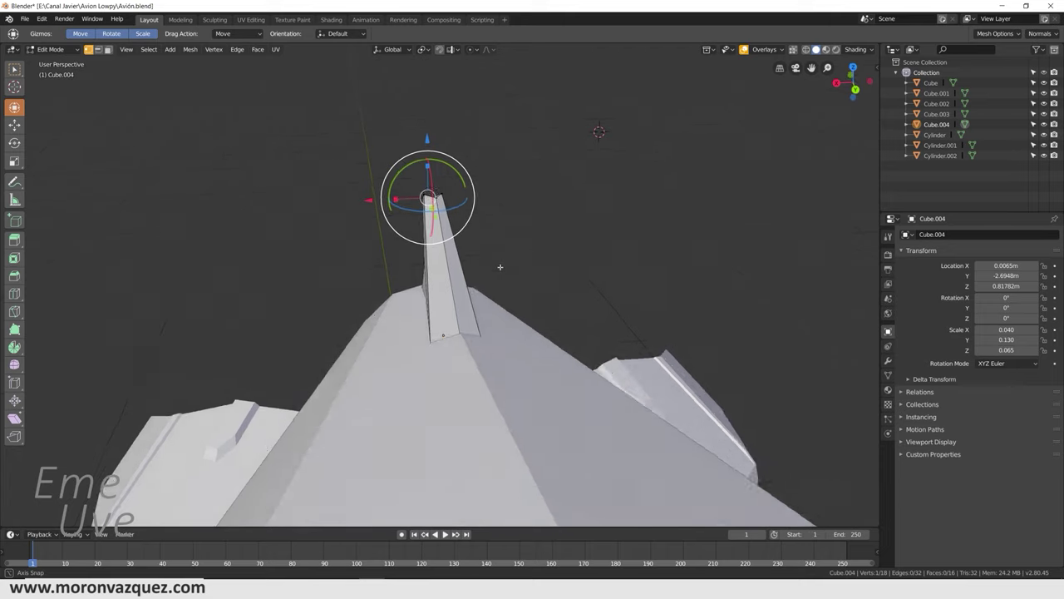
Step: Switch to face select mode and slide a fin face down toward the body
click(75, 51)
key(Tab)
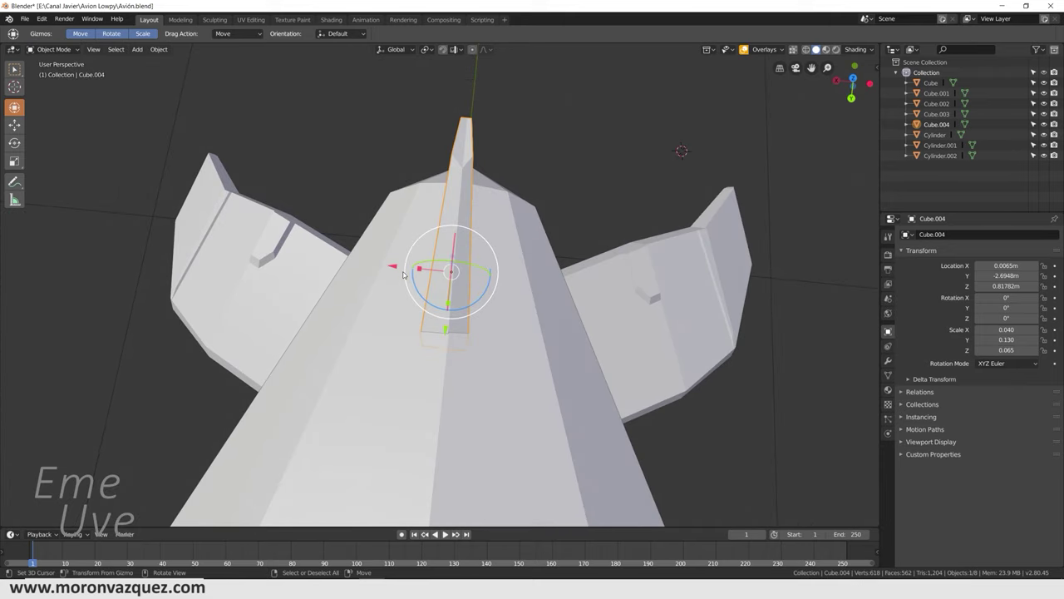
key(Tab)
key(2)
key(3)
click(467, 247)
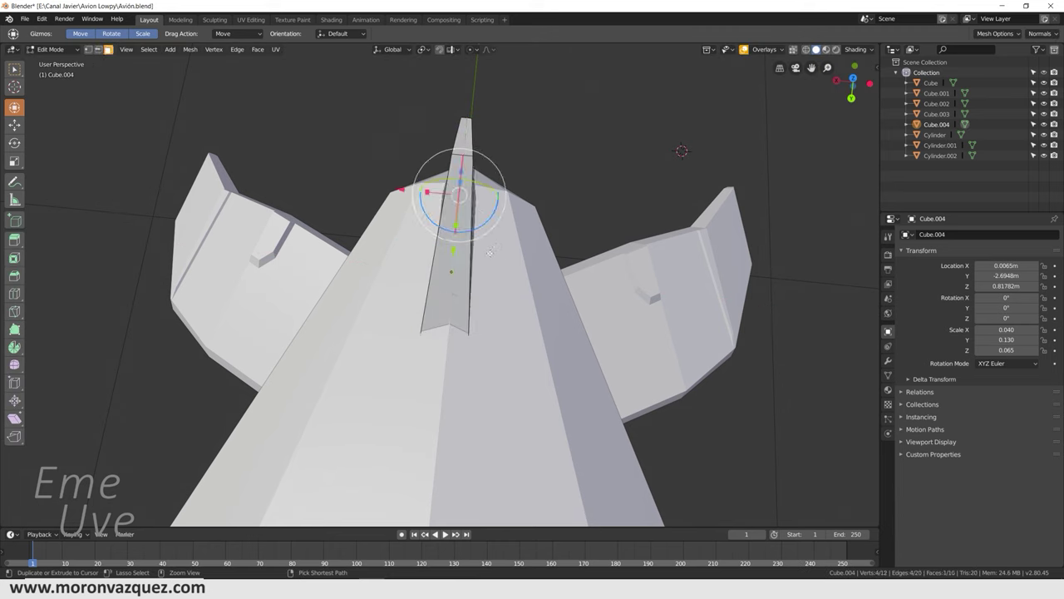
drag(490, 251, 463, 274)
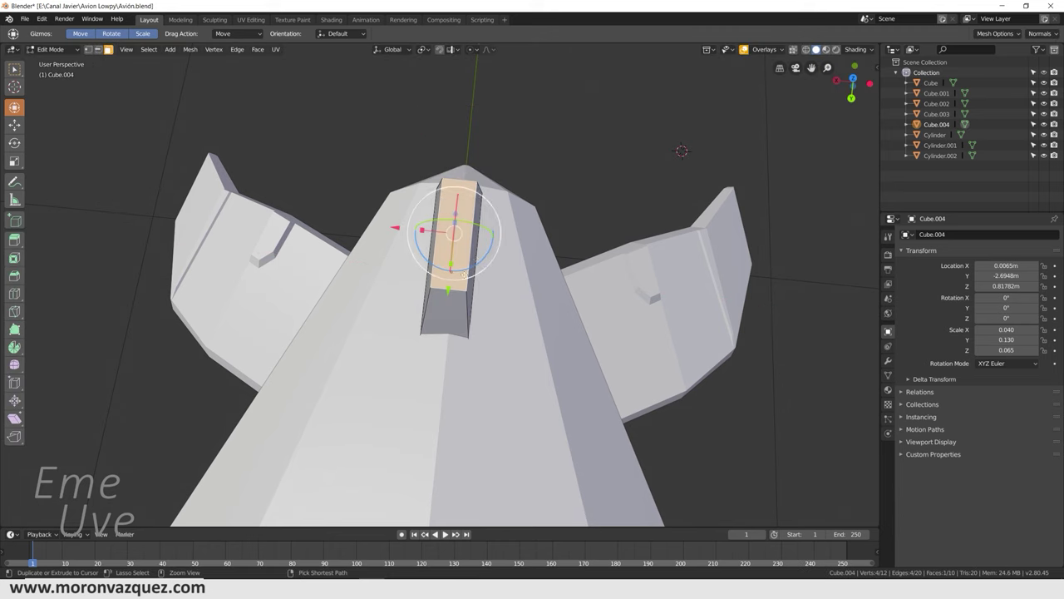
mouse_move(463, 274)
middle_down()
mouse_move(579, 221)
mouse_move(413, 274)
middle_up()
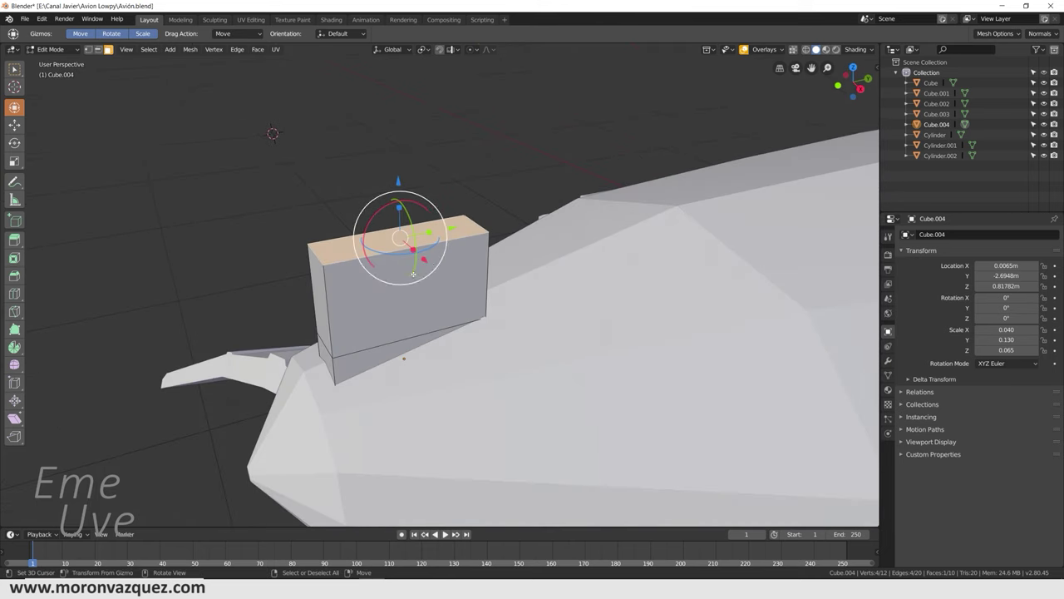
Step: Return to Object Mode and delete Cube.004 from the scene
click(337, 237)
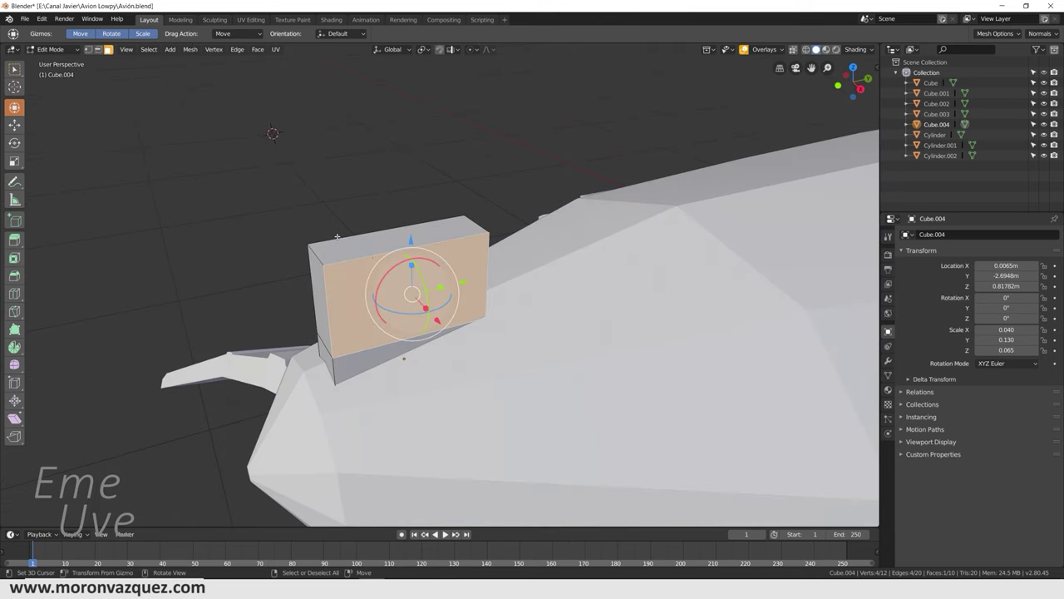
click(75, 49)
key(Tab)
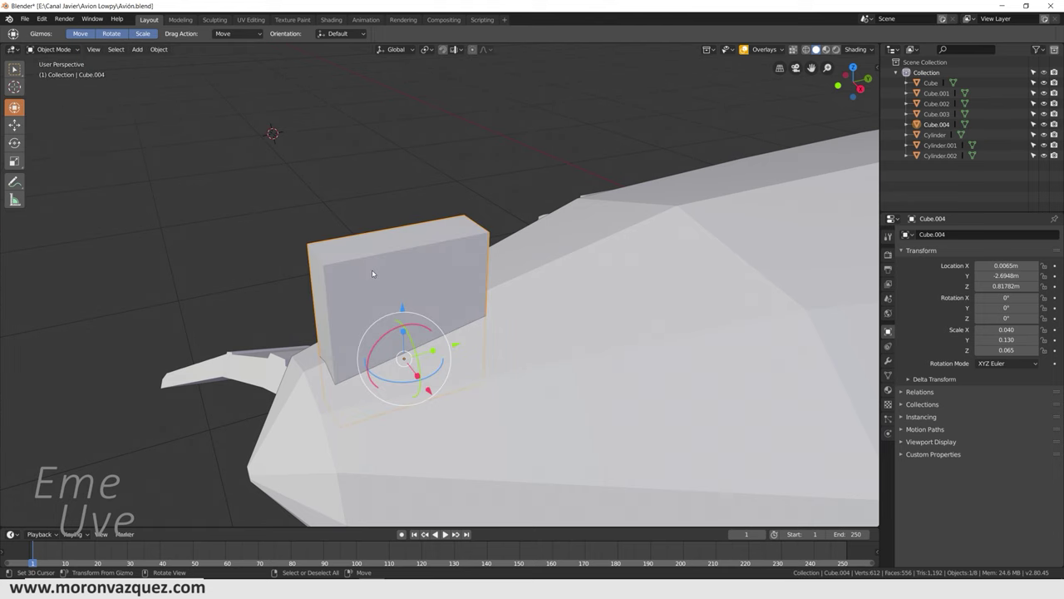
key(Delete)
mouse_move(420, 294)
middle_down()
mouse_move(501, 275)
mouse_move(430, 288)
middle_up()
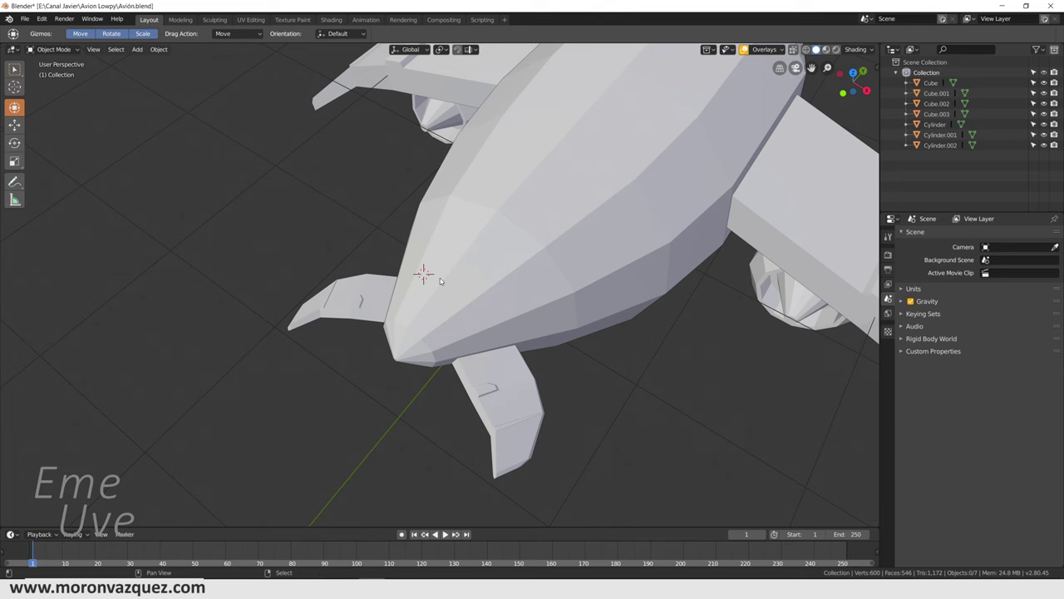
Step: Add a new cube, scale it to 0.143 and clear its location to the origin
key(shift+a)
click(491, 292)
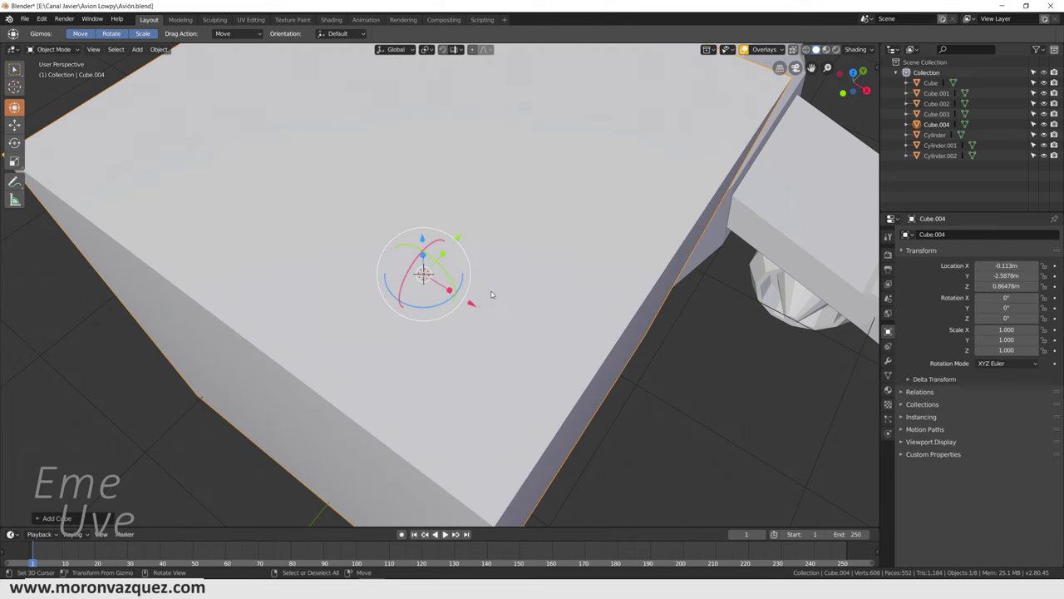
key(s)
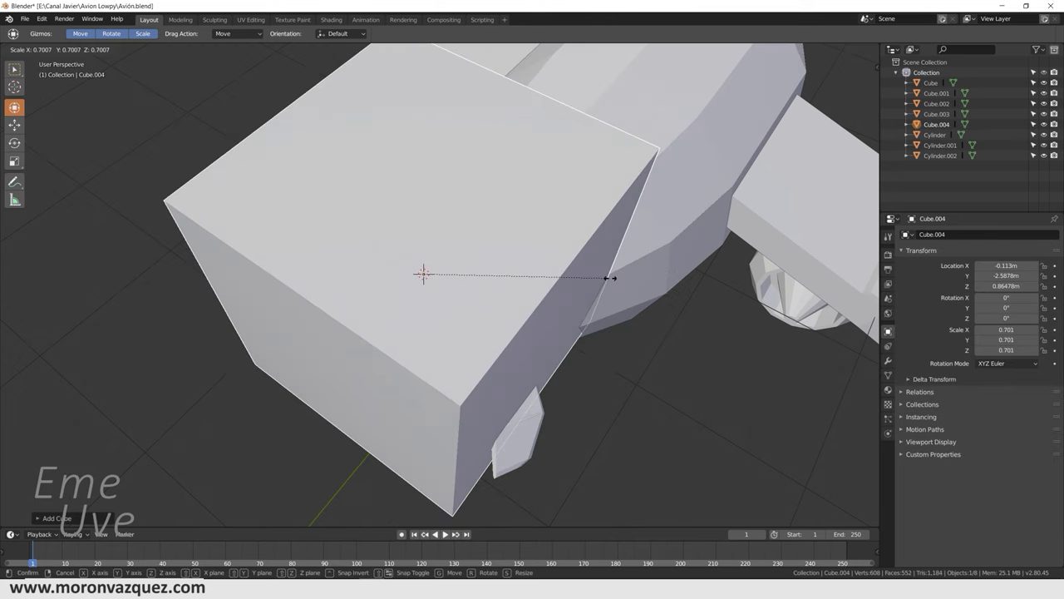
click(463, 278)
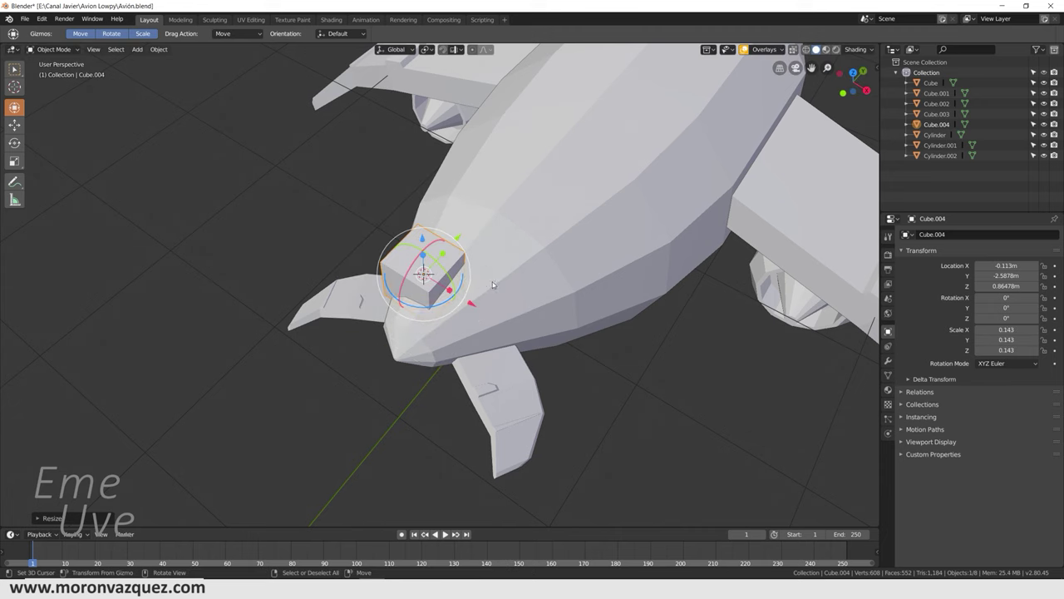
key(alt+g)
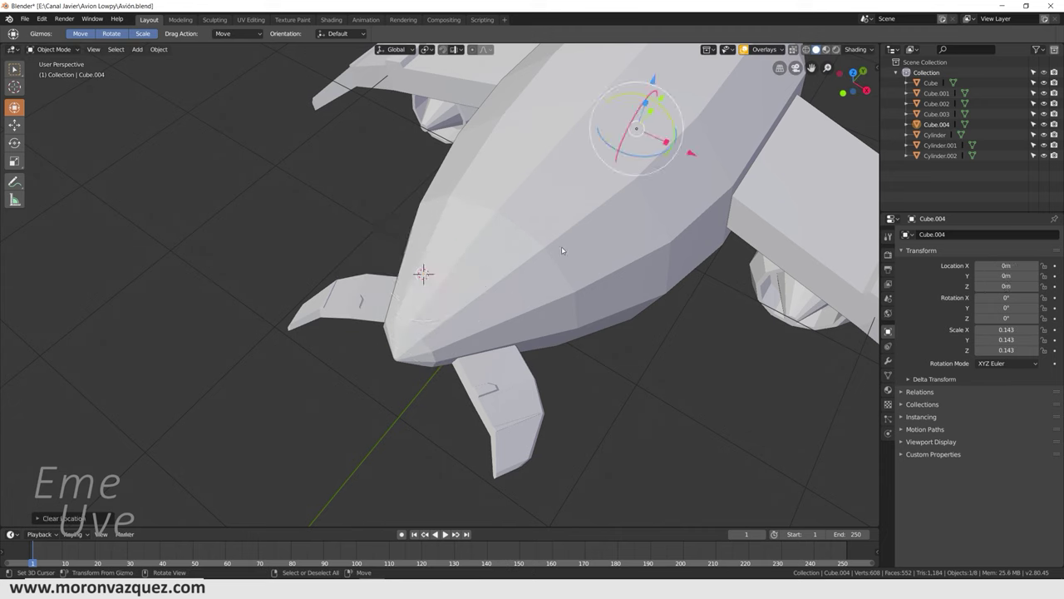
Step: Move the cube onto the fuselage's tapered end at Y -2.6879 m, Z 0.94163 m
click(663, 85)
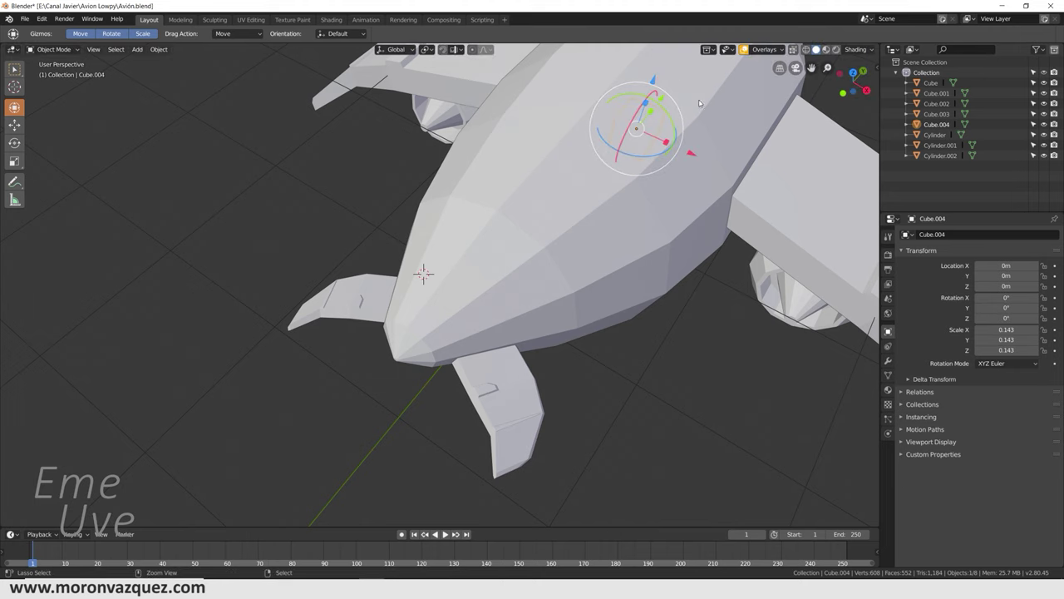
mouse_move(664, 85)
middle_down()
mouse_move(698, 122)
mouse_move(634, 156)
middle_up()
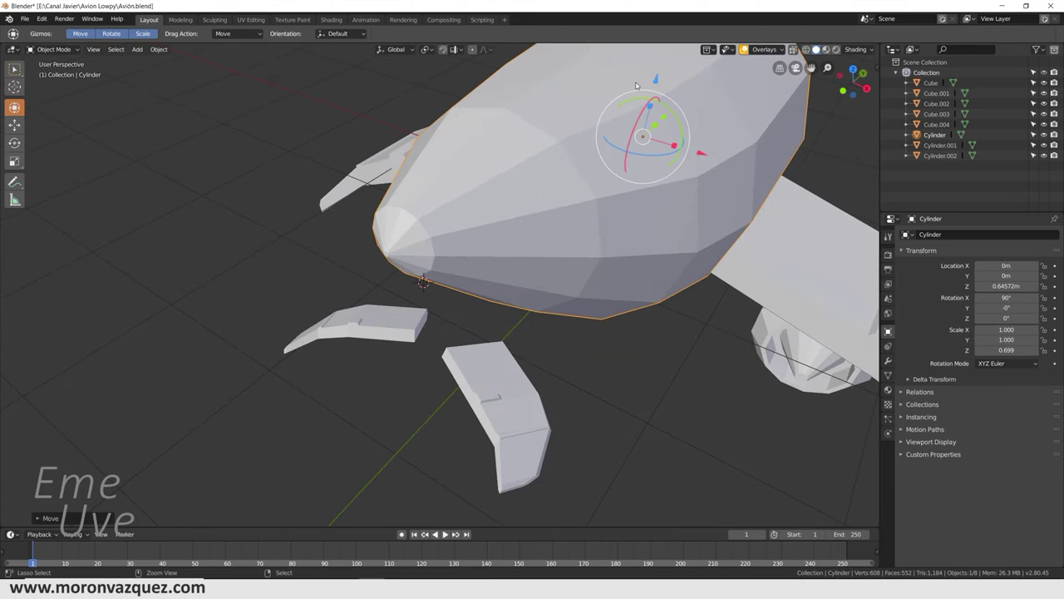
click(635, 156)
click(638, 156)
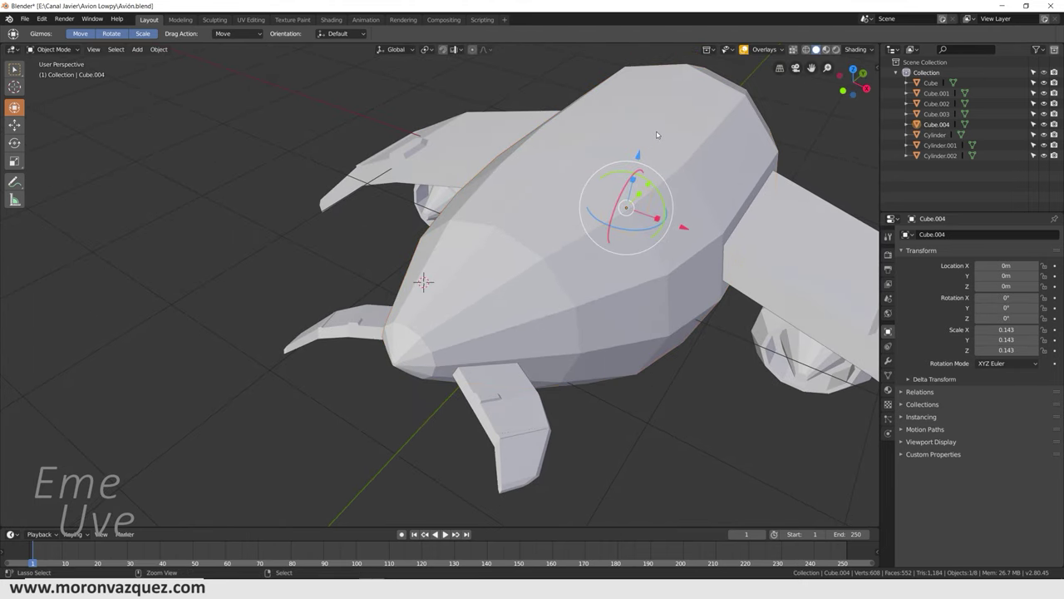
drag(638, 156, 639, 43)
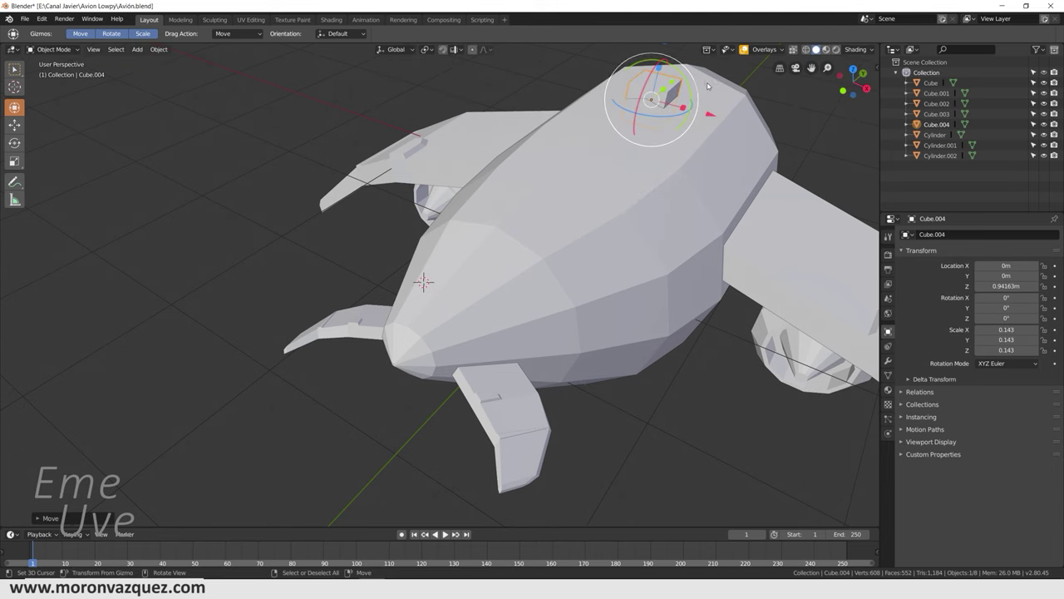
scroll(677, 107, up, 3)
middle_drag(677, 108, 764, 176)
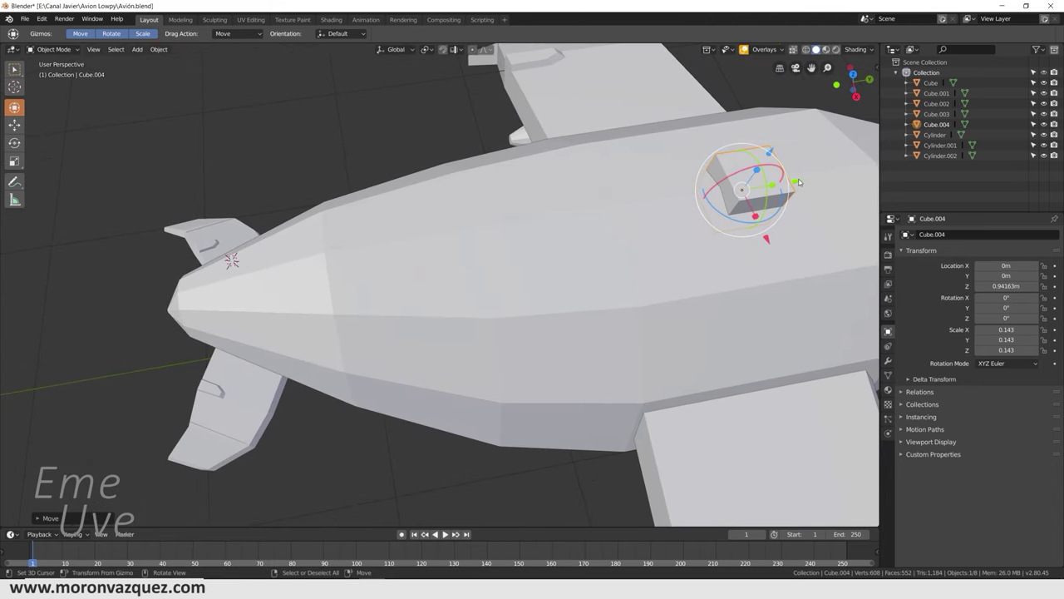
drag(798, 182, 237, 268)
mouse_move(237, 268)
middle_down()
mouse_move(369, 251)
mouse_move(375, 217)
mouse_move(450, 288)
mouse_move(380, 301)
mouse_move(601, 302)
mouse_move(505, 263)
middle_up()
Step: Scale the cube to 0.034 × 0.143 × 0.078 and lower it to Z 0.81114 m
drag(481, 254, 462, 248)
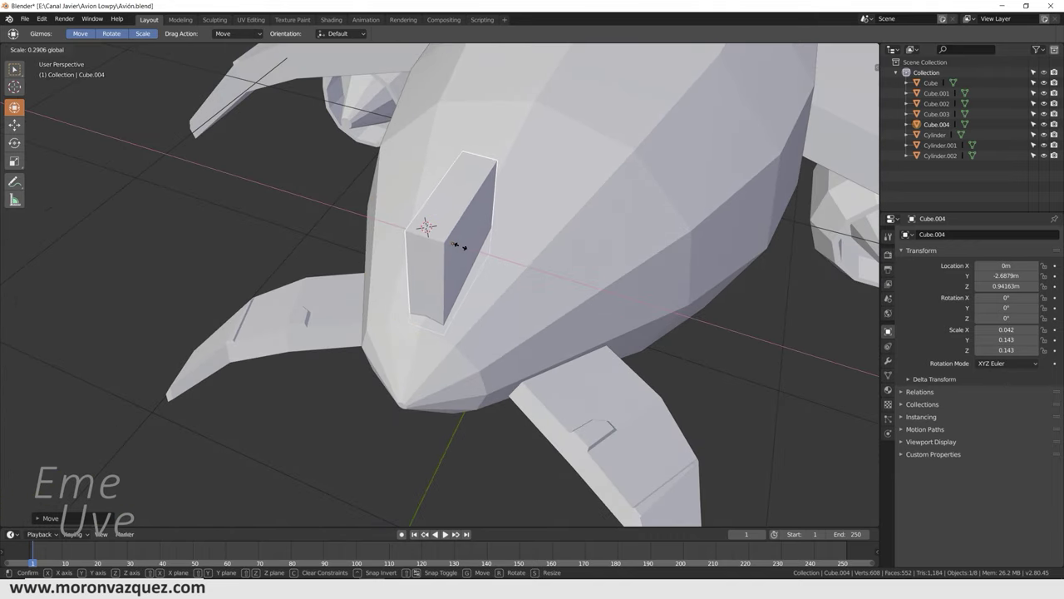
mouse_move(474, 252)
middle_down()
mouse_move(484, 260)
mouse_move(478, 193)
middle_up()
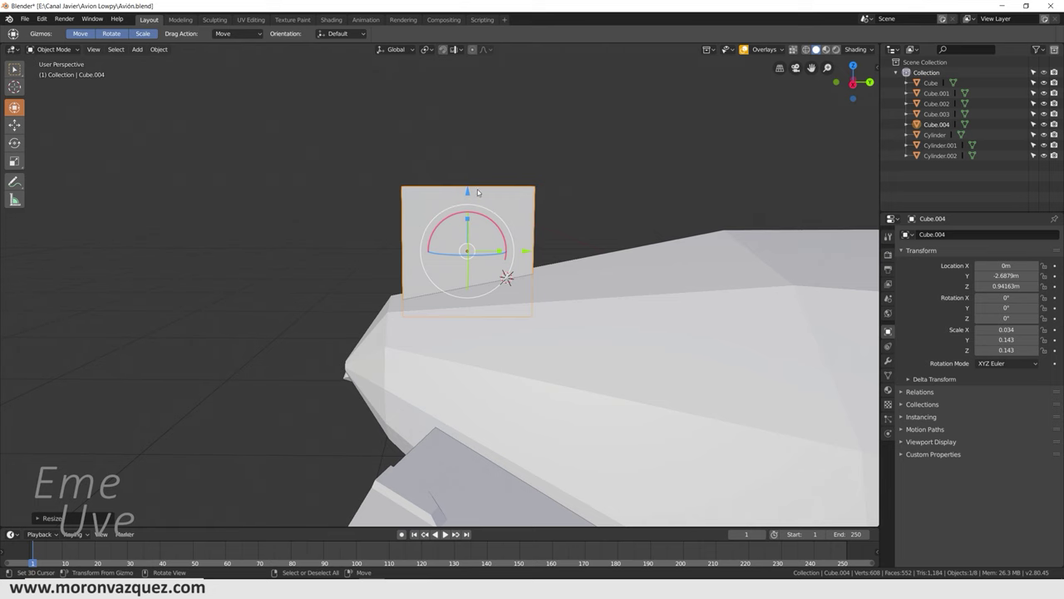
drag(468, 195, 467, 233)
mouse_move(483, 237)
middle_down()
mouse_move(501, 239)
mouse_move(462, 237)
middle_up()
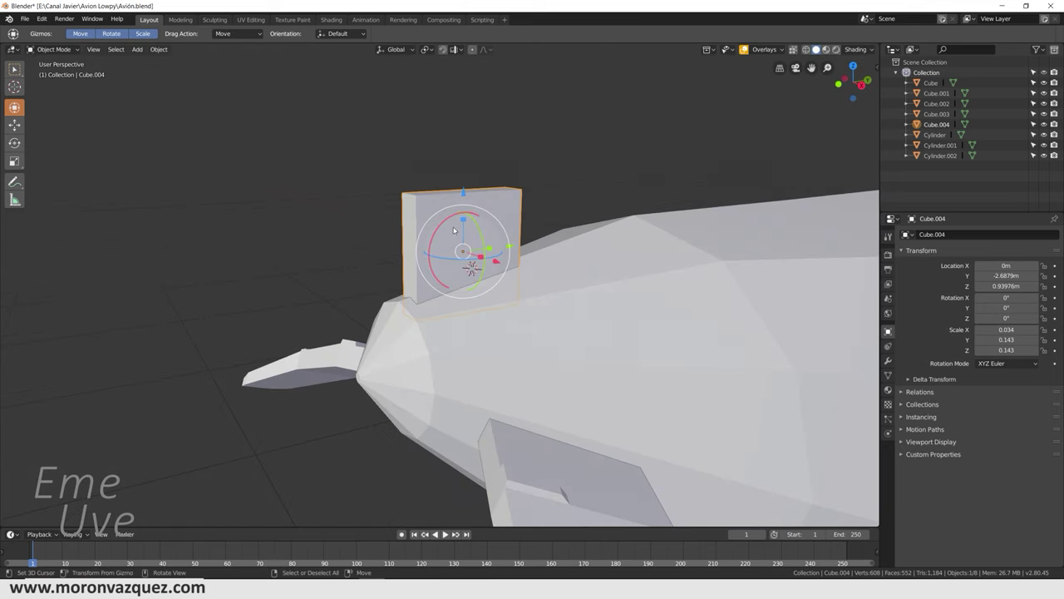
key(s)
key(z)
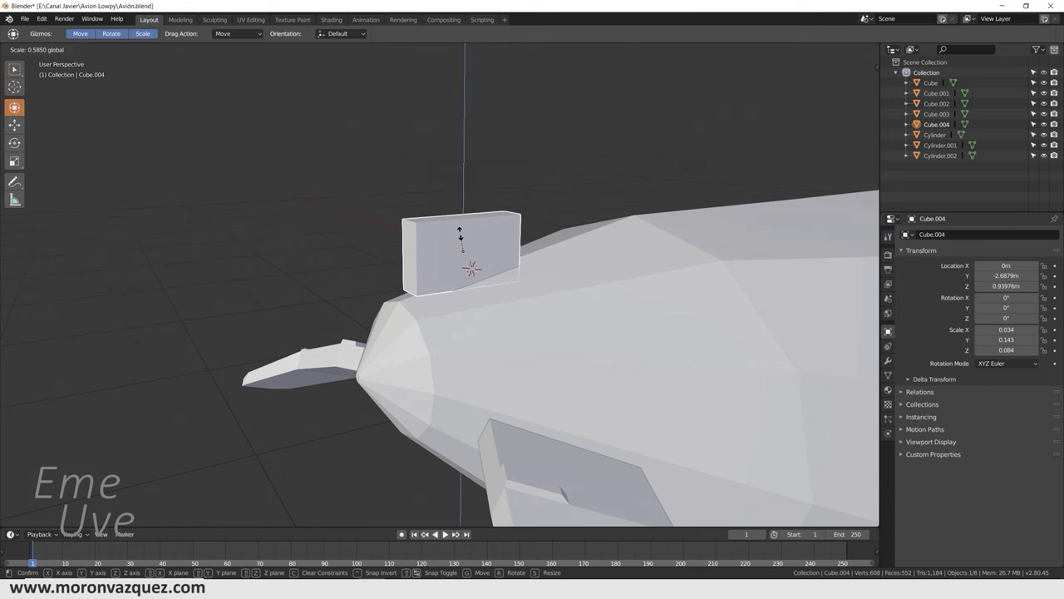
click(462, 239)
key(g)
key(z)
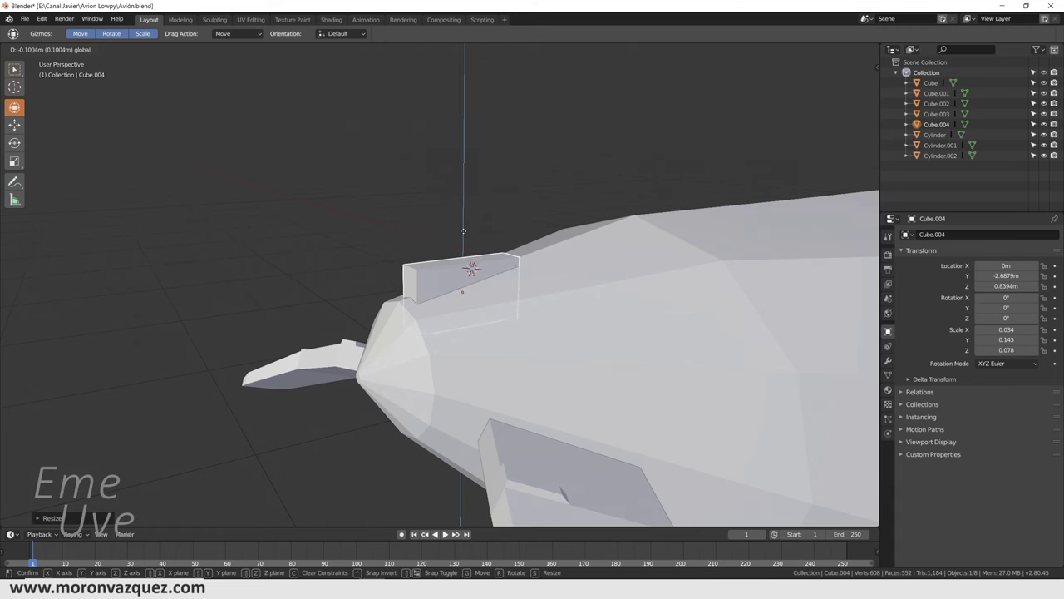
click(463, 242)
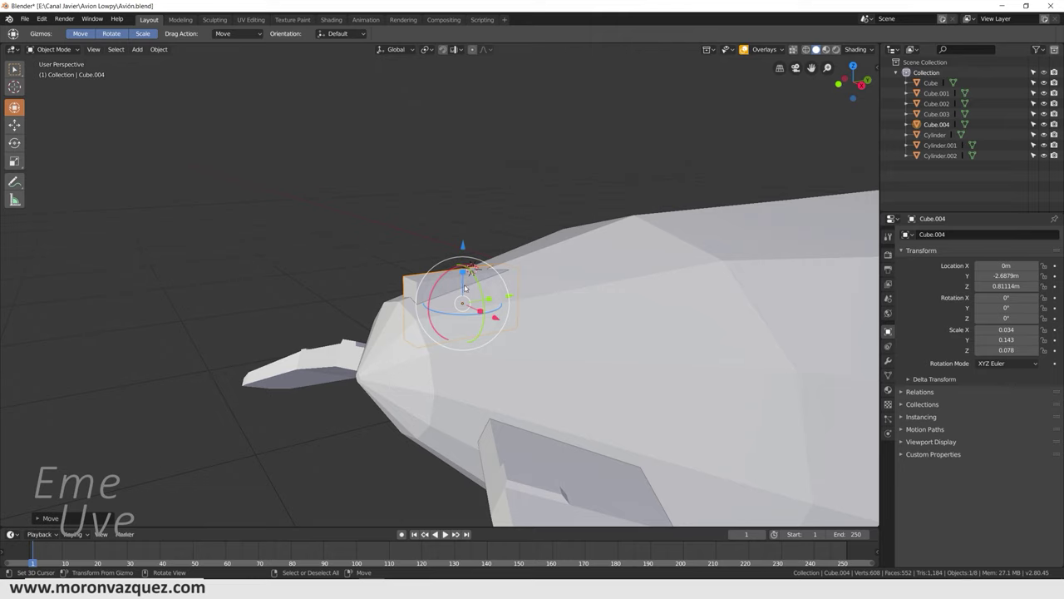
middle_drag(466, 287, 454, 299)
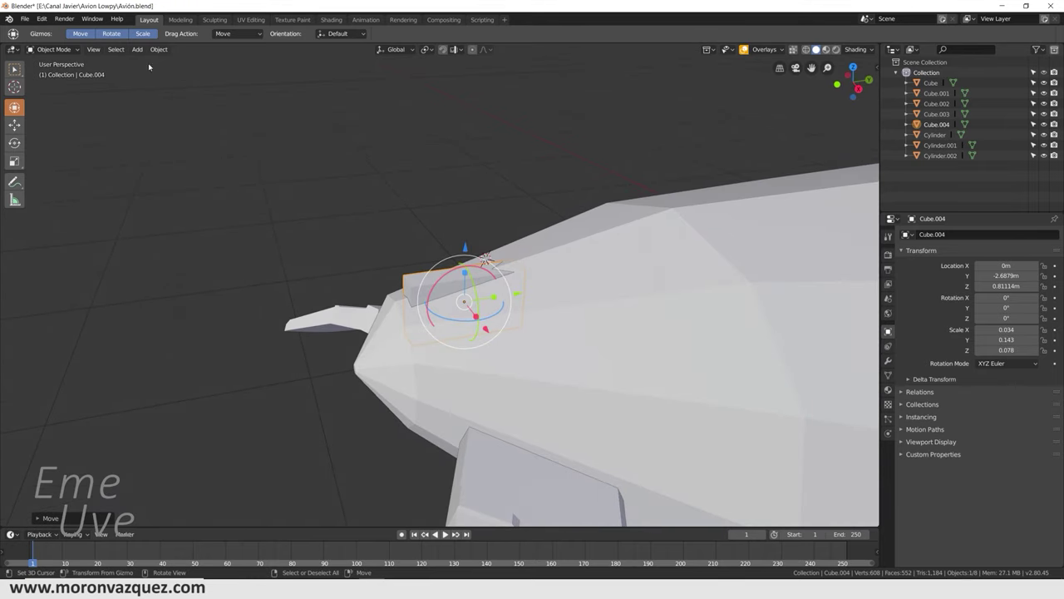
Step: In Edit Mode, extrude the slab's top face up, shrink it and sweep it back along Y
click(48, 50)
click(50, 107)
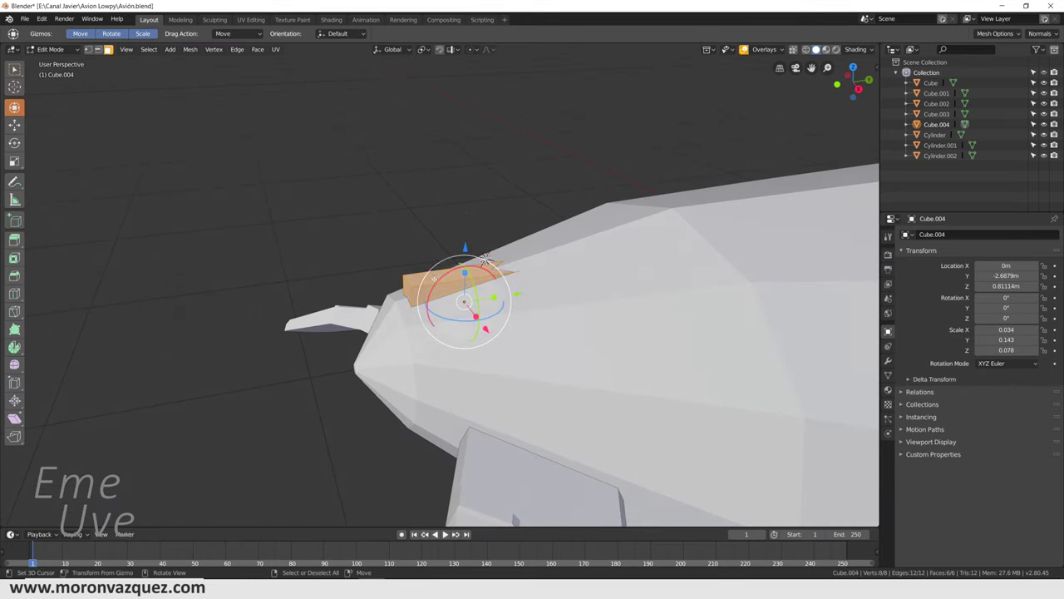
key(e)
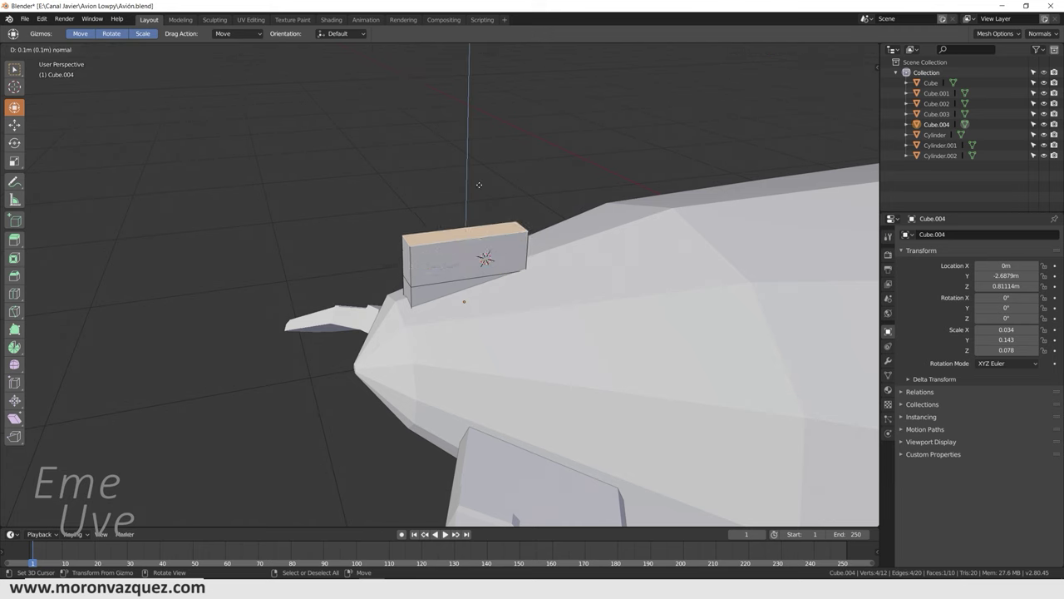
click(479, 187)
key(s)
click(586, 188)
key(g)
key(y)
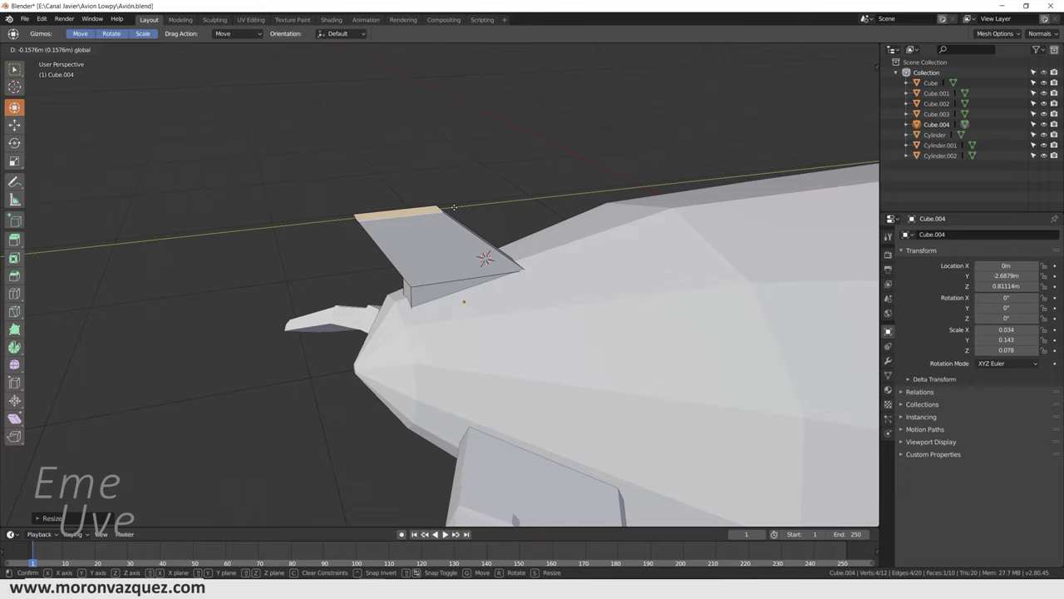
click(454, 207)
Step: Raise the fin's top edge higher and shift it further back along Y
mouse_move(488, 218)
middle_down()
mouse_move(518, 200)
mouse_move(556, 225)
mouse_move(530, 216)
mouse_move(535, 235)
mouse_move(488, 226)
middle_up()
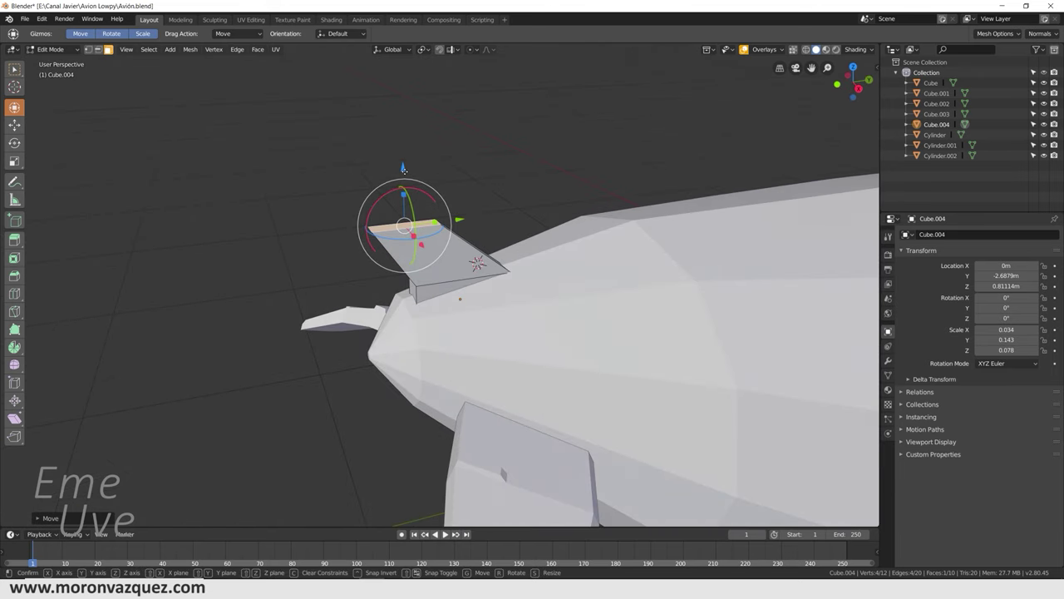
drag(404, 169, 384, 146)
drag(428, 191, 437, 194)
middle_drag(436, 193, 438, 218)
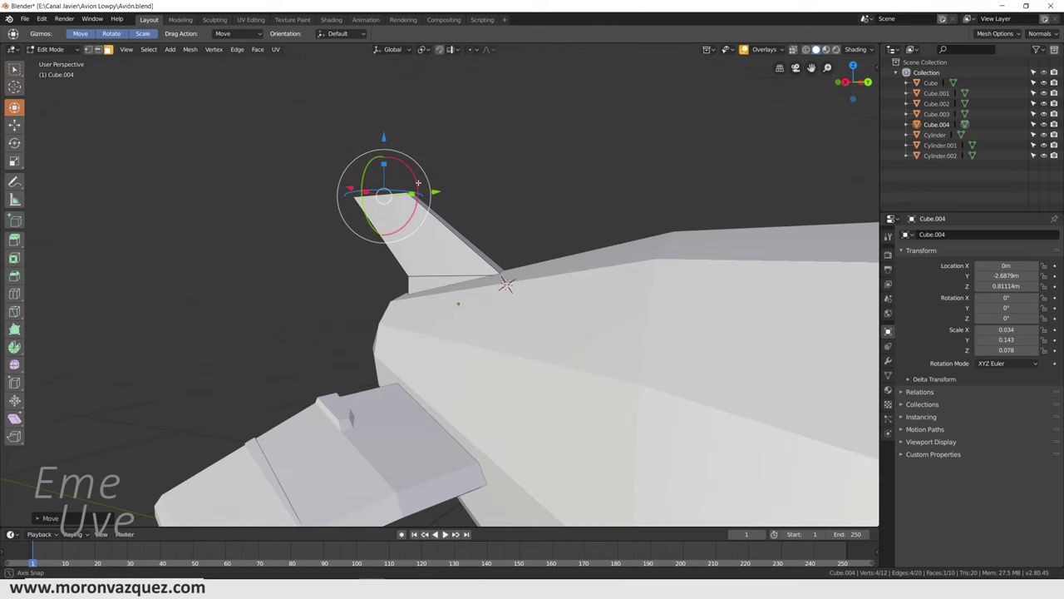
key(ctrl+r)
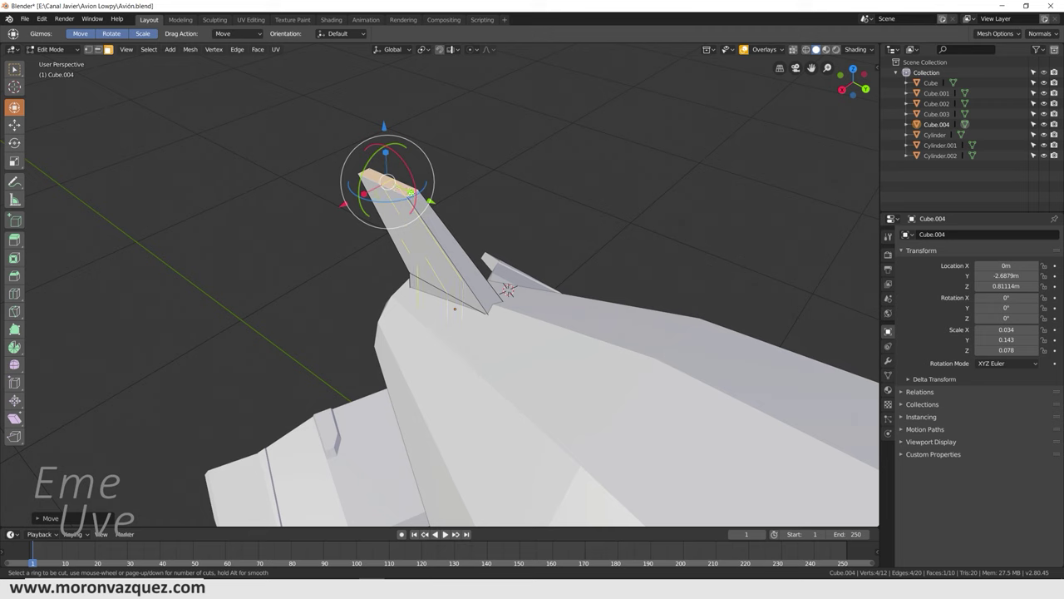
Step: Place a new edge loop across the fin
click(411, 193)
click(411, 193)
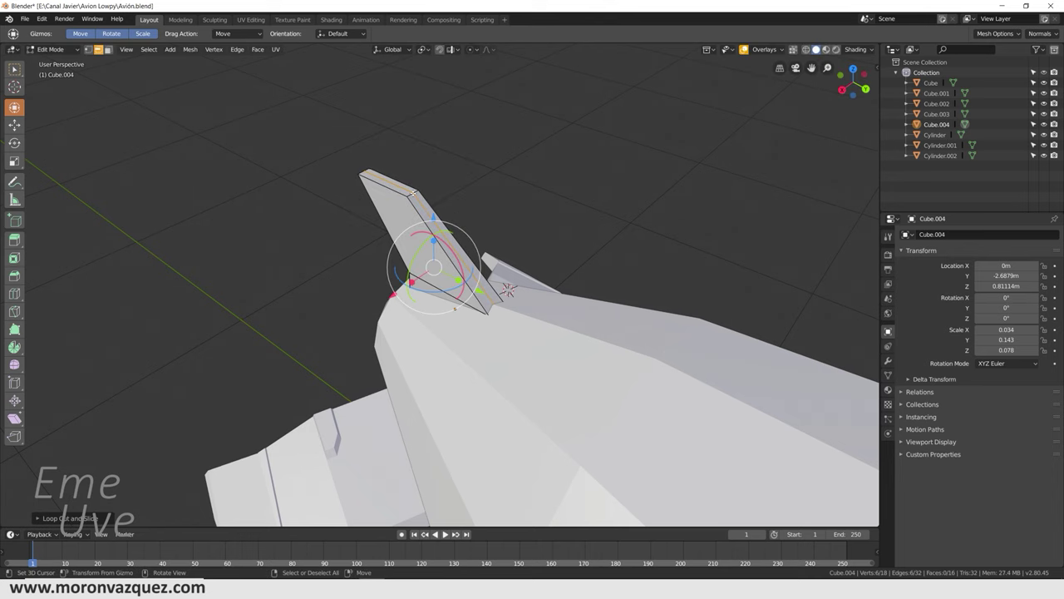
mouse_move(509, 248)
middle_down()
mouse_move(464, 239)
mouse_move(476, 266)
middle_up()
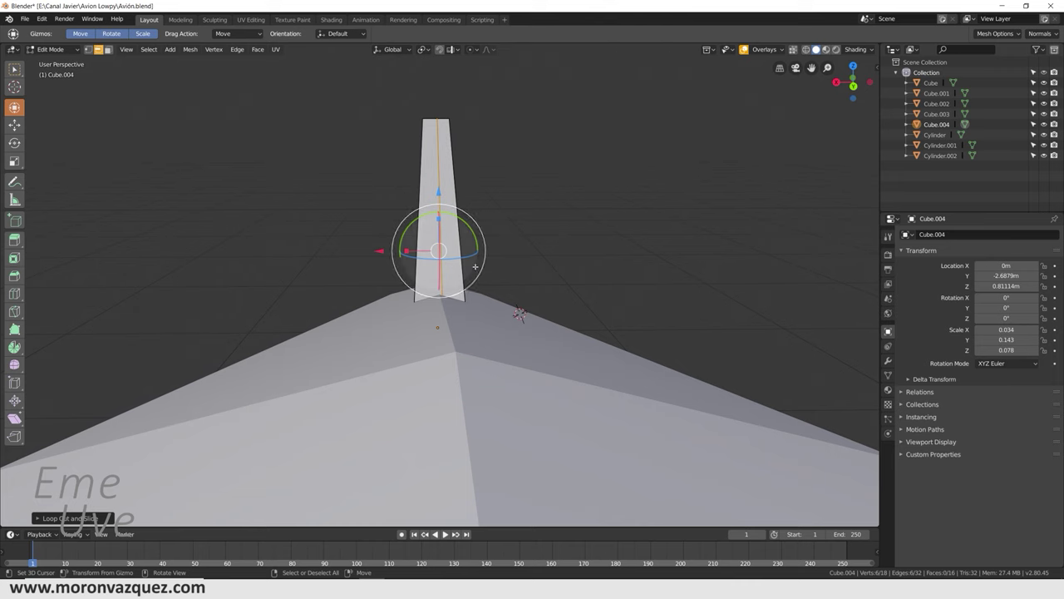
click(50, 49)
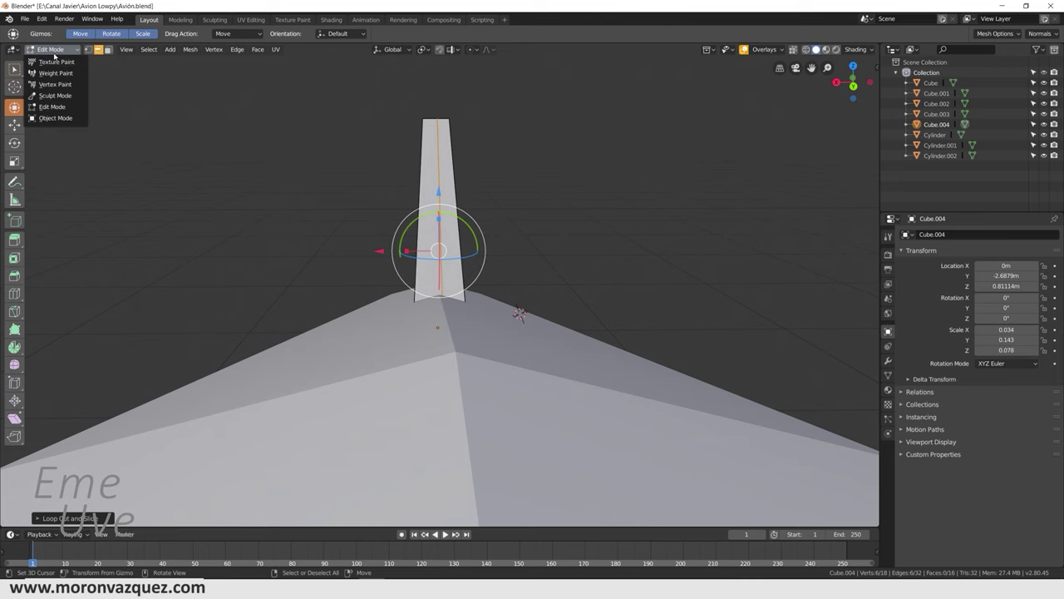
Step: Shift the fin's selected vertices along X and nudge its top edge back along Y
middle_drag(433, 271, 443, 327)
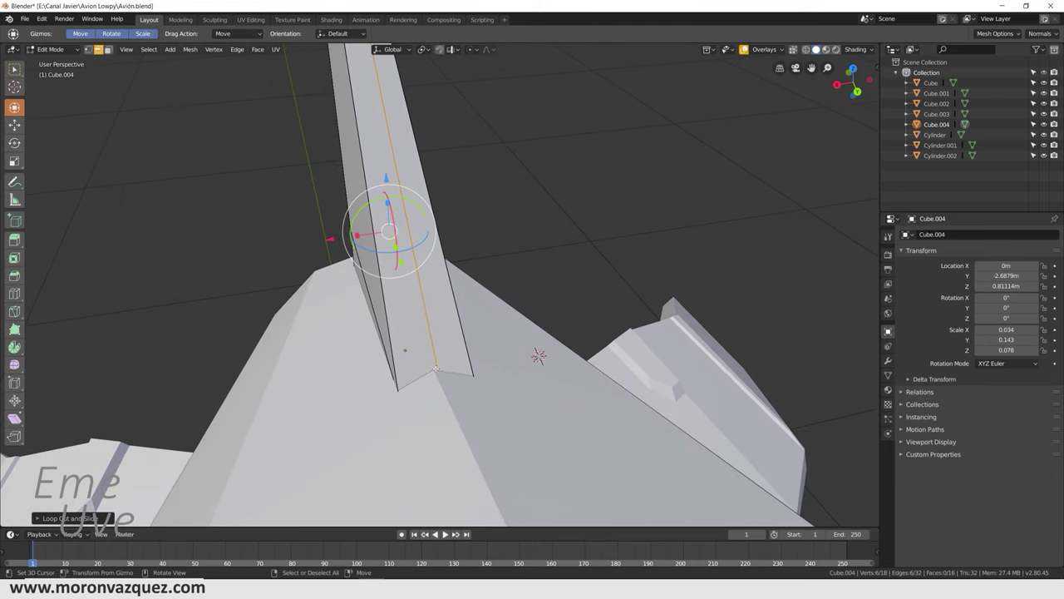
drag(328, 241, 324, 240)
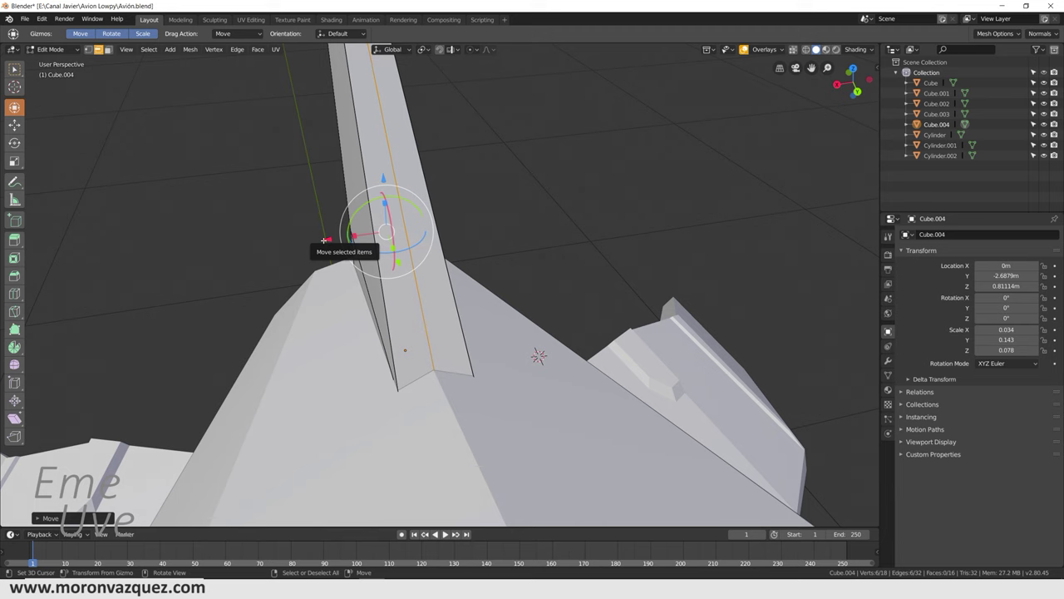
drag(340, 240, 331, 240)
middle_drag(409, 266, 441, 301)
scroll(416, 274, down, 3)
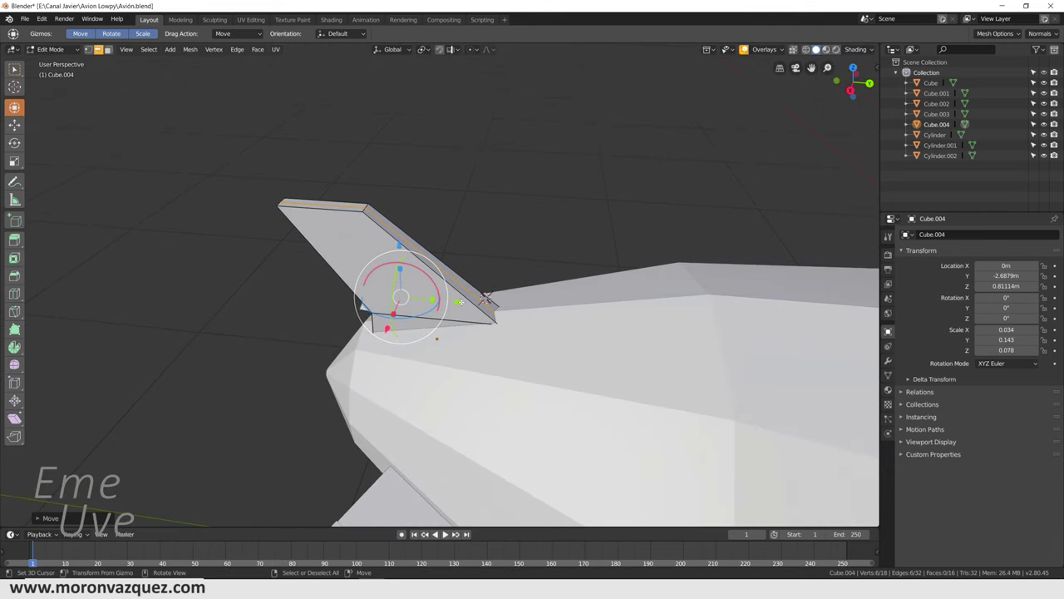
drag(460, 302, 467, 301)
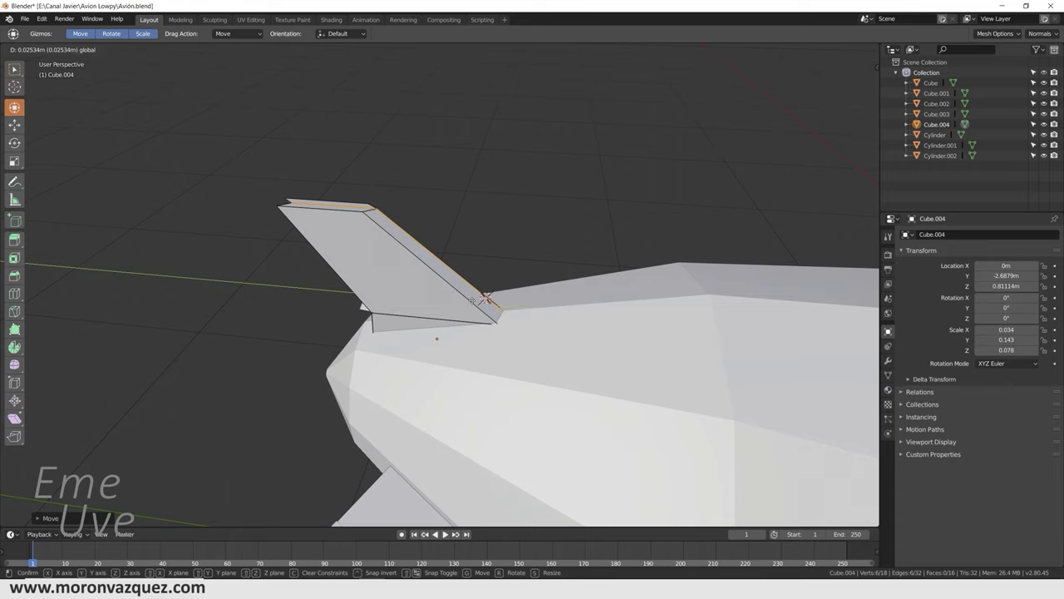
drag(472, 300, 474, 299)
mouse_move(473, 299)
middle_down()
mouse_move(533, 293)
mouse_move(300, 297)
middle_up()
click(41, 52)
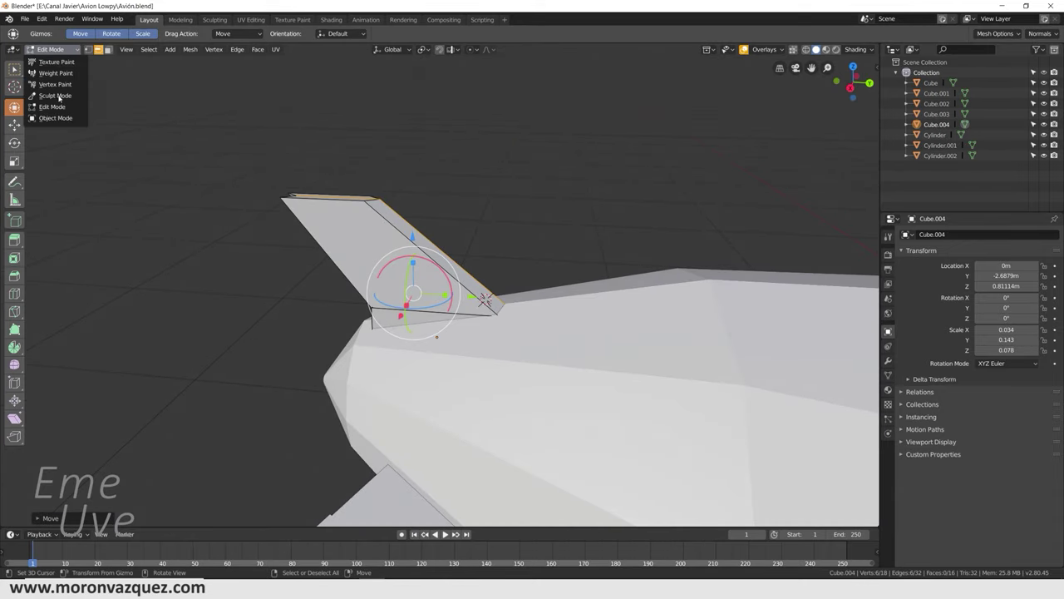
Step: Return to Object Mode and view the finished plane from the front
click(58, 118)
mouse_move(465, 232)
middle_down()
mouse_move(618, 231)
mouse_move(618, 259)
mouse_move(572, 271)
mouse_move(592, 276)
mouse_move(491, 301)
middle_up()
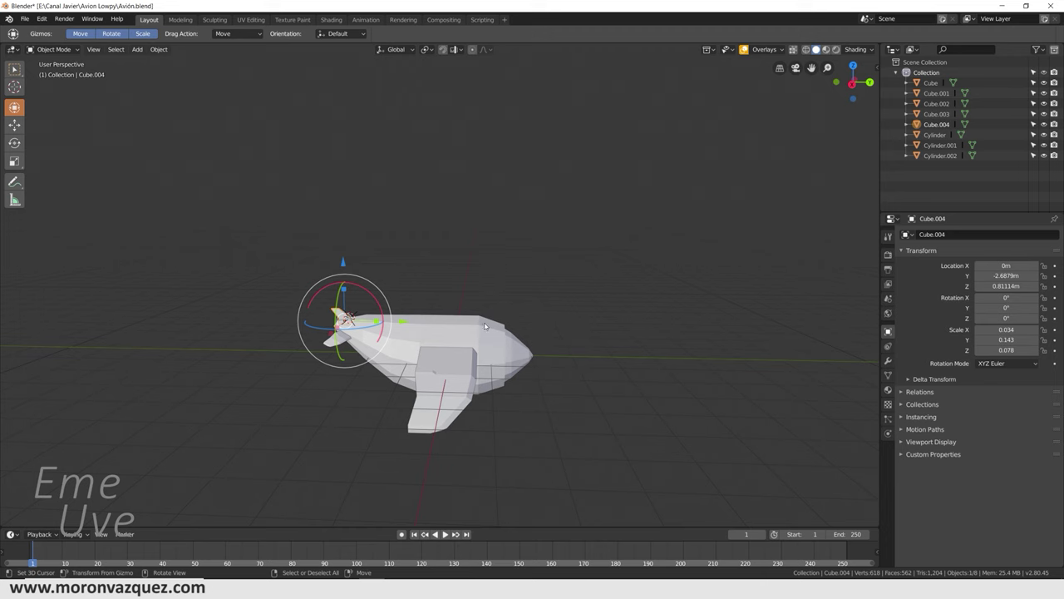
click(25, 18)
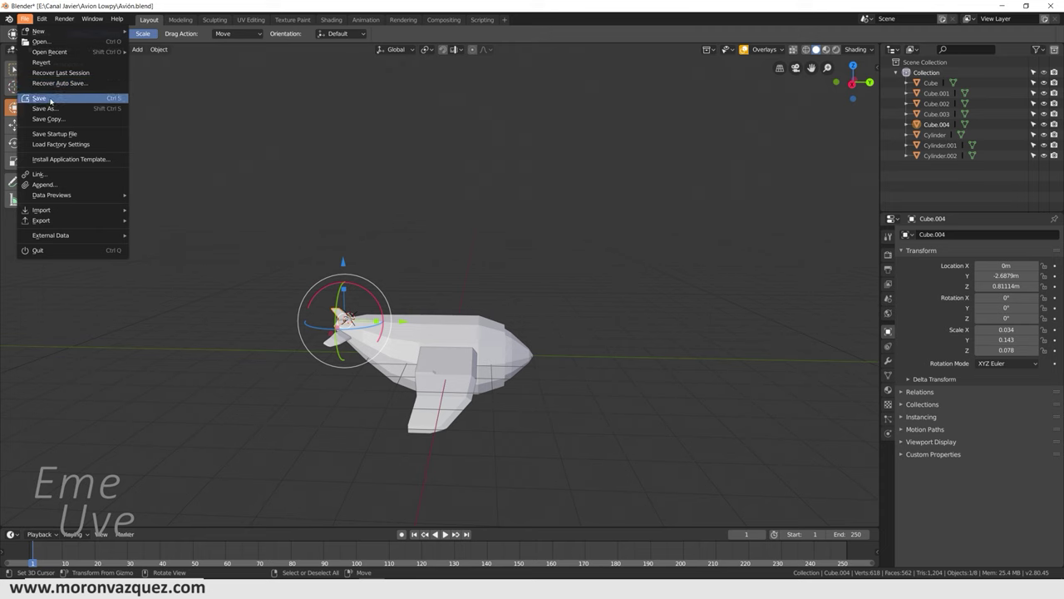
Step: Save Avión.blend with the swept tail fin, then orbit and zoom to inspect the plane
click(50, 100)
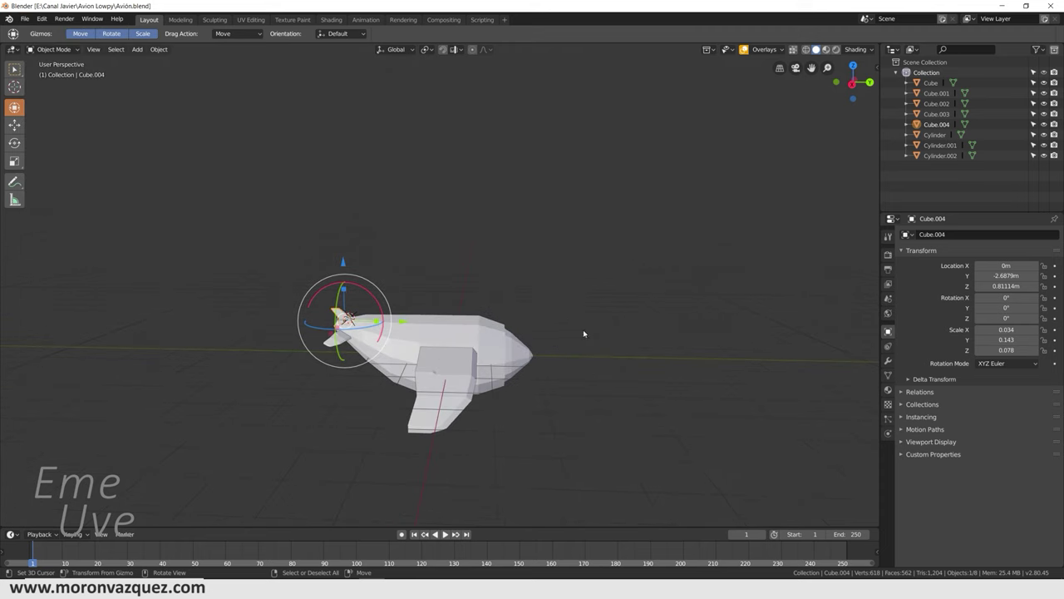
middle_drag(583, 329, 481, 324)
scroll(581, 362, up, 4)
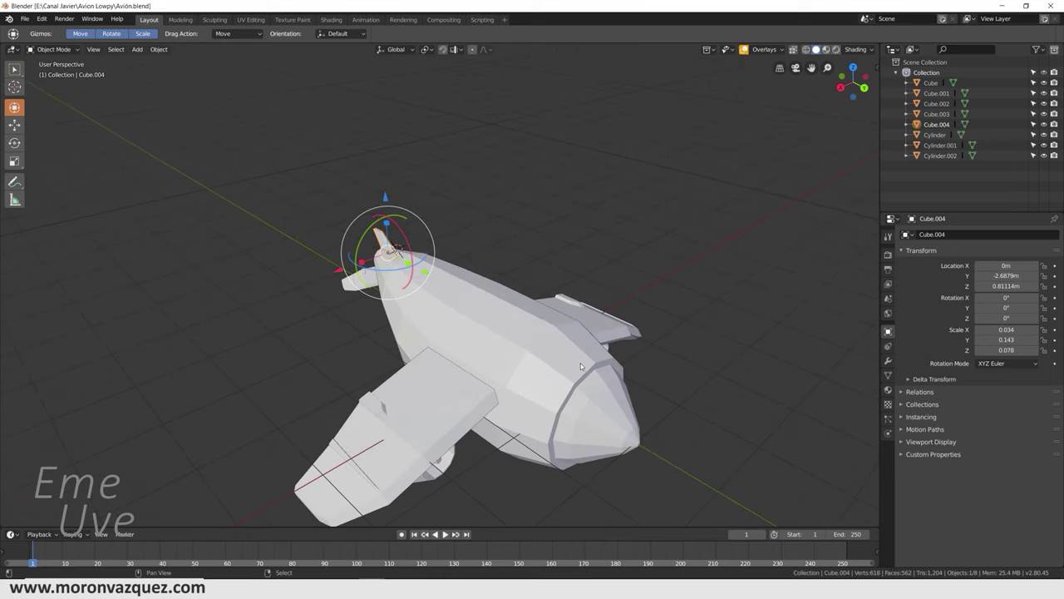
scroll(581, 362, up, 2)
mouse_move(572, 351)
middle_down()
mouse_move(453, 303)
mouse_move(483, 268)
mouse_move(448, 291)
middle_up()
Step: Add a new cylinder mesh near the fuselage's centre and shrink it to 0.604
click(448, 291)
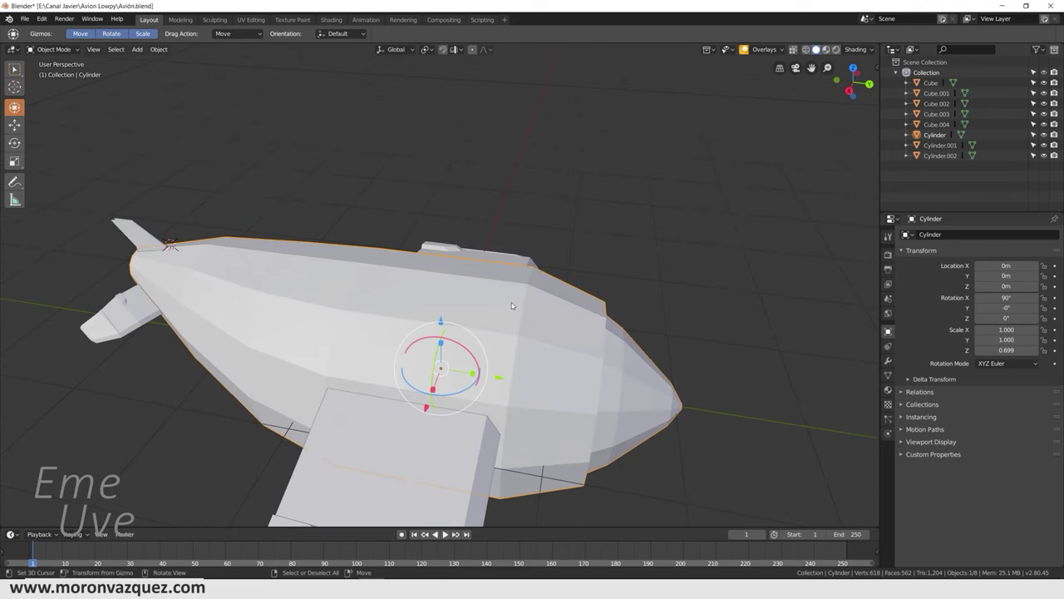
key(shift+a)
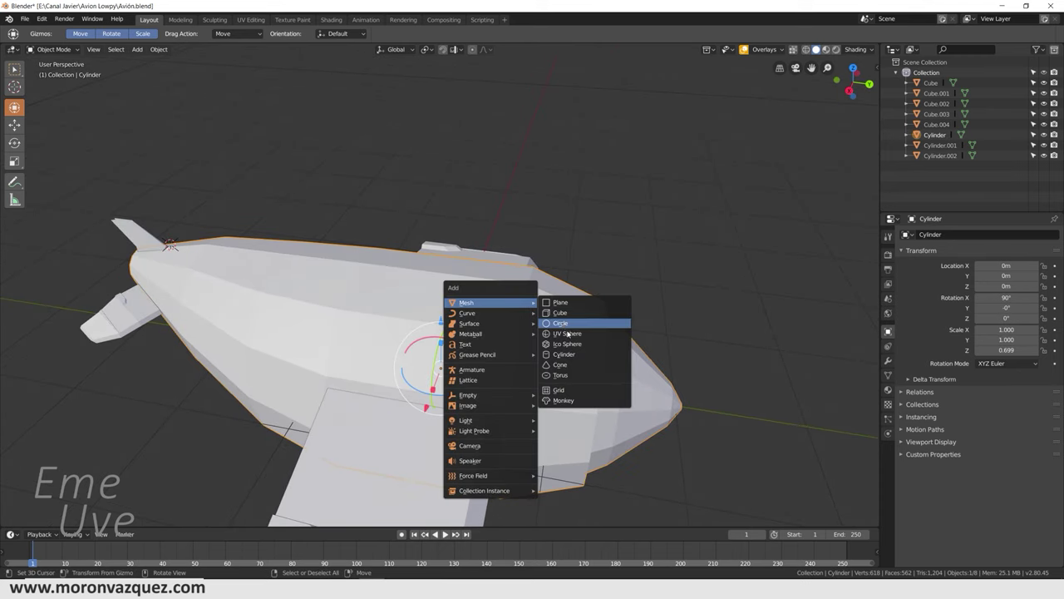
click(564, 354)
drag(219, 258, 594, 303)
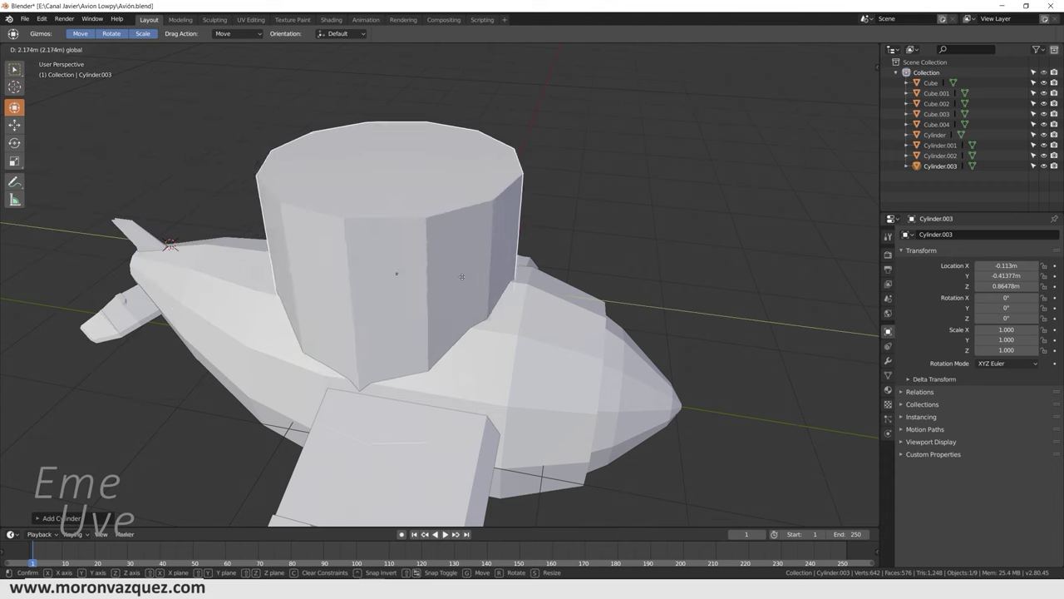
key(s)
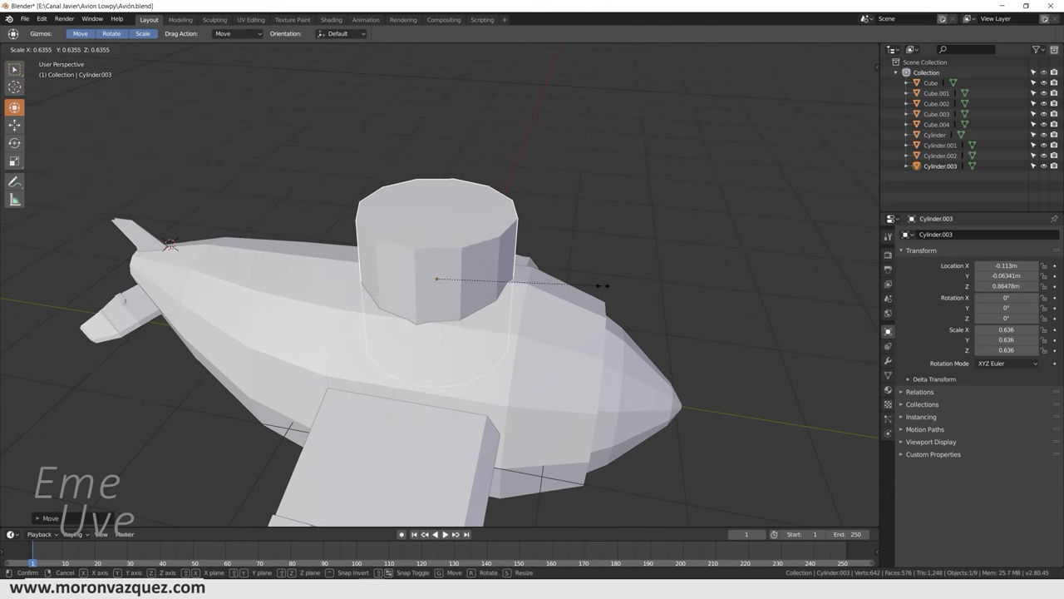
click(597, 290)
middle_drag(597, 290, 648, 312)
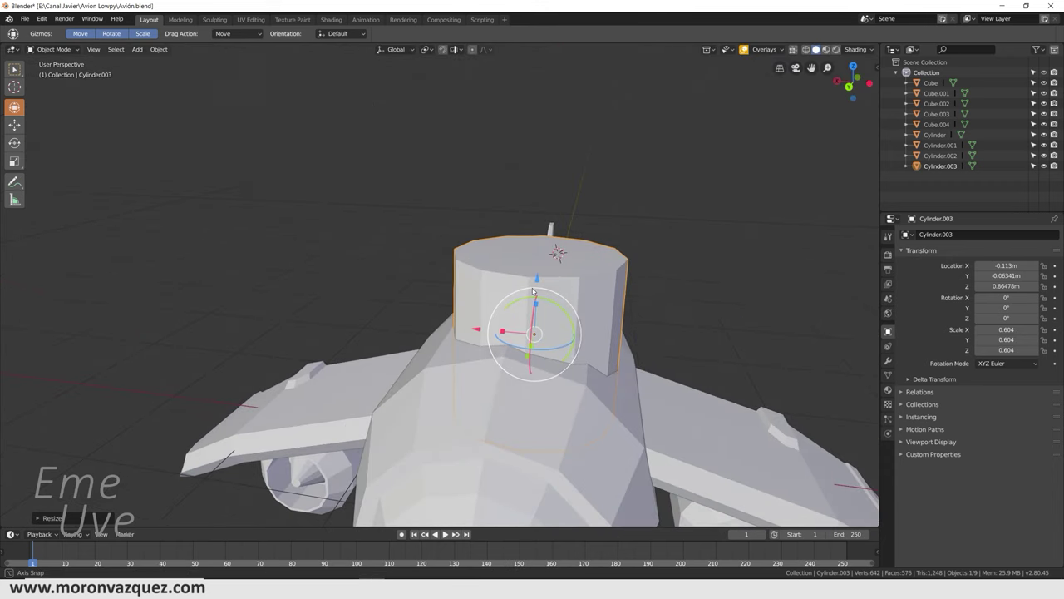
Step: Clear the cylinder's location, raise it along Z, and shrink it to 0.441
key(alt+g)
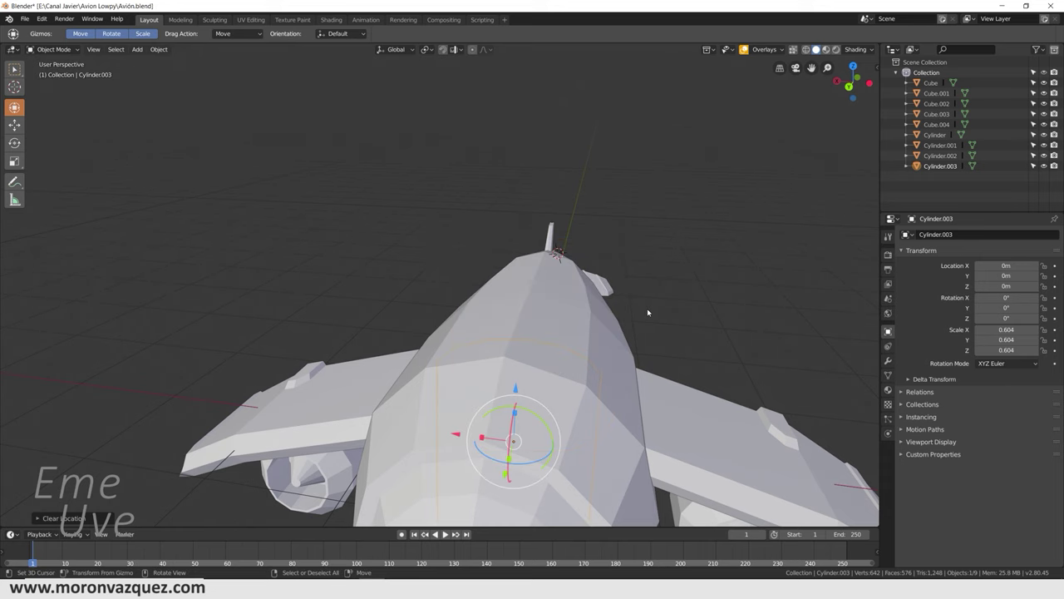
drag(516, 388, 517, 250)
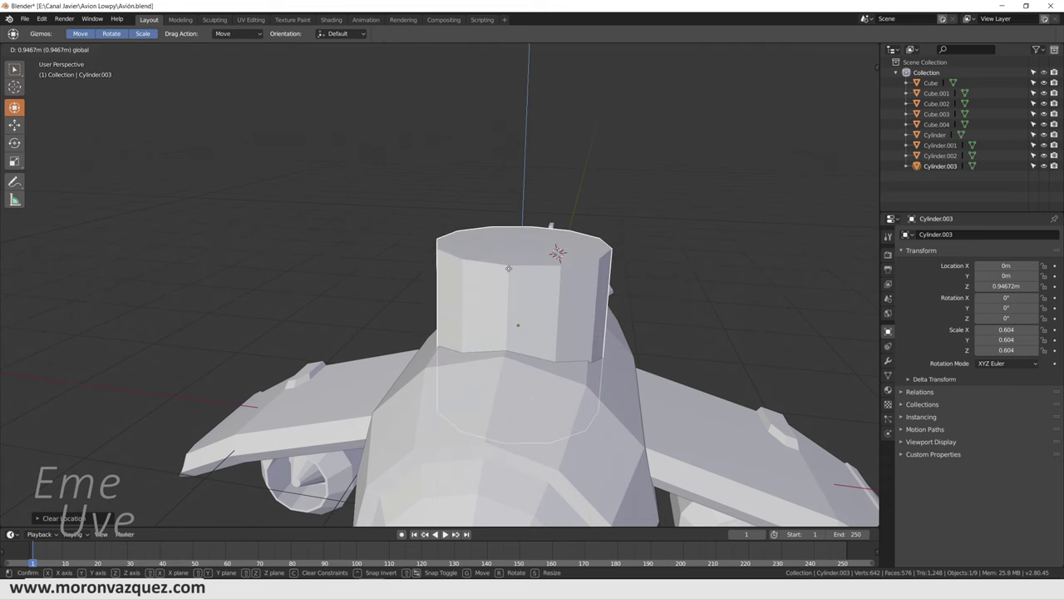
middle_drag(549, 250, 737, 342)
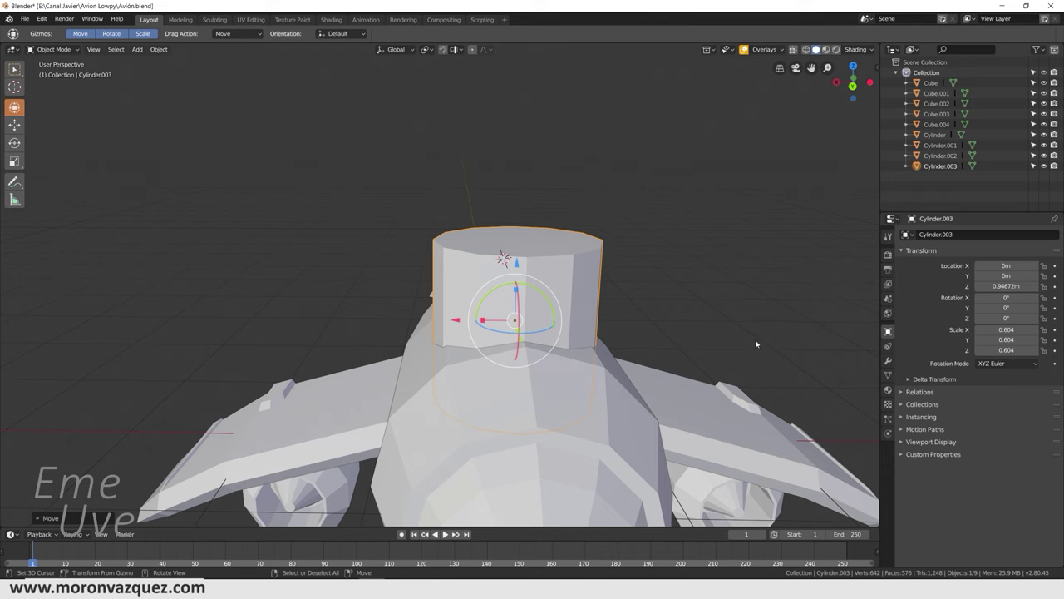
key(s)
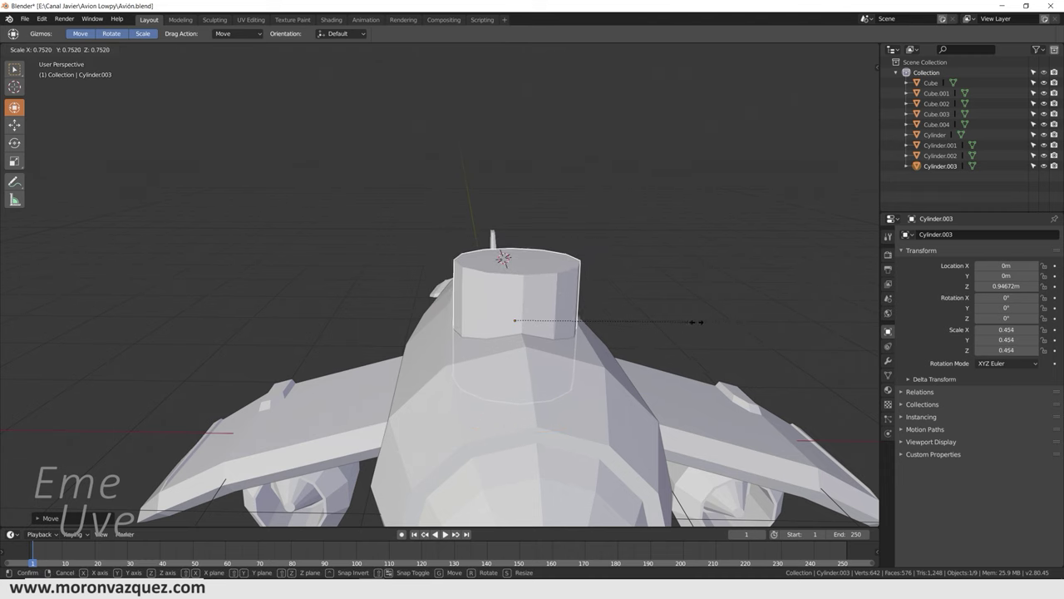
click(625, 323)
middle_drag(625, 323, 602, 340)
mouse_move(572, 373)
middle_down()
mouse_move(395, 350)
mouse_move(592, 370)
mouse_move(476, 380)
mouse_move(550, 376)
mouse_move(623, 343)
mouse_move(525, 366)
mouse_move(506, 332)
middle_up()
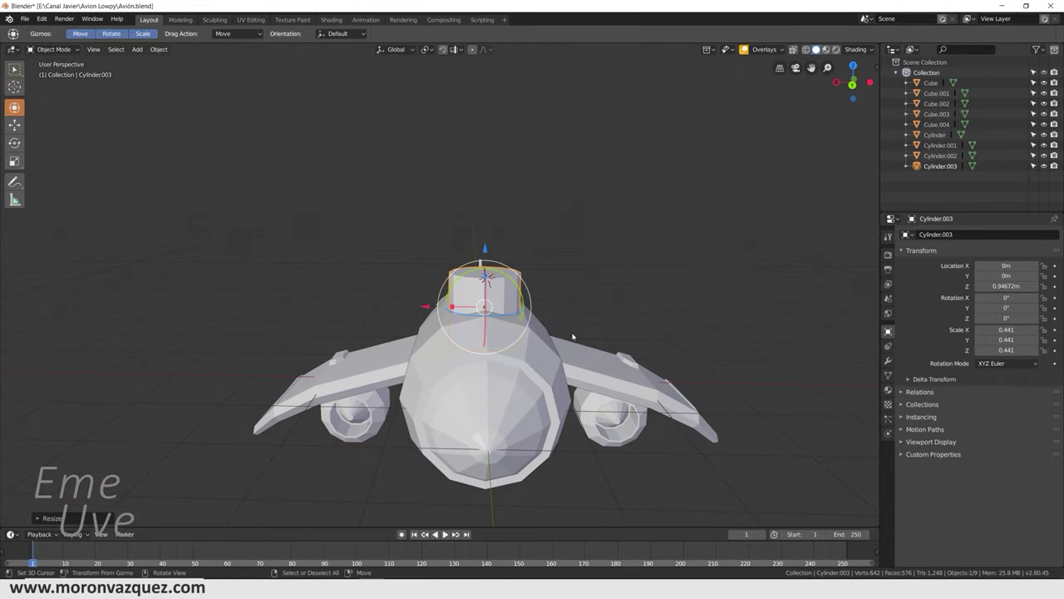
Step: Resize the cylinder to 0.597, then to 0.687, and select the fuselage Cylinder
scroll(505, 333, up, 4)
scroll(489, 321, up, 1)
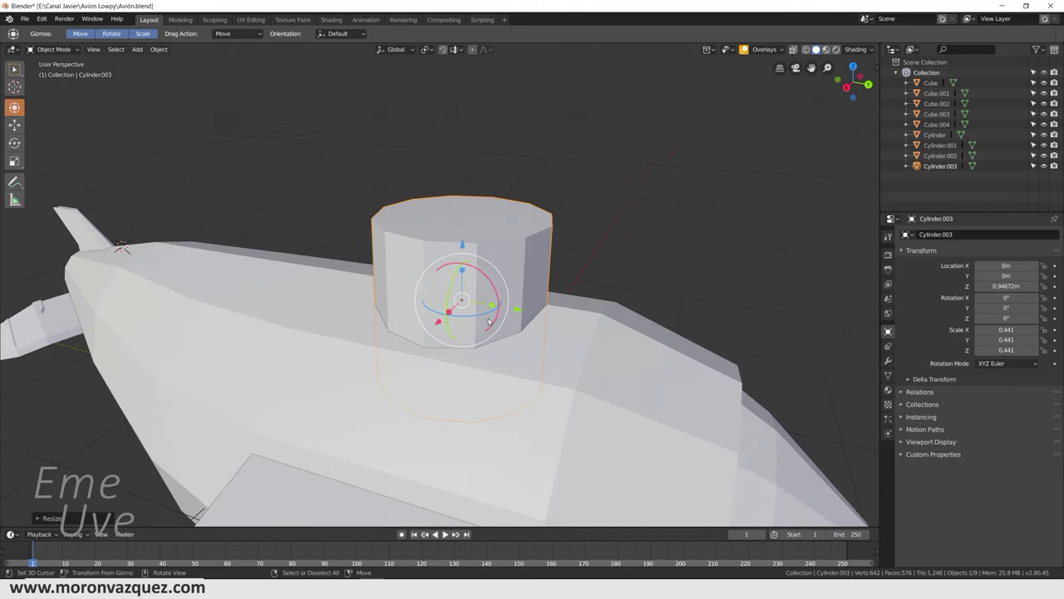
key(s)
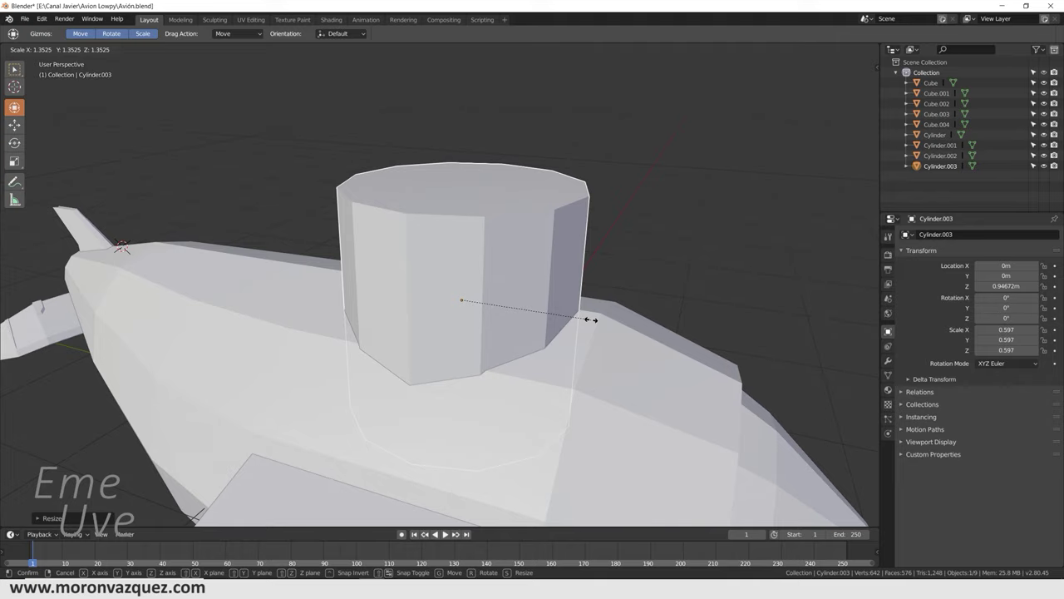
click(589, 317)
mouse_move(648, 338)
middle_down()
mouse_move(666, 336)
mouse_move(683, 370)
middle_up()
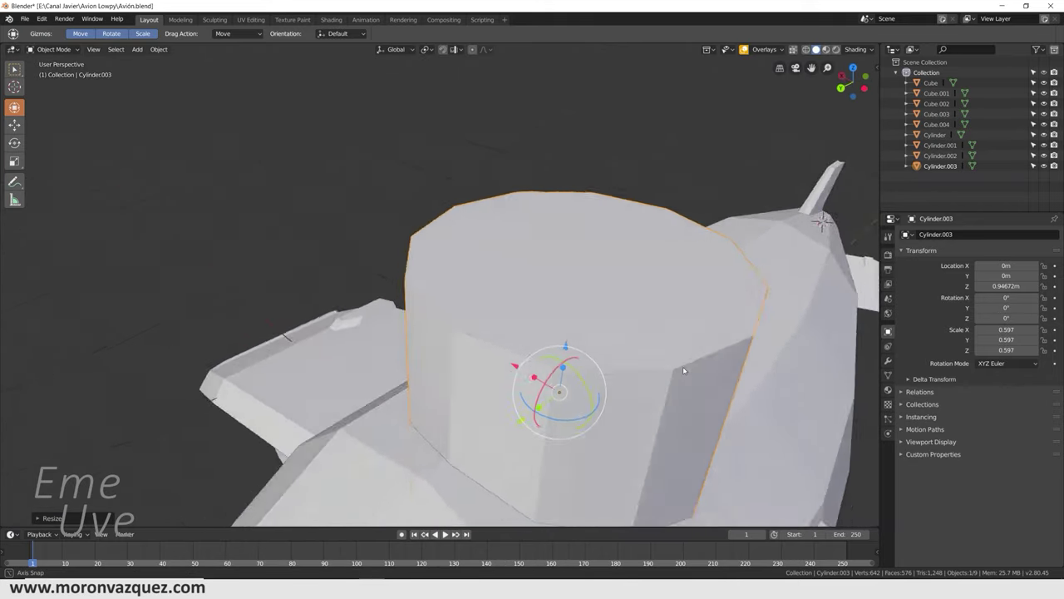
scroll(683, 370, down, 3)
middle_drag(683, 370, 634, 368)
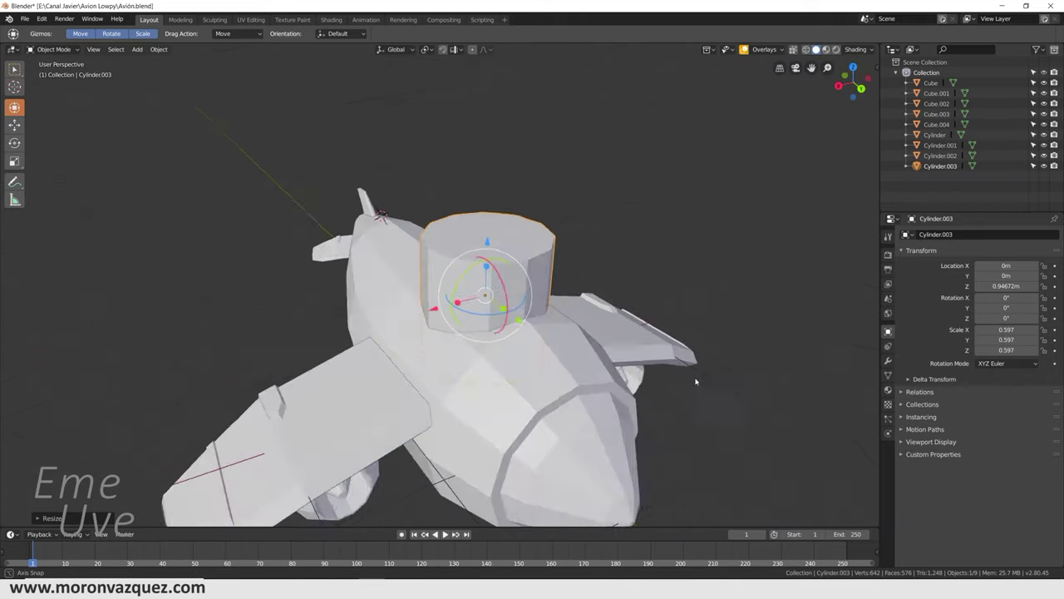
key(s)
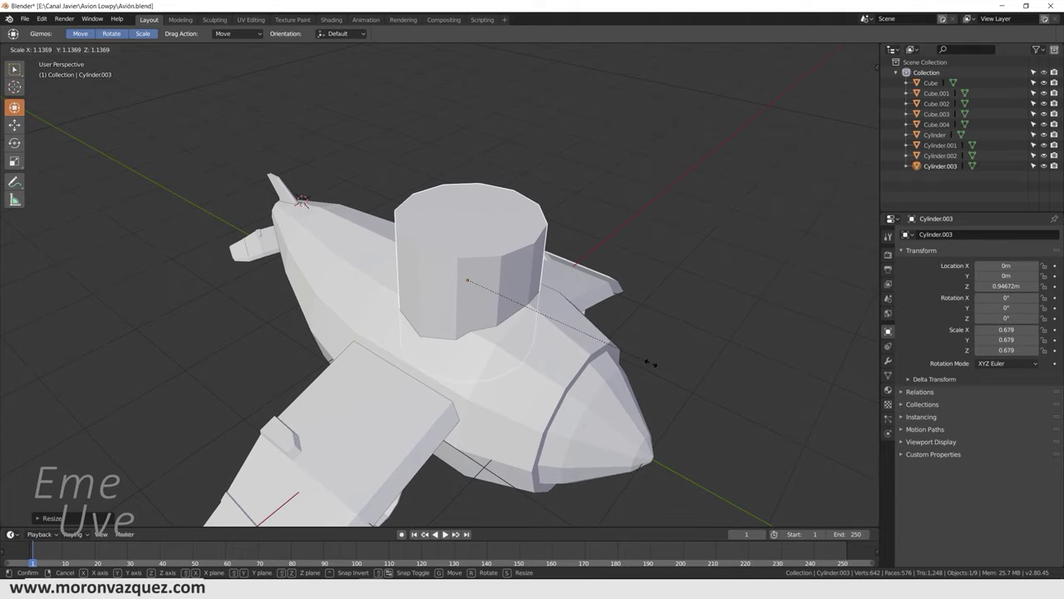
click(646, 365)
mouse_move(646, 369)
middle_down()
mouse_move(599, 352)
mouse_move(595, 339)
mouse_move(649, 364)
mouse_move(690, 361)
mouse_move(646, 344)
middle_up()
click(571, 348)
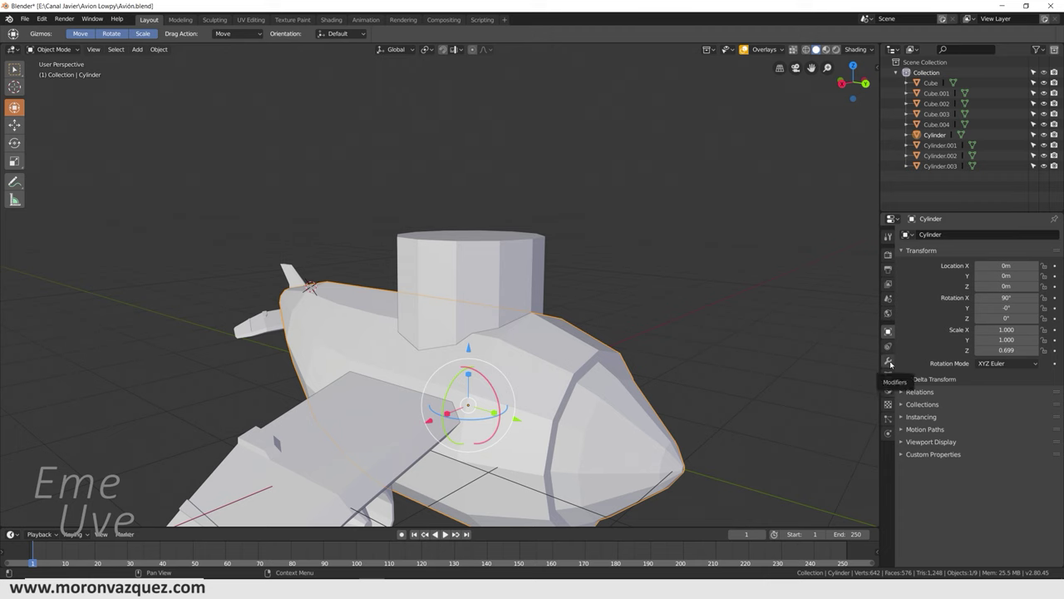
Step: Add a Boolean modifier to the fuselage with Cylinder.003 as cutter, set to Difference
click(889, 362)
click(942, 237)
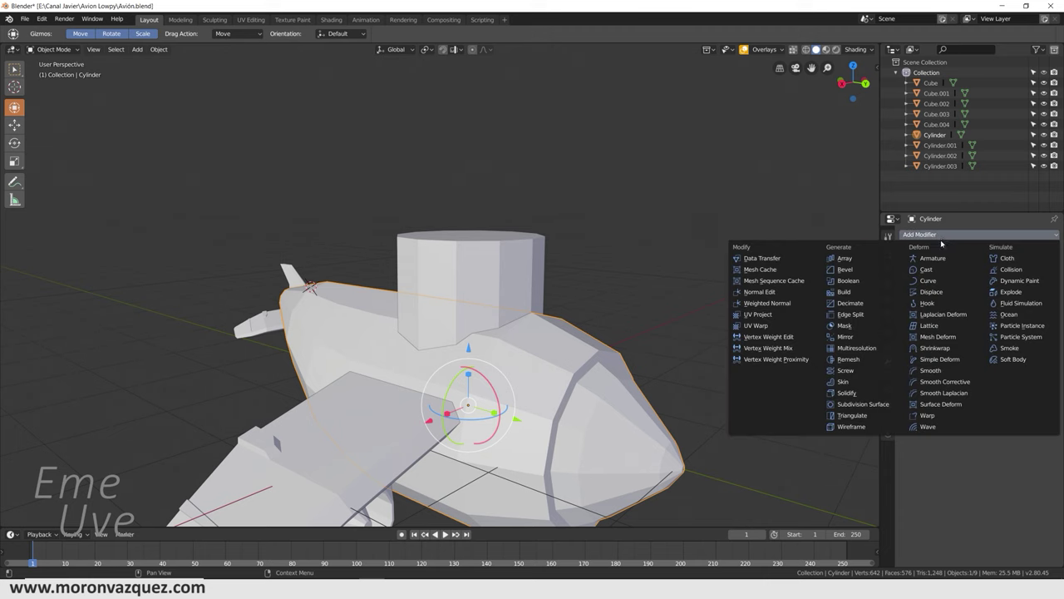
click(854, 284)
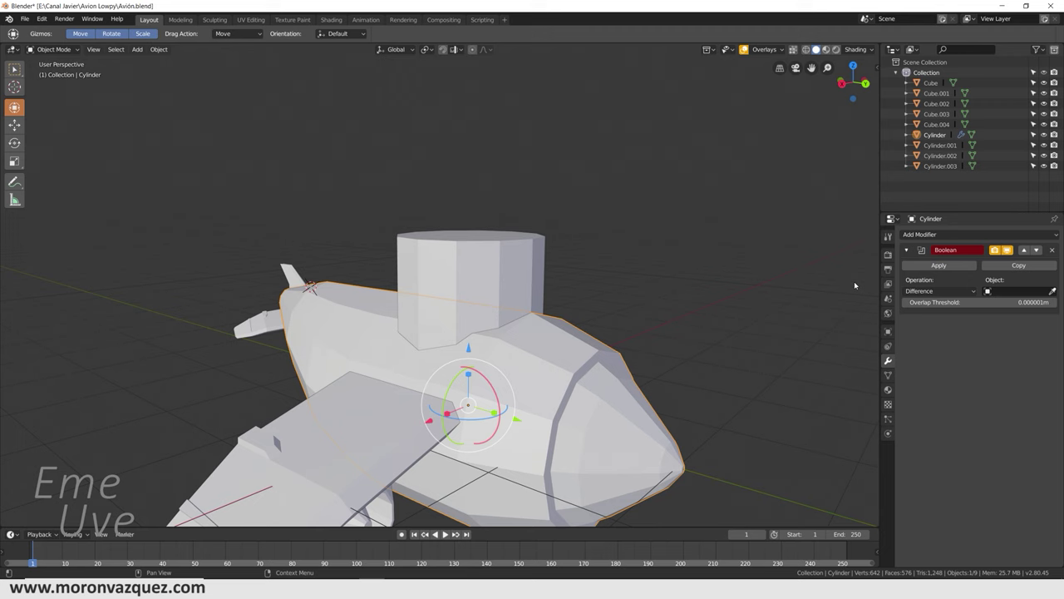
click(486, 248)
click(942, 291)
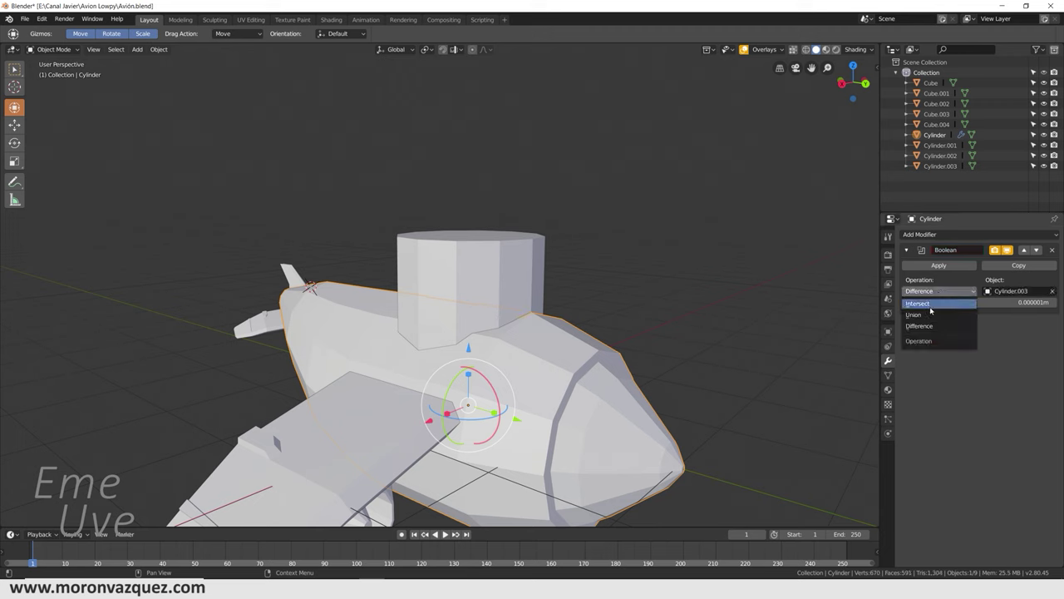
click(923, 304)
click(928, 291)
click(927, 315)
click(927, 291)
click(923, 326)
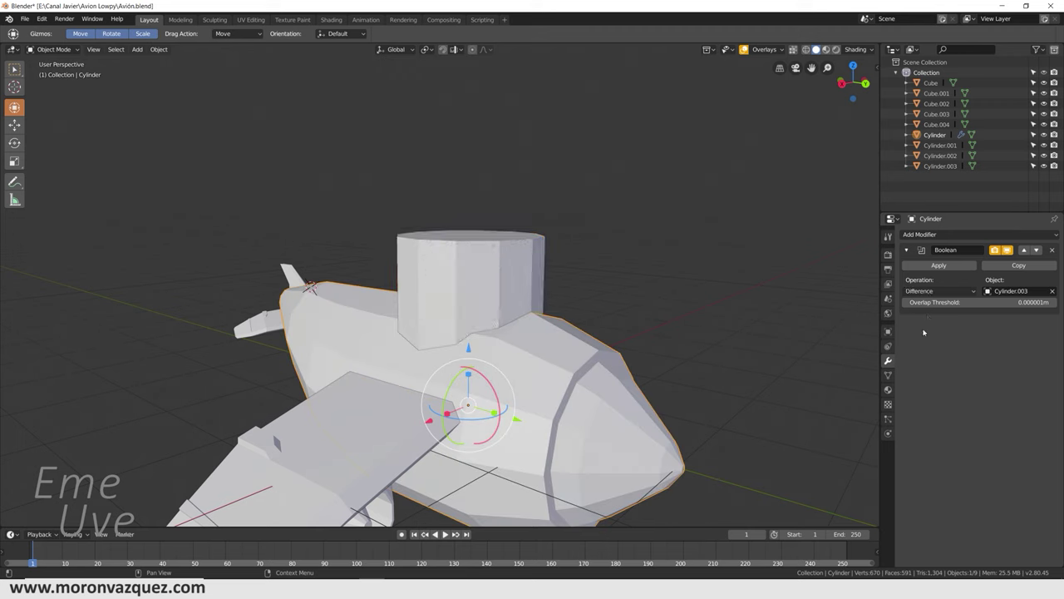
Step: Apply the Boolean cut and delete the Cylinder.003 cutter
click(939, 266)
click(503, 269)
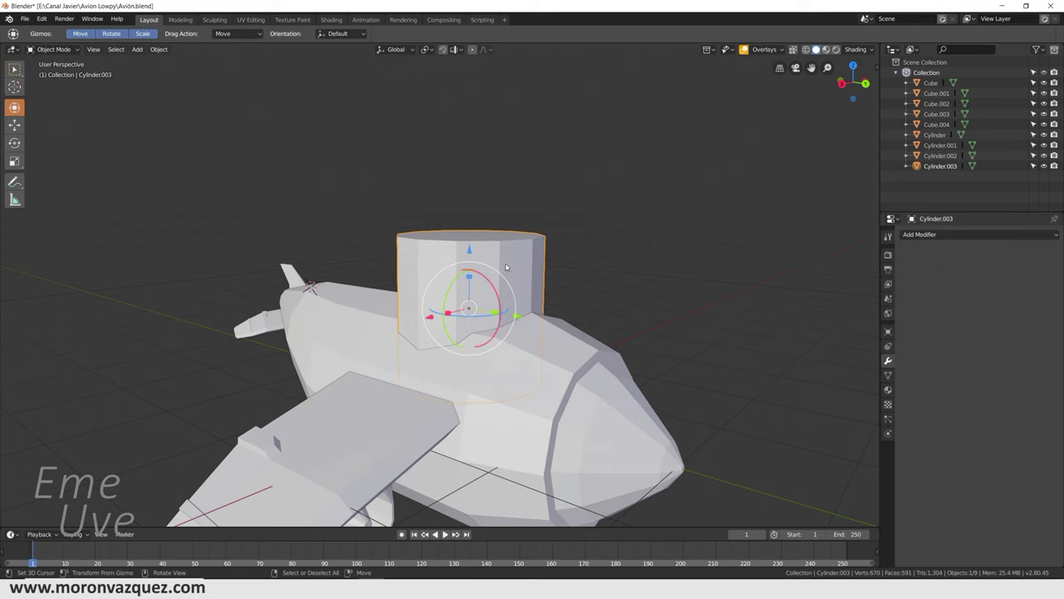
key(Delete)
mouse_move(506, 266)
middle_down()
mouse_move(612, 311)
mouse_move(546, 298)
mouse_move(494, 261)
mouse_move(446, 257)
mouse_move(539, 325)
mouse_move(630, 292)
mouse_move(597, 299)
mouse_move(503, 258)
middle_up()
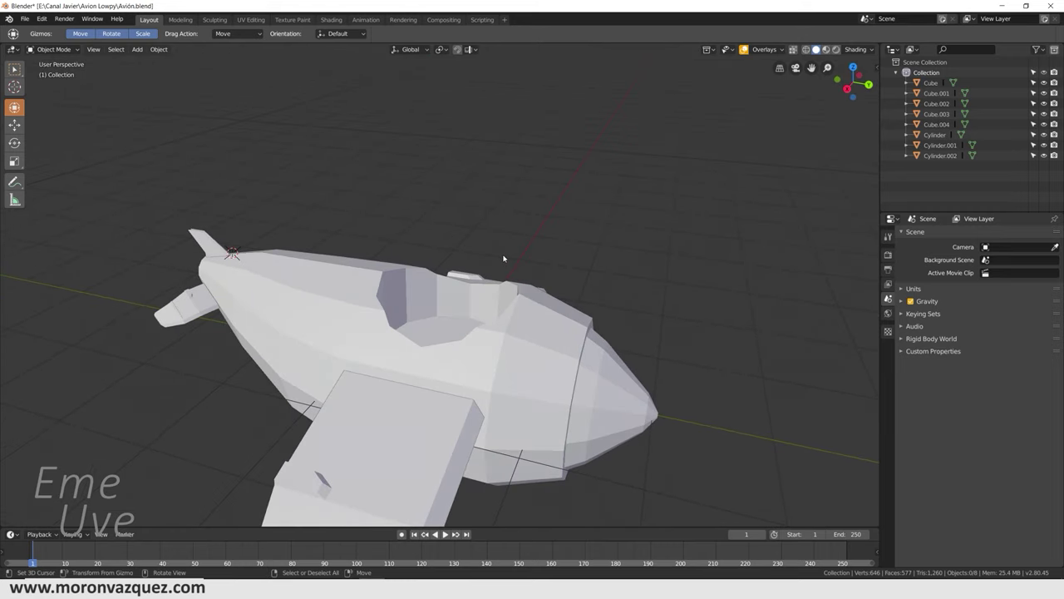
Step: Zoom into the cockpit cavity, select the fuselage Cylinder, and switch it to Edit Mode
scroll(446, 278, up, 1)
scroll(446, 279, up, 1)
scroll(446, 278, up, 1)
mouse_move(434, 277)
middle_down()
mouse_move(452, 295)
mouse_move(540, 272)
mouse_move(551, 289)
mouse_move(468, 294)
mouse_move(423, 324)
mouse_move(480, 288)
mouse_move(520, 288)
mouse_move(471, 298)
mouse_move(465, 310)
middle_up()
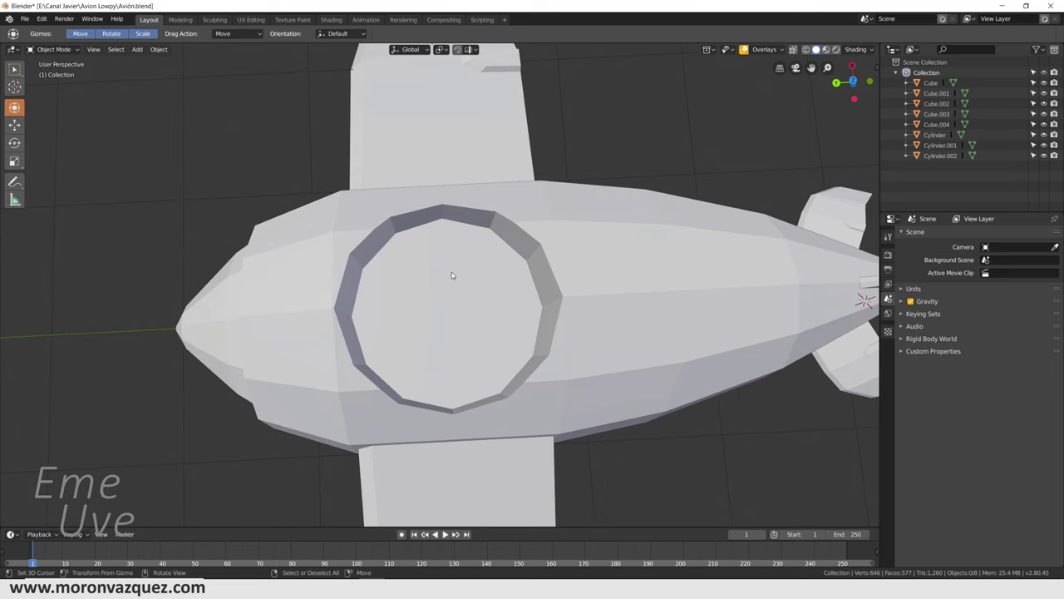
click(53, 51)
click(443, 228)
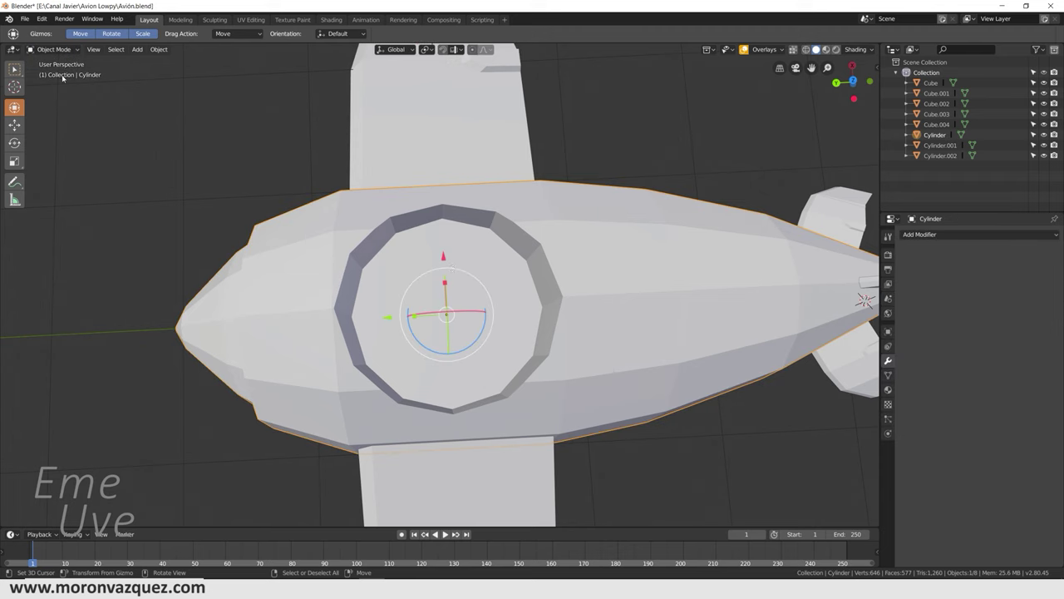
click(52, 50)
click(52, 118)
click(47, 50)
click(53, 106)
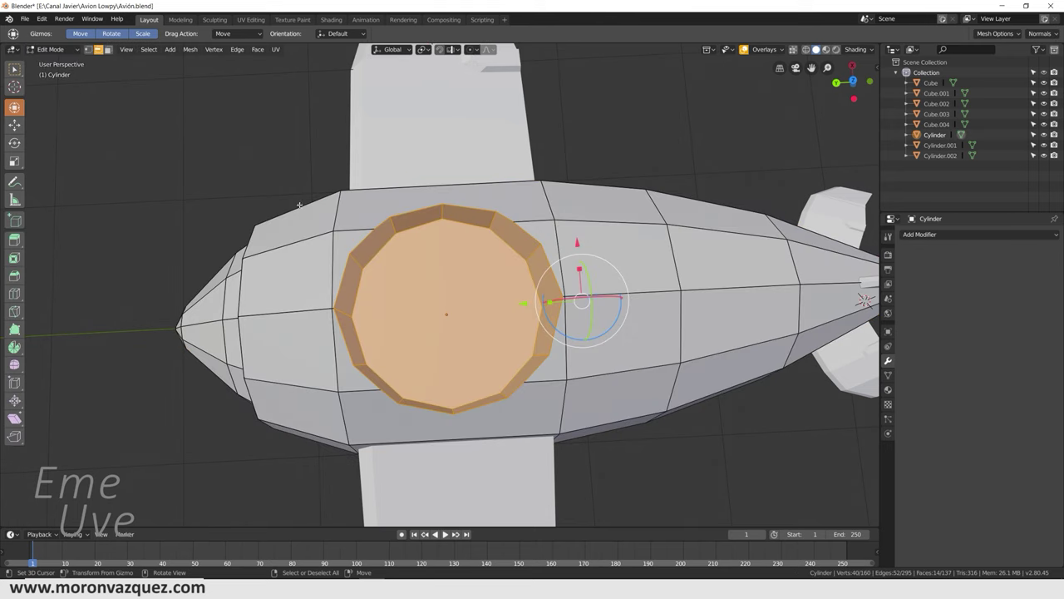
Step: Inset the cockpit floor face by extruding it in place and scaling it slightly smaller
key(alt+a)
middle_drag(468, 293, 433, 349)
click(107, 50)
click(429, 334)
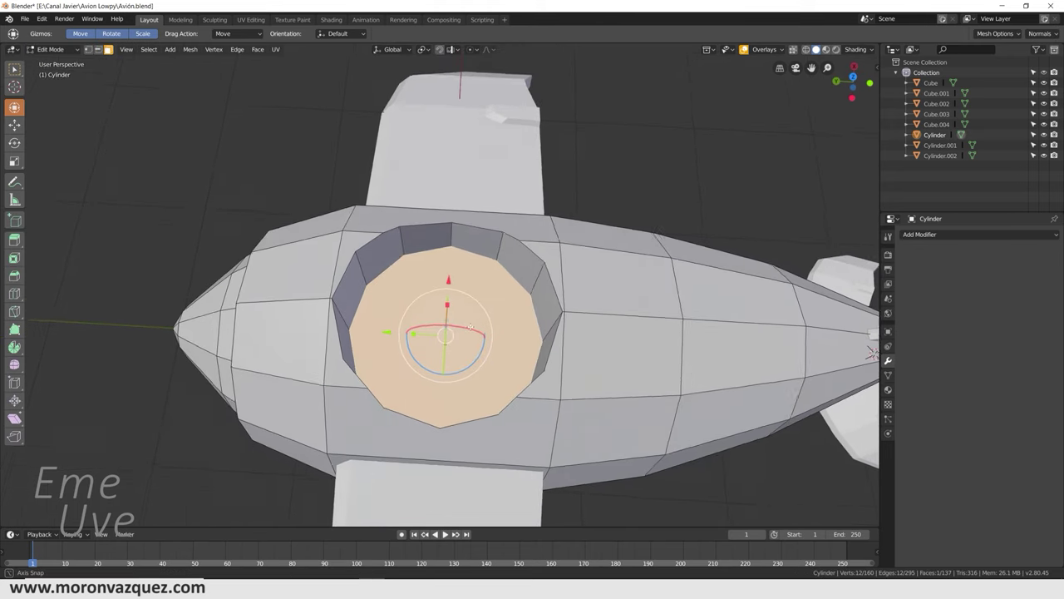
key(e)
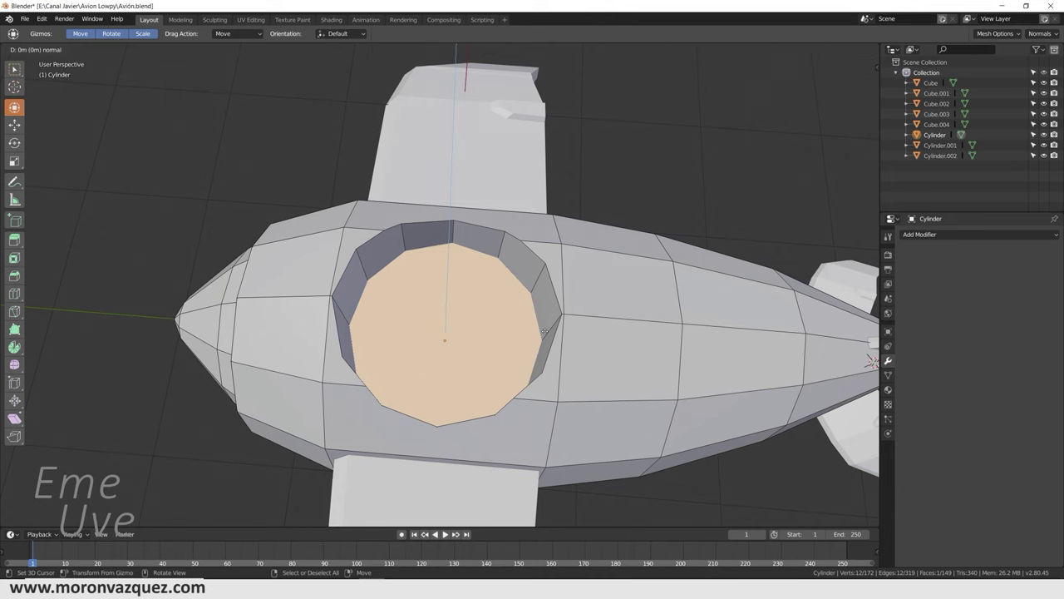
right_click(543, 331)
key(s)
click(536, 331)
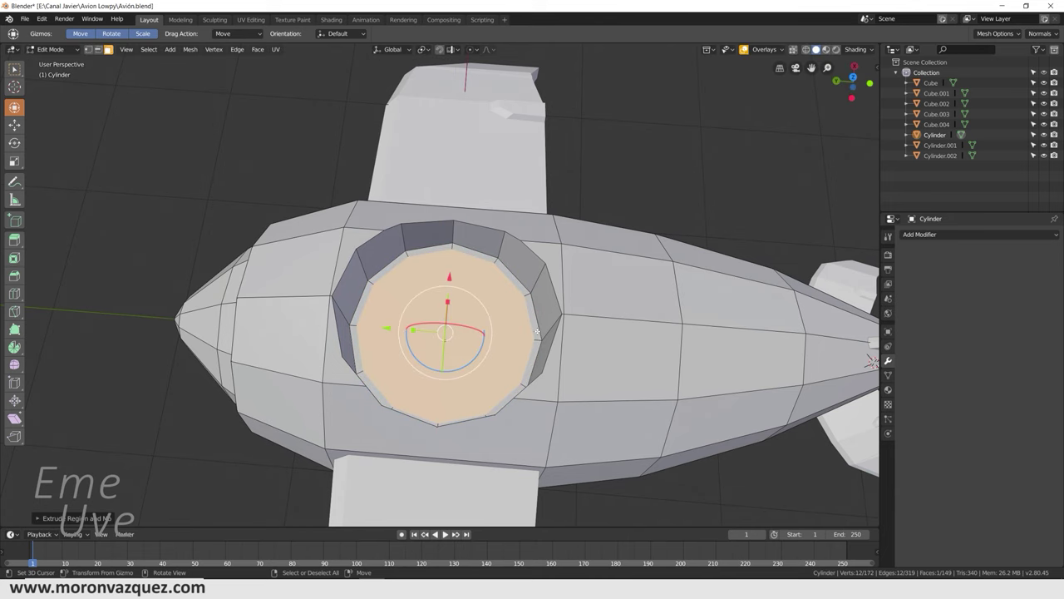
scroll(537, 331, up, 2)
mouse_move(537, 331)
middle_down()
mouse_move(481, 323)
mouse_move(476, 274)
middle_up()
scroll(481, 323, up, 3)
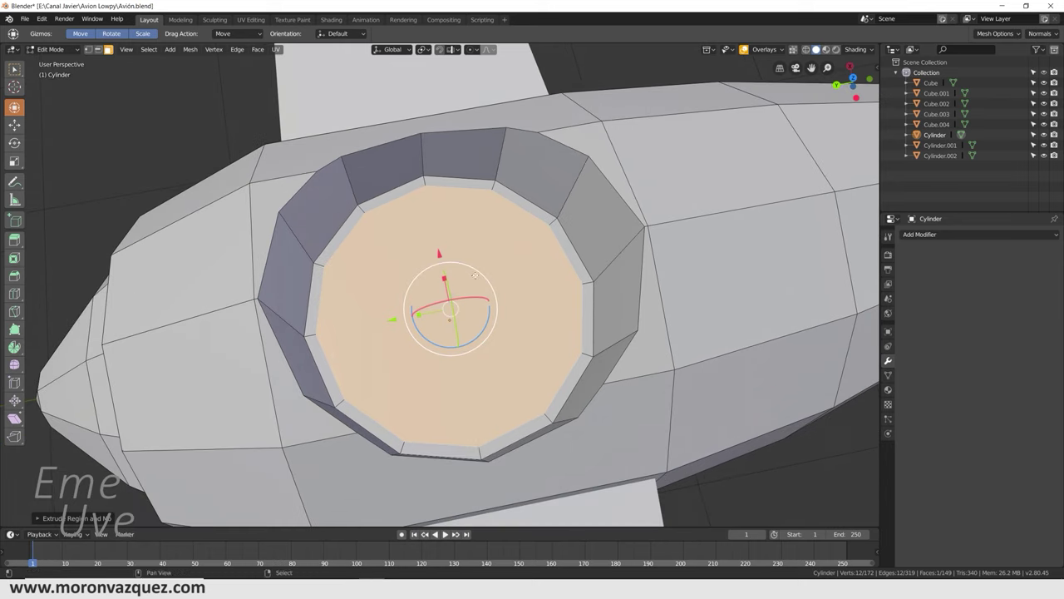
Step: Select all twelve edges of the inset ring around the cockpit floor
click(336, 235)
shift+click(391, 194)
shift+click(460, 182)
shift+click(524, 201)
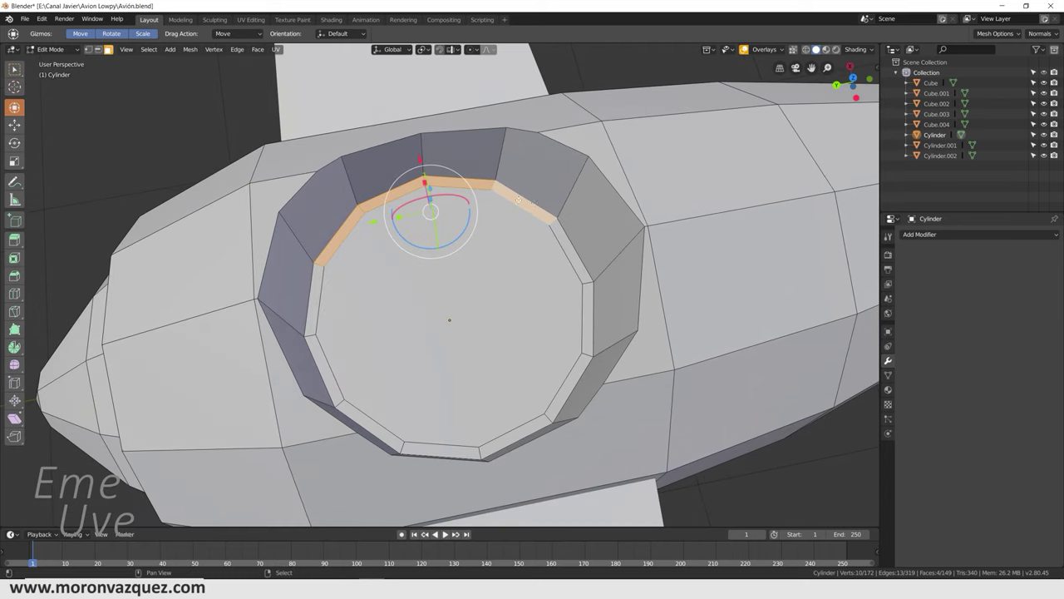
shift+click(572, 253)
shift+click(589, 317)
shift+click(569, 385)
shift+click(513, 435)
shift+click(440, 452)
shift+click(364, 416)
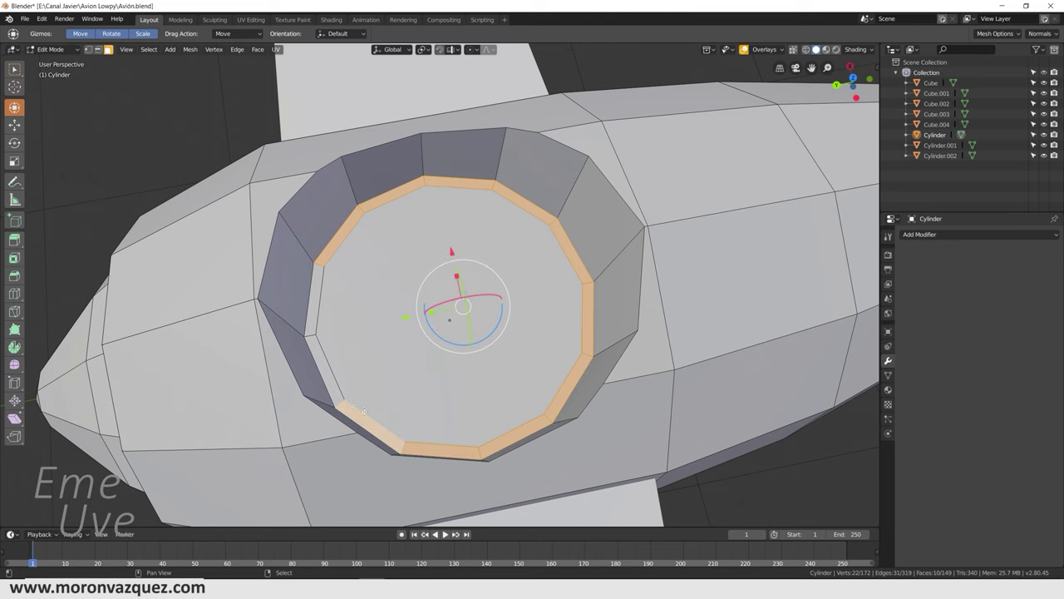
shift+click(326, 376)
shift+click(313, 301)
Step: Extrude the ring edge loop upward into a wall and raise its top along Z
middle_drag(312, 301, 445, 291)
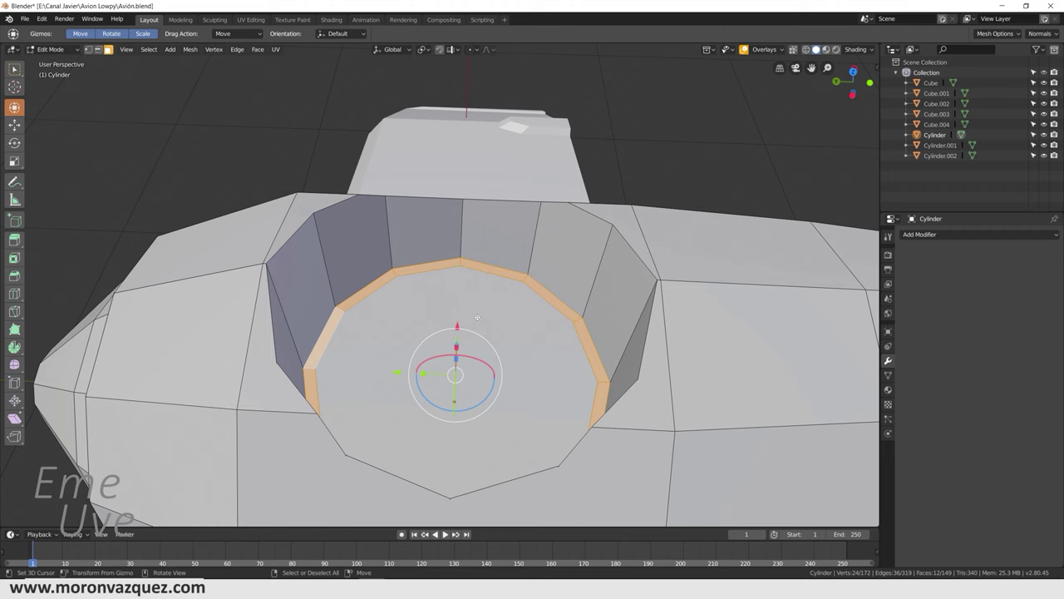
key(e)
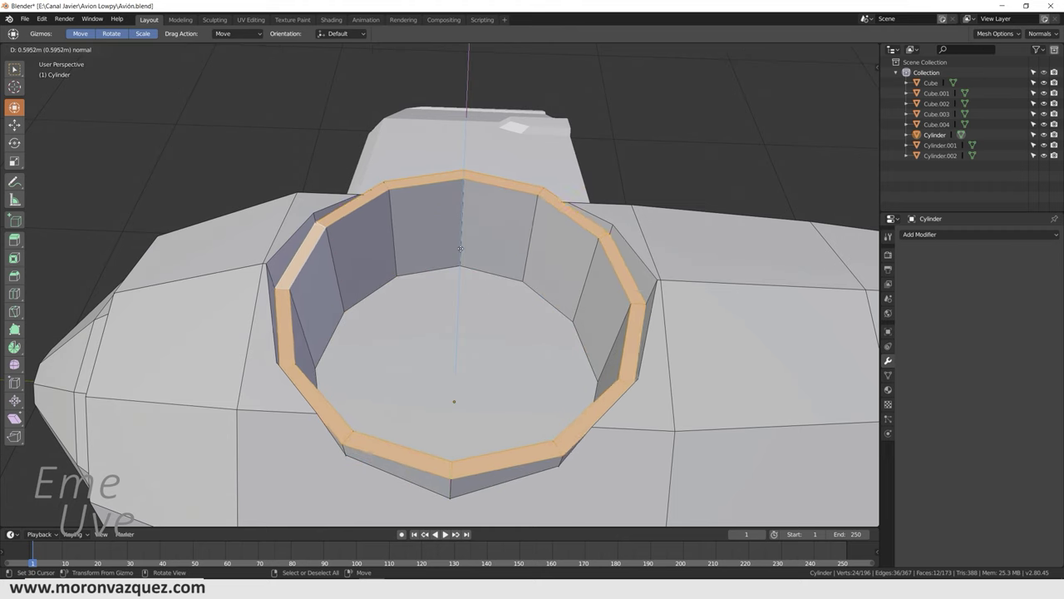
click(454, 234)
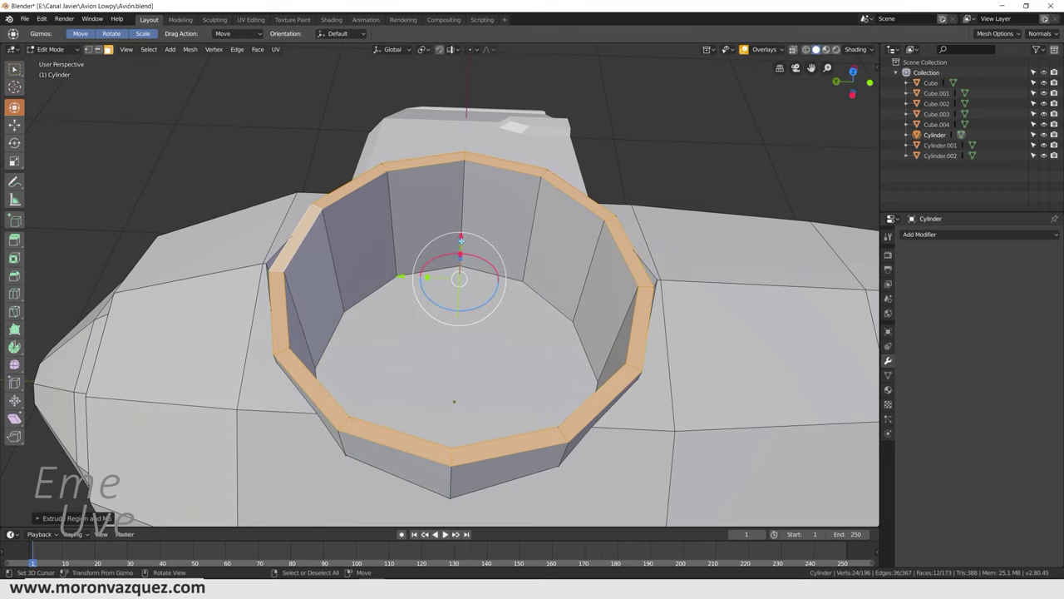
middle_drag(454, 234, 575, 205)
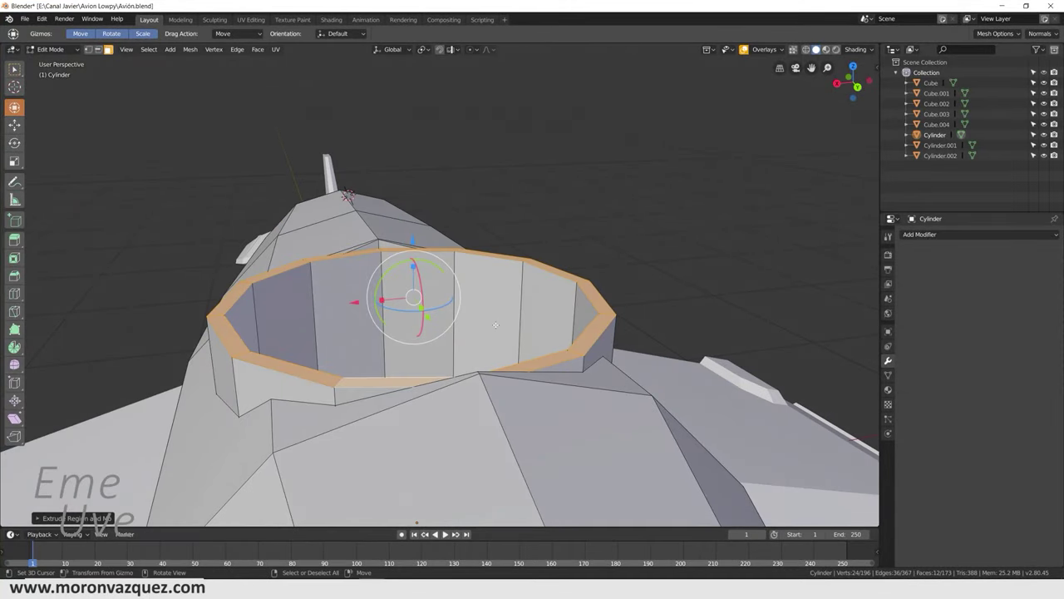
key(g)
key(z)
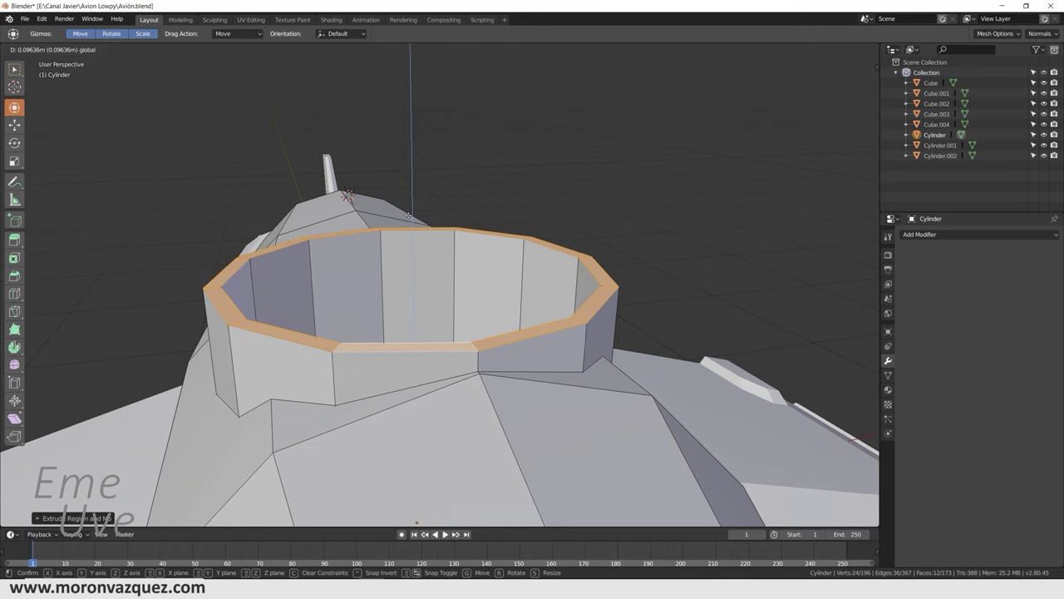
click(408, 214)
Step: Select the front and left rim faces and lower them to dip the rim's front
middle_drag(408, 214, 441, 398)
click(432, 346)
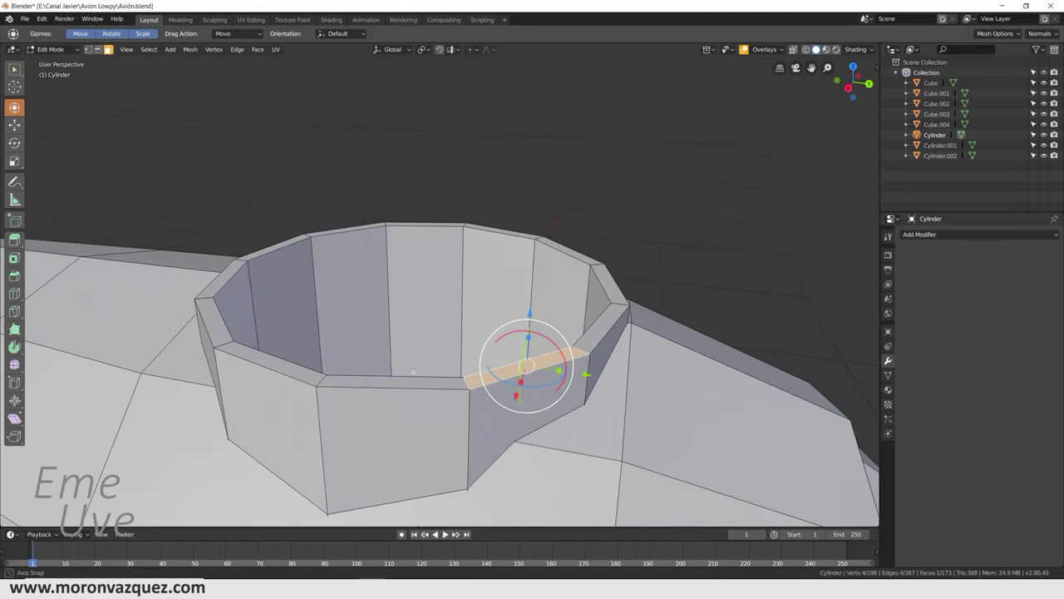
shift+click(469, 368)
shift+click(414, 375)
shift+click(378, 366)
mouse_move(378, 366)
middle_down()
mouse_move(490, 335)
mouse_move(371, 288)
middle_up()
shift+click(371, 289)
shift+click(377, 323)
shift+click(404, 355)
shift+click(457, 371)
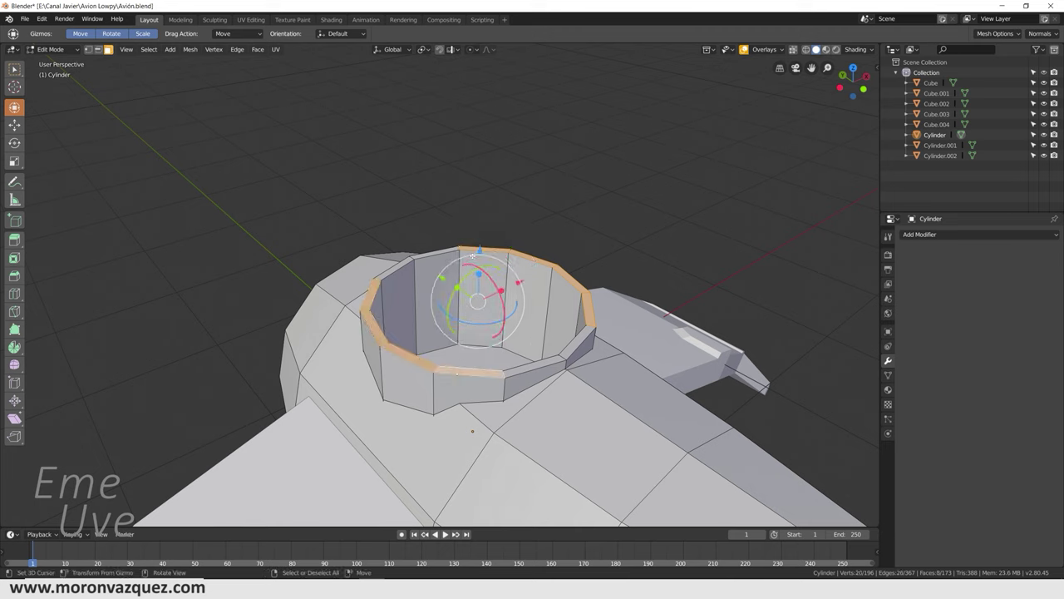
drag(480, 249, 480, 264)
middle_drag(481, 265, 375, 326)
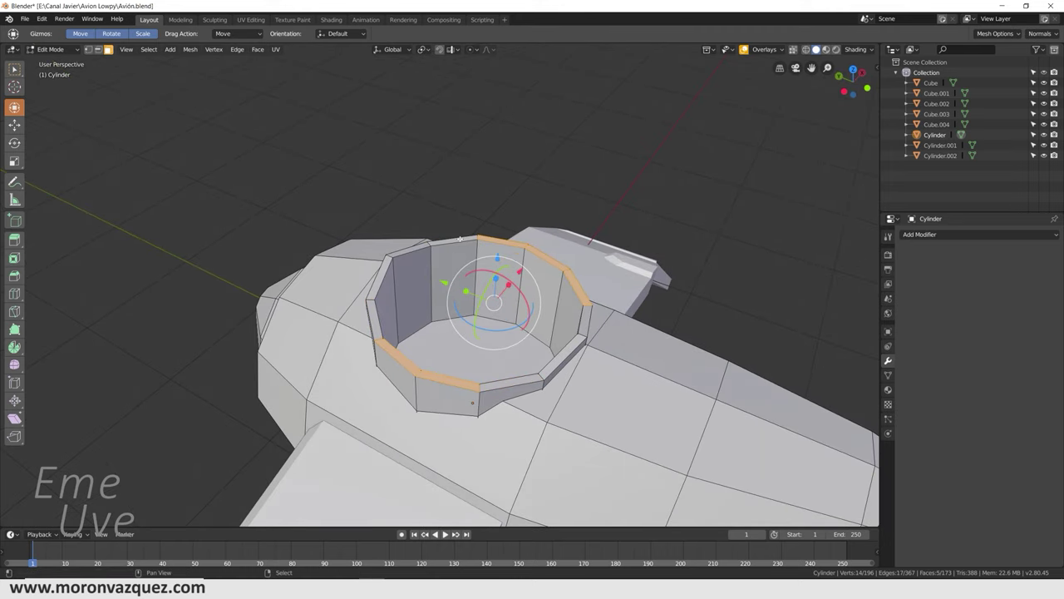
middle_drag(582, 302, 499, 275)
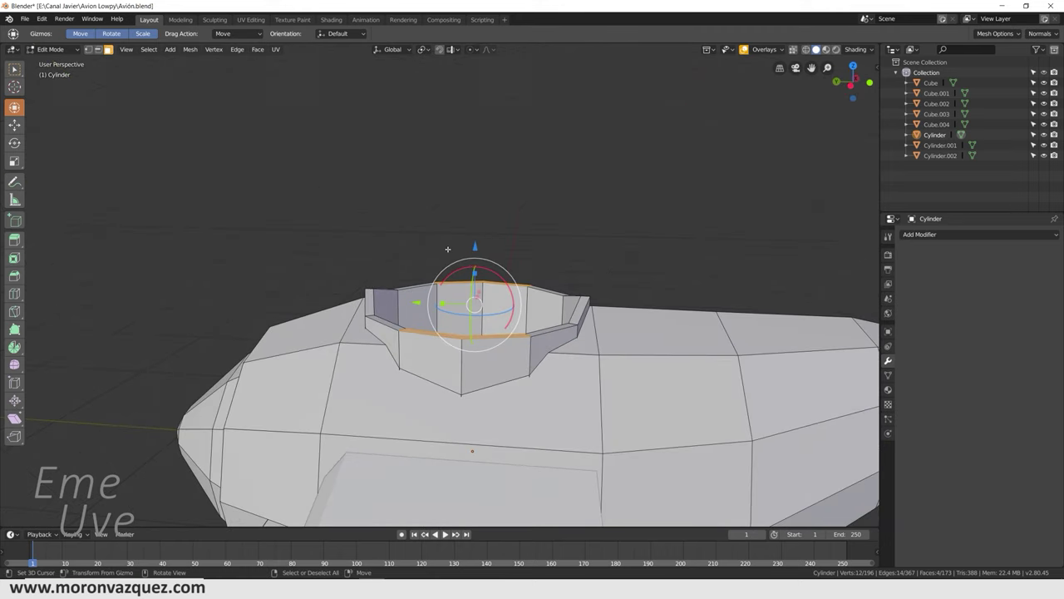
drag(477, 243, 477, 261)
Step: Pull the front-most rim edge down into a V-shaped notch
mouse_move(477, 261)
middle_down()
mouse_move(547, 282)
mouse_move(130, 122)
middle_up()
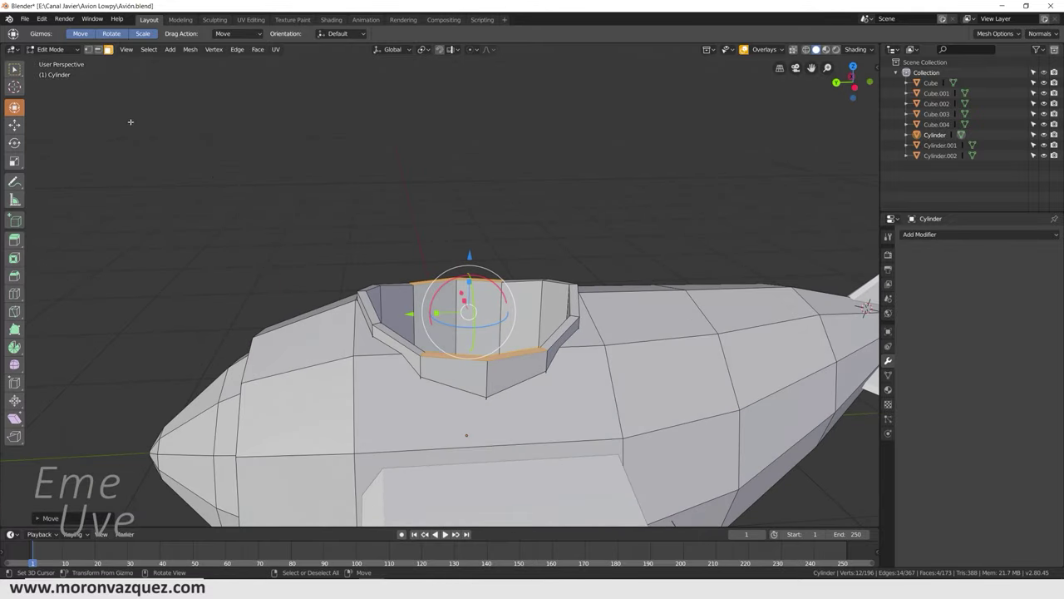
click(98, 50)
click(499, 371)
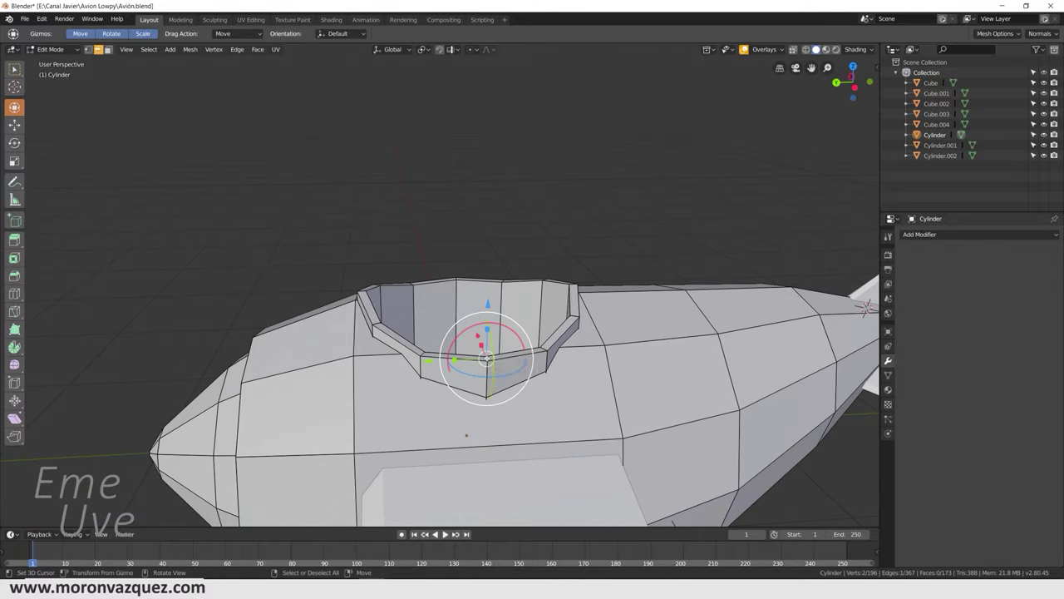
mouse_move(494, 342)
middle_down()
mouse_move(329, 355)
mouse_move(339, 336)
middle_up()
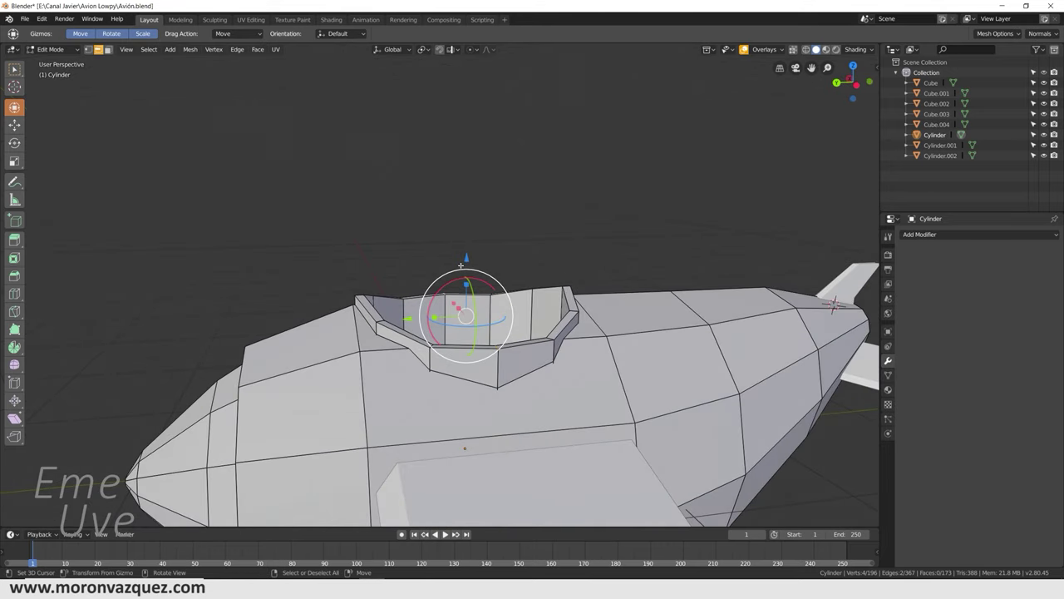
drag(466, 259, 469, 261)
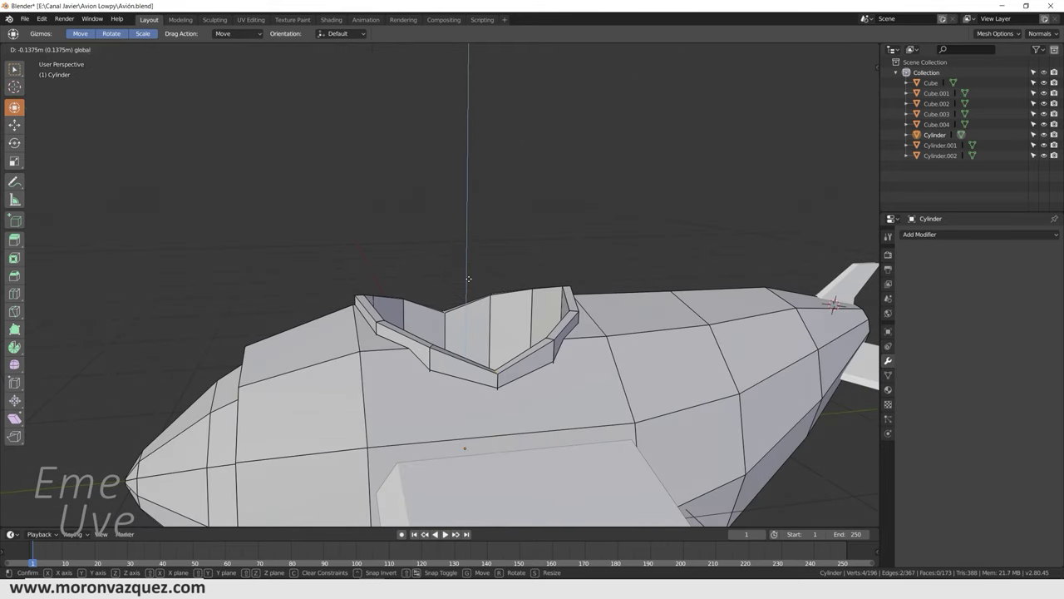
drag(469, 275, 468, 277)
mouse_move(468, 277)
middle_down()
mouse_move(511, 349)
mouse_move(248, 352)
middle_up()
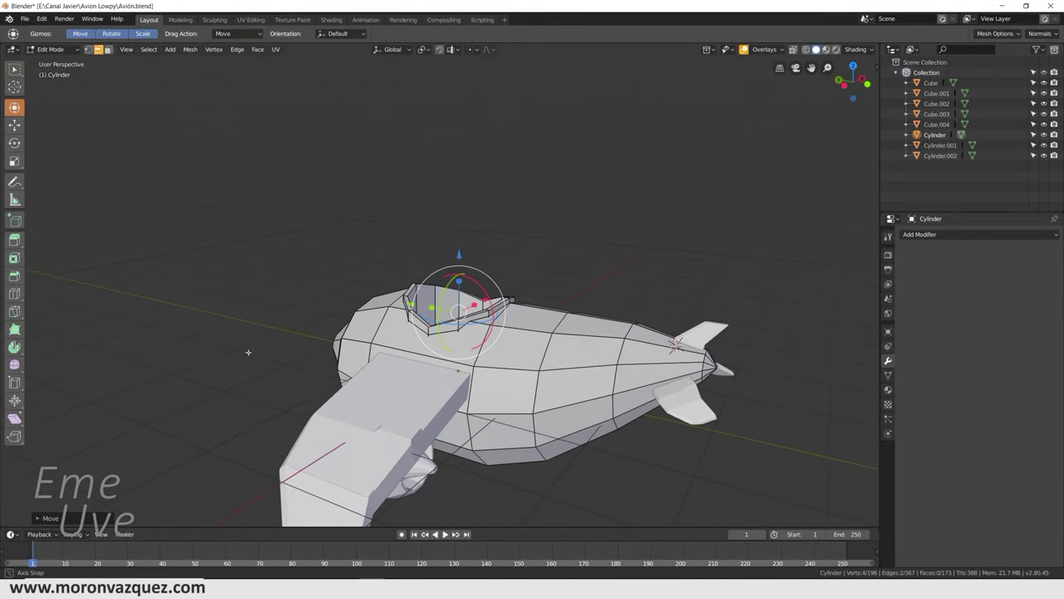
Step: Return to Object Mode and save Avión.blend
click(47, 51)
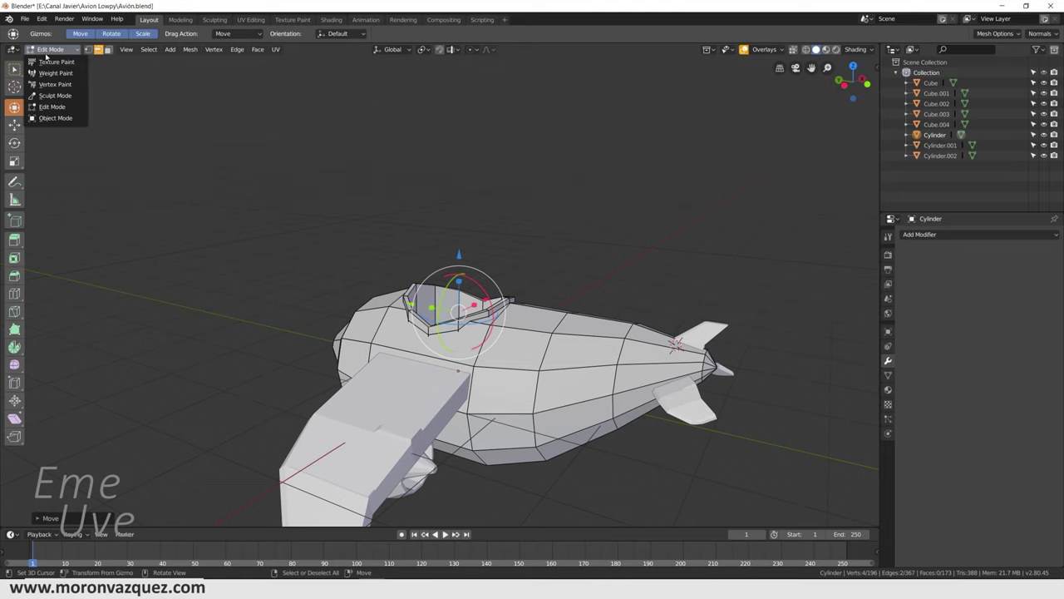
click(48, 118)
mouse_move(160, 203)
middle_down()
mouse_move(272, 221)
mouse_move(362, 200)
mouse_move(454, 226)
mouse_move(560, 233)
mouse_move(549, 274)
mouse_move(557, 304)
mouse_move(499, 319)
mouse_move(429, 319)
mouse_move(453, 339)
mouse_move(538, 341)
mouse_move(316, 257)
mouse_move(111, 161)
middle_up()
click(25, 18)
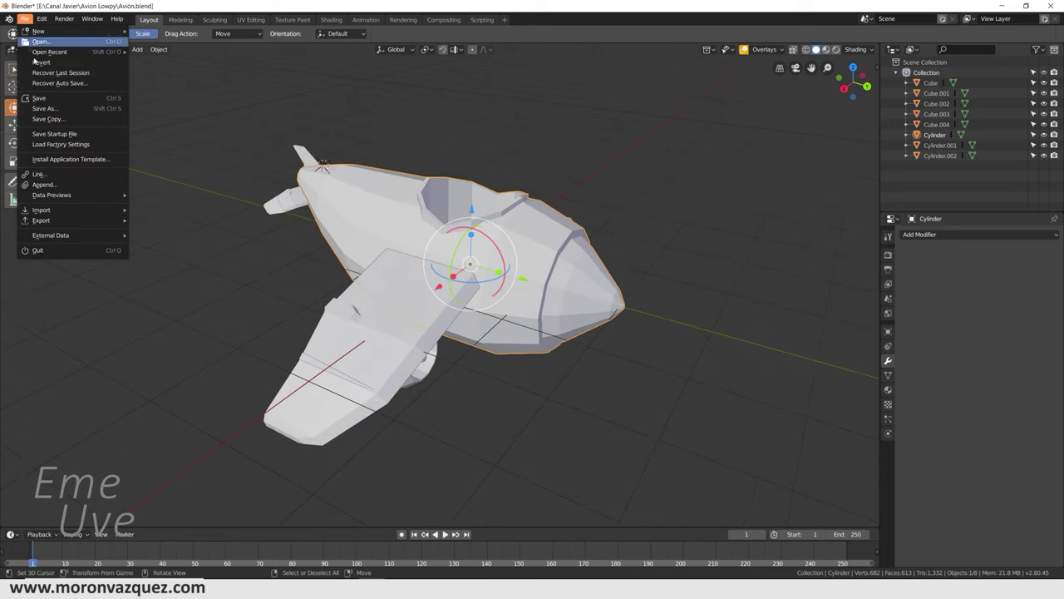
click(37, 98)
Step: Inspect the finished aircraft, then launch another copy of Blender from File Explorer
mouse_move(618, 285)
middle_down()
mouse_move(604, 273)
mouse_move(649, 301)
mouse_move(556, 299)
mouse_move(594, 266)
mouse_move(591, 294)
mouse_move(528, 297)
mouse_move(549, 287)
mouse_move(536, 278)
mouse_move(530, 316)
mouse_move(545, 356)
middle_up()
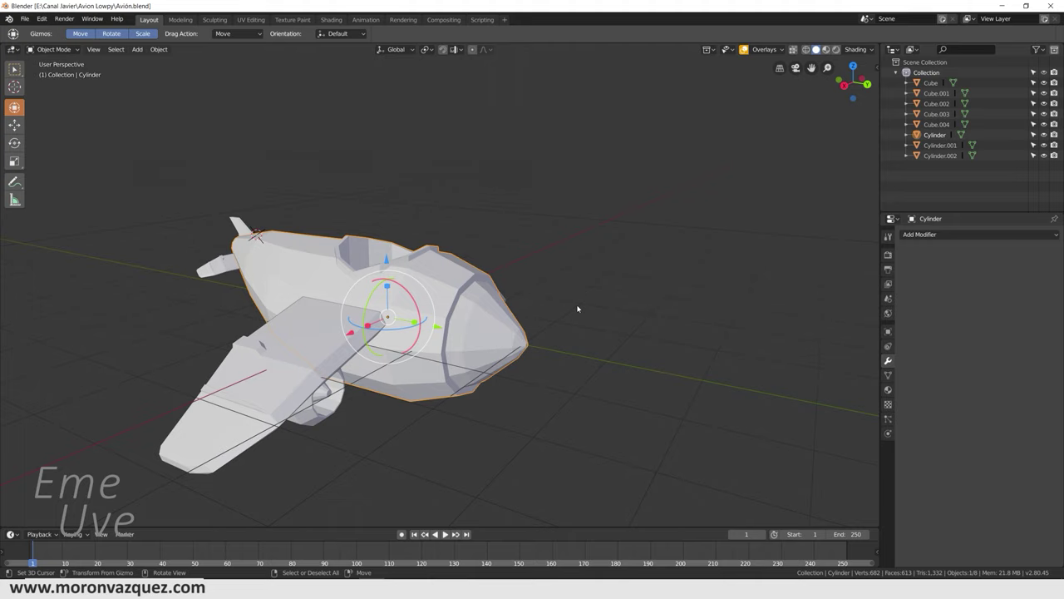
mouse_move(578, 308)
middle_down()
mouse_move(661, 310)
mouse_move(523, 304)
mouse_move(499, 319)
middle_up()
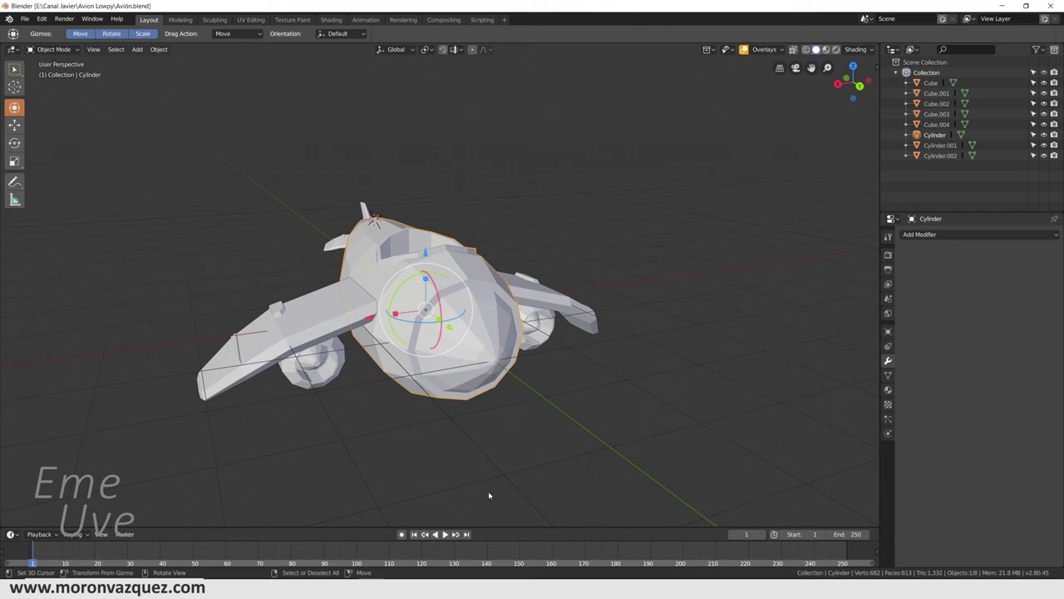
key(alt+Tab)
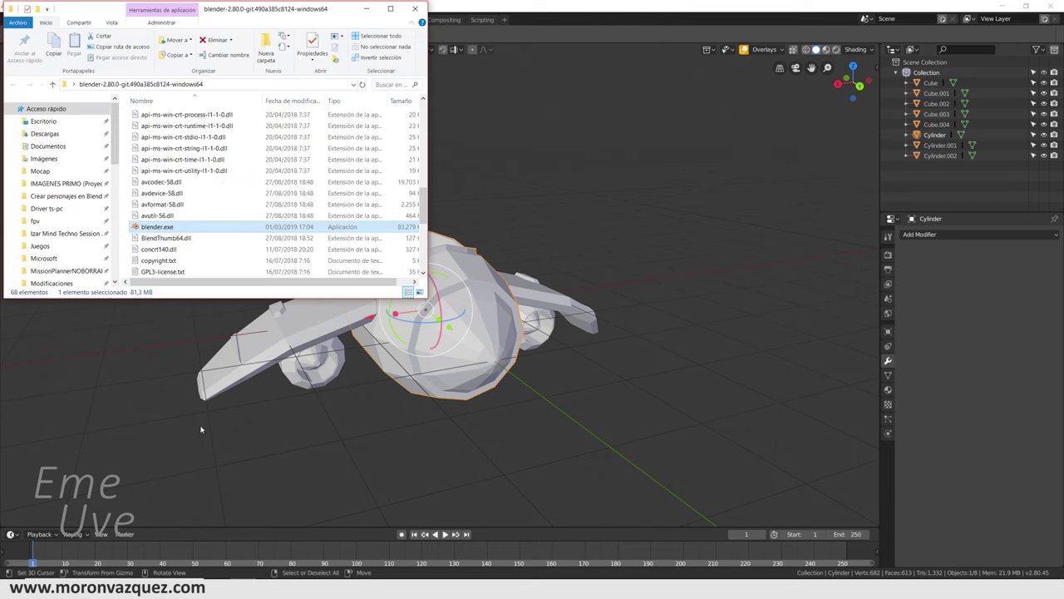
double_click(153, 227)
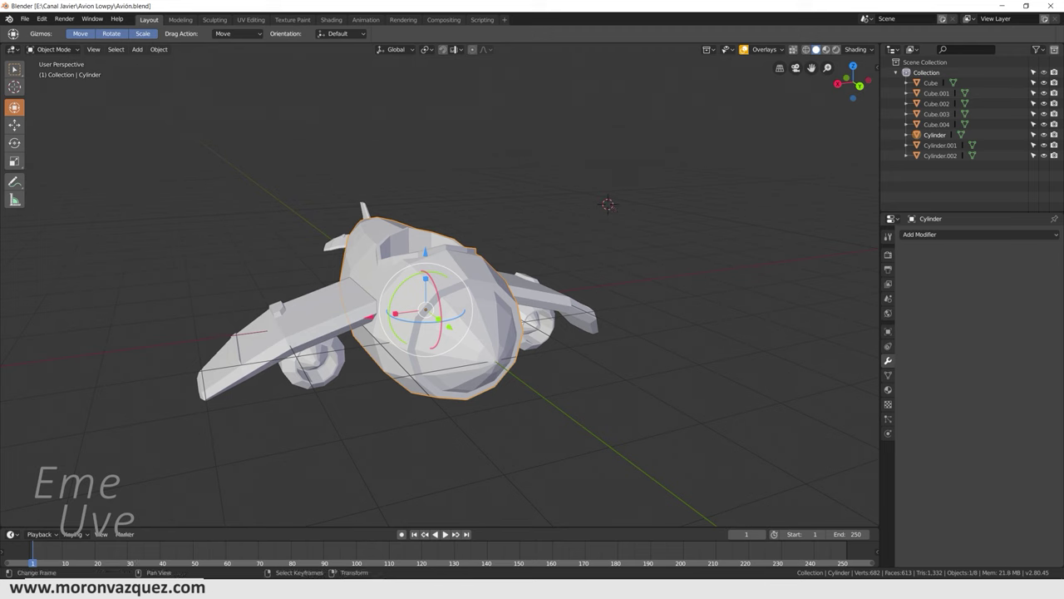
Step: Start a new Blender file, delete the default cube, camera and light, and add a cylinder
click(427, 517)
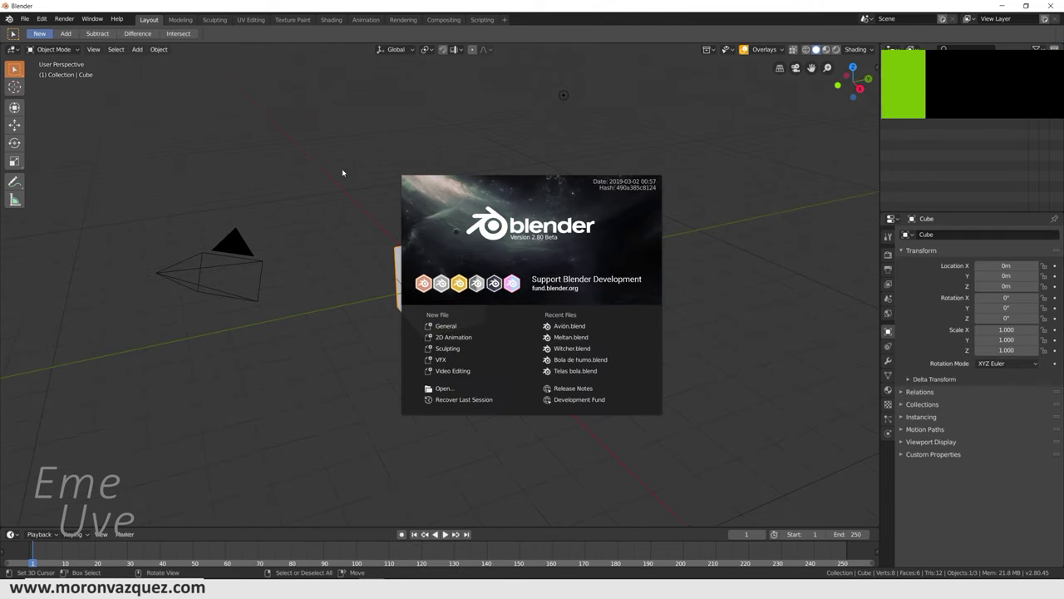
click(380, 197)
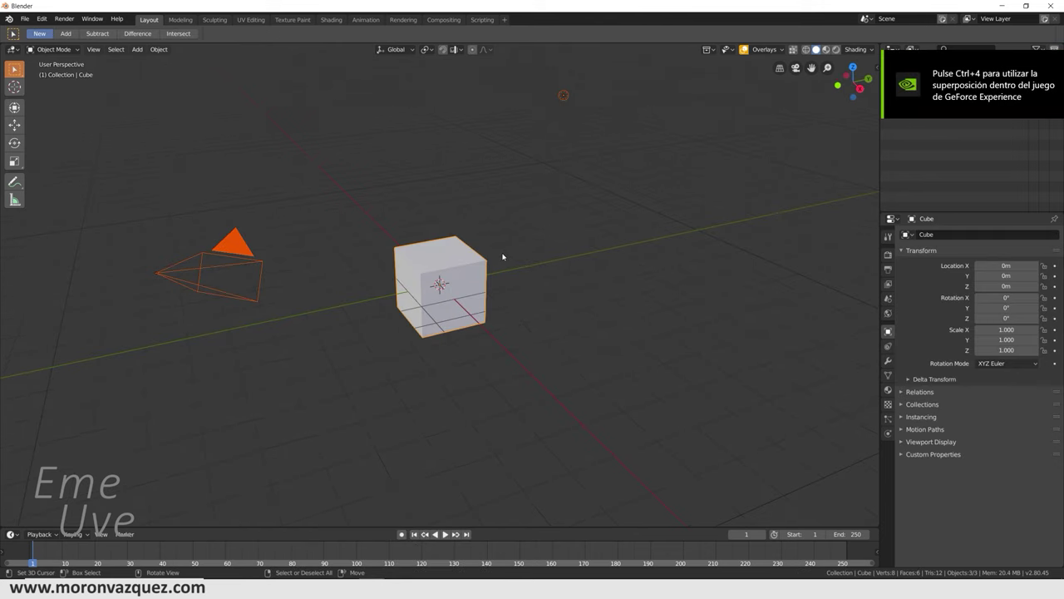
key(Delete)
middle_drag(526, 343, 479, 332)
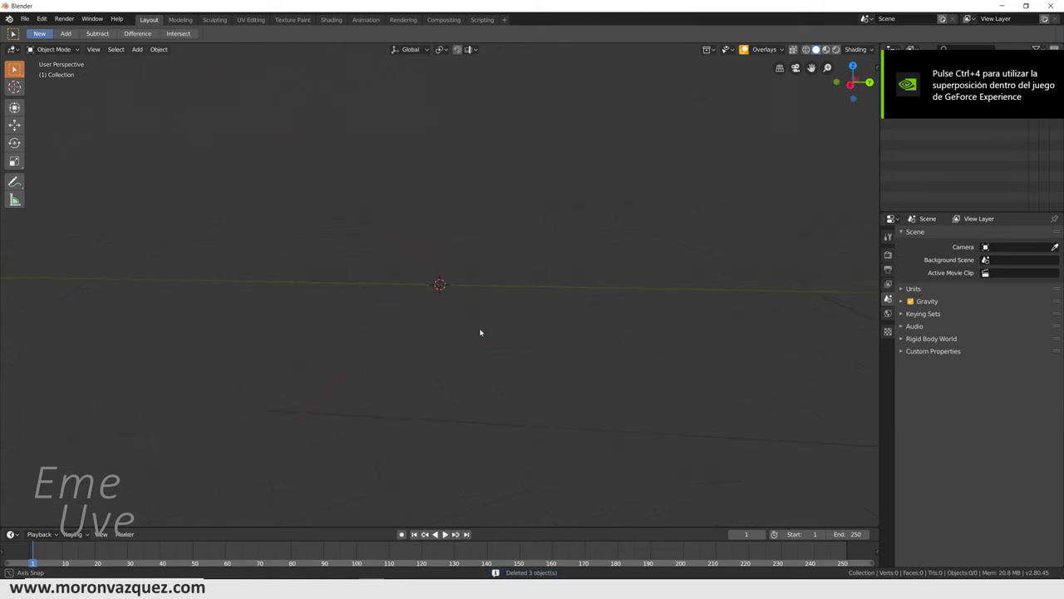
middle_drag(503, 337, 486, 348)
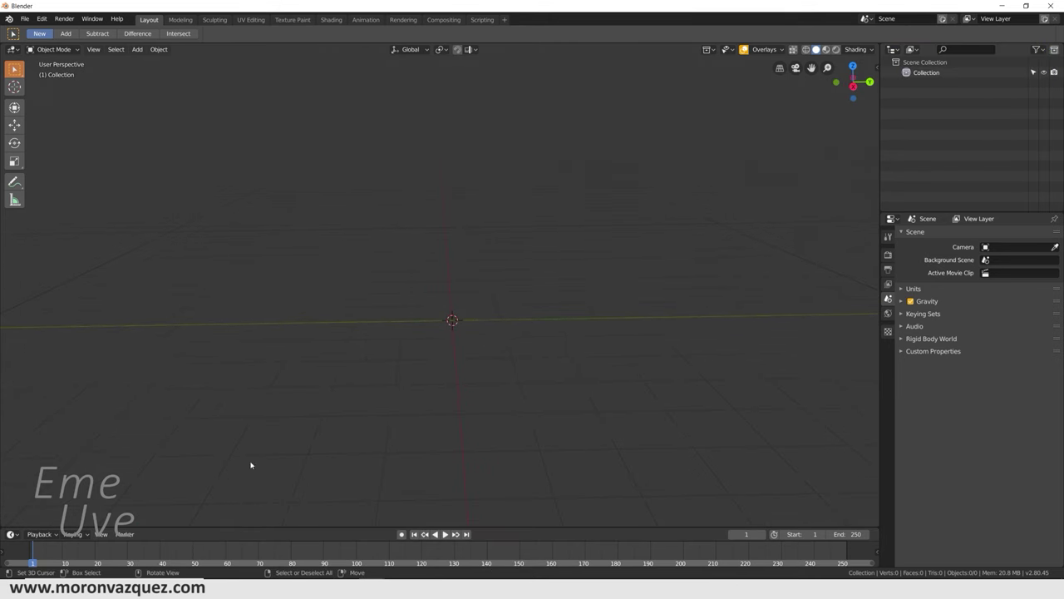
key(shift+a)
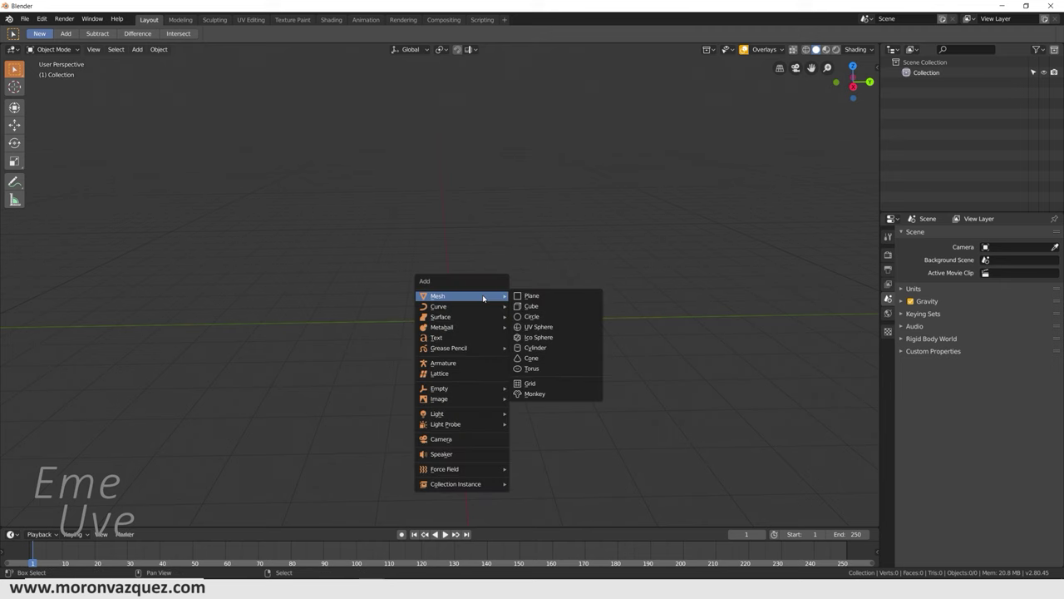
click(537, 348)
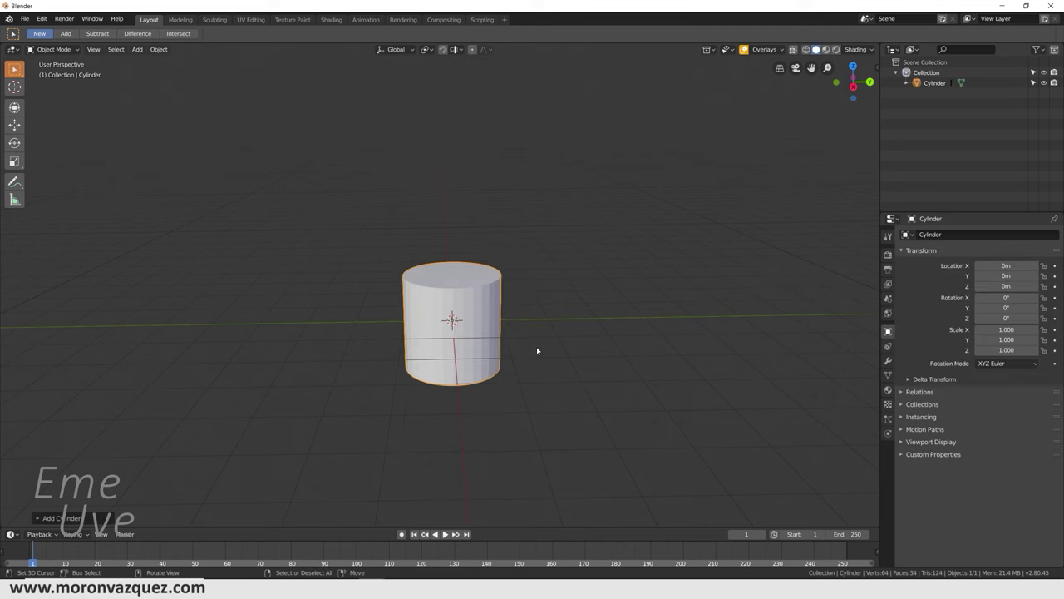
Step: Set the new cylinder's vertex count to 12
click(38, 519)
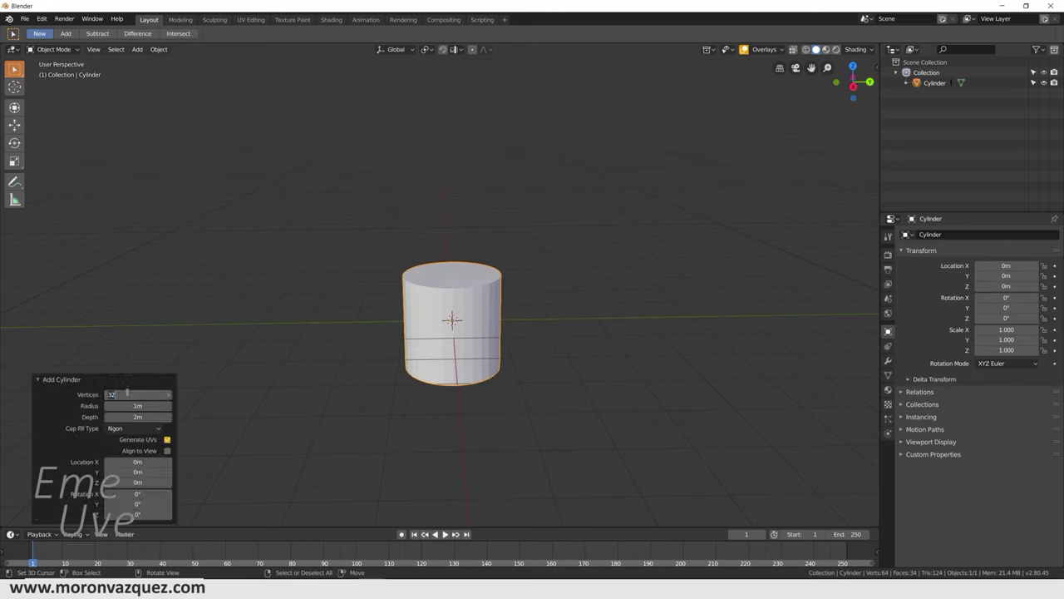
text(2)
key(Return)
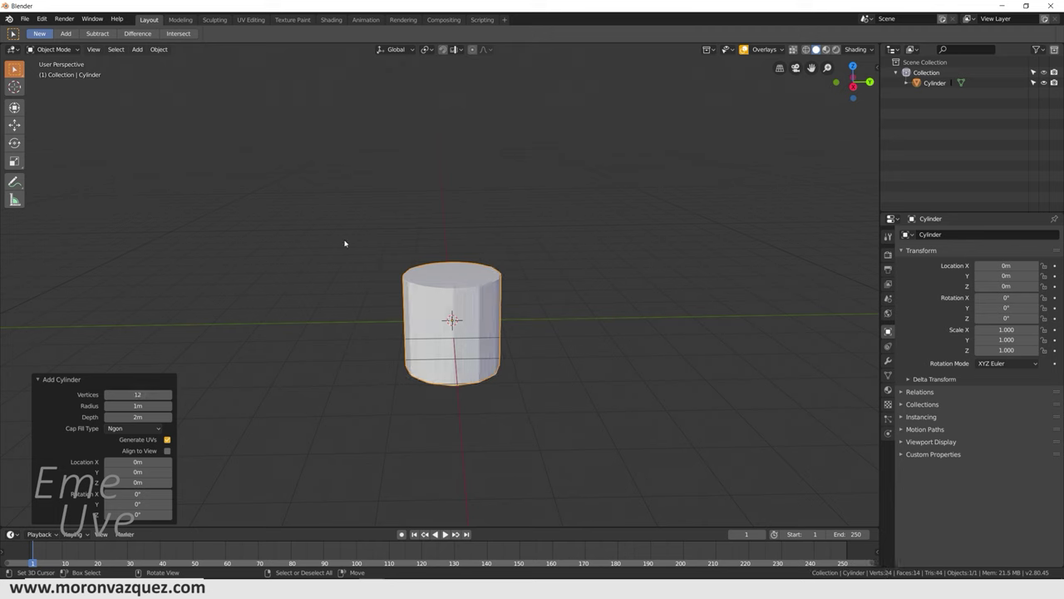
scroll(520, 323, up, 2)
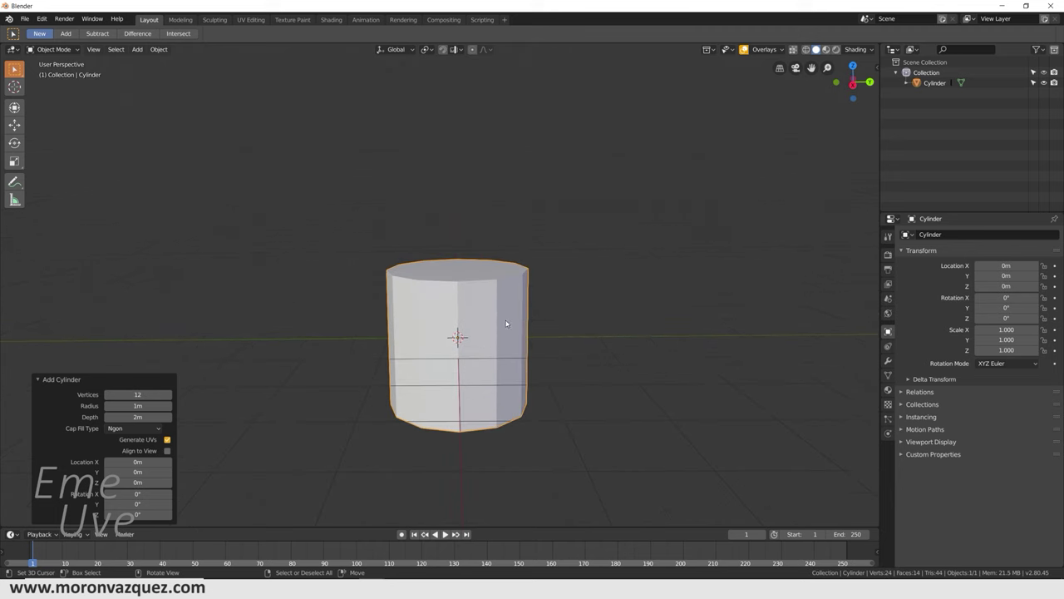
Step: In Edit Mode, lower the cylinder's top face by 0.286 m along Z
click(51, 50)
click(48, 106)
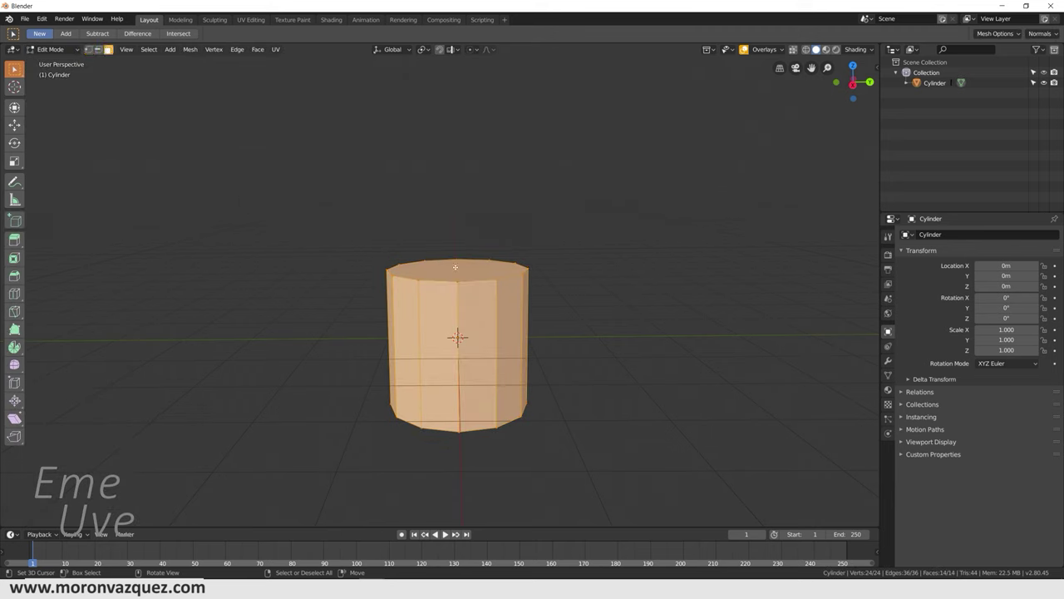
click(456, 267)
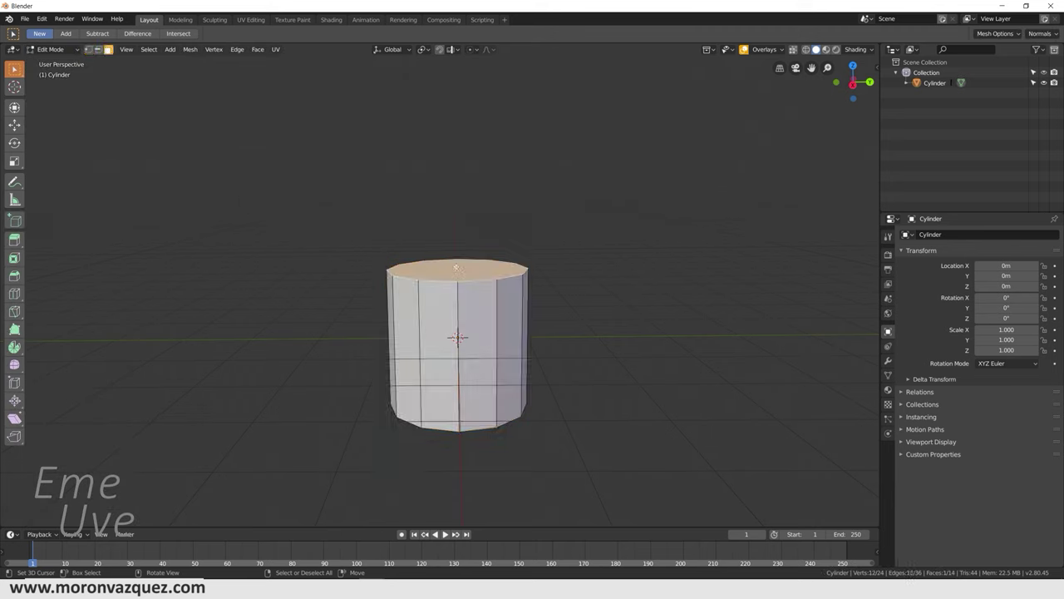
click(15, 107)
click(460, 209)
drag(458, 208, 454, 231)
Step: Widen the top face 1.301, extrude it up 0.584 m and scale 1.114, then view front orthographic
key(s)
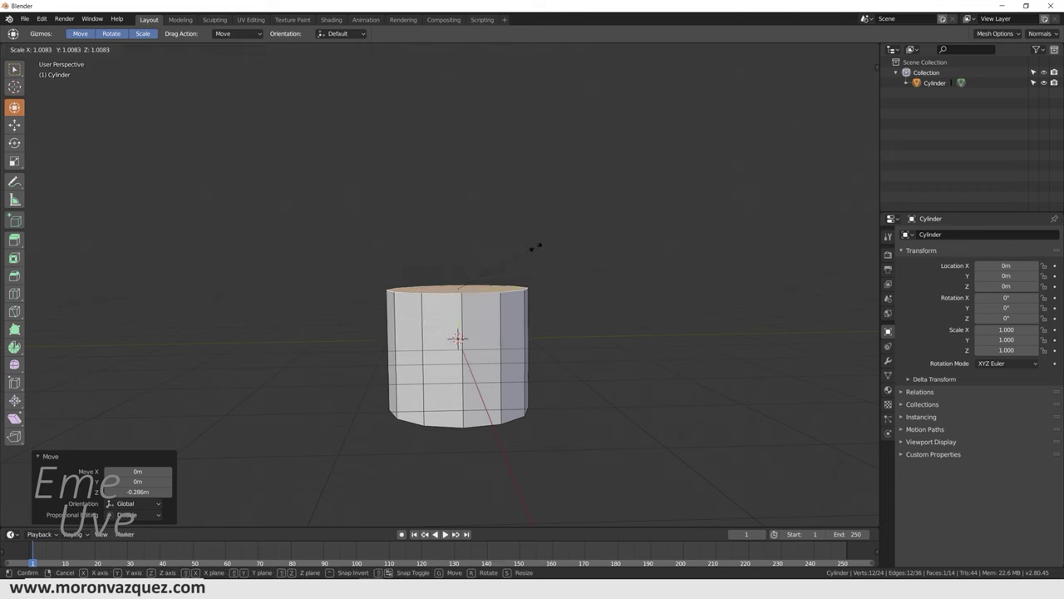
click(563, 247)
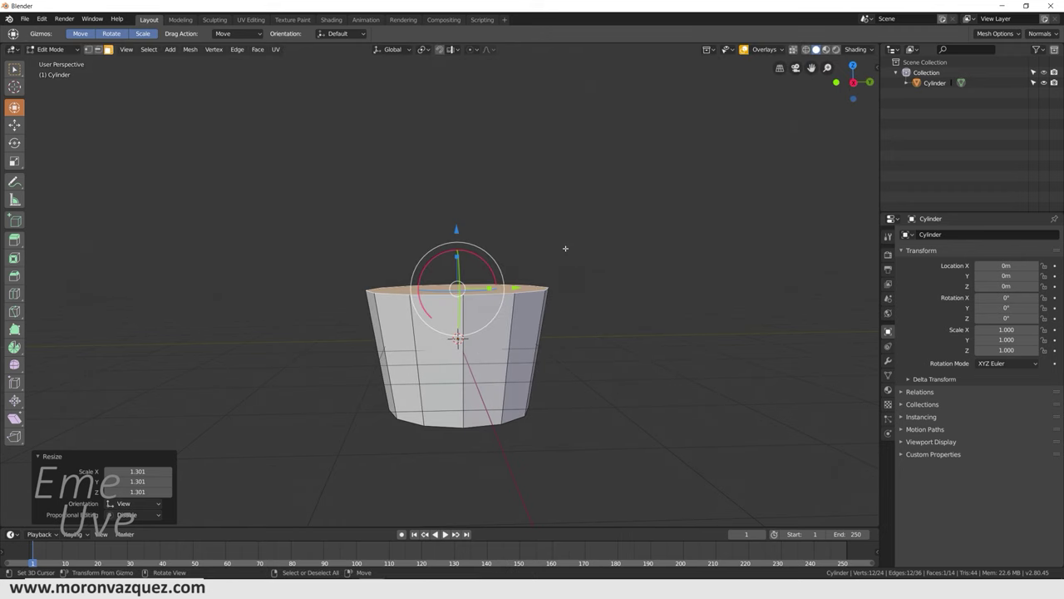
key(e)
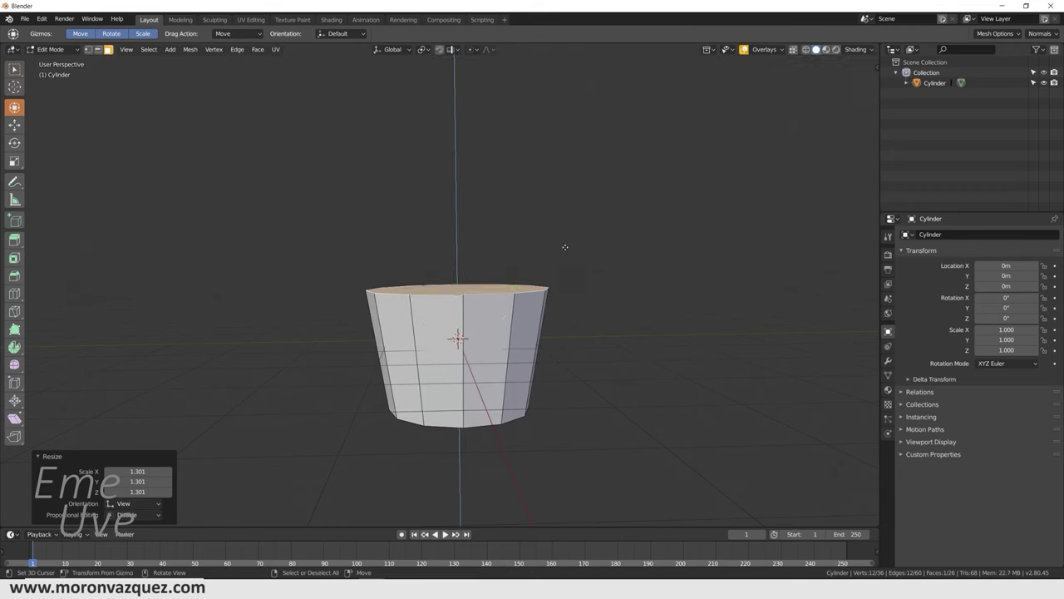
click(560, 207)
key(s)
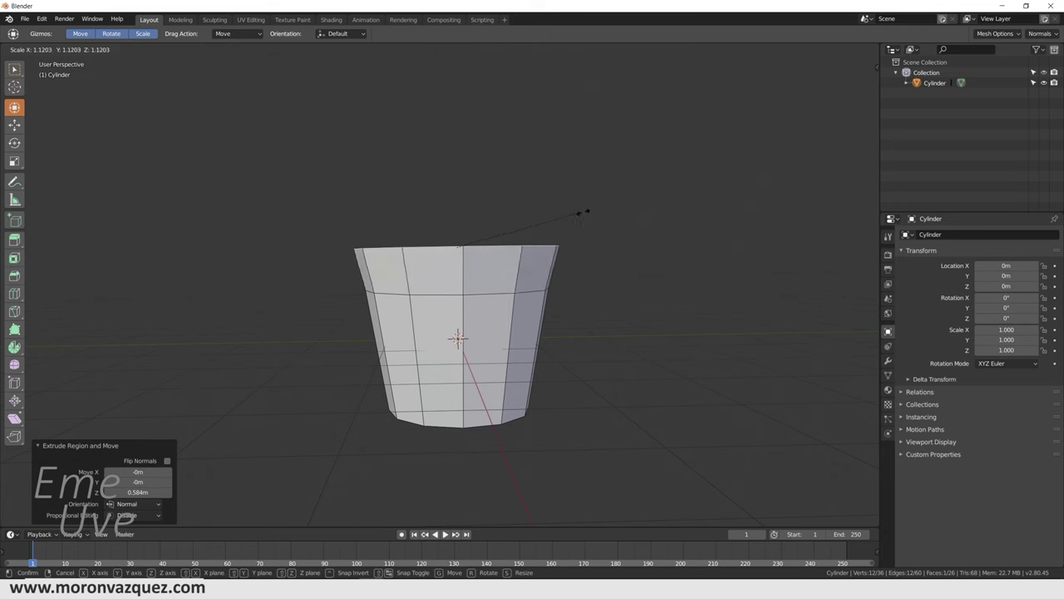
click(583, 212)
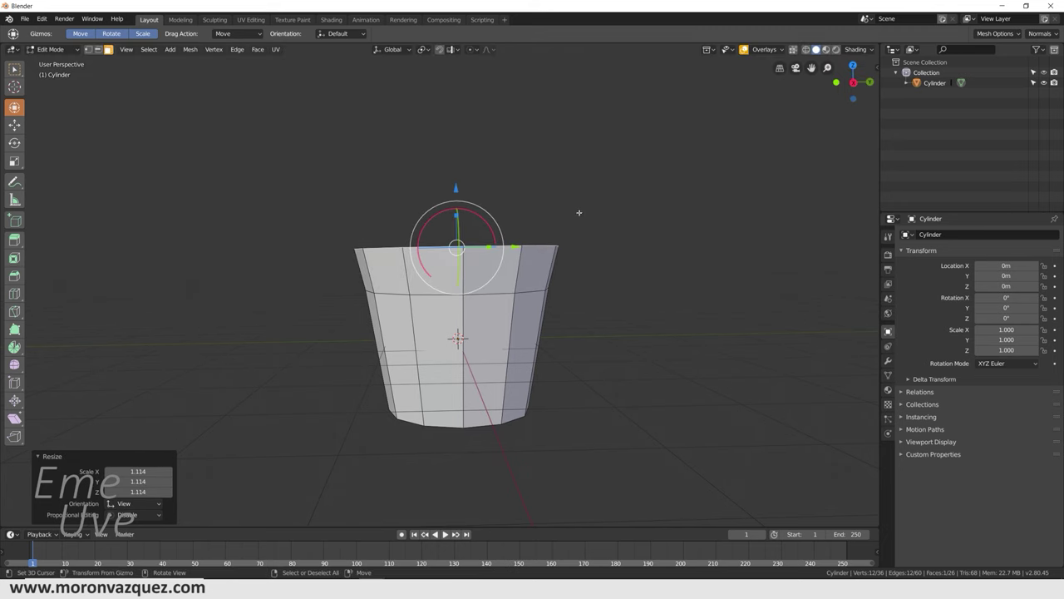
key(KP_5)
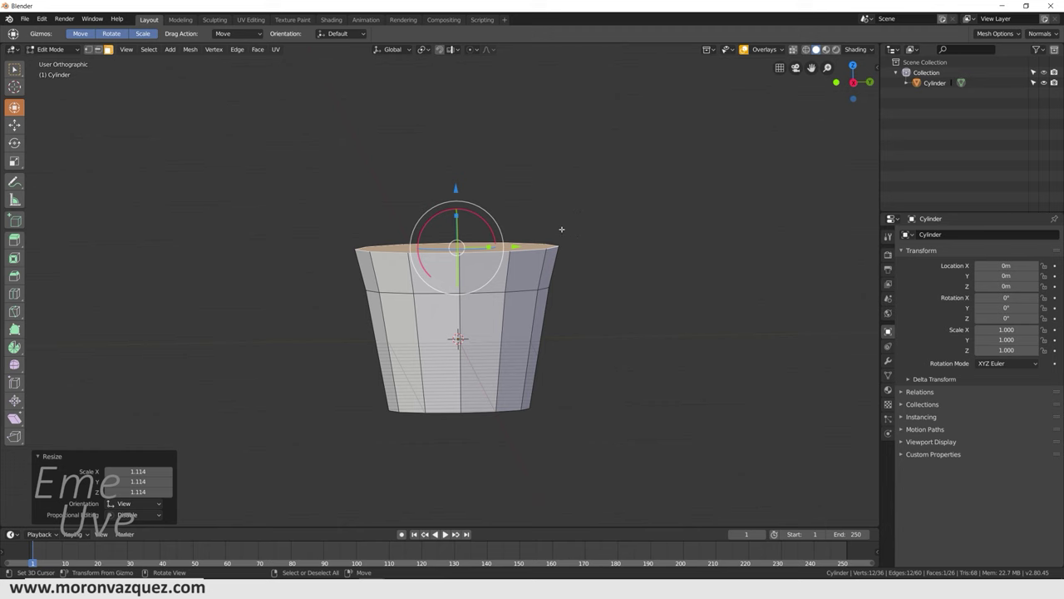
key(KP_1)
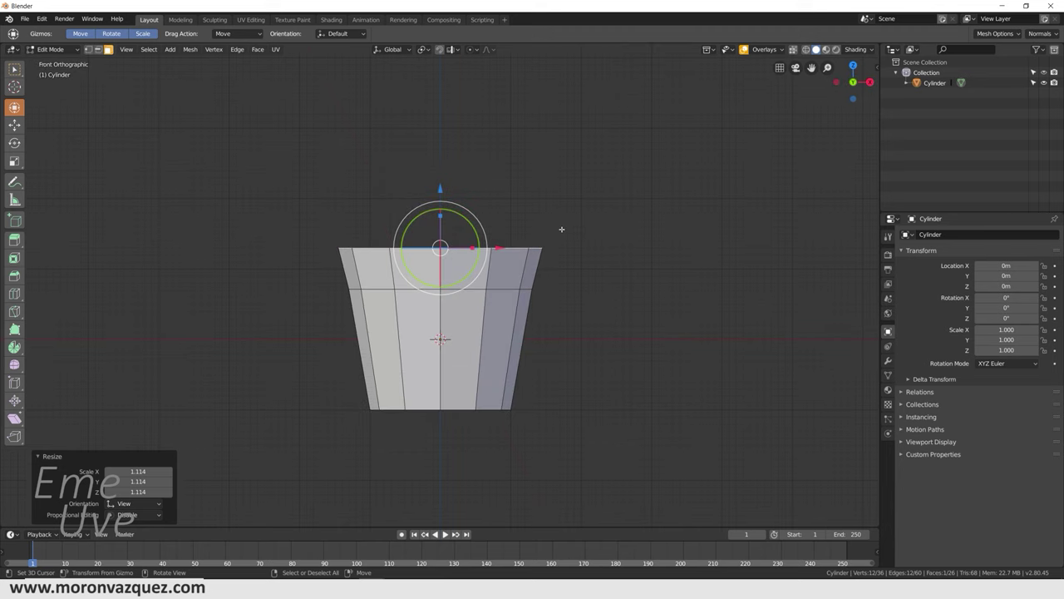
Step: Widen the top ring slightly, then extrude and scale it twice (1.17 wide, 0.744 m up)
shift+middle_drag(483, 238, 473, 222)
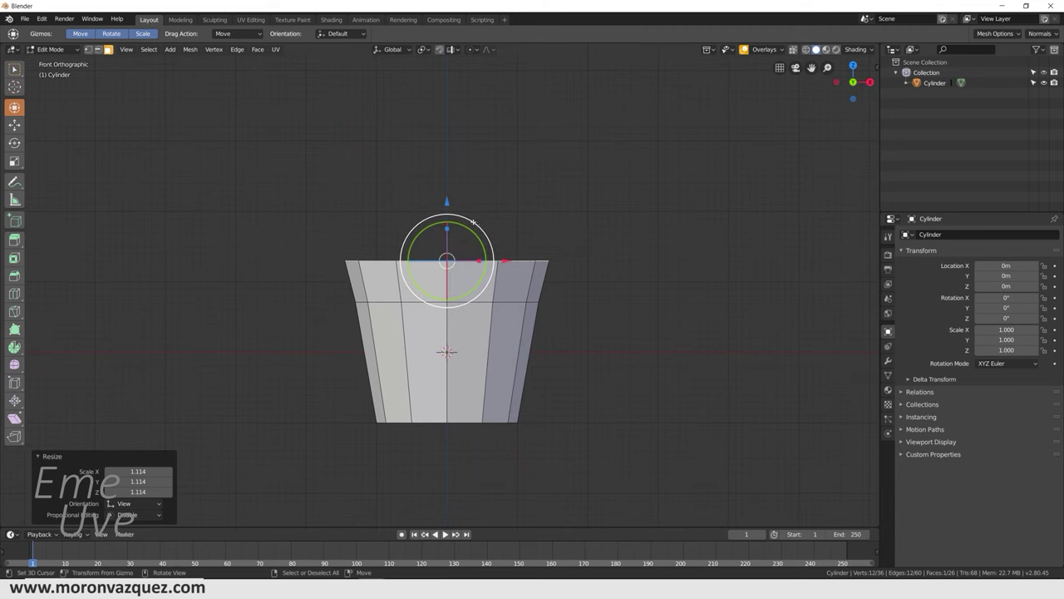
click(453, 200)
key(s)
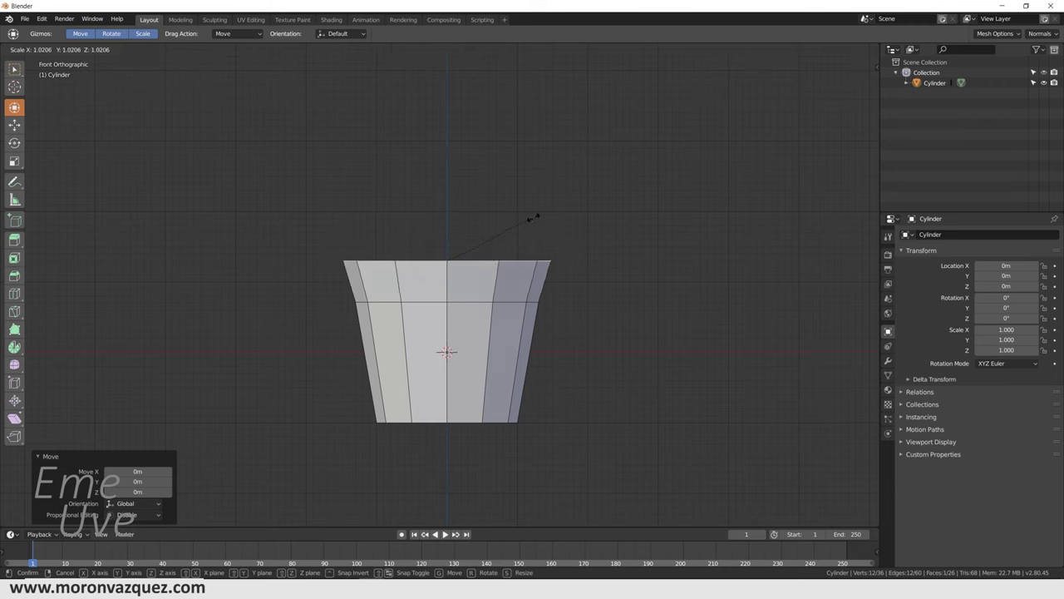
click(533, 217)
key(e)
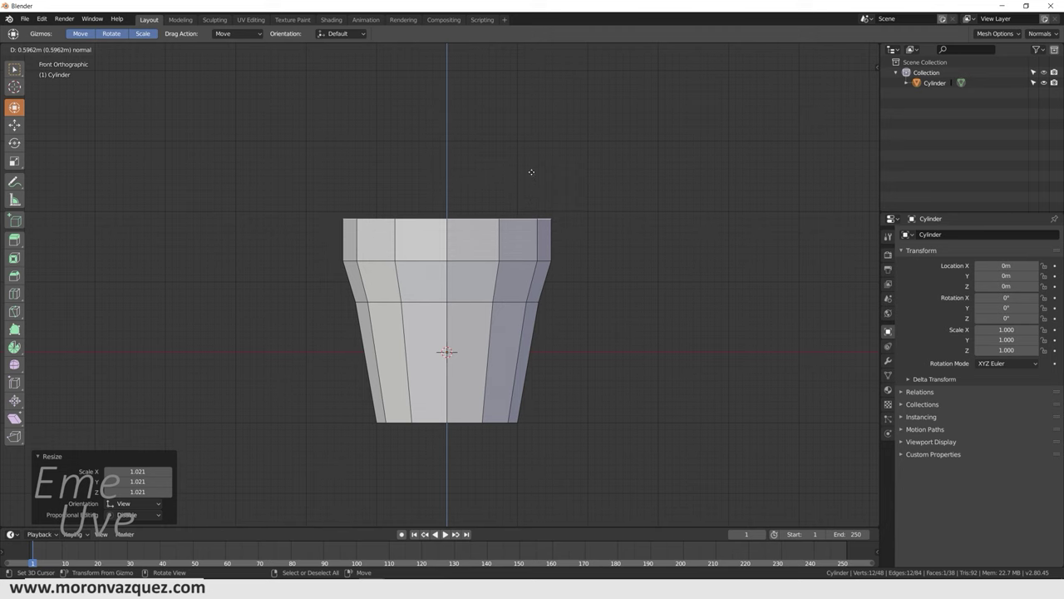
click(527, 167)
key(s)
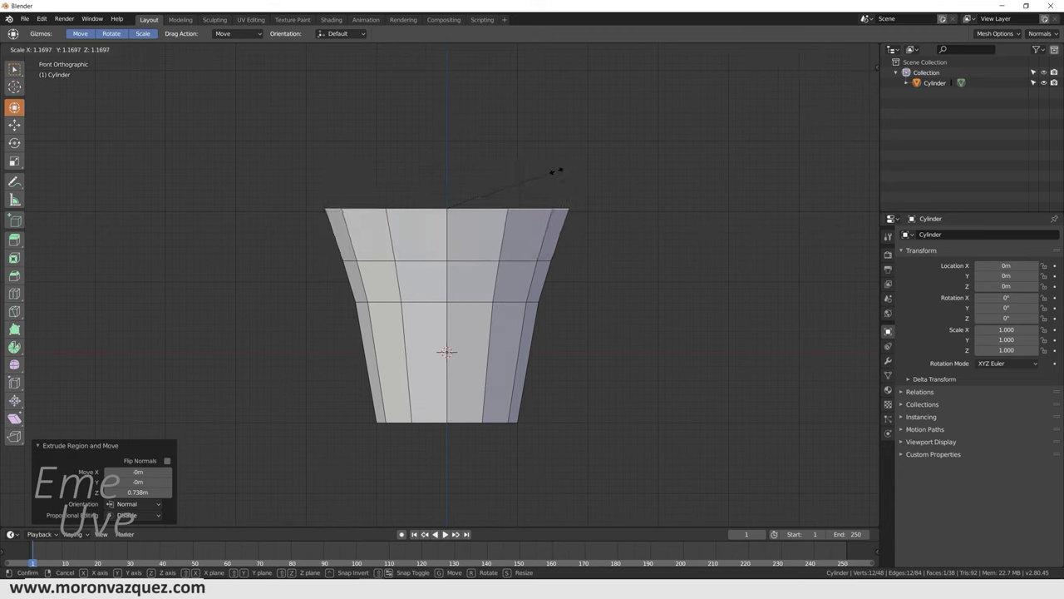
click(556, 172)
key(e)
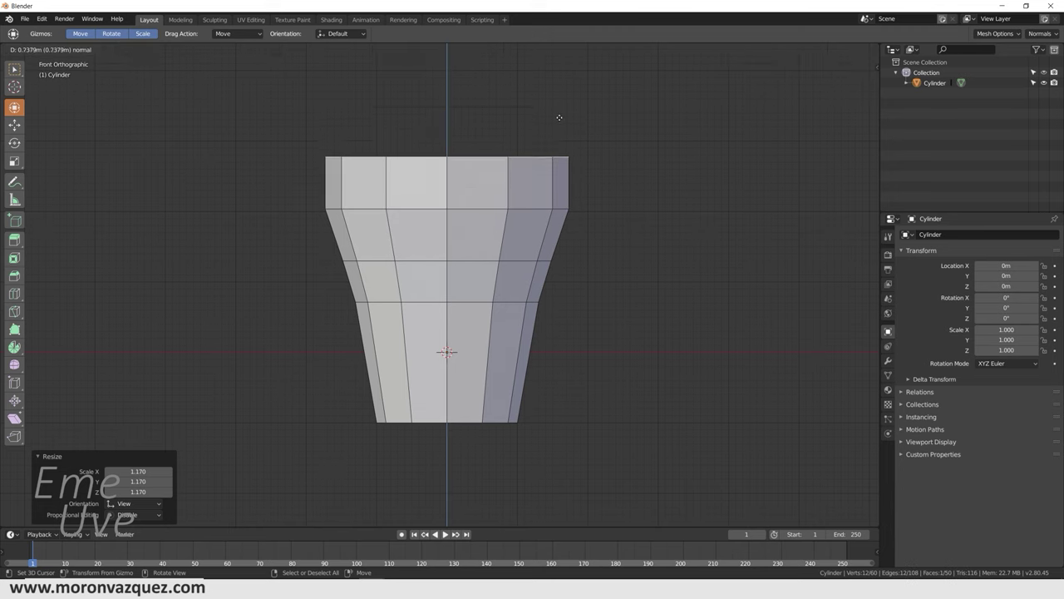
click(559, 118)
key(s)
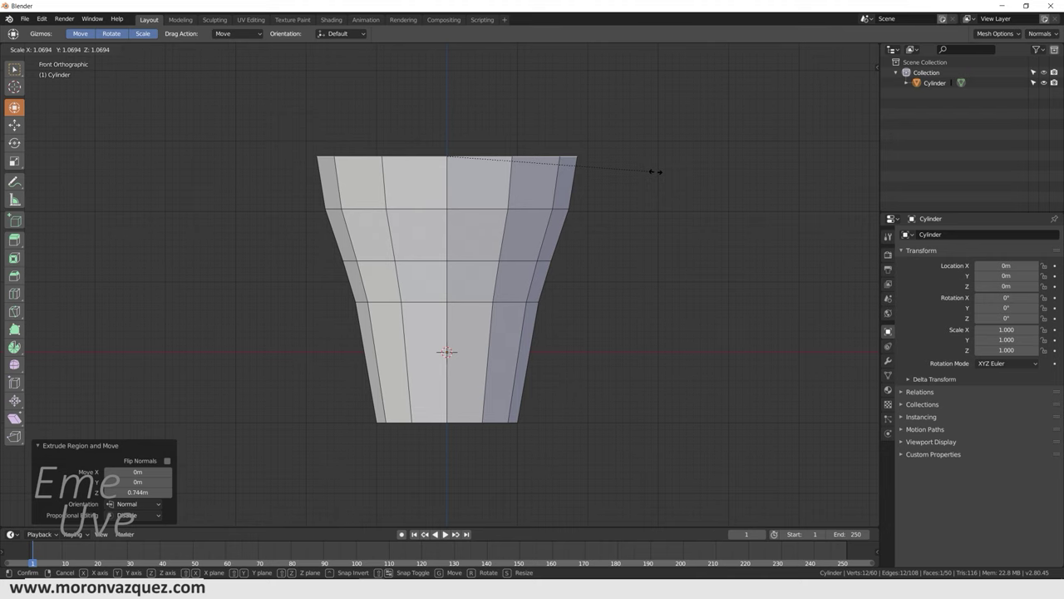
click(654, 172)
Step: Extrude the top 0.891 m and narrow it to 0.931, then extrude 0.838 m and narrow into a shoulder
shift+middle_drag(588, 191, 585, 252)
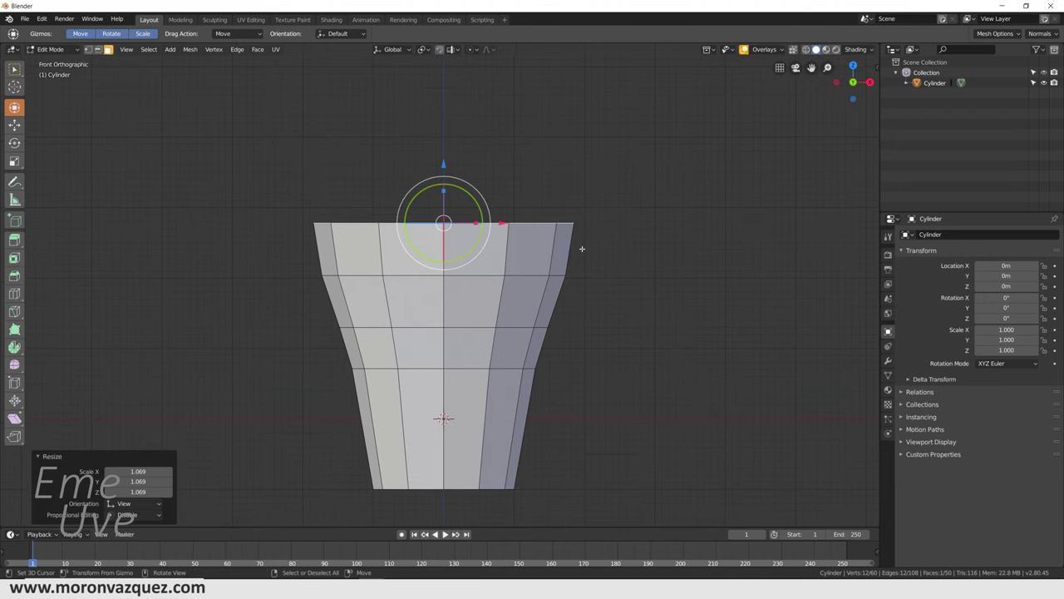
key(e)
click(586, 178)
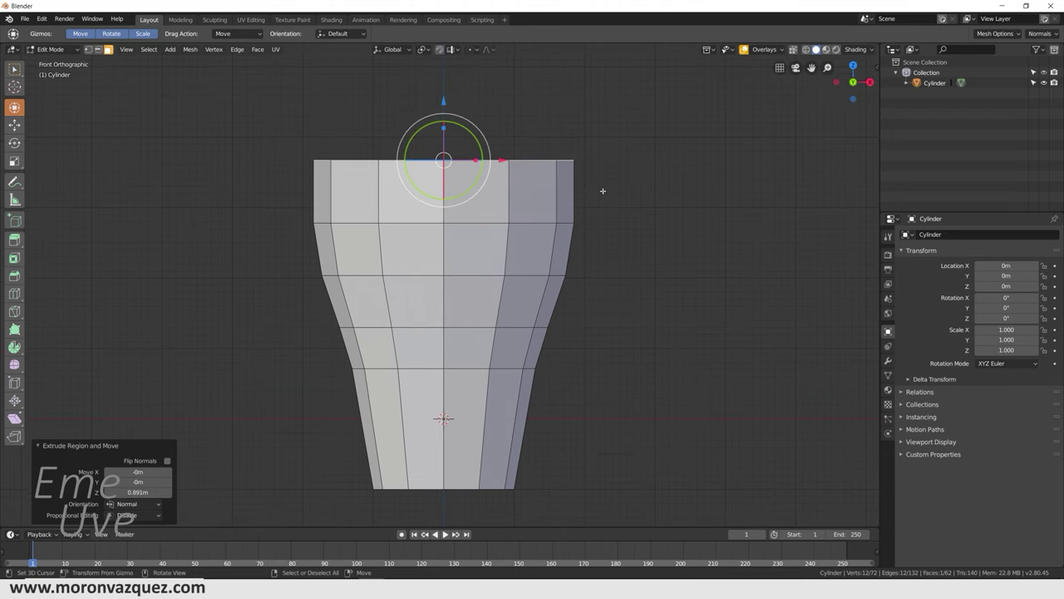
key(s)
click(592, 191)
shift+middle_drag(571, 190, 573, 263)
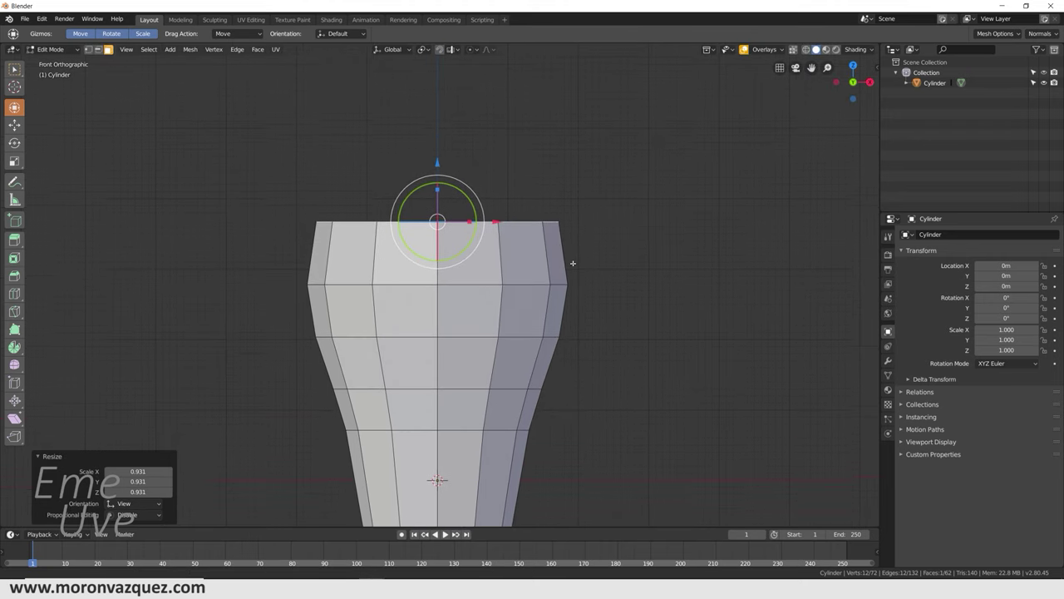
key(e)
click(577, 208)
key(s)
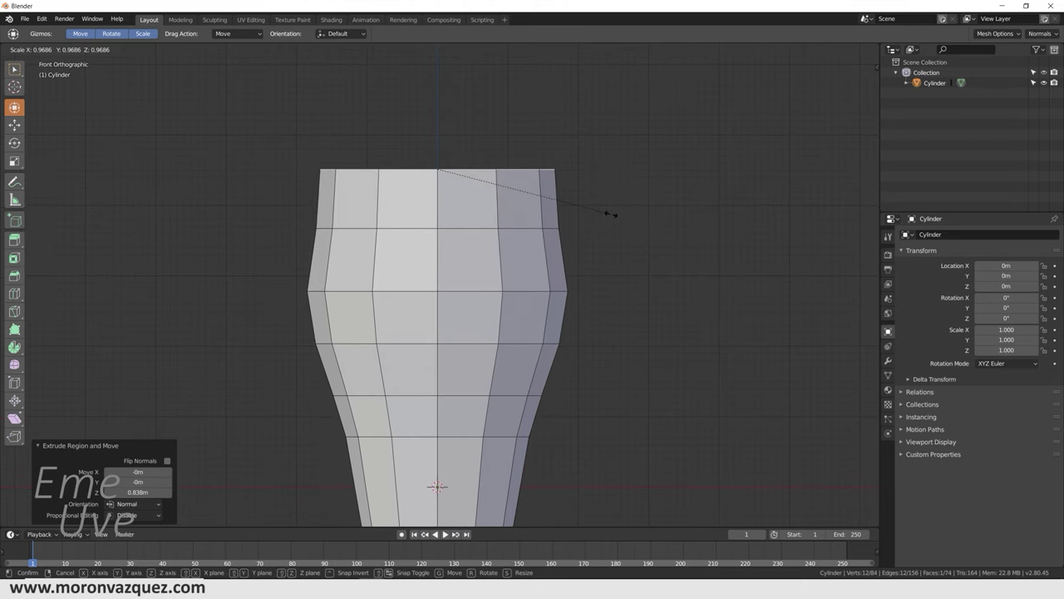
click(546, 216)
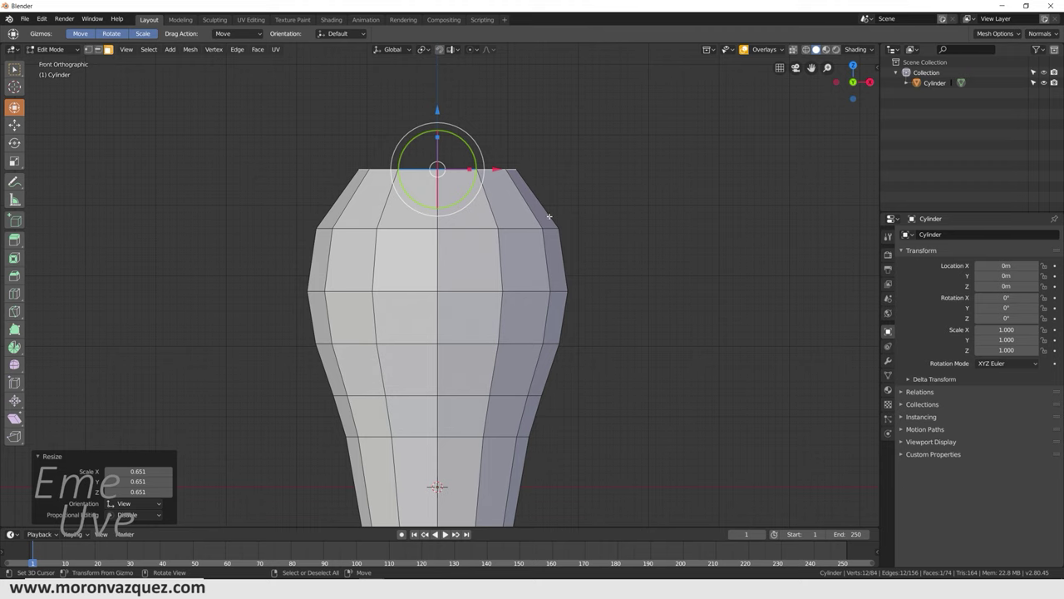
Step: Extrude a 0.519 m neck, narrow it, then pinch the final ring almost closed and lower the tip
shift+middle_drag(547, 218, 544, 293)
key(e)
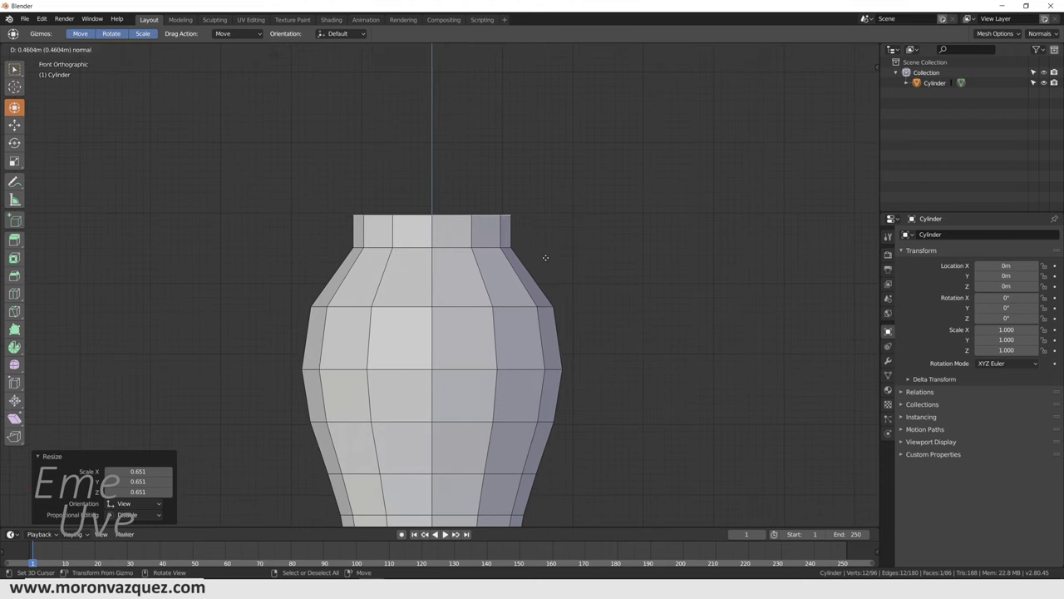
click(547, 255)
key(s)
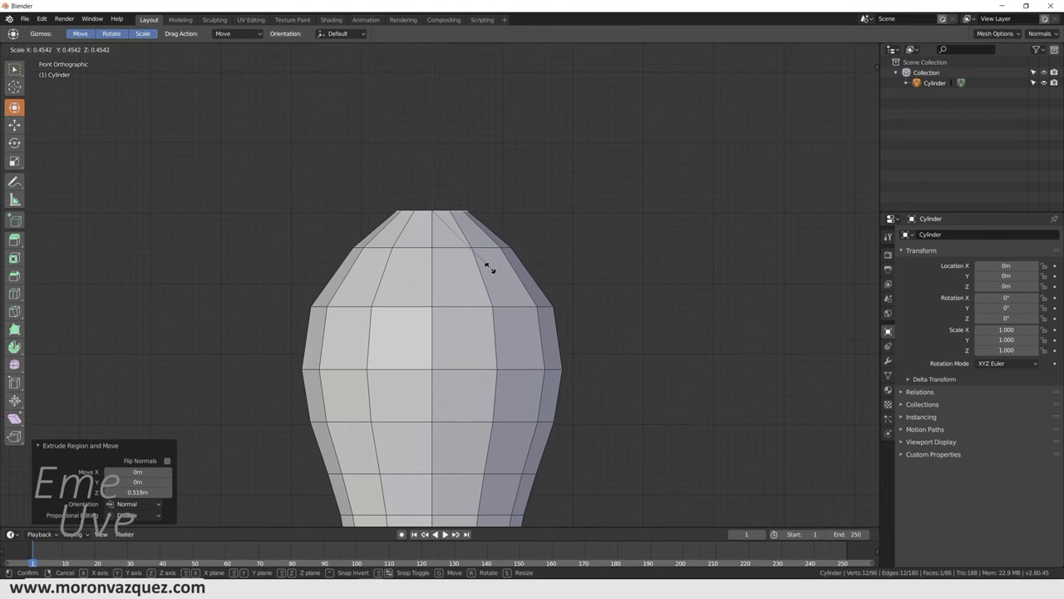
click(487, 266)
shift+middle_drag(487, 266, 509, 319)
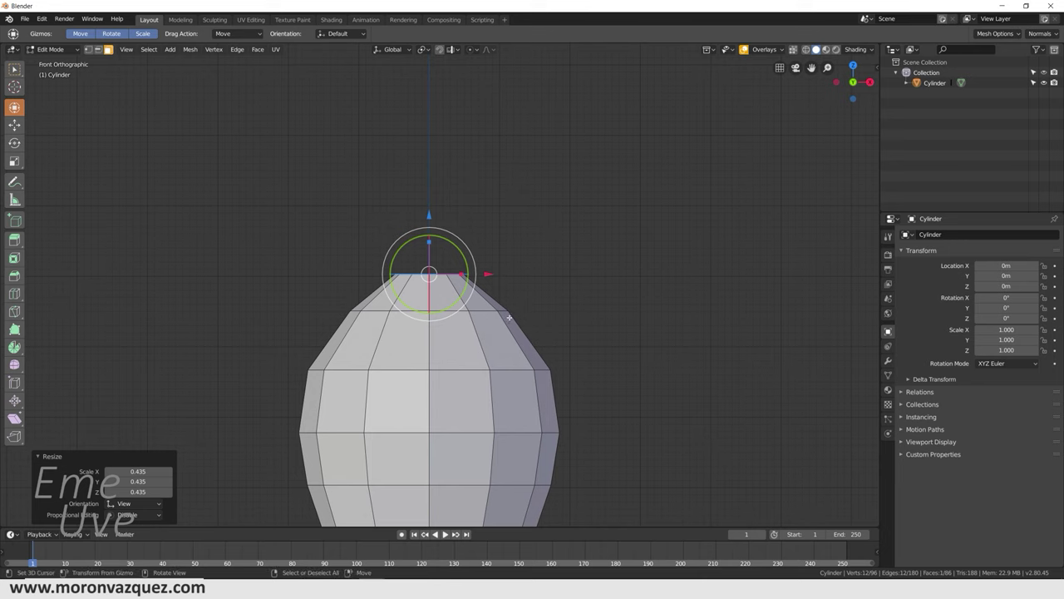
key(e)
click(515, 295)
key(s)
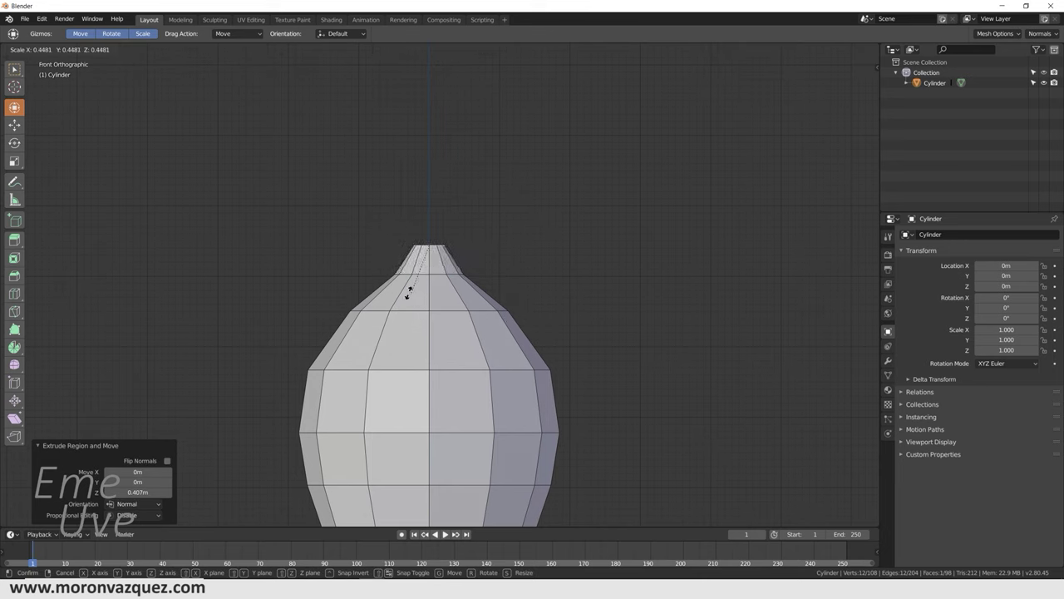
click(449, 248)
drag(431, 188, 431, 208)
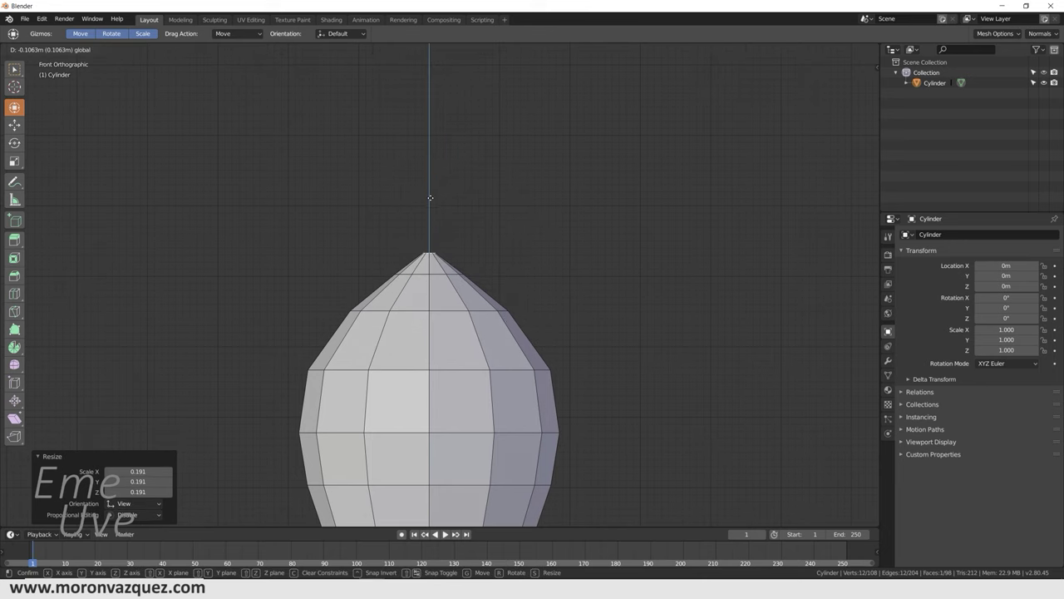
Step: Inspect the bulb-shaped body from several angles and return to the front view
mouse_move(432, 207)
middle_down()
mouse_move(544, 302)
mouse_move(541, 356)
mouse_move(514, 326)
mouse_move(560, 349)
mouse_move(515, 342)
mouse_move(544, 363)
middle_up()
scroll(542, 366, down, 3)
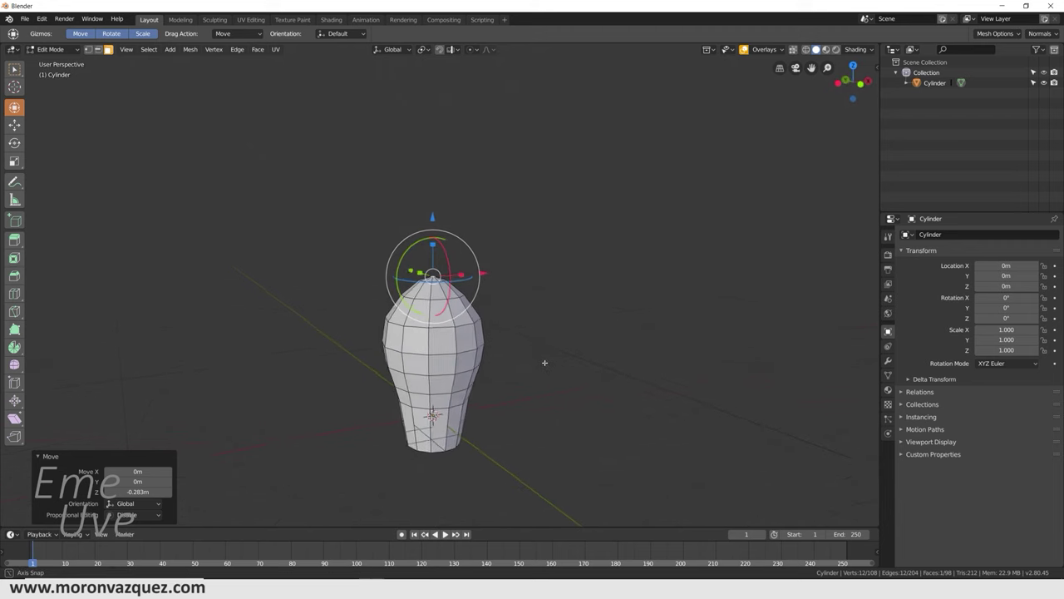
scroll(527, 363, up, 2)
scroll(467, 391, up, 2)
middle_drag(468, 391, 446, 381)
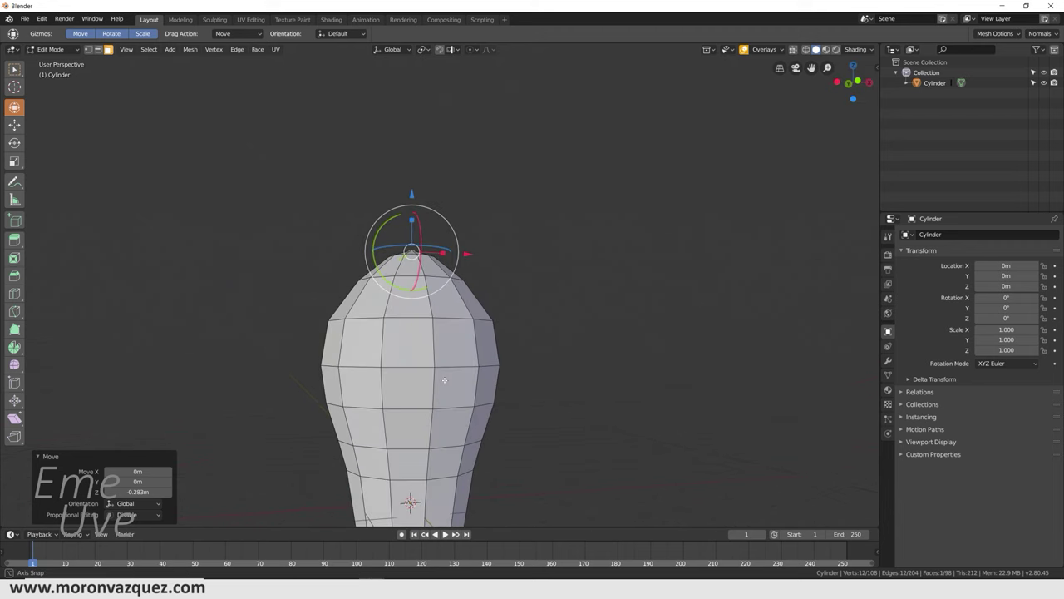
key(KP_1)
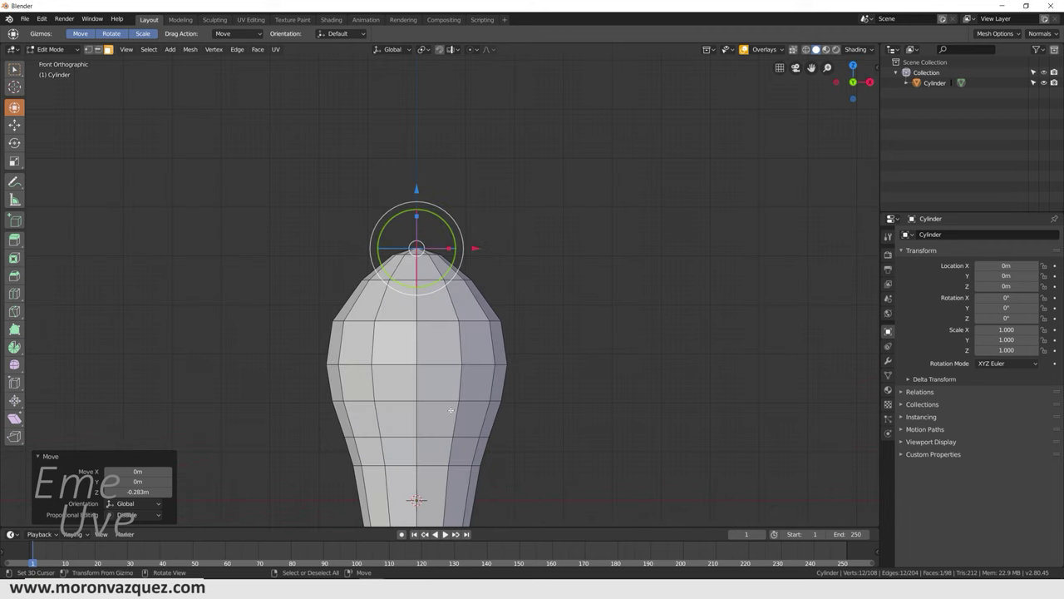
key(shift+a)
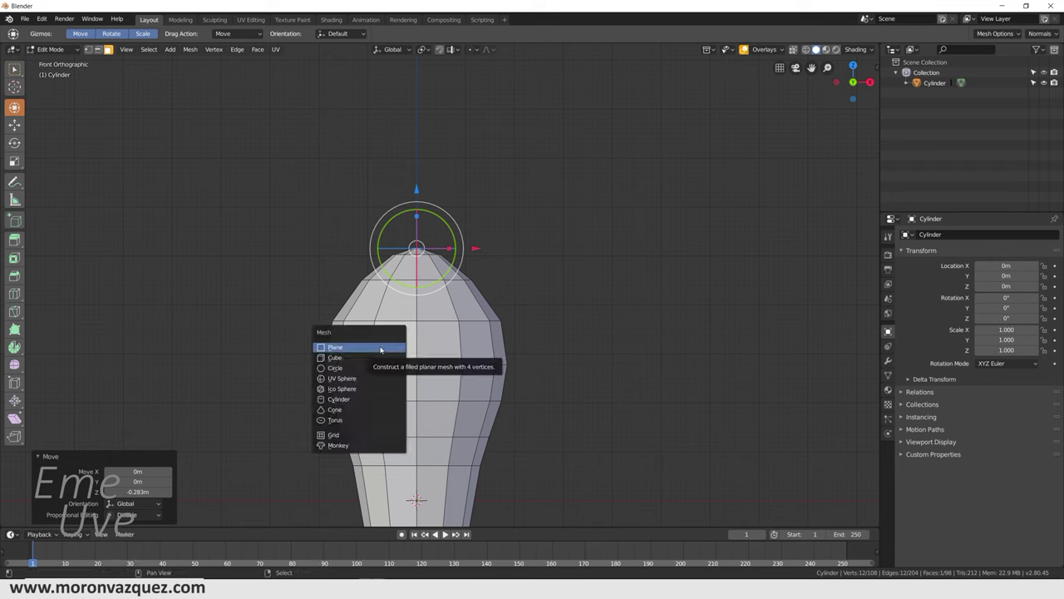
key(Escape)
click(49, 51)
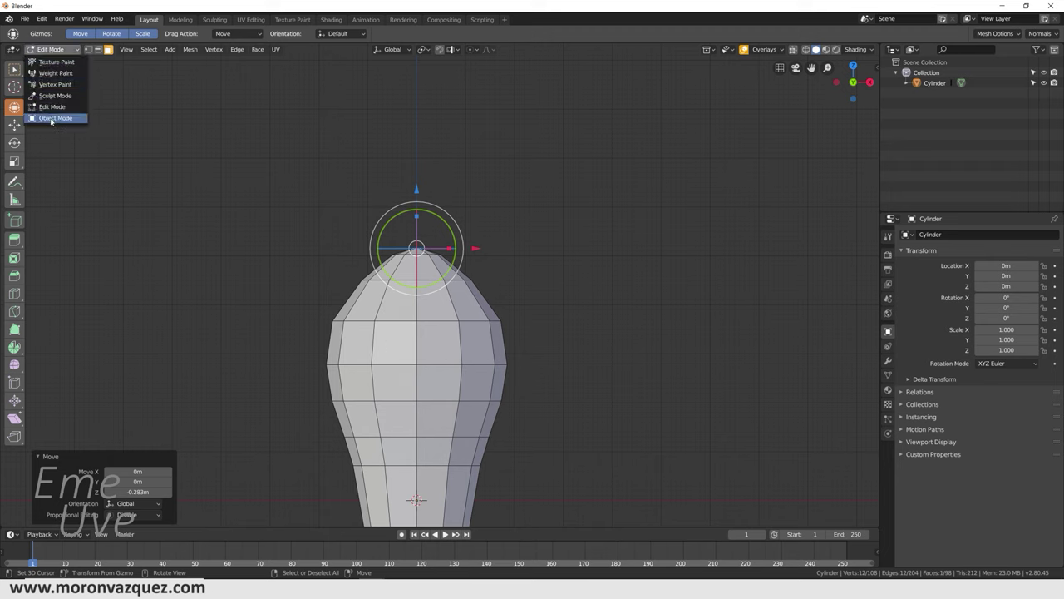
Step: In Object Mode, add an icosphere and stretch it vertically to 1.635 on Z
click(51, 118)
key(shift+a)
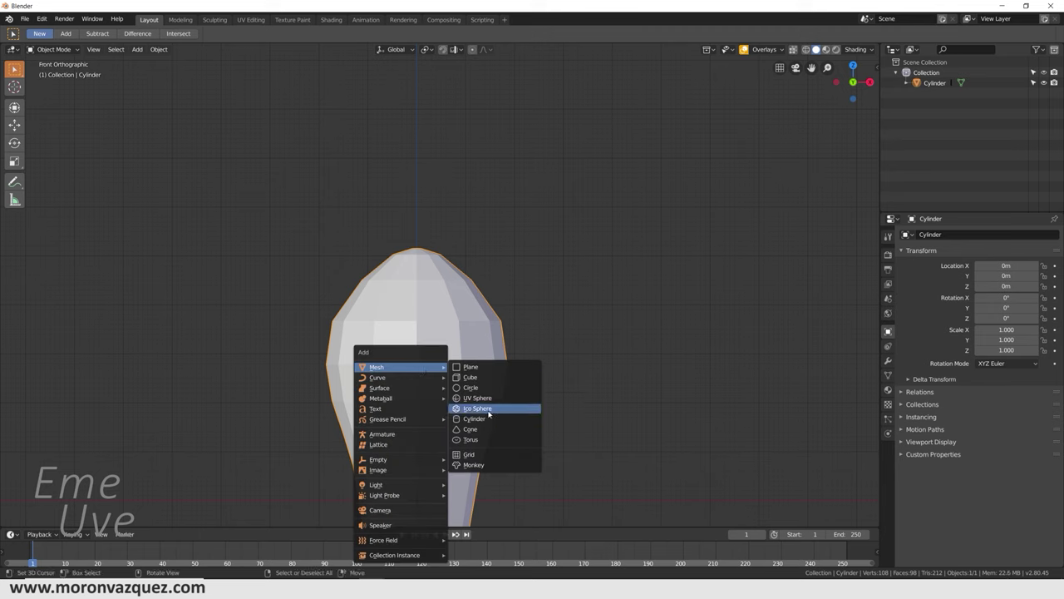
click(487, 409)
scroll(437, 433, down, 3)
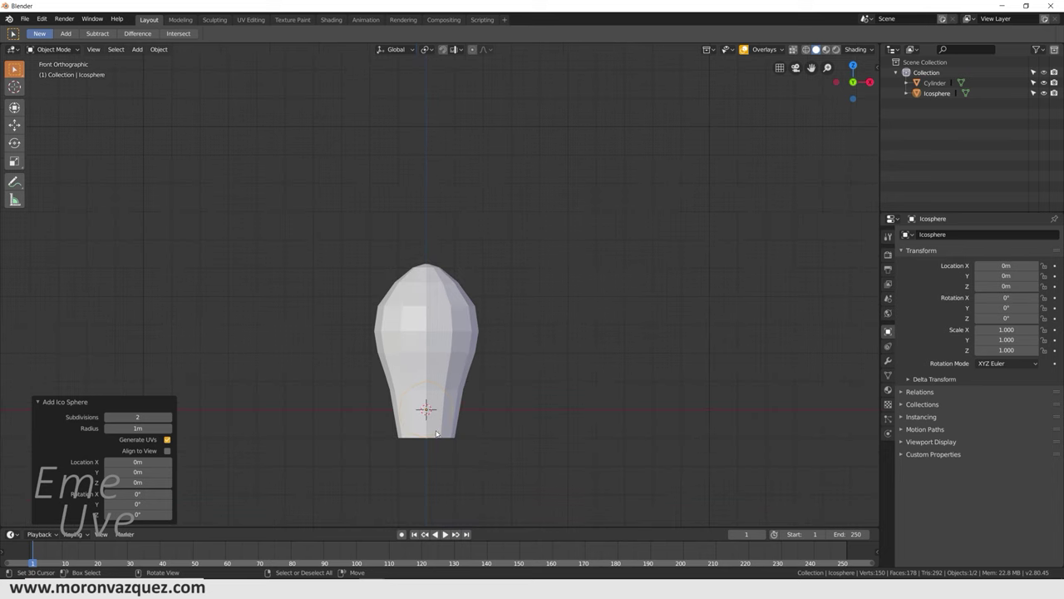
click(14, 109)
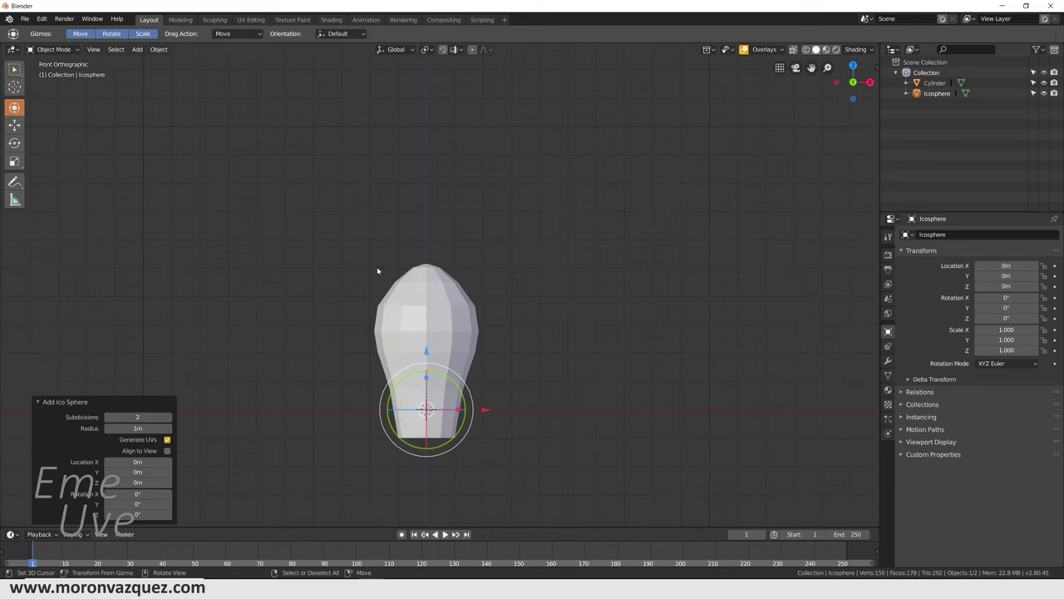
drag(426, 350, 434, 163)
mouse_move(491, 250)
middle_down()
mouse_move(515, 242)
mouse_move(455, 237)
middle_up()
drag(421, 188, 425, 167)
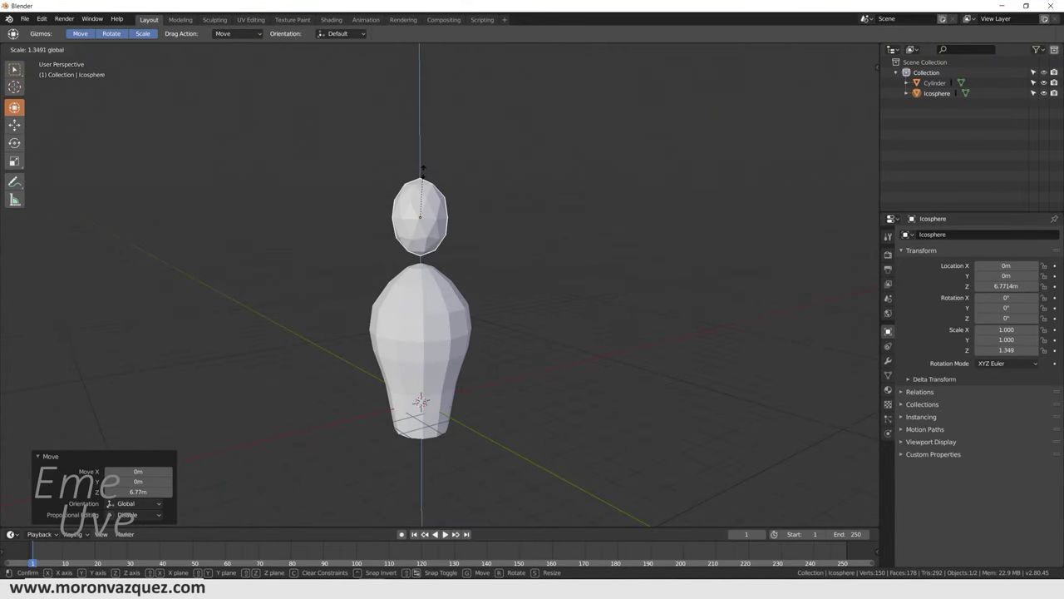
mouse_move(468, 209)
middle_down()
mouse_move(511, 209)
mouse_move(454, 217)
middle_up()
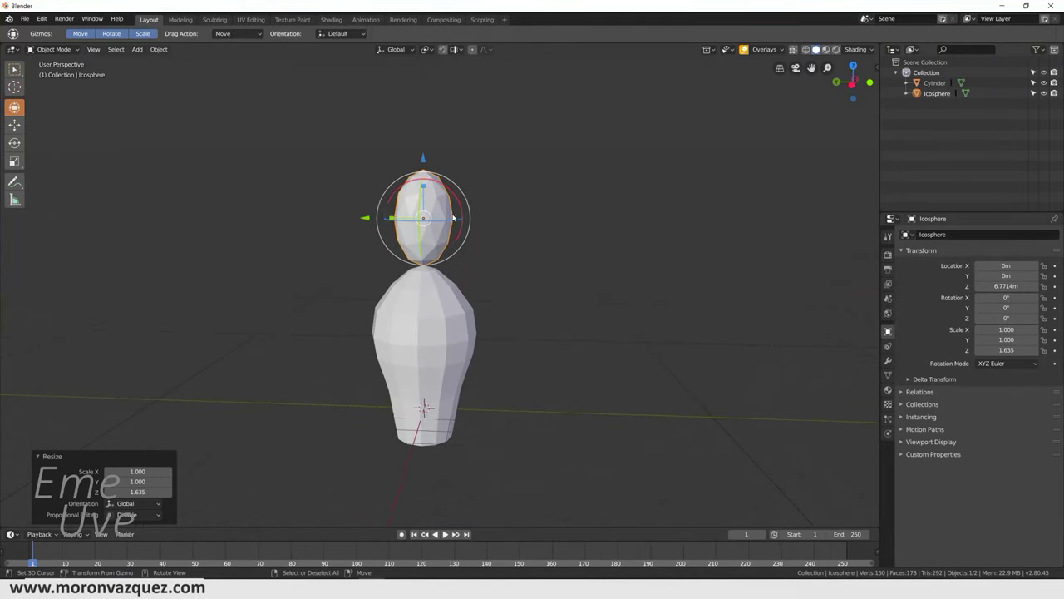
Step: Position the icosphere at head height against the front surface of the body
drag(366, 218, 499, 223)
middle_drag(561, 266, 476, 160)
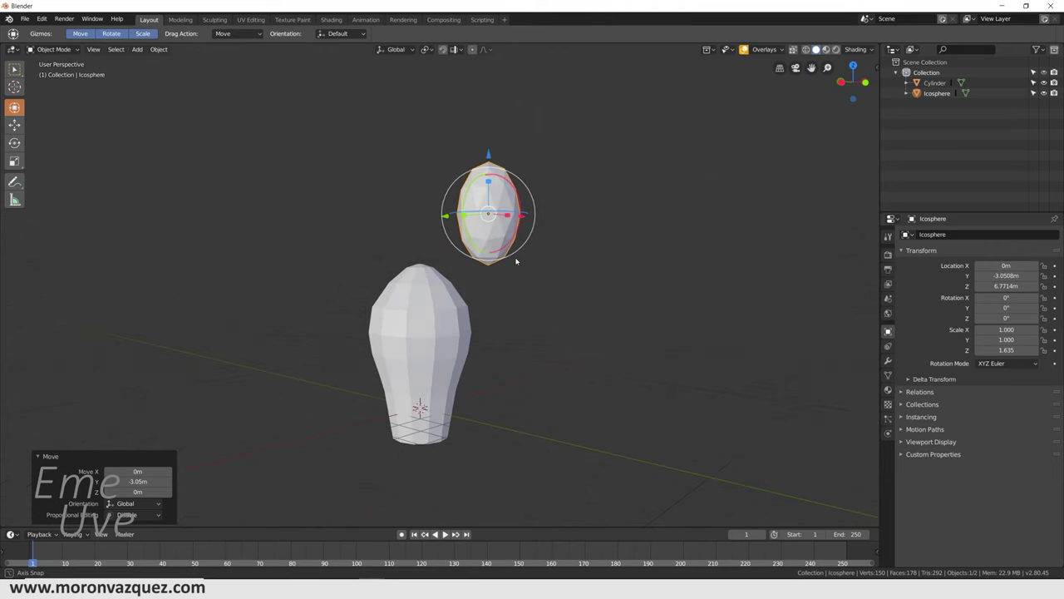
drag(476, 160, 481, 292)
mouse_move(532, 358)
middle_down()
mouse_move(542, 364)
mouse_move(461, 348)
middle_up()
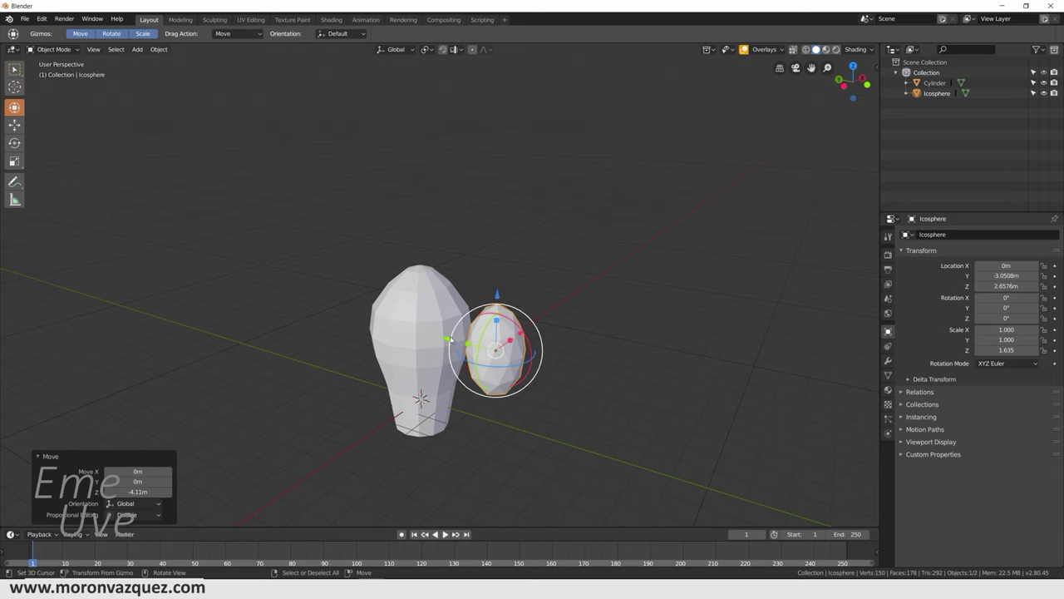
drag(450, 339, 407, 329)
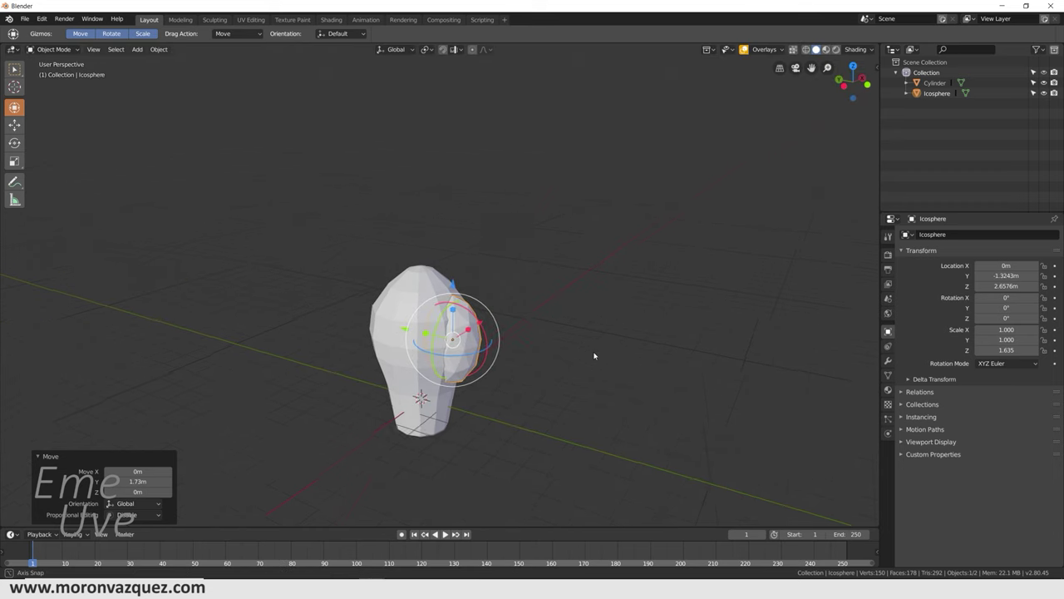
drag(592, 355, 644, 355)
mouse_move(644, 356)
middle_down()
mouse_move(323, 366)
mouse_move(501, 360)
middle_up()
key(KP_1)
drag(330, 316, 414, 350)
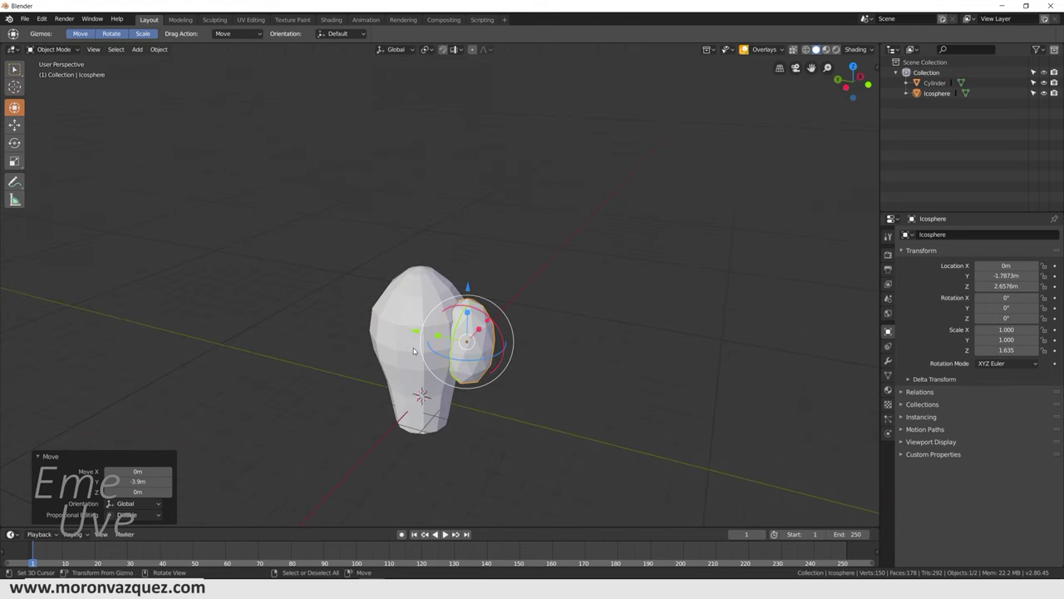
key(KP_1)
Step: Scale the icosphere to eye size and move it to the face's left side
key(s)
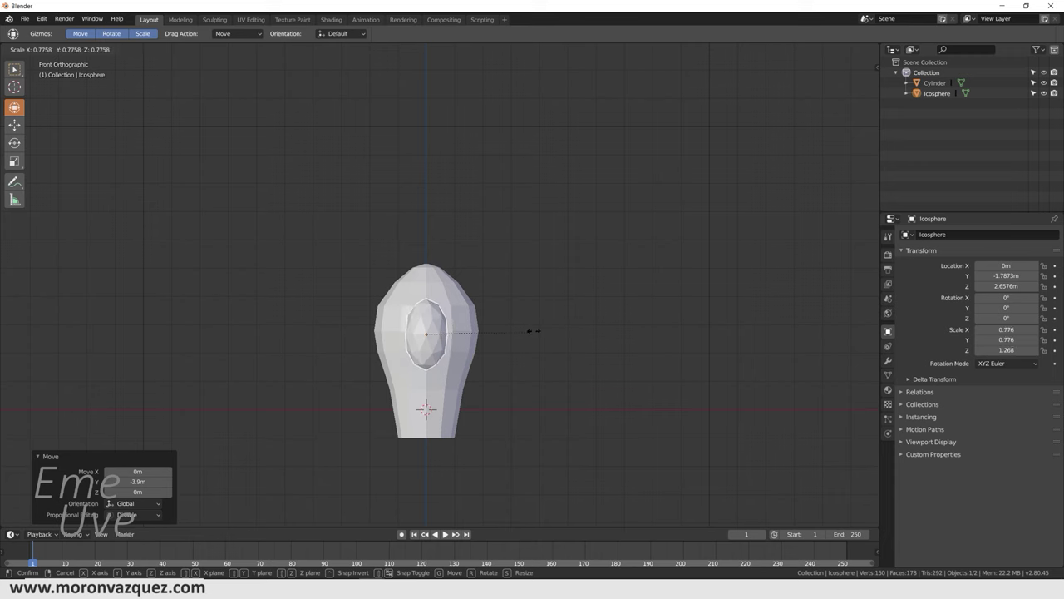
click(466, 335)
scroll(466, 335, up, 4)
key(s)
click(548, 376)
key(g)
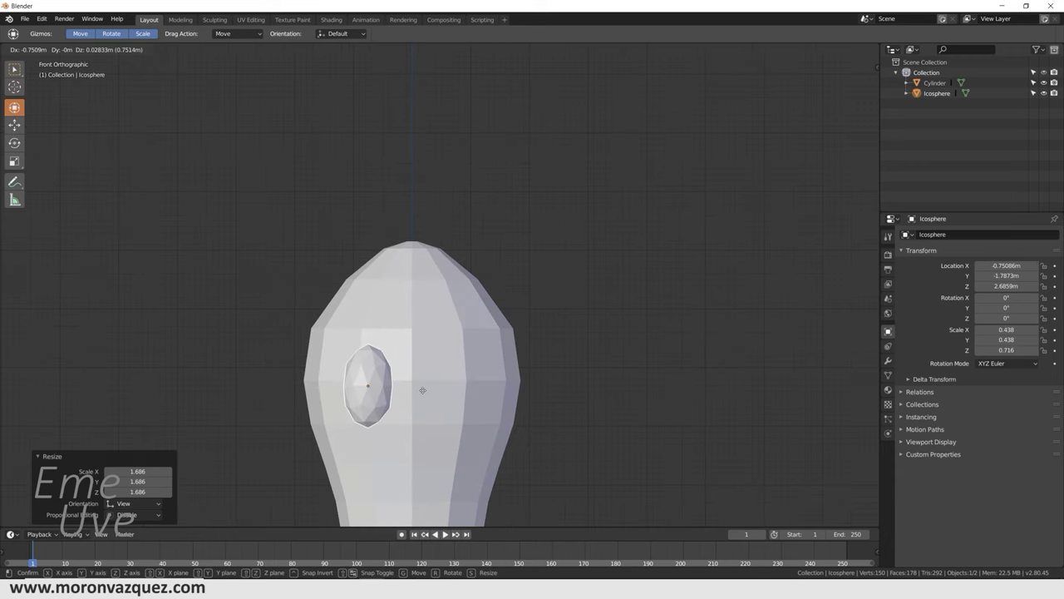
click(418, 376)
Step: Seat the eye slightly lower into the body surface, then duplicate it in place
middle_drag(417, 375, 503, 384)
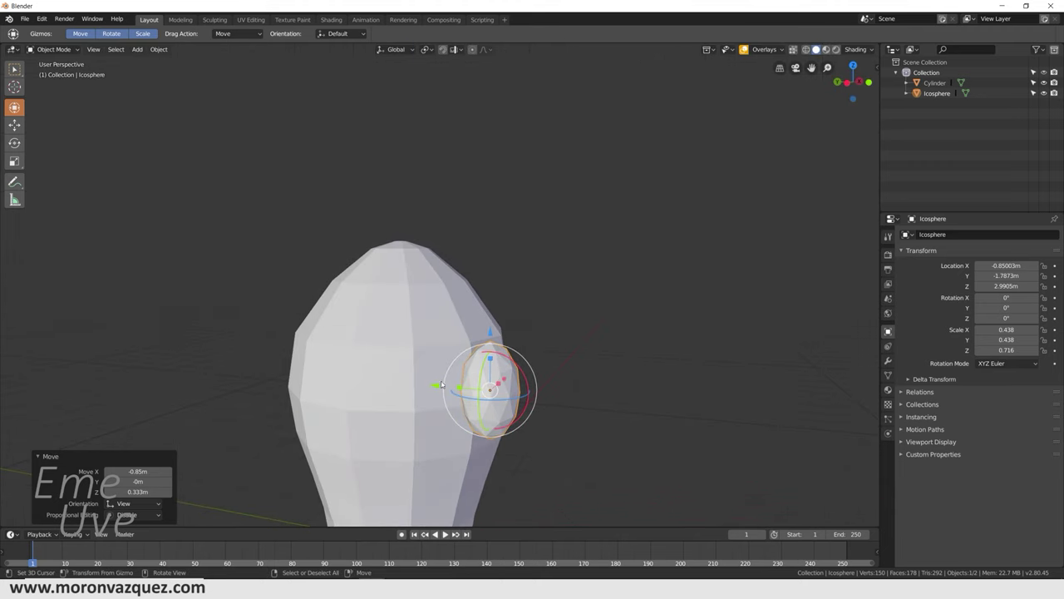
drag(441, 384, 438, 364)
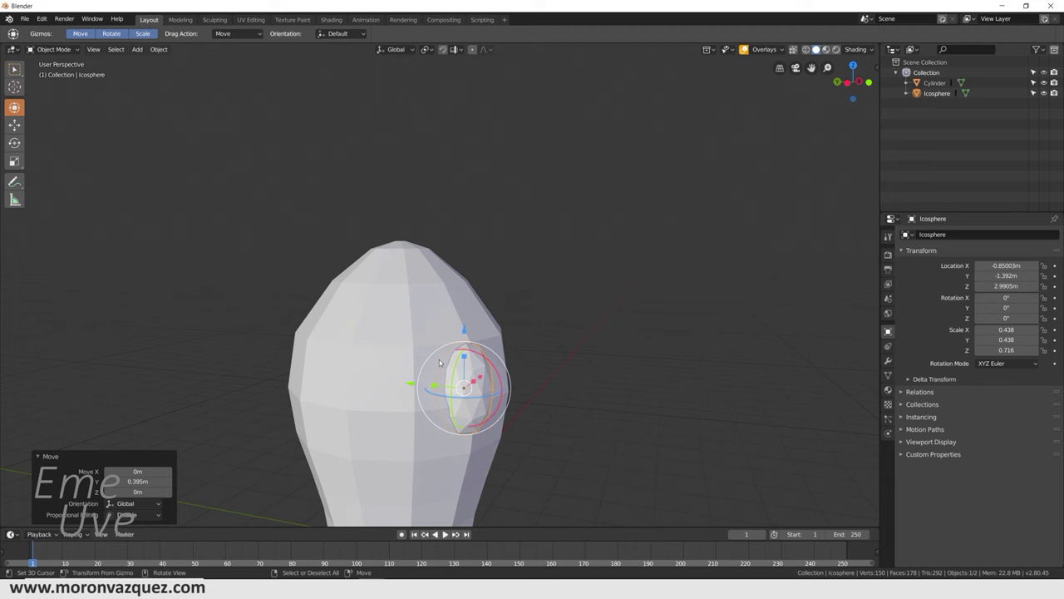
drag(464, 356, 465, 368)
middle_drag(464, 367, 432, 341)
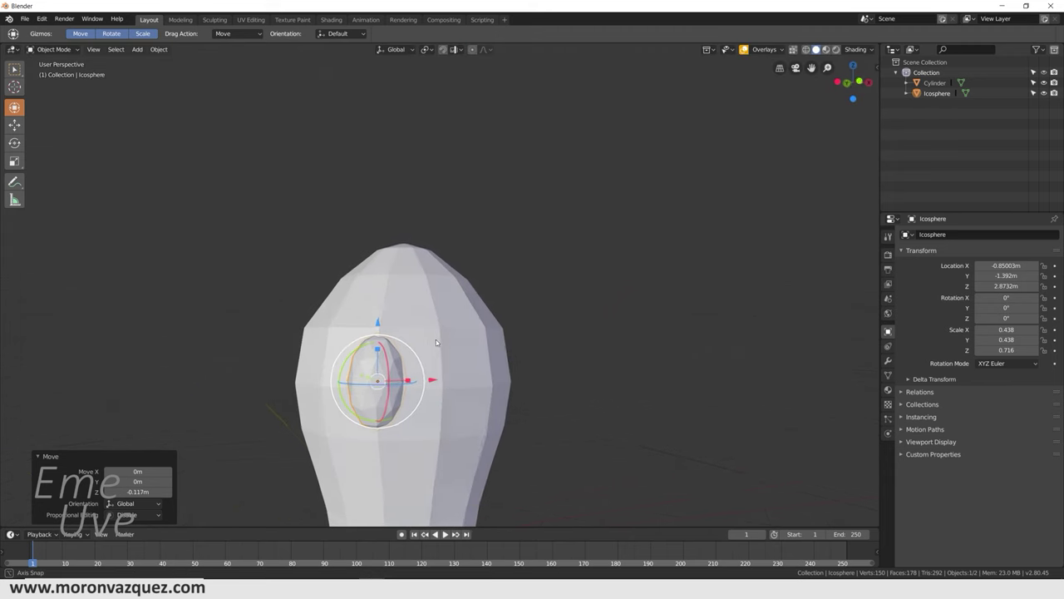
key(KP_1)
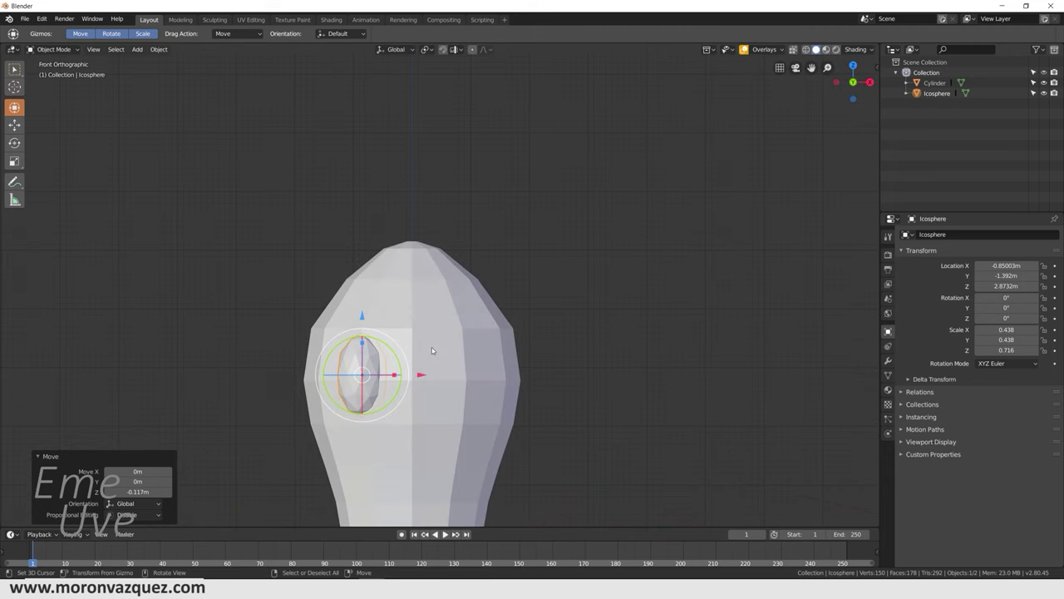
key(shift+d)
right_click(431, 350)
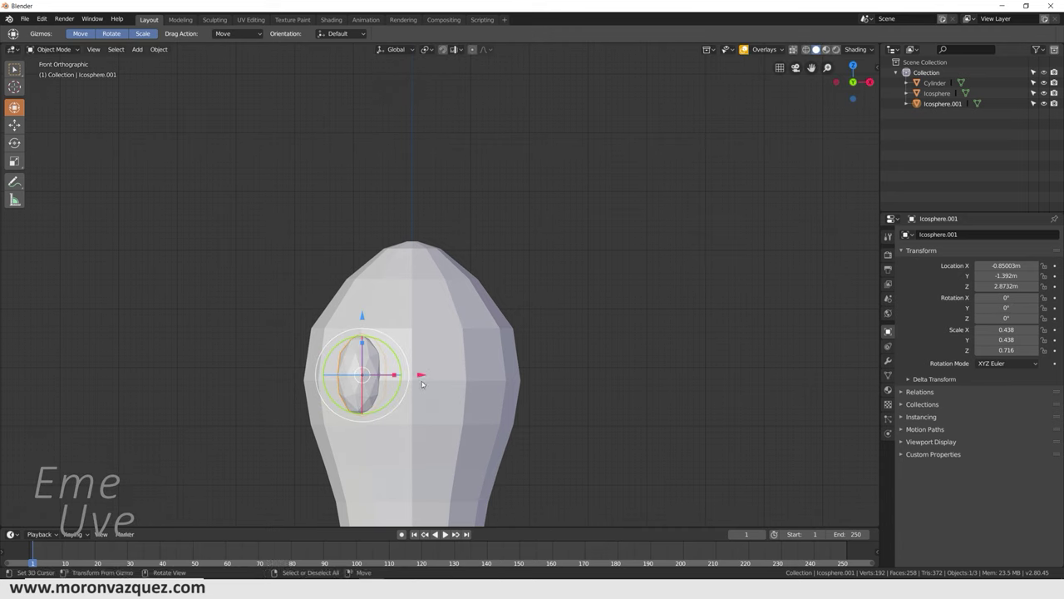
Step: Move the duplicated eye over to the right side of the face
drag(420, 376, 460, 376)
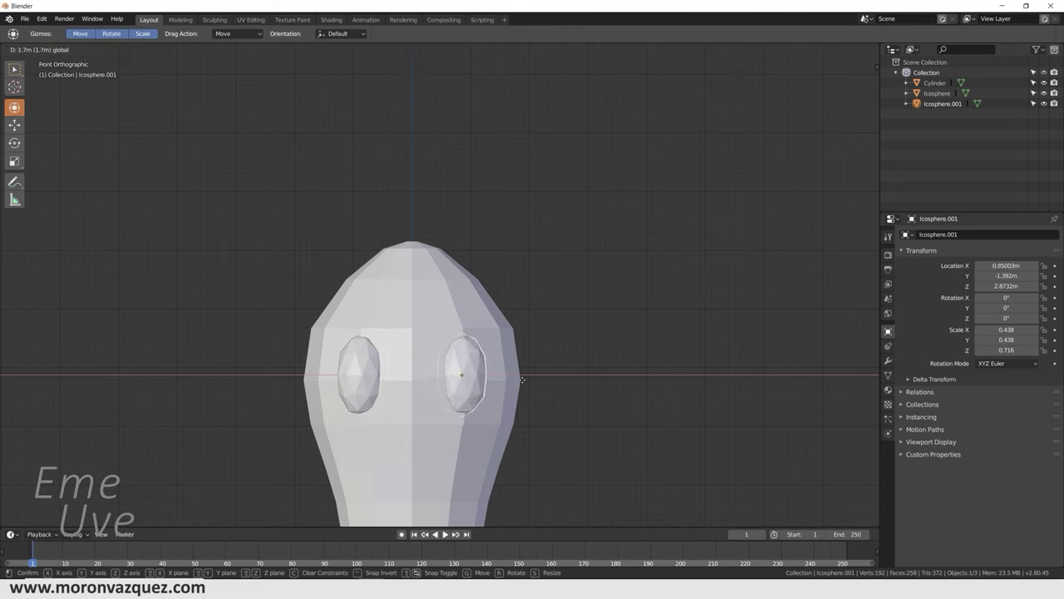
drag(518, 379, 522, 379)
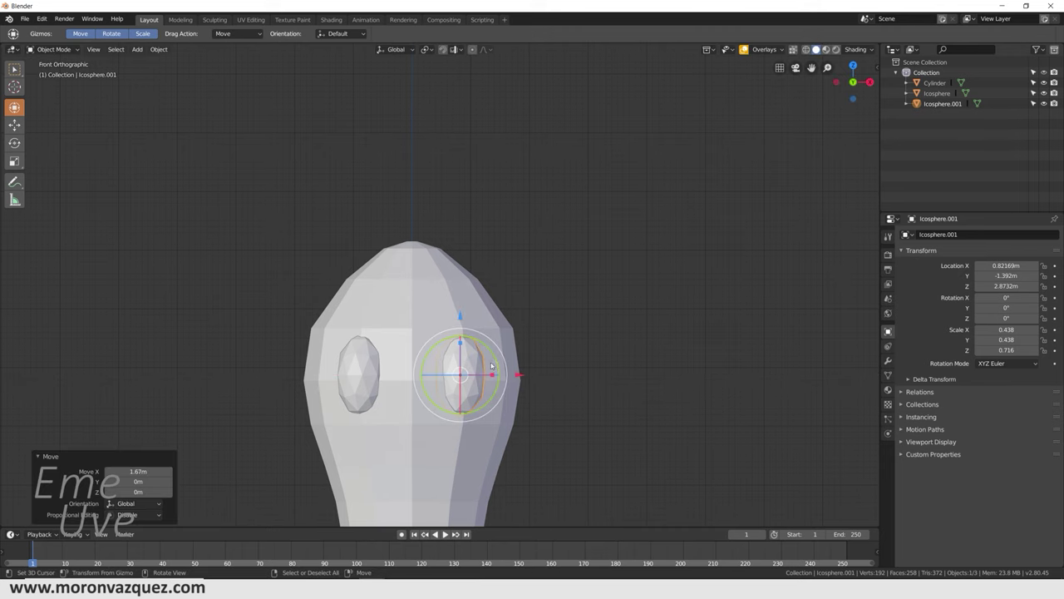
drag(517, 376, 523, 376)
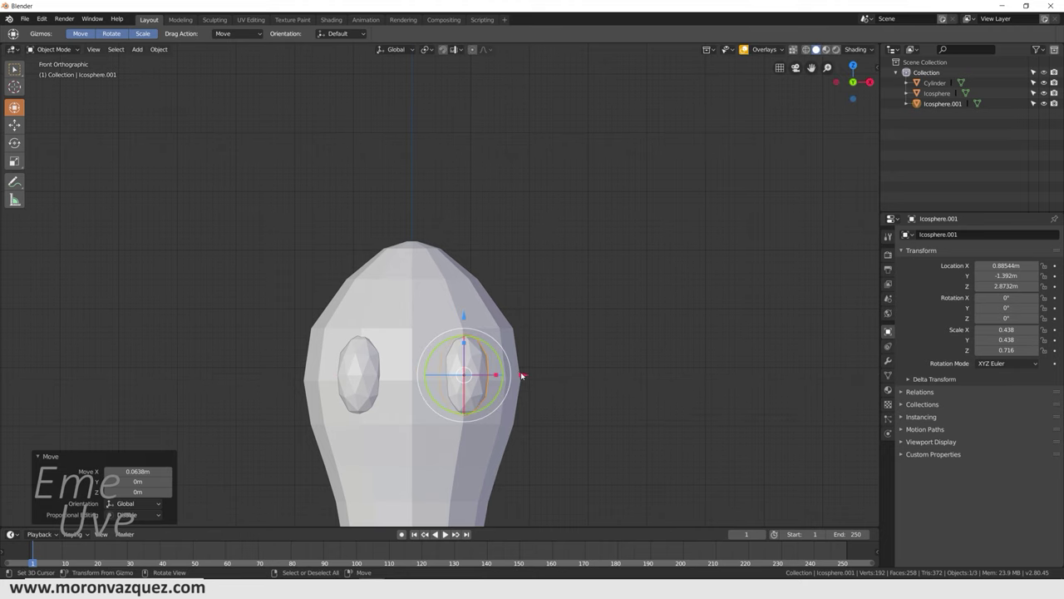
mouse_move(547, 365)
middle_down()
mouse_move(582, 374)
mouse_move(479, 400)
mouse_move(523, 374)
mouse_move(493, 392)
mouse_move(556, 379)
middle_up()
scroll(582, 374, down, 3)
Step: Shrink both eyes together to 0.285 × 0.285 × 0.466 and move them toward the front
shift+click(396, 335)
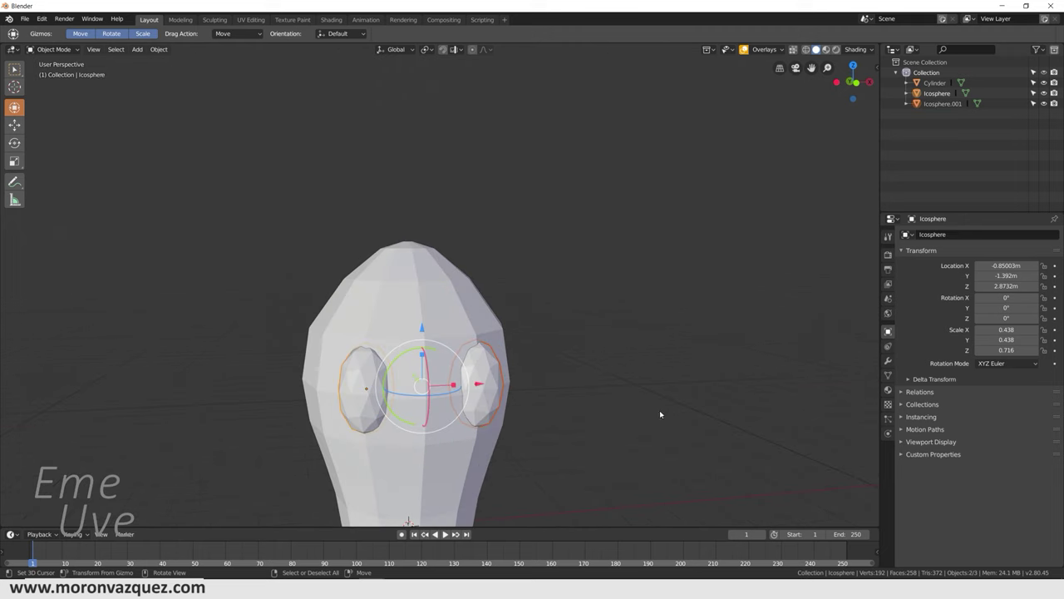
key(s)
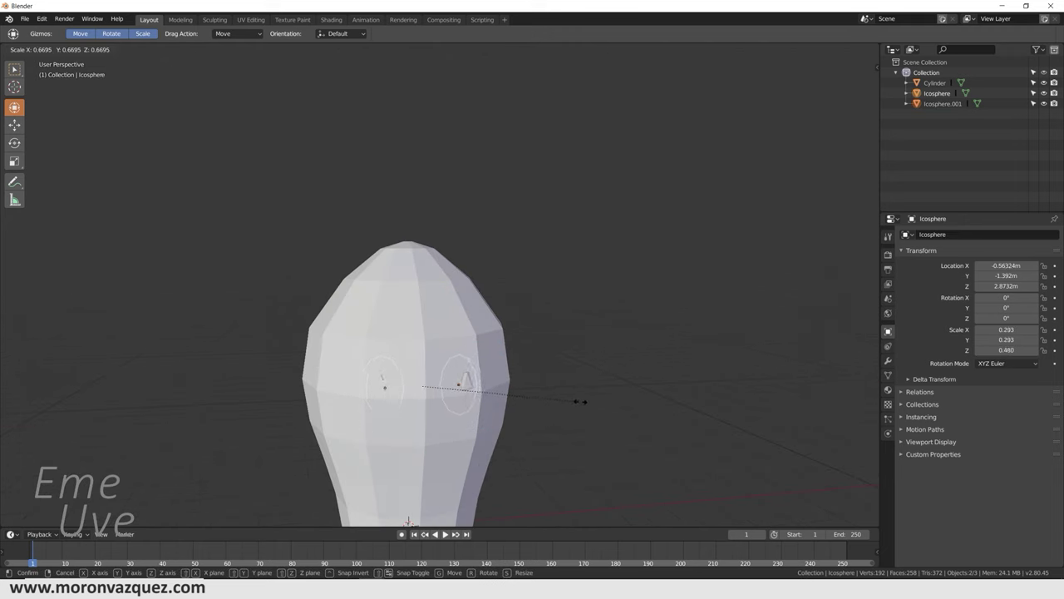
click(576, 405)
middle_drag(446, 369, 527, 411)
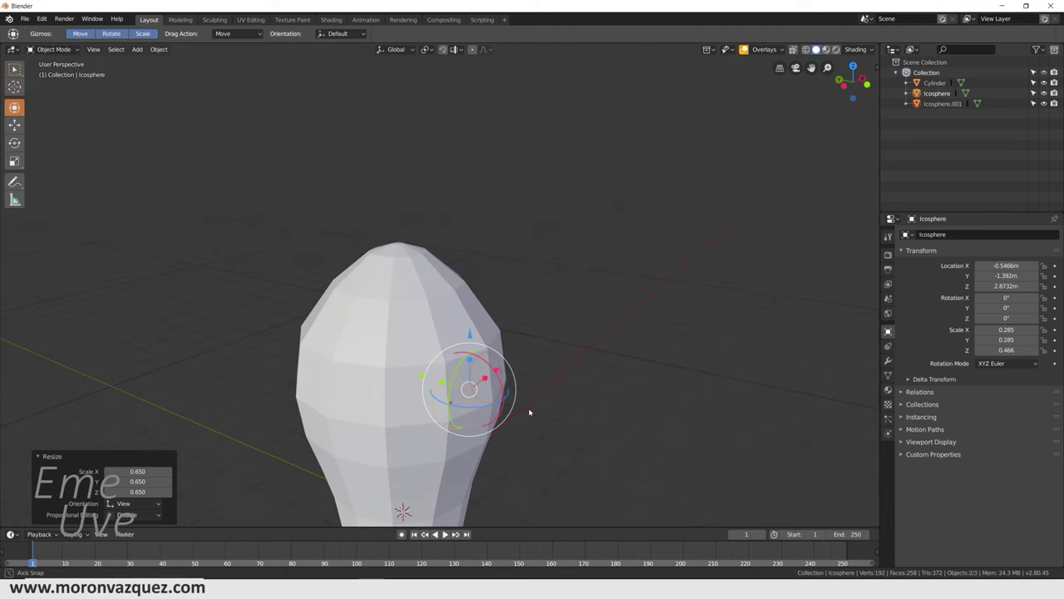
key(g)
click(429, 378)
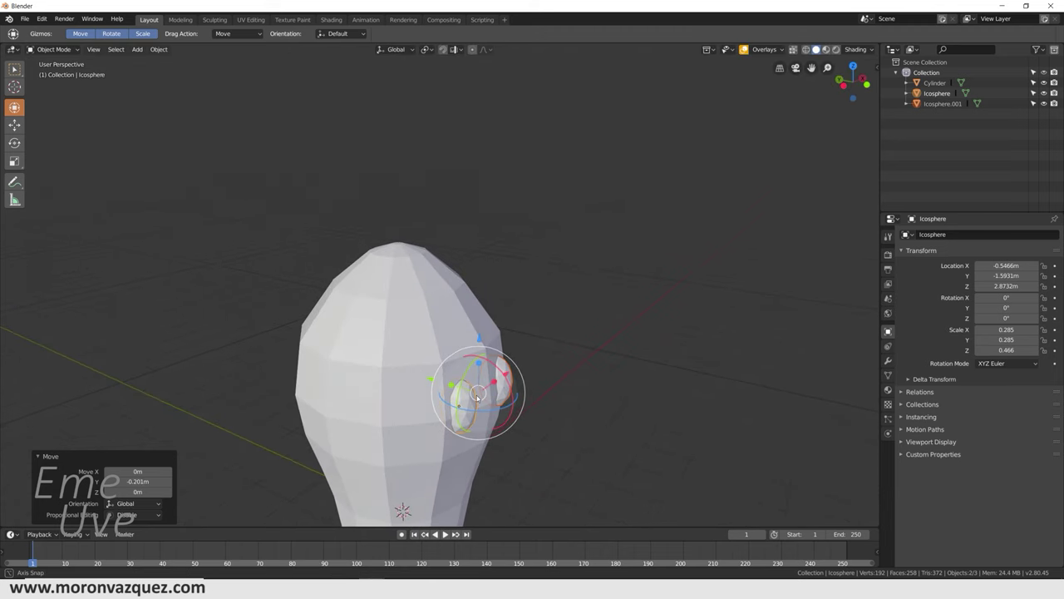
middle_drag(429, 378, 445, 375)
scroll(438, 370, up, 2)
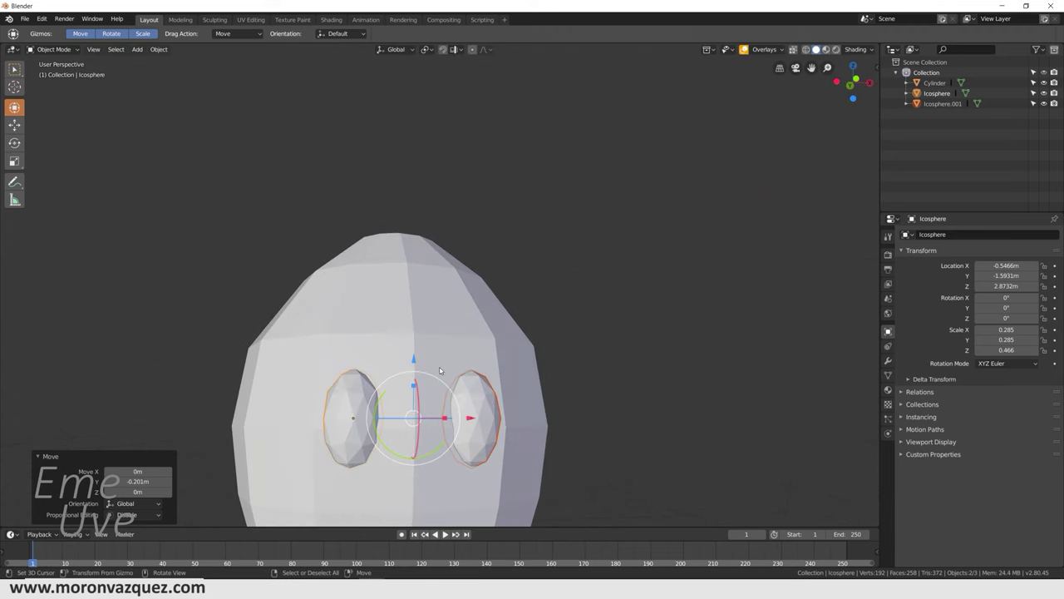
key(KP_1)
Step: Spread the eyes apart along X, placing the right eye at X 0.897 m
key(alt+a)
click(372, 407)
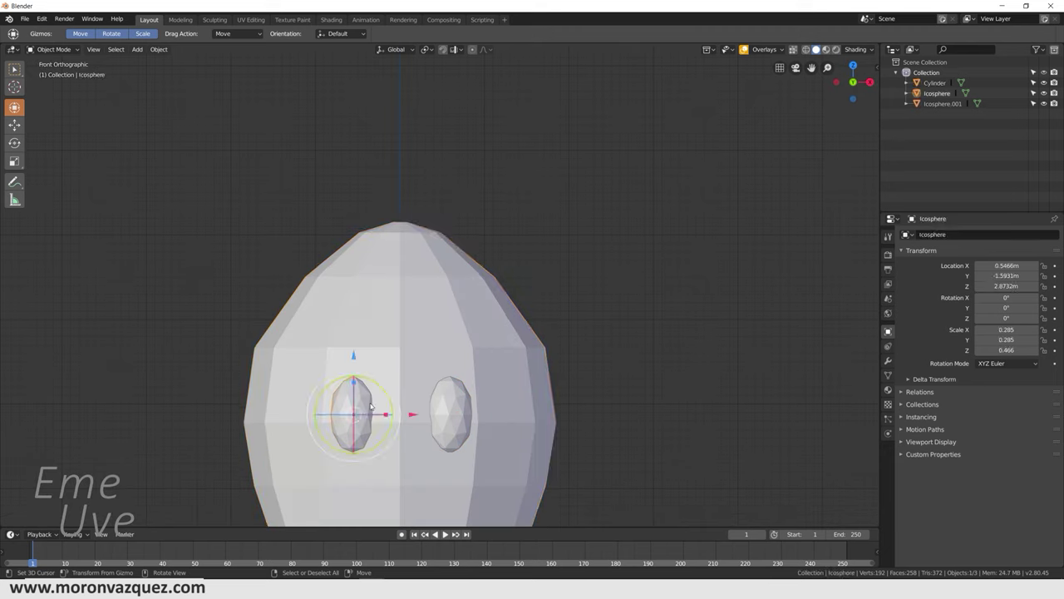
drag(414, 418, 385, 415)
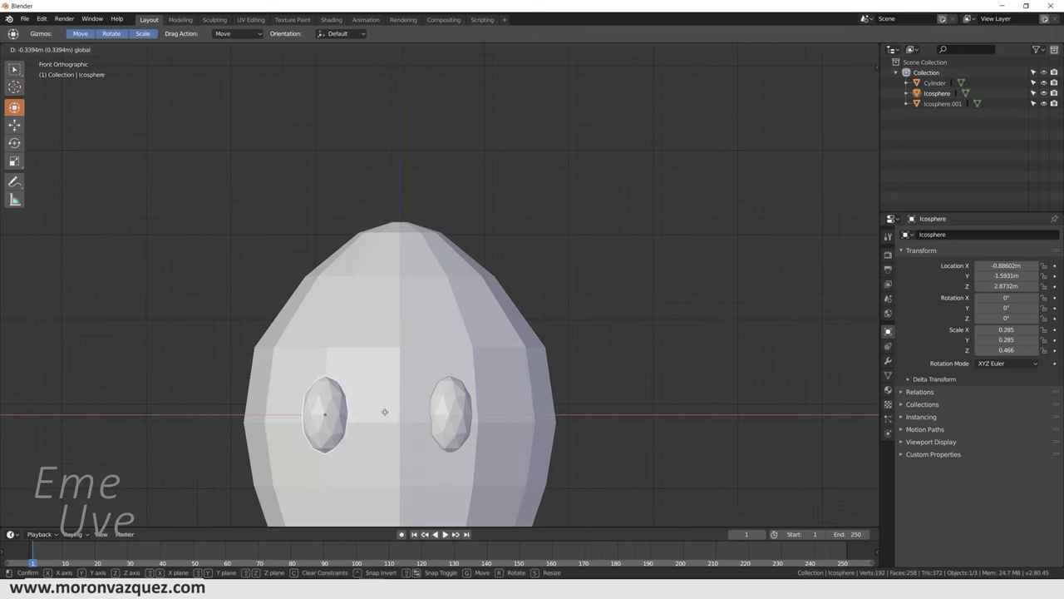
click(467, 407)
key(g)
key(x)
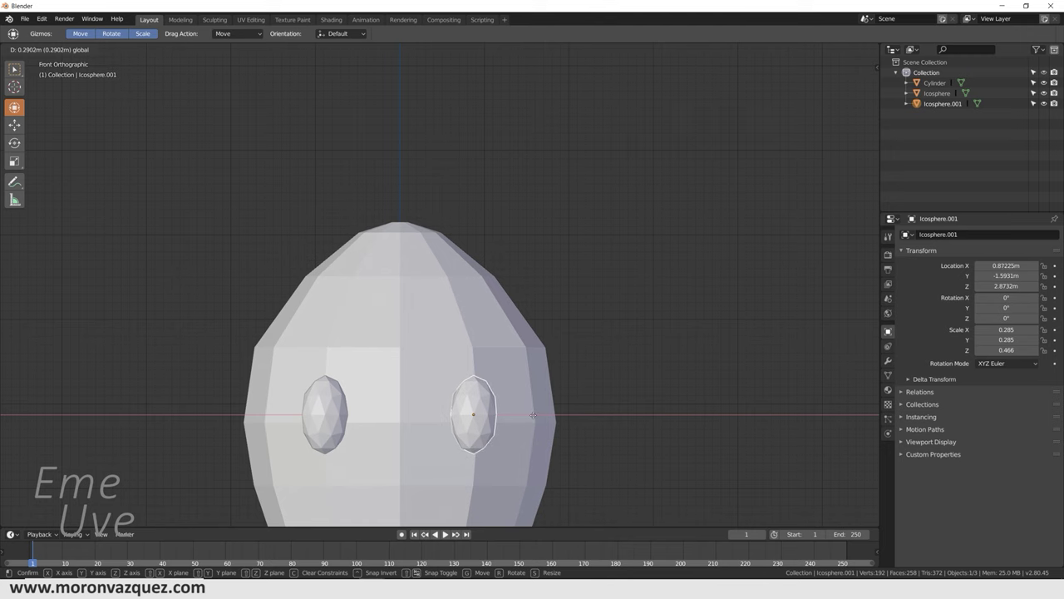
click(535, 414)
mouse_move(535, 413)
middle_down()
mouse_move(575, 430)
mouse_move(544, 433)
mouse_move(577, 427)
mouse_move(512, 407)
mouse_move(498, 382)
mouse_move(471, 383)
middle_up()
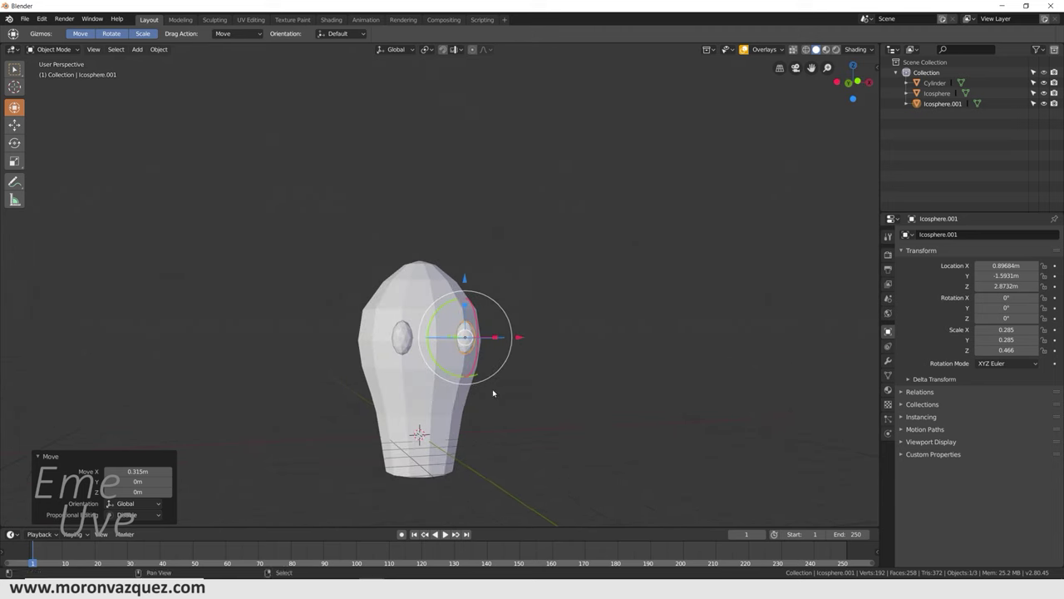
Step: Add a new cylinder and raise it above the head
key(shift+a)
mouse_move(450, 377)
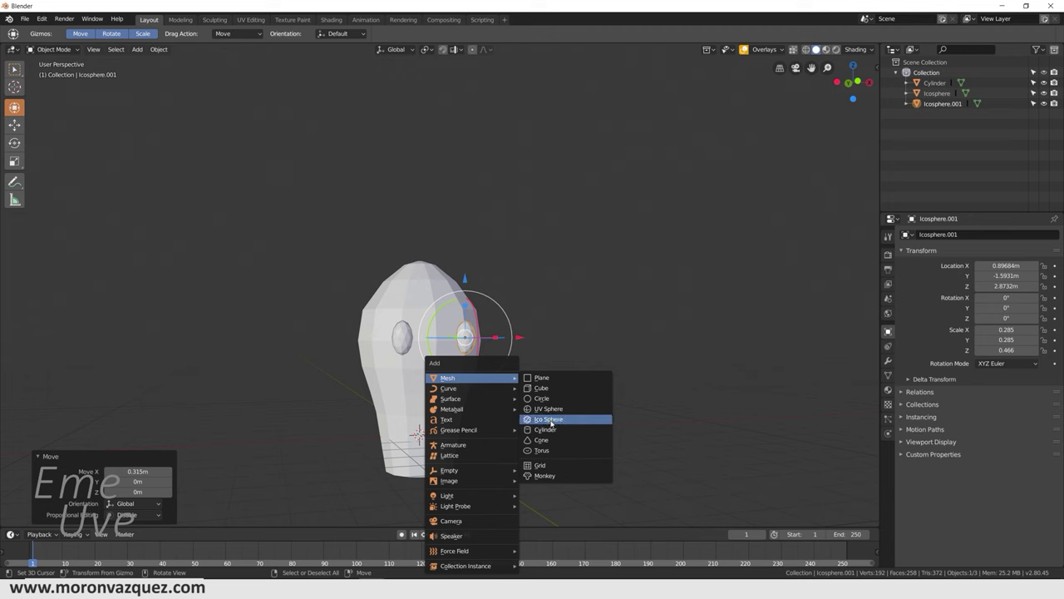
click(546, 429)
mouse_move(534, 416)
middle_down()
mouse_move(558, 430)
mouse_move(406, 405)
middle_up()
drag(418, 382, 416, 92)
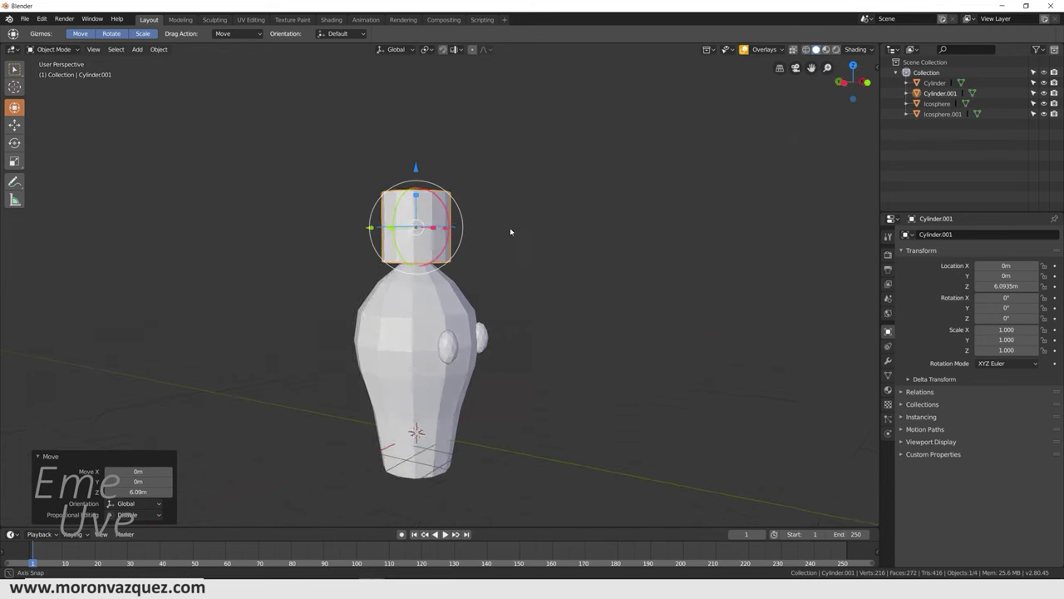
middle_drag(416, 92, 523, 264)
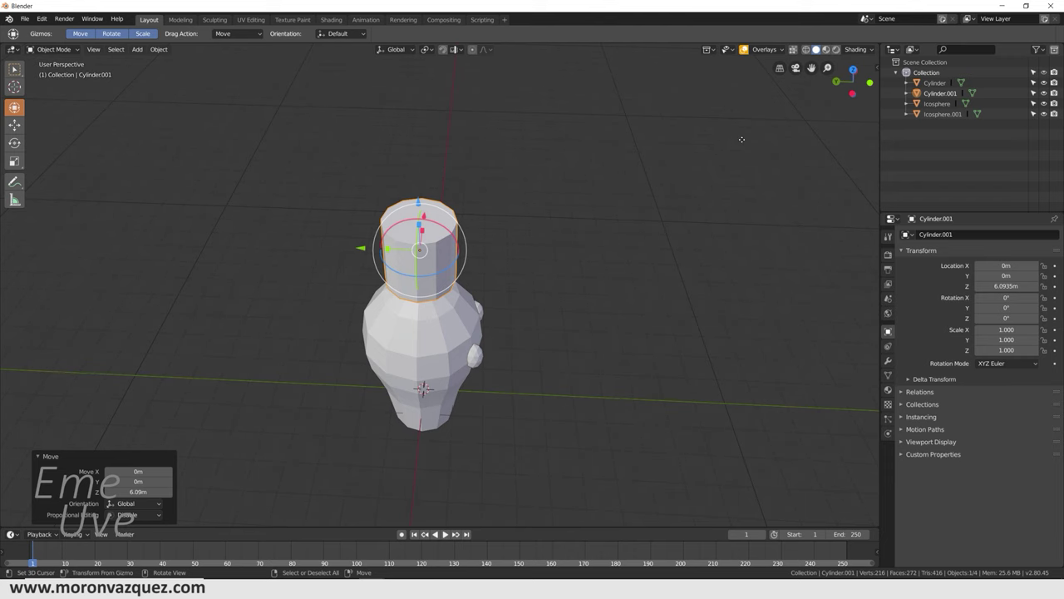
middle_drag(732, 146, 716, 163)
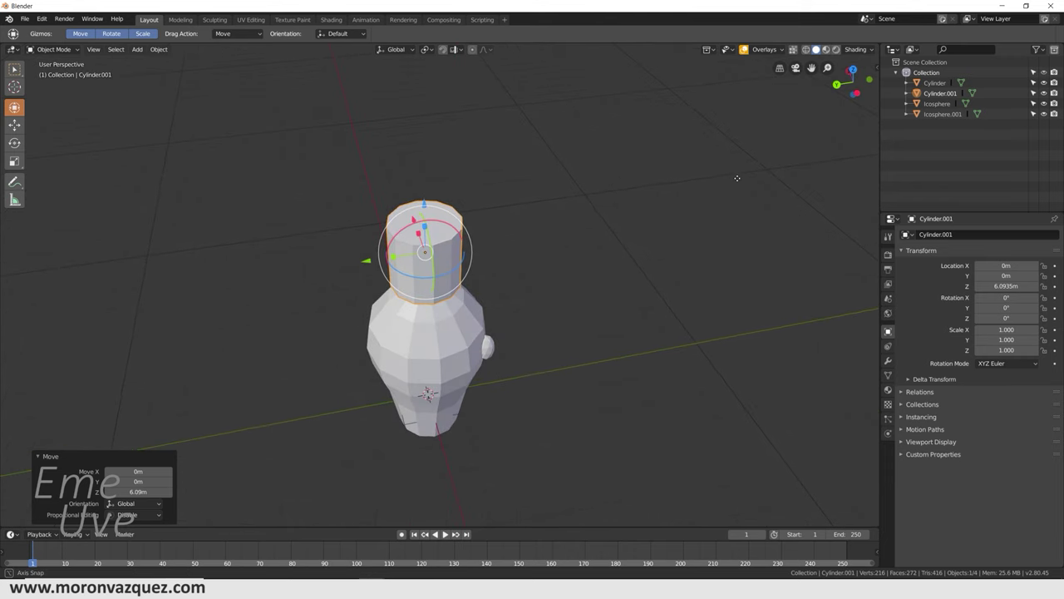
Step: Rotate the cylinder 90° about X and move it along Y in front of the head
key(r)
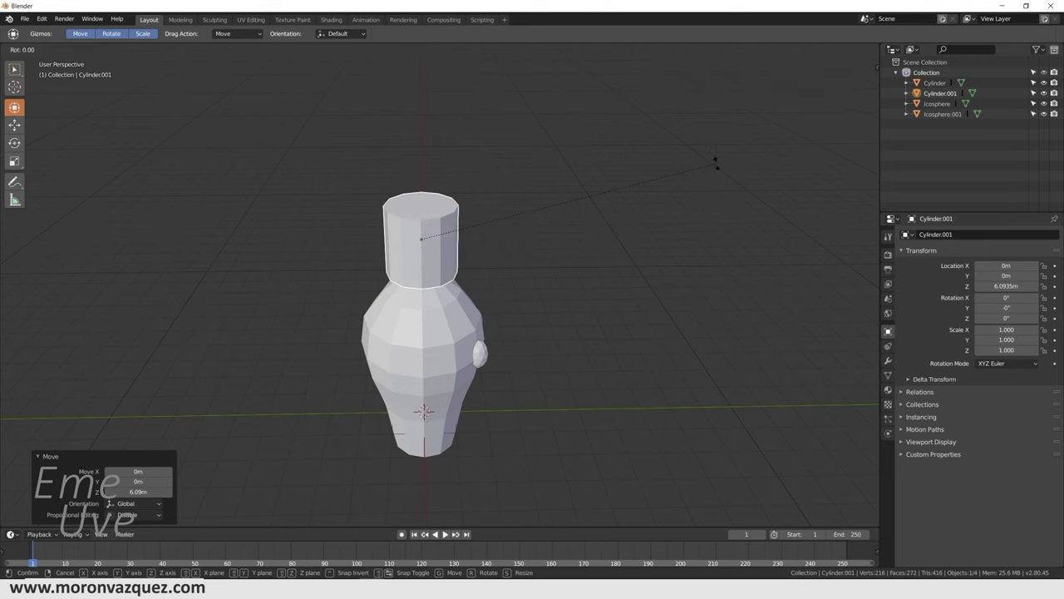
key(x)
key(9)
key(0)
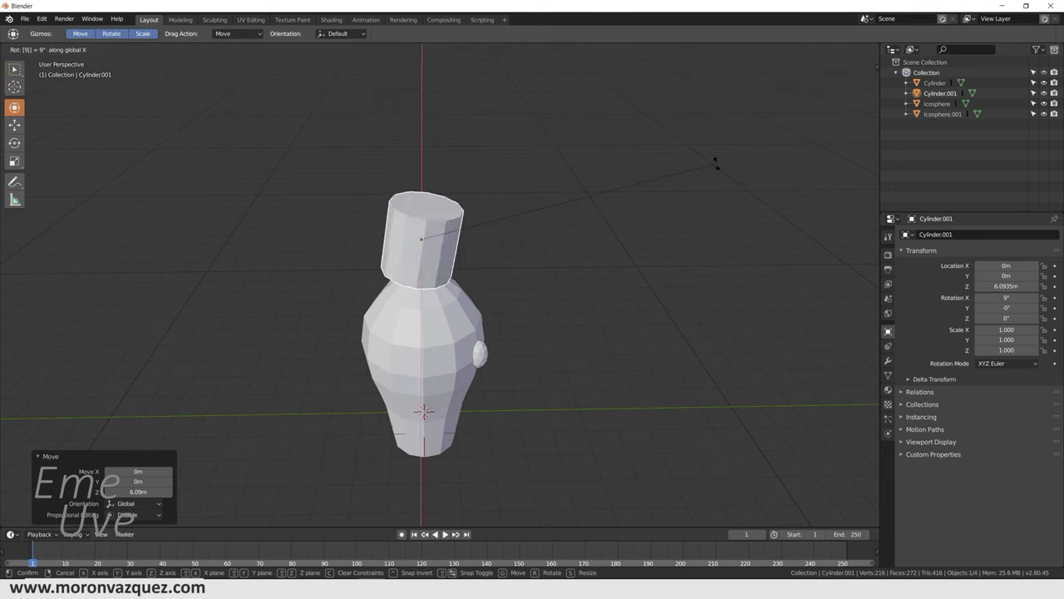
key(Return)
key(g)
key(y)
click(522, 239)
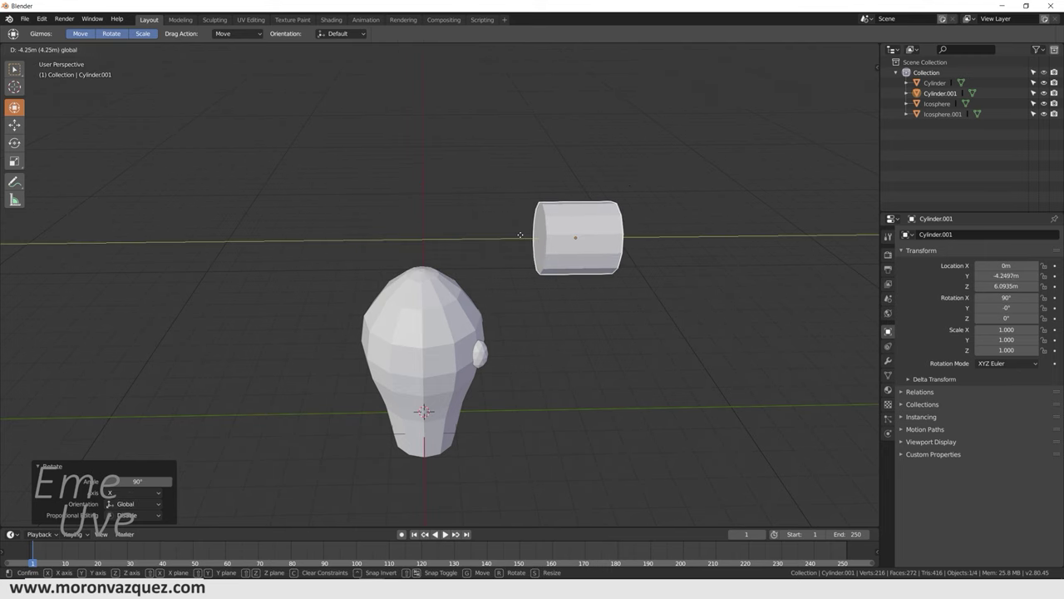
mouse_move(522, 240)
middle_down()
mouse_move(516, 261)
mouse_move(571, 242)
middle_up()
scroll(516, 261, up, 4)
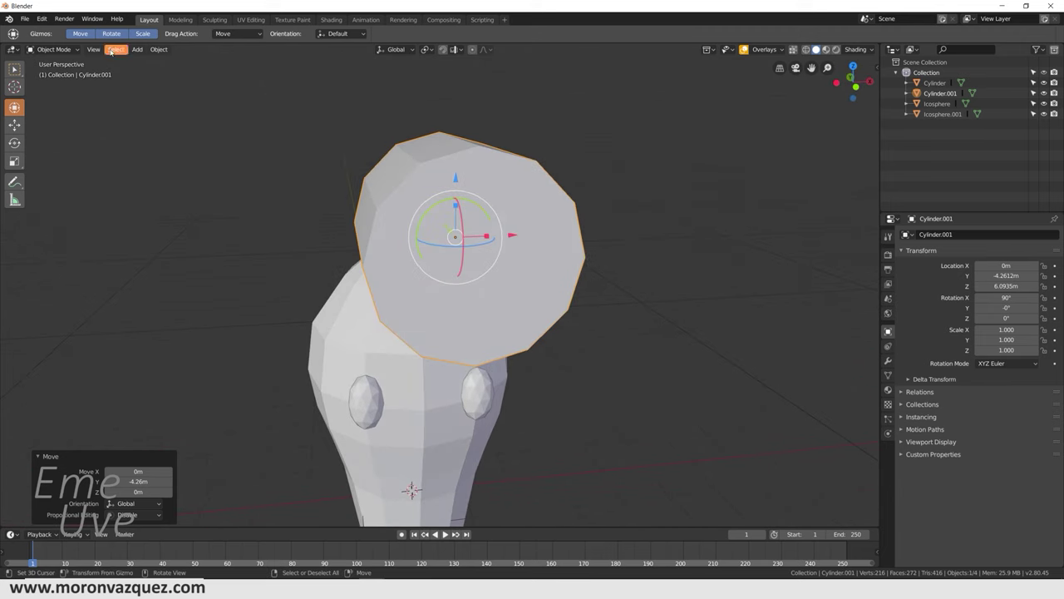
Step: Switch the cylinder into Edit Mode
click(58, 52)
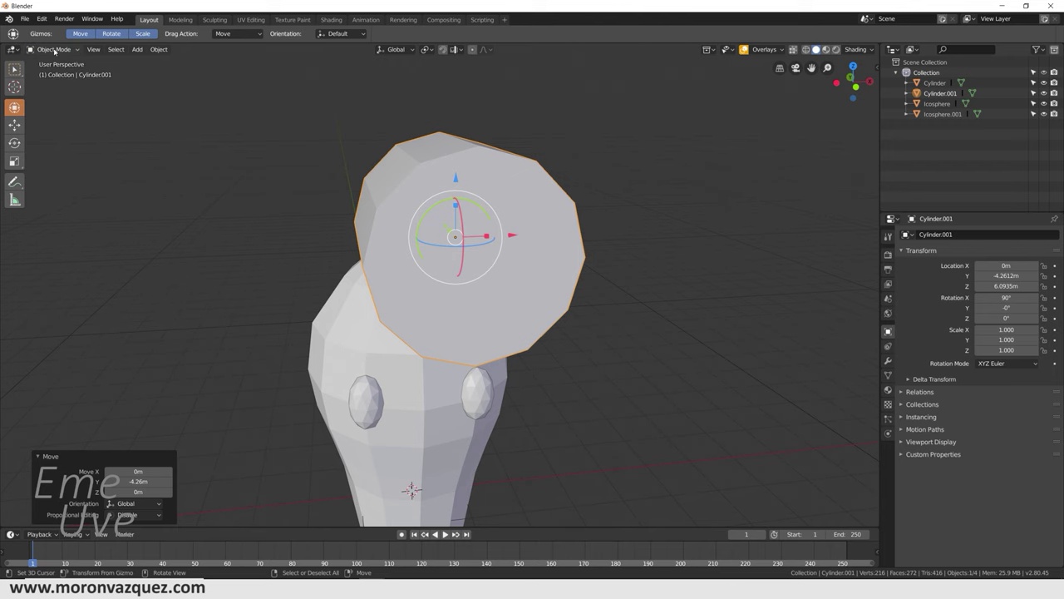
click(55, 51)
click(52, 102)
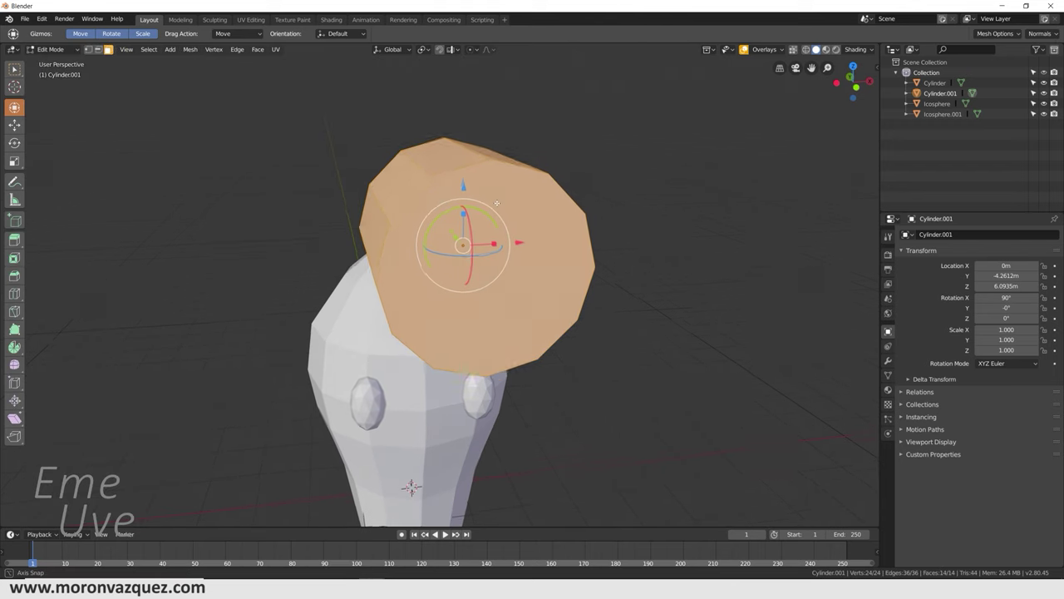
Step: Select edges along the cylinder's top and lower them
middle_drag(496, 203, 437, 183)
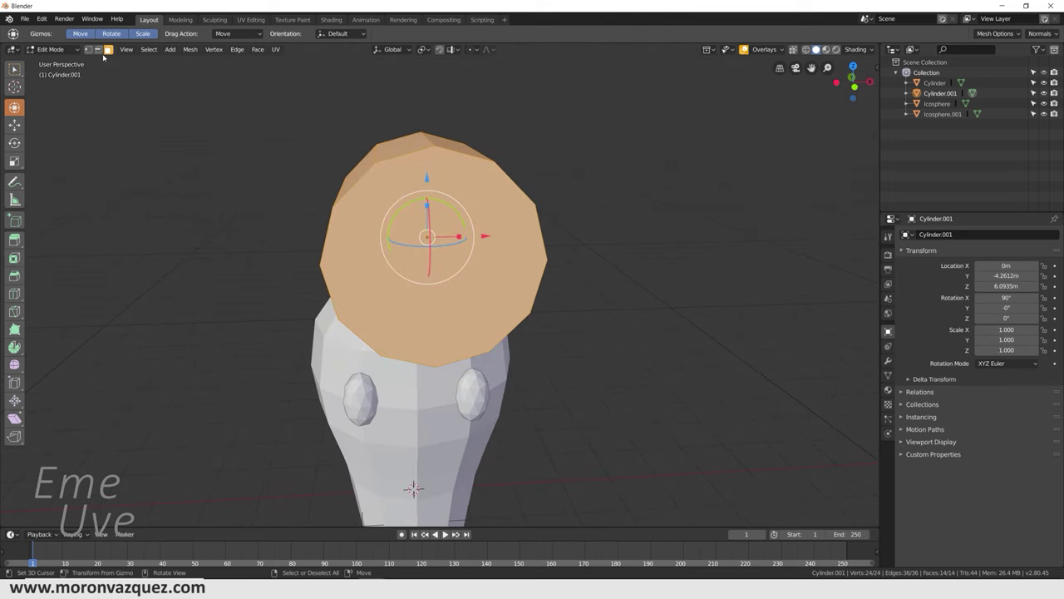
mouse_move(304, 151)
middle_down()
mouse_move(333, 171)
mouse_move(314, 158)
mouse_move(421, 169)
middle_up()
click(421, 169)
mouse_move(457, 171)
shift+middle_down()
mouse_move(447, 182)
mouse_move(464, 249)
mouse_move(430, 207)
shift+middle_up()
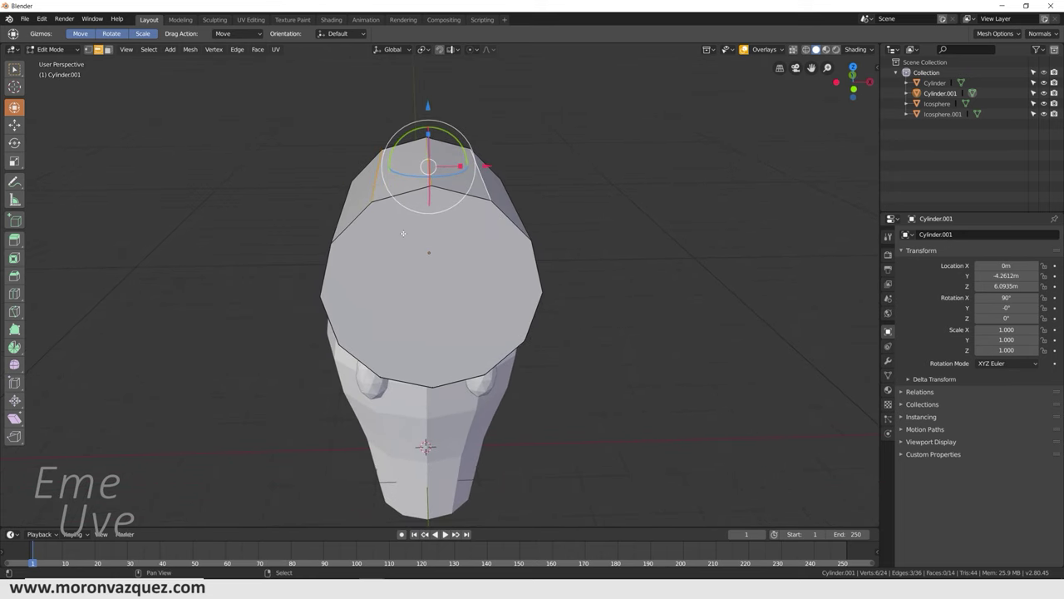
middle_drag(430, 206, 478, 207)
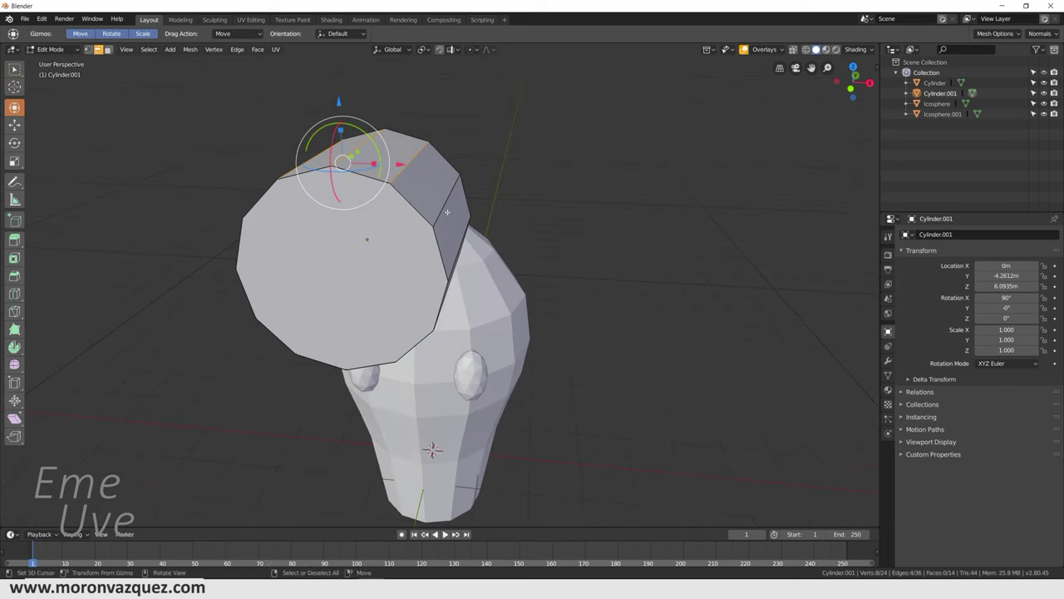
drag(454, 92, 461, 122)
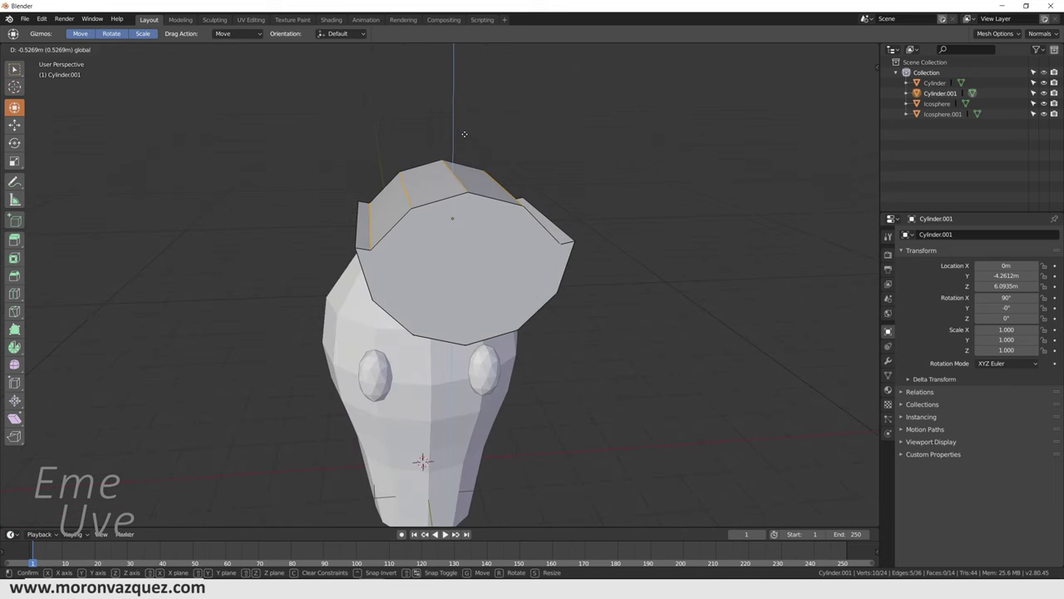
drag(462, 122, 479, 144)
middle_drag(478, 144, 454, 166)
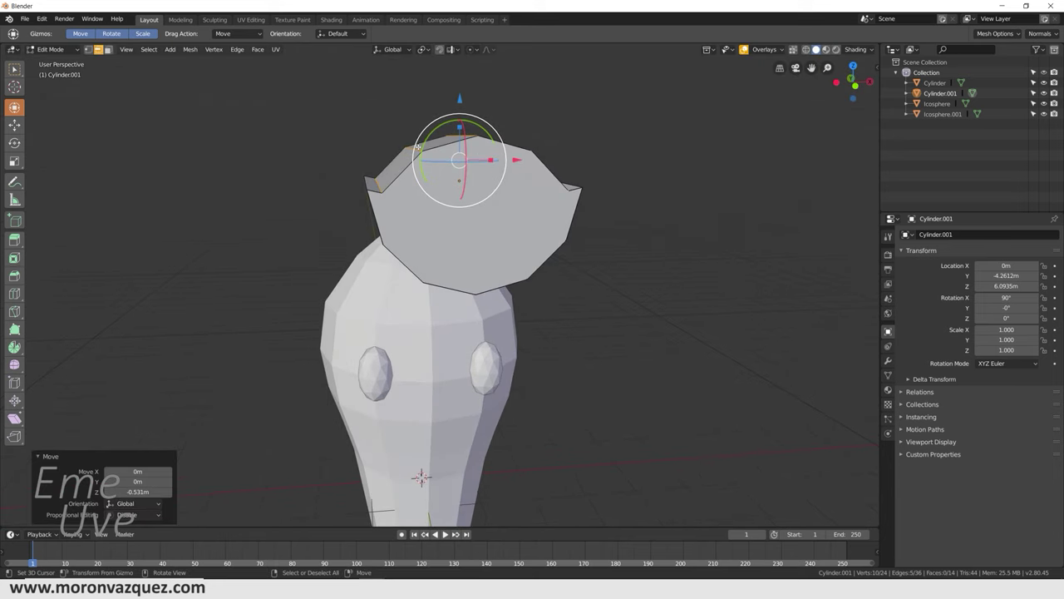
Step: Lower three rim edges and the middle edge into a mouth shape, then return to Object Mode
click(370, 179)
mouse_move(371, 179)
middle_down()
mouse_move(430, 178)
mouse_move(473, 200)
middle_up()
shift+click(445, 208)
shift+click(471, 201)
drag(415, 131, 419, 191)
click(416, 218)
mouse_move(419, 191)
middle_down()
mouse_move(562, 239)
mouse_move(3, 60)
middle_up()
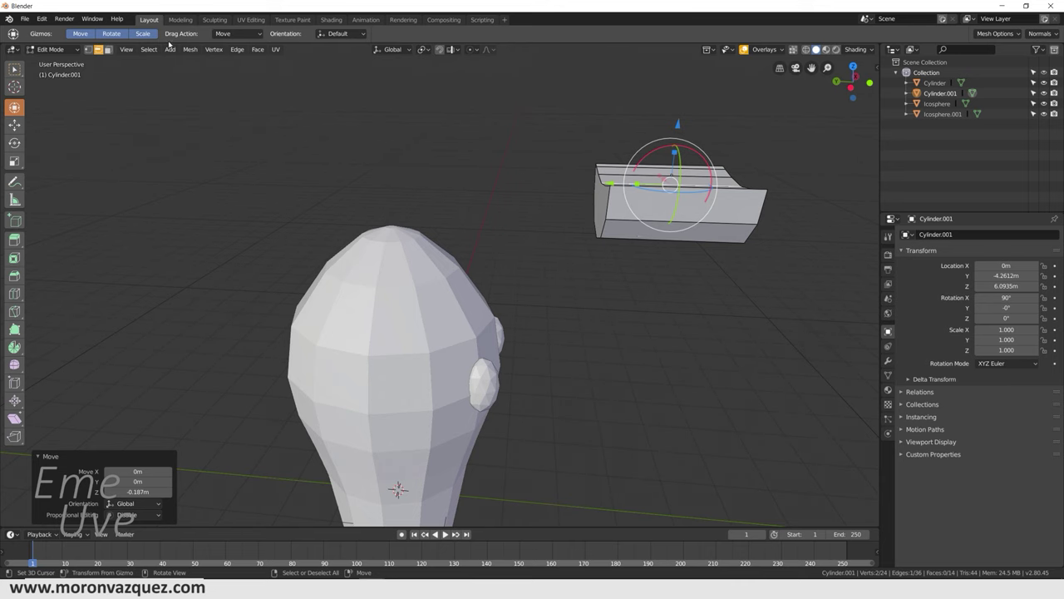
click(64, 48)
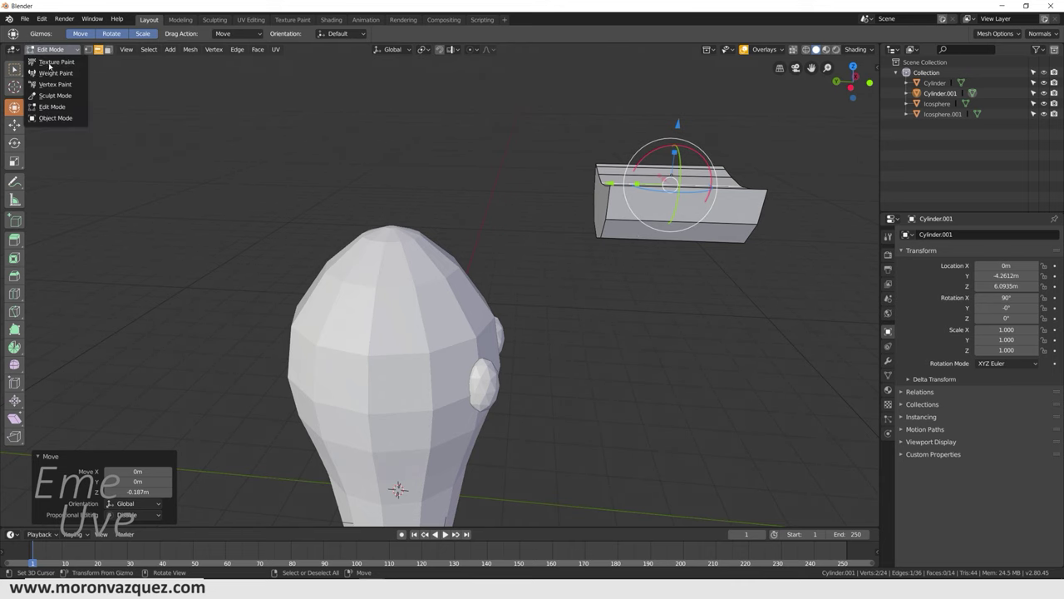
click(54, 118)
middle_drag(430, 190, 380, 172)
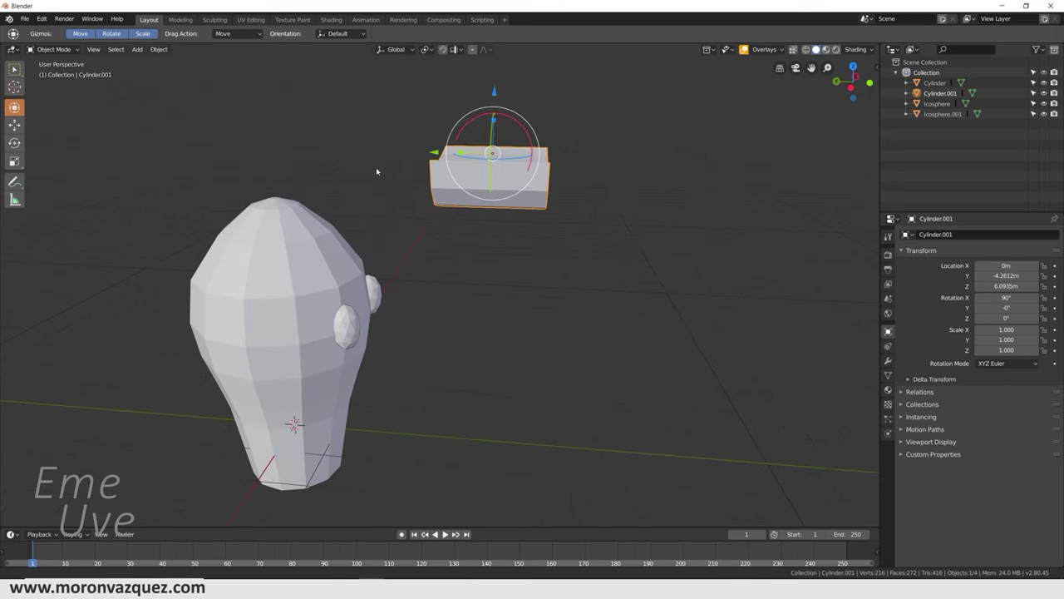
Step: Lower the mouth box onto the face, scale it to 1.327, and push it into the head
drag(496, 93, 496, 233)
middle_drag(497, 233, 446, 184)
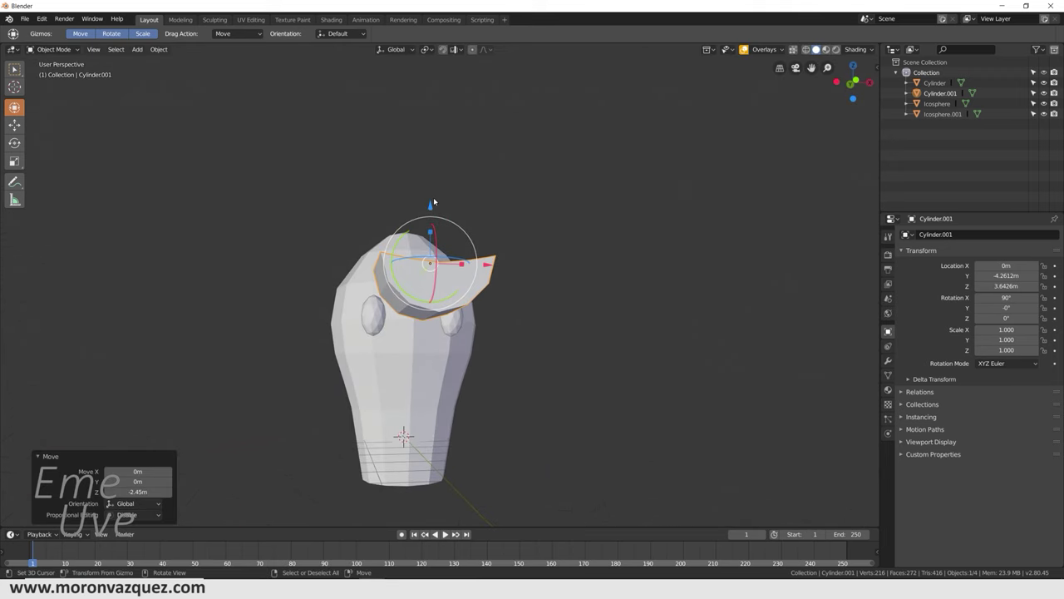
key(KP_1)
drag(424, 212, 426, 284)
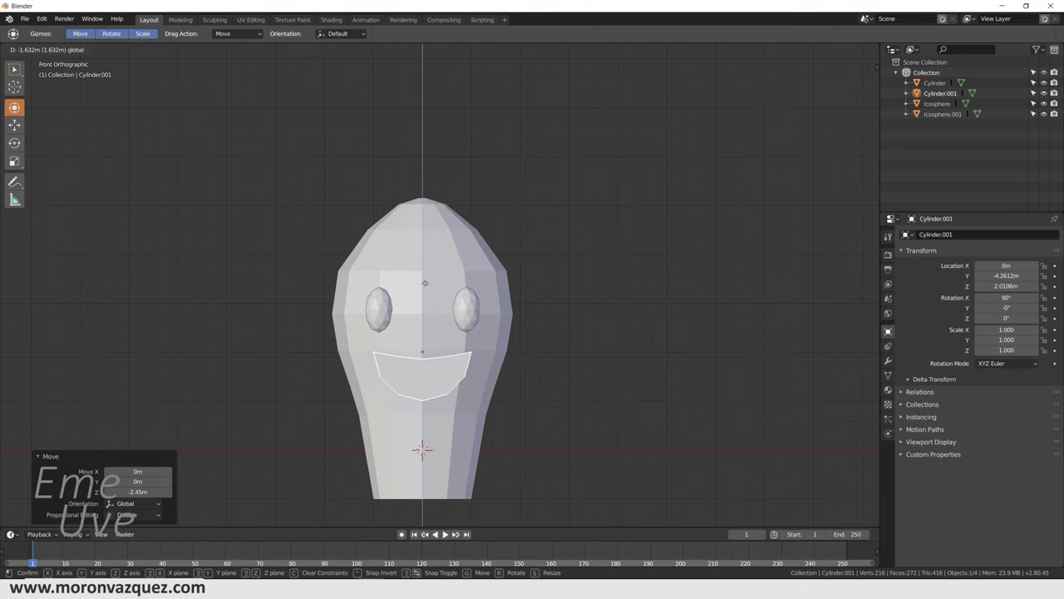
key(s)
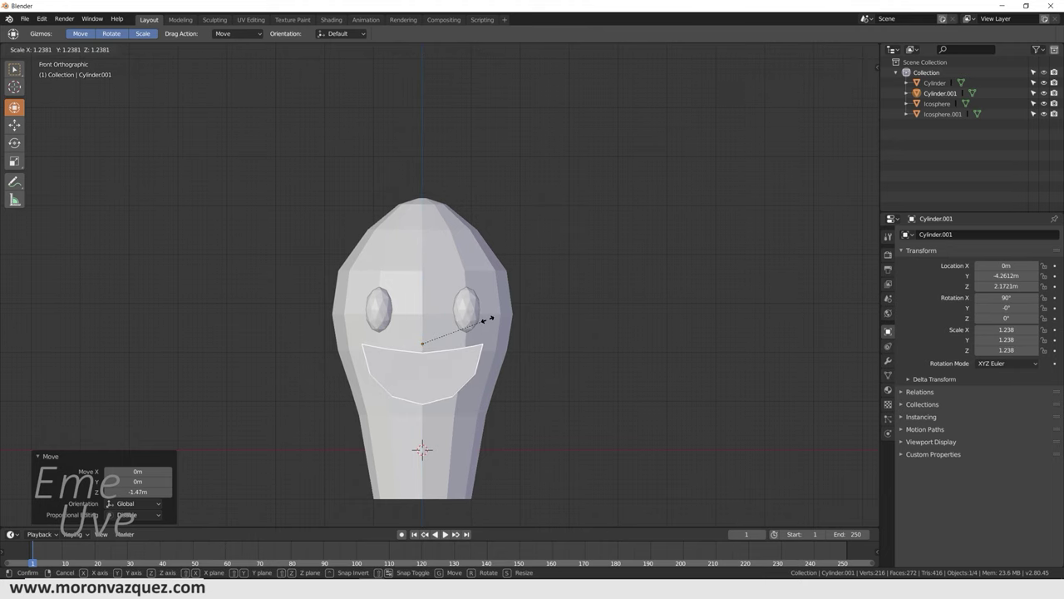
click(492, 321)
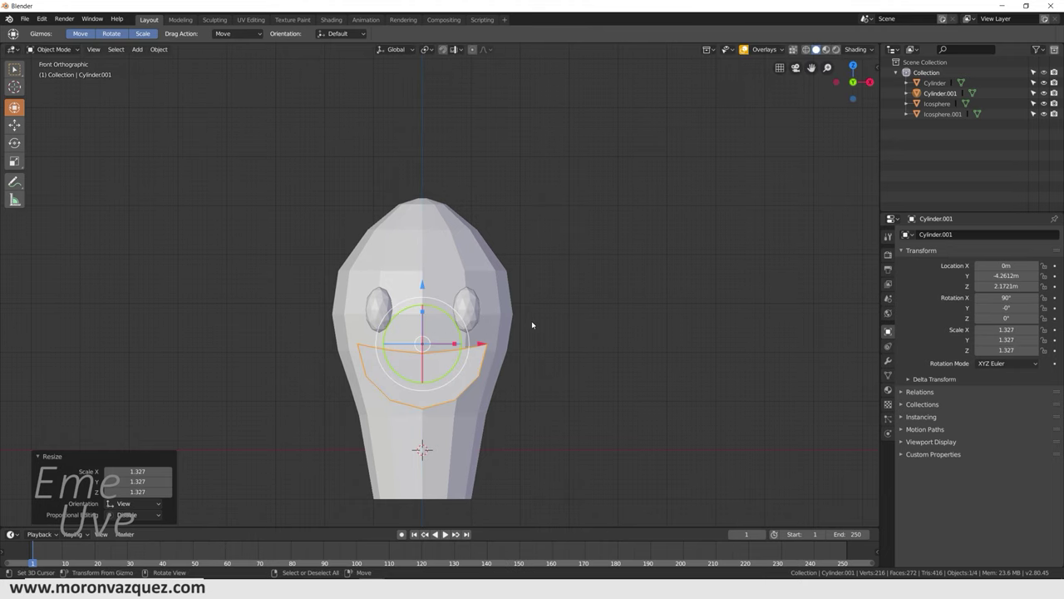
middle_drag(533, 324, 582, 328)
key(g)
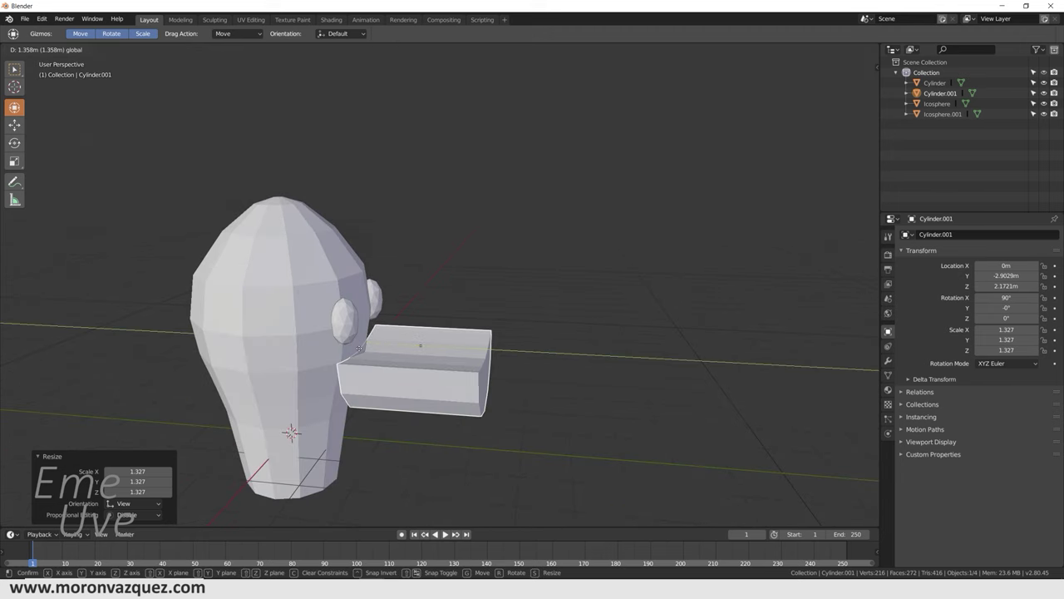
click(267, 339)
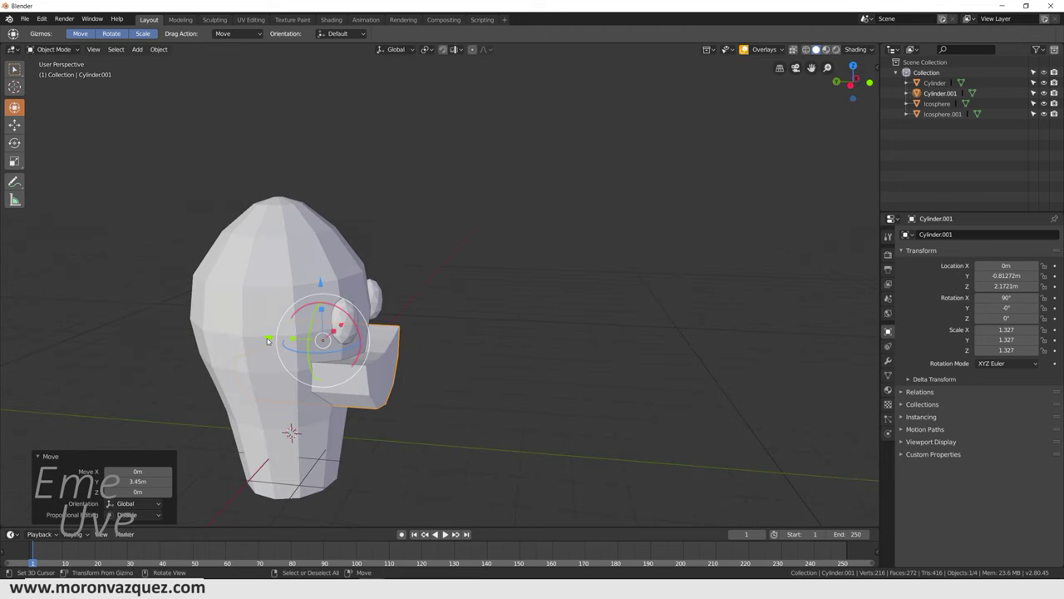
Step: Select the head and bring up the Save As file browser
click(319, 264)
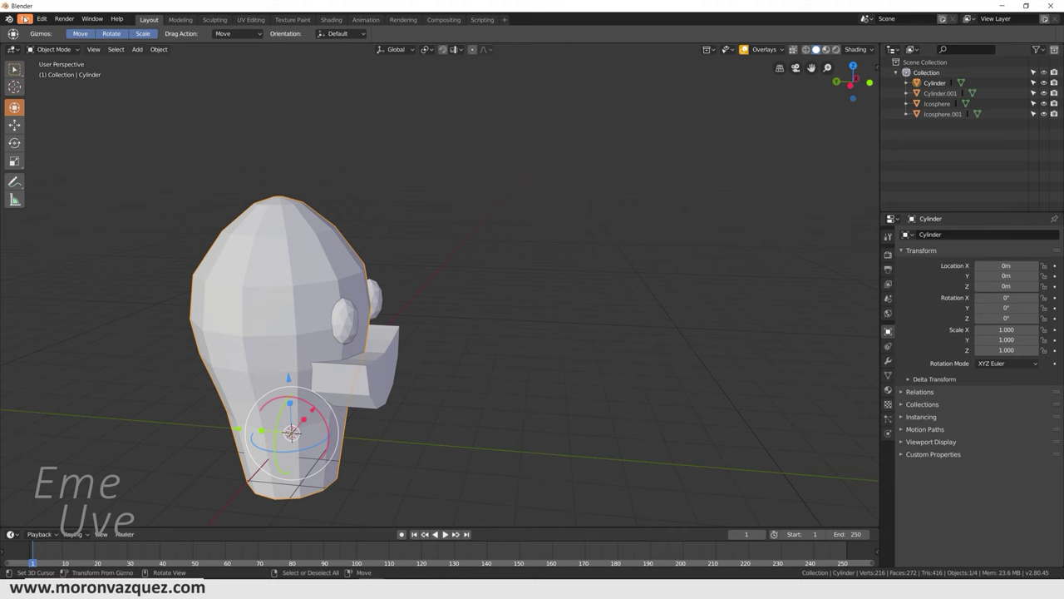
click(25, 19)
click(34, 110)
text(Personaje)
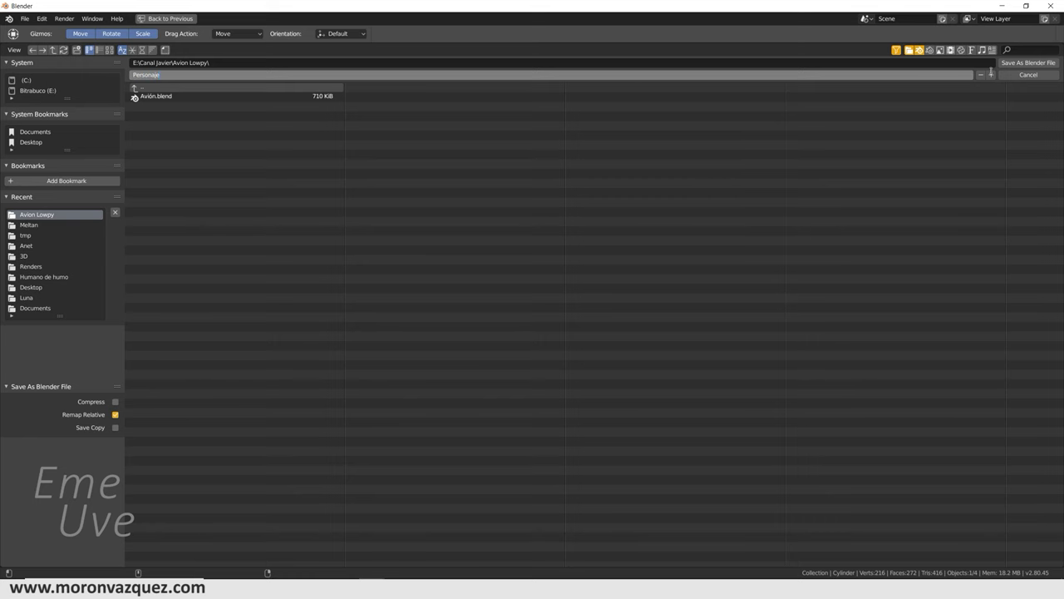
Step: Save the file as Personaje.blend and reselect the head
click(1029, 63)
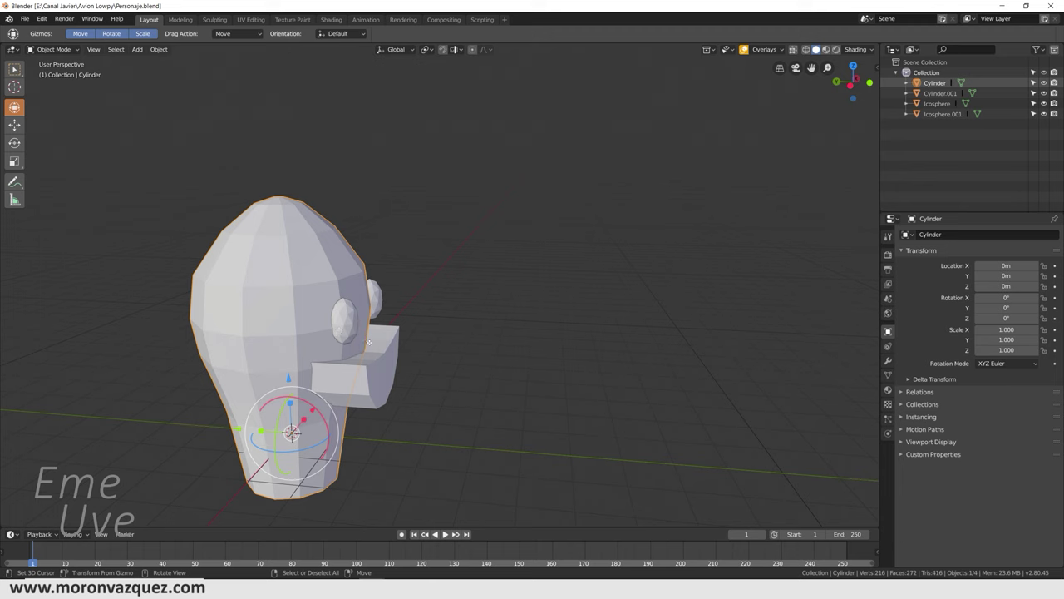
click(396, 361)
click(280, 256)
Step: Add a Boolean Difference modifier to the head using the box as cutter, and apply it
click(888, 363)
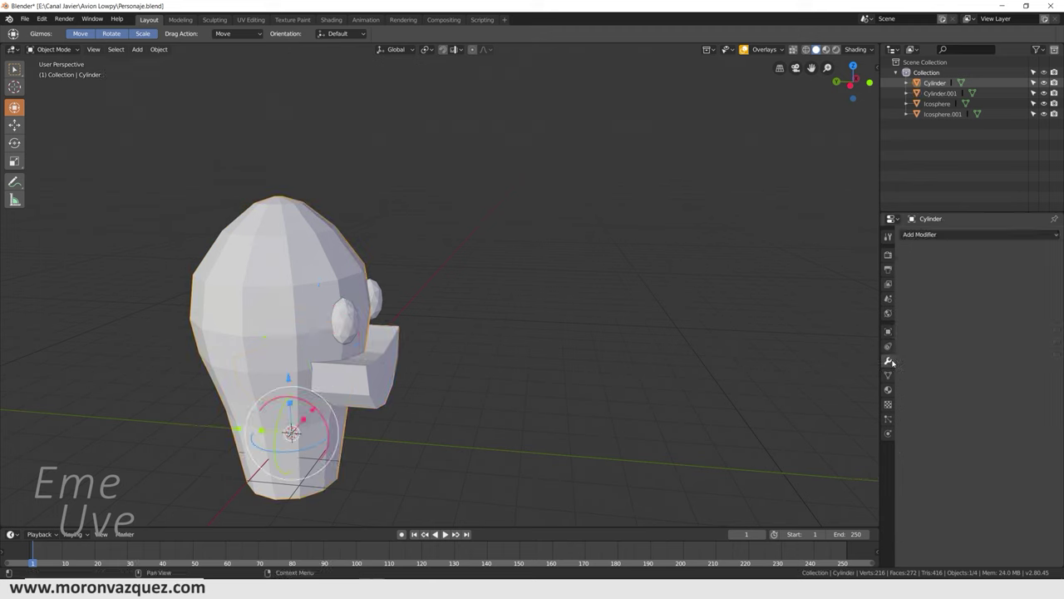
click(915, 235)
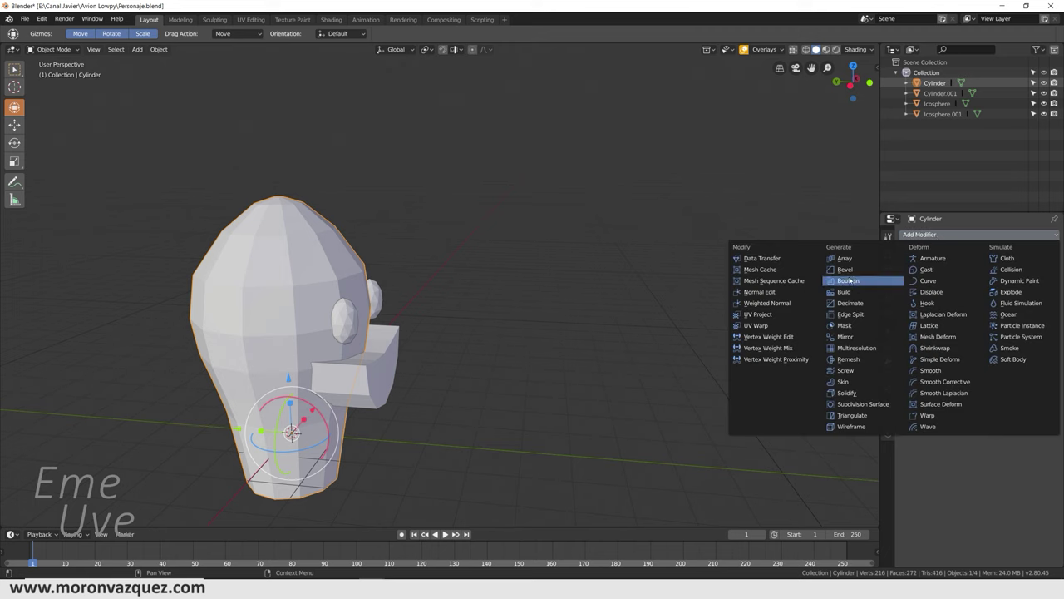
click(849, 281)
click(1052, 291)
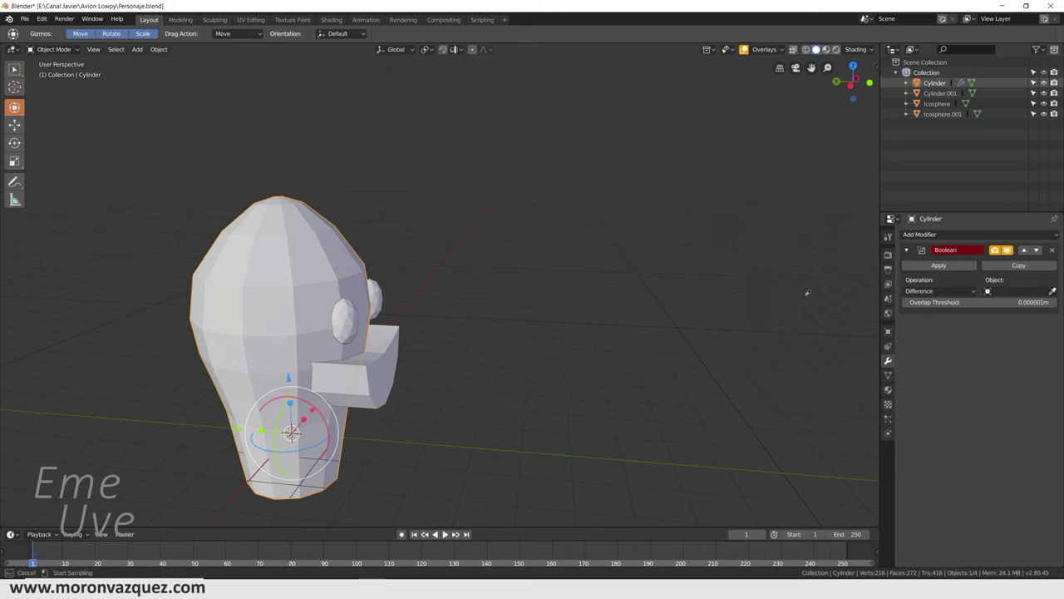
click(375, 355)
click(933, 291)
click(915, 314)
click(929, 292)
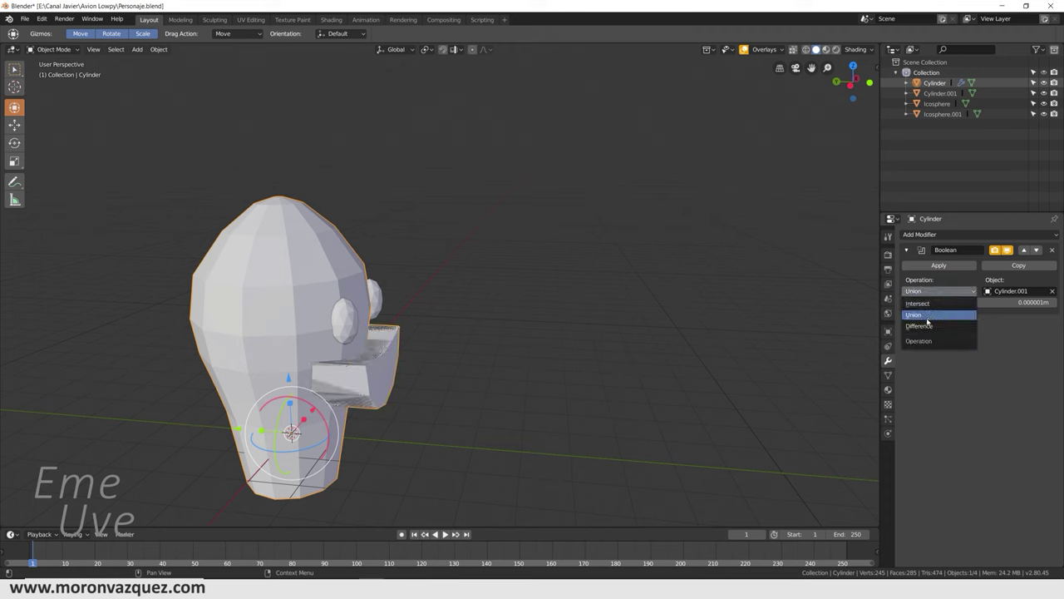
click(920, 326)
click(938, 265)
Step: Delete the cutting box and select the left eye
click(358, 366)
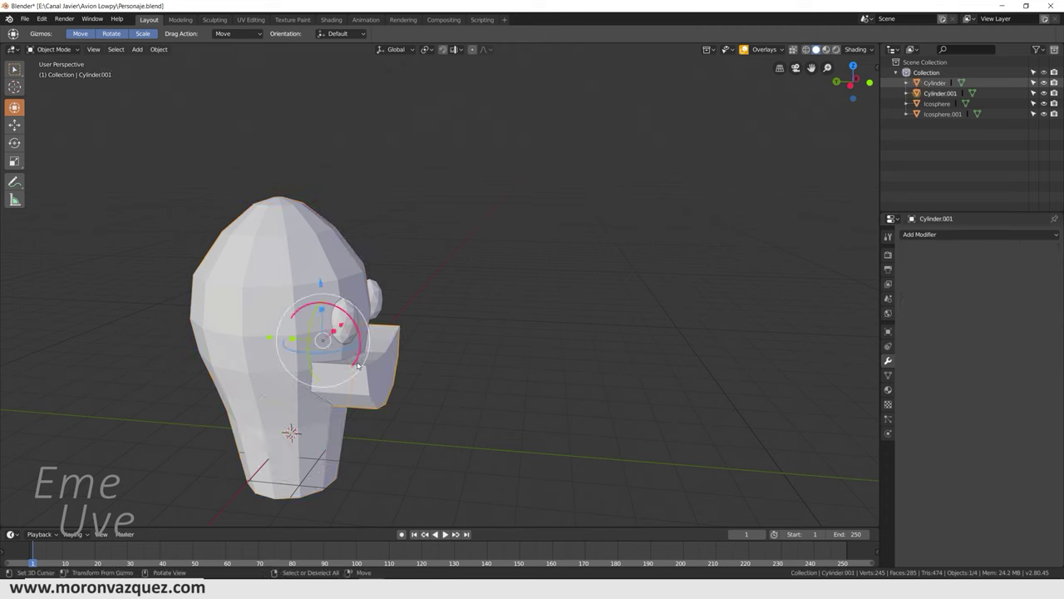
key(Delete)
mouse_move(358, 366)
middle_down()
mouse_move(374, 381)
mouse_move(335, 361)
mouse_move(318, 399)
mouse_move(406, 392)
mouse_move(353, 400)
mouse_move(322, 338)
middle_up()
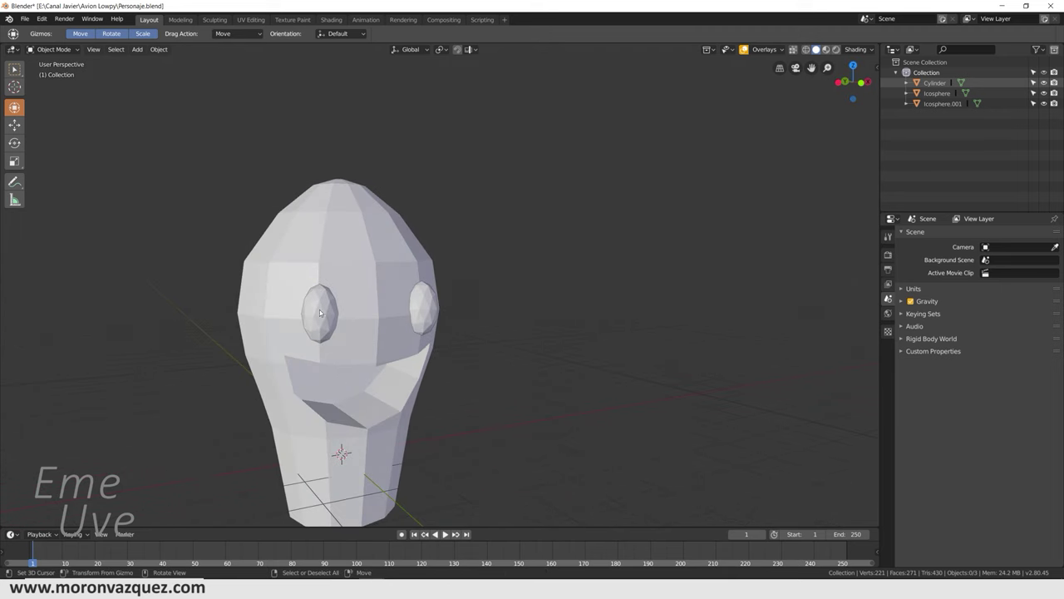
click(320, 314)
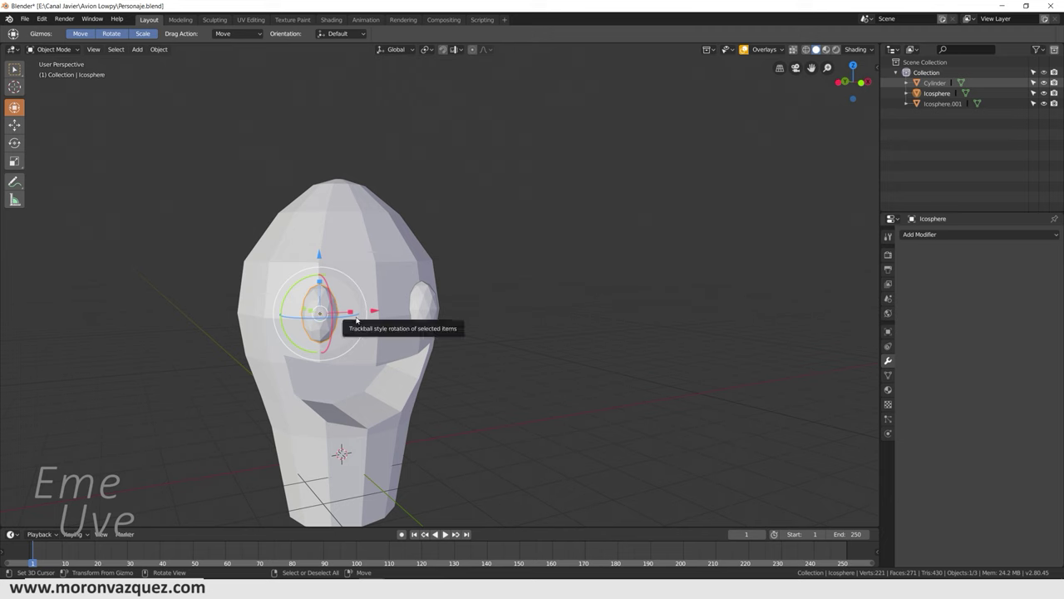
Step: Duplicate the eye and move the copy 1.25 m down along Z
key(shift+s)
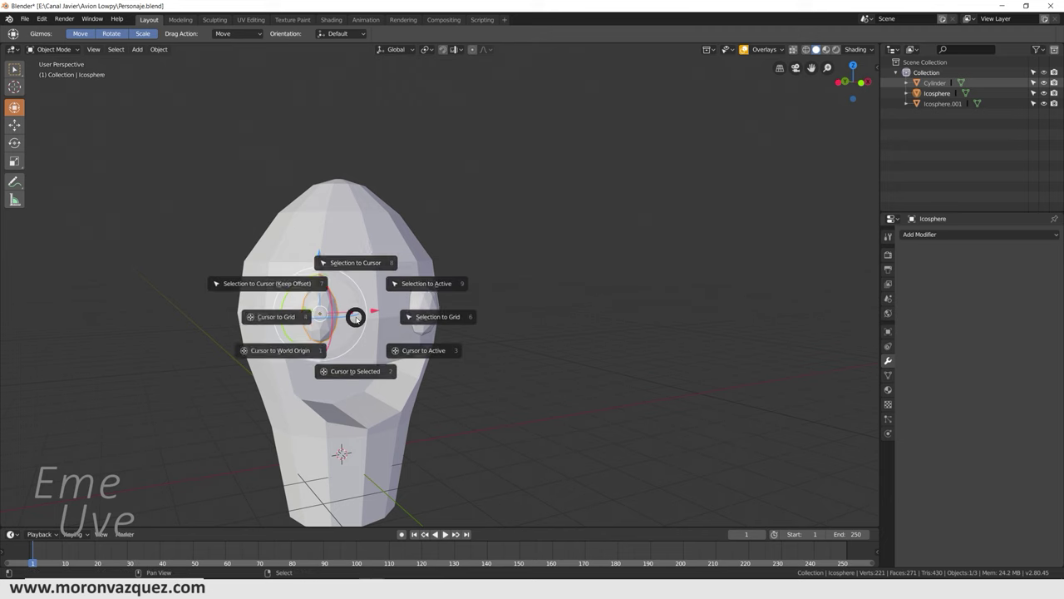
click(288, 226)
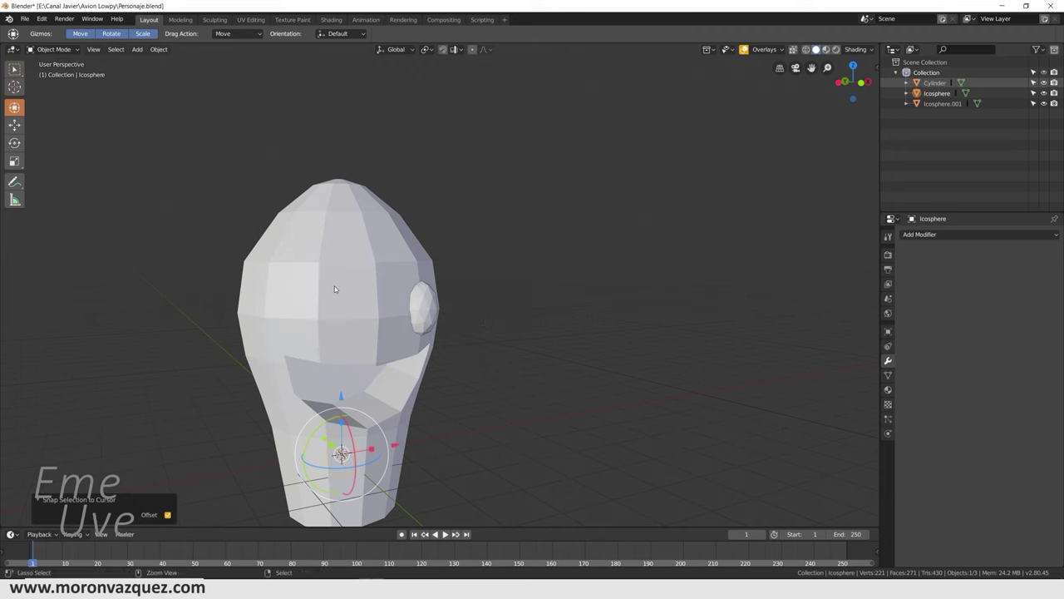
key(ctrl+z)
key(shift+d)
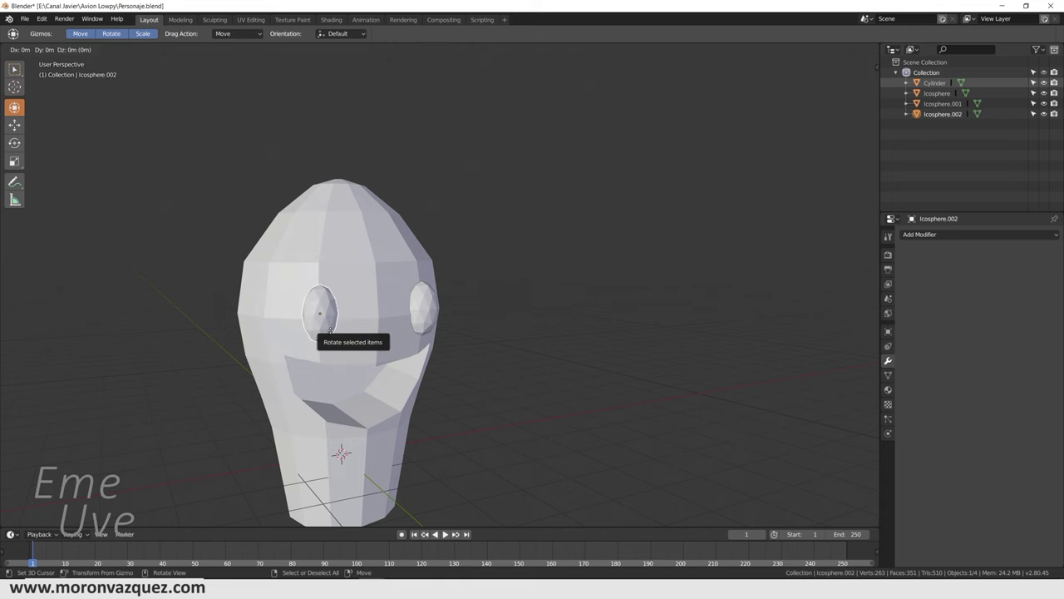
right_click(330, 331)
text(gz-1.25)
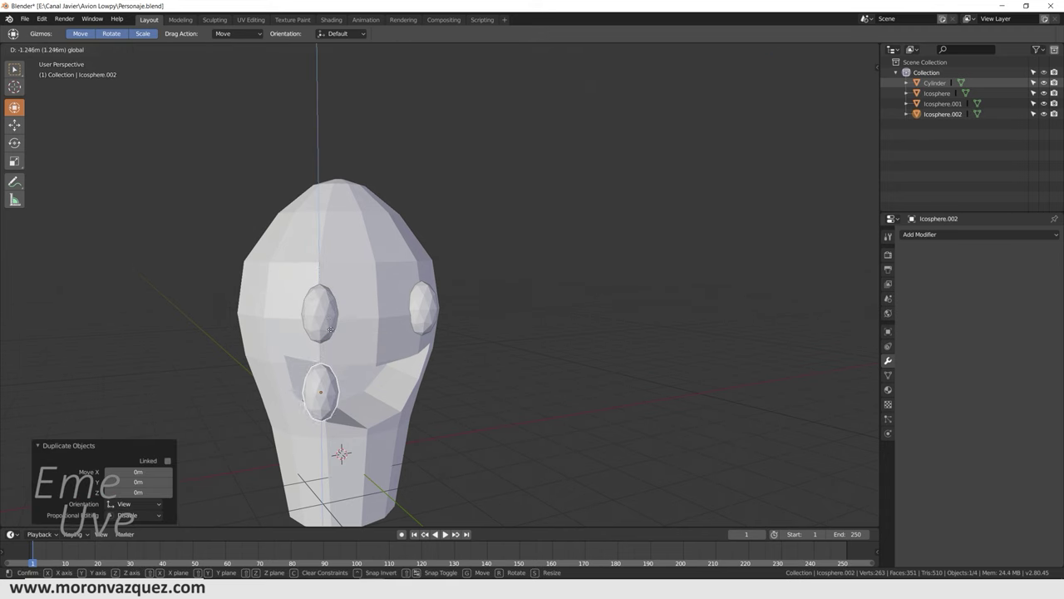
key(Return)
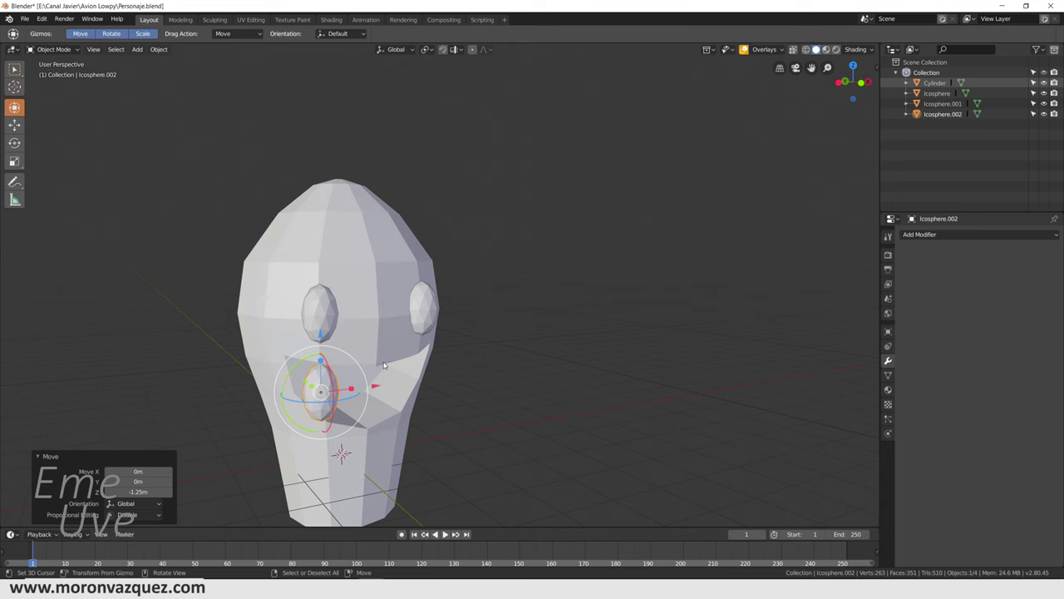
Step: Rotate the copy 90° around Y, stretch it along Y, and scale it to 1.482
mouse_move(426, 393)
middle_down()
mouse_move(415, 412)
mouse_move(418, 397)
middle_up()
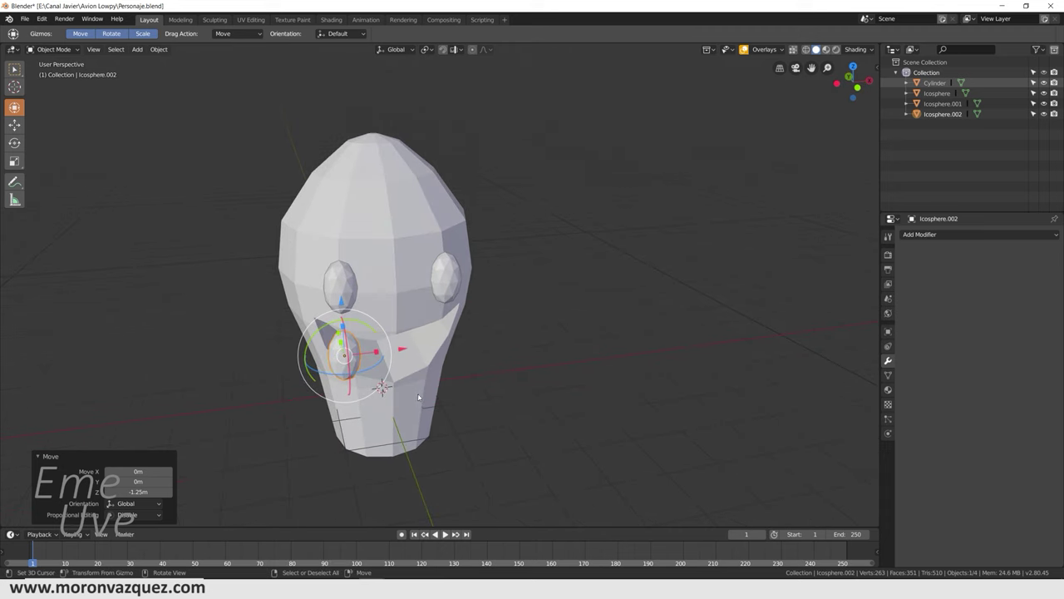
key(r)
text(y90)
key(Return)
mouse_move(419, 395)
middle_down()
mouse_move(437, 394)
mouse_move(193, 415)
middle_up()
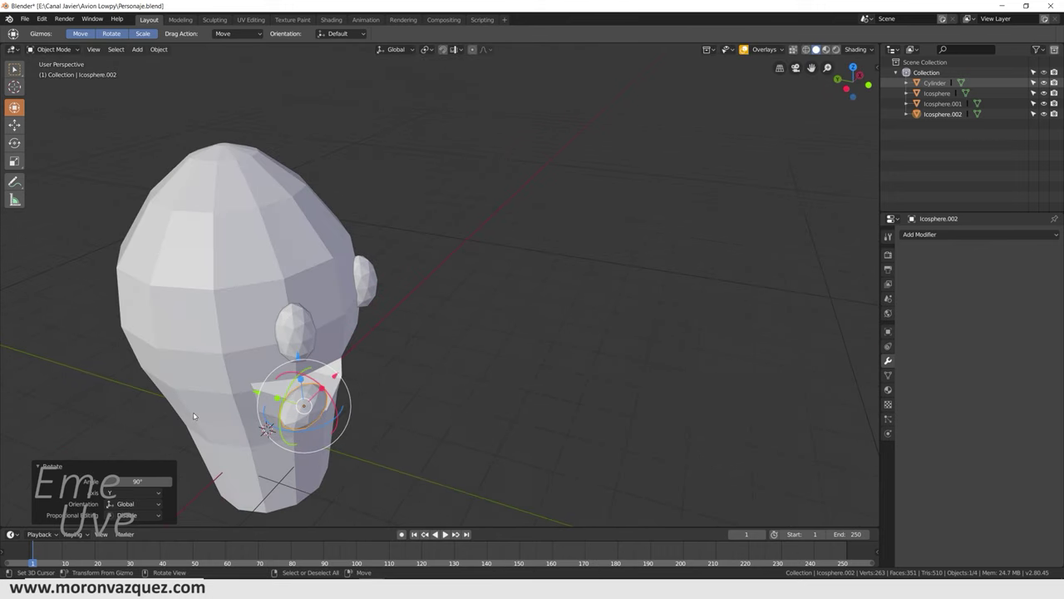
key(s)
key(y)
click(328, 437)
mouse_move(328, 436)
middle_down()
mouse_move(350, 448)
mouse_move(325, 416)
middle_up()
key(s)
click(465, 429)
Step: Move the tongue to the mouth centre and lower it 0.537 m
key(g)
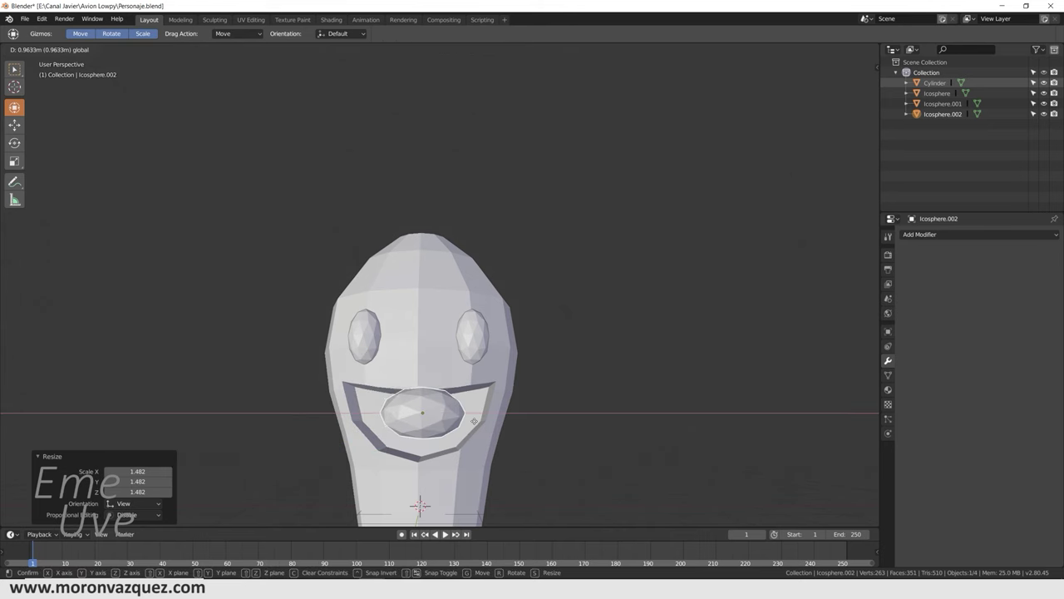
click(471, 422)
key(KP_1)
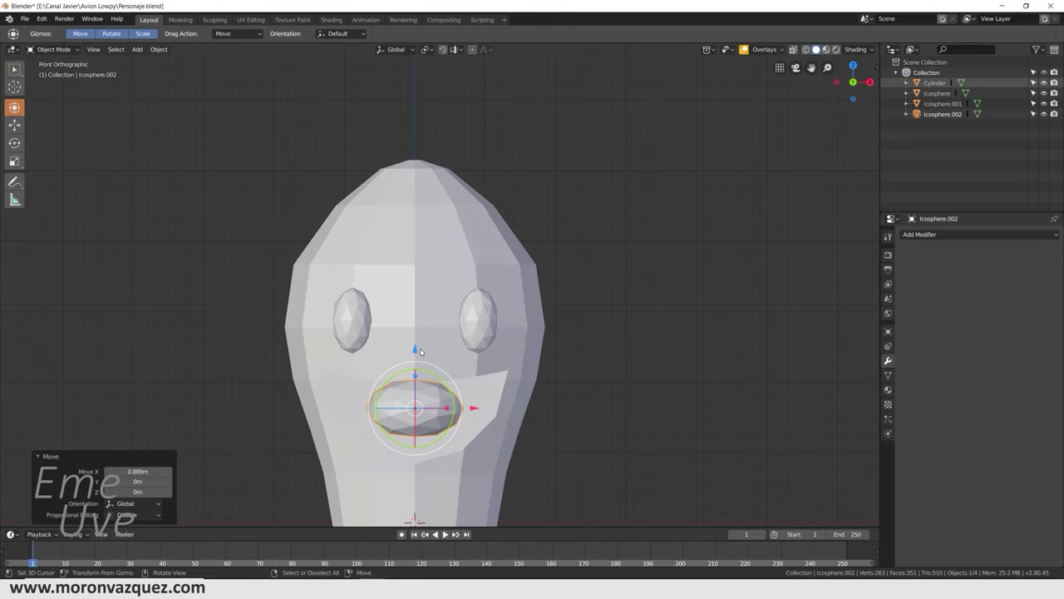
key(g)
key(z)
click(412, 393)
Step: Push the tongue 1.16 m along Y and lower it another 0.125 m
middle_drag(413, 393, 513, 453)
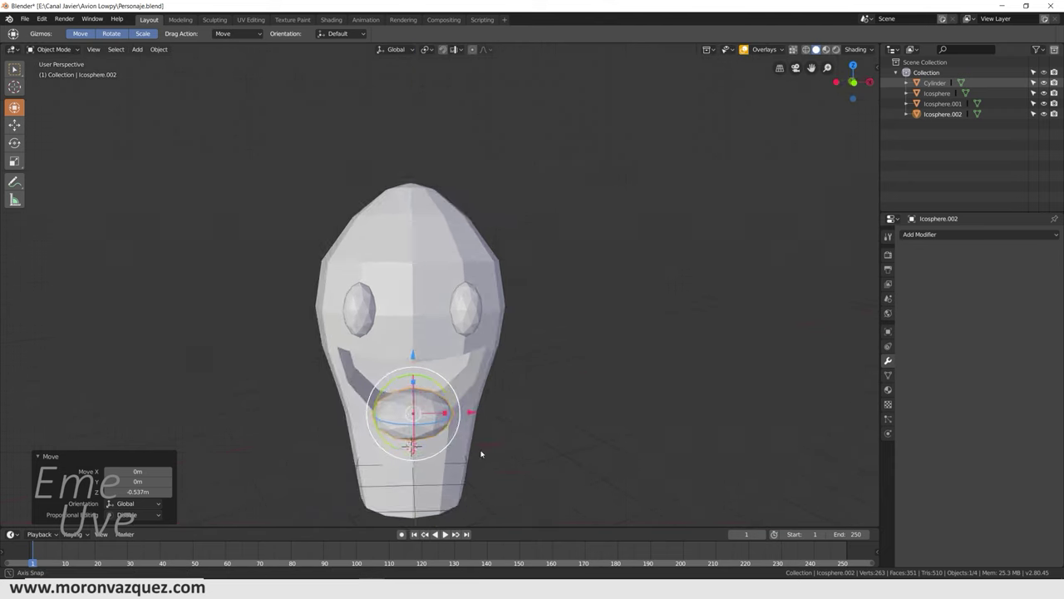
key(g)
key(y)
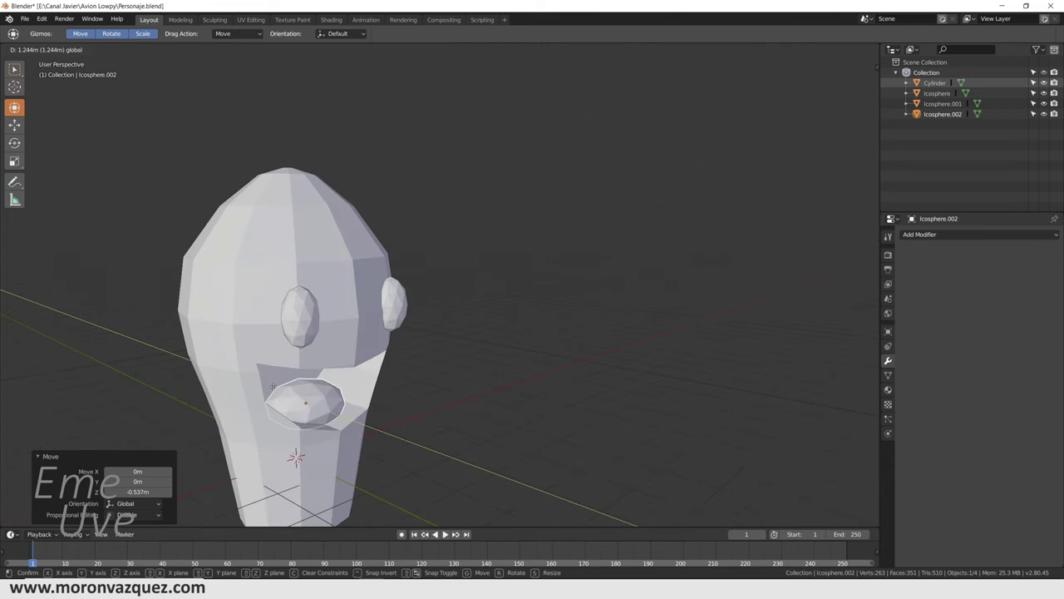
click(304, 378)
key(g)
key(z)
click(309, 353)
mouse_move(309, 353)
middle_down()
mouse_move(338, 394)
mouse_move(361, 398)
middle_up()
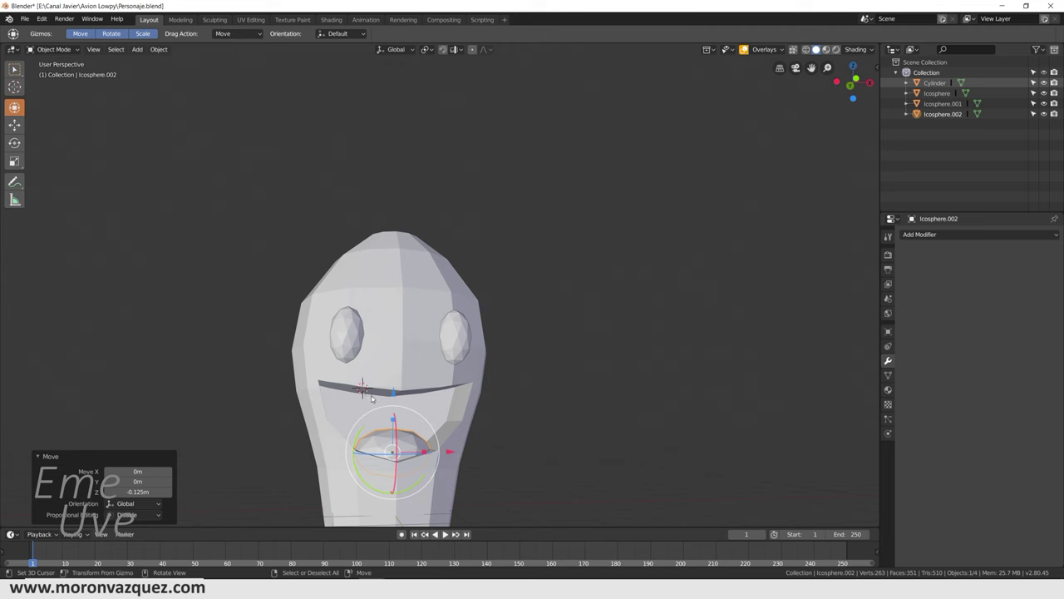
Step: Add a cube and scale it down to about 0.23
key(shift+a)
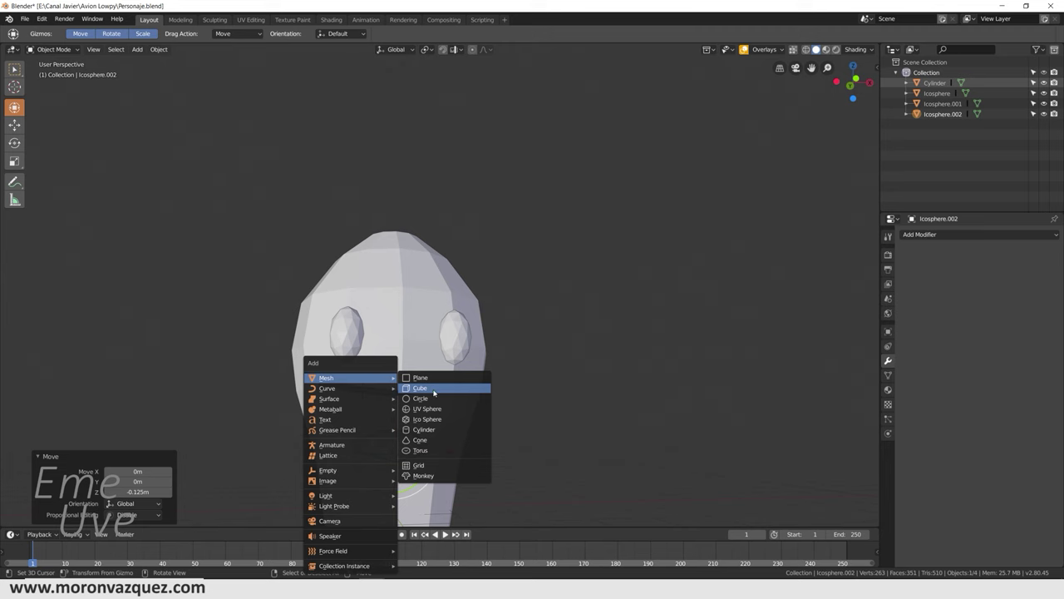
click(434, 391)
key(s)
click(424, 415)
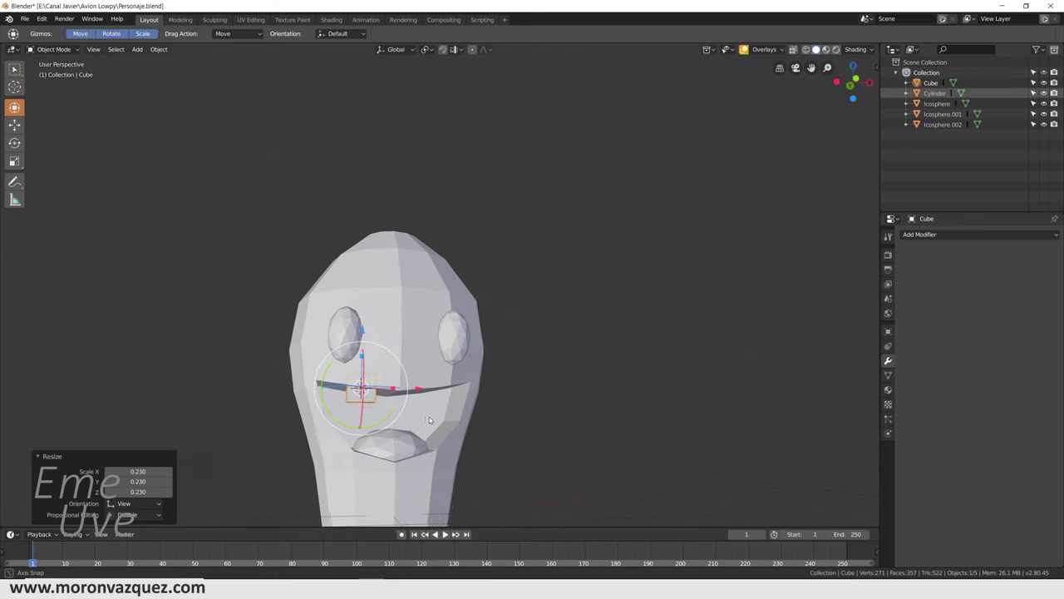
Step: Place the cube in the mouth as a tooth, then duplicate it across along X
middle_drag(428, 415, 443, 411)
drag(315, 356, 311, 349)
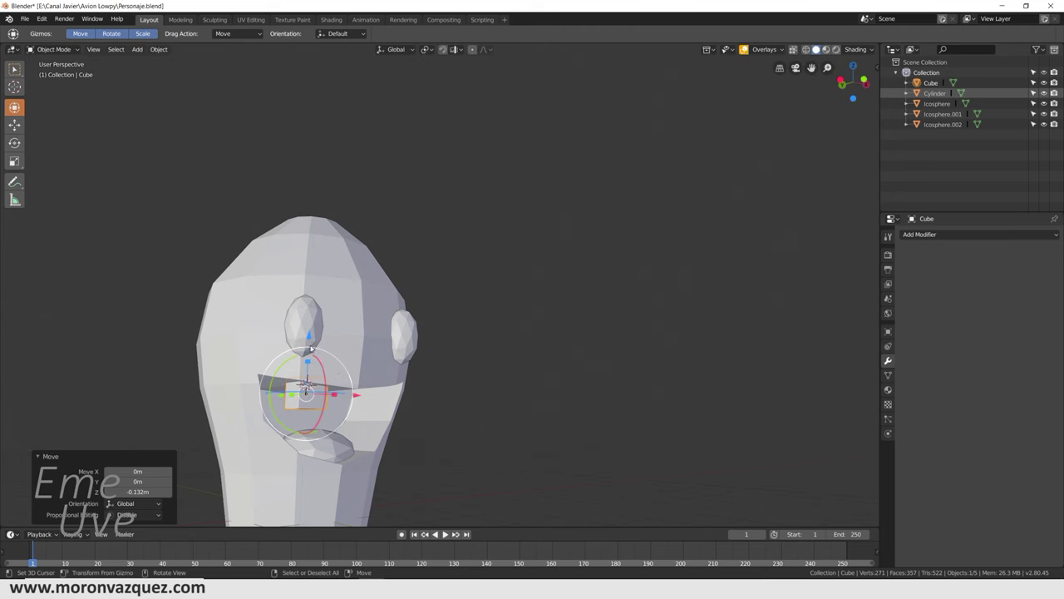
drag(358, 400, 326, 399)
middle_drag(326, 400, 354, 392)
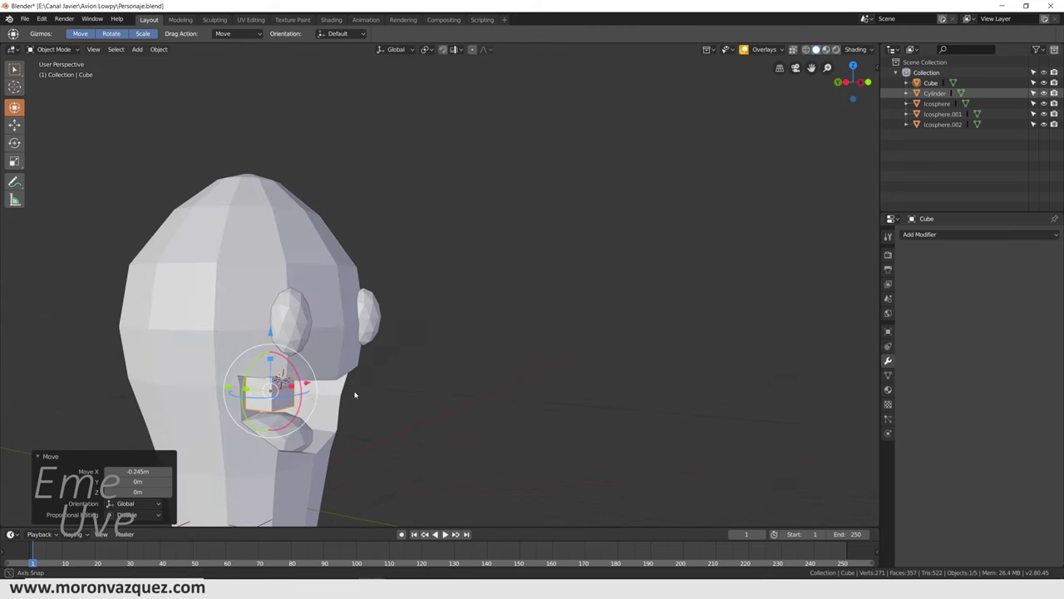
drag(269, 391, 218, 373)
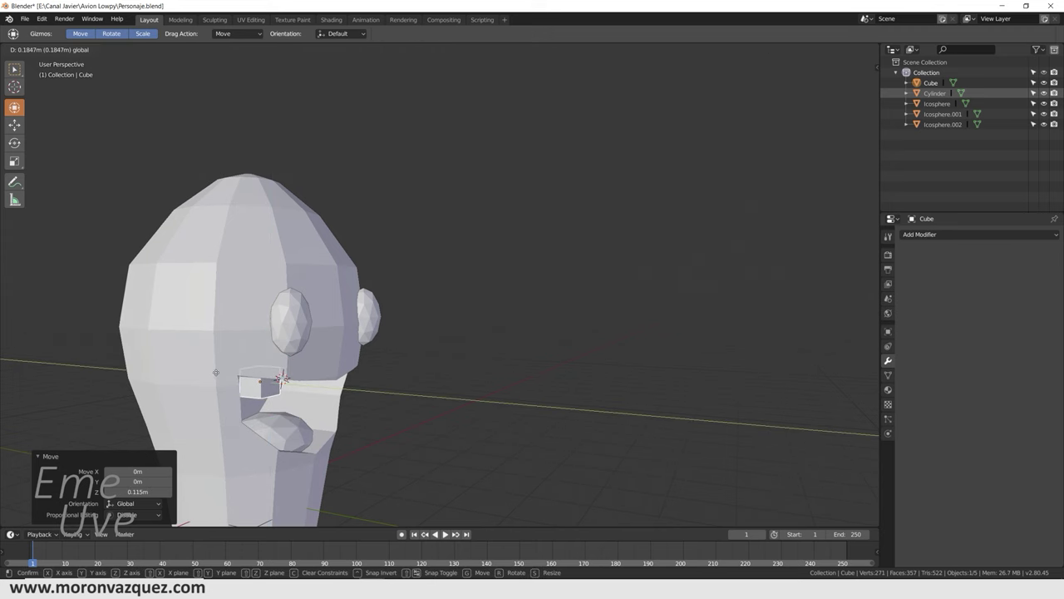
middle_drag(218, 373, 219, 370)
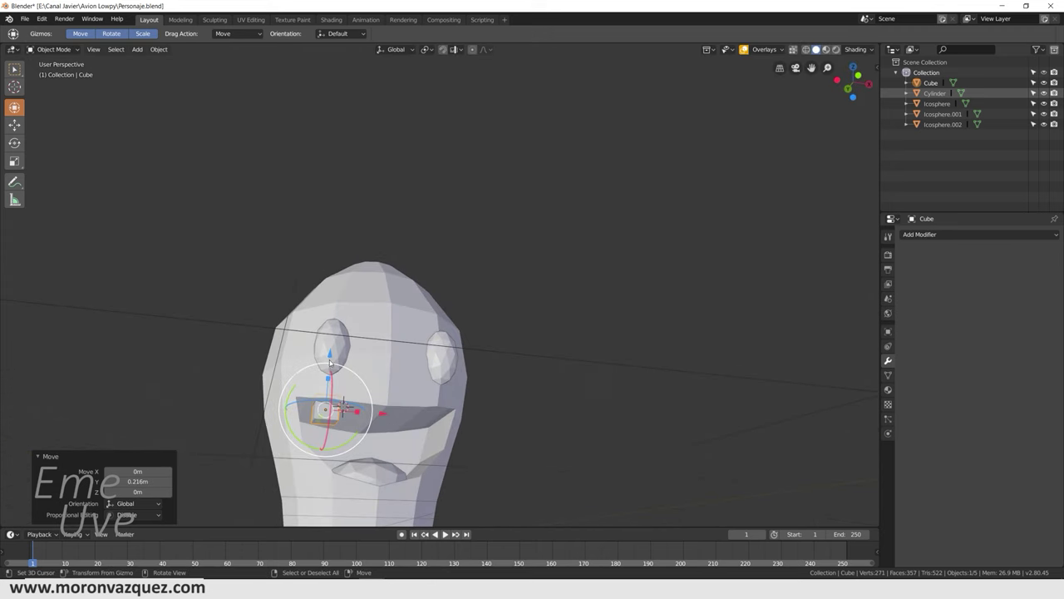
drag(383, 416, 381, 415)
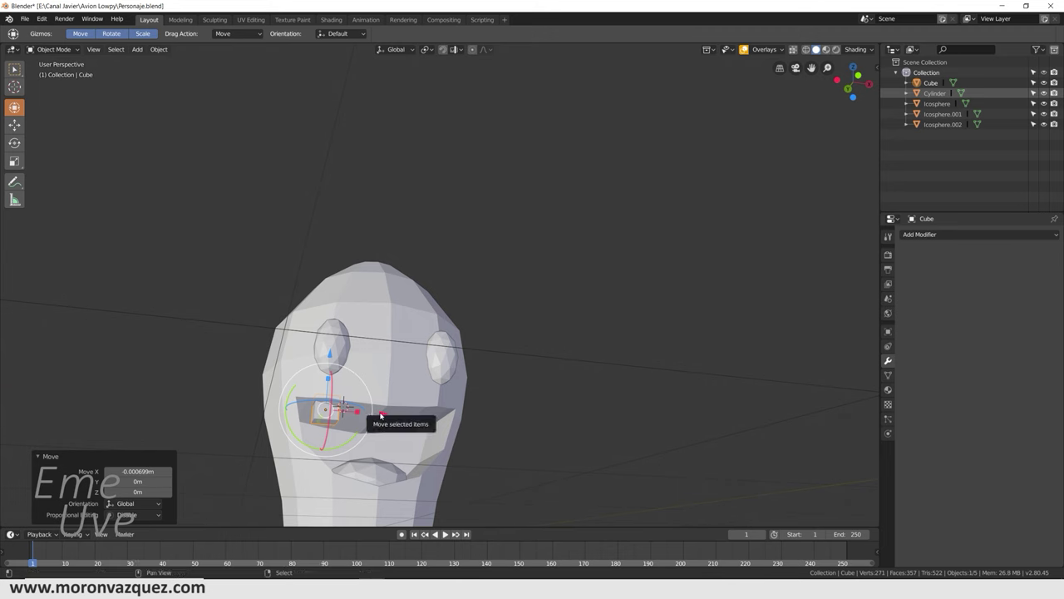
key(shift+d)
drag(381, 413, 468, 425)
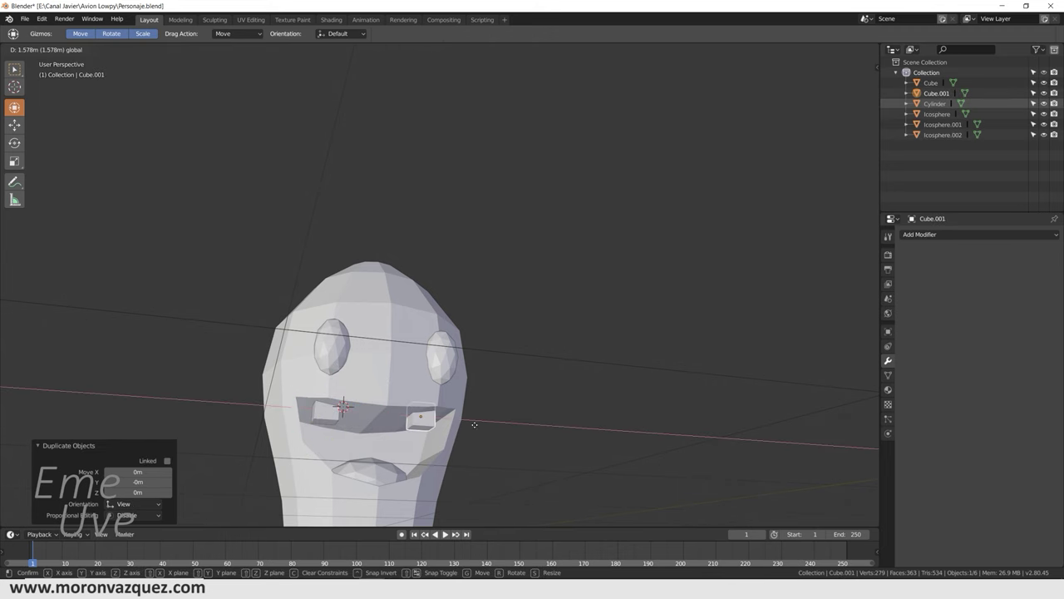
Step: Stretch Cube.001 to 1.676 along Z, lower it 0.165 m, then select the head
key(s)
key(z)
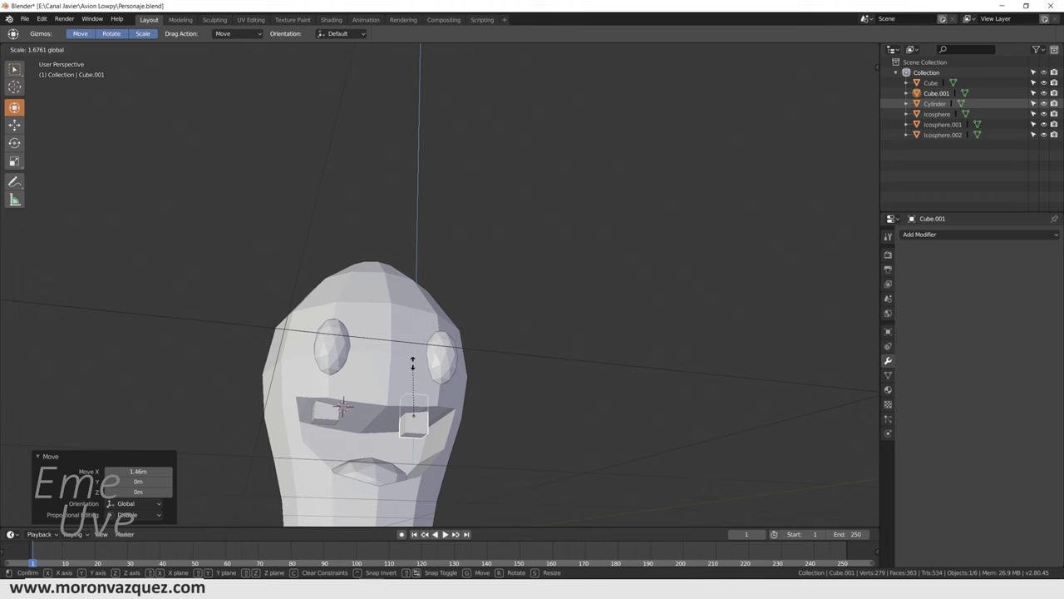
click(412, 363)
drag(412, 360, 413, 376)
mouse_move(466, 420)
middle_down()
mouse_move(553, 428)
mouse_move(502, 438)
mouse_move(430, 394)
middle_up()
scroll(431, 393, up, 1)
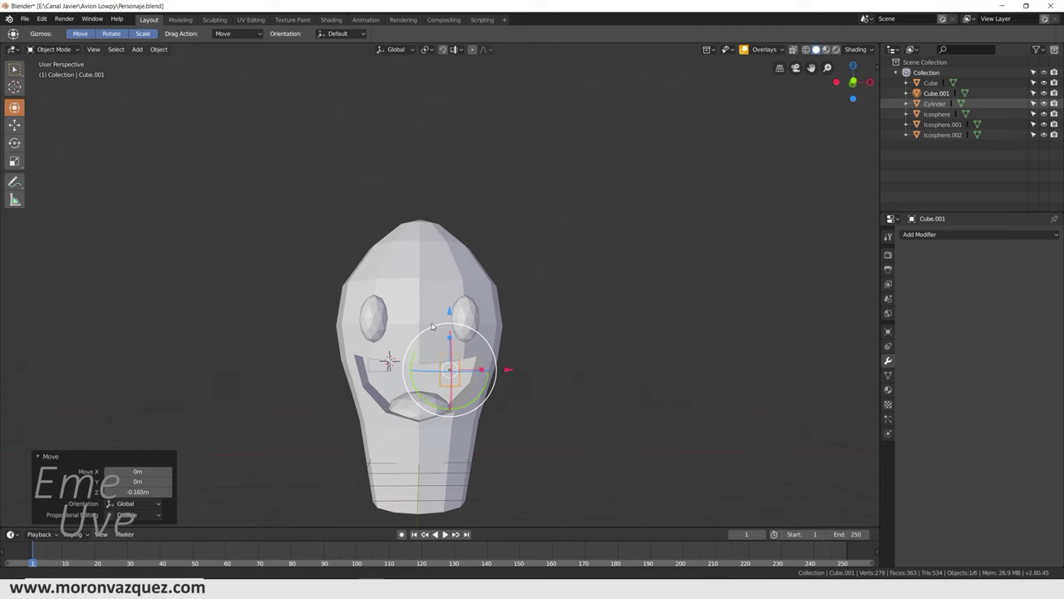
scroll(399, 406, up, 2)
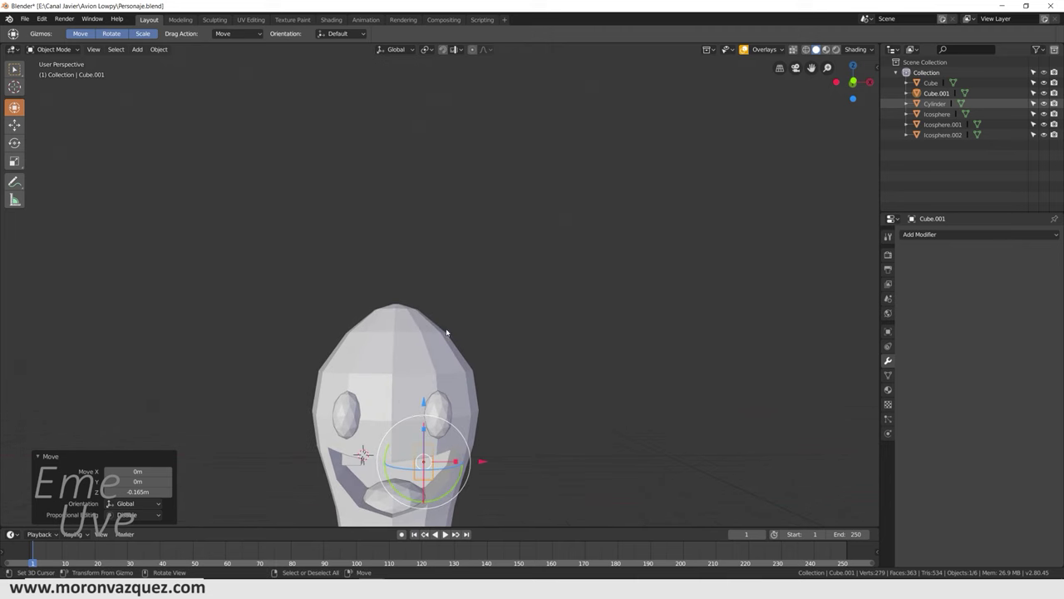
mouse_move(456, 367)
middle_down()
mouse_move(435, 374)
mouse_move(475, 375)
mouse_move(337, 323)
mouse_move(358, 357)
mouse_move(348, 353)
middle_up()
click(337, 323)
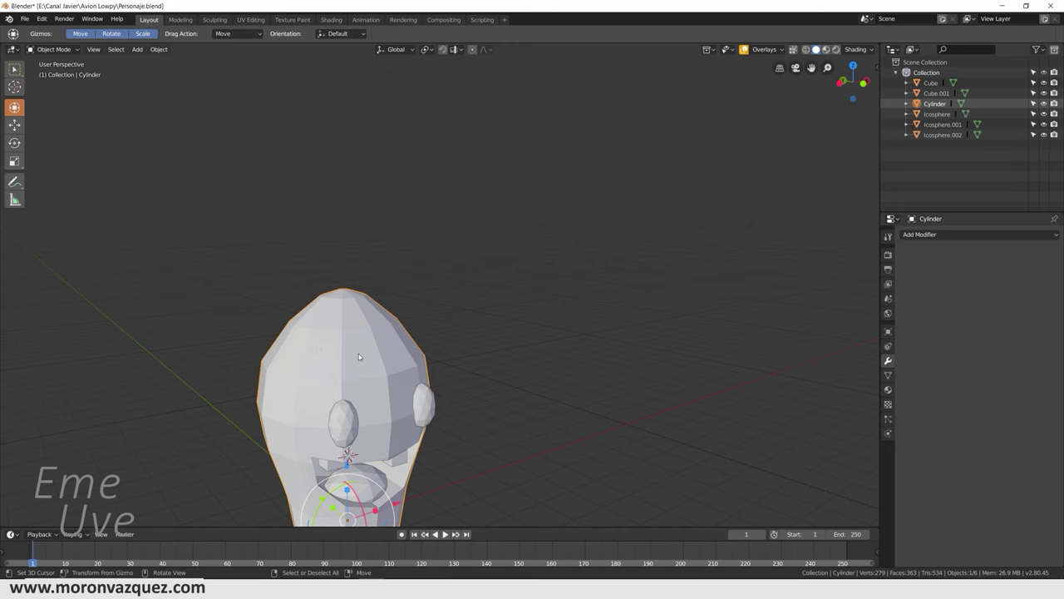
middle_drag(515, 408, 463, 416)
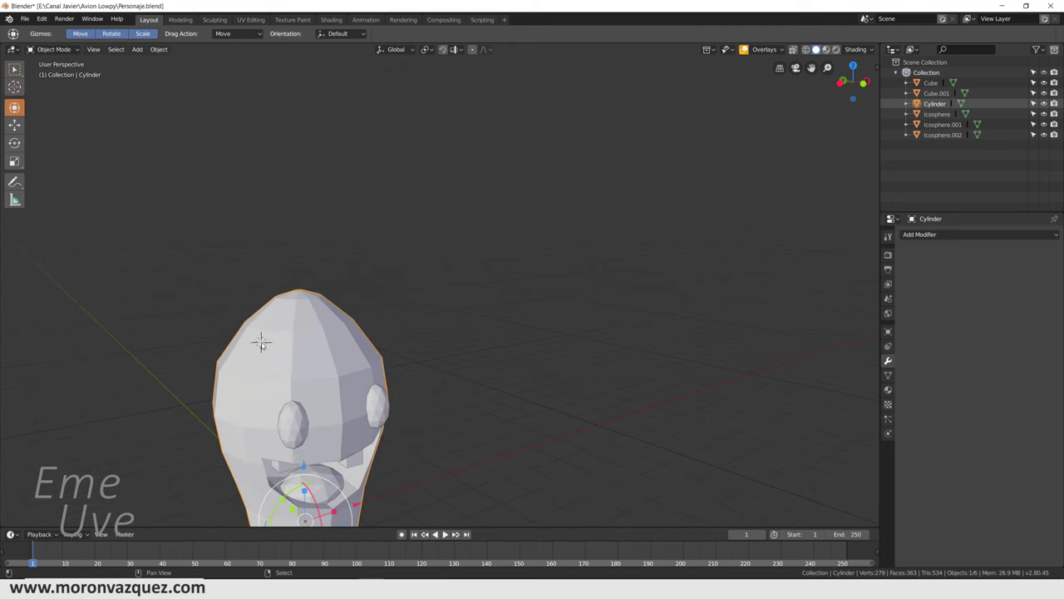
key(shift+a)
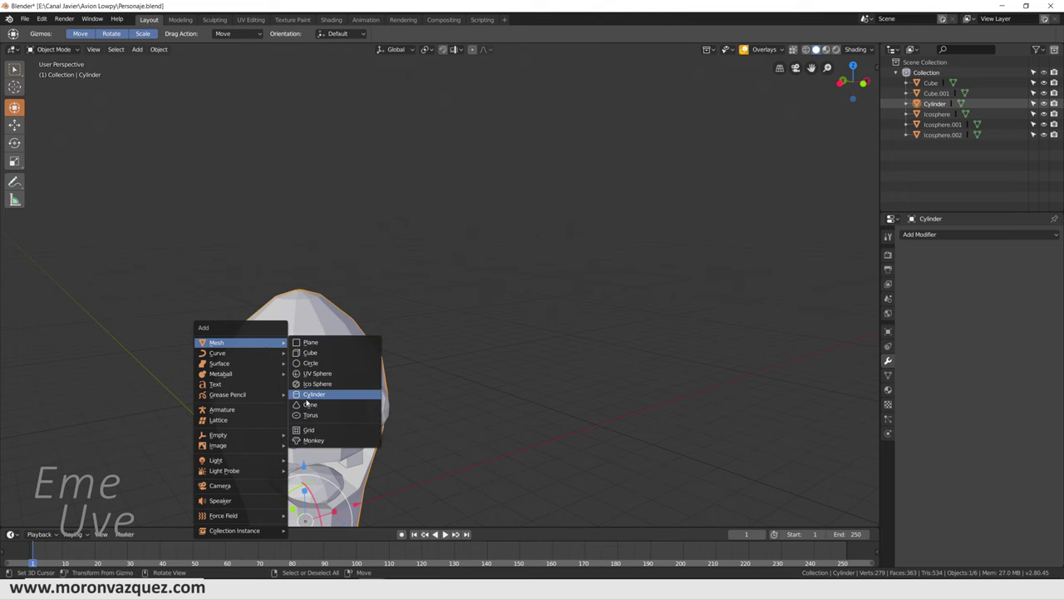
Step: Add a cylinder, tilt it about Y, move it toward the head and scale it to 0.544
click(309, 395)
drag(237, 316, 266, 358)
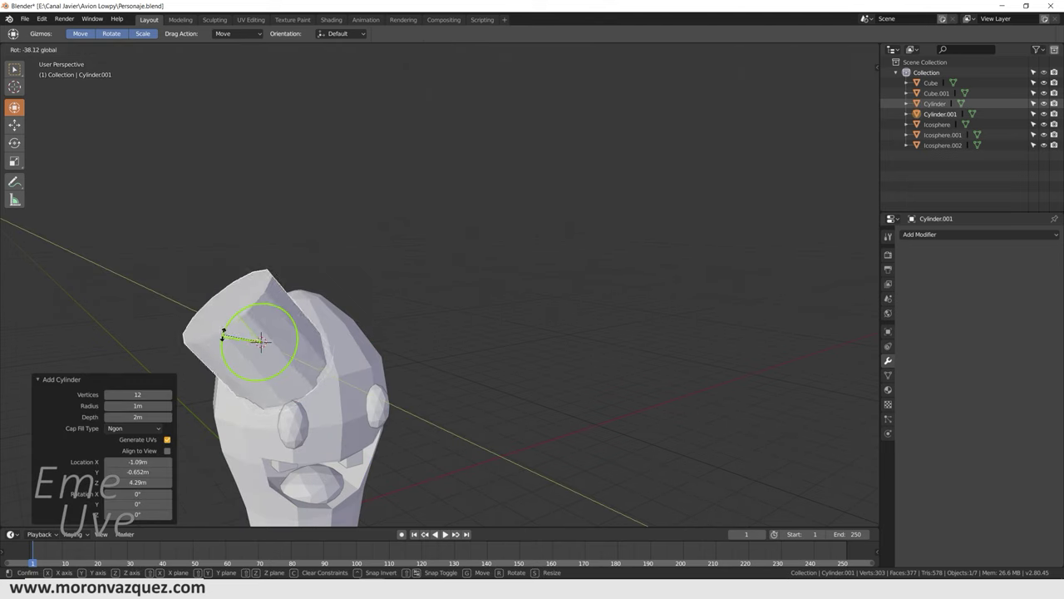
middle_drag(266, 347, 221, 364)
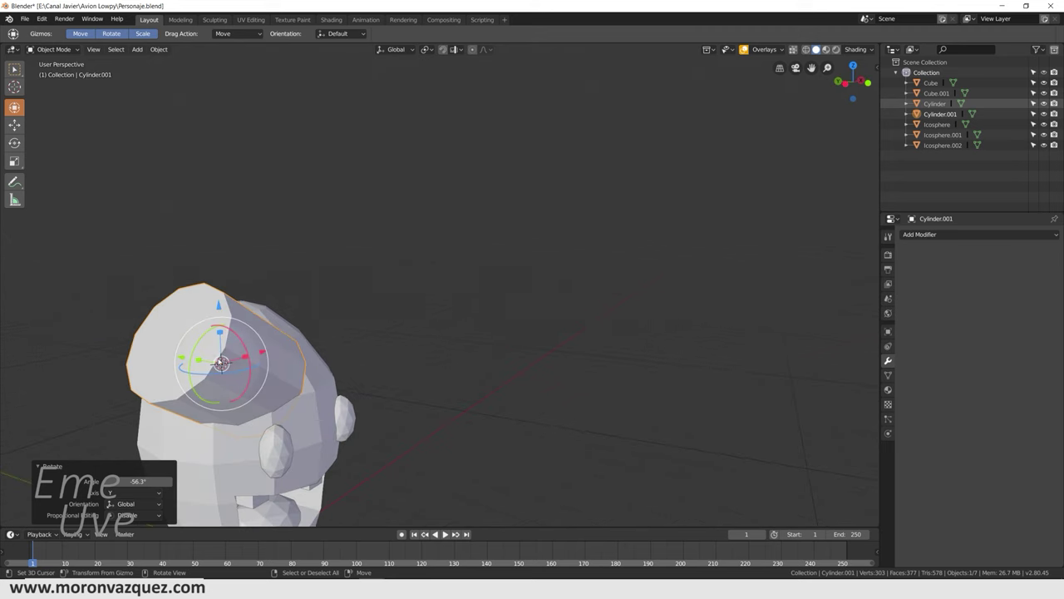
drag(183, 361, 341, 376)
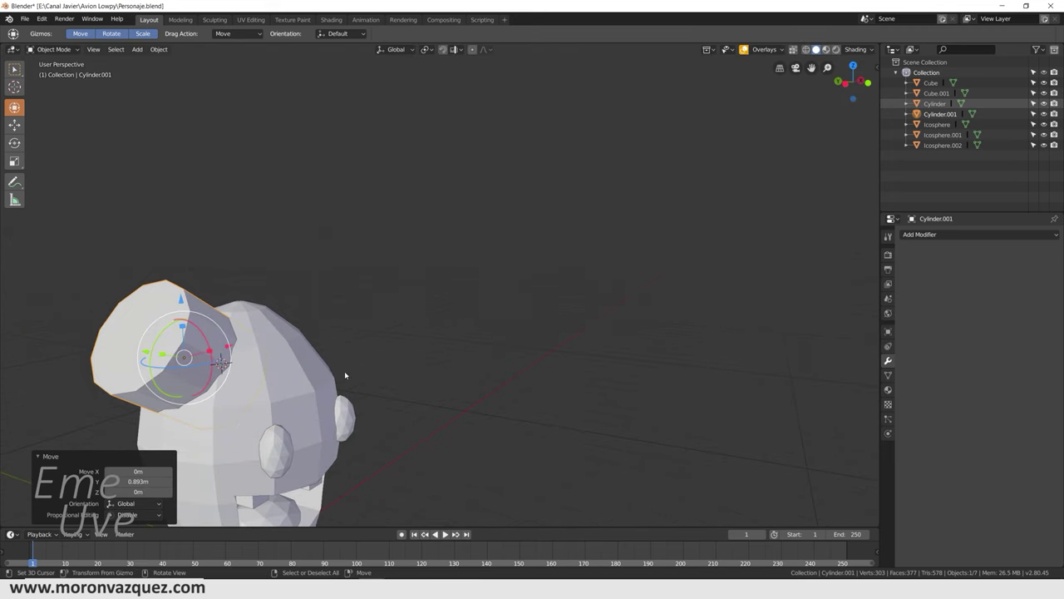
key(s)
click(282, 368)
Step: Lower the cylinder and slide it against the upper side of the head
drag(181, 296, 175, 312)
click(176, 315)
mouse_move(178, 316)
middle_down()
mouse_move(291, 341)
mouse_move(272, 342)
middle_up()
key(g)
key(z)
click(290, 341)
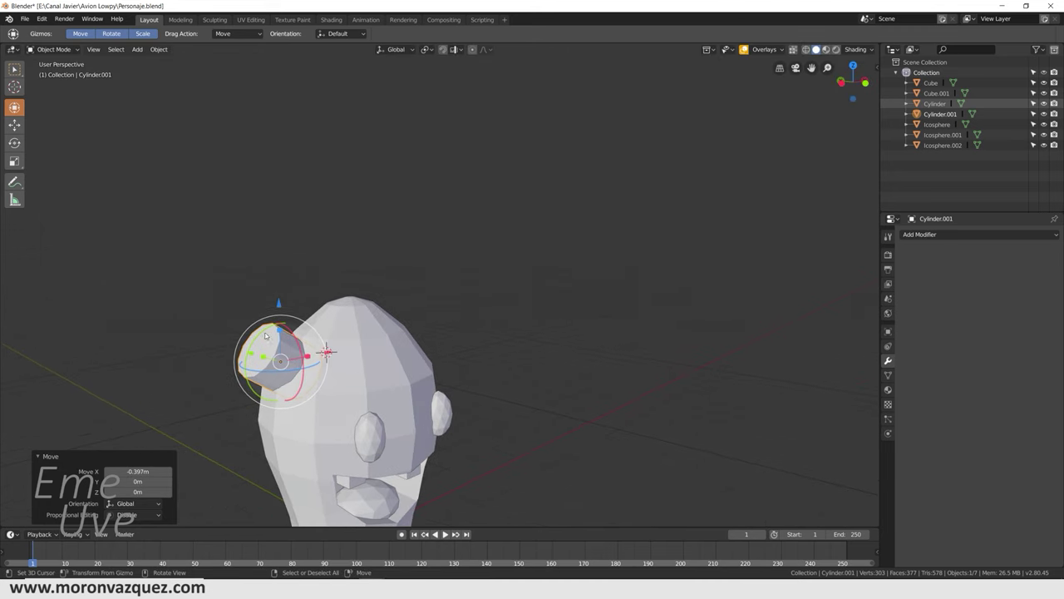
click(58, 49)
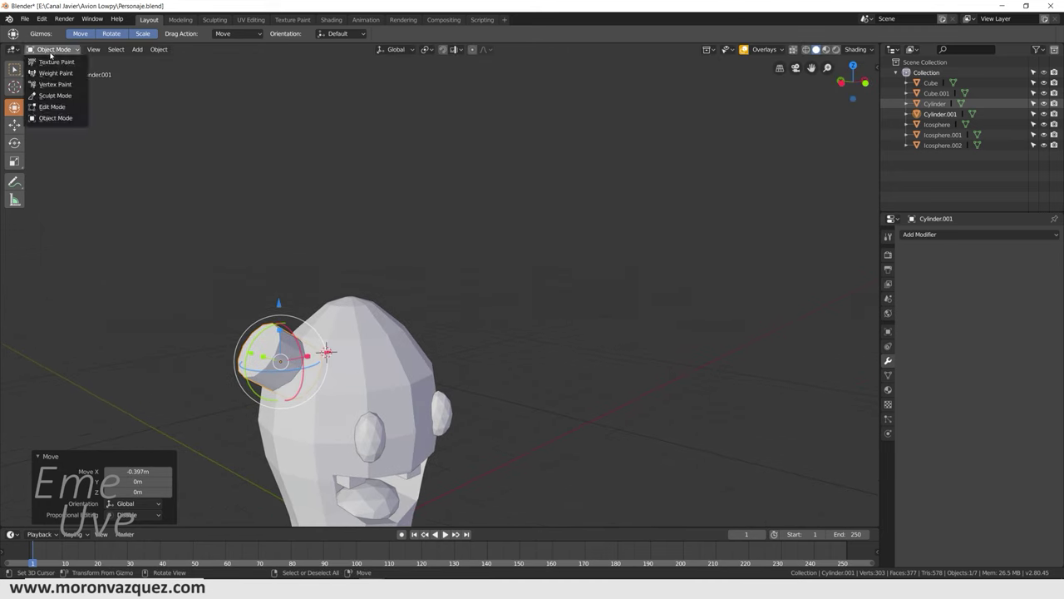
Step: In Edit Mode, extrude the cylinder's outer end cap and narrow it
click(51, 107)
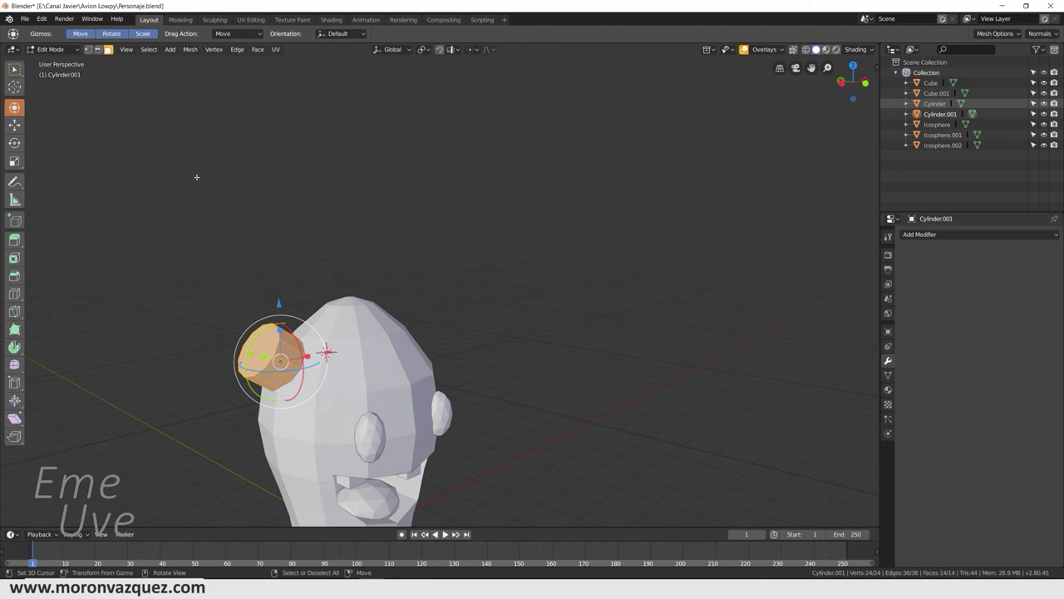
alt+click(257, 389)
middle_drag(274, 389, 401, 386)
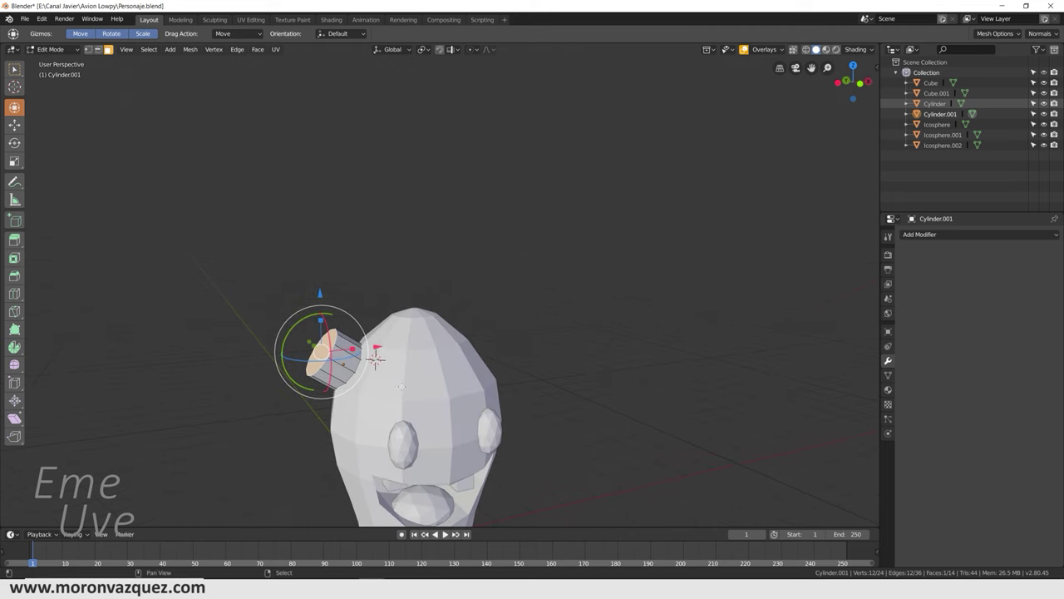
key(e)
click(442, 349)
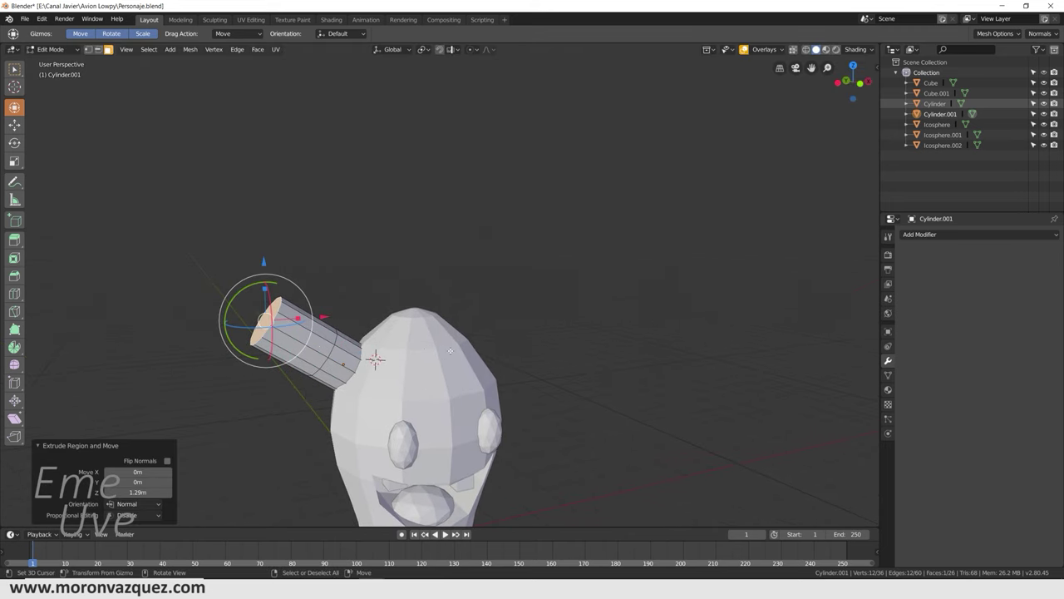
key(s)
click(399, 336)
Step: Raise the cap, extrude another horn segment and lift its tip along Z
key(g)
key(z)
click(283, 236)
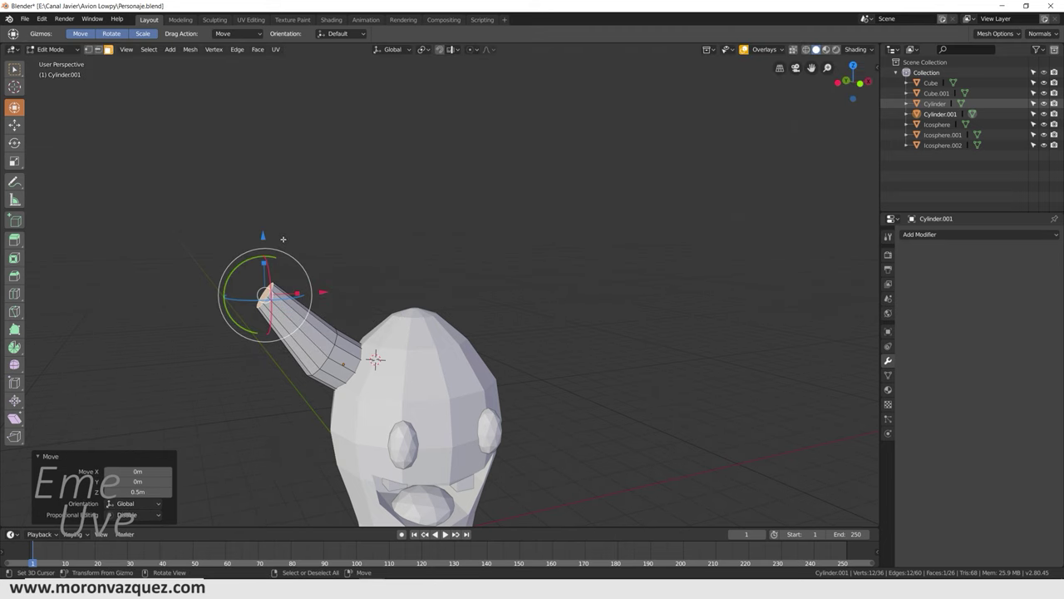
key(e)
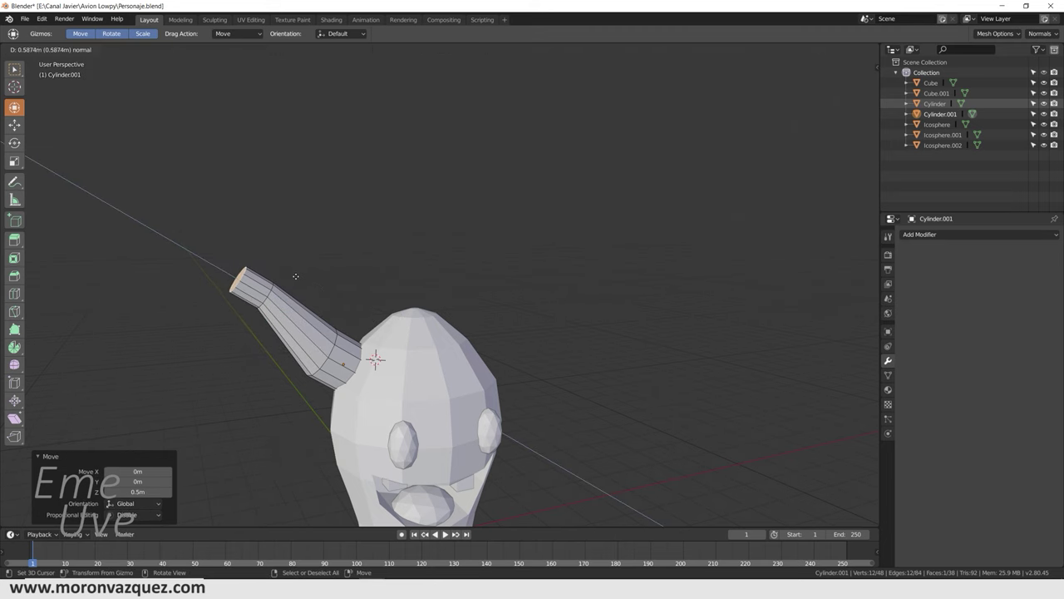
click(279, 275)
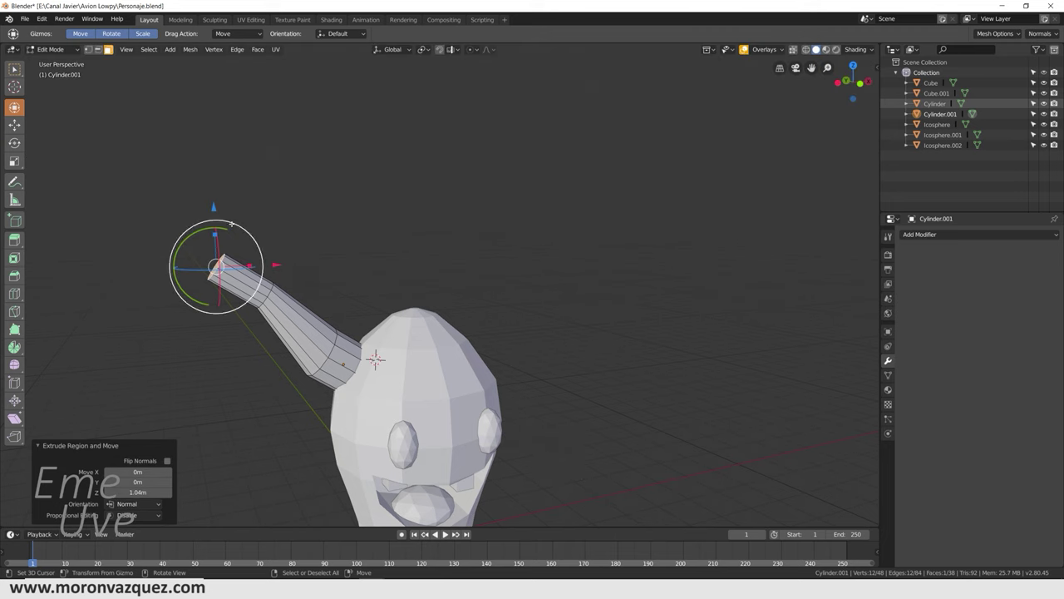
key(g)
key(z)
click(232, 169)
Step: Shift the horn tip along X, rotate it about Y and shrink it
key(g)
key(x)
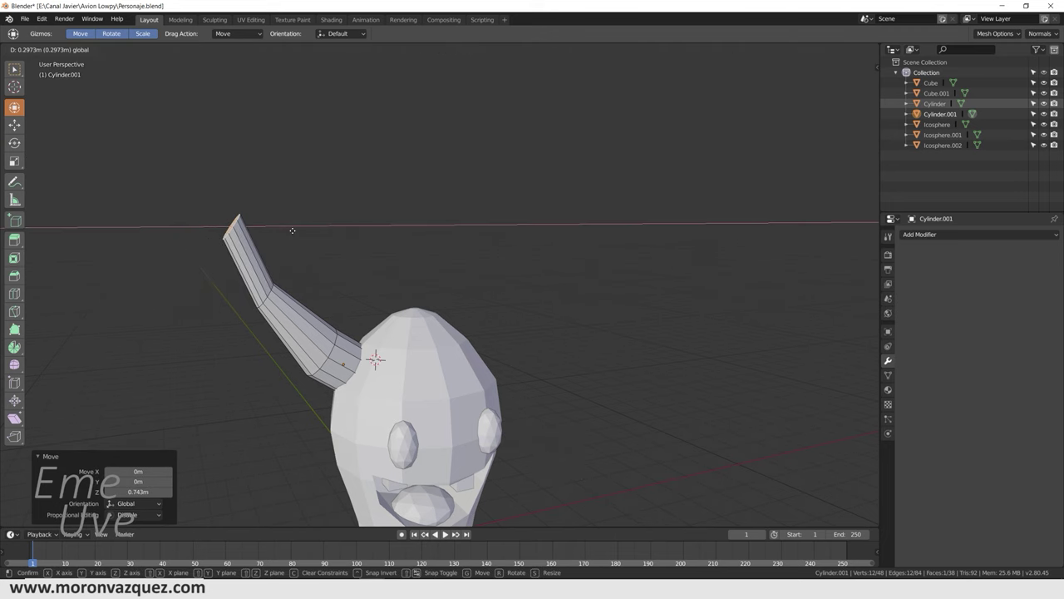
click(253, 202)
drag(212, 195, 220, 190)
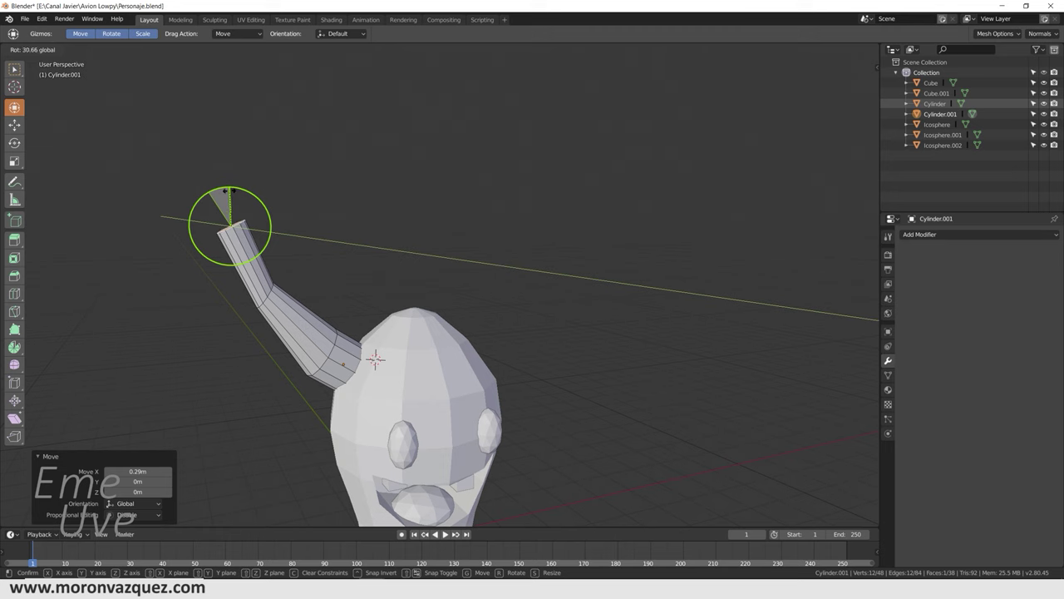
click(241, 202)
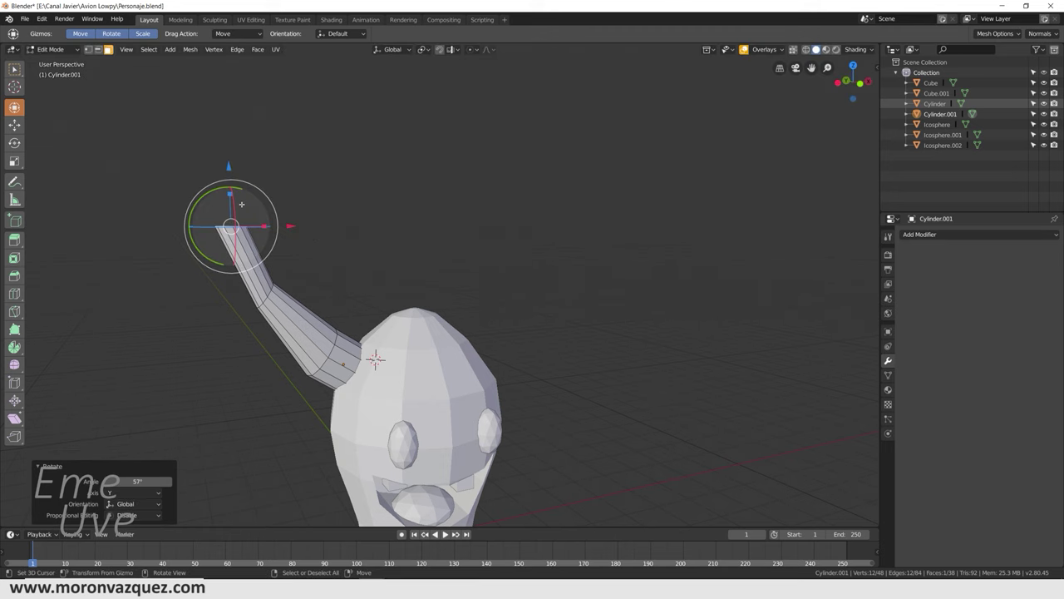
key(s)
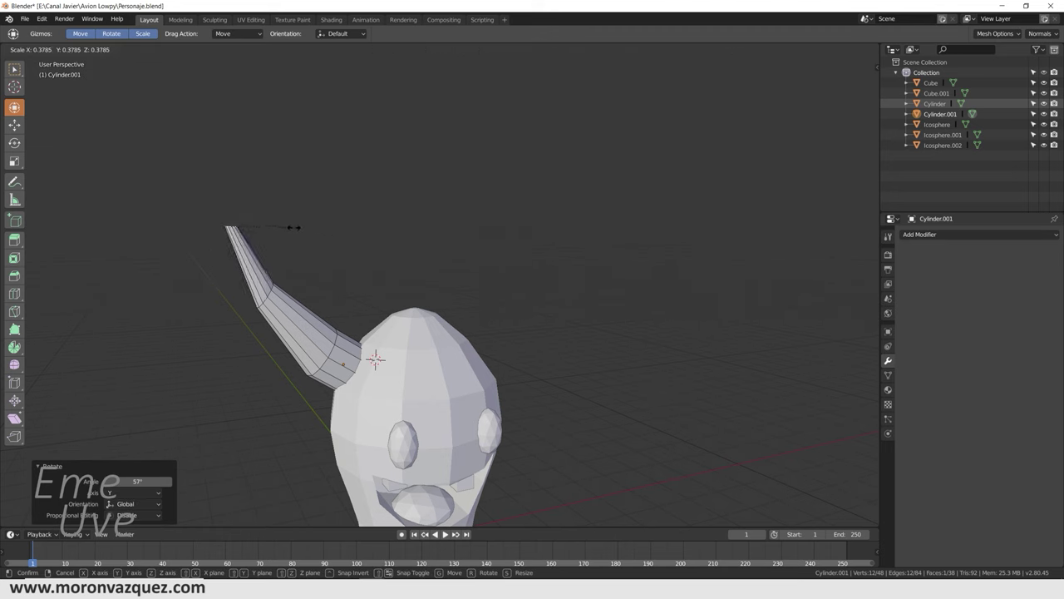
click(249, 226)
Step: Move the horn tip 0.207 m along X and -0.532 m along Z
key(g)
key(x)
click(246, 221)
key(g)
key(z)
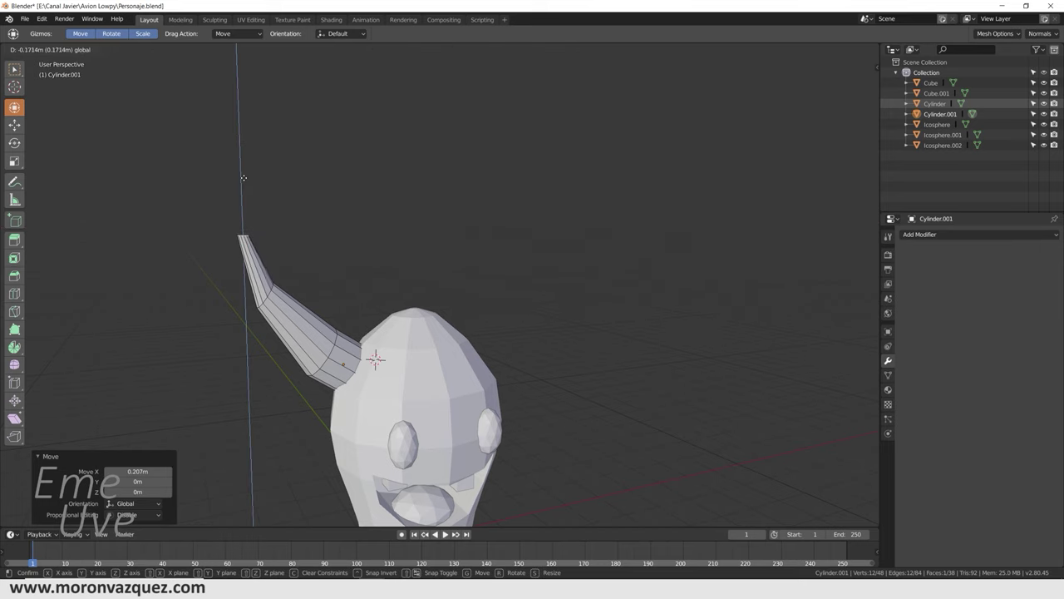
click(244, 189)
mouse_move(325, 233)
middle_down()
mouse_move(361, 257)
mouse_move(414, 228)
mouse_move(528, 261)
mouse_move(352, 242)
mouse_move(281, 299)
mouse_move(287, 293)
mouse_move(268, 281)
middle_up()
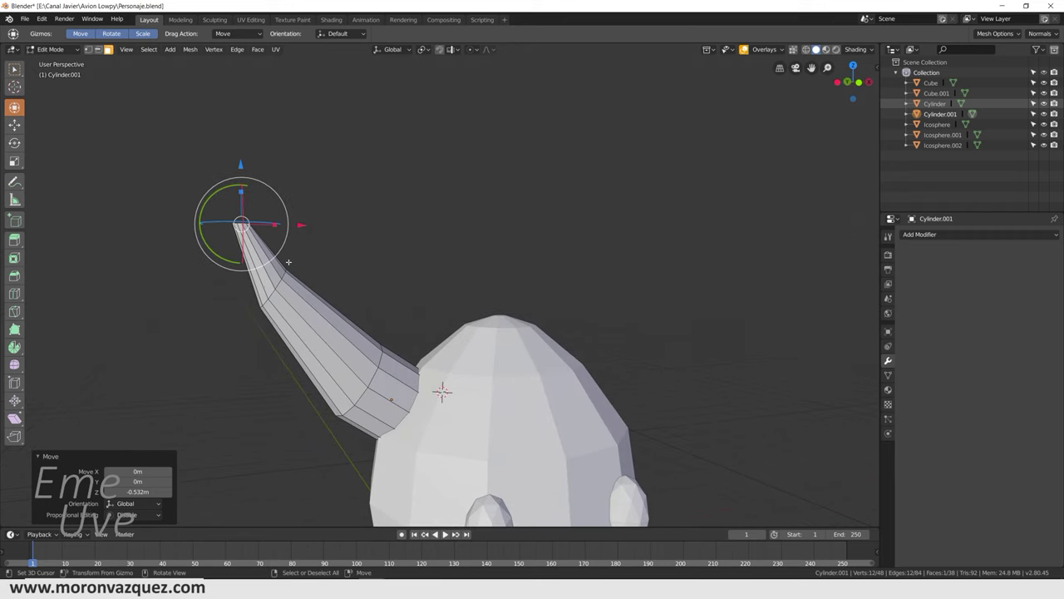
Step: Rotate the edge loop near the horn tip 25.9° about Y, then return to Object Mode
click(278, 286)
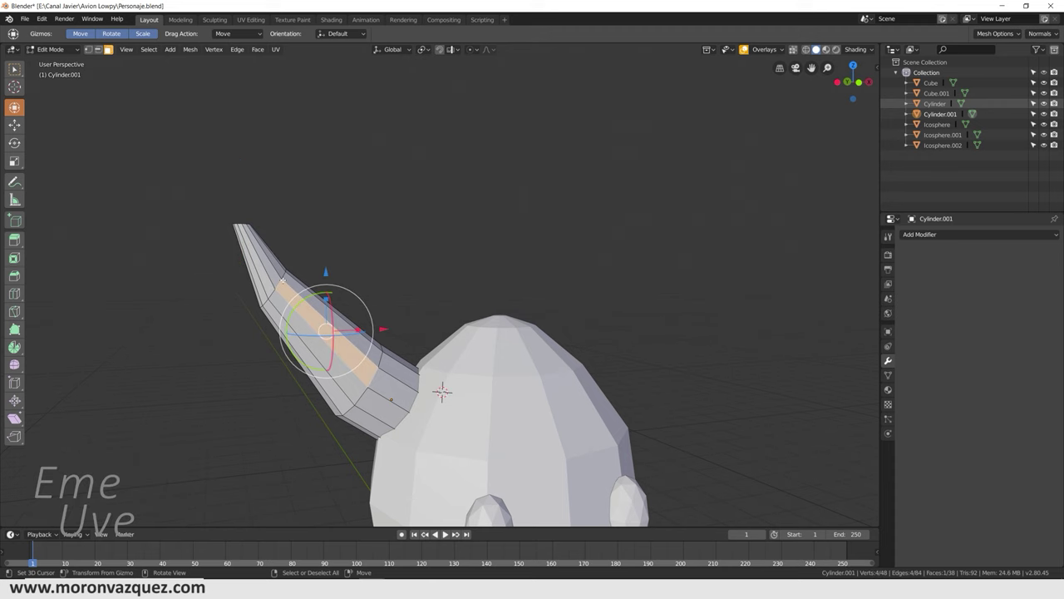
click(99, 50)
click(278, 286)
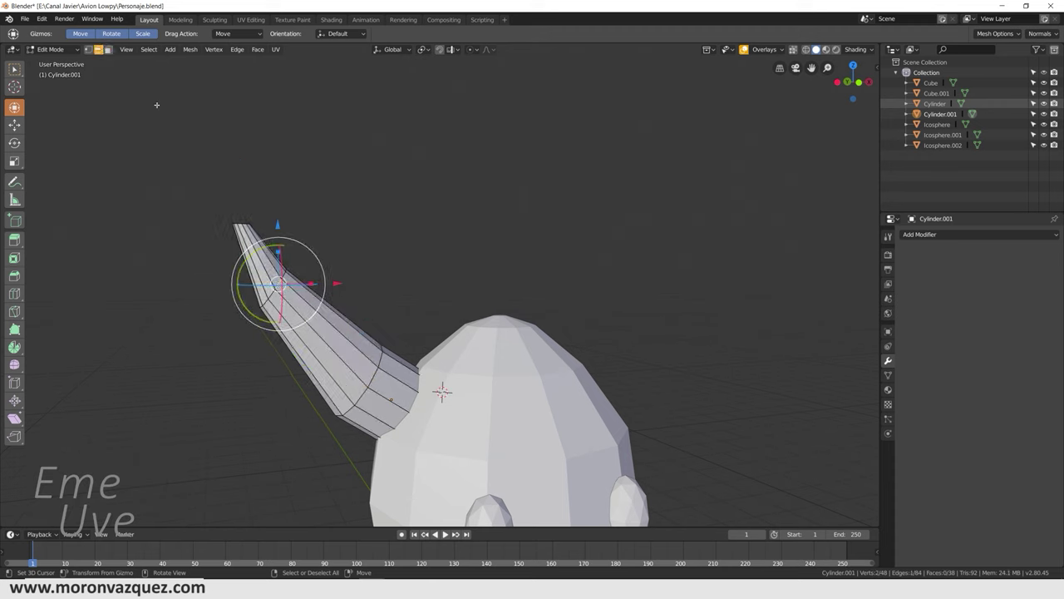
alt+click(278, 286)
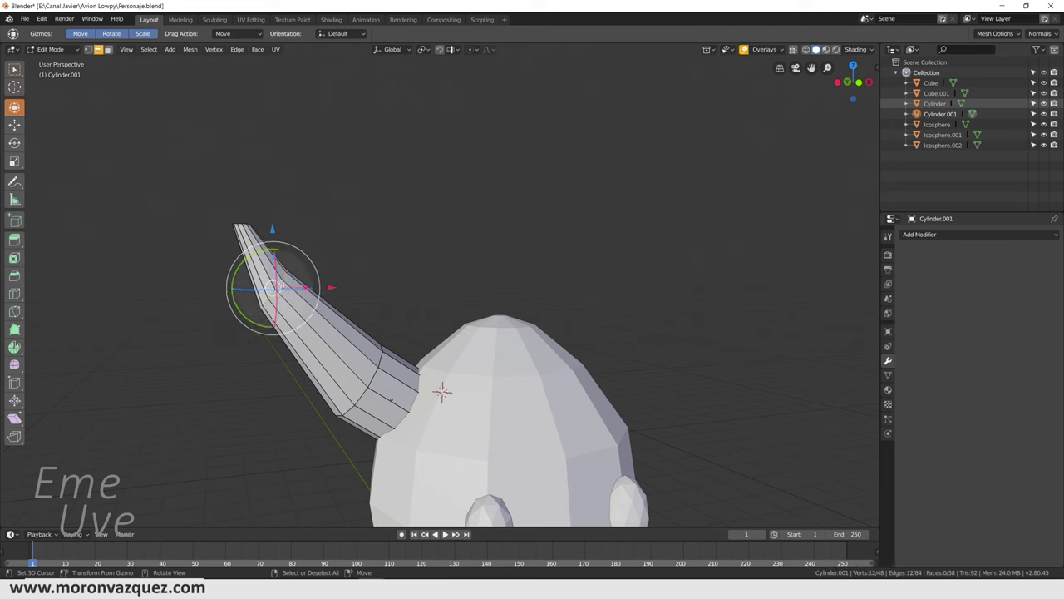
middle_drag(277, 286, 316, 320)
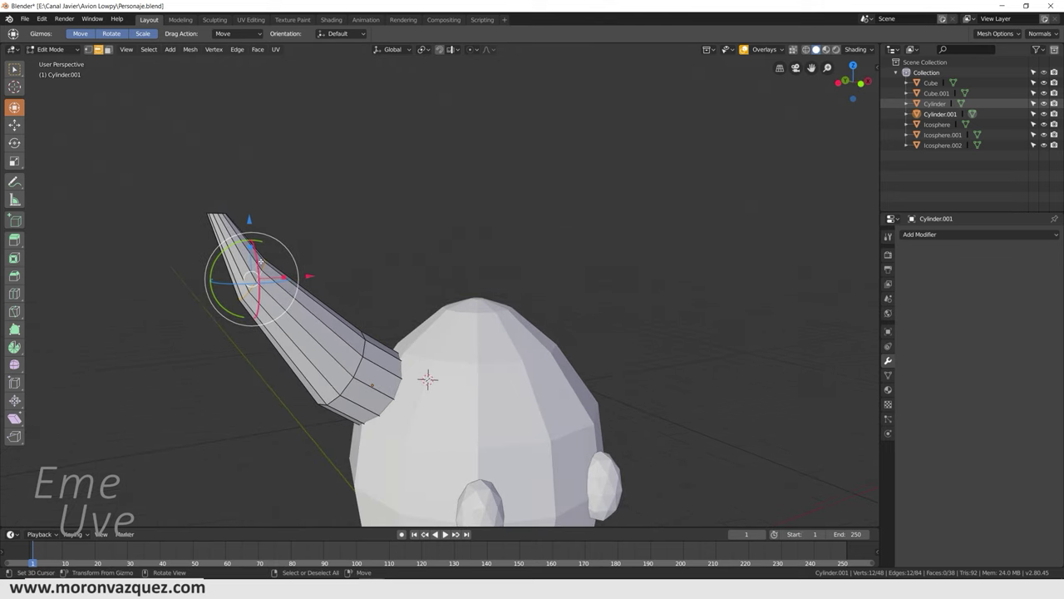
drag(281, 287, 302, 278)
middle_drag(388, 321, 453, 306)
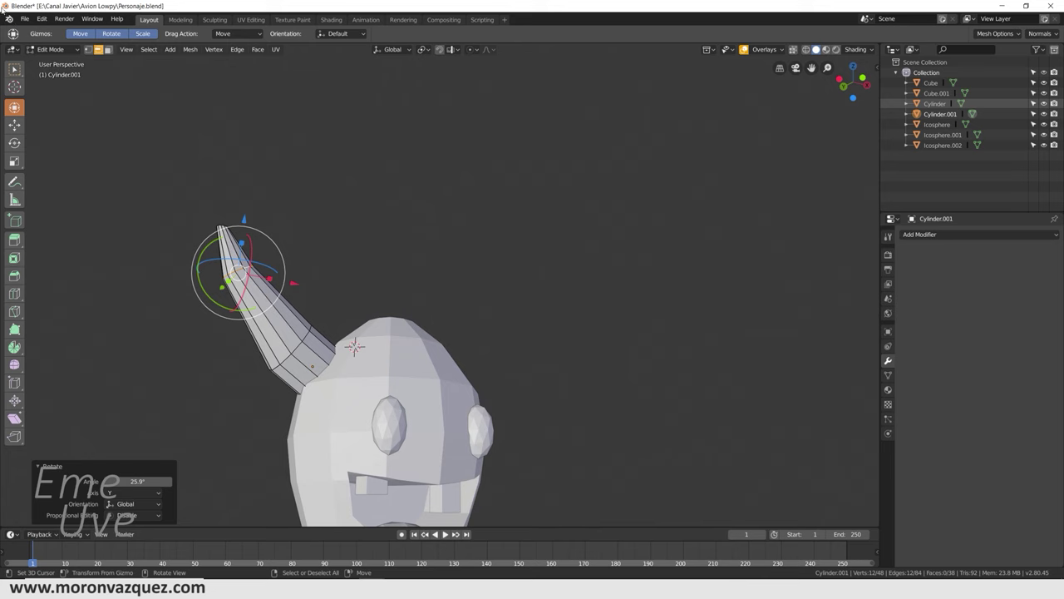
click(48, 55)
key(Tab)
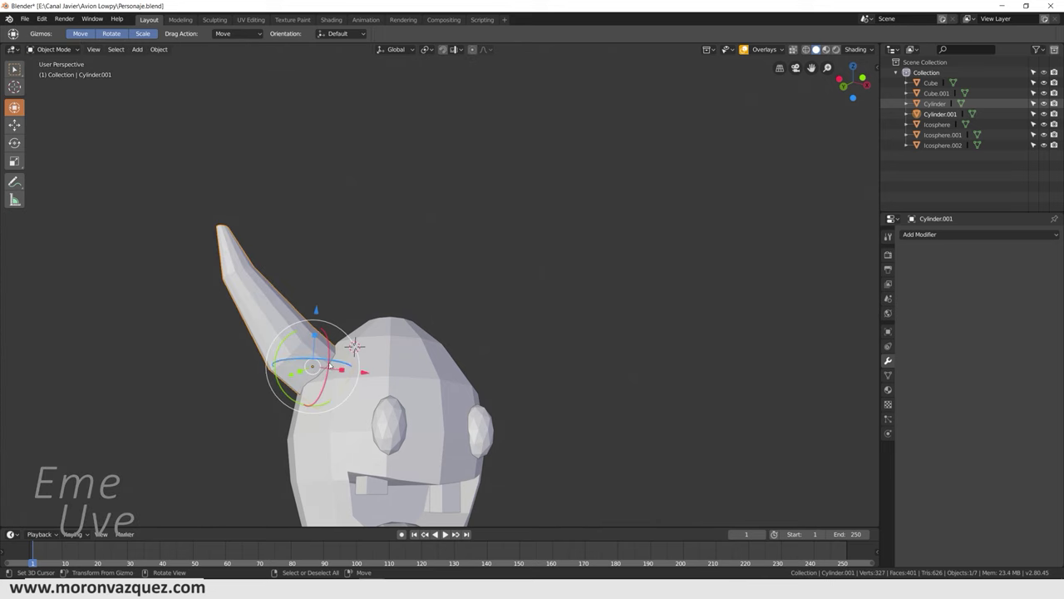
Step: Move the horn along X and enlarge its base face in Edit Mode
drag(324, 363, 237, 364)
middle_drag(250, 358, 283, 349)
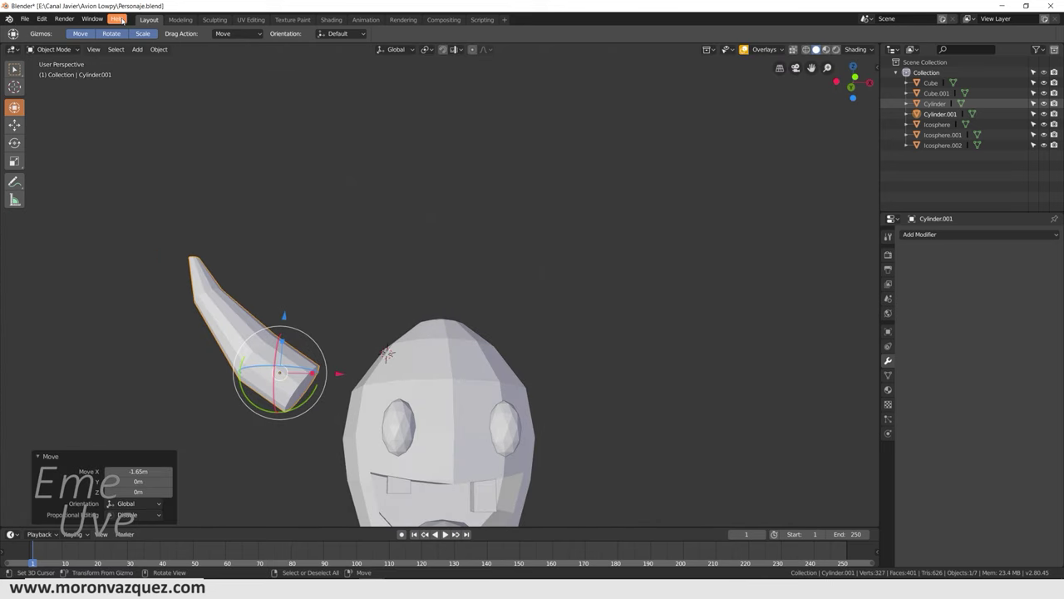
click(79, 49)
key(Tab)
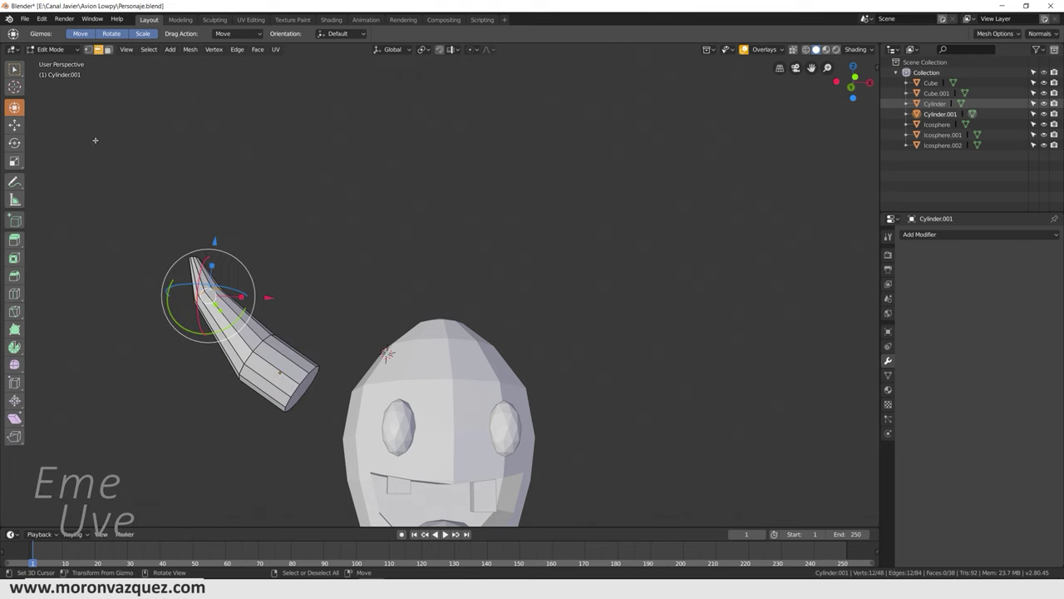
click(306, 385)
click(107, 51)
click(305, 382)
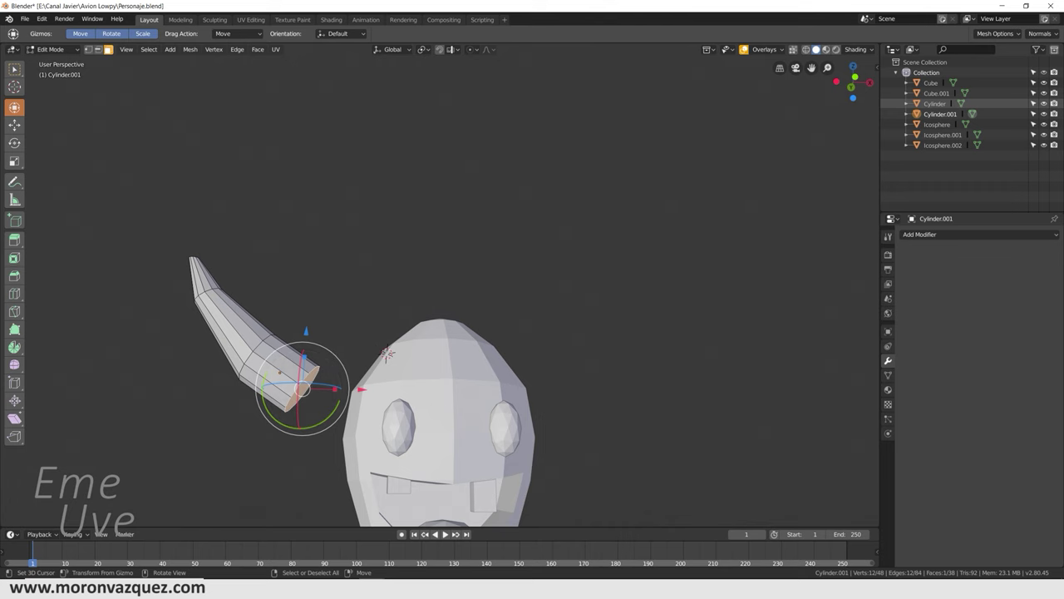
drag(338, 364, 350, 351)
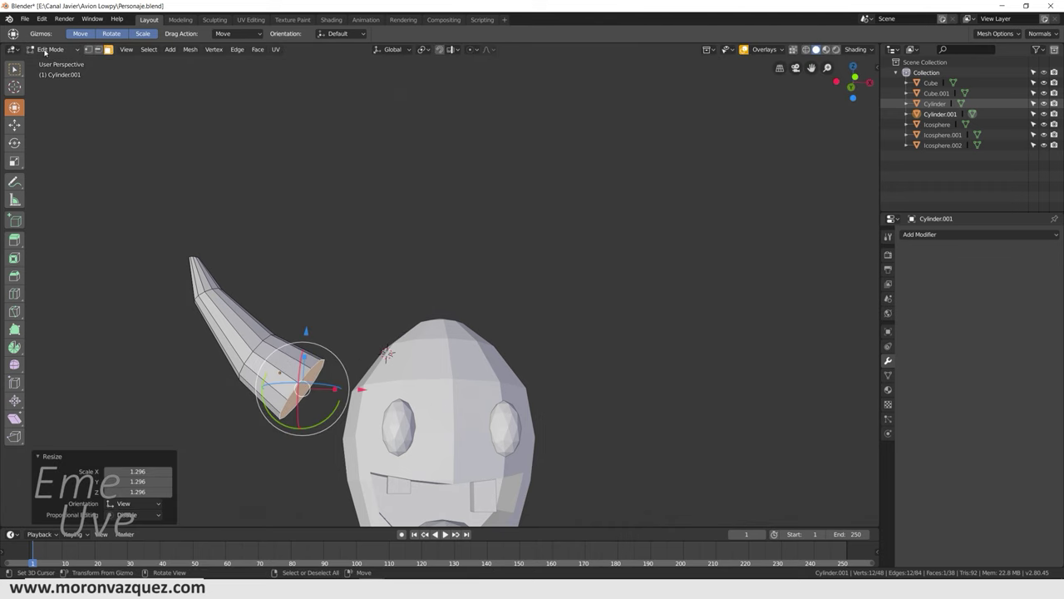
click(45, 50)
click(44, 120)
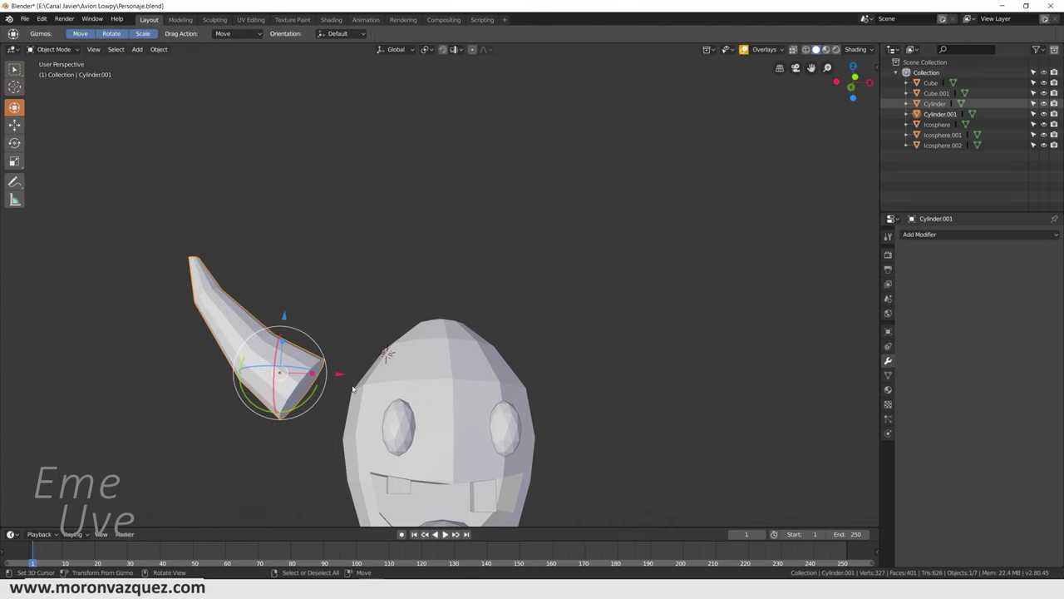
Step: Reposition the horn along X on the head
key(g)
key(x)
click(419, 370)
mouse_move(419, 370)
middle_down()
mouse_move(497, 380)
mouse_move(478, 373)
mouse_move(487, 406)
mouse_move(483, 396)
mouse_move(513, 380)
middle_up()
scroll(498, 380, down, 3)
key(g)
key(x)
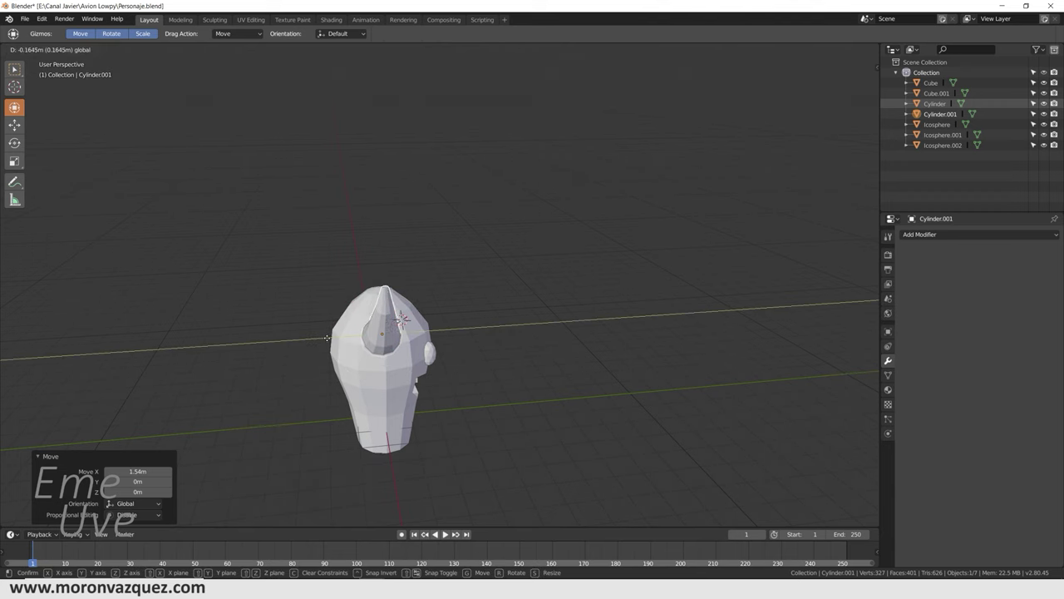
click(327, 338)
mouse_move(327, 338)
middle_down()
mouse_move(330, 350)
mouse_move(318, 324)
middle_up()
middle_drag(473, 314, 473, 337)
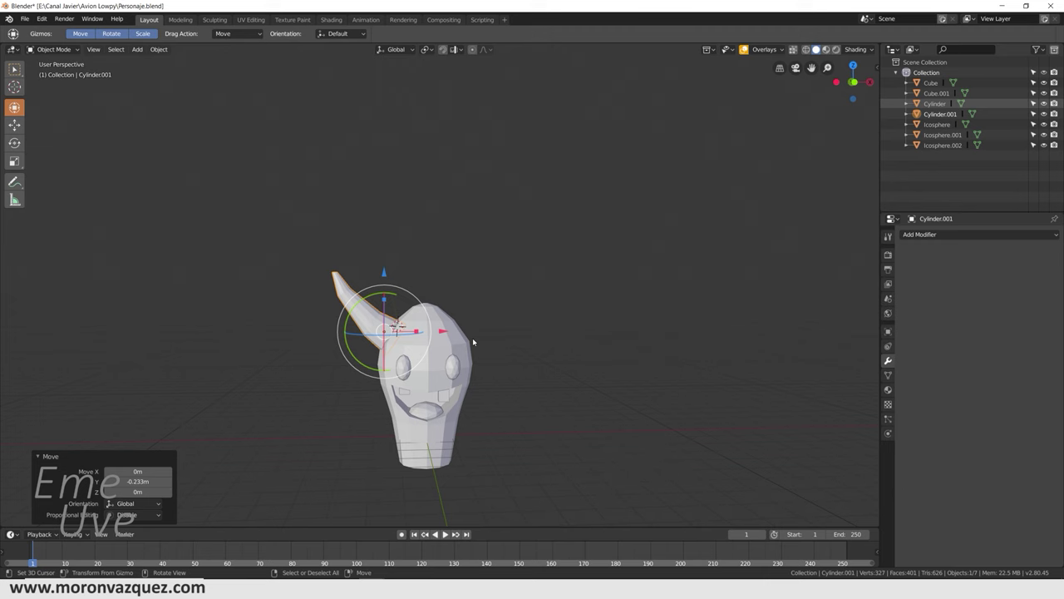
Step: Duplicate the horn in place and mirror the copy across X
key(shift+d)
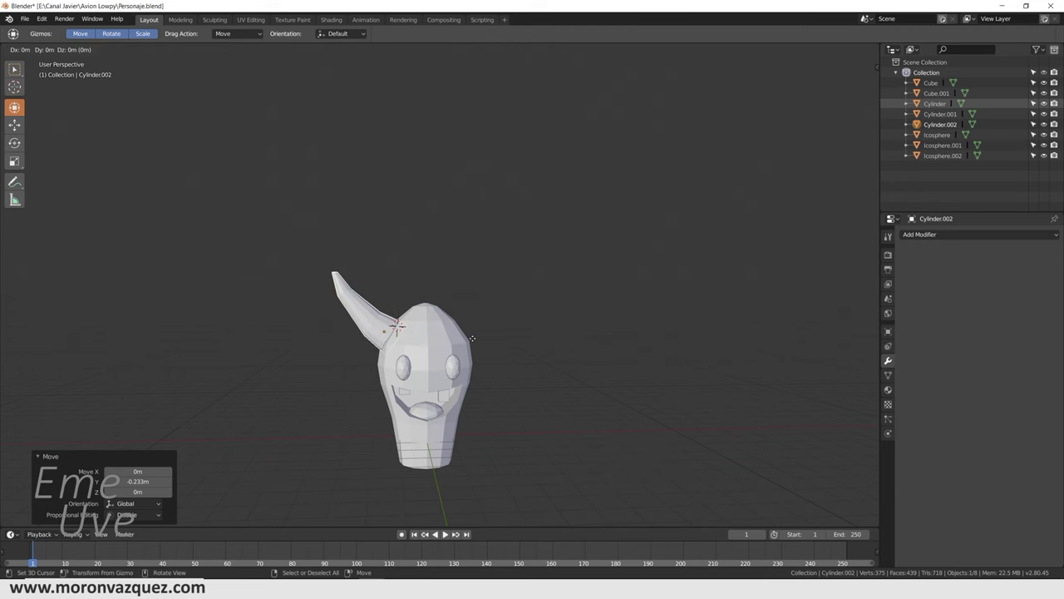
right_click(473, 337)
key(ctrl)
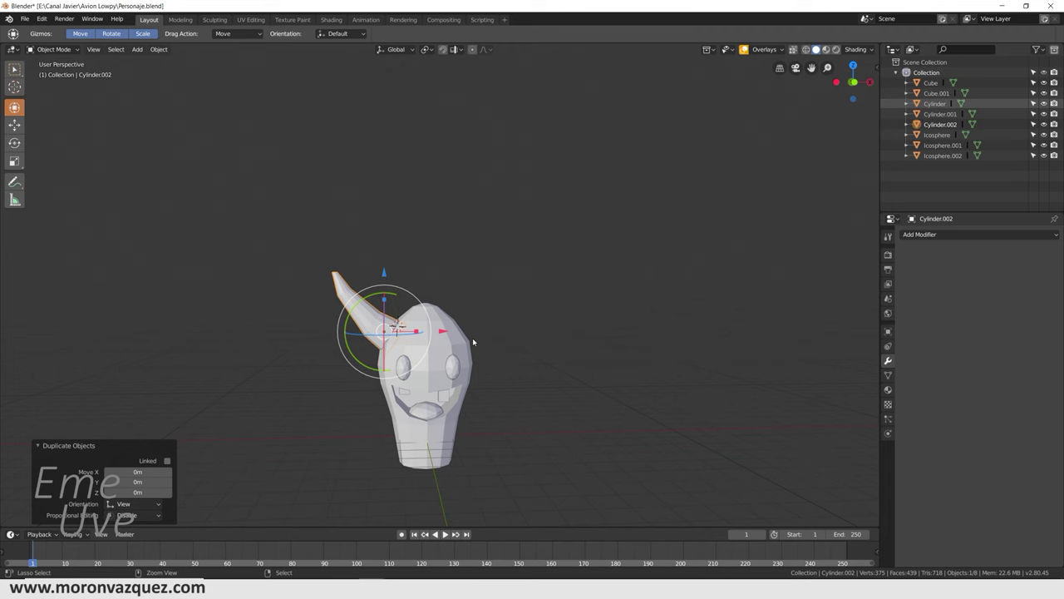
key(ctrl+m)
key(x)
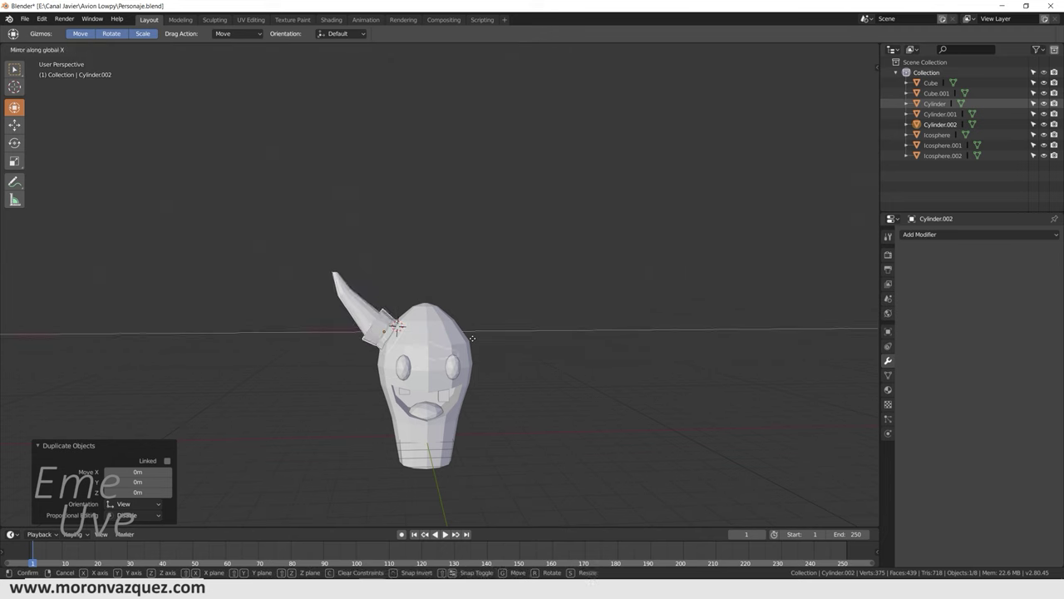
key(Return)
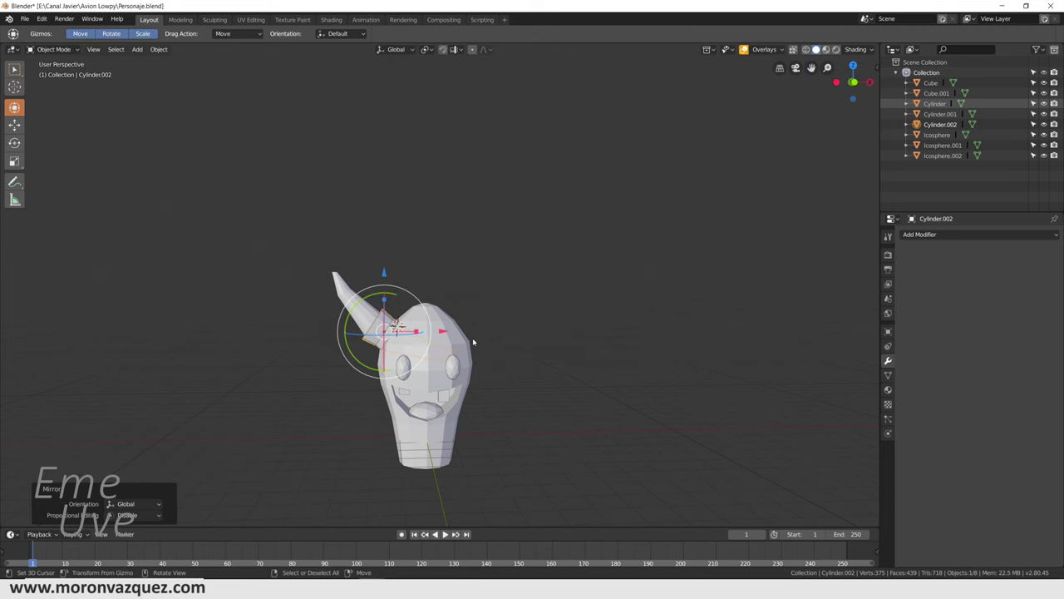
right_click(472, 338)
click(474, 341)
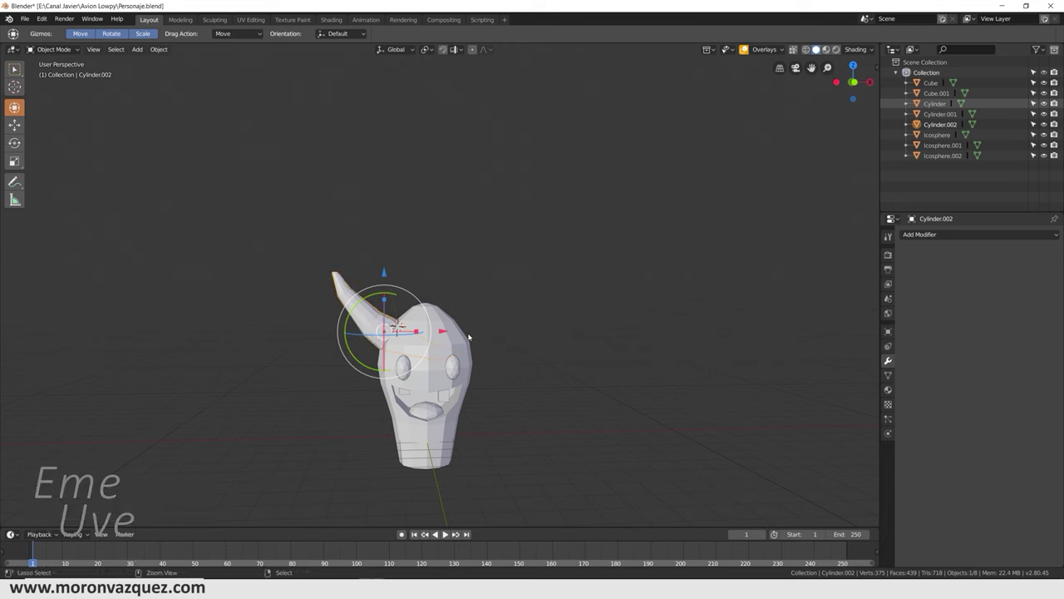
Step: Move the mirrored horn right along X and rotate it 180° about Z
key(g)
key(x)
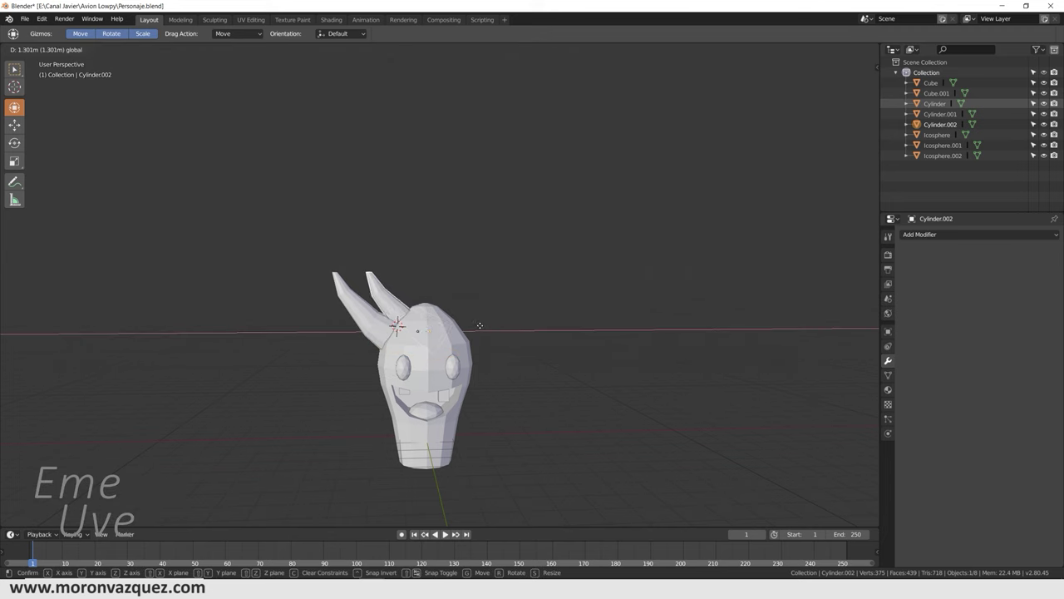
click(564, 318)
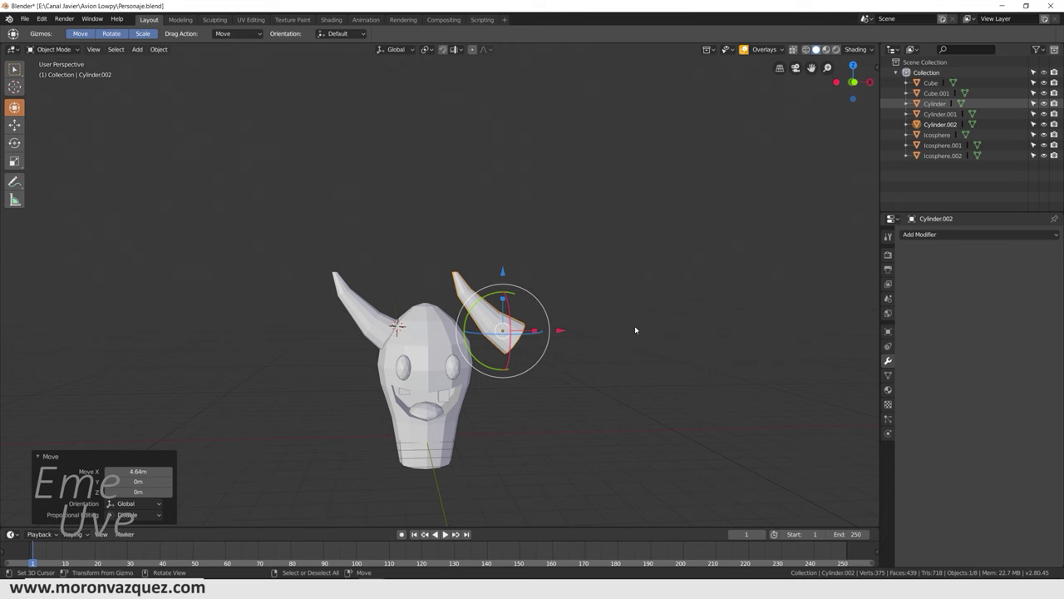
text(rz90)
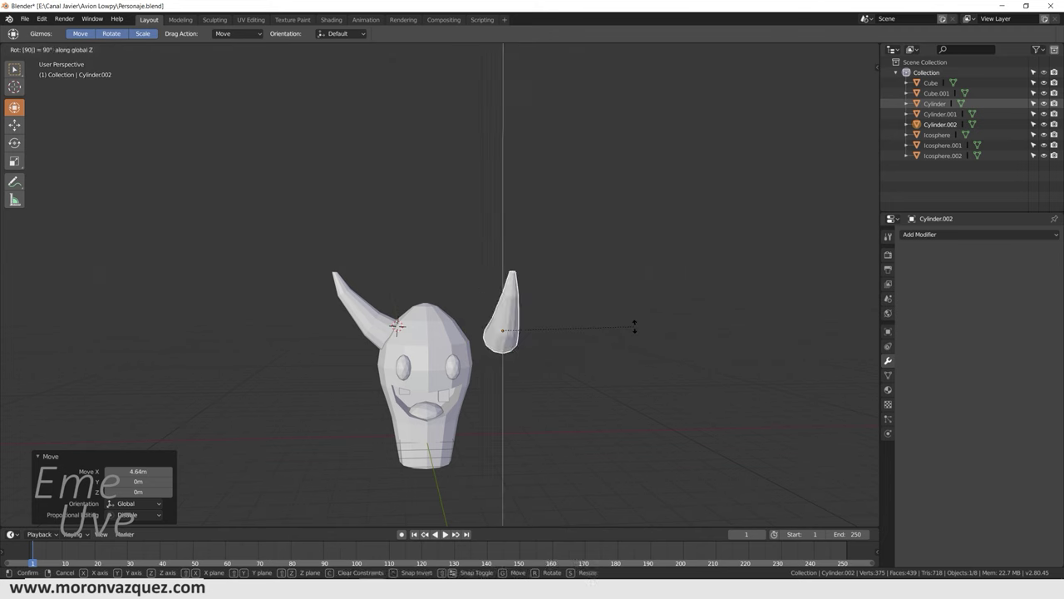
key(Return)
key(ctrl+z)
text(rz)
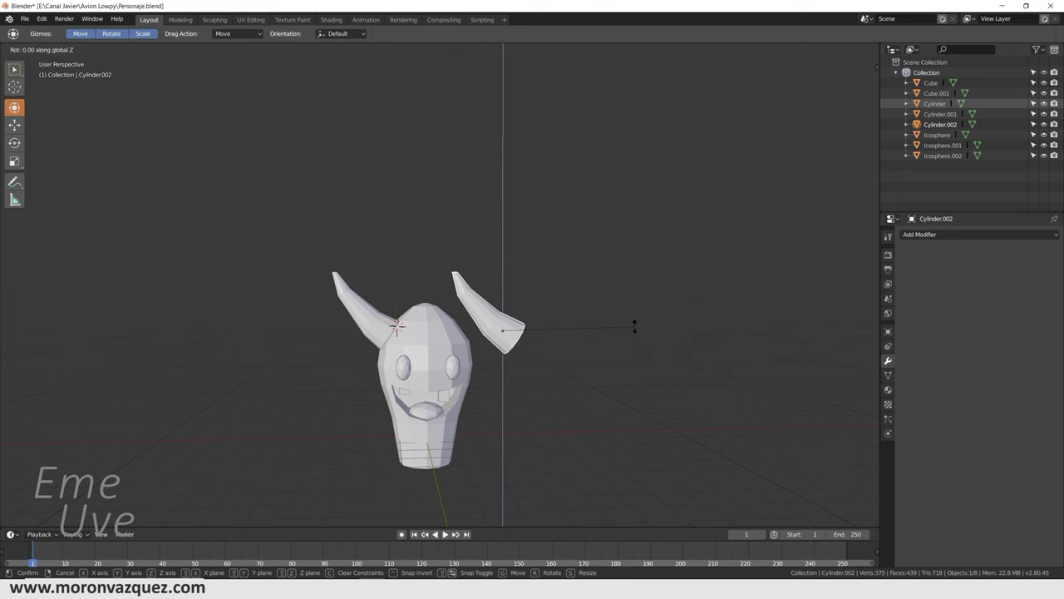
text(80)
key(Return)
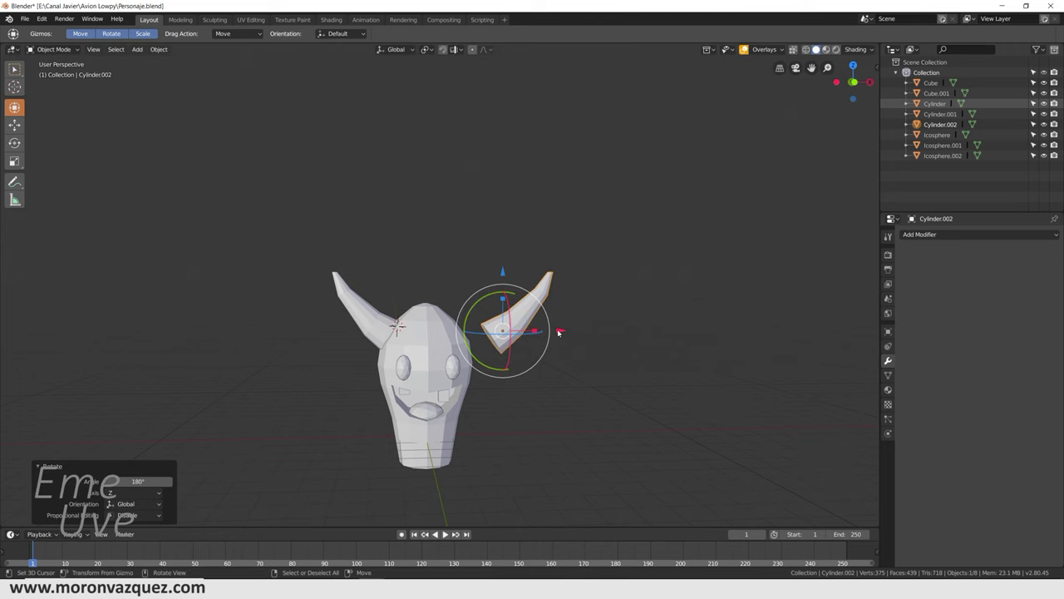
Step: Slide the copied horn onto the head's right side, -1.25 m along X
drag(558, 333, 533, 333)
mouse_move(533, 333)
middle_down()
mouse_move(465, 341)
mouse_move(553, 330)
middle_up()
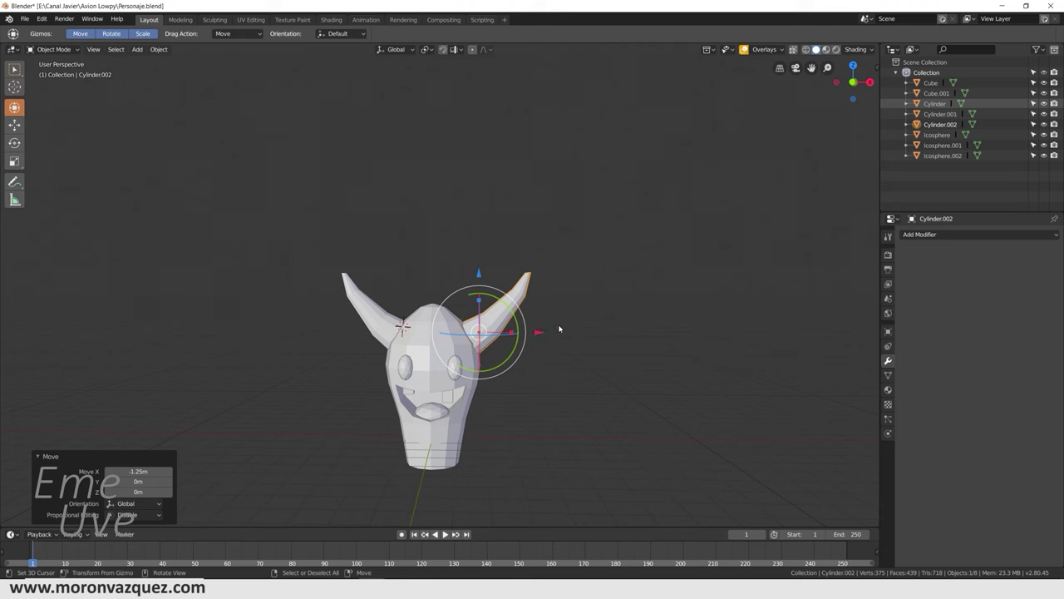
scroll(561, 328, up, 2)
scroll(491, 336, up, 2)
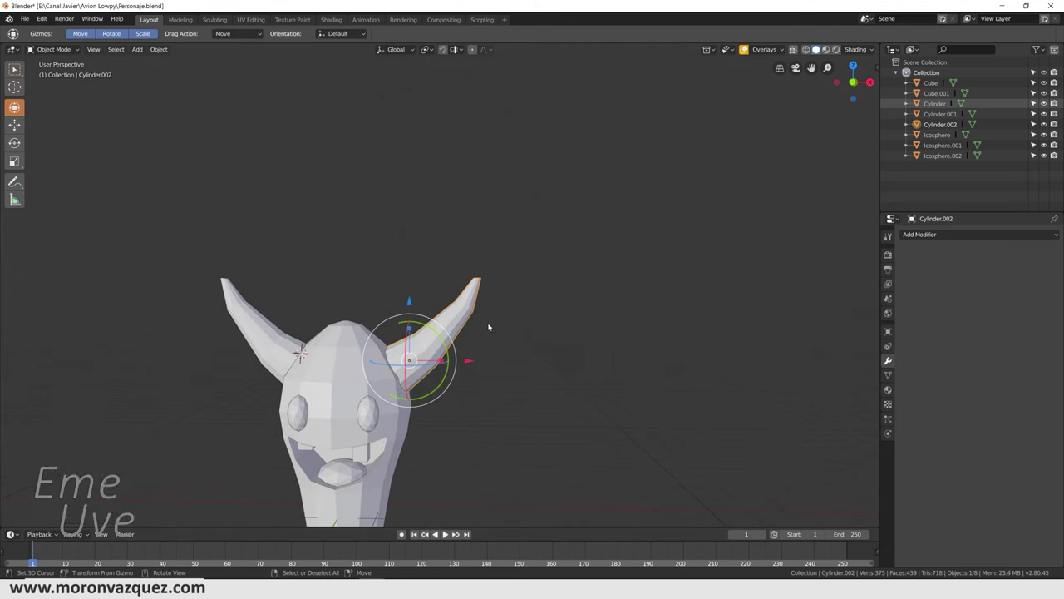
scroll(489, 325, up, 2)
click(53, 52)
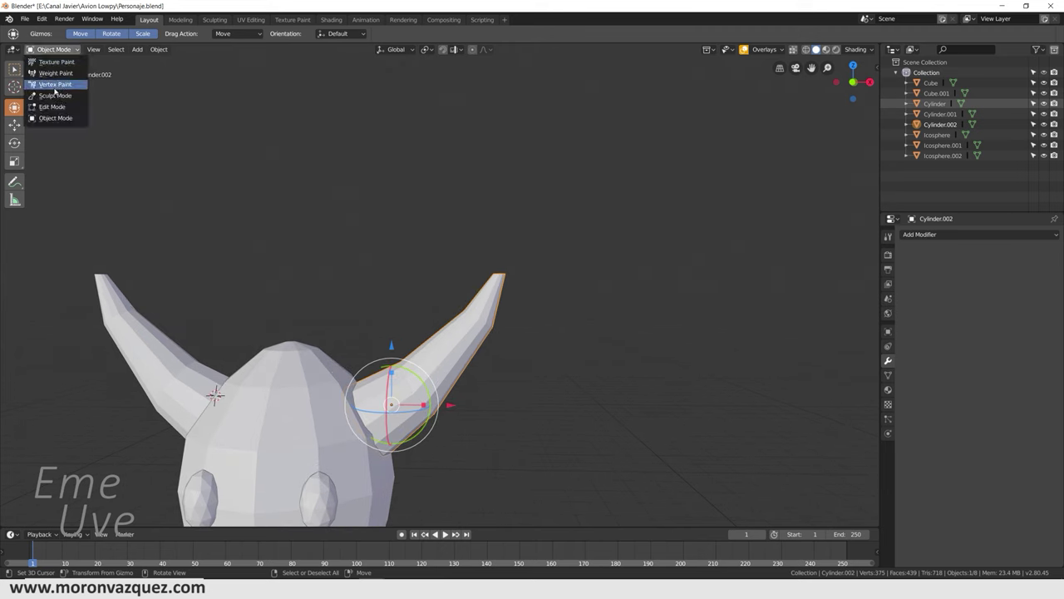
Step: Circle-select the upper half of the right horn in Edit Mode
click(55, 106)
click(451, 344)
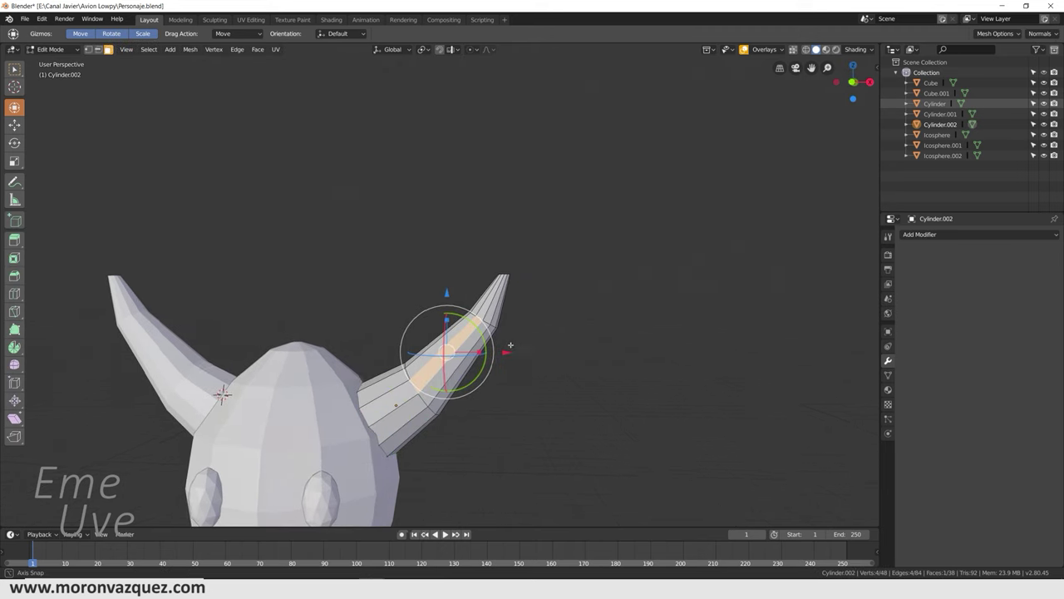
middle_drag(451, 344, 517, 347)
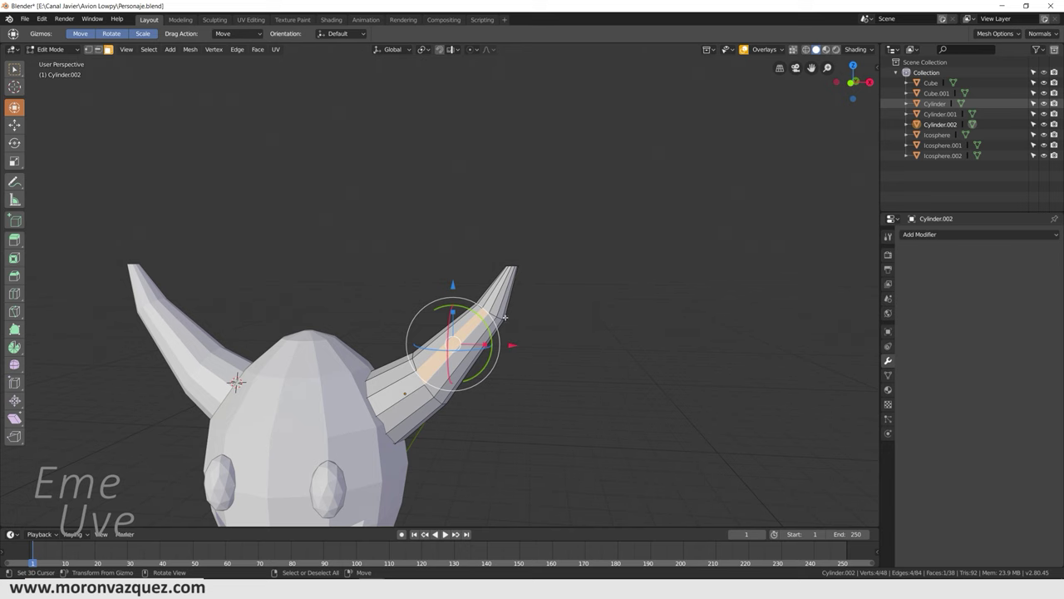
key(c)
drag(333, 265, 504, 292)
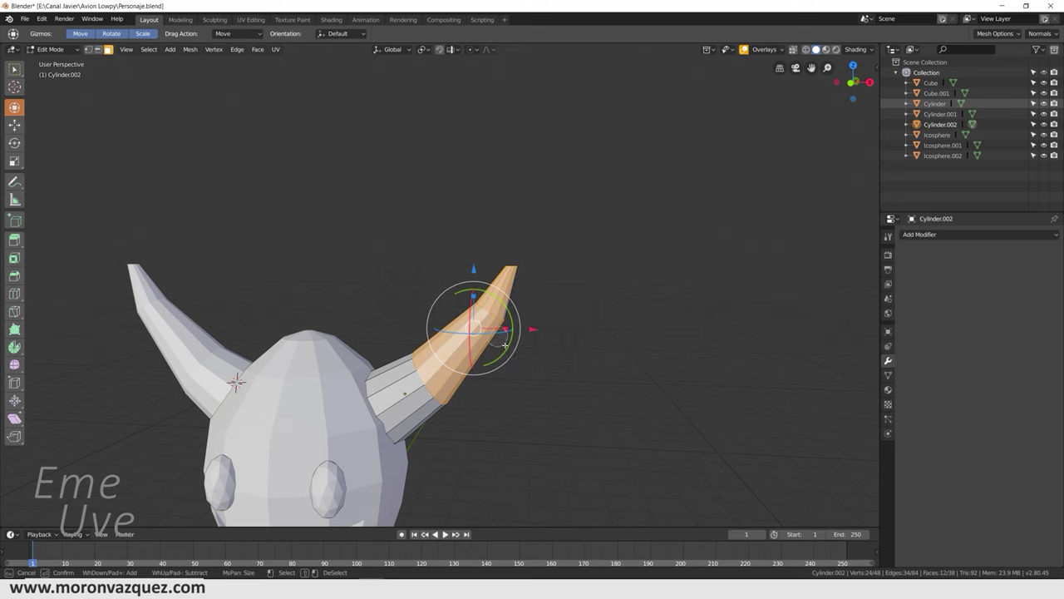
right_click(549, 296)
middle_drag(549, 297, 387, 305)
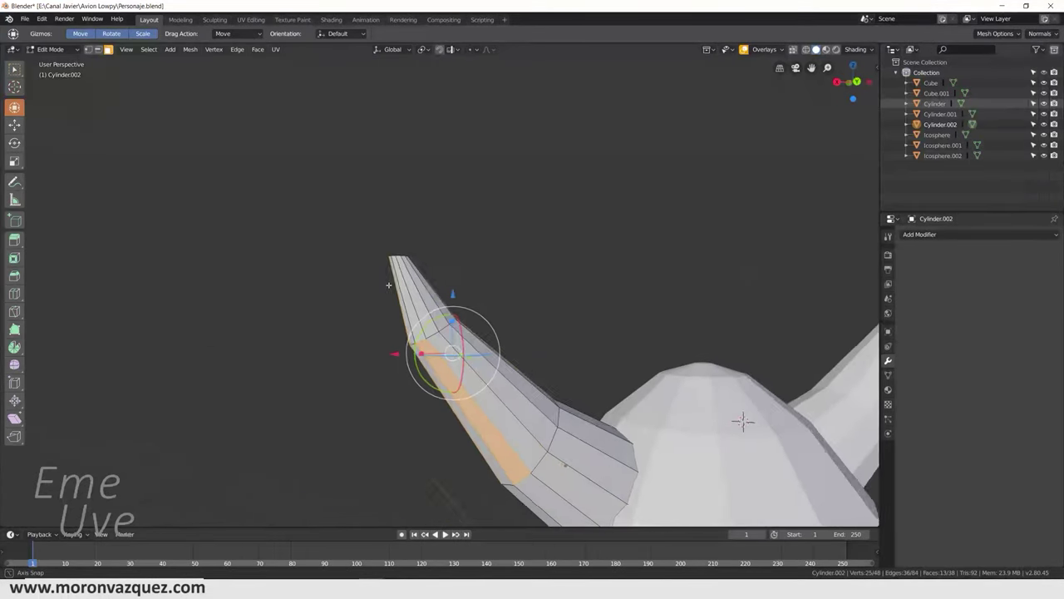
scroll(388, 305, up, 3)
Step: Extend the selection to the horn tip and delete those faces
key(c)
drag(387, 305, 444, 367)
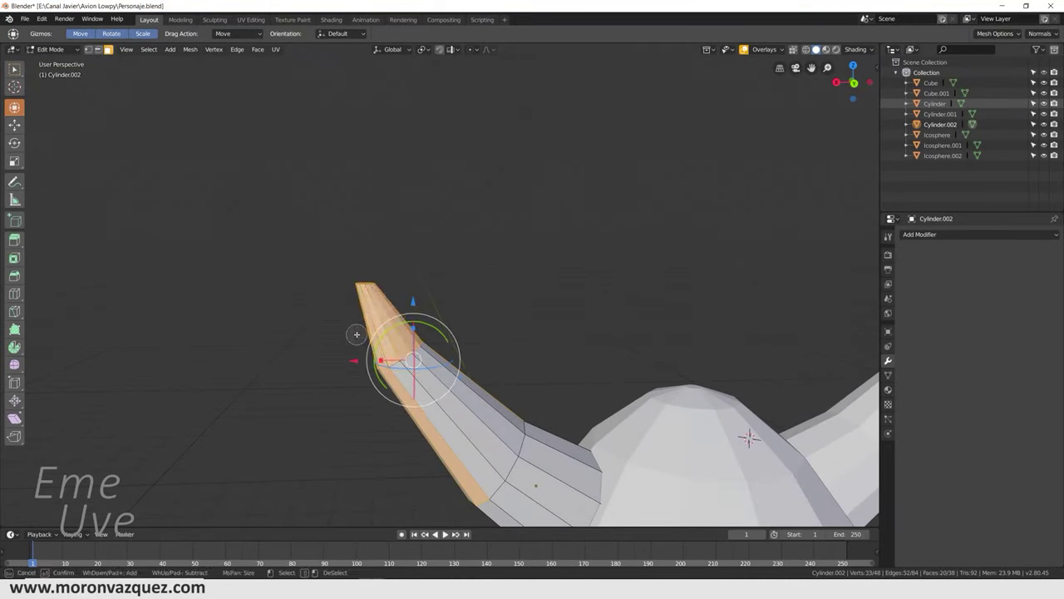
right_click(280, 220)
mouse_move(212, 150)
middle_down()
mouse_move(159, 100)
mouse_move(269, 147)
mouse_move(321, 138)
middle_up()
scroll(159, 100, down, 3)
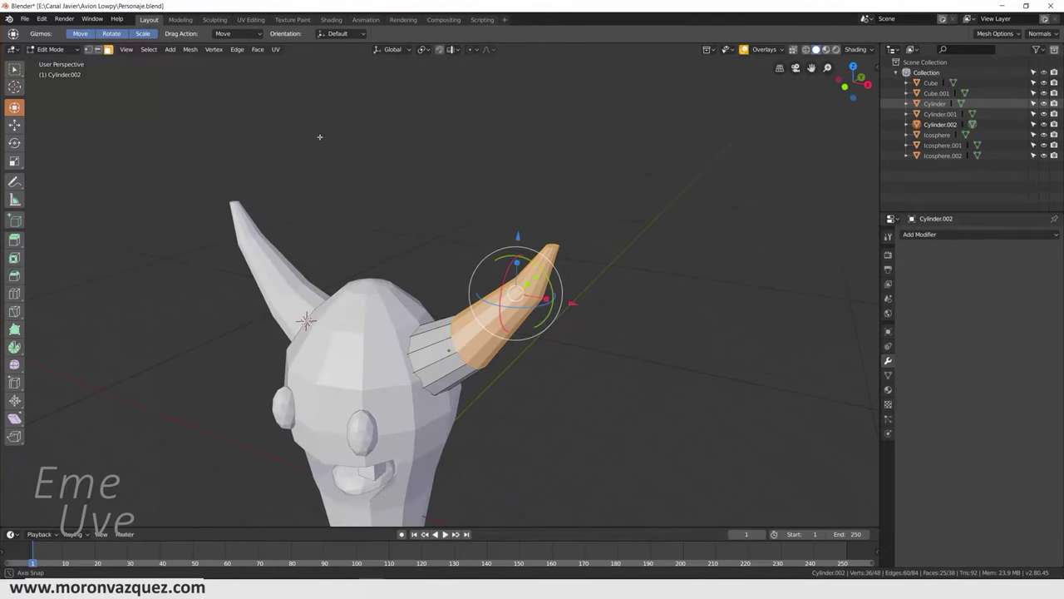
key(x)
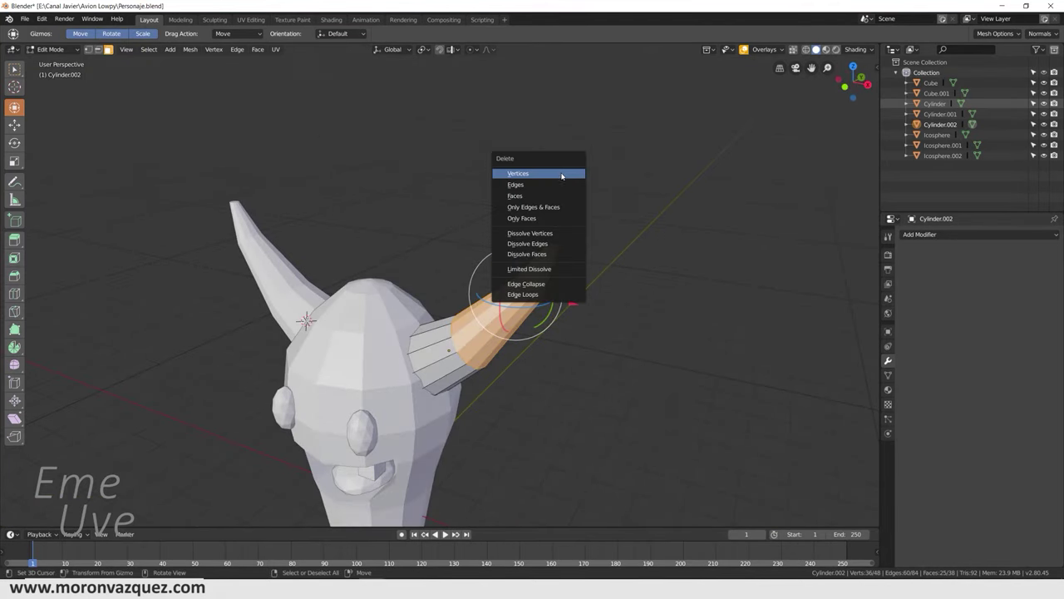
click(542, 197)
mouse_move(552, 213)
middle_down()
mouse_move(547, 256)
mouse_move(478, 256)
middle_up()
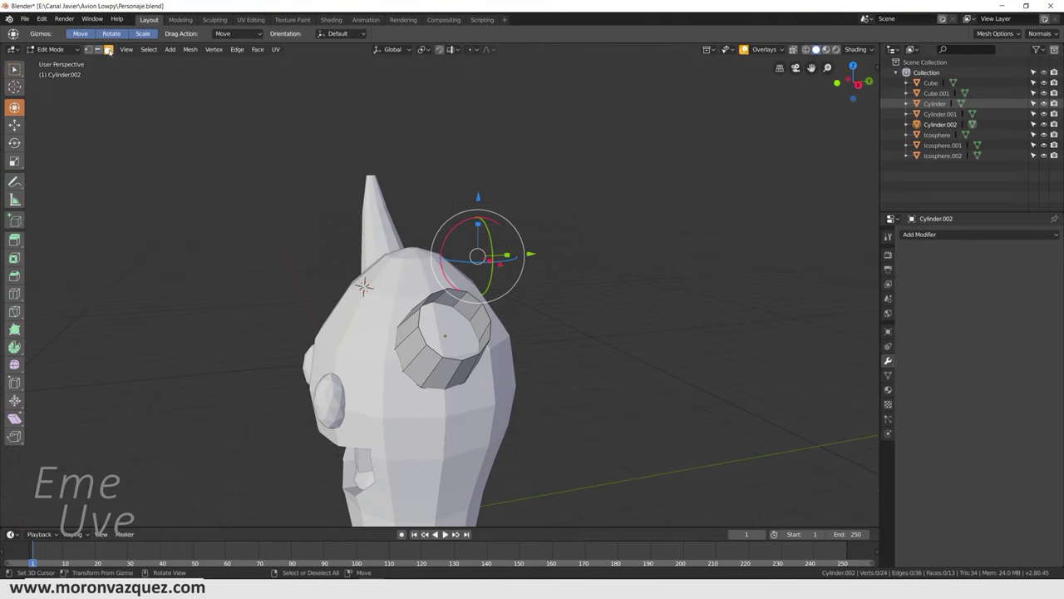
Step: Fill the open rim edge loop with a face and check it in local view
click(98, 51)
click(421, 318)
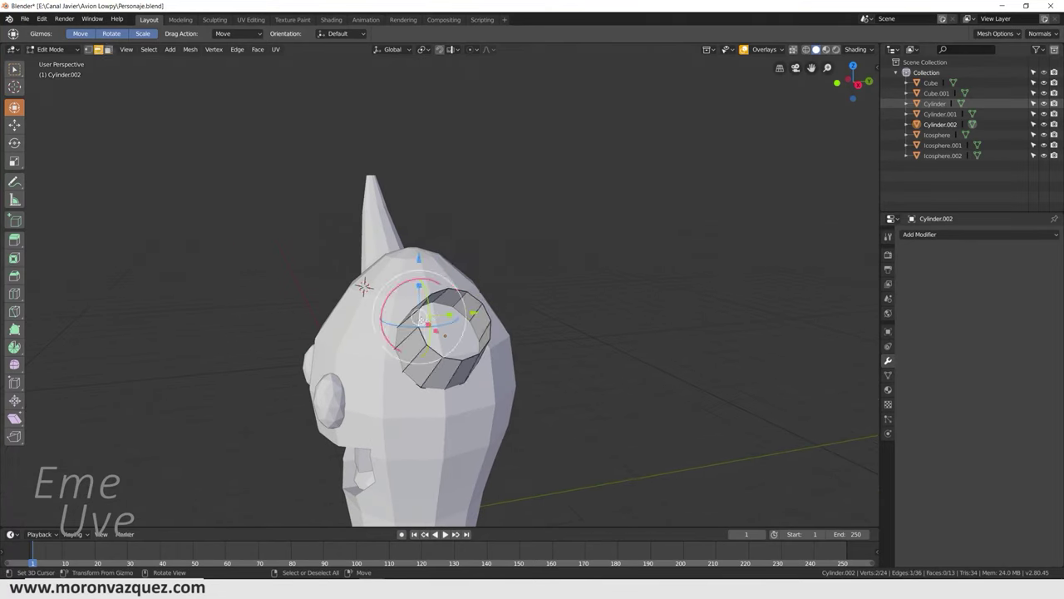
alt+click(422, 317)
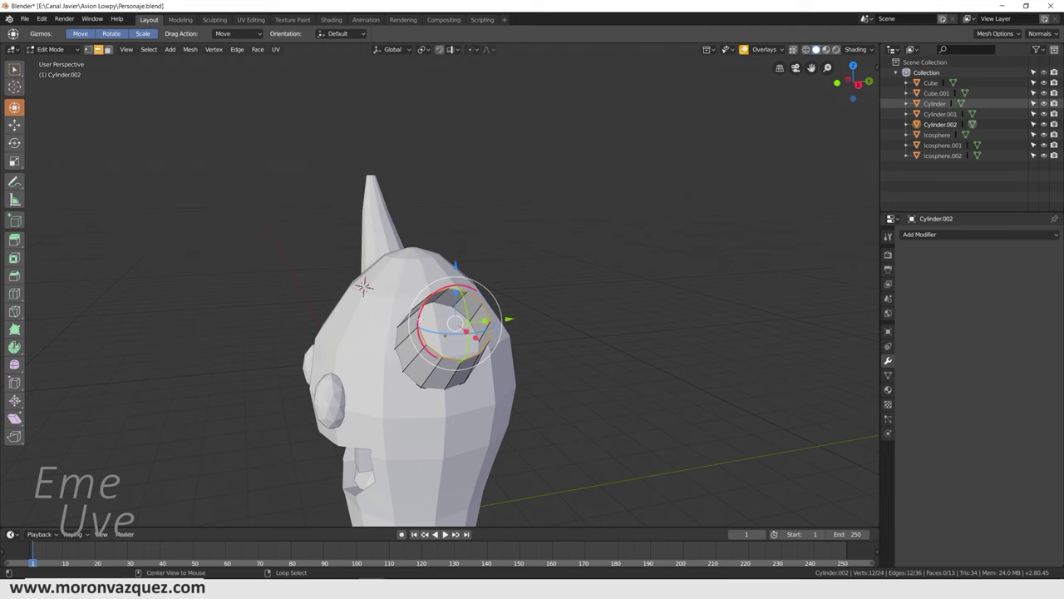
key(f)
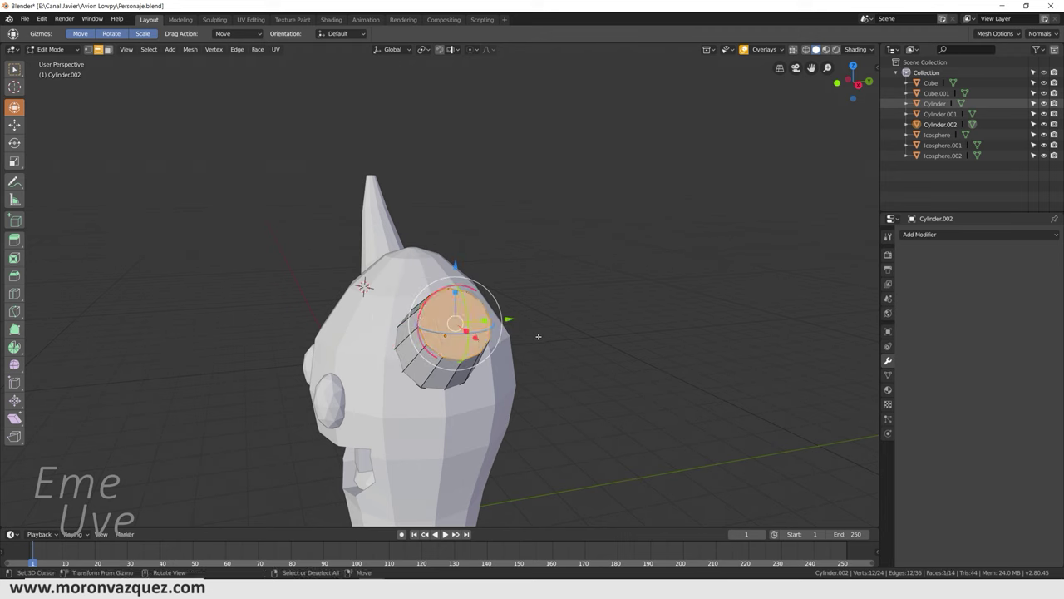
key(KP_Divide)
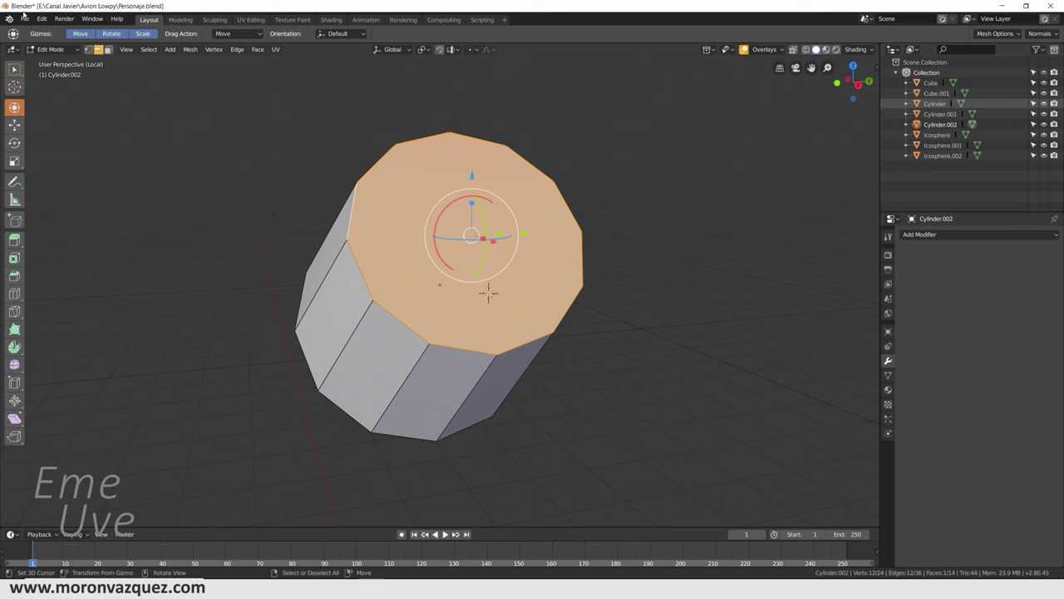
key(KP_Divide)
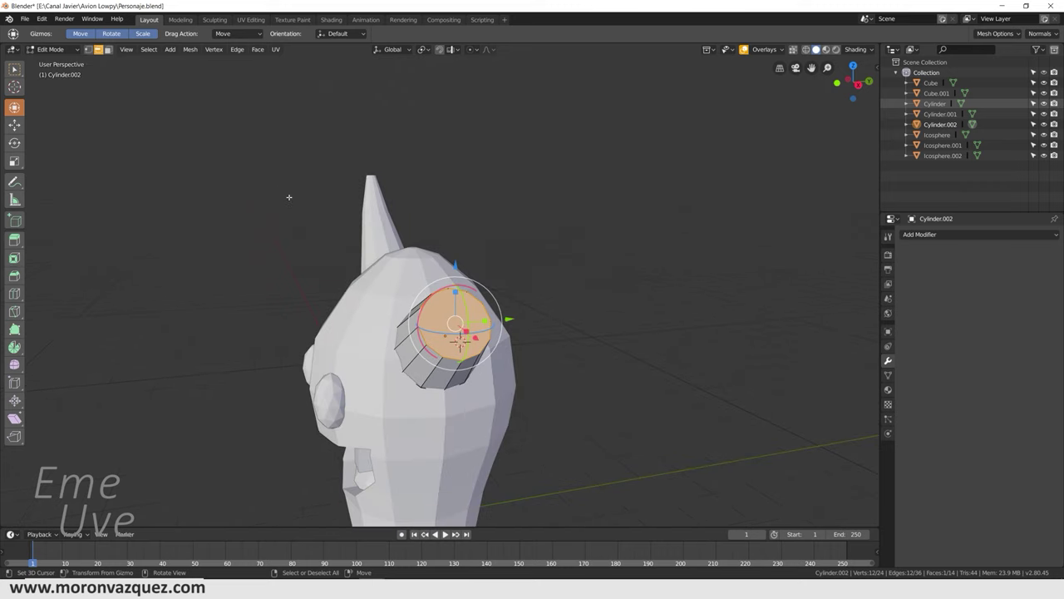
Step: Save the project from the File menu
middle_drag(288, 197, 447, 286)
click(25, 19)
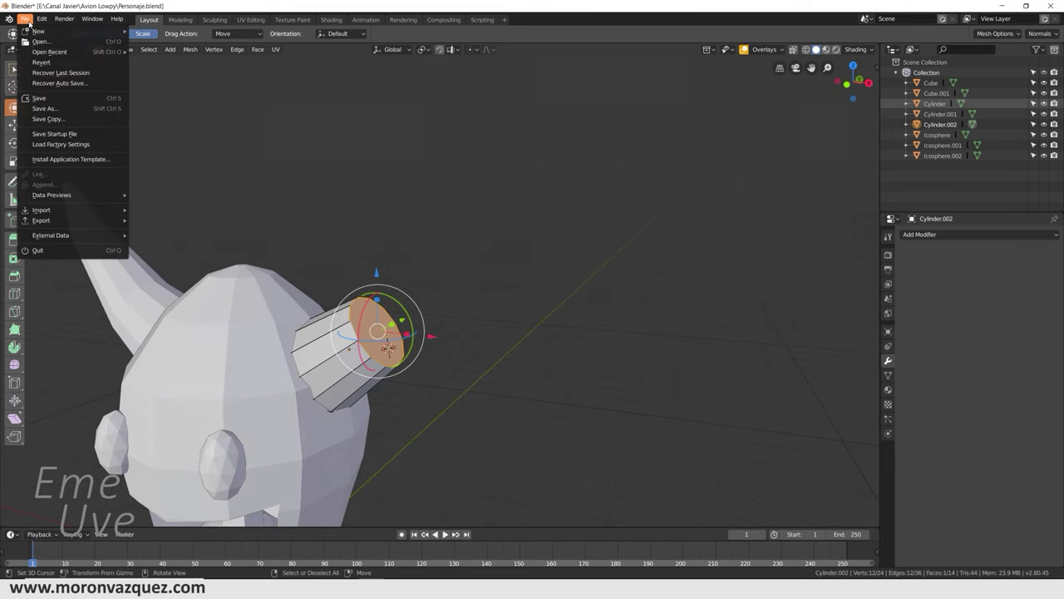
click(60, 100)
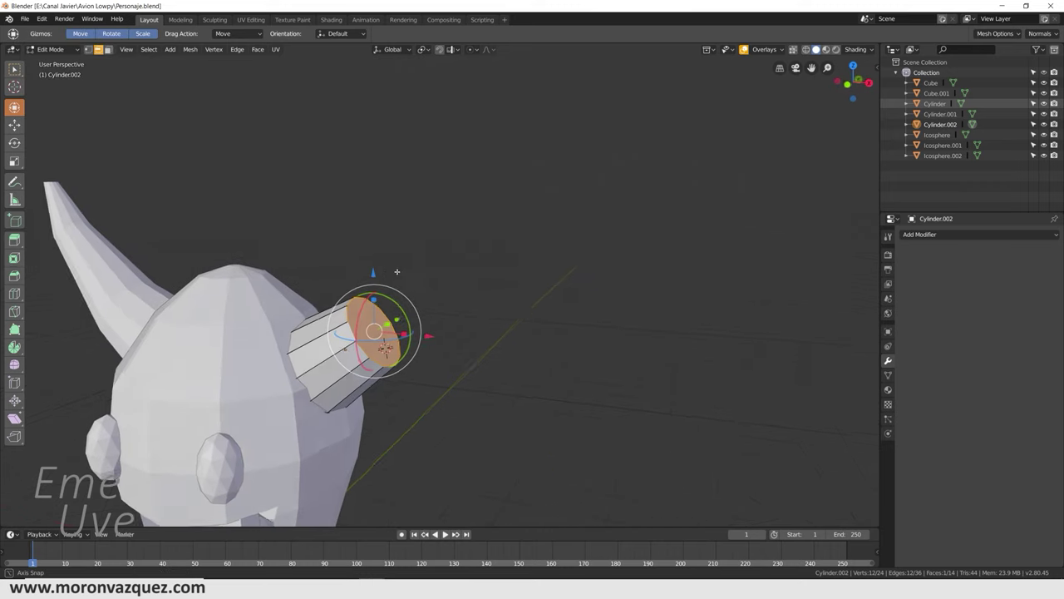
Step: Switch the head from mesh editing back to Object Mode
middle_drag(70, 100, 35, 37)
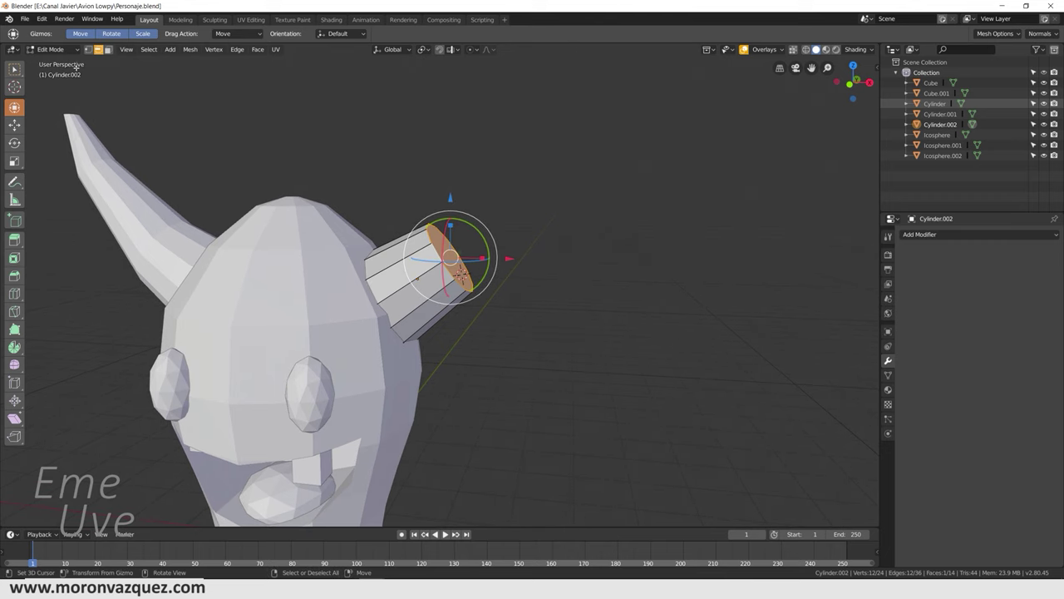
click(55, 50)
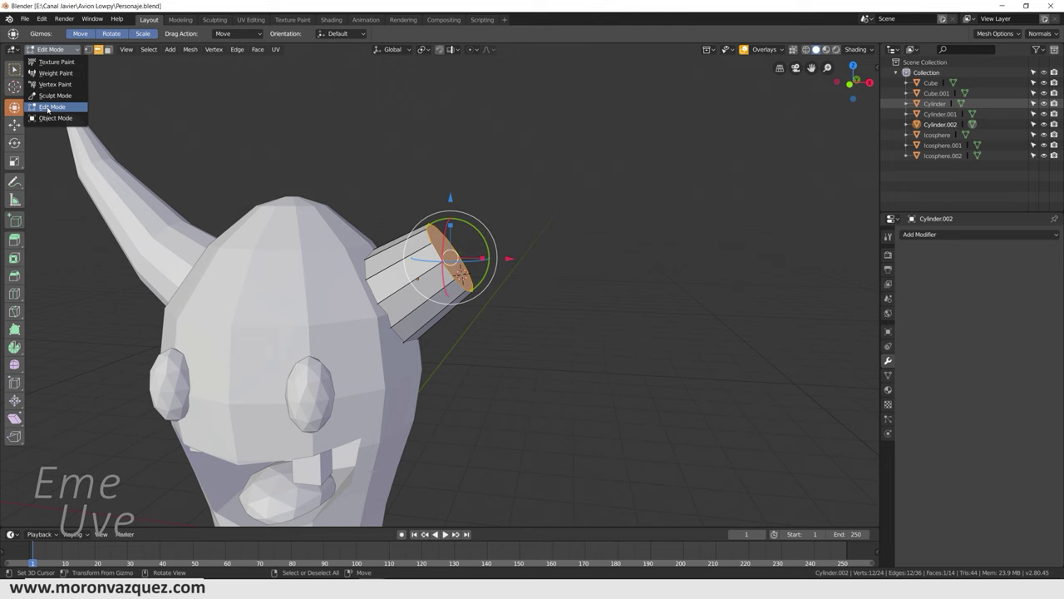
click(48, 108)
click(44, 50)
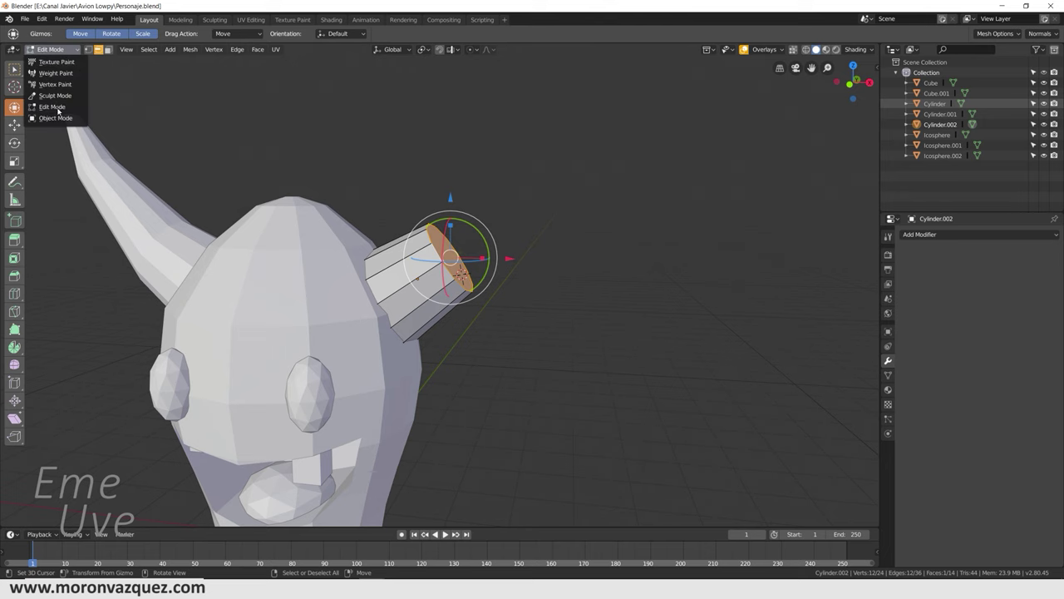
click(50, 112)
Step: Select the left horn, then the small rounded piece by the mouth
middle_drag(256, 191, 310, 213)
scroll(310, 225, down, 2)
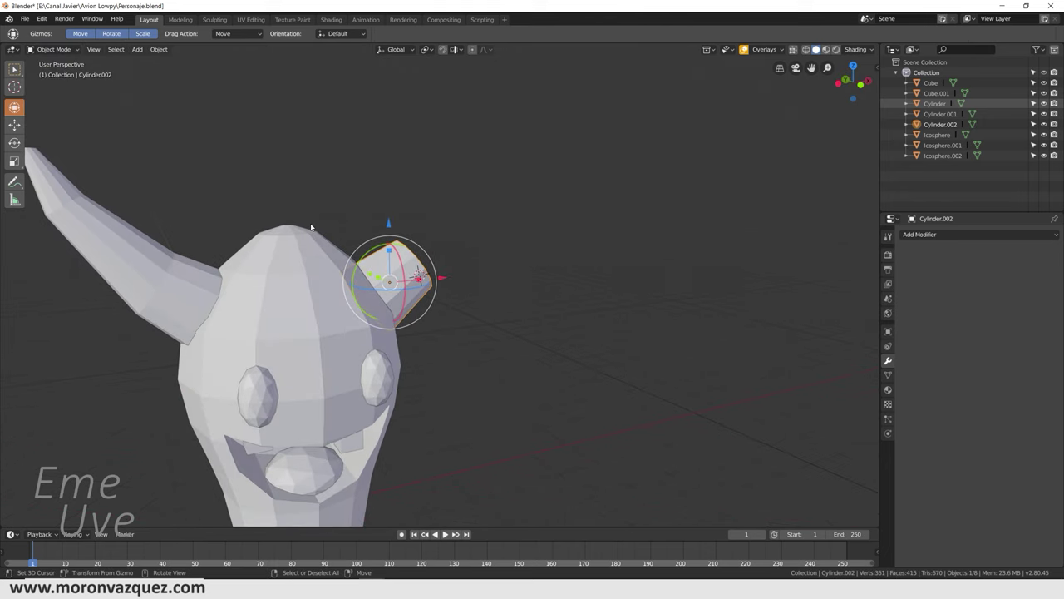
scroll(309, 231, down, 4)
middle_drag(333, 250, 339, 253)
click(301, 256)
mouse_move(324, 266)
middle_down()
mouse_move(474, 300)
mouse_move(487, 288)
middle_up()
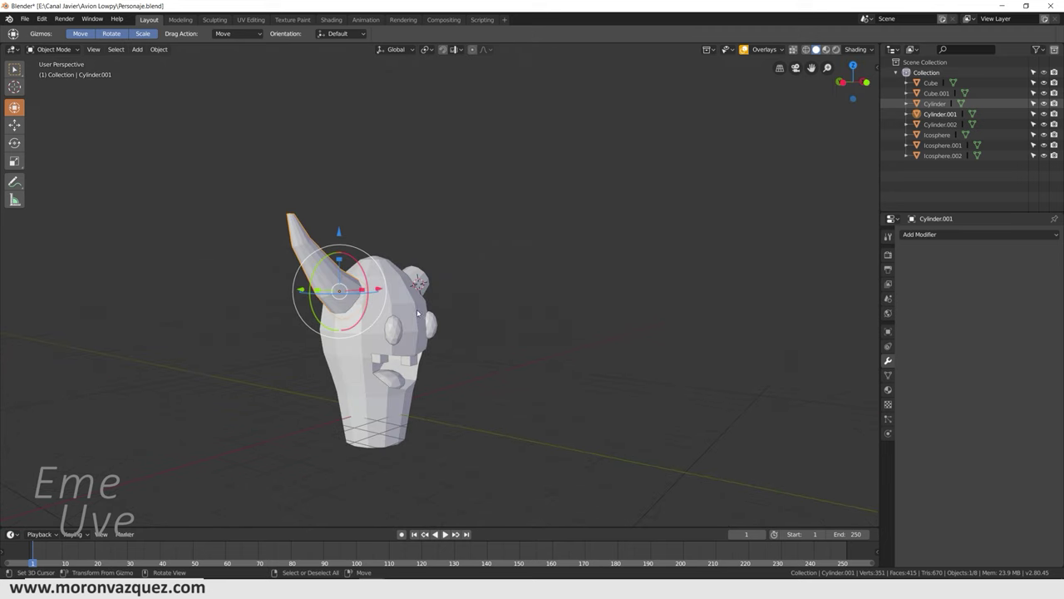
click(394, 381)
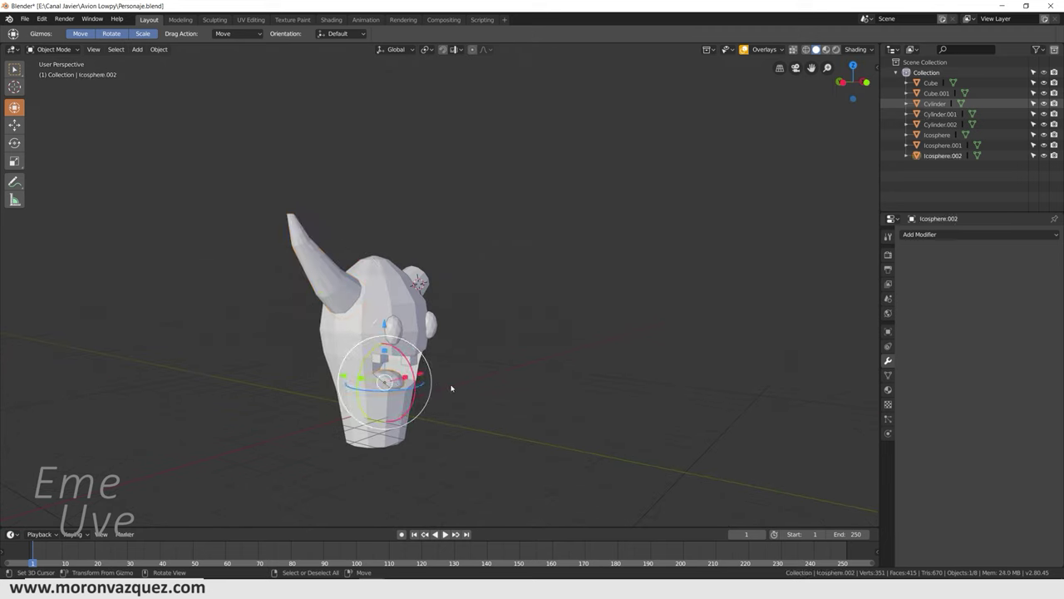
Step: Duplicate the rounded mouth piece and lower the copy along Z
key(shift)
key(shift+d)
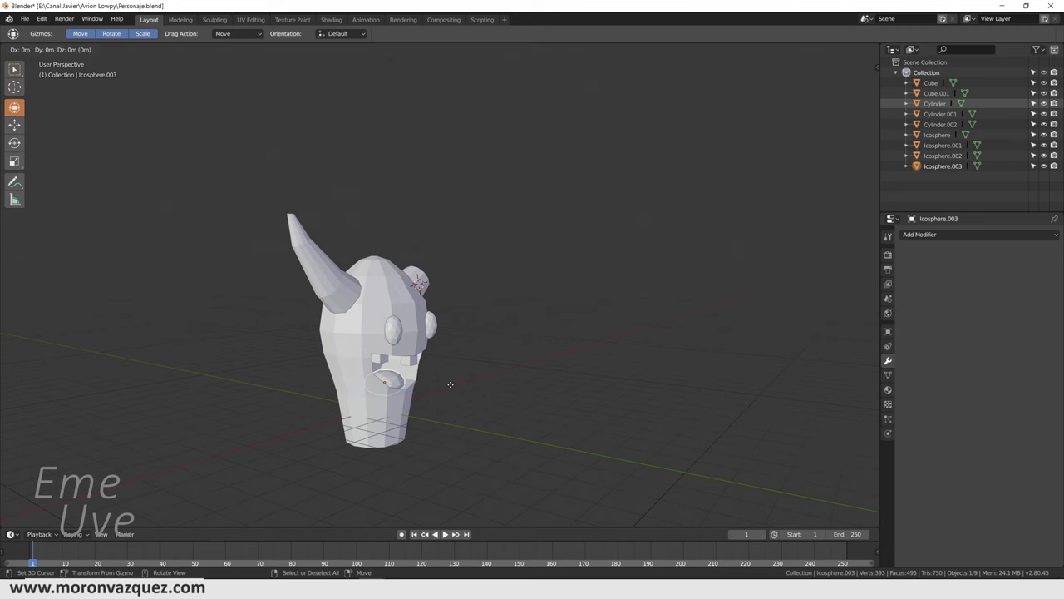
right_click(450, 384)
drag(353, 379, 407, 416)
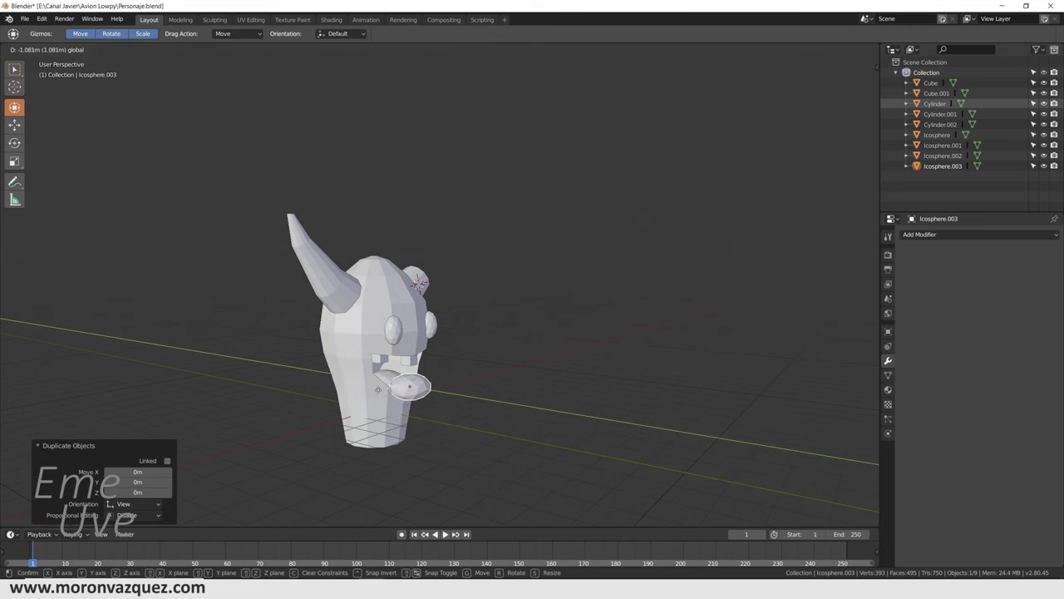
key(g)
key(z)
click(477, 394)
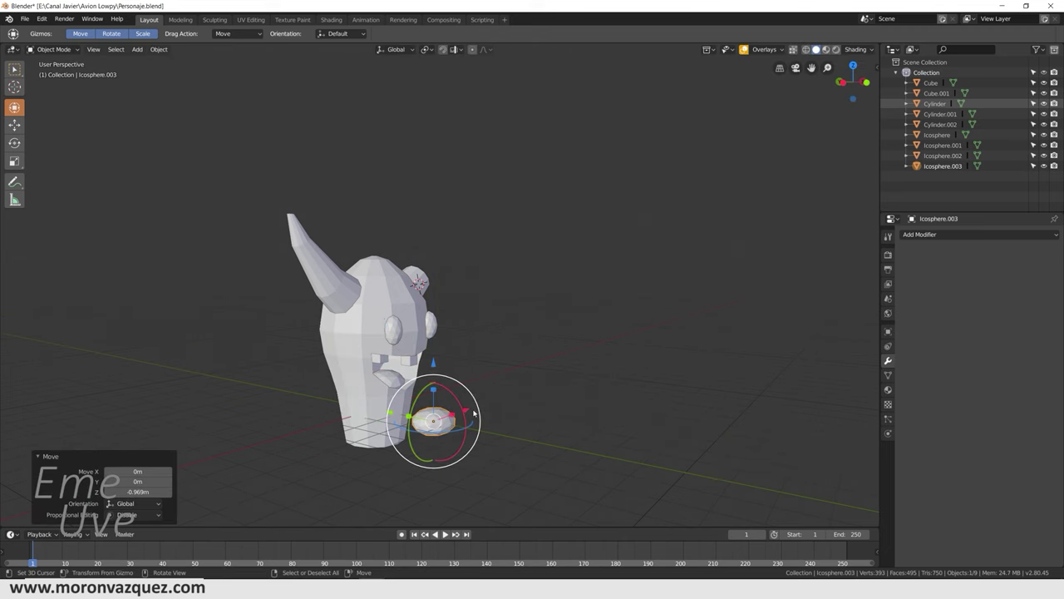
Step: Shift the copy along X, then 1.49 m along Y
middle_drag(476, 393, 449, 407)
key(g)
key(x)
click(454, 414)
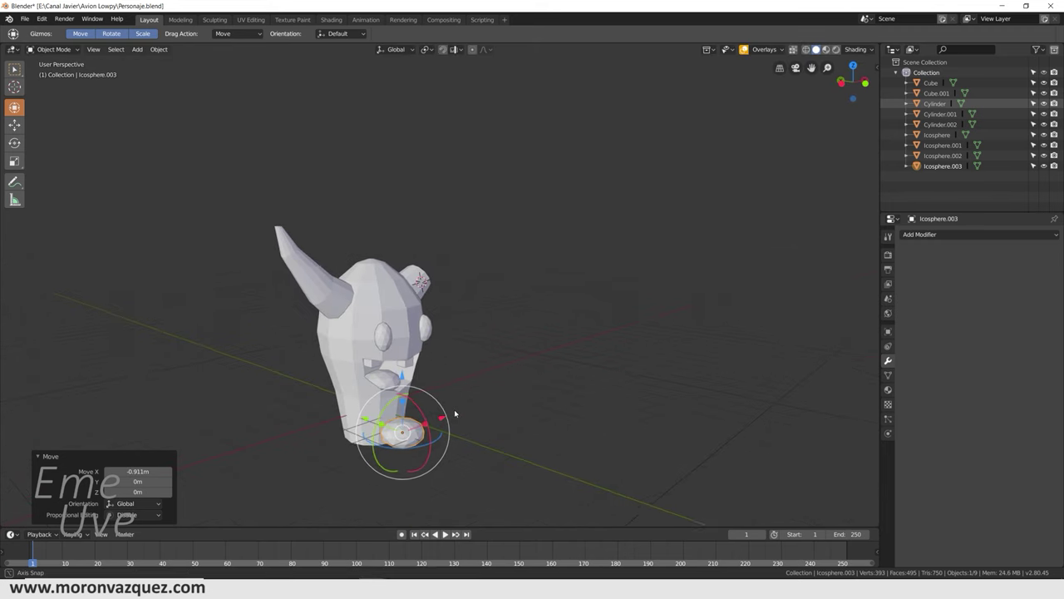
key(g)
key(y)
click(379, 413)
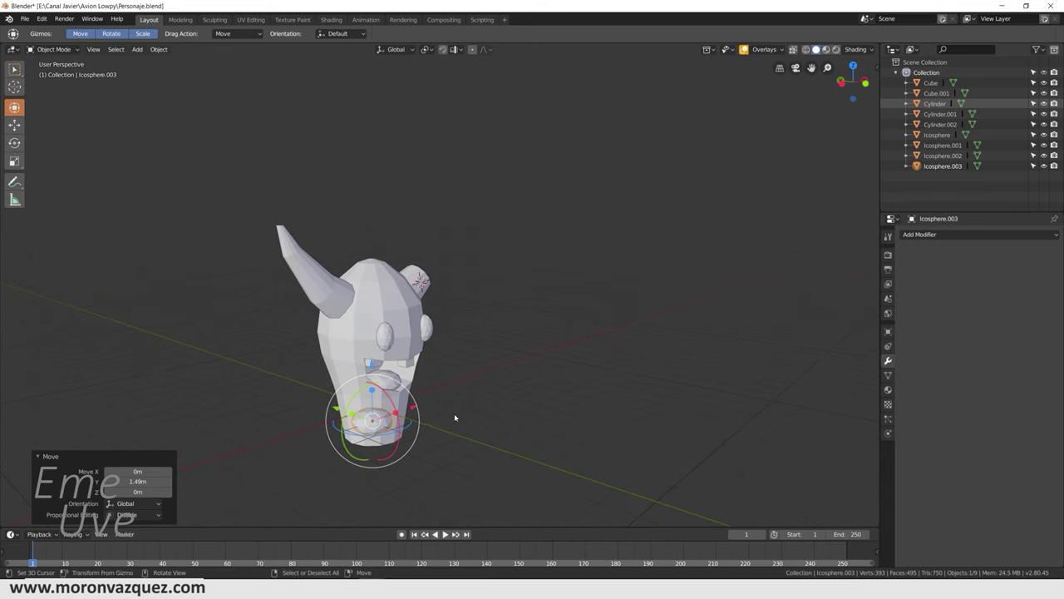
Step: In front view, duplicate the lowered piece and move the new copy 1.88 m along X
key(KP_1)
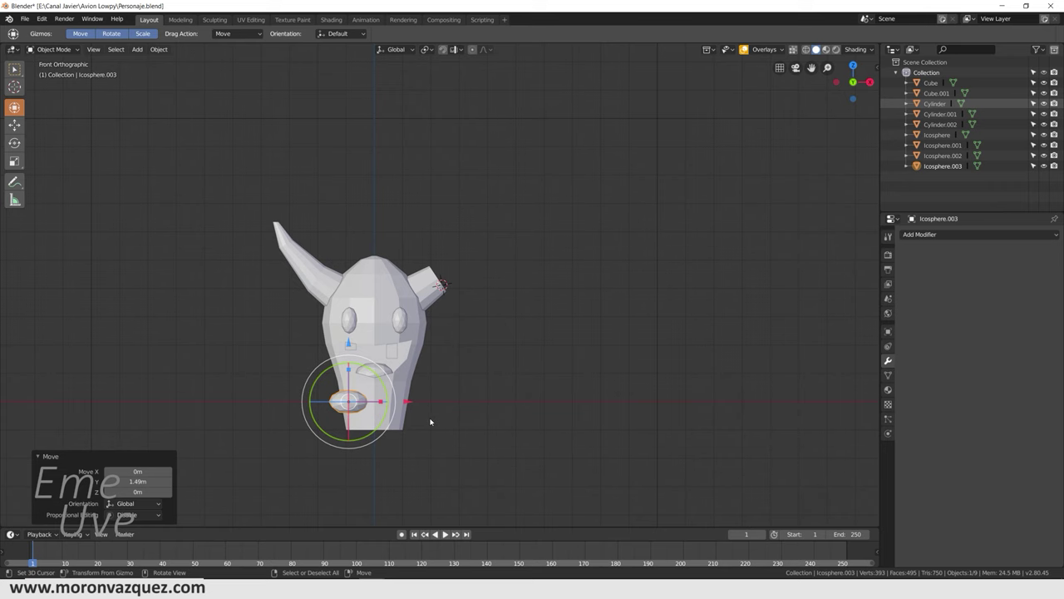
key(shift+d)
right_click(428, 419)
key(g)
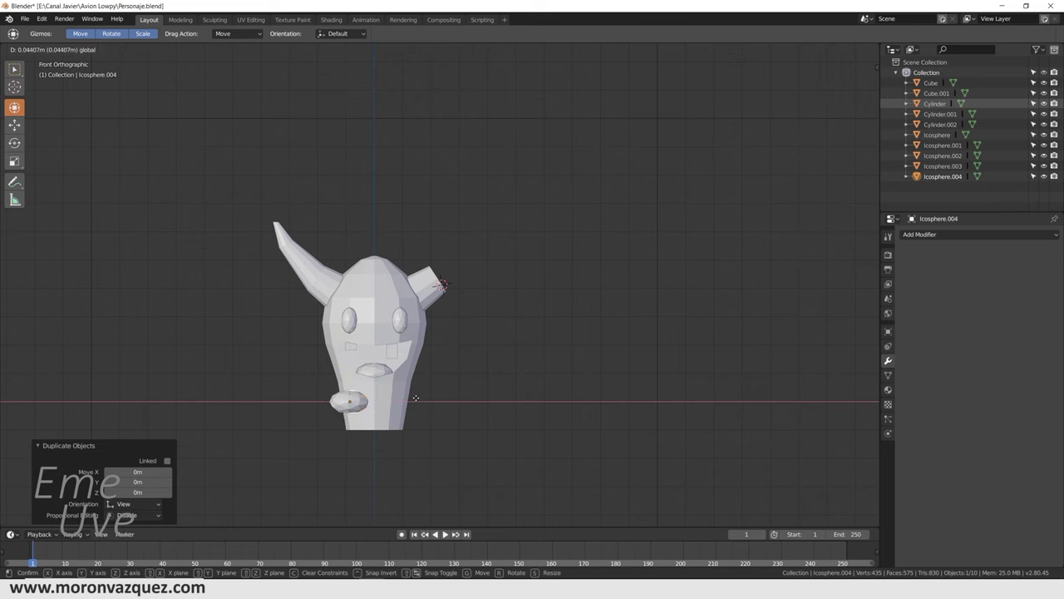
click(462, 398)
middle_drag(462, 397, 540, 416)
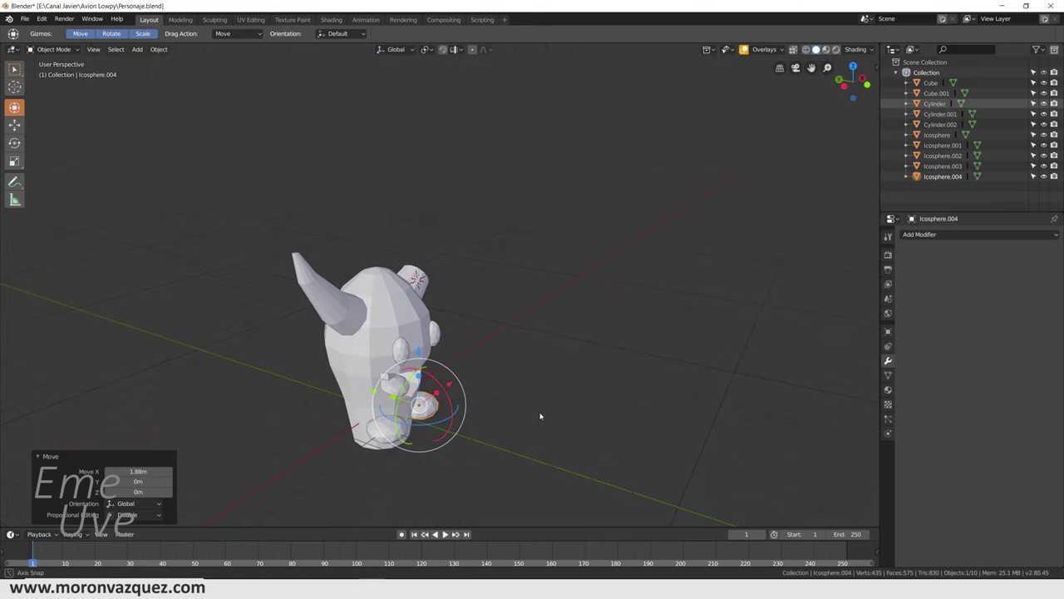
Step: Save Personaje.blend and select all of the character's objects
click(20, 18)
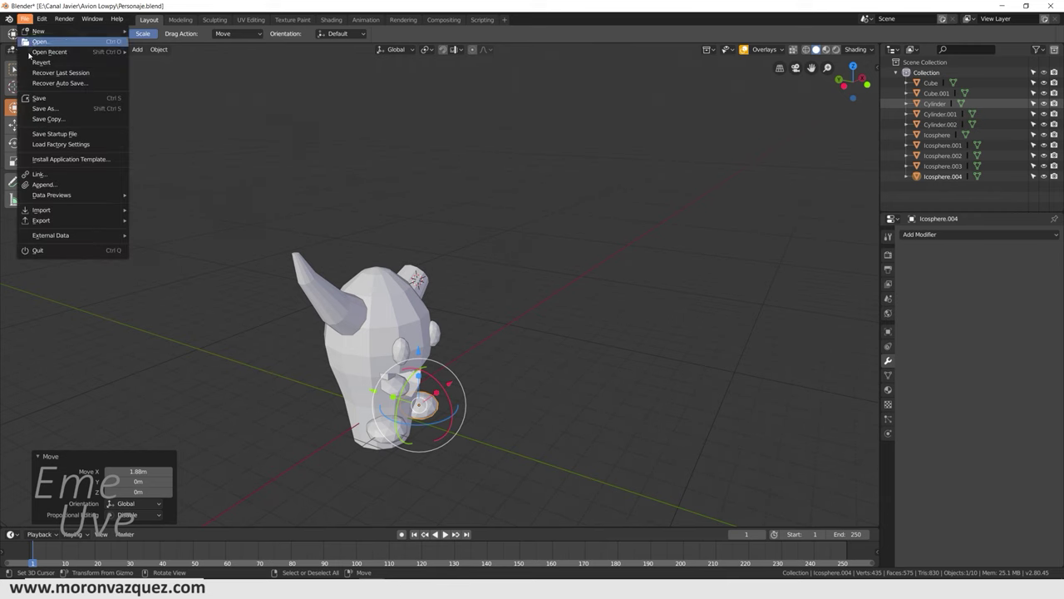
click(37, 100)
middle_drag(464, 242, 474, 243)
key(a)
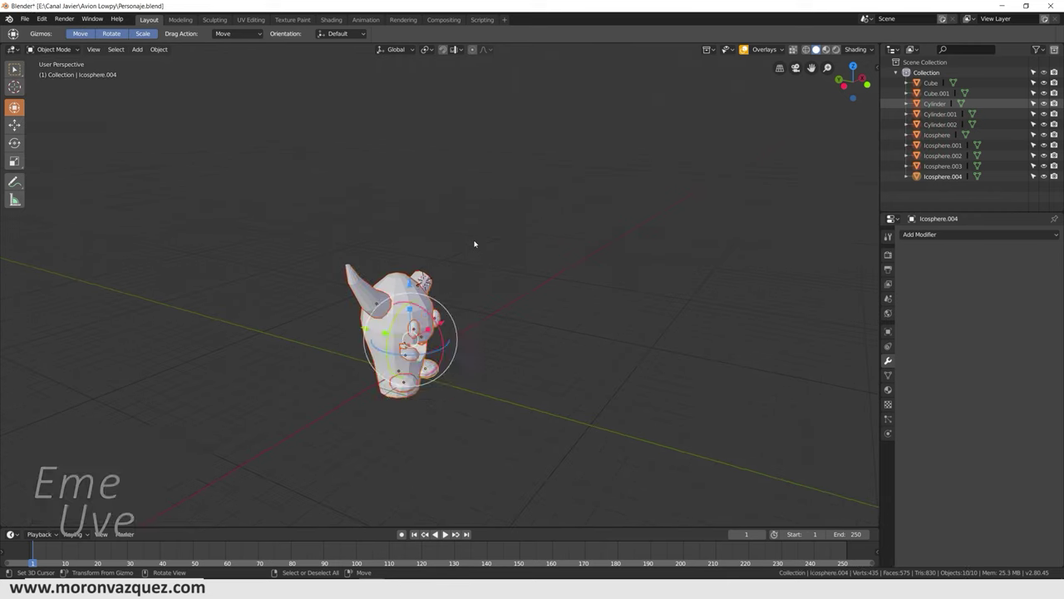
Step: Copy the character, paste it into Avión.blend, then undo that paste
key(ctrl+c)
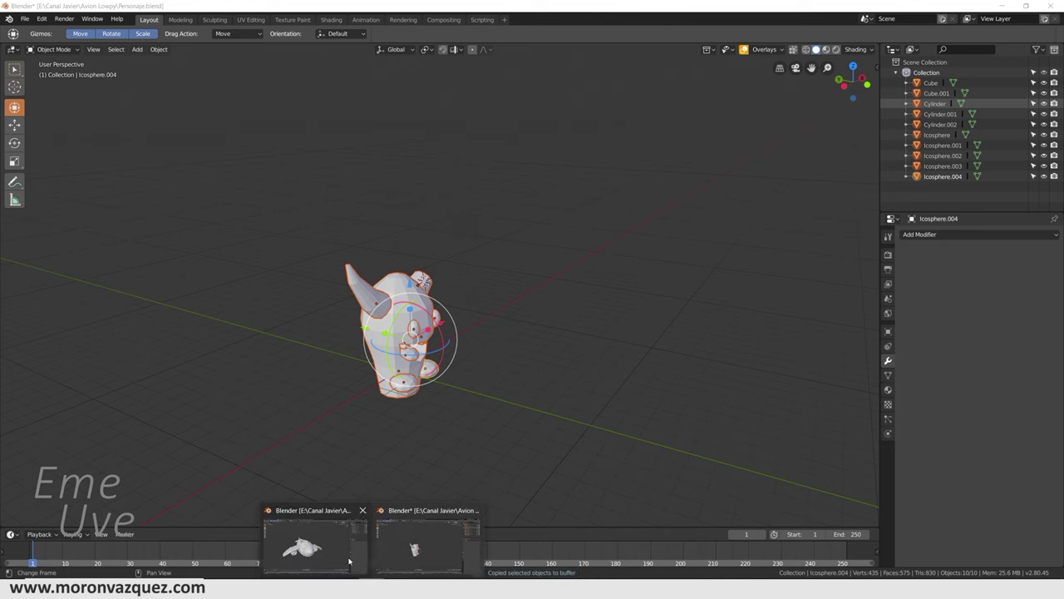
click(350, 553)
middle_drag(359, 433, 626, 294)
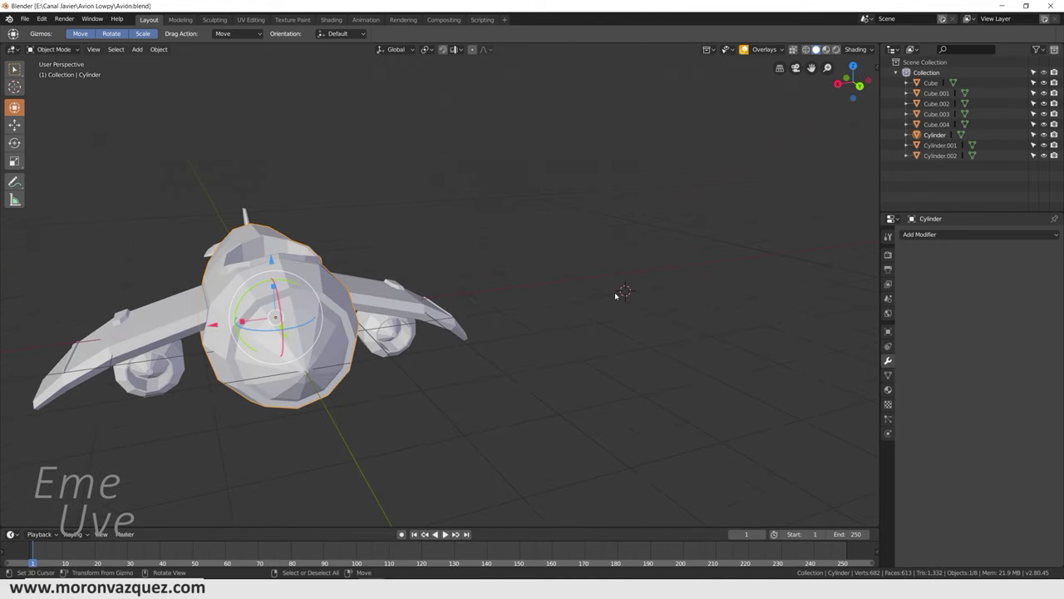
key(ctrl+v)
mouse_move(480, 290)
middle_down()
mouse_move(464, 252)
mouse_move(589, 262)
middle_up()
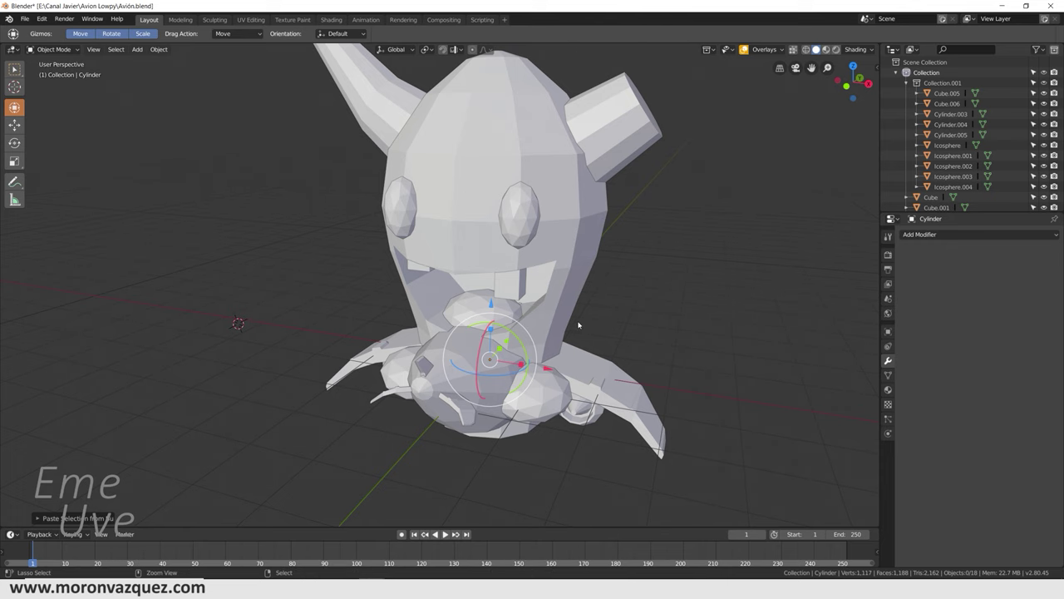
key(ctrl+z)
mouse_move(587, 330)
middle_down()
mouse_move(548, 344)
mouse_move(432, 323)
mouse_move(442, 321)
middle_up()
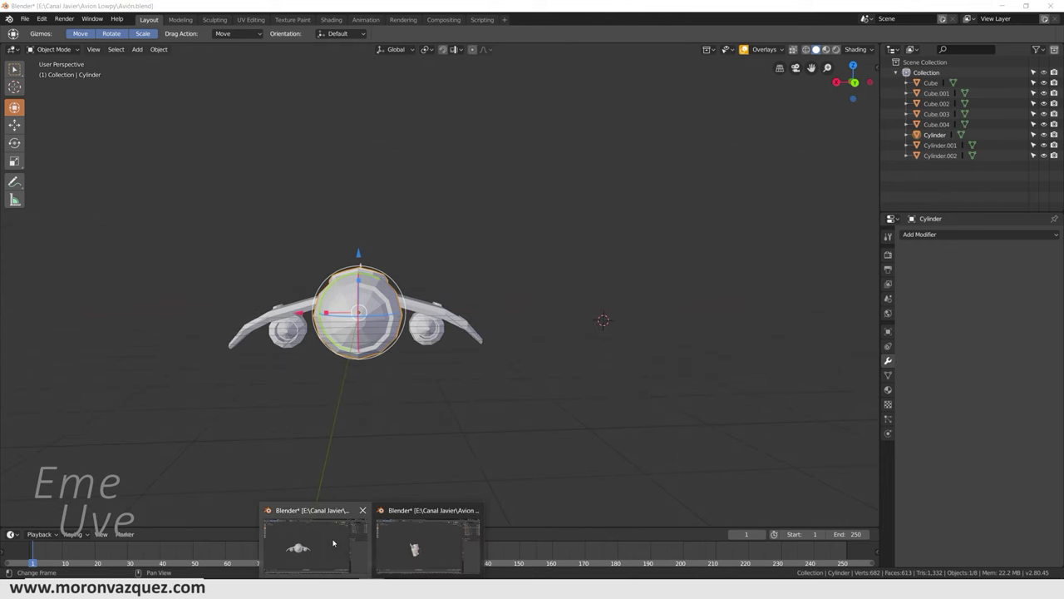
Step: Slide the character 14.2 m along X in Personaje.blend and paste it into Avión.blend again
click(390, 553)
drag(449, 319, 694, 287)
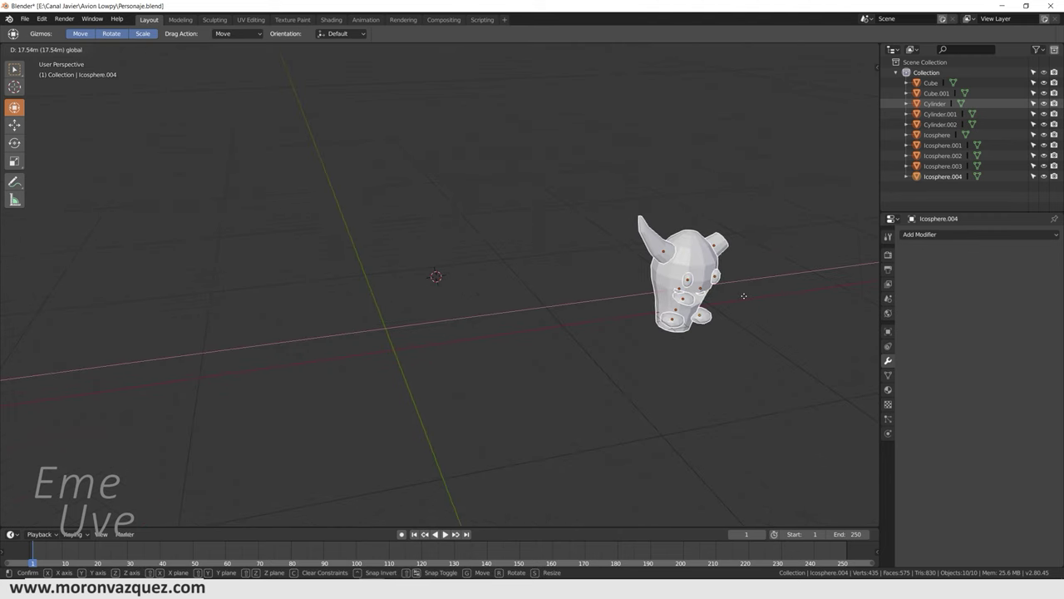
middle_drag(741, 330, 657, 340)
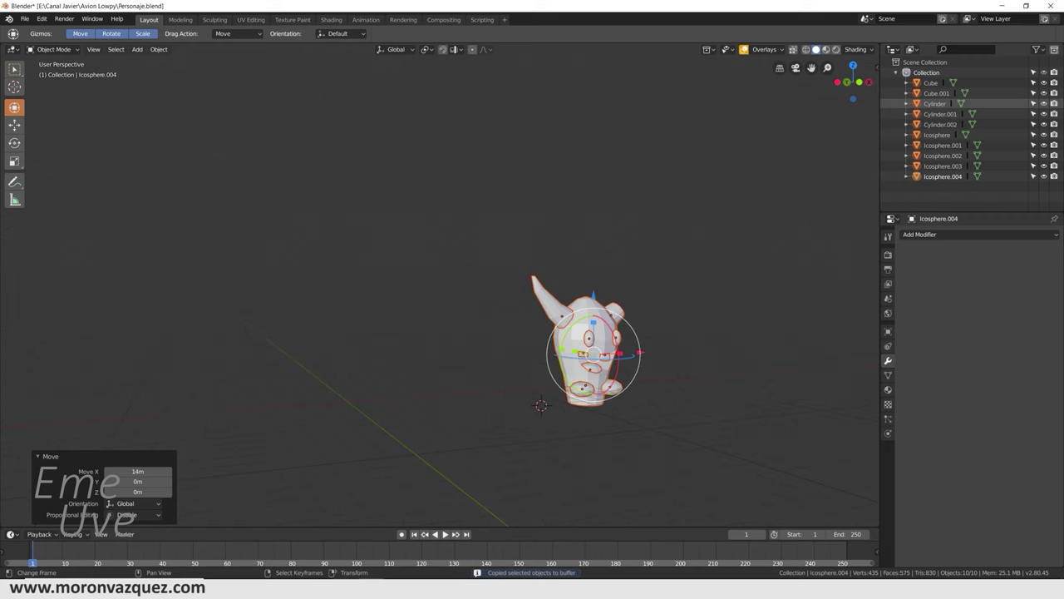
click(316, 545)
key(ctrl+v)
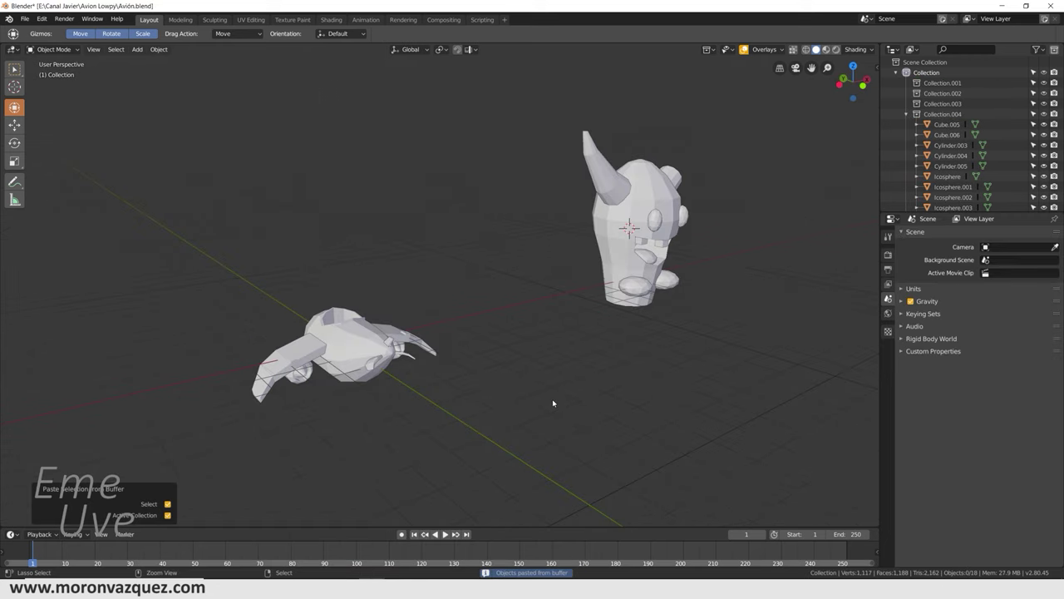
middle_drag(553, 403, 587, 315)
mouse_move(494, 313)
middle_down()
mouse_move(451, 347)
mouse_move(483, 335)
mouse_move(493, 373)
middle_up()
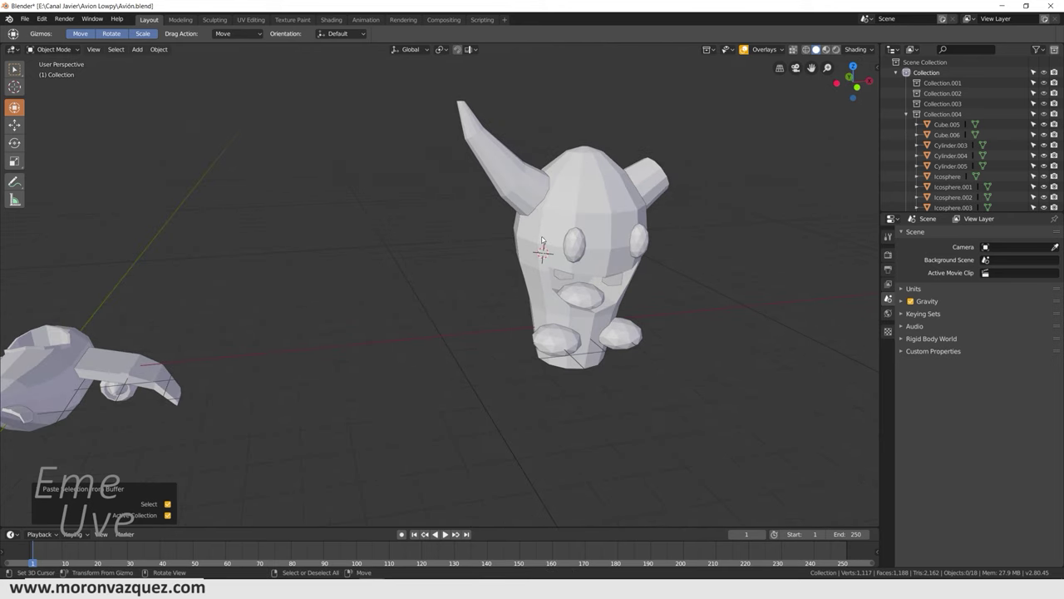
Step: Box-select all head pieces and rotate them 180° around Z
key(b)
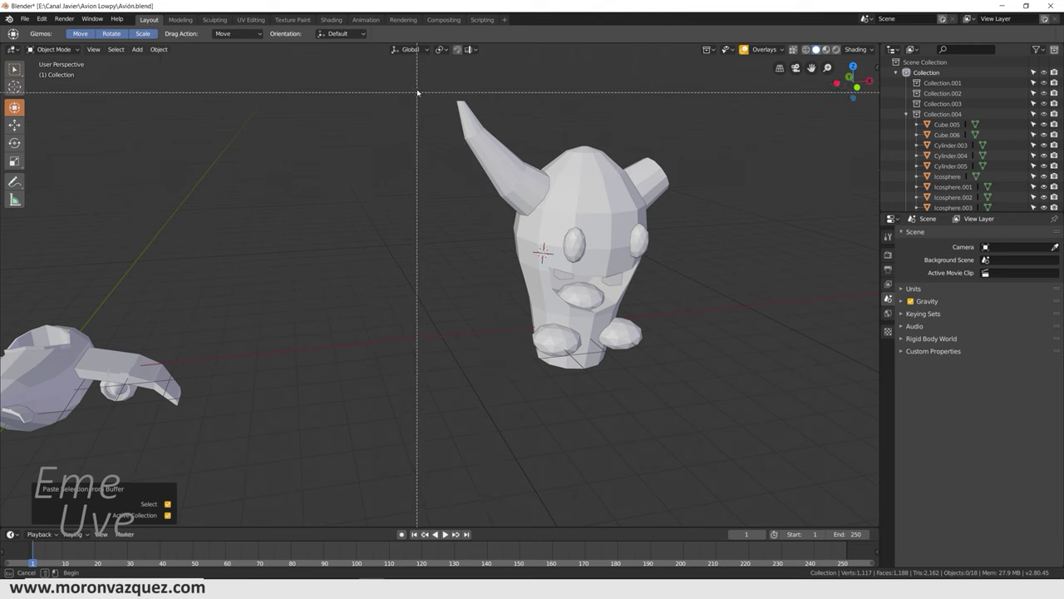
mouse_move(415, 81)
mouse_down()
mouse_move(661, 369)
mouse_move(760, 416)
mouse_up()
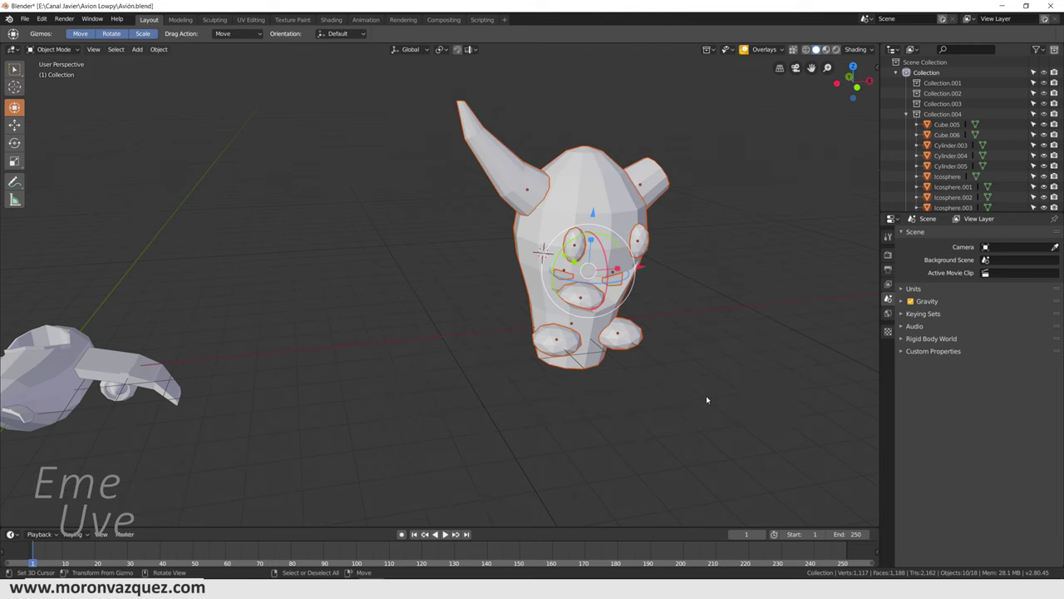
key(r)
text(z)
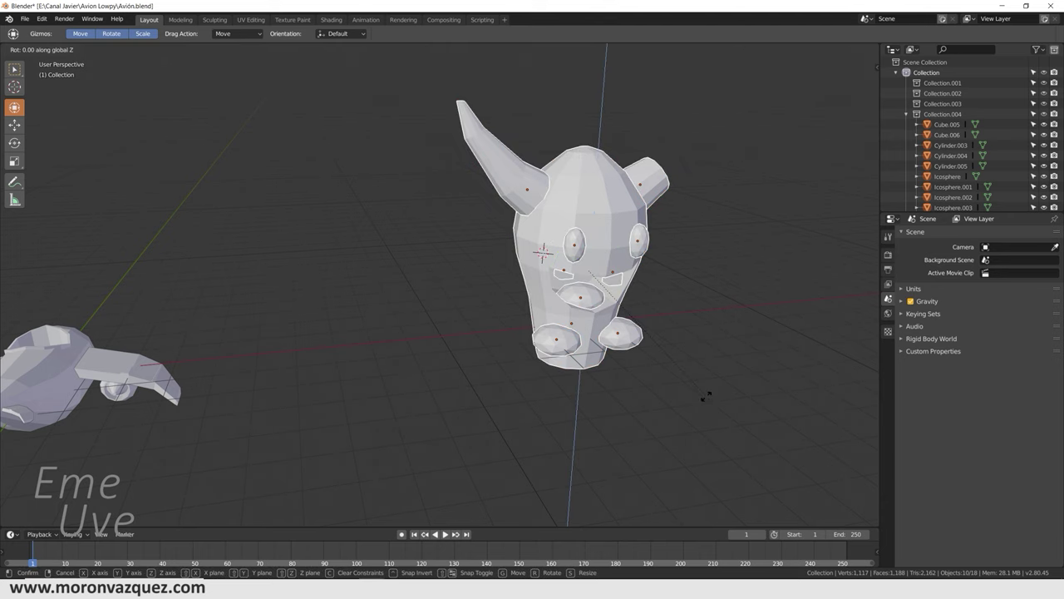
text(180)
key(Return)
Step: Move the head 14.3 m along X toward the plane and scale it to 0.386
mouse_move(665, 392)
middle_down()
mouse_move(781, 373)
mouse_move(826, 388)
middle_up()
shift+middle_drag(549, 353, 325, 410)
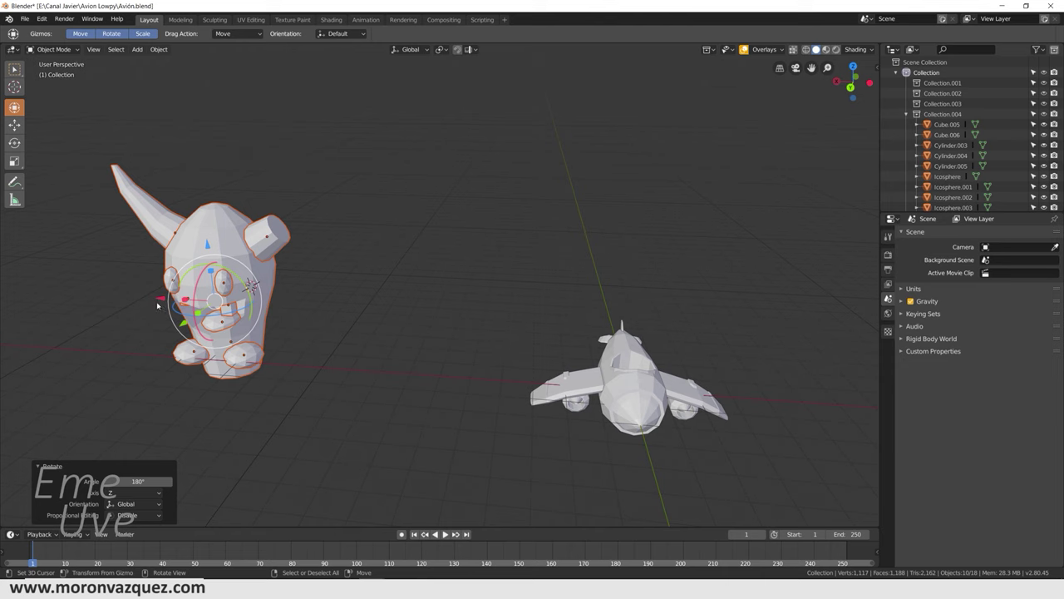
drag(157, 306, 625, 368)
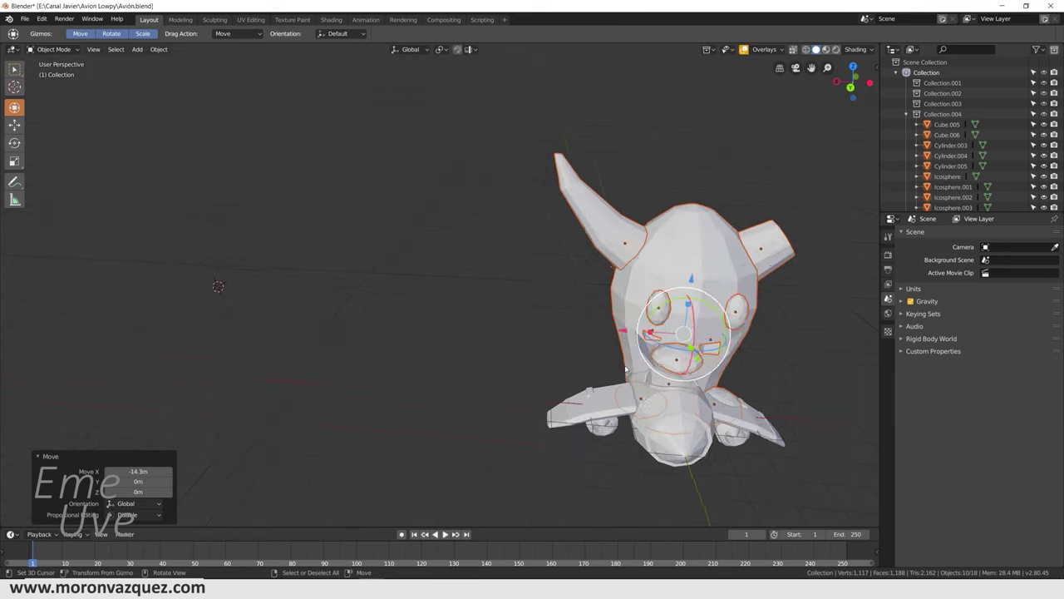
key(KP_Decimal)
key(s)
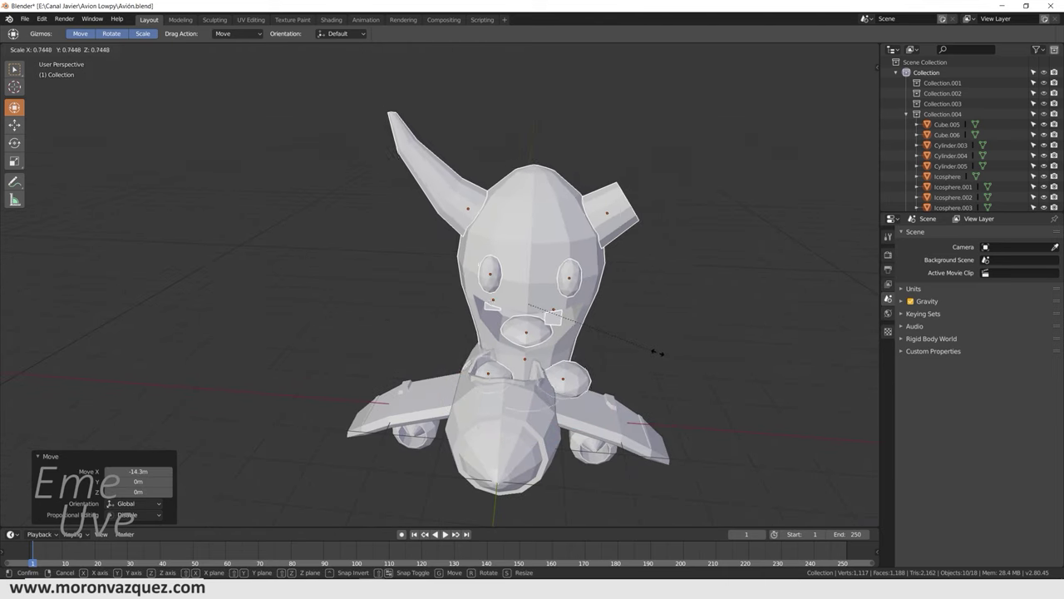
click(589, 341)
Step: Try resetting the head's location, then cancel and undo it
middle_drag(589, 341, 589, 328)
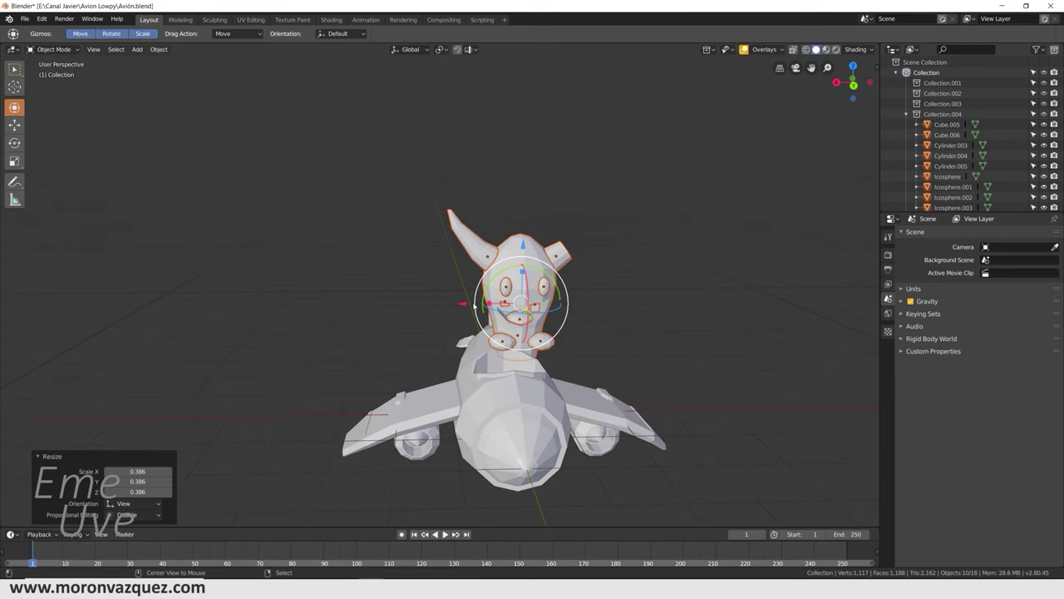
key(alt+g)
key(g)
key(z)
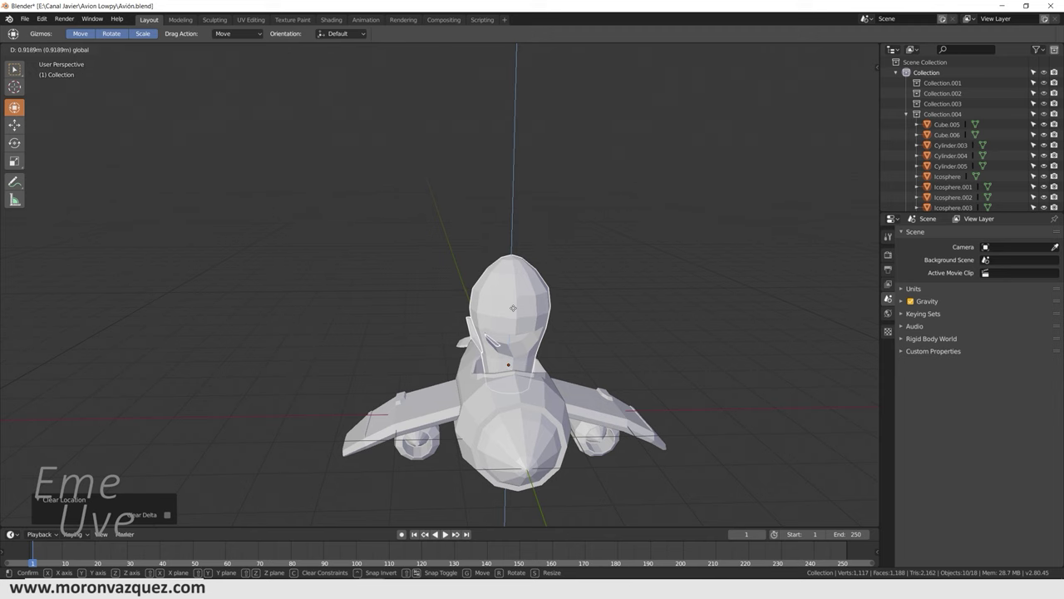
key(Escape)
key(ctrl+z)
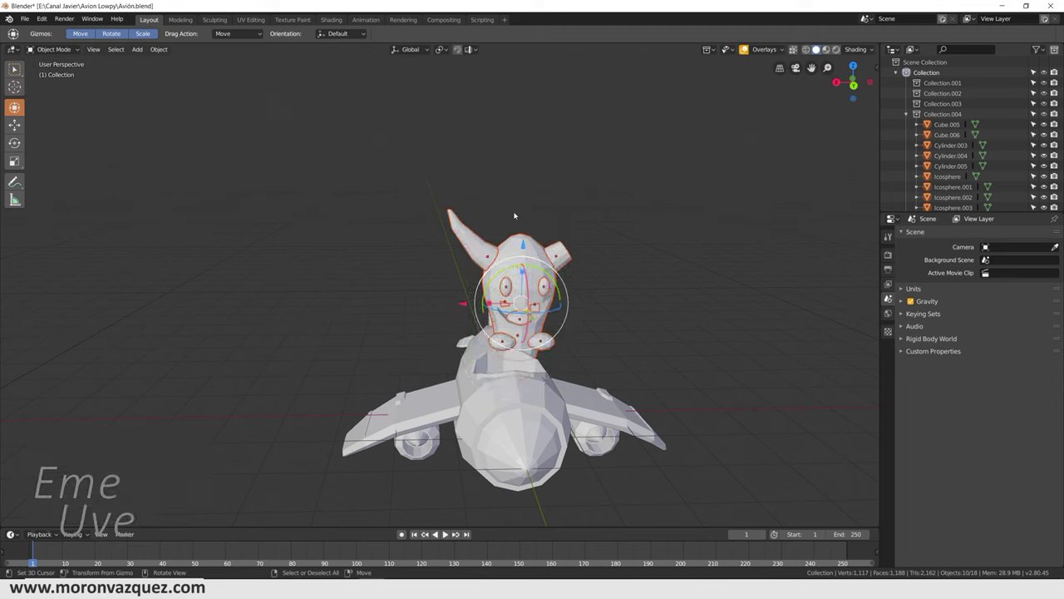
Step: Reposition the head along X, 1.02 m along Y, and lower it onto the fuselage
key(g)
key(x)
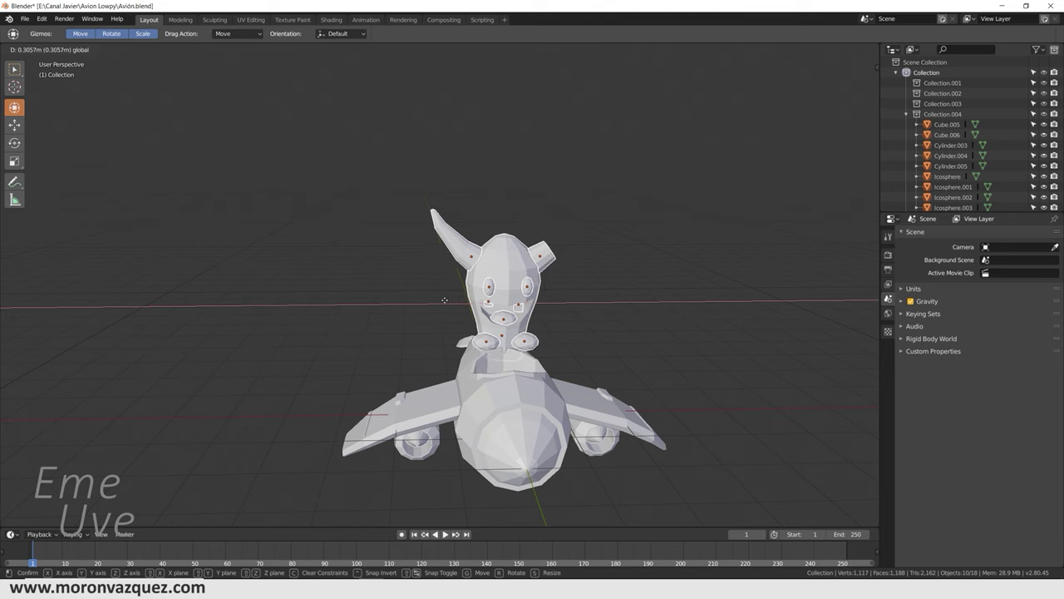
click(444, 300)
mouse_move(444, 301)
middle_down()
mouse_move(530, 320)
mouse_move(470, 304)
middle_up()
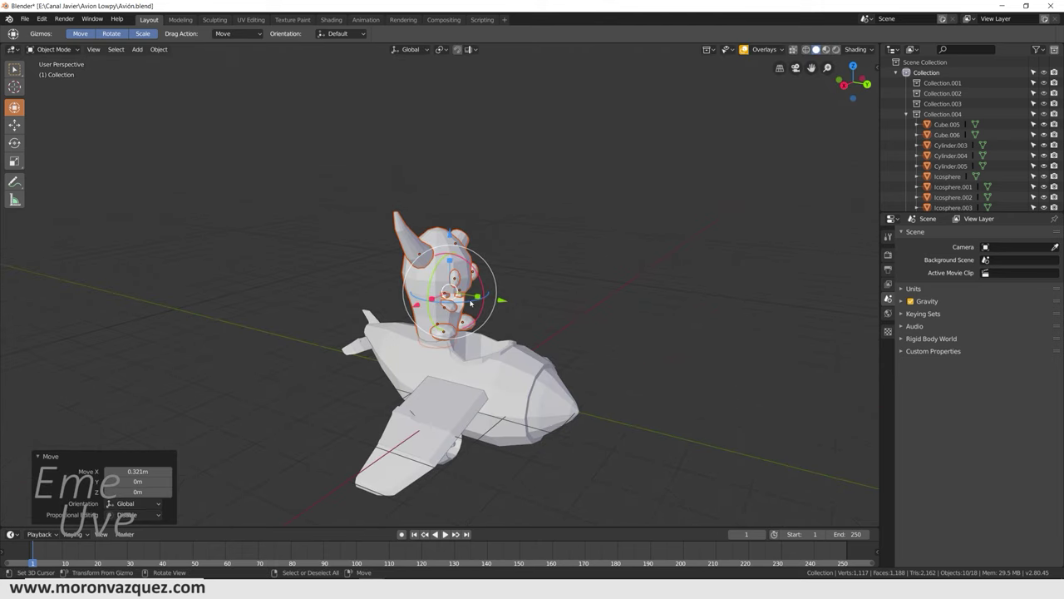
drag(501, 300, 549, 314)
mouse_move(549, 313)
middle_down()
mouse_move(560, 331)
mouse_move(499, 282)
middle_up()
scroll(560, 331, up, 3)
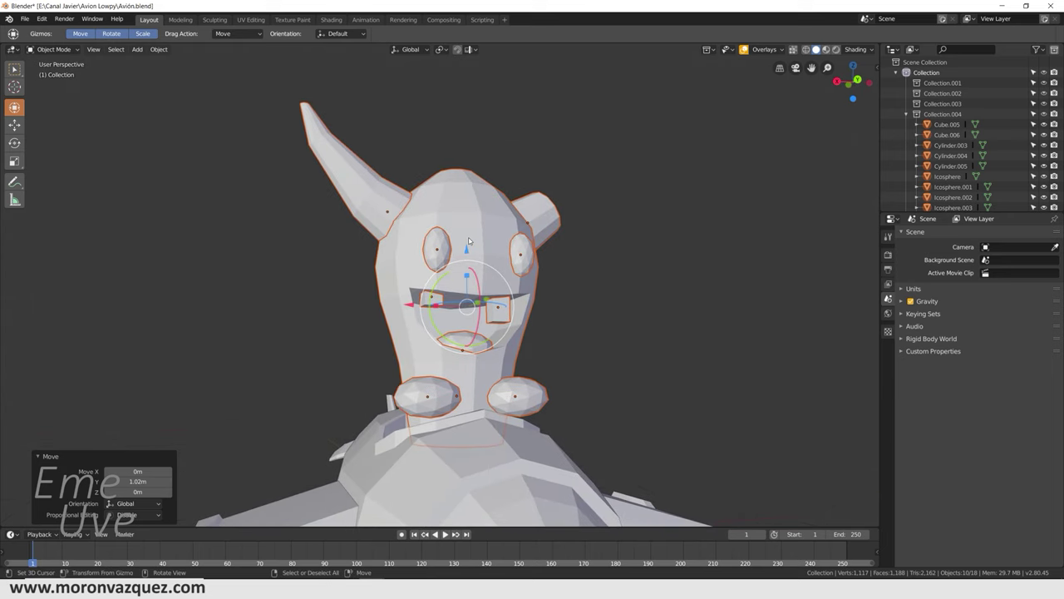
key(g)
key(z)
click(508, 311)
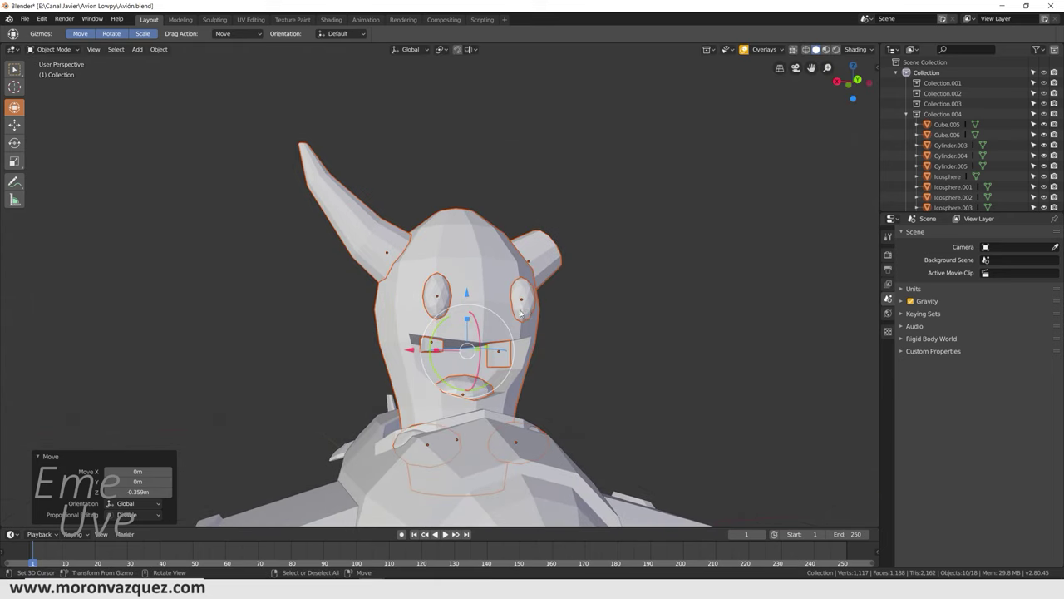
Step: Enlarge the head to 1.272 scale and raise it along Z
key(s)
click(551, 306)
key(g)
key(z)
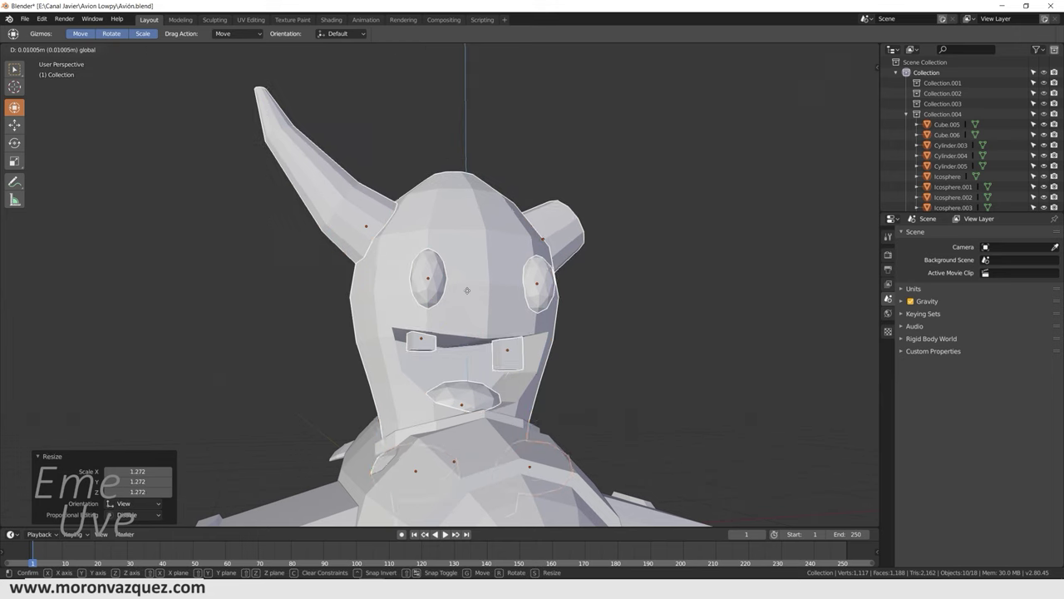
click(460, 251)
Step: Fine-tune the selection to 0.989 scale, then the mouth pieces to 1.059
mouse_move(460, 251)
middle_down()
mouse_move(576, 289)
mouse_move(611, 321)
middle_up()
key(s)
click(611, 321)
middle_drag(611, 321, 546, 323)
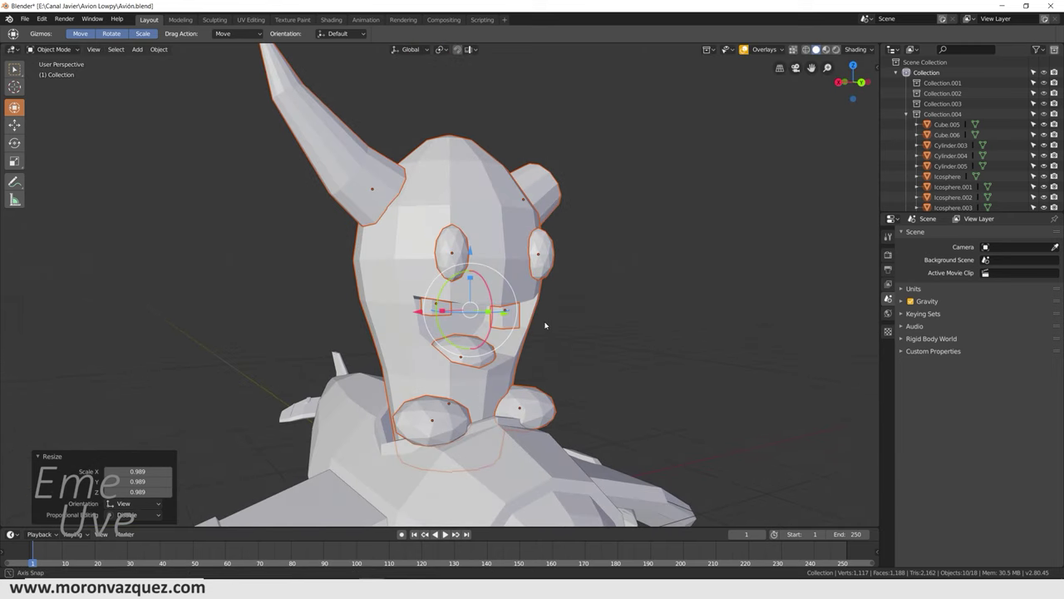
key(s)
click(566, 321)
Step: Rotate the right neck ball Icosphere.004 and the left Icosphere.003 to -22.7°
middle_drag(566, 321, 563, 324)
click(563, 407)
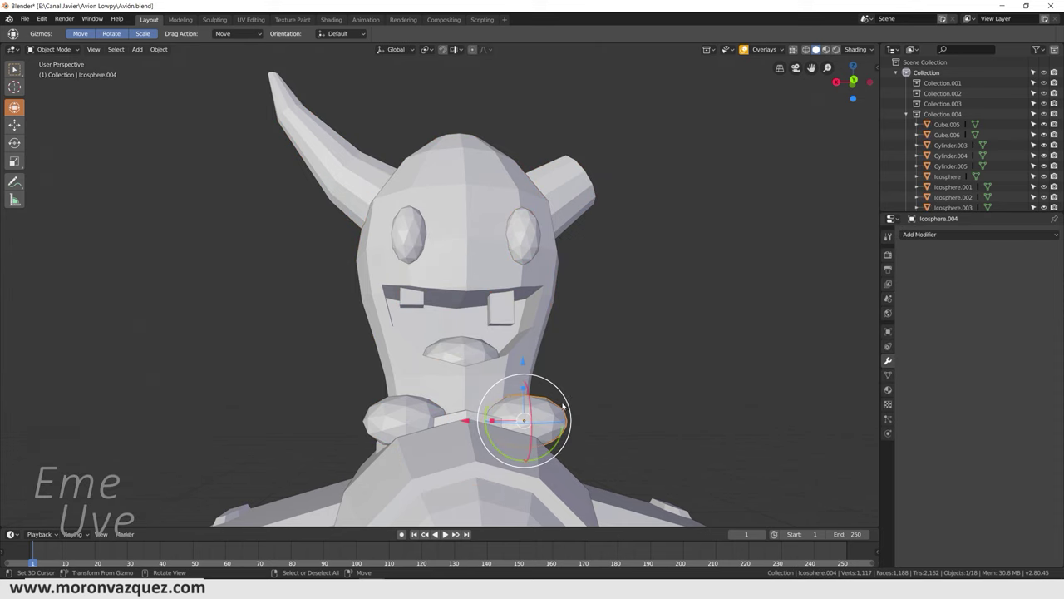
key(r)
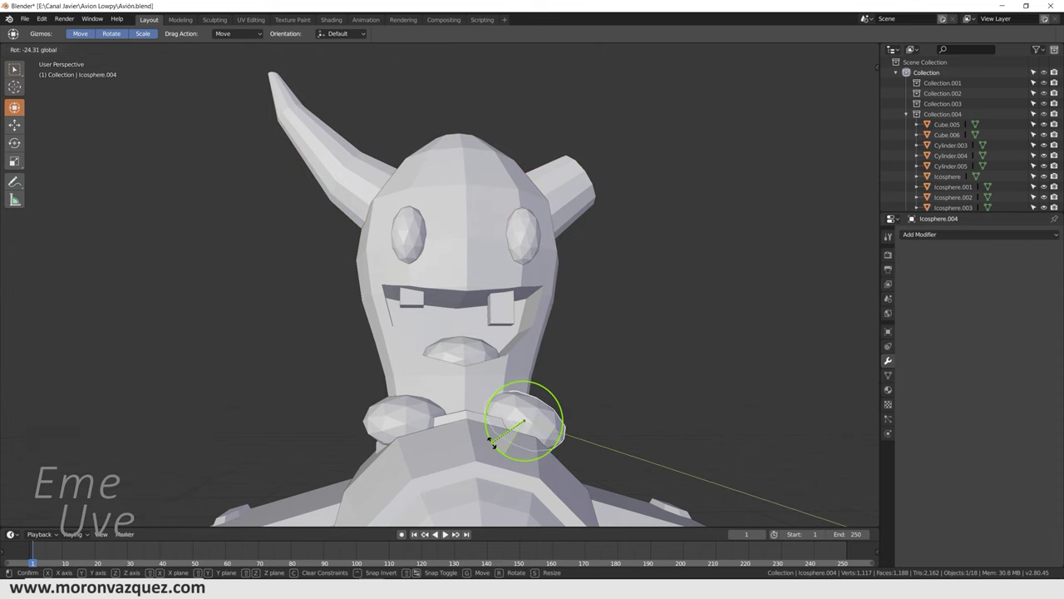
click(492, 442)
click(374, 409)
key(r)
click(402, 460)
Step: Save Avión.blend with the head seated on the airplane
mouse_move(402, 462)
middle_down()
mouse_move(525, 461)
mouse_move(311, 368)
middle_up()
scroll(434, 437, down, 3)
mouse_move(434, 436)
middle_down()
mouse_move(579, 445)
mouse_move(541, 446)
mouse_move(463, 403)
mouse_move(264, 390)
mouse_move(371, 371)
middle_up()
scroll(463, 402, down, 2)
scroll(463, 403, up, 2)
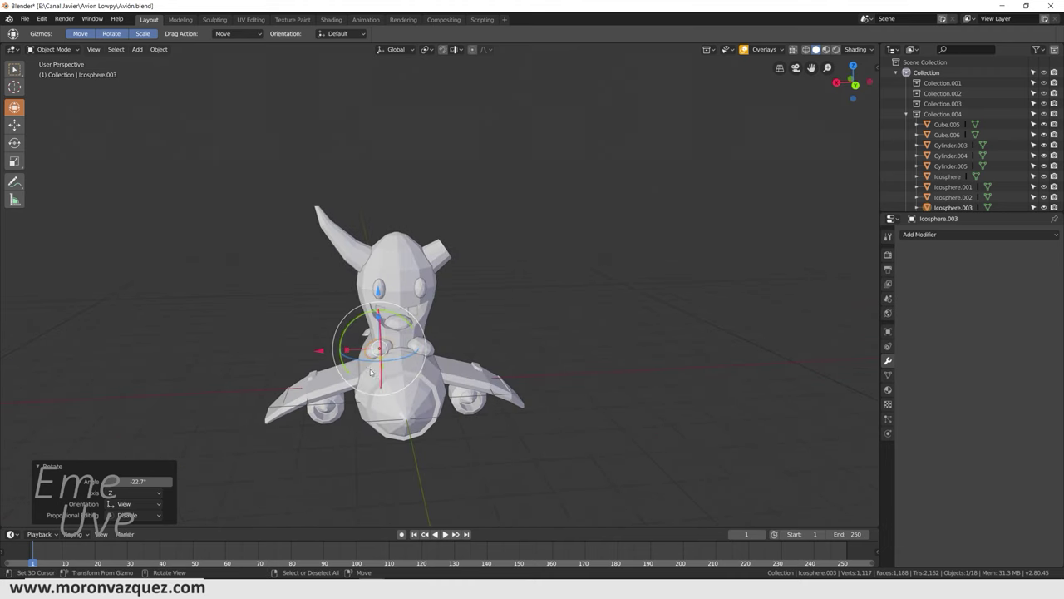
click(25, 18)
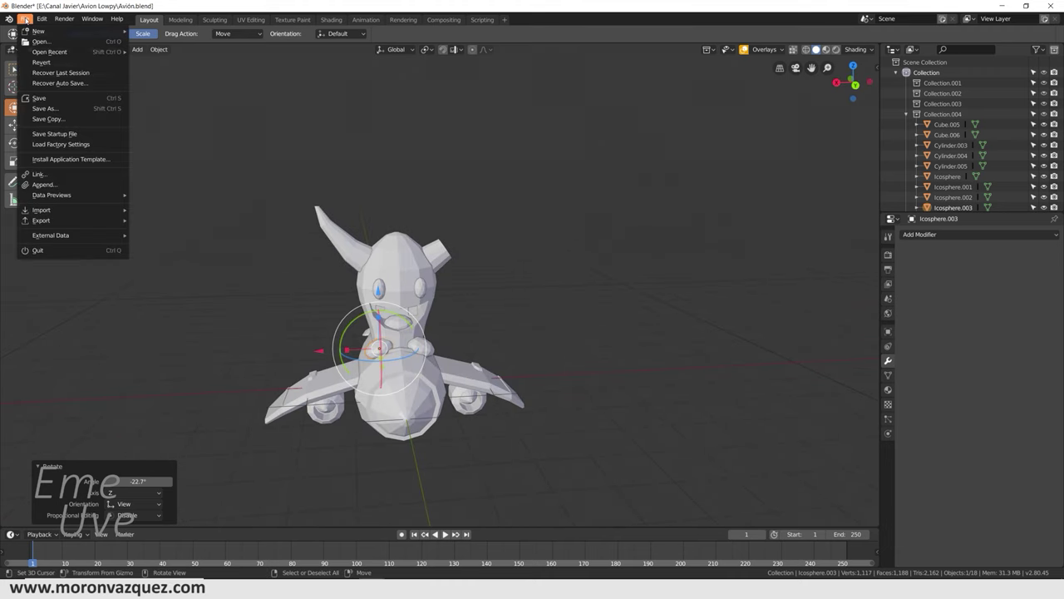
click(33, 99)
Step: Bring up the Shift+A add menu with its mesh primitives
mouse_move(548, 226)
middle_down()
mouse_move(497, 291)
mouse_move(523, 273)
mouse_move(478, 316)
mouse_move(535, 268)
mouse_move(554, 302)
middle_up()
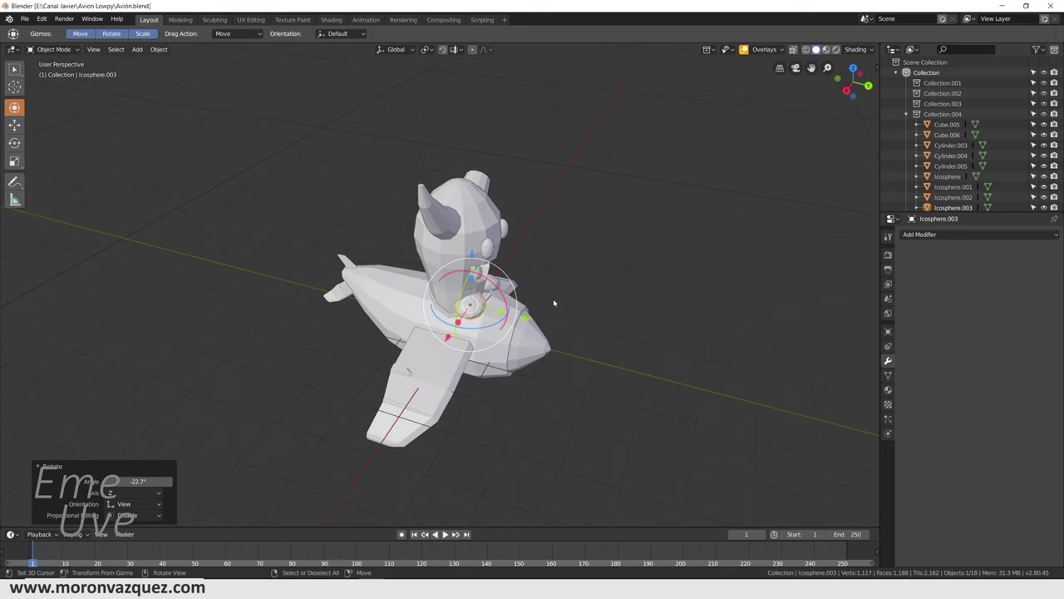
middle_drag(551, 296, 442, 313)
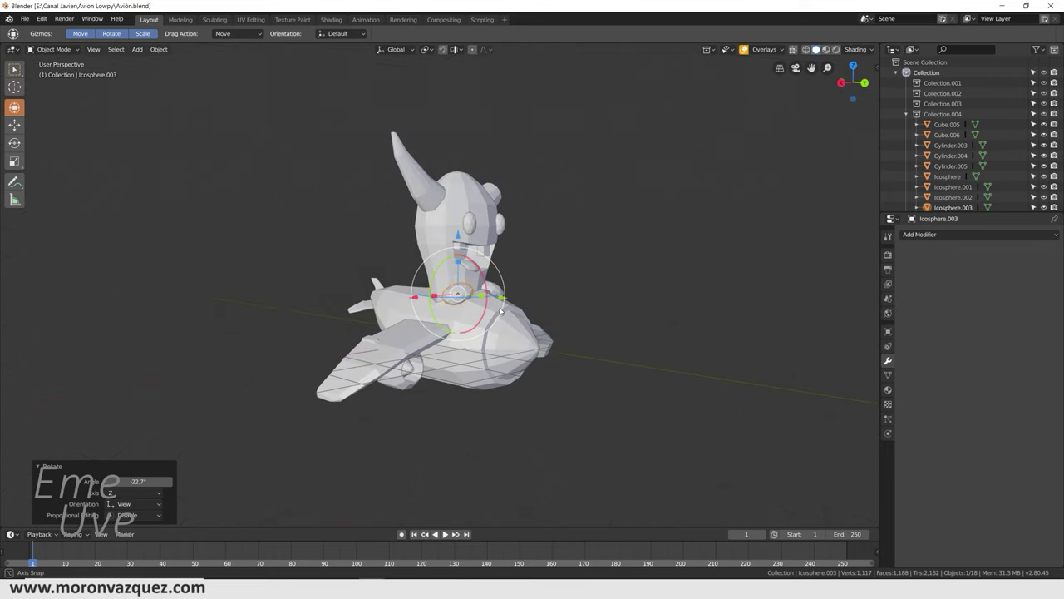
middle_drag(441, 313, 532, 339)
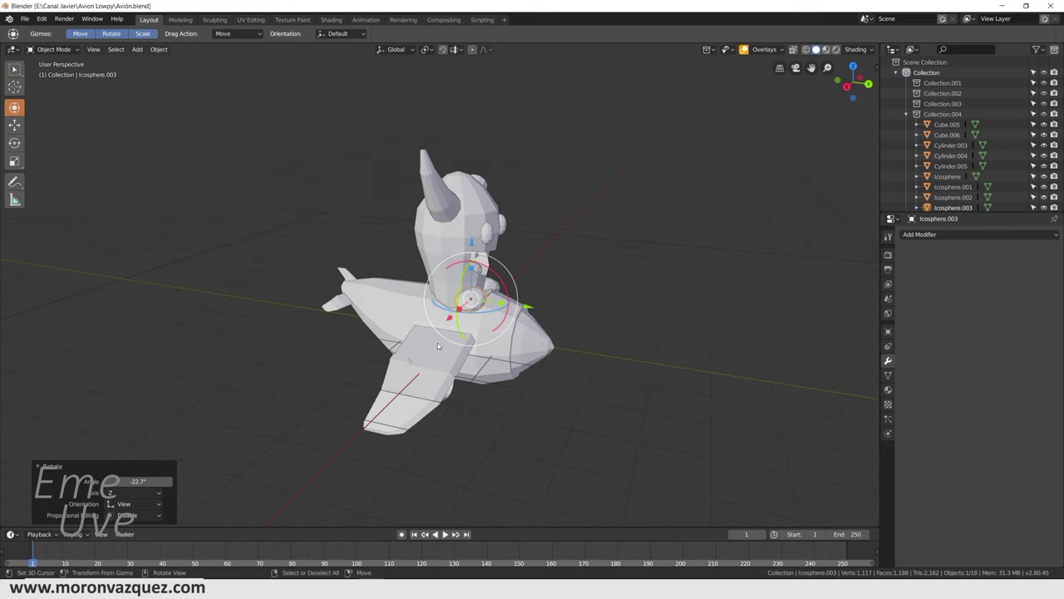
middle_drag(630, 314, 629, 321)
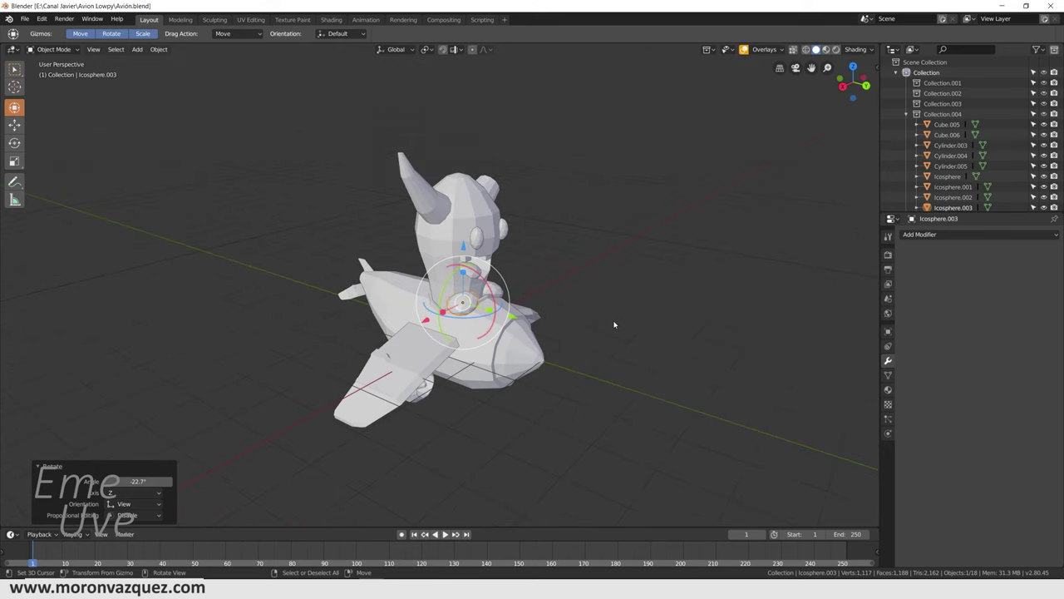
key(shift+a)
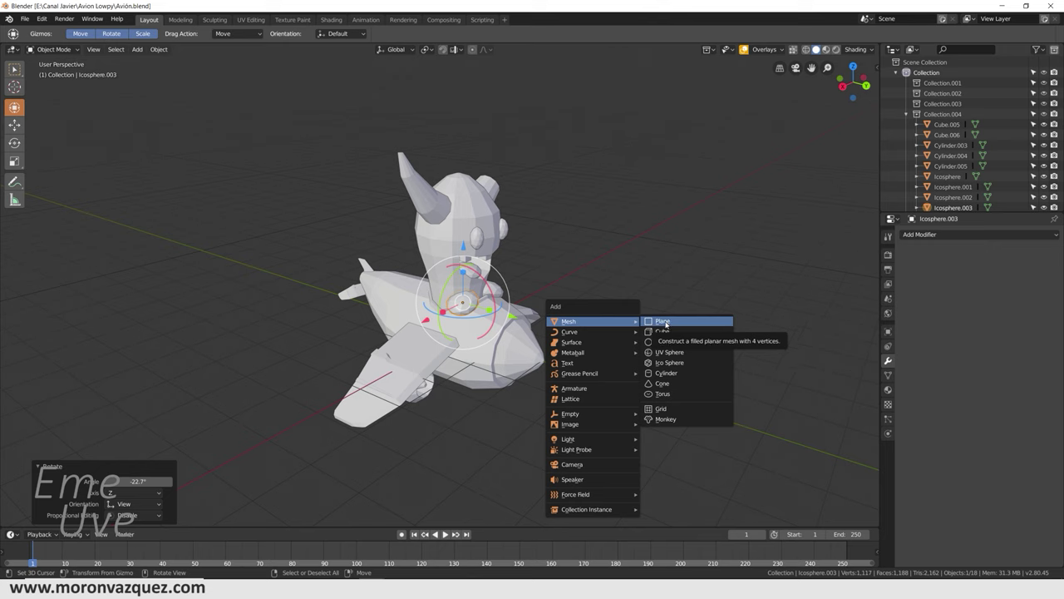
Step: Add a mesh plane, resize it and move it into position
click(665, 323)
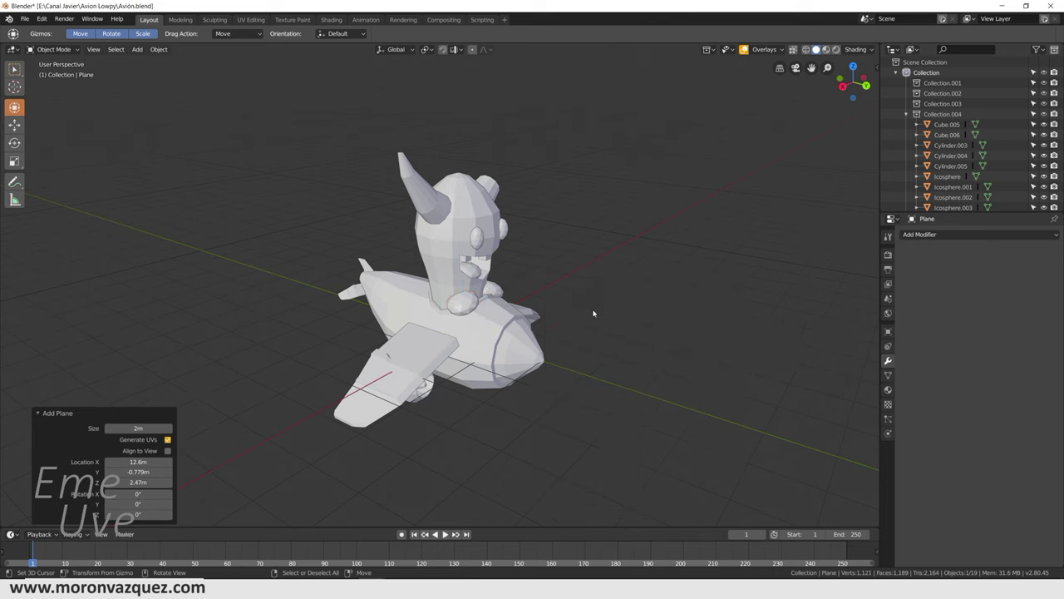
key(s)
click(8, 343)
scroll(8, 343, down, 2)
scroll(9, 344, down, 2)
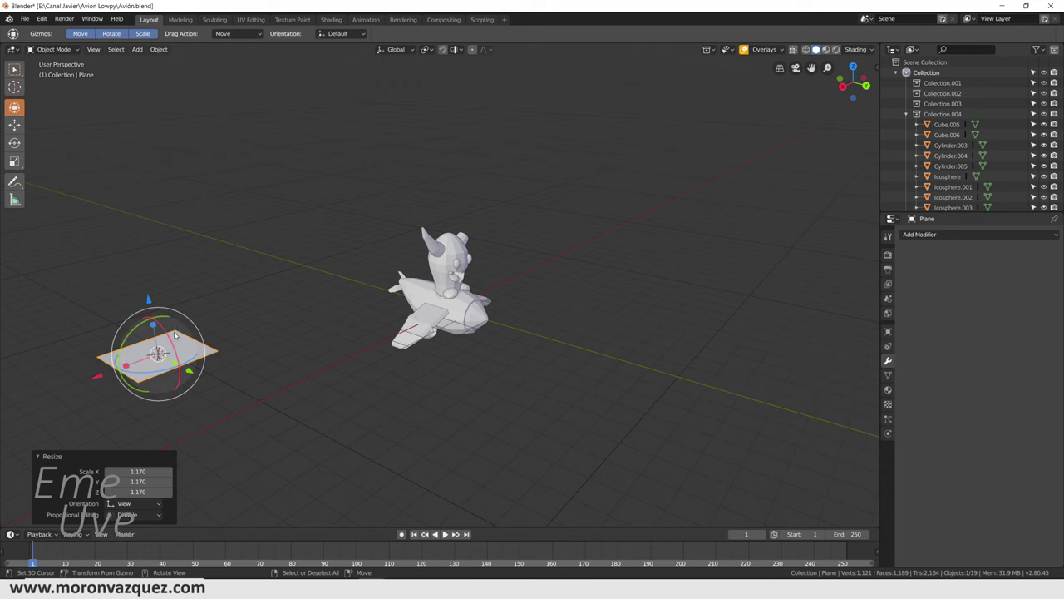
key(g)
click(349, 278)
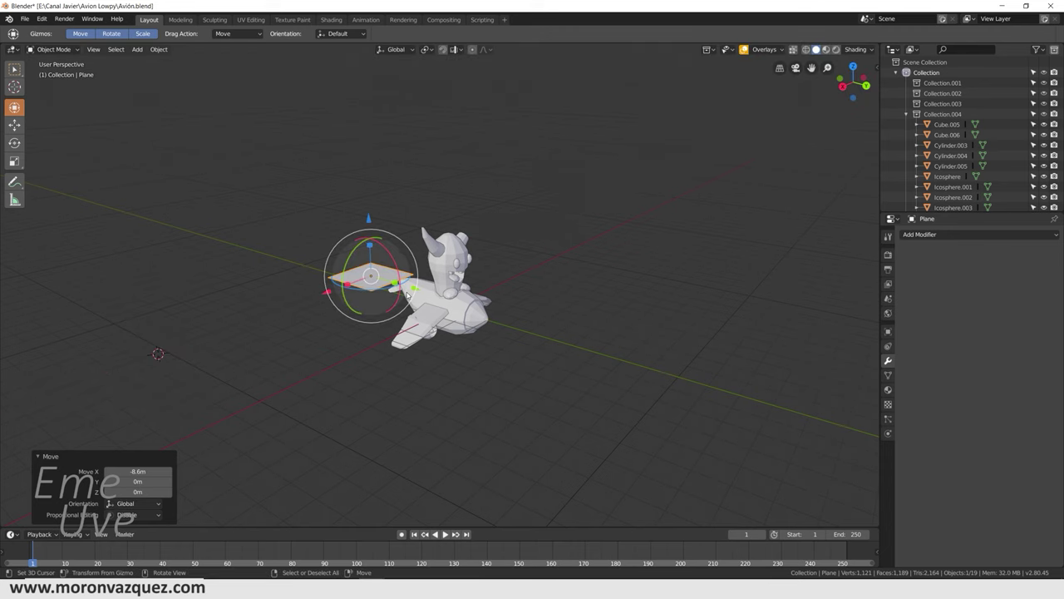
Step: Move the plane along Y, enlarge it to 3.661, and raise it 6.56 m along Z
key(g)
key(y)
click(582, 333)
key(s)
click(678, 354)
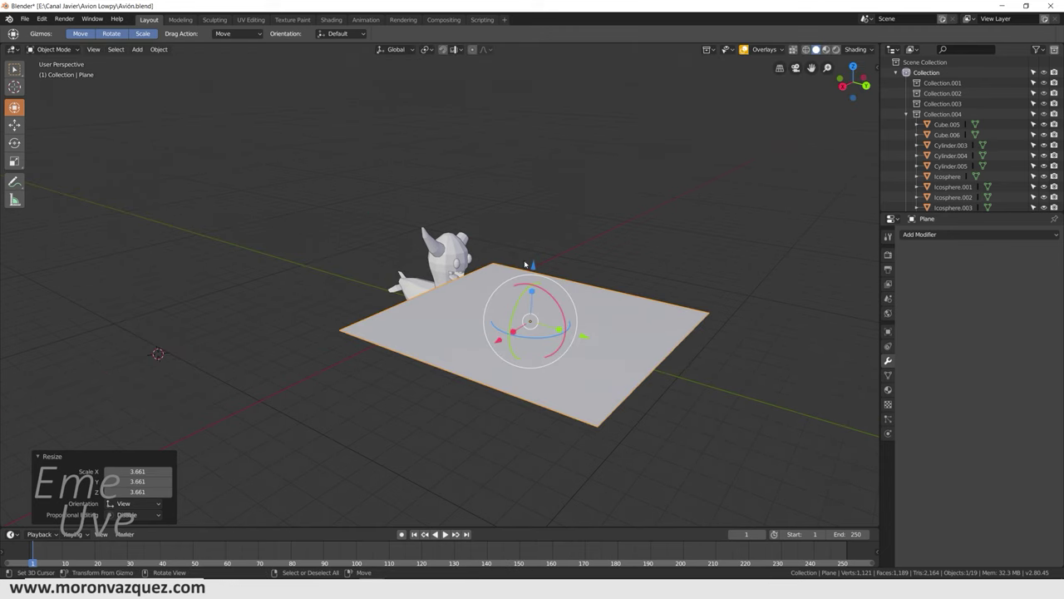
key(g)
key(z)
click(611, 61)
Step: Try a free rotation of the plane, save with Ctrl+S, then undo the tilt
scroll(574, 158, down, 3)
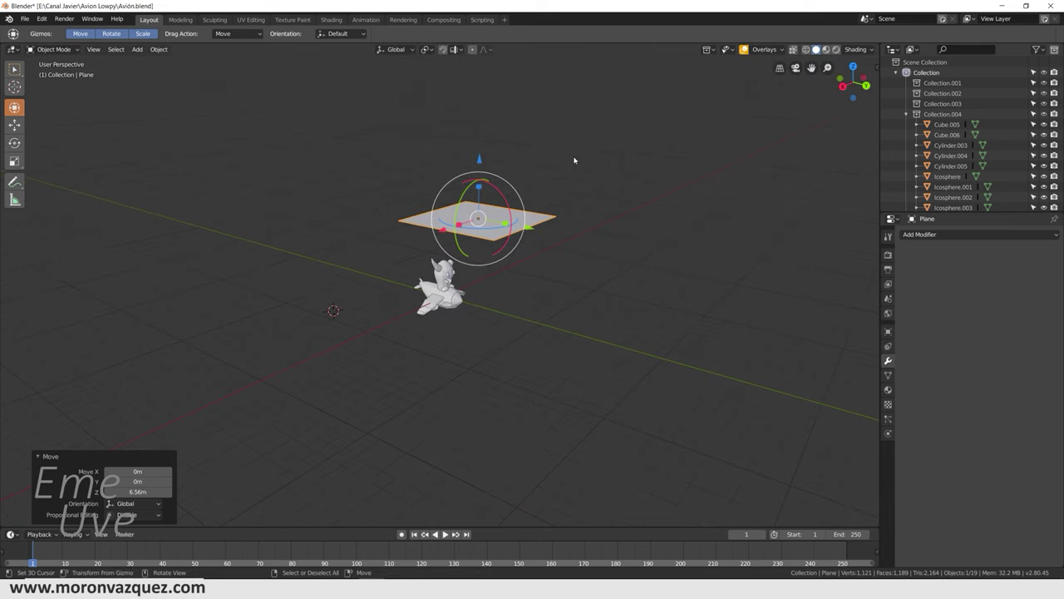
key(r)
key(r)
click(514, 208)
key(ctrl+s)
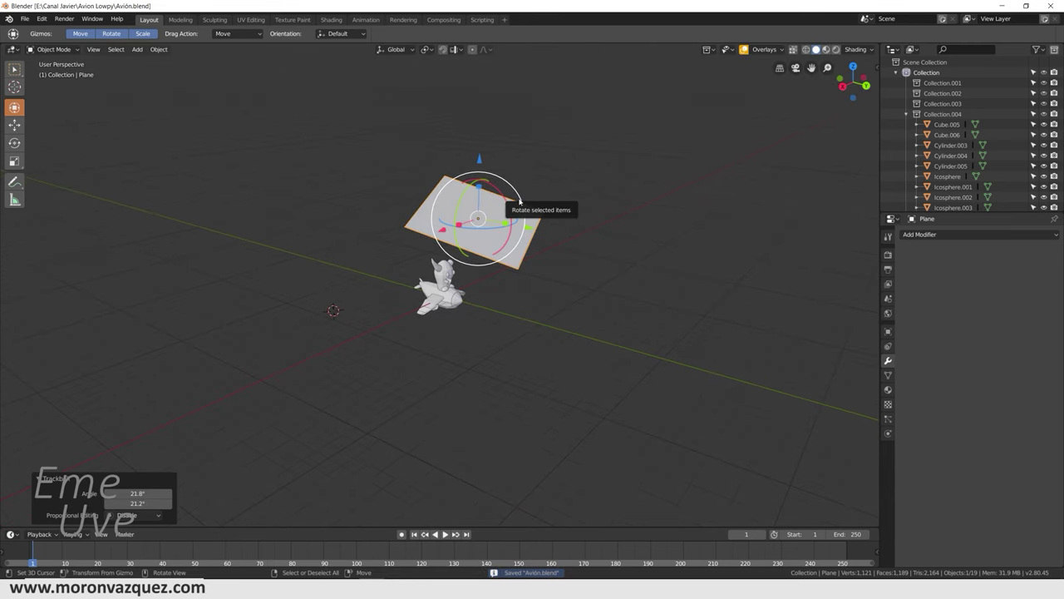
key(ctrl+z)
Step: Tilt the plane -33.3° about X, reposition it, and raise it 4.38 m along Z
drag(505, 196, 497, 216)
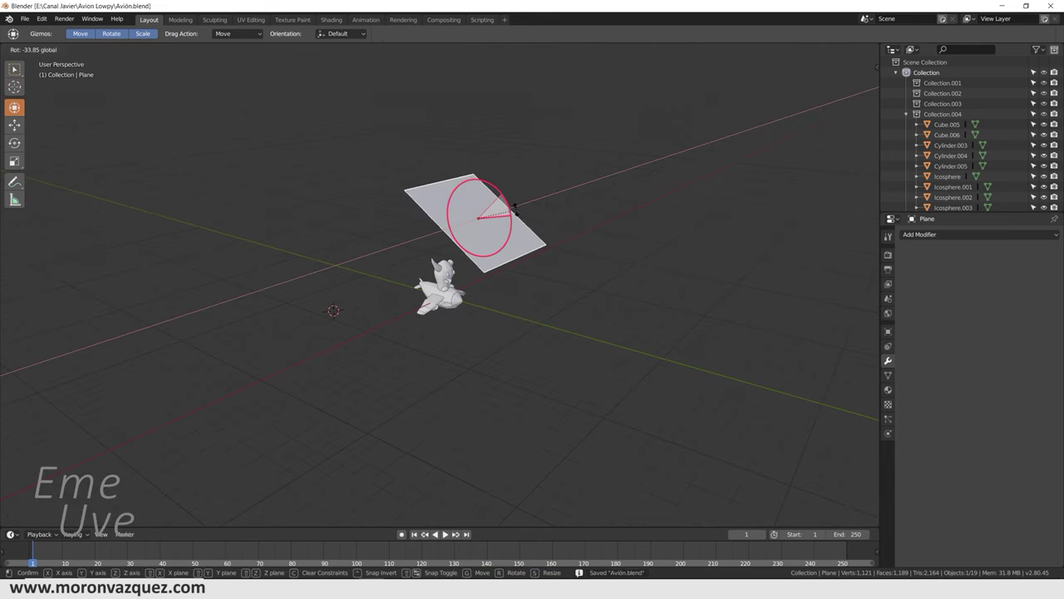
key(g)
click(687, 251)
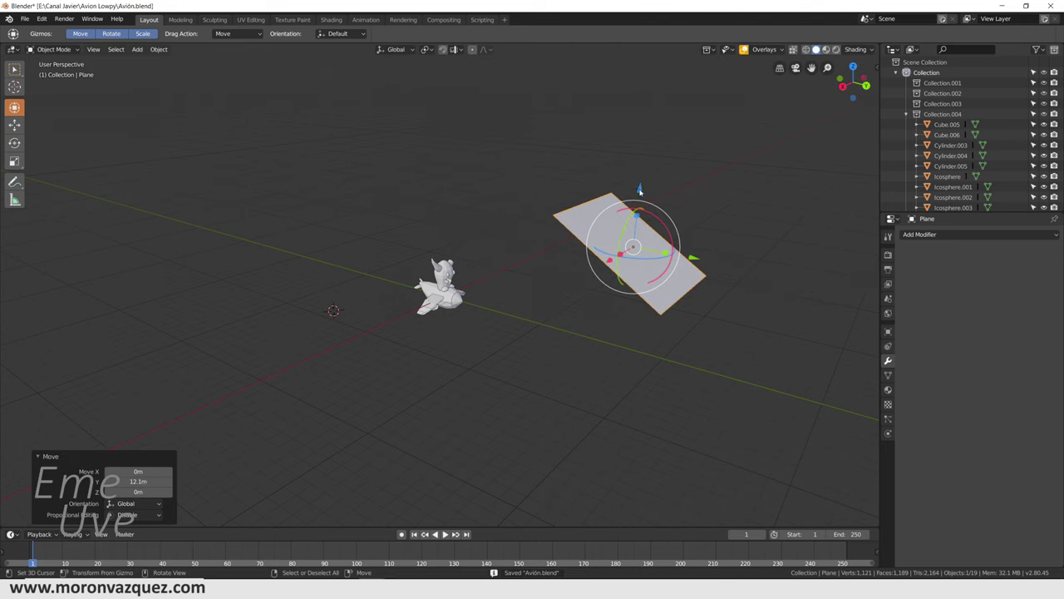
drag(640, 192, 636, 120)
scroll(549, 221, up, 3)
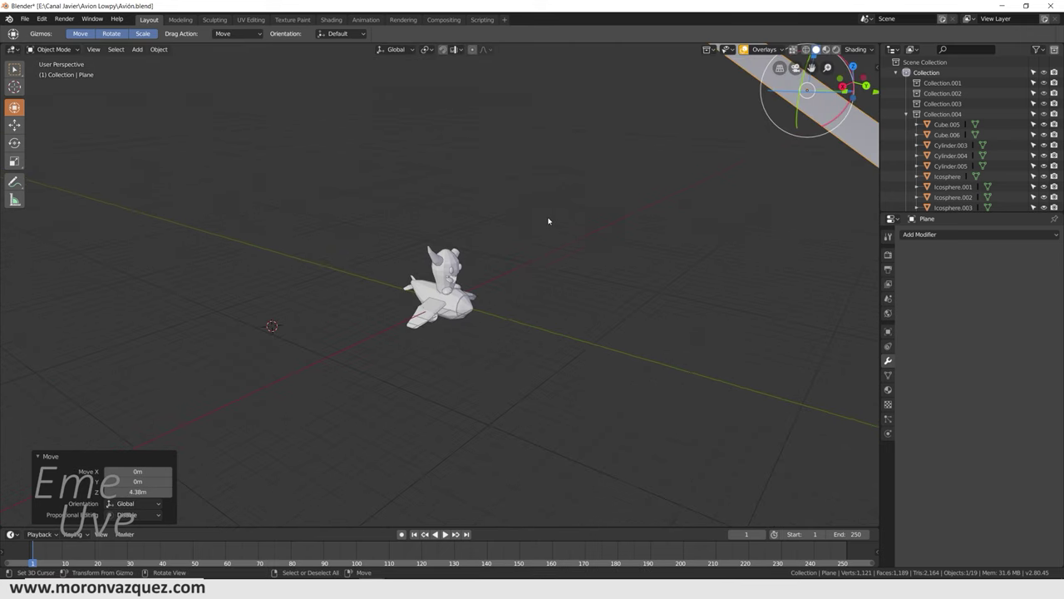
Step: Give the plane a new white Emission material with strength 6.8 and save the file
click(889, 390)
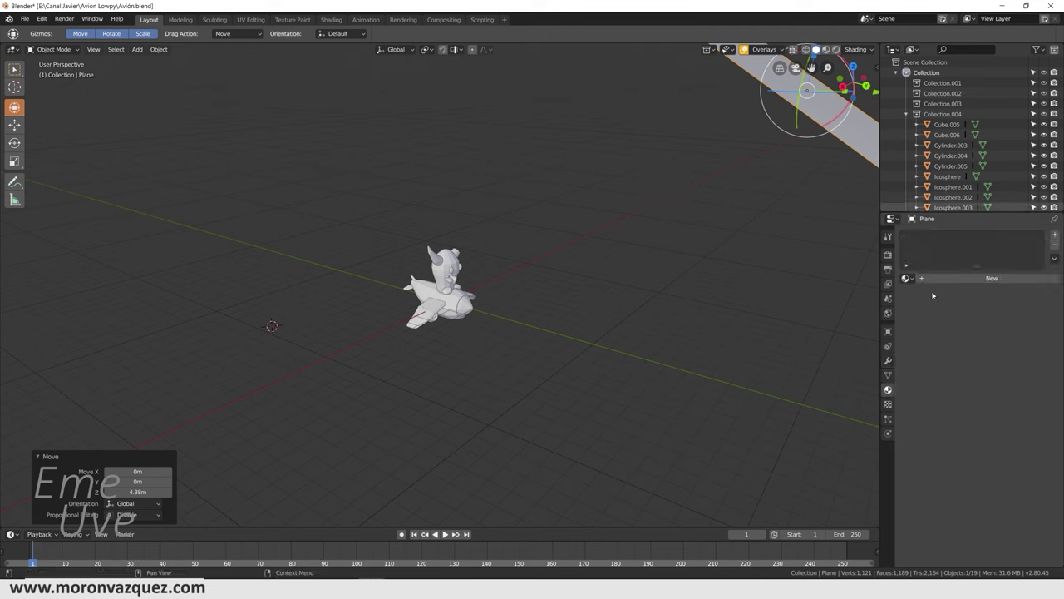
click(956, 279)
click(1018, 341)
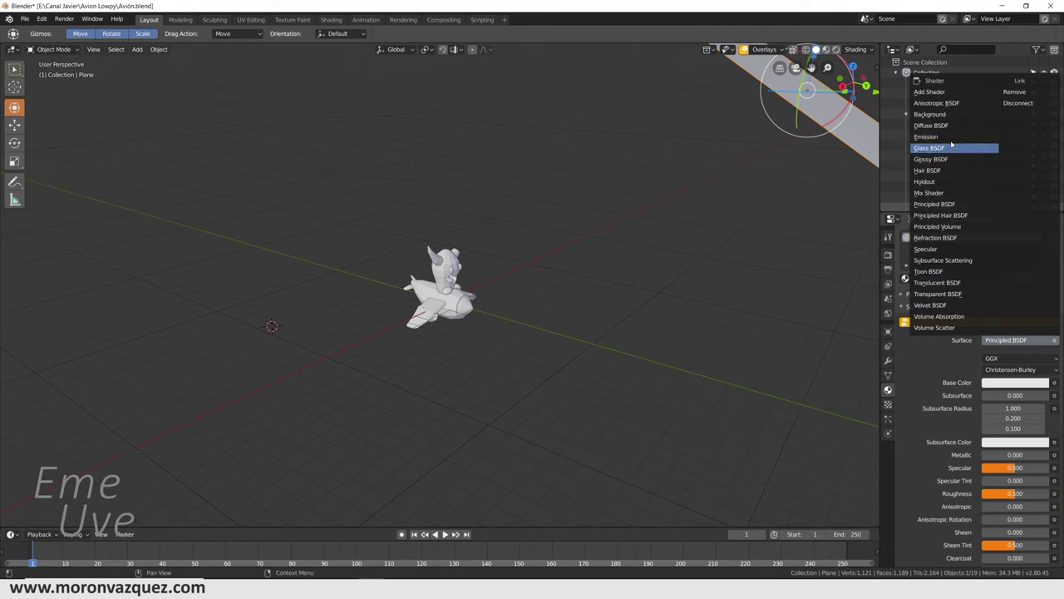
click(954, 137)
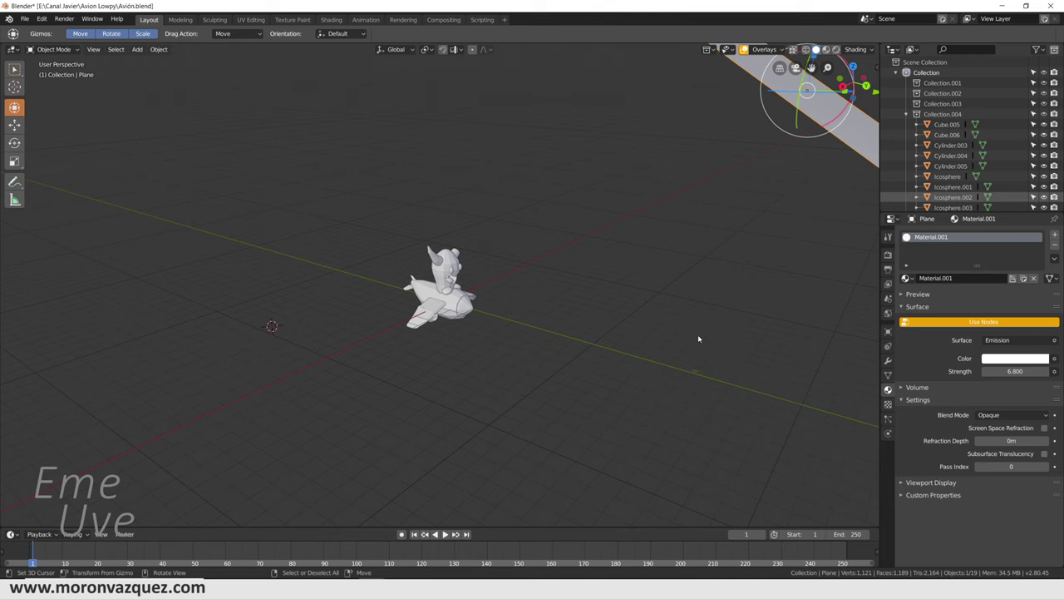
shift+middle_drag(699, 339, 81, 89)
click(22, 19)
click(42, 100)
Step: Switch the viewport to Rendered shading and render with Cycles on GPU Compute
shift+middle_drag(725, 265, 571, 268)
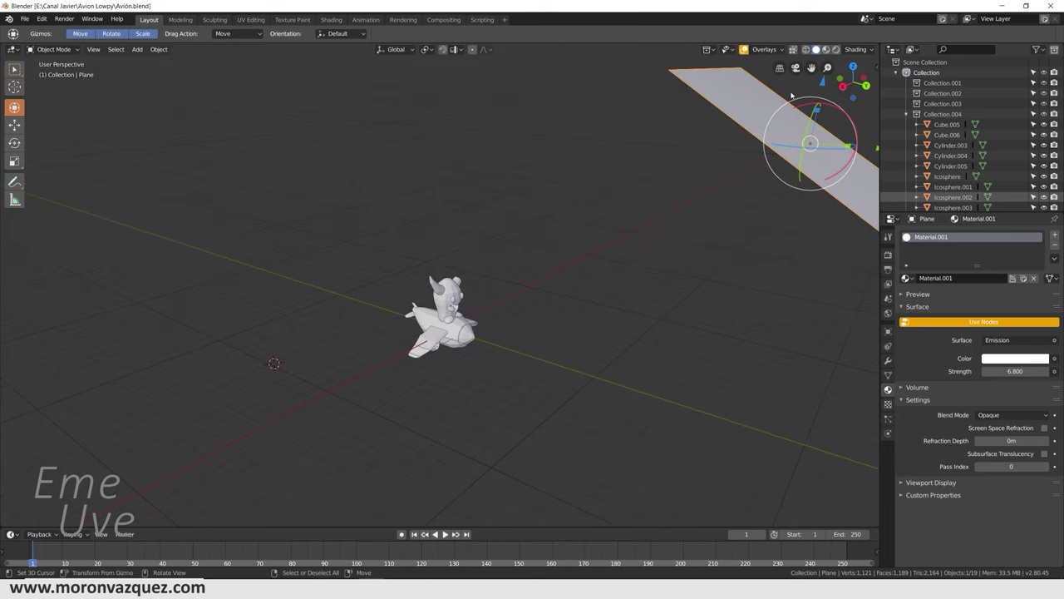
click(837, 50)
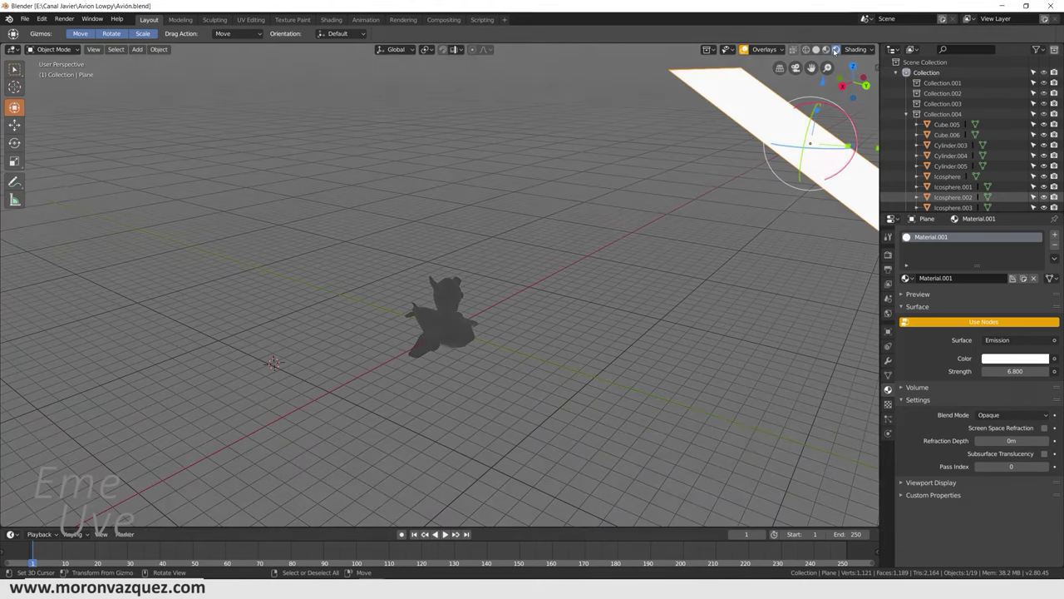
click(889, 255)
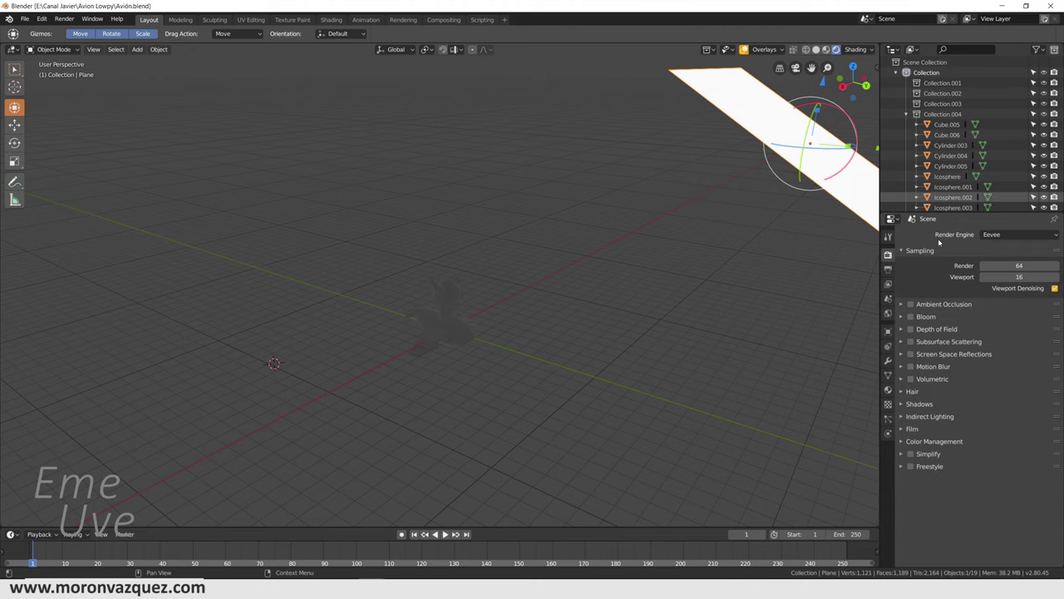
click(996, 236)
click(997, 268)
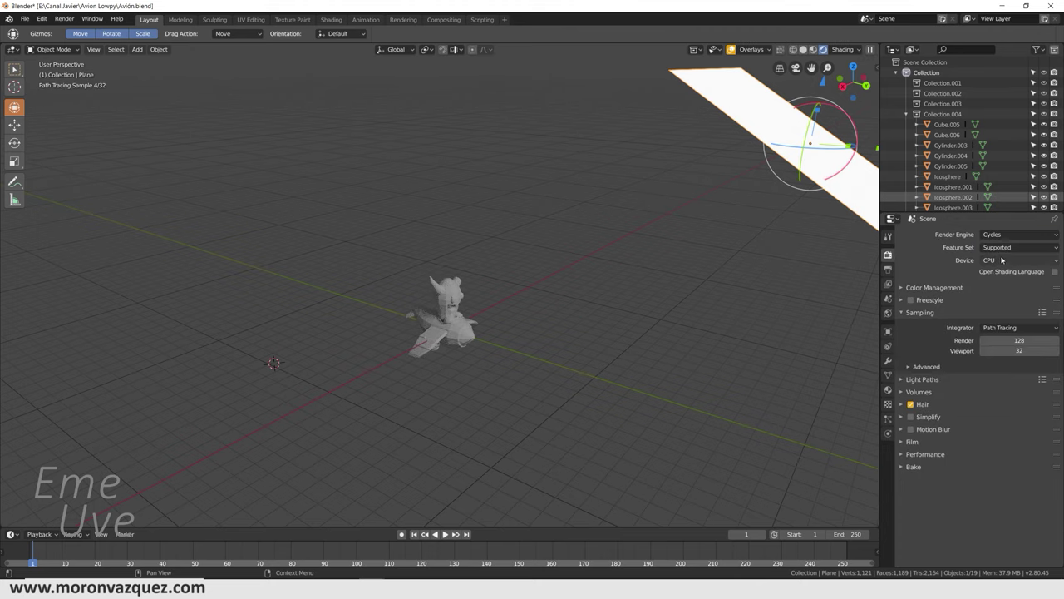
click(1002, 261)
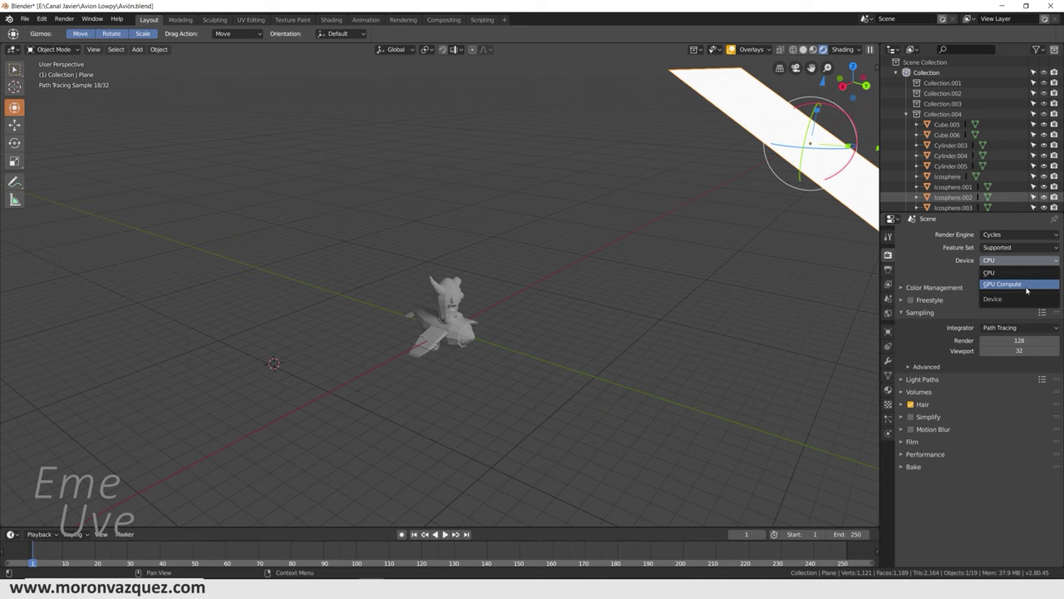
click(1027, 287)
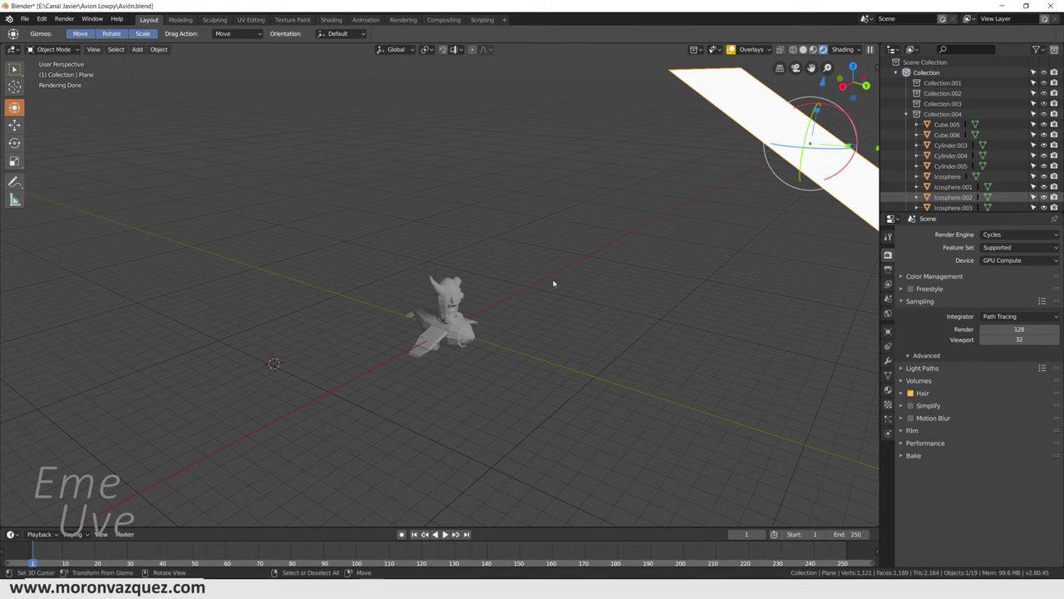
Step: Orbit around the airplane and select its cylinder body
scroll(734, 309, up, 5)
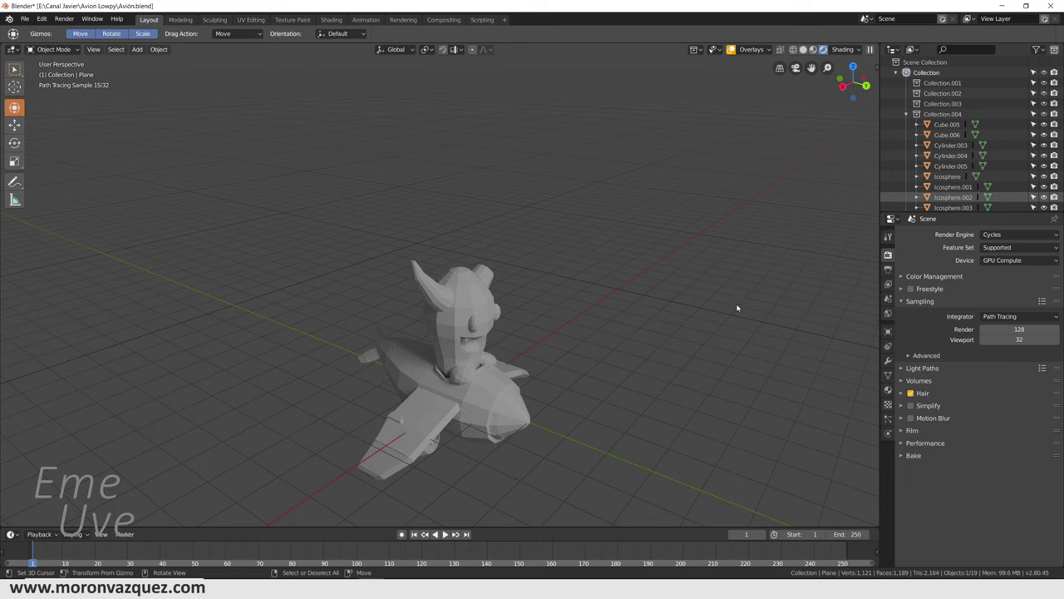
scroll(737, 308, down, 2)
mouse_move(537, 388)
middle_down()
mouse_move(551, 359)
mouse_move(497, 356)
mouse_move(559, 310)
middle_up()
scroll(497, 356, up, 4)
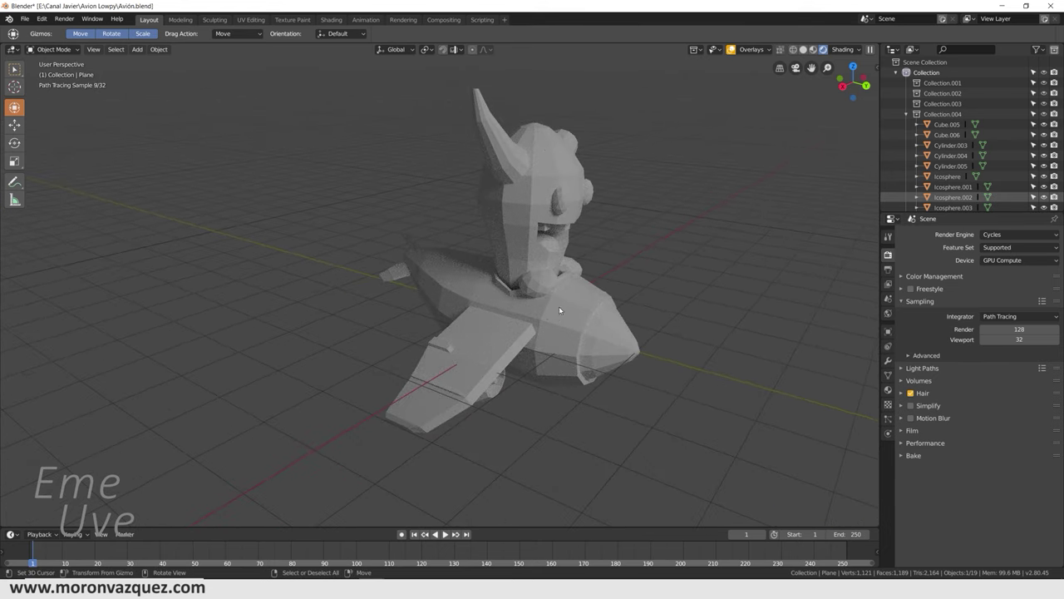
click(548, 313)
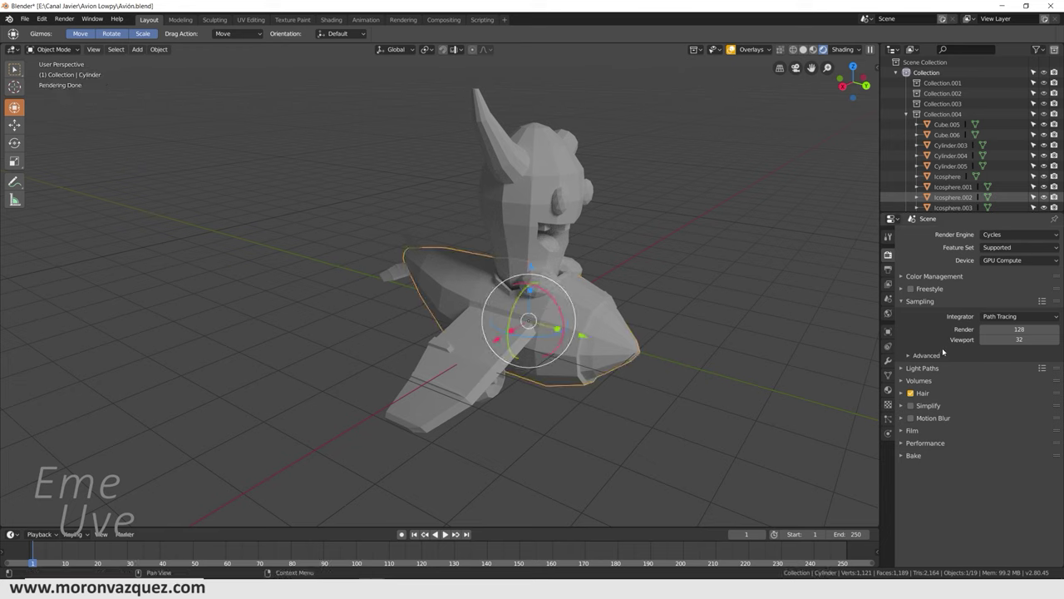
Step: Set the fuselage cylinder's material base colour to red, then open the mode menu
click(888, 391)
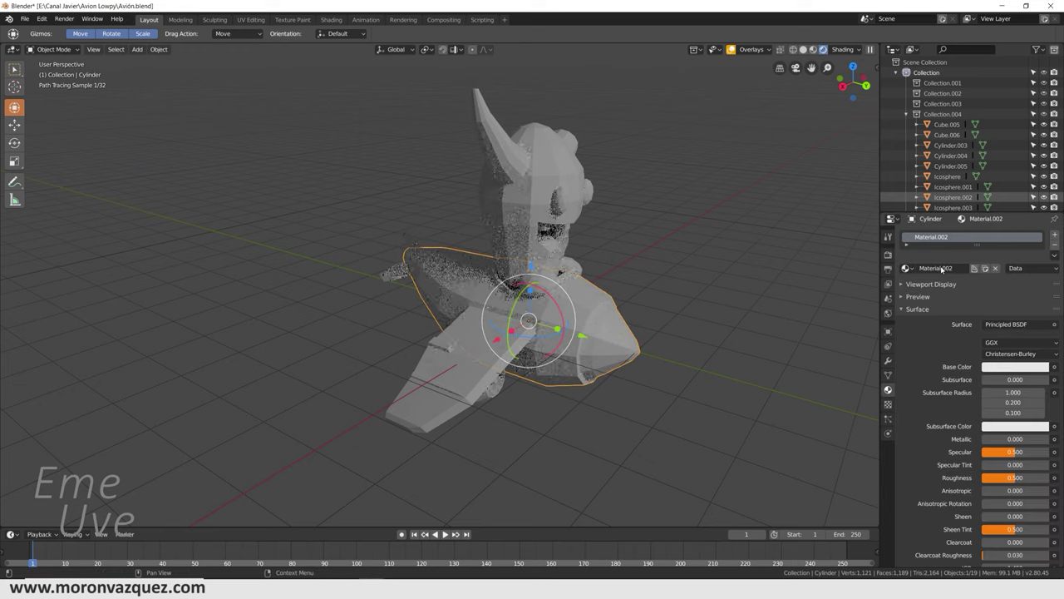
click(1007, 366)
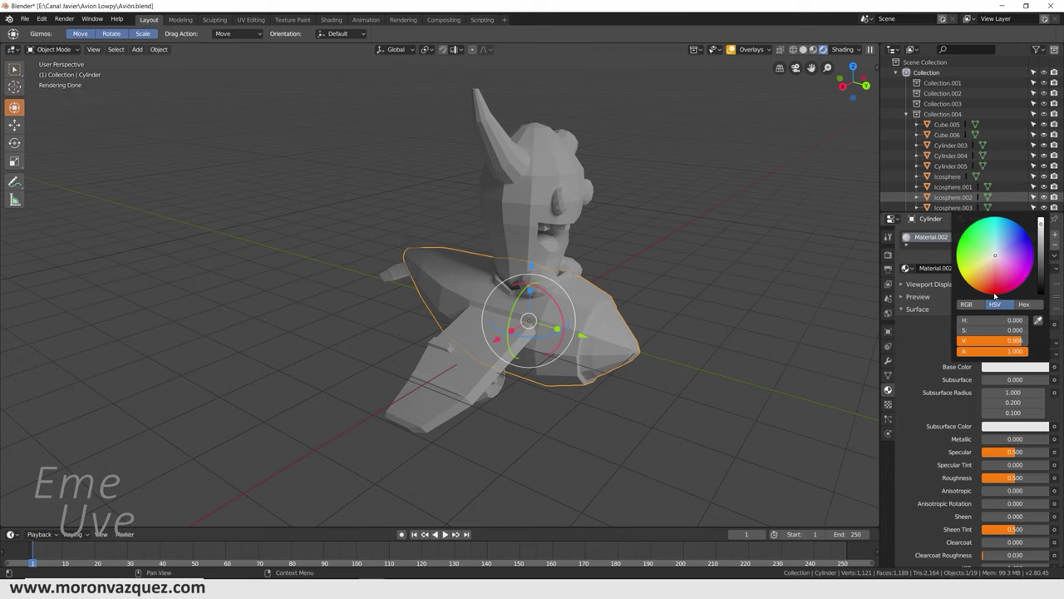
click(996, 295)
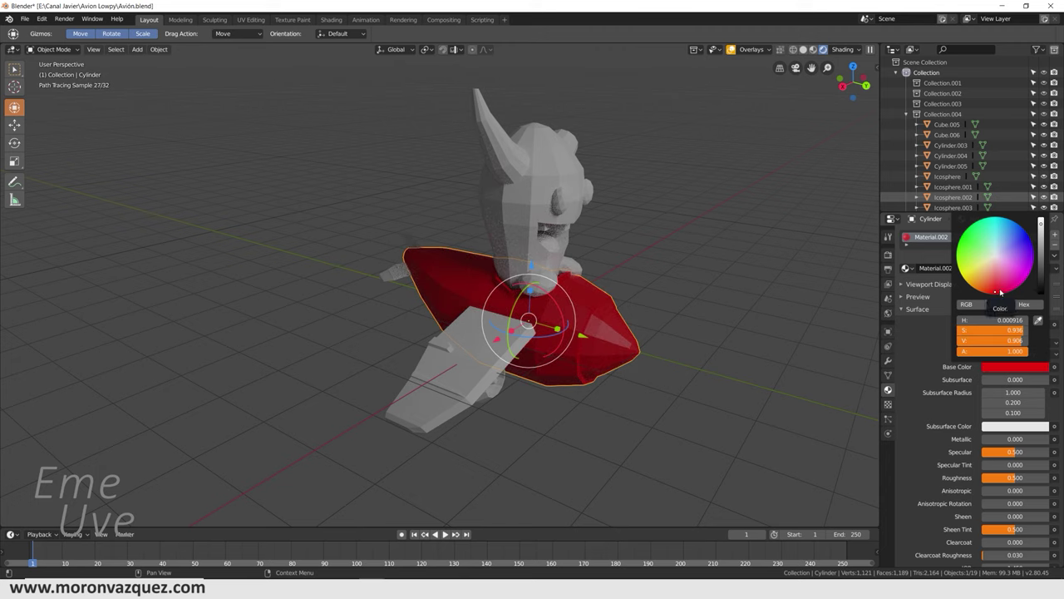
click(1001, 294)
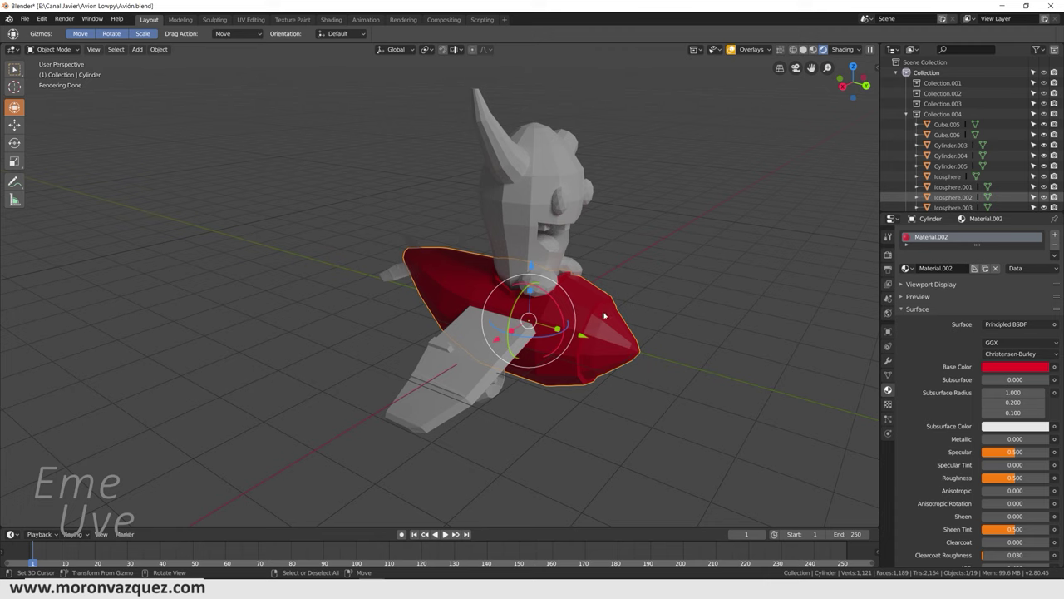
click(56, 50)
Step: Enter Edit Mode on the fuselage and view it in Material Preview shading
click(51, 107)
scroll(655, 329, up, 2)
scroll(655, 329, up, 2)
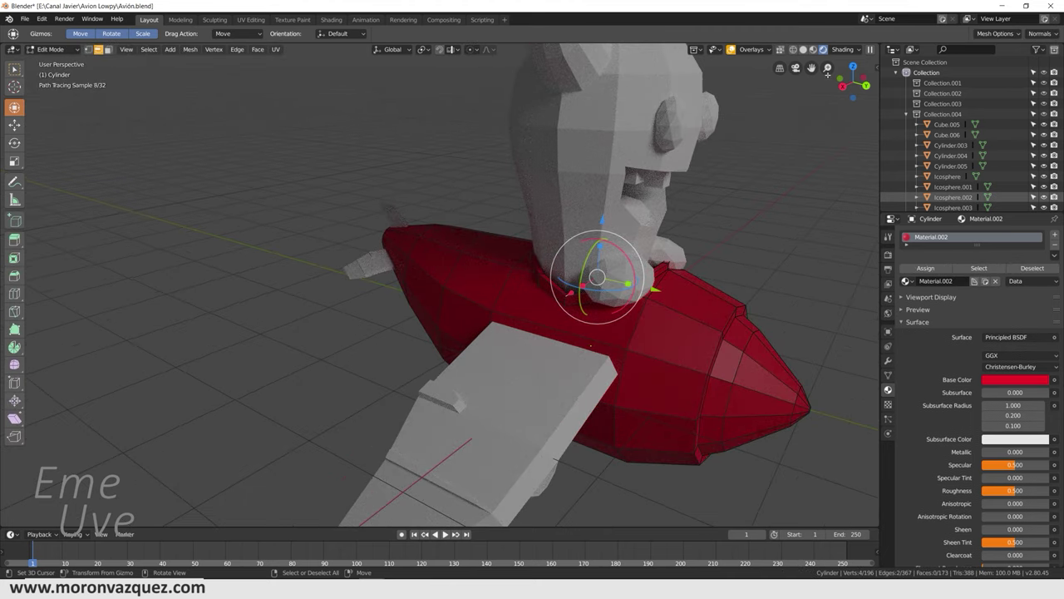
click(804, 50)
click(806, 50)
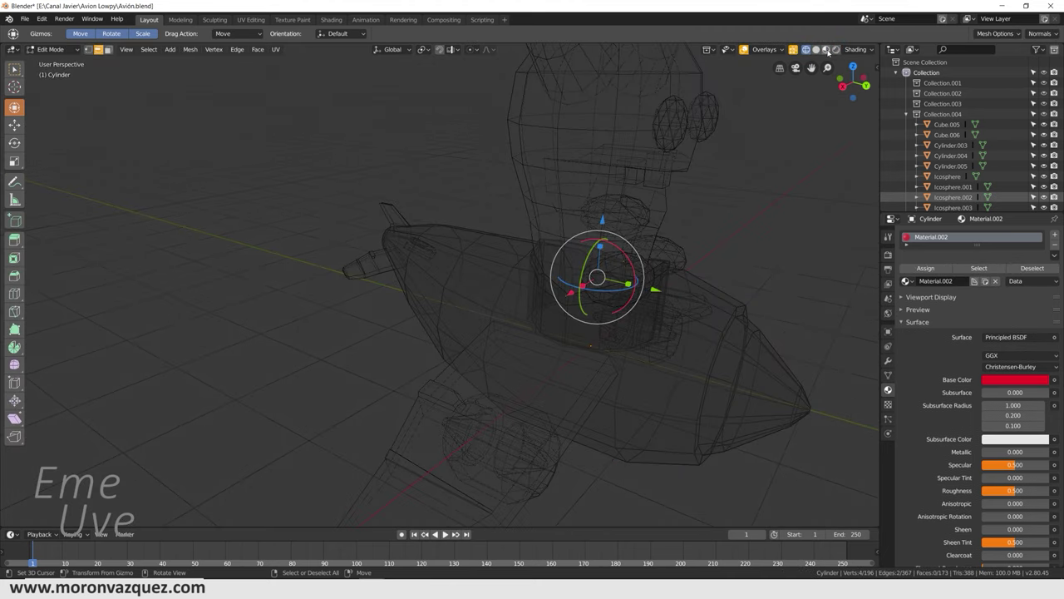
click(826, 50)
middle_drag(532, 283, 487, 287)
click(487, 287)
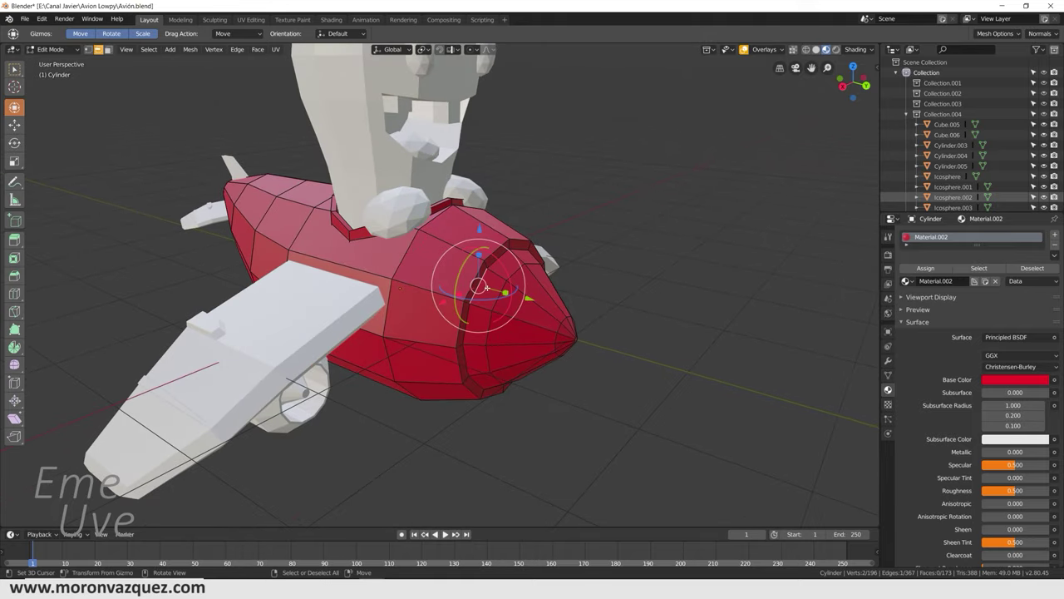
Step: Switch to face select and pick the first faces of the nose band
click(108, 50)
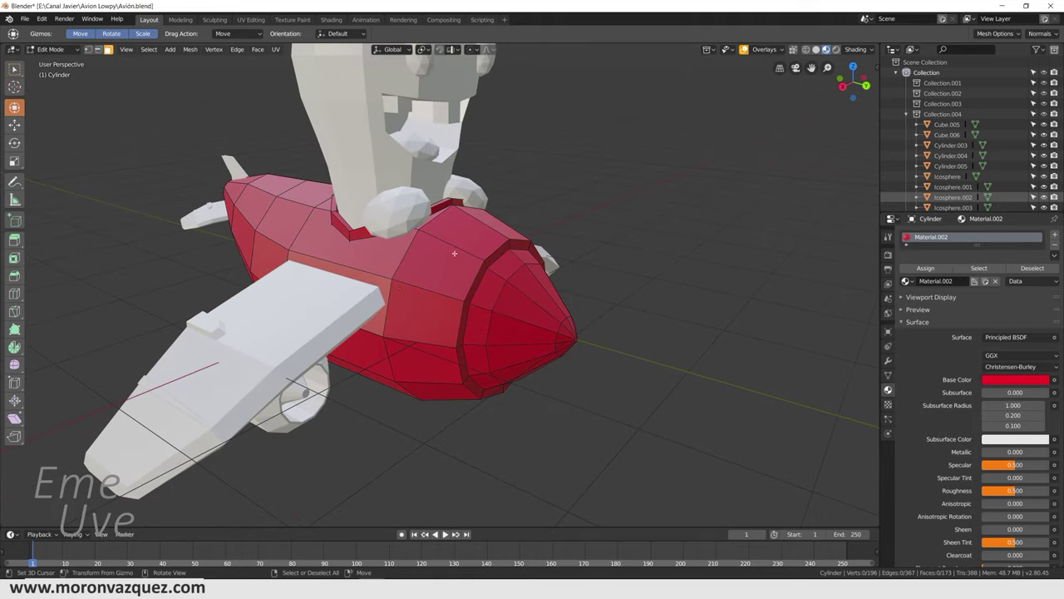
middle_drag(463, 211, 506, 264)
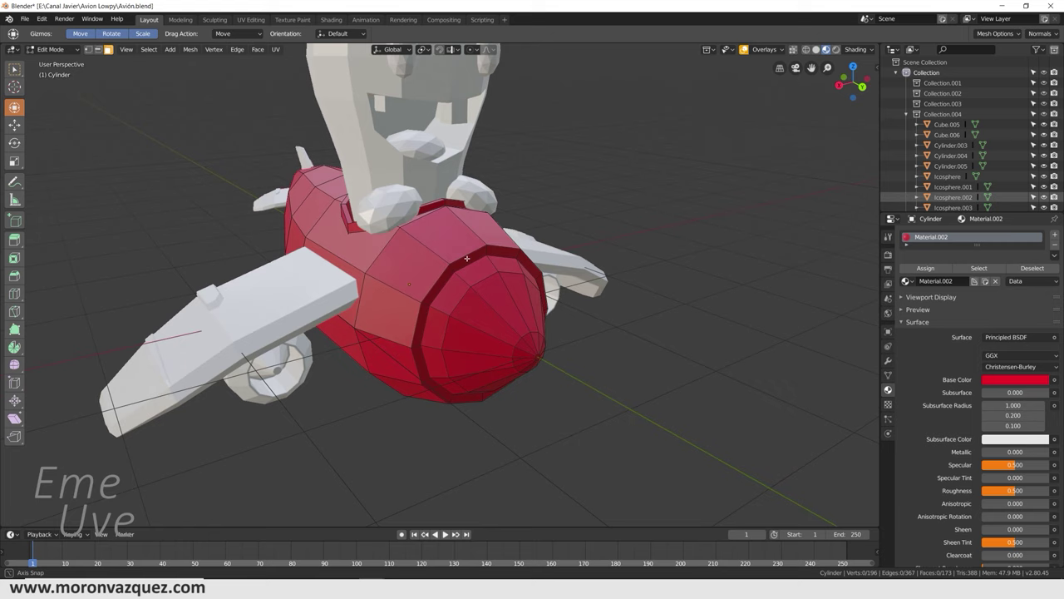
shift+click(505, 264)
shift+click(497, 317)
shift+click(492, 339)
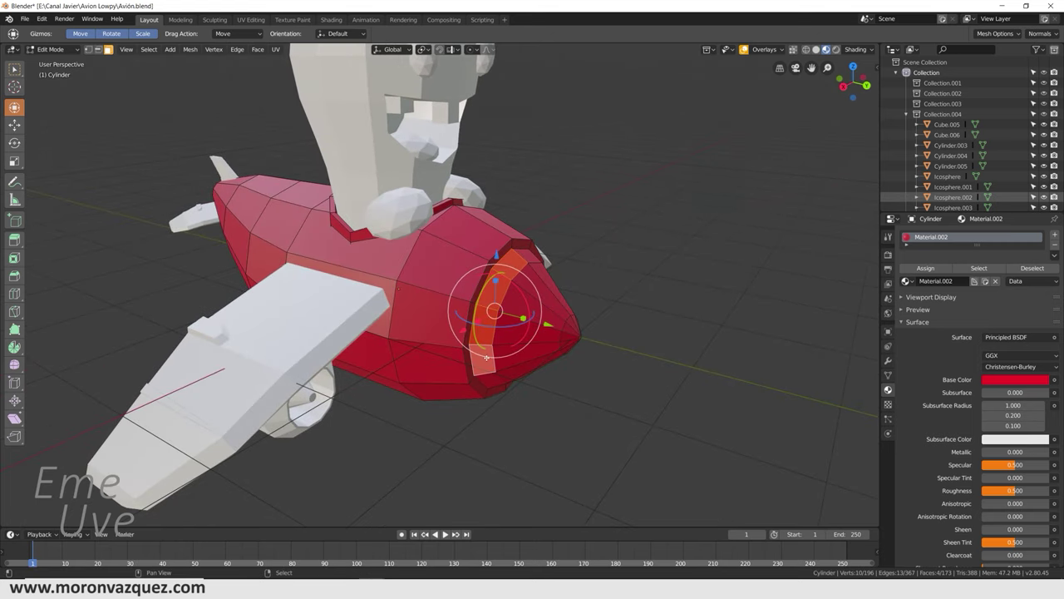
shift+click(501, 250)
Step: Select the remaining faces all around the nose band
mouse_move(499, 333)
middle_down()
mouse_move(455, 306)
mouse_move(397, 347)
mouse_move(433, 298)
middle_up()
shift+click(455, 305)
shift+click(459, 320)
shift+click(387, 350)
shift+click(408, 332)
shift+click(420, 316)
shift+click(433, 297)
shift+click(420, 276)
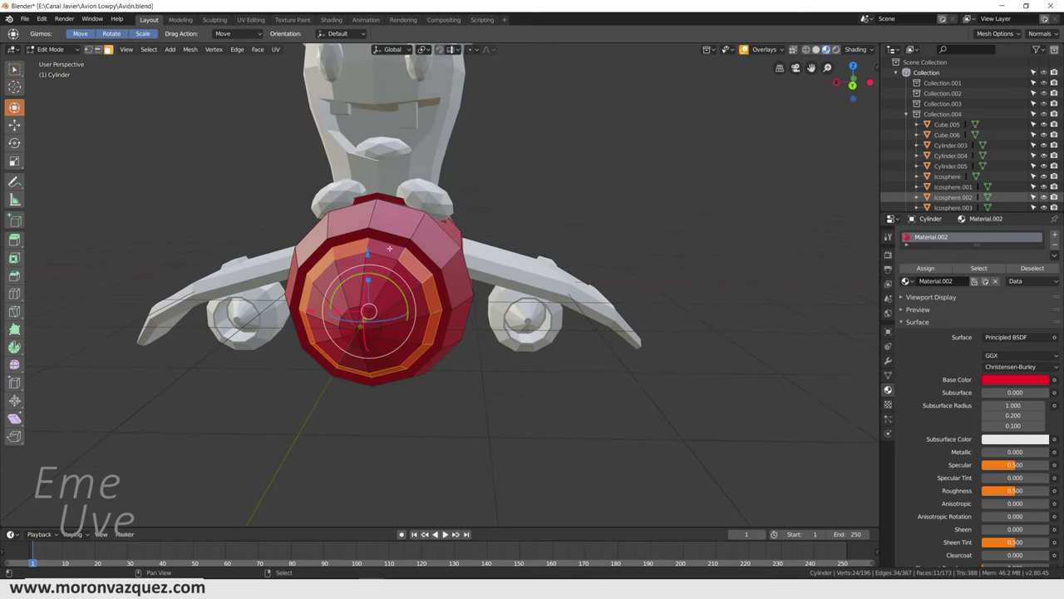
shift+click(403, 254)
middle_drag(404, 253, 454, 269)
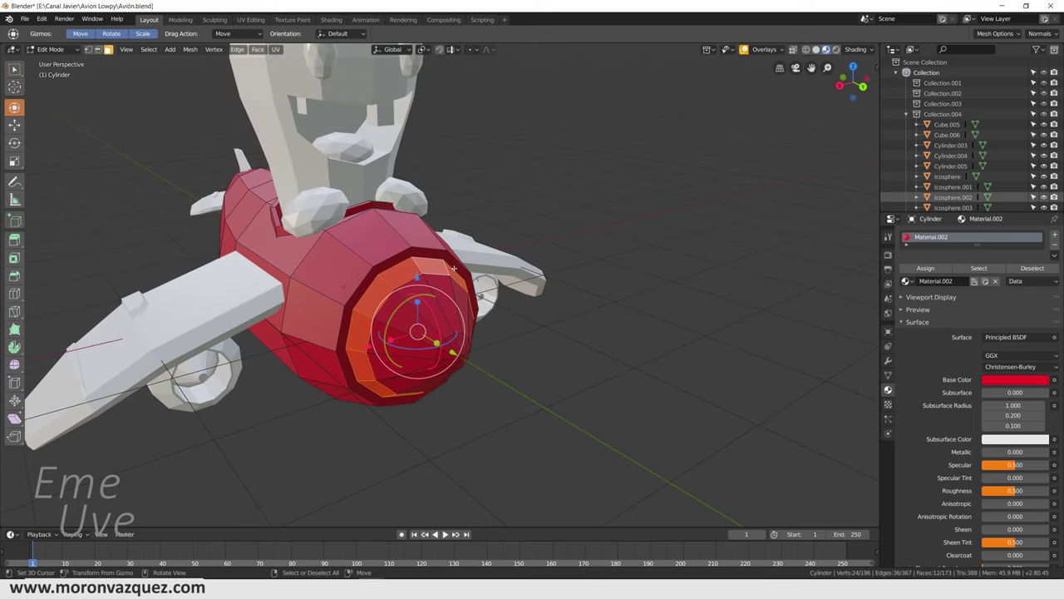
Step: Separate the nose band into its own object, Cylinder.006, and start moving it in Object Mode
key(x)
click(454, 268)
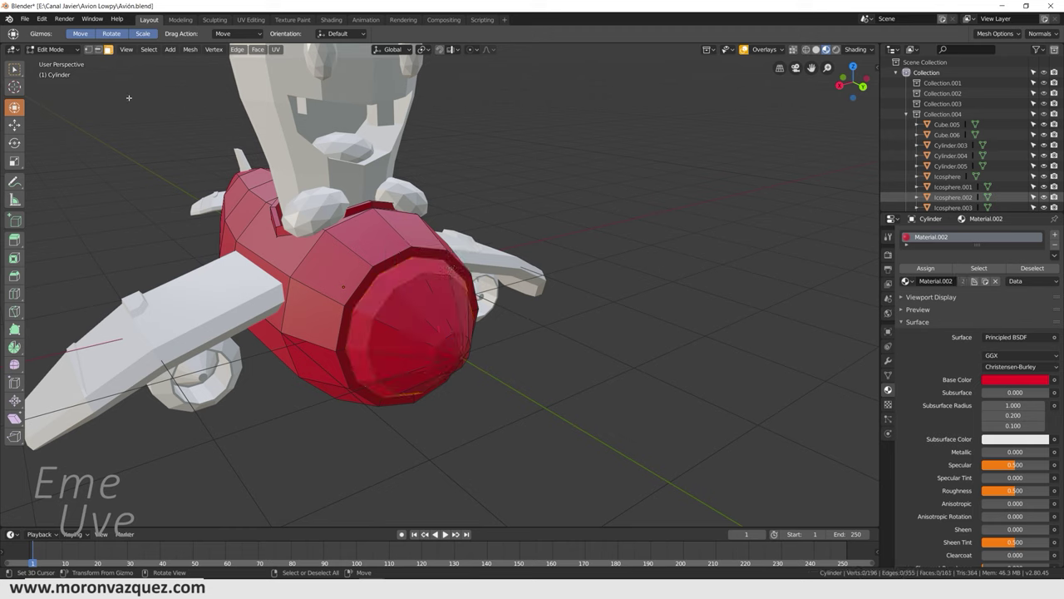
click(47, 51)
click(54, 116)
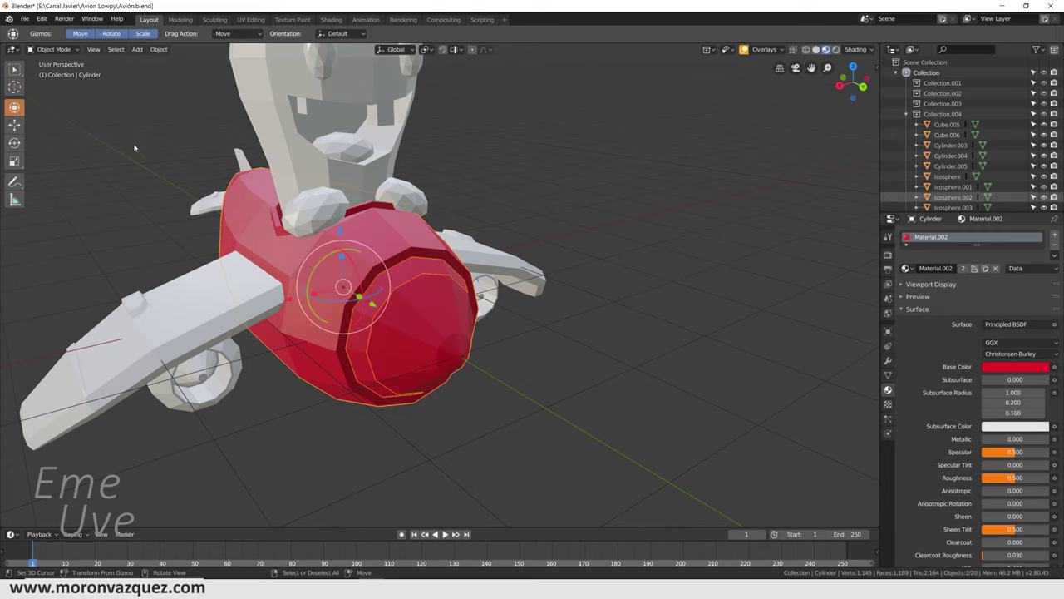
key(shift+d)
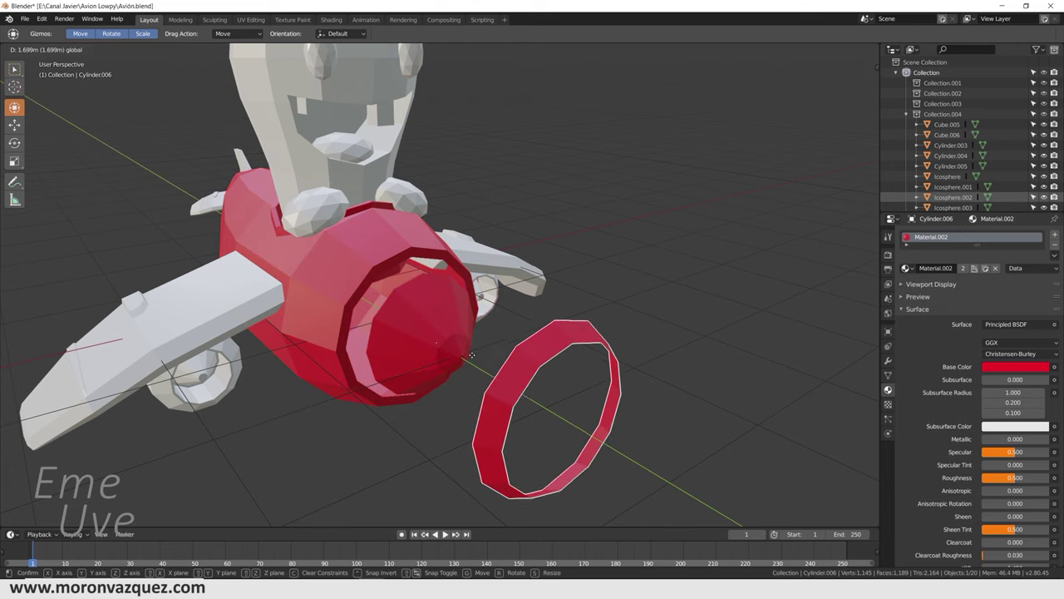
Step: Cancel the move to keep the ring on the nose, then try and undo a Glossy shader
right_click(479, 358)
mouse_move(480, 357)
middle_down()
mouse_move(637, 352)
mouse_move(684, 324)
mouse_move(687, 340)
mouse_move(731, 333)
middle_up()
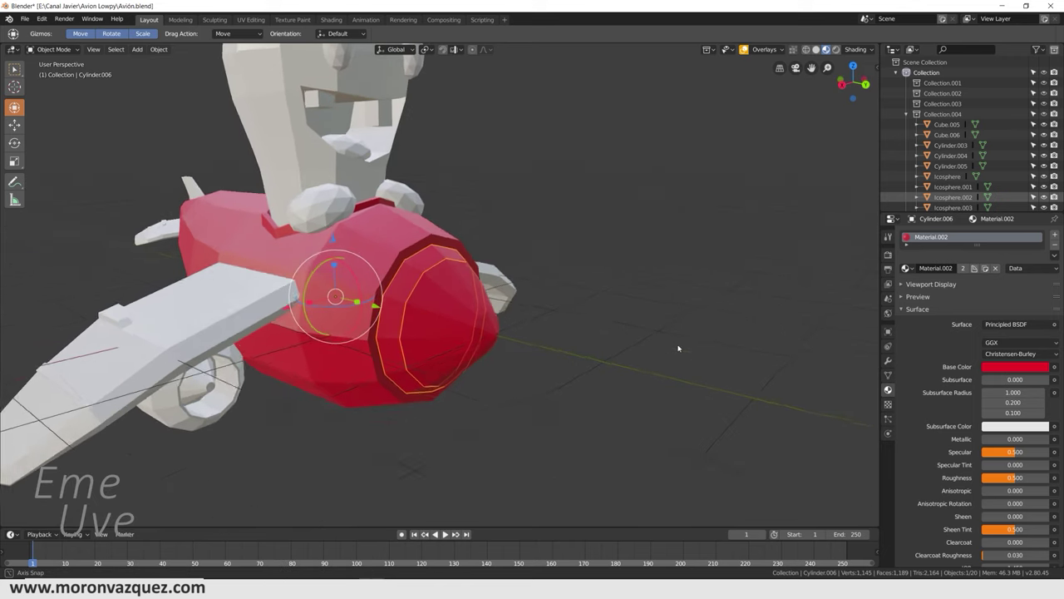
click(1000, 327)
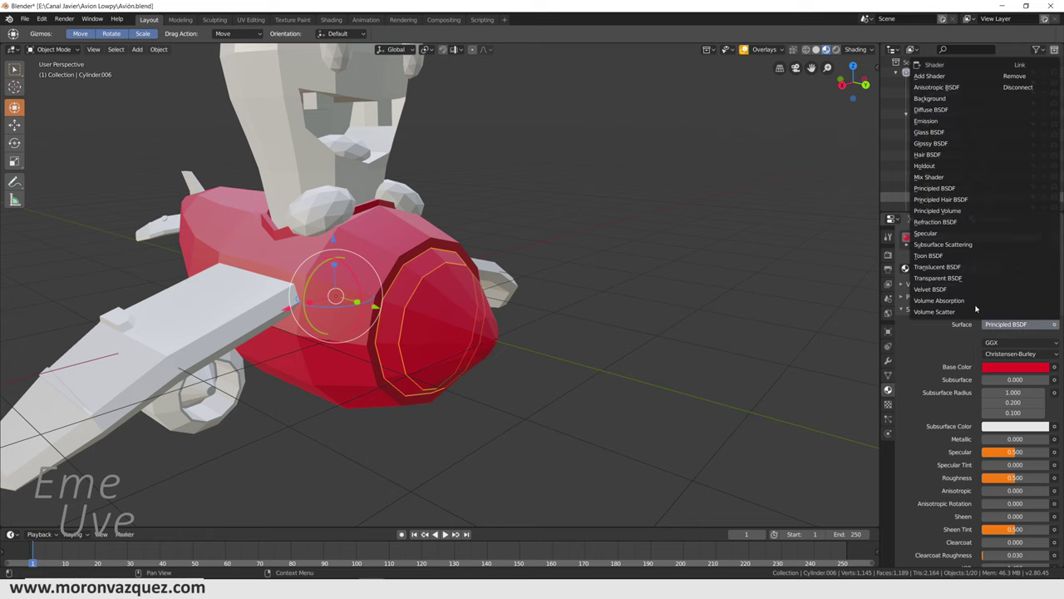
click(932, 143)
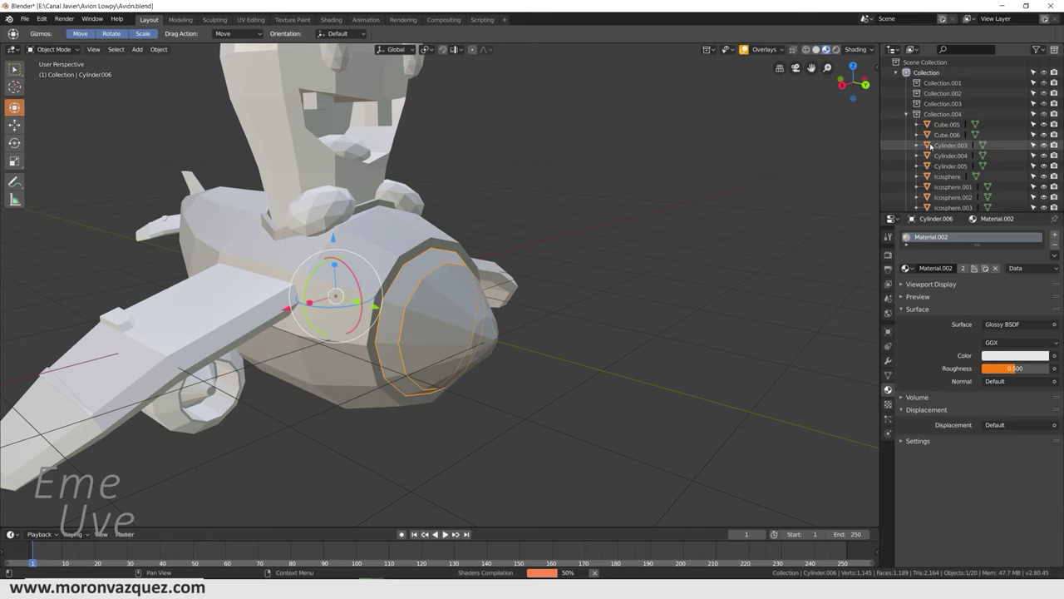
key(ctrl+z)
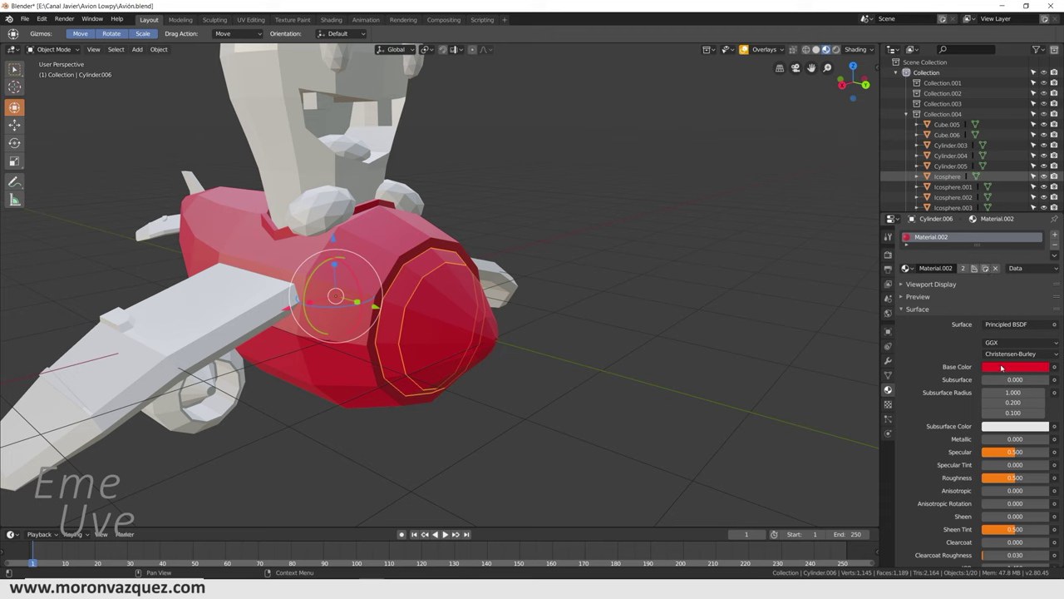
Step: Create a new Metal material for the ring with a dark grey colour and Glossy BSDF surface
click(985, 268)
text(Metal)
click(1015, 367)
click(1045, 259)
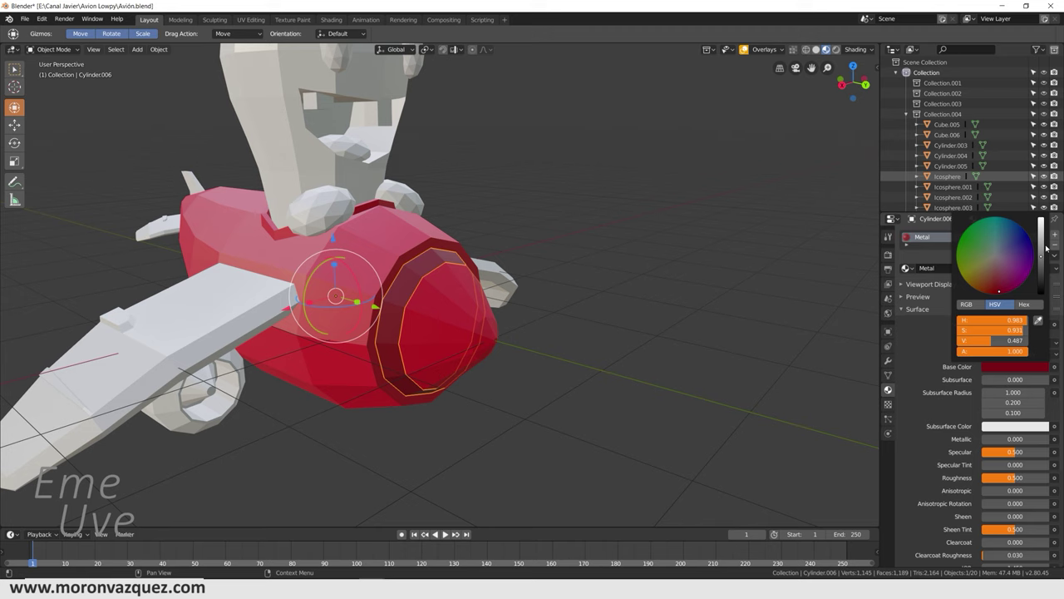
click(997, 256)
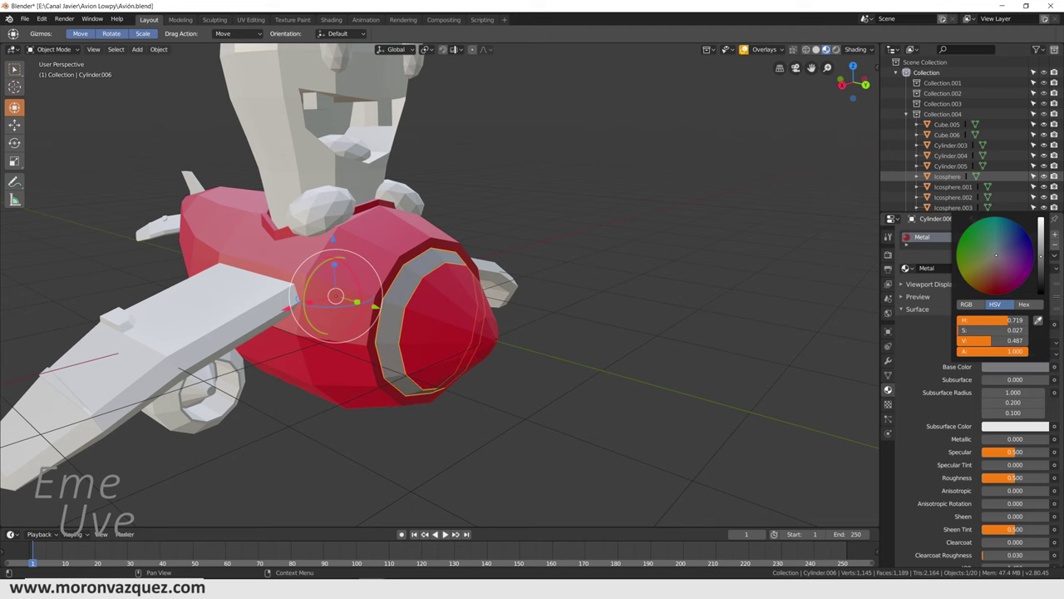
click(1016, 324)
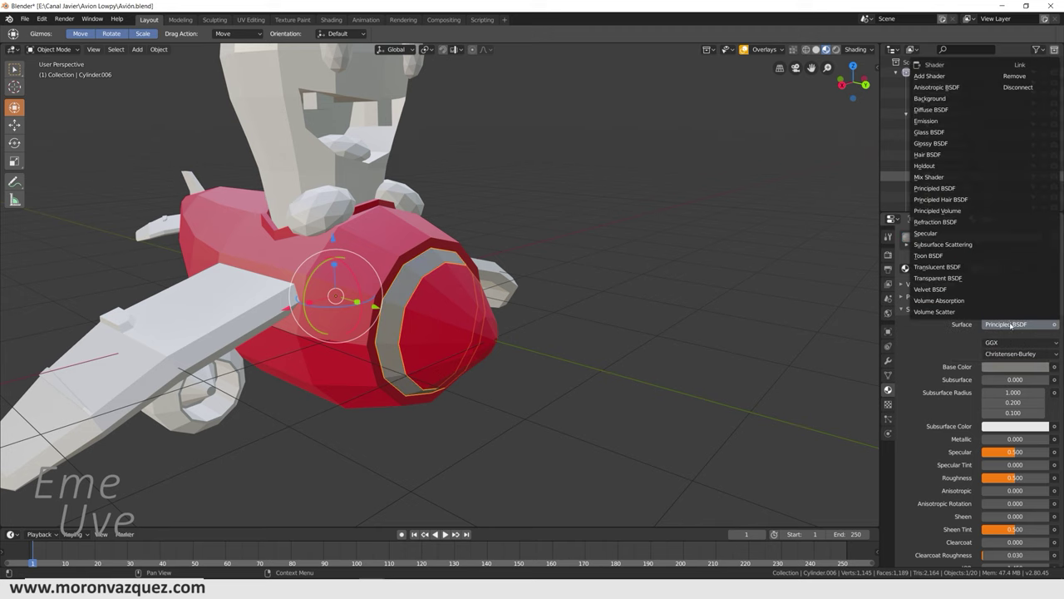
click(931, 143)
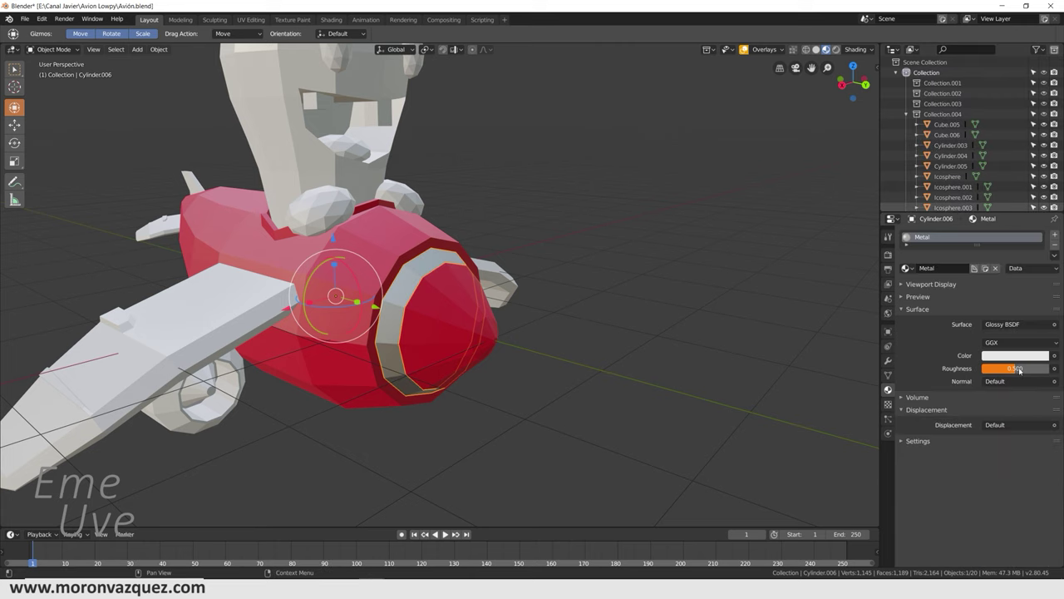
Step: Tune the Glossy roughness to 0.256 while checking the ring in Rendered view
drag(1015, 368, 990, 368)
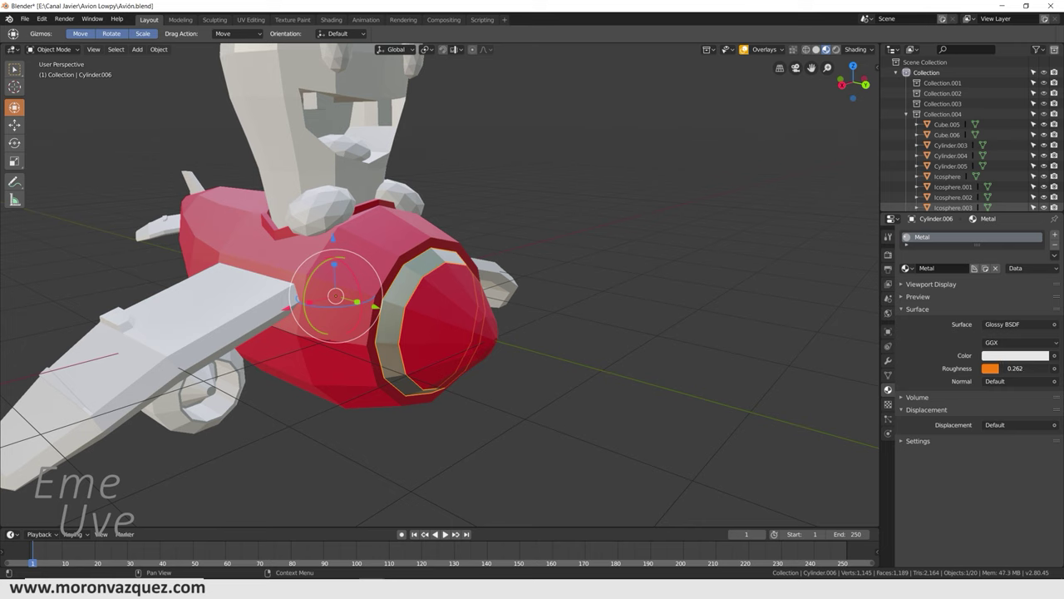
click(836, 50)
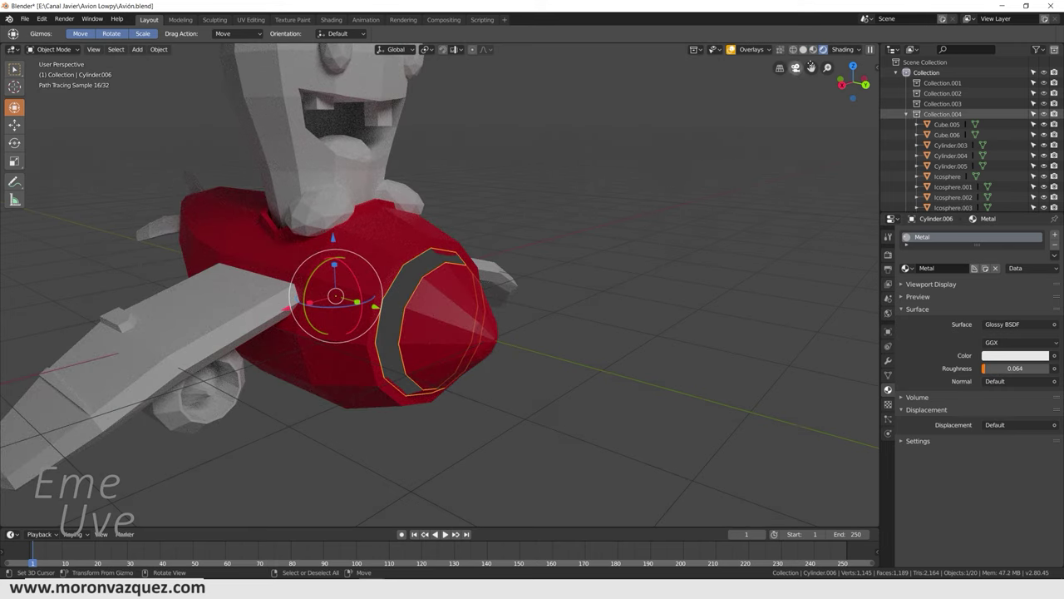
mouse_move(988, 368)
mouse_down()
mouse_move(1005, 368)
mouse_move(994, 368)
mouse_up()
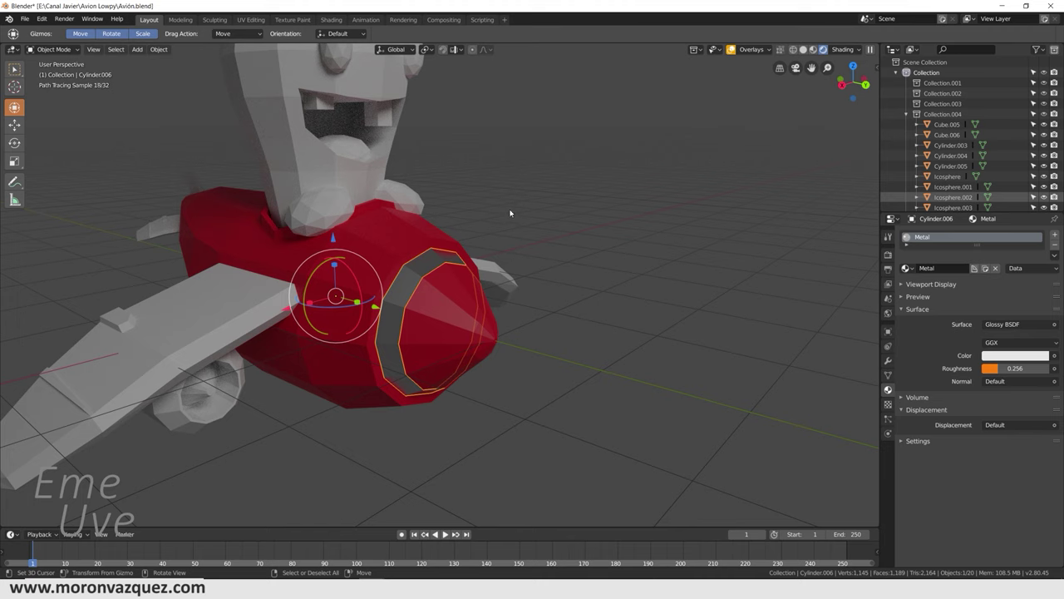
click(803, 50)
middle_drag(476, 327, 562, 285)
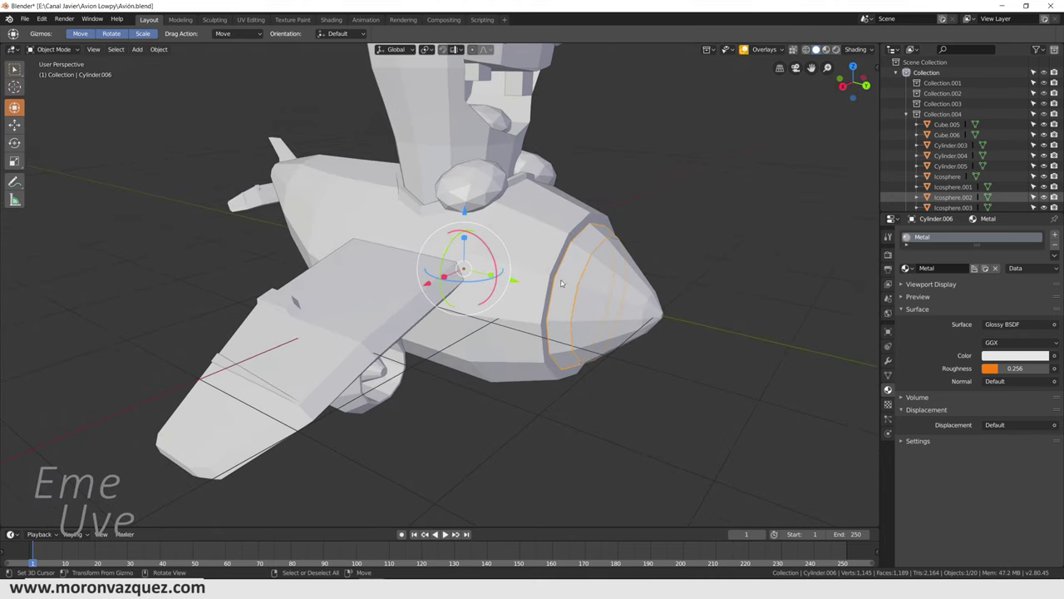
Step: Assign the red Material.002 to both wings
click(826, 49)
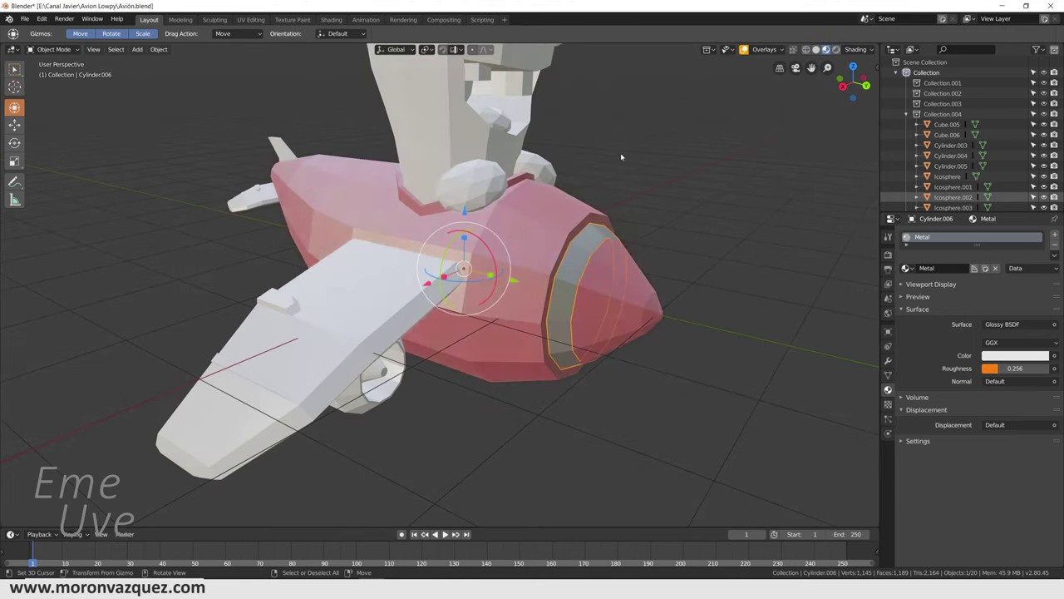
click(391, 299)
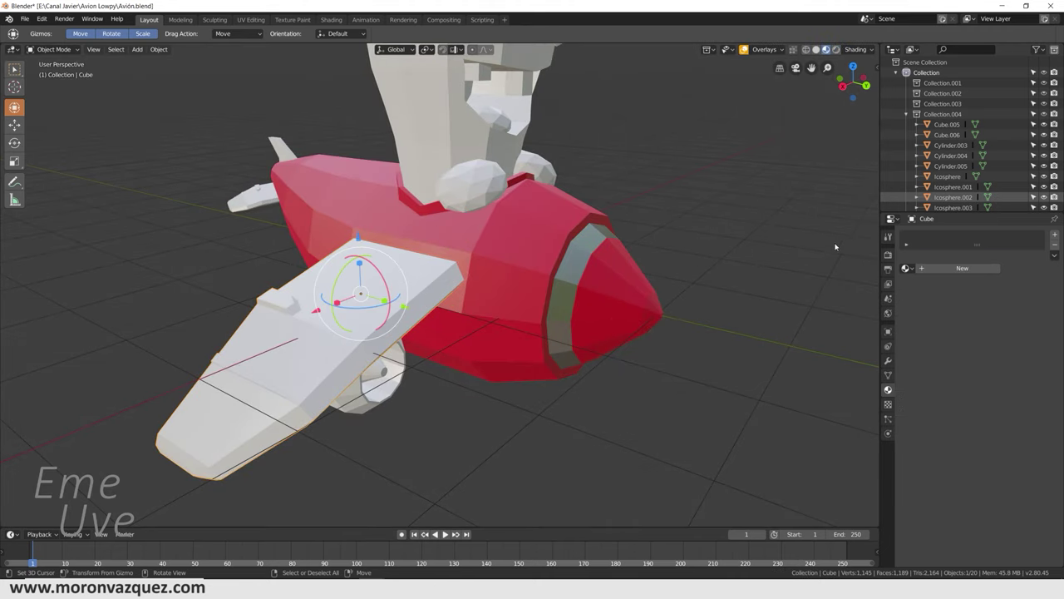
click(906, 269)
click(932, 299)
middle_drag(498, 333, 632, 316)
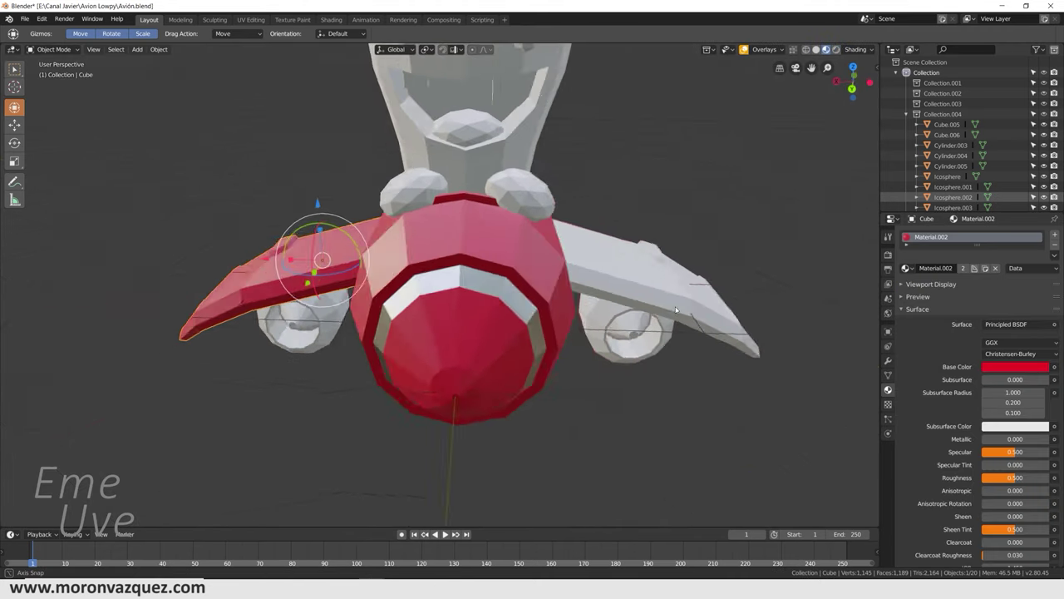
click(663, 302)
click(907, 268)
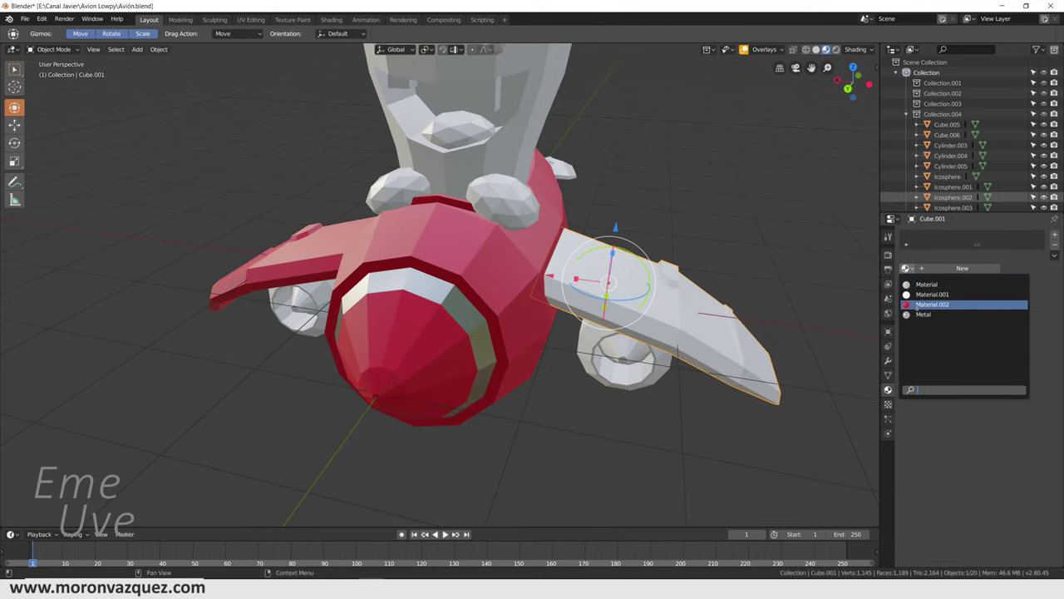
click(931, 305)
Step: Assign the red Material.002 to the left and right wheels
mouse_move(834, 336)
middle_down()
mouse_move(28, 321)
mouse_move(282, 341)
middle_up()
click(297, 352)
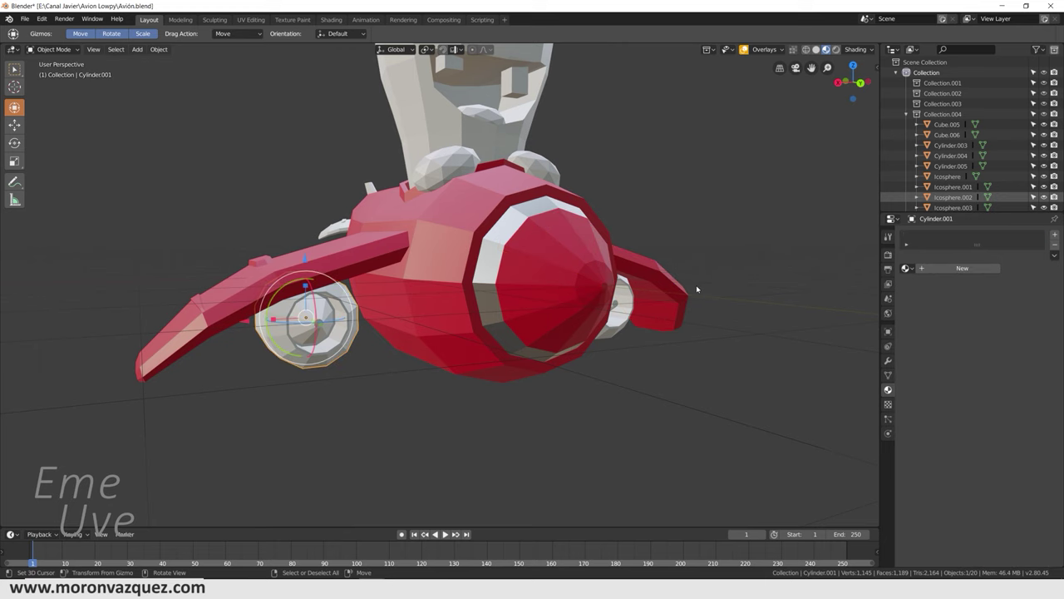
click(906, 268)
click(931, 304)
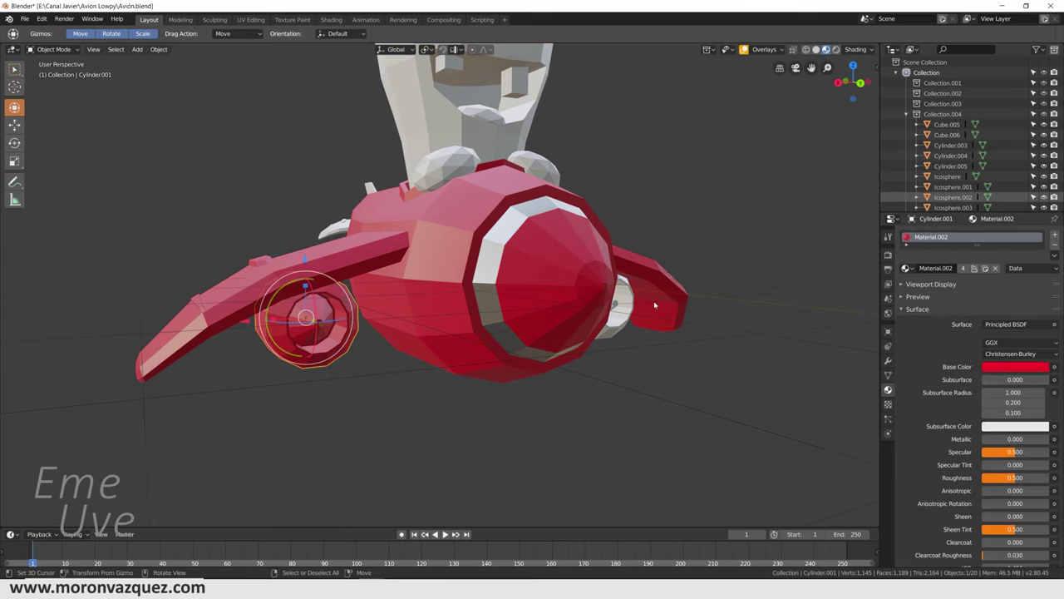
click(629, 314)
click(906, 267)
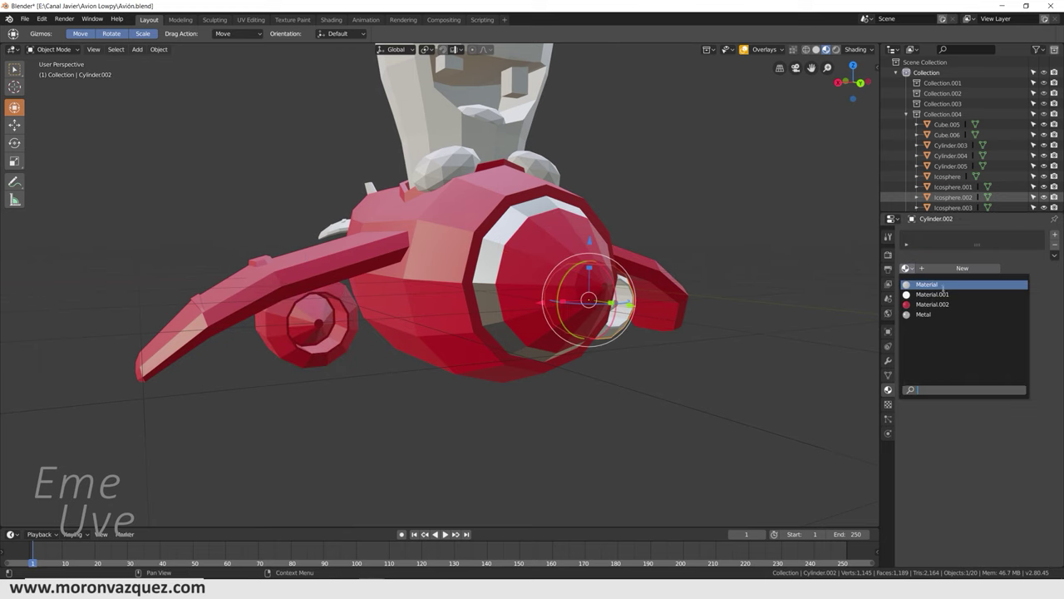
click(933, 305)
mouse_move(618, 333)
middle_down()
mouse_move(647, 304)
mouse_move(654, 311)
mouse_move(602, 339)
mouse_move(606, 350)
mouse_move(515, 435)
mouse_move(435, 352)
mouse_move(494, 363)
mouse_move(424, 363)
middle_up()
scroll(290, 324, up, 5)
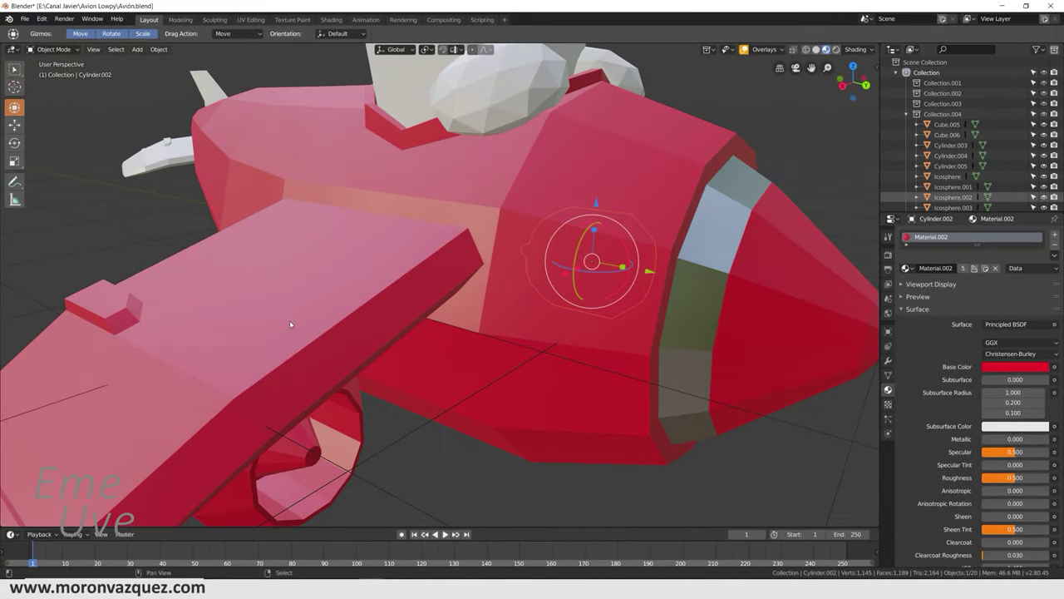
Step: Select the wing and enter Edit Mode
middle_drag(290, 324, 533, 260)
click(512, 266)
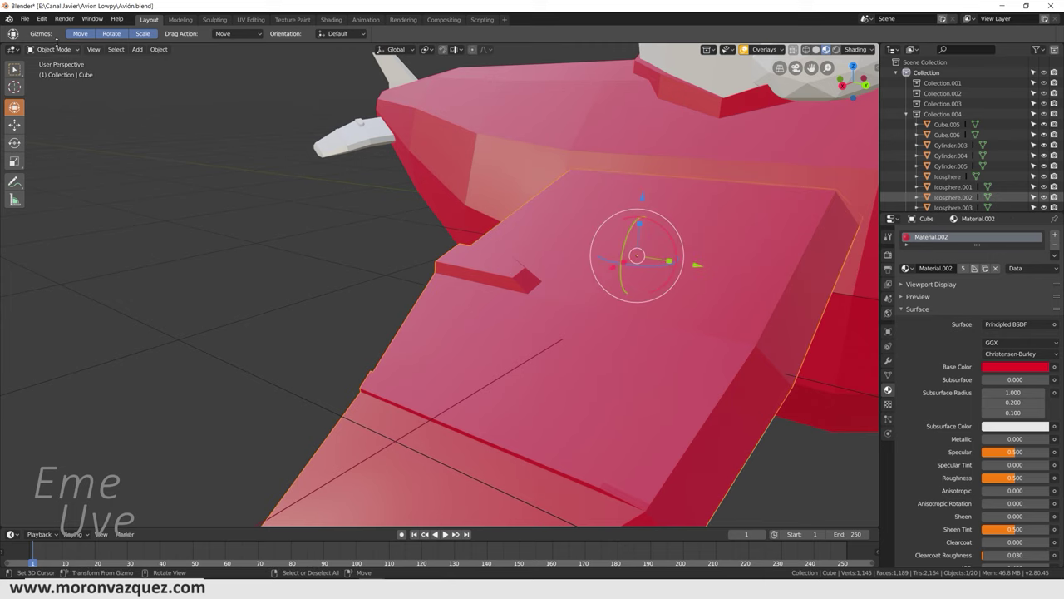
click(55, 49)
click(56, 83)
Step: Select all faces of the small raised block and separate them into their own object
click(481, 259)
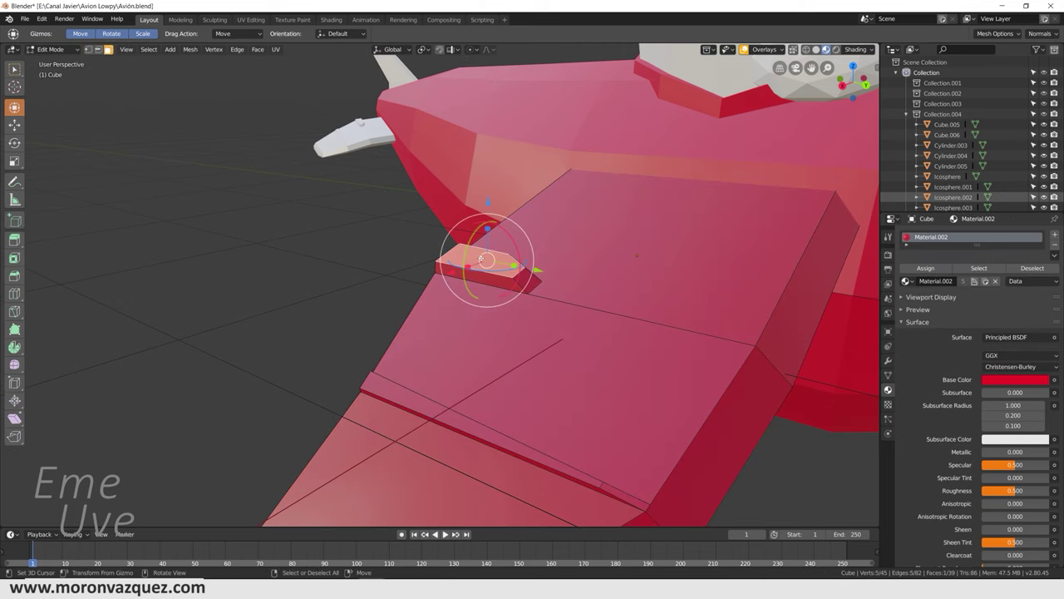
shift+click(482, 276)
shift+click(532, 279)
middle_drag(532, 279, 465, 302)
shift+click(375, 332)
shift+click(354, 312)
mouse_move(353, 312)
middle_down()
mouse_move(404, 314)
mouse_move(604, 221)
middle_up()
scroll(404, 313, down, 5)
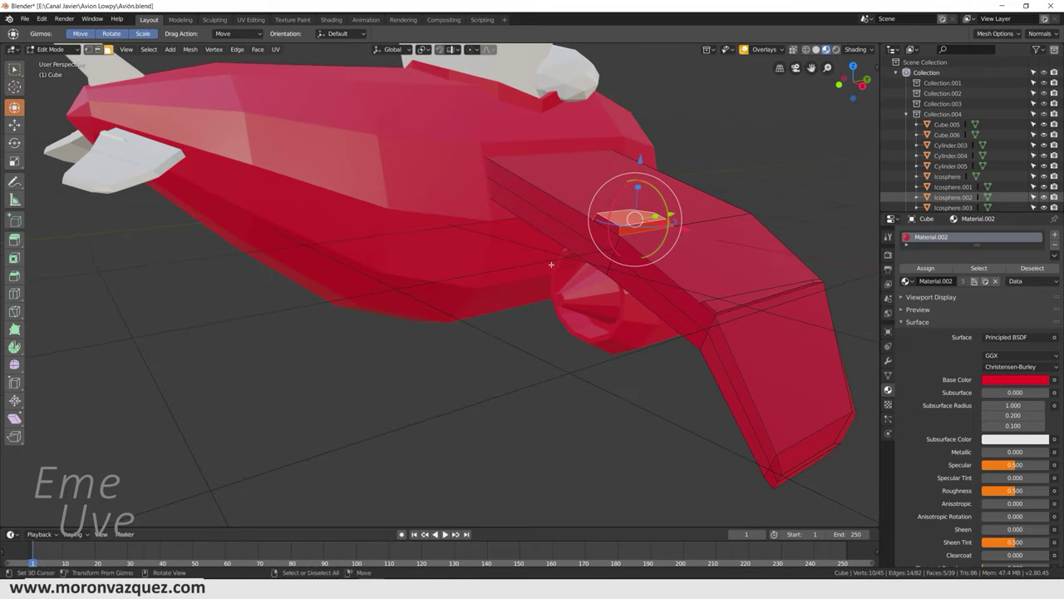
key(p)
click(614, 220)
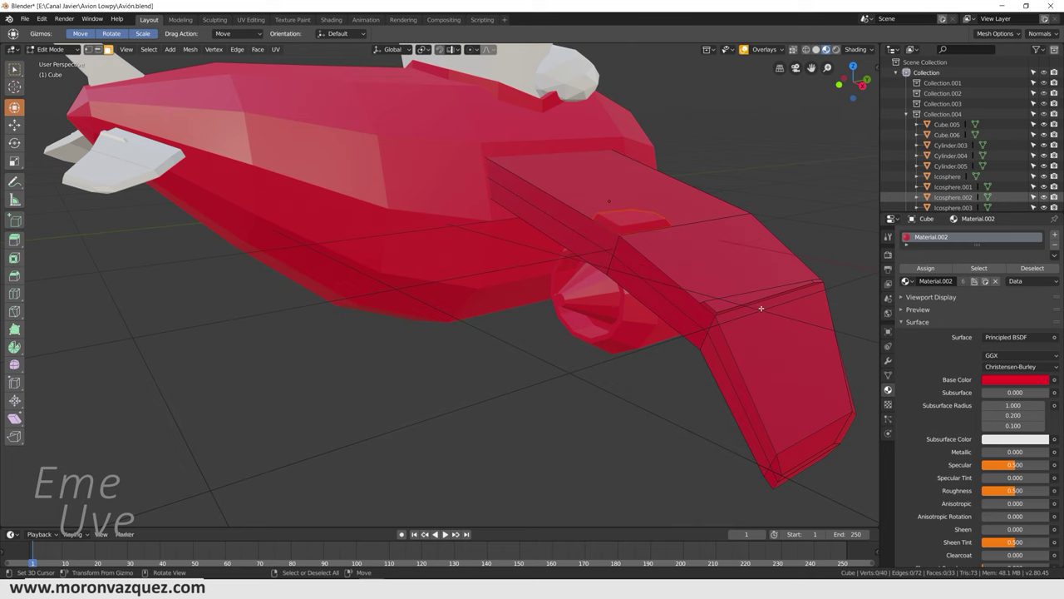
Step: Select the thin strip faces near the wing tip and detach them from the wing
click(742, 303)
scroll(742, 303, up, 2)
scroll(707, 308, up, 2)
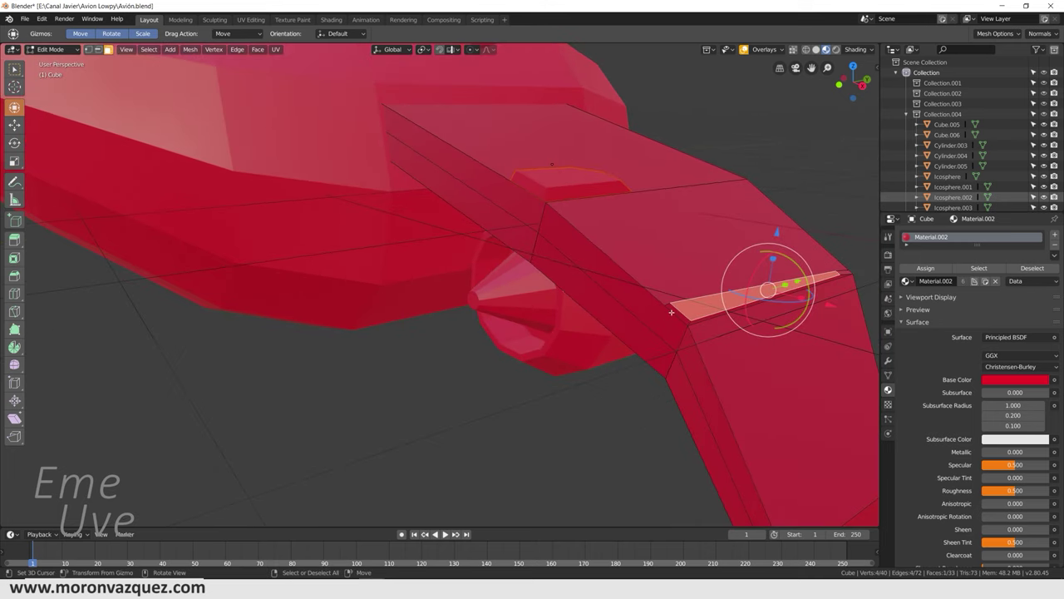
shift+click(678, 311)
mouse_move(697, 318)
middle_down()
mouse_move(464, 403)
mouse_move(249, 374)
middle_up()
shift+click(465, 403)
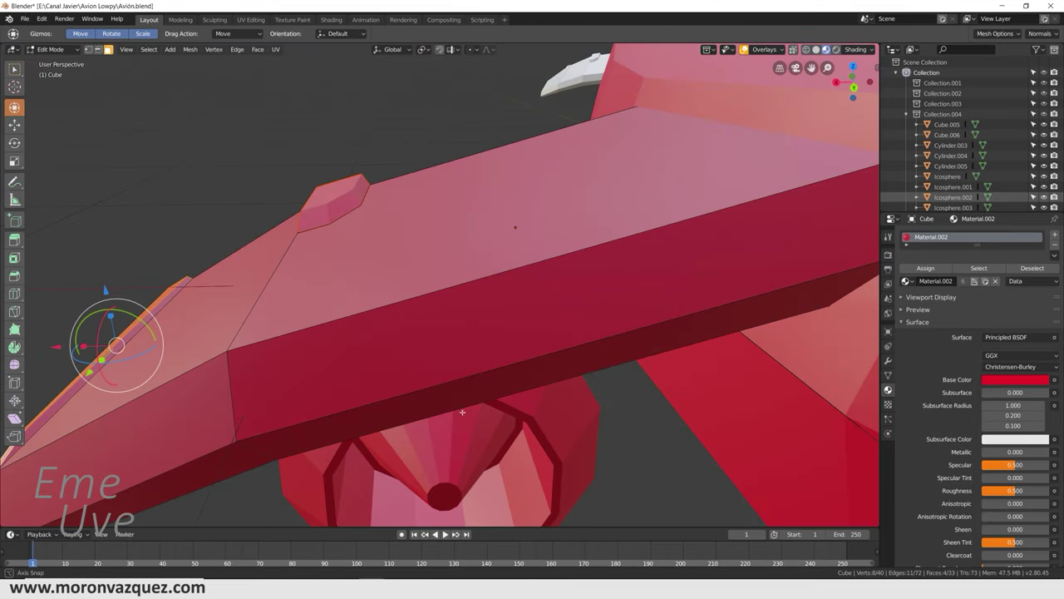
shift+click(174, 295)
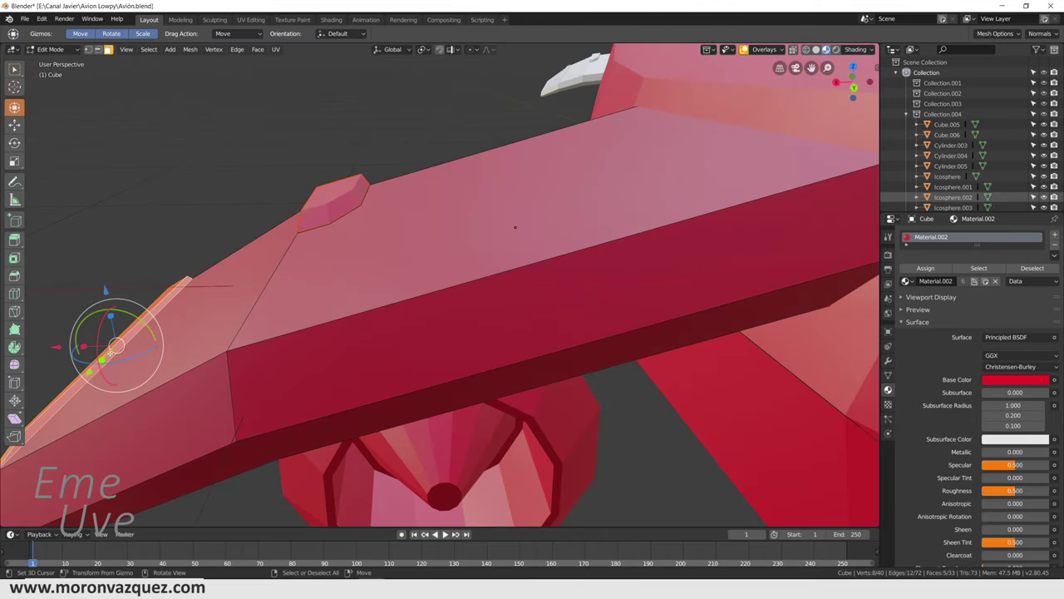
key(x)
click(133, 356)
Step: Give the small wing block a new white material named Blanco
mouse_move(140, 355)
middle_down()
mouse_move(497, 277)
mouse_move(507, 289)
middle_up()
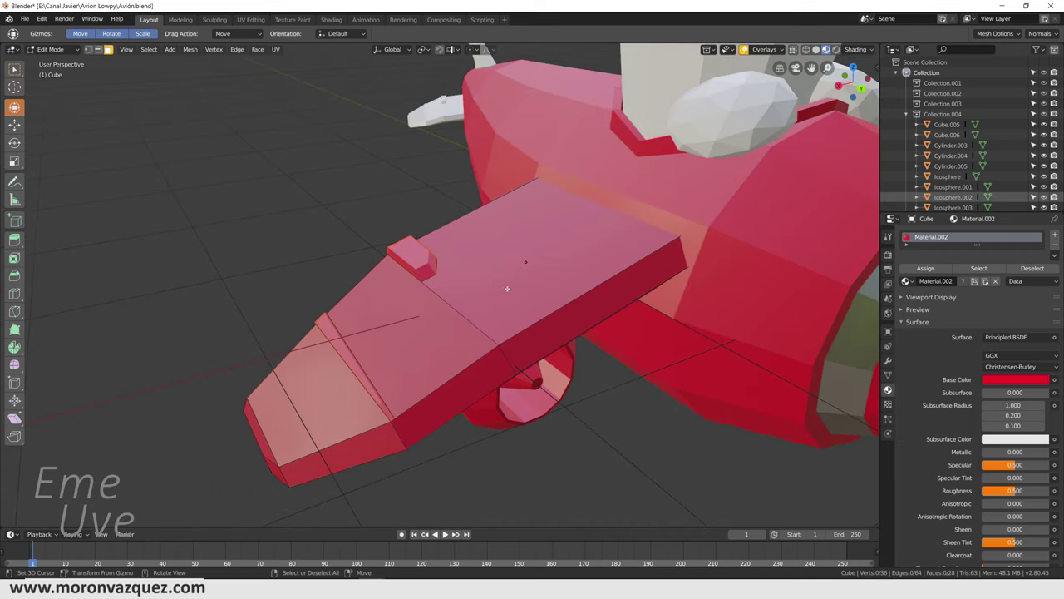
click(52, 49)
click(65, 124)
click(423, 264)
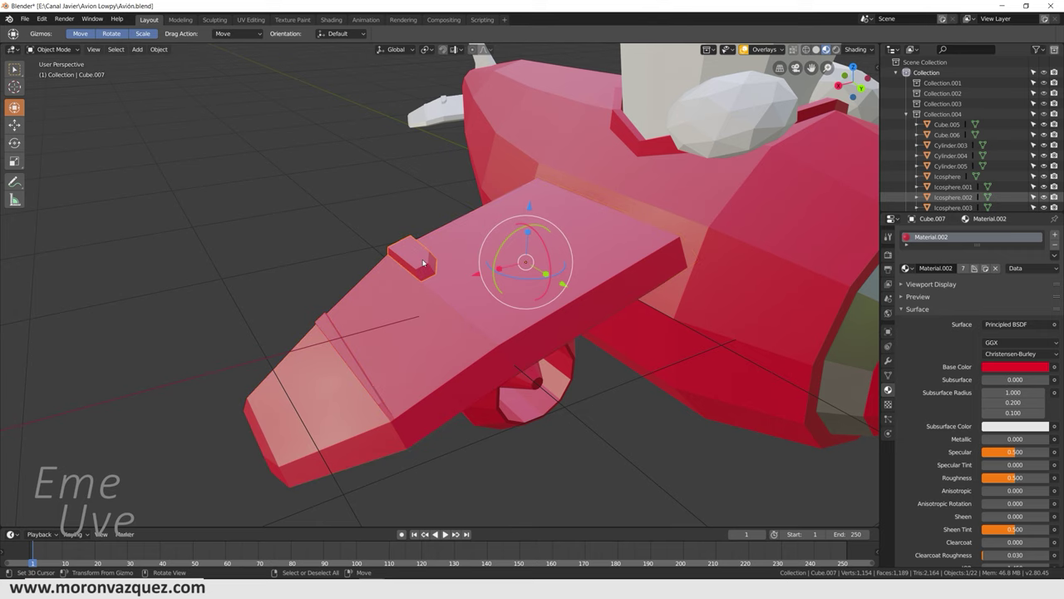
click(986, 269)
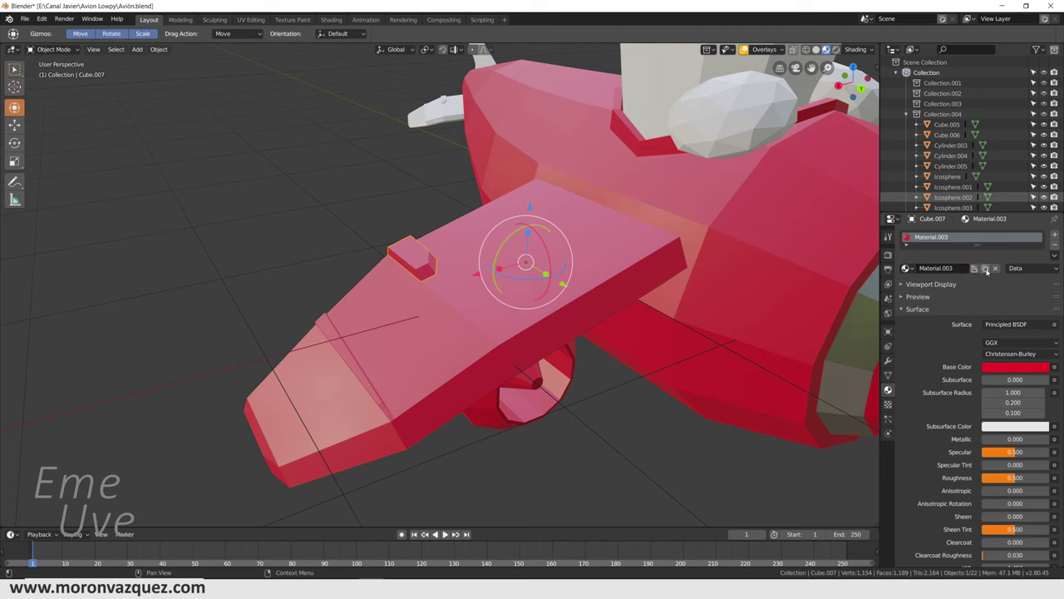
click(997, 369)
click(998, 258)
text(Blanco)
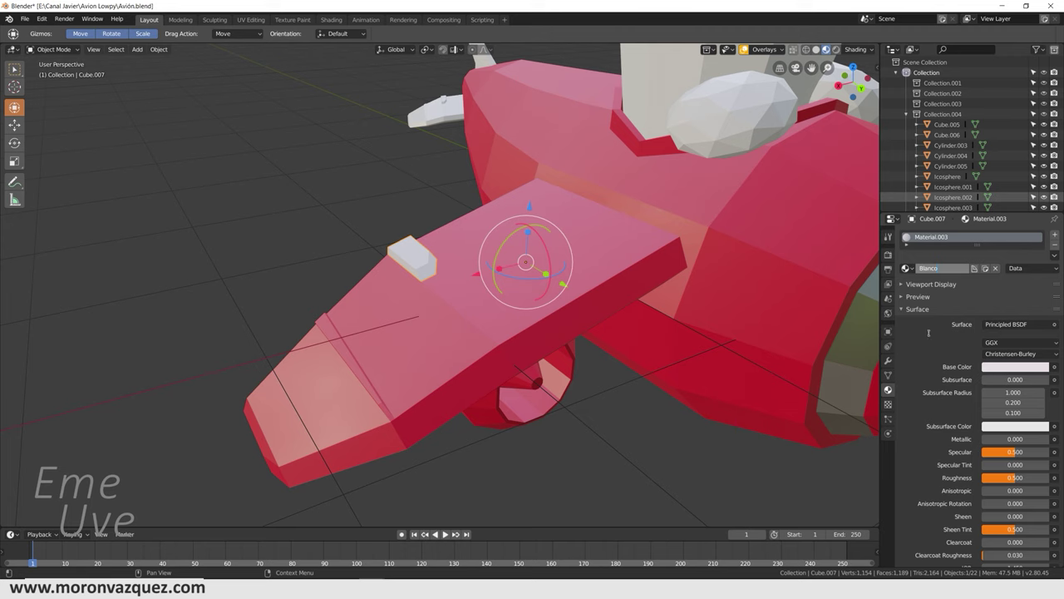
key(Return)
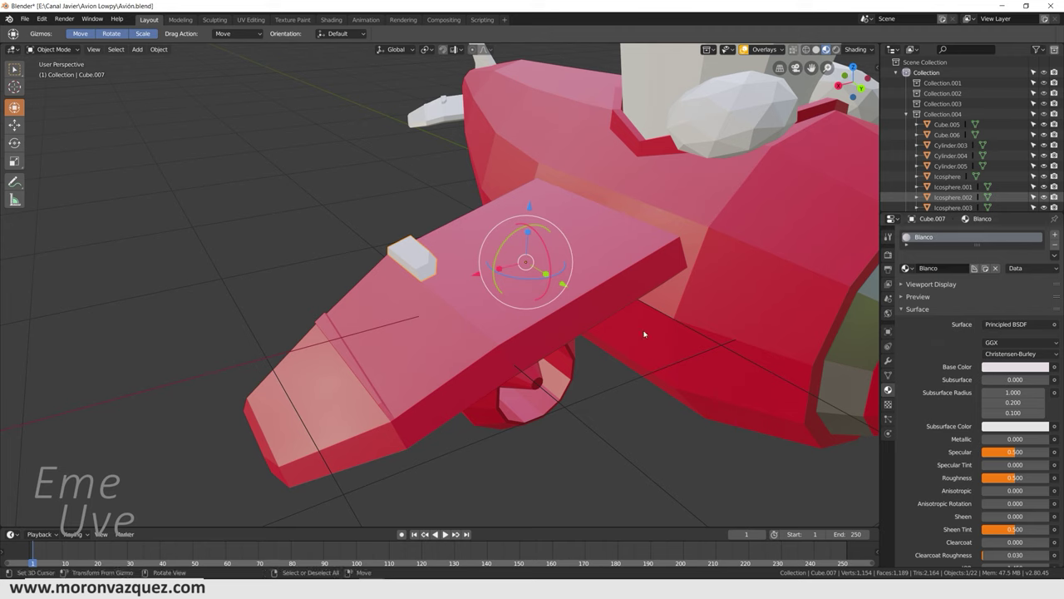
Step: Assign the Blanco material to the thin strip as well
click(361, 337)
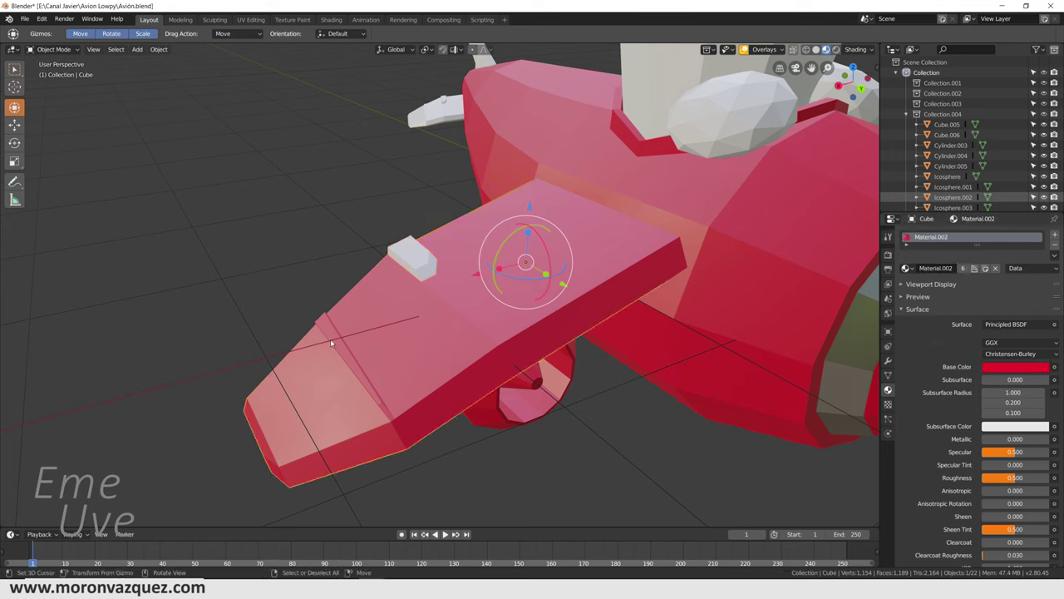
click(906, 267)
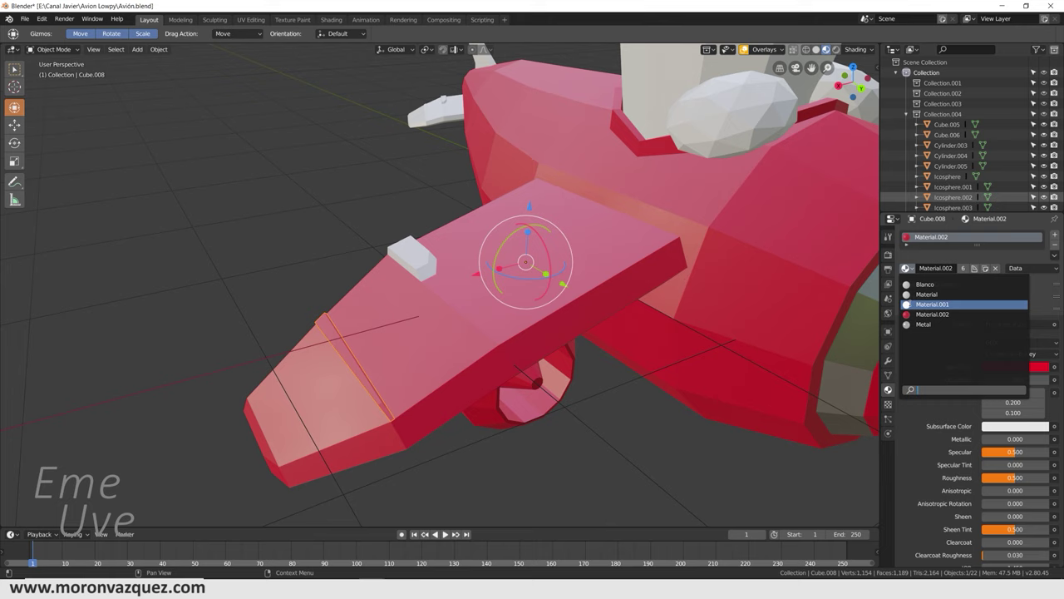
click(923, 284)
mouse_move(654, 302)
middle_down()
mouse_move(729, 277)
mouse_move(474, 279)
middle_up()
click(646, 320)
Step: In the wing's Edit Mode, separate the small raised block's faces into their own object, Cube.009
shift+middle_drag(730, 354, 519, 254)
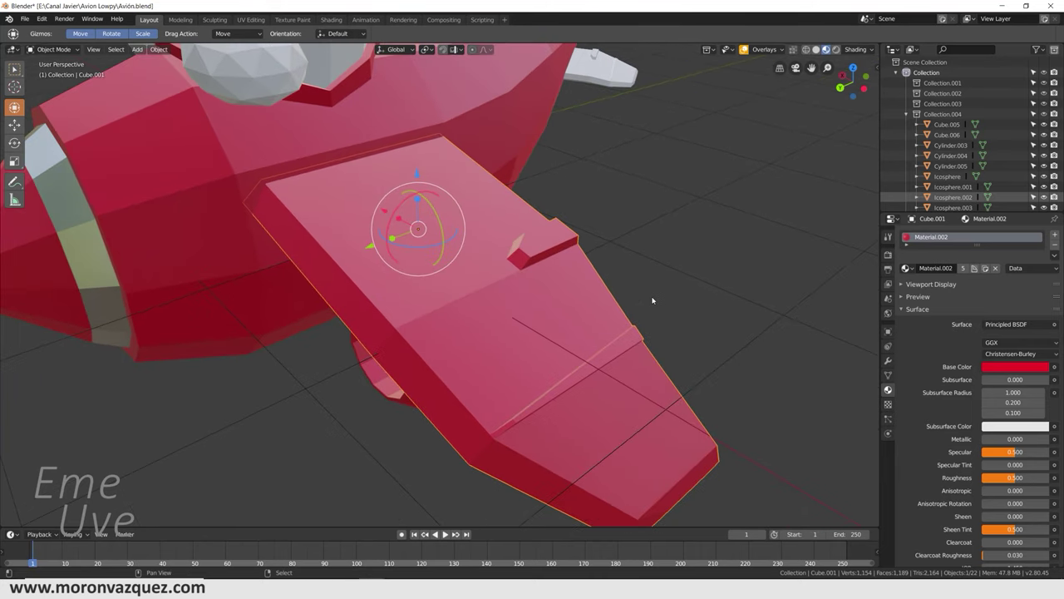
click(54, 49)
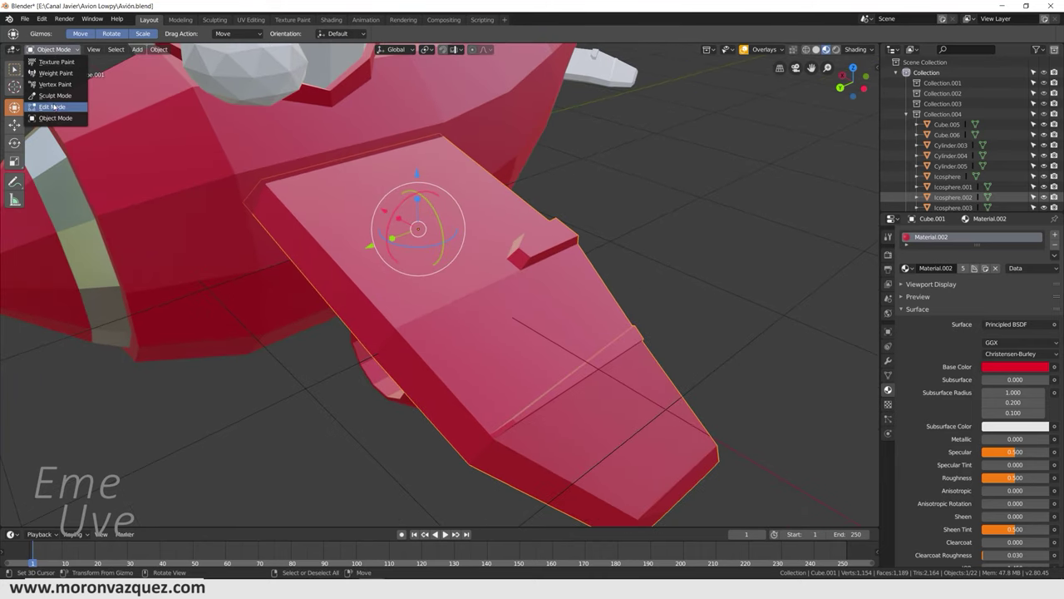
key(Tab)
click(530, 232)
scroll(532, 233, up, 3)
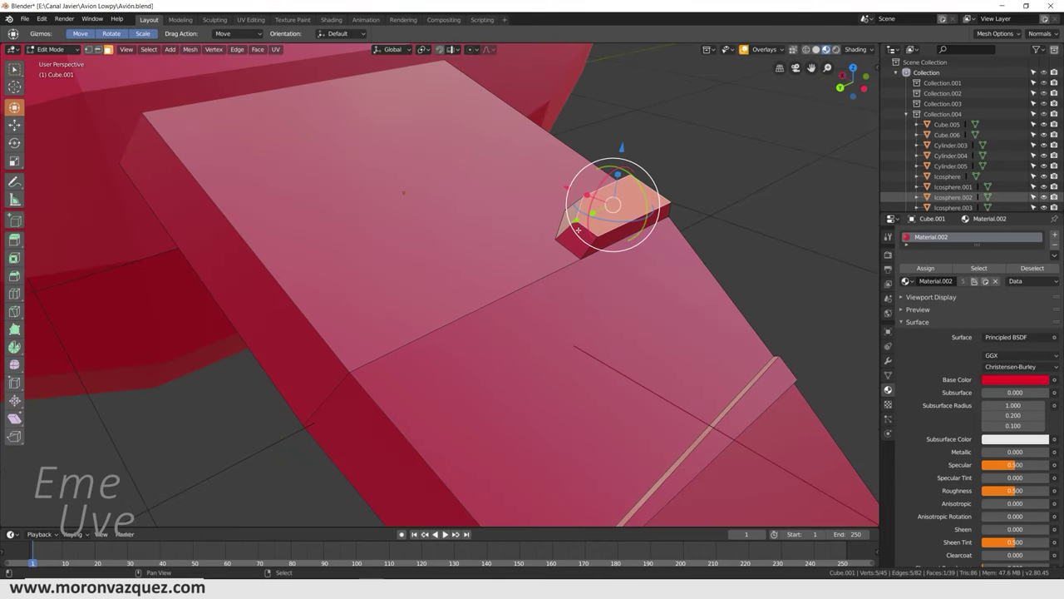
mouse_move(605, 240)
shift+middle_down()
mouse_move(621, 230)
mouse_move(216, 229)
shift+middle_up()
shift+click(621, 229)
shift+click(183, 242)
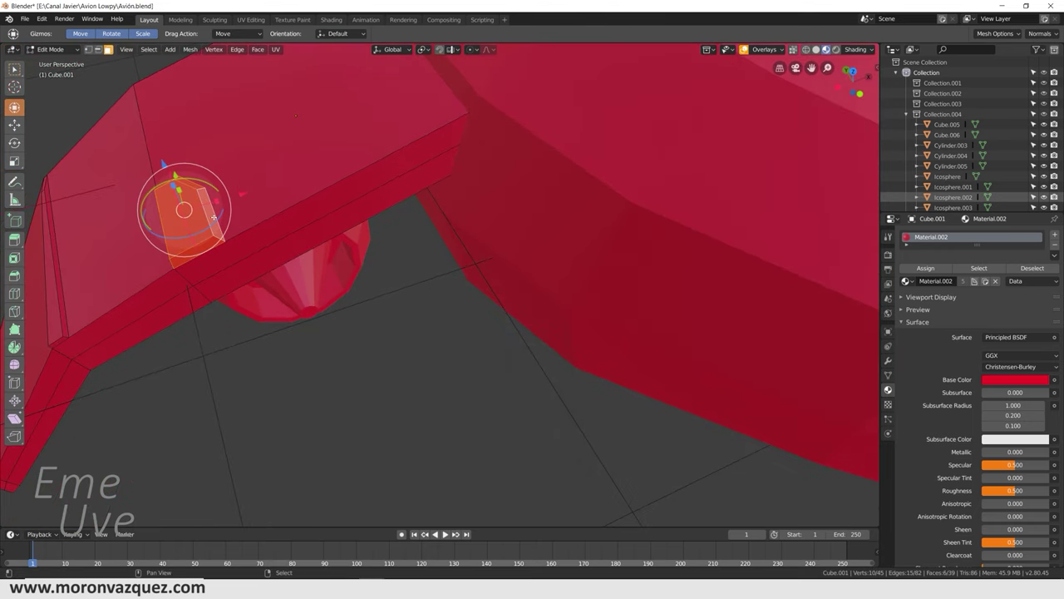
key(p)
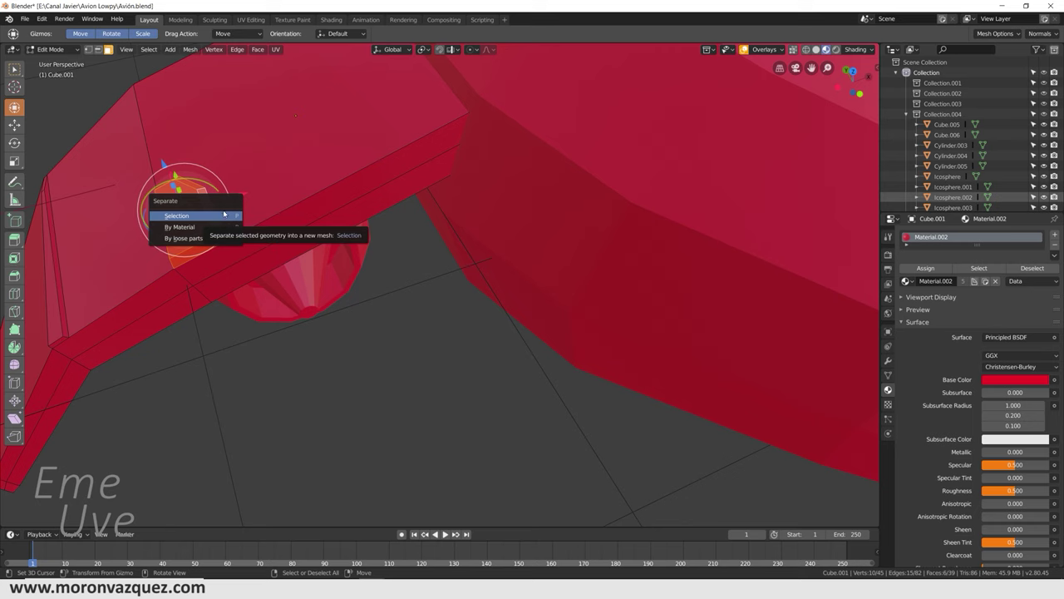
click(223, 212)
Step: Separate the thin stripe faces near the wing tip into their own object
middle_drag(226, 221, 440, 167)
click(384, 205)
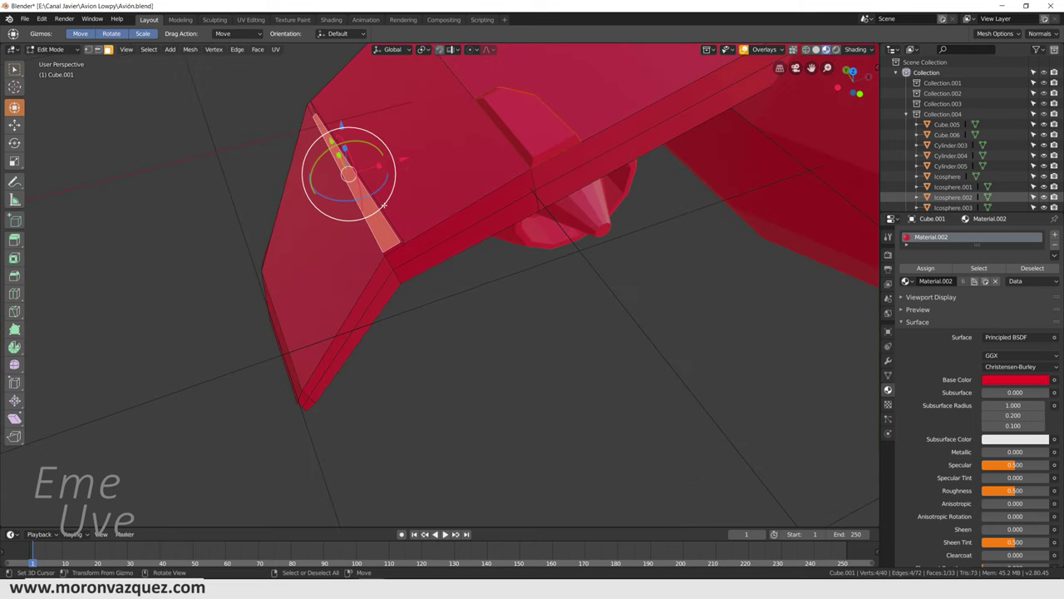
middle_drag(384, 205, 439, 204)
shift+click(490, 195)
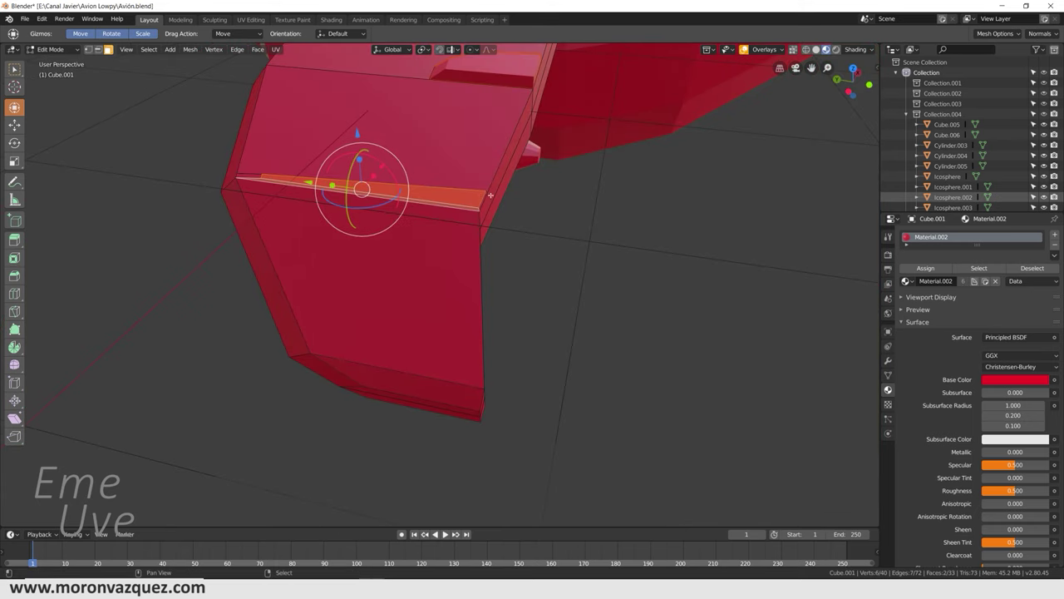
shift+click(482, 201)
middle_drag(482, 201, 518, 227)
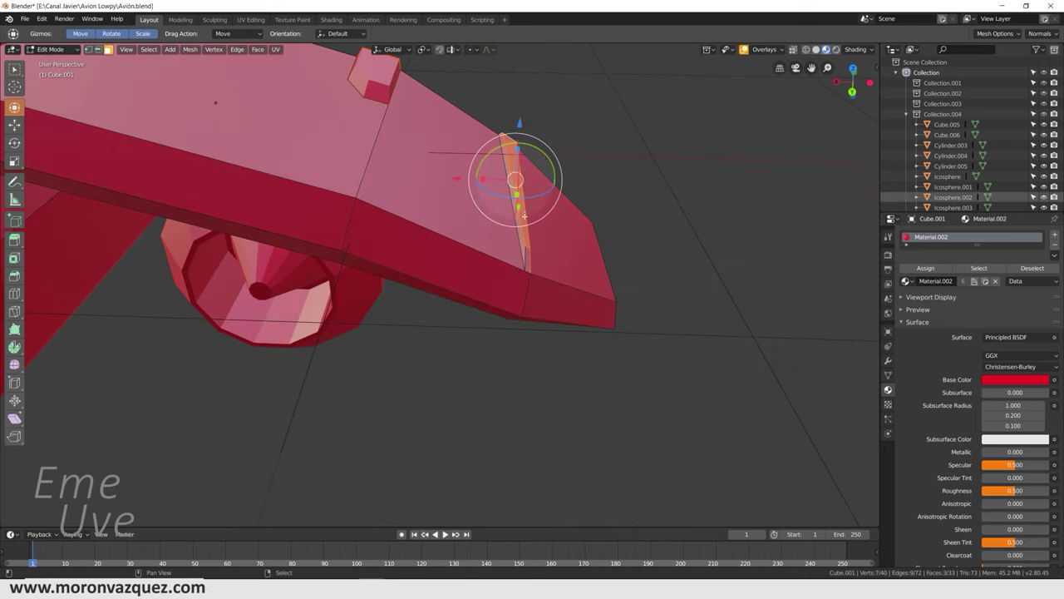
shift+click(526, 246)
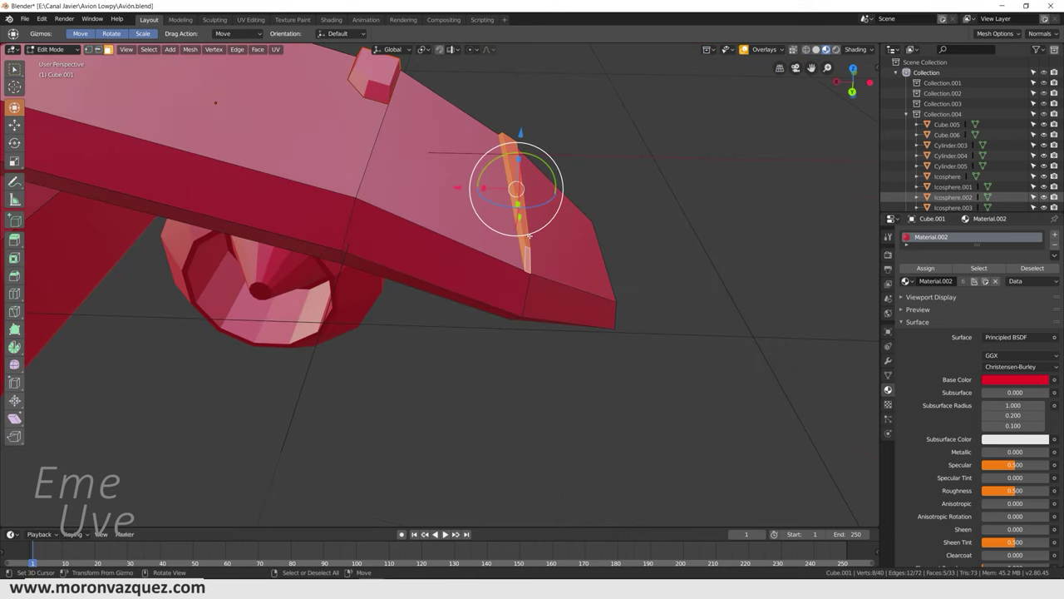
key(p)
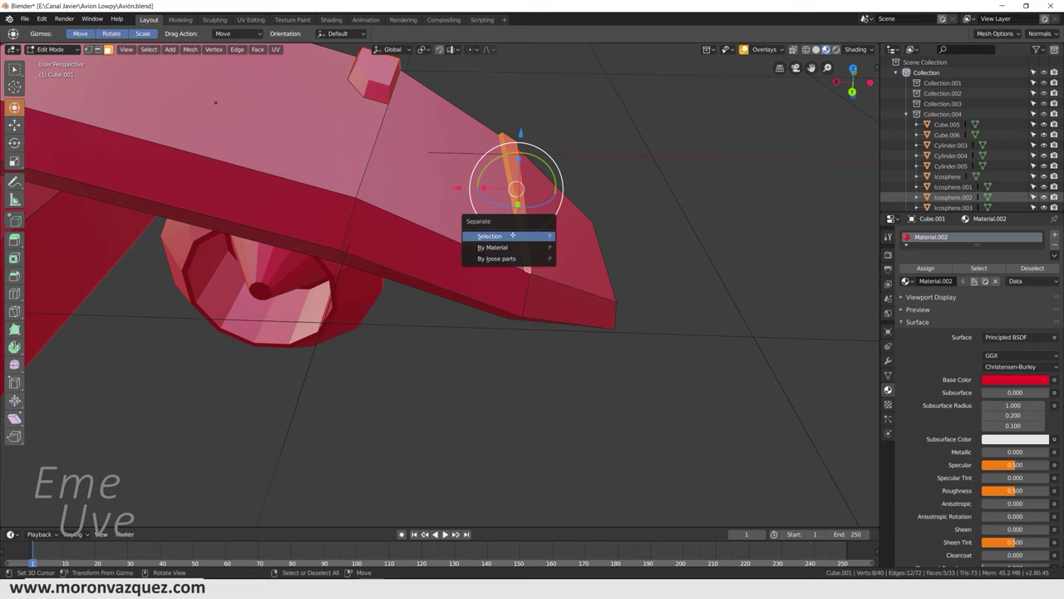
click(513, 237)
Step: Return to Object Mode and bring up the list of existing materials
middle_drag(513, 237, 499, 208)
middle_drag(367, 175, 376, 188)
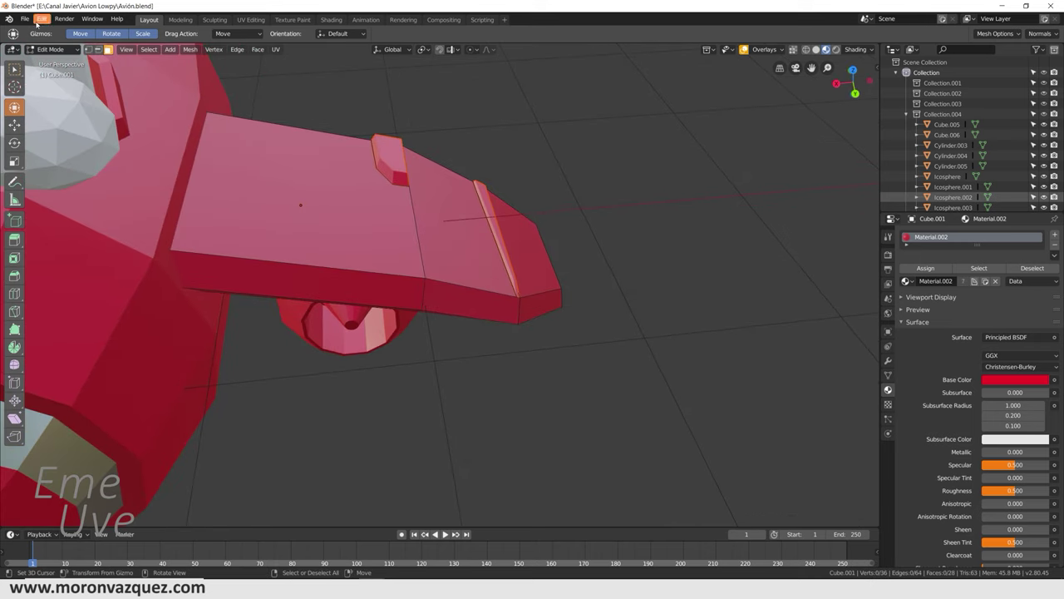
click(49, 50)
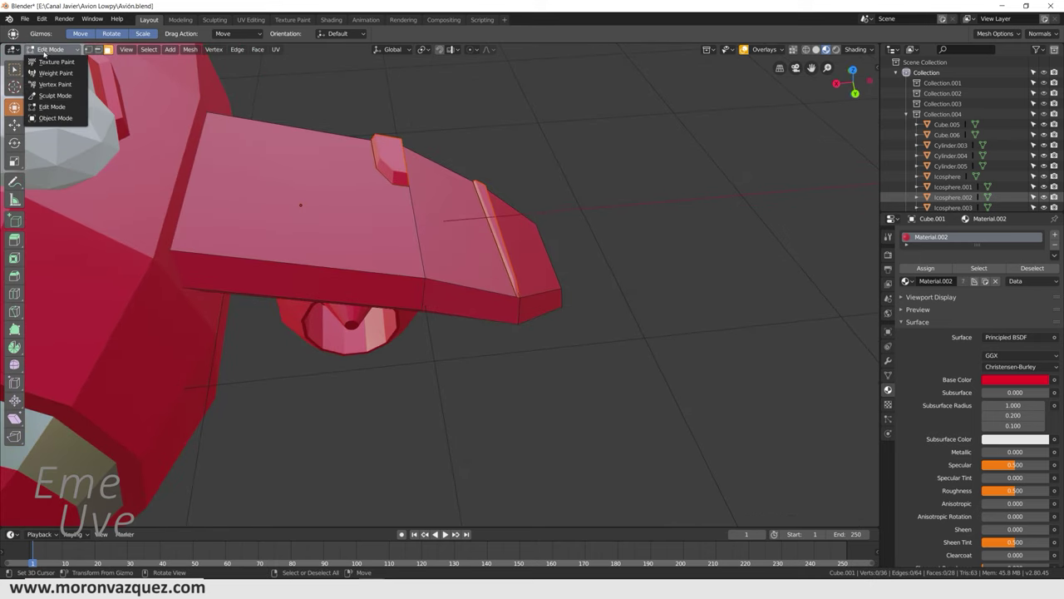
click(53, 106)
click(53, 50)
click(50, 118)
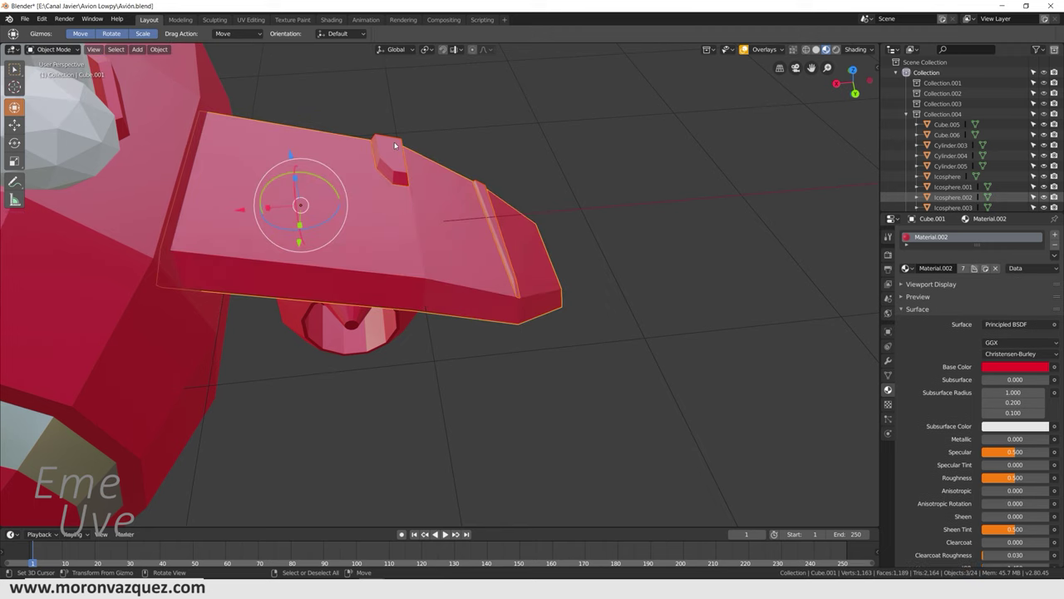
click(906, 269)
Step: Assign white Blanco to the wing block Cube.009 and the wing-tip stripe Cube.010
click(923, 286)
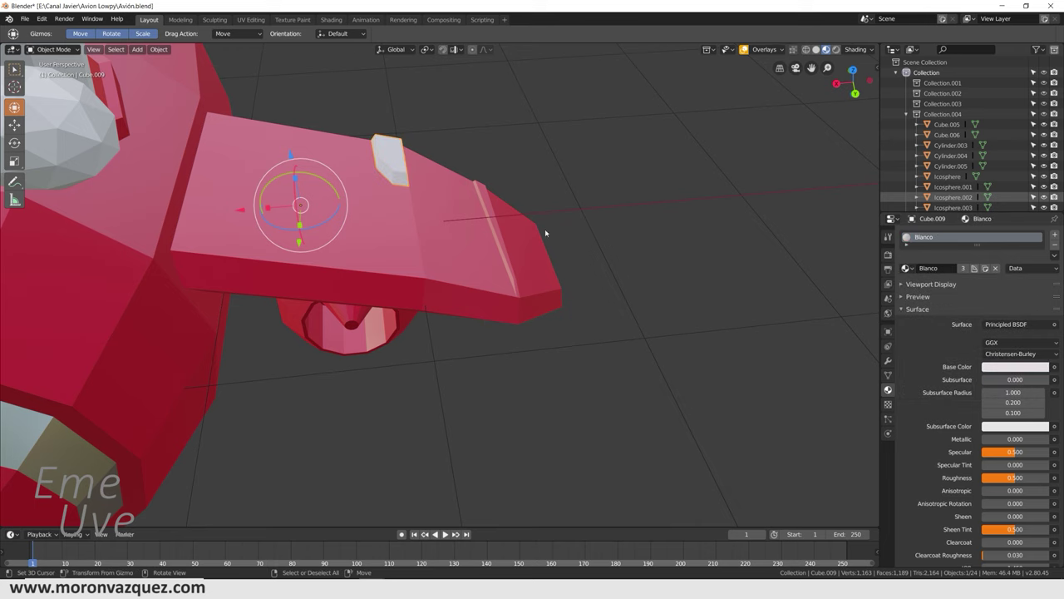
click(486, 215)
click(906, 269)
click(925, 285)
Step: Give the two small pieces at the plane's front the red Material.002
middle_drag(544, 232, 373, 240)
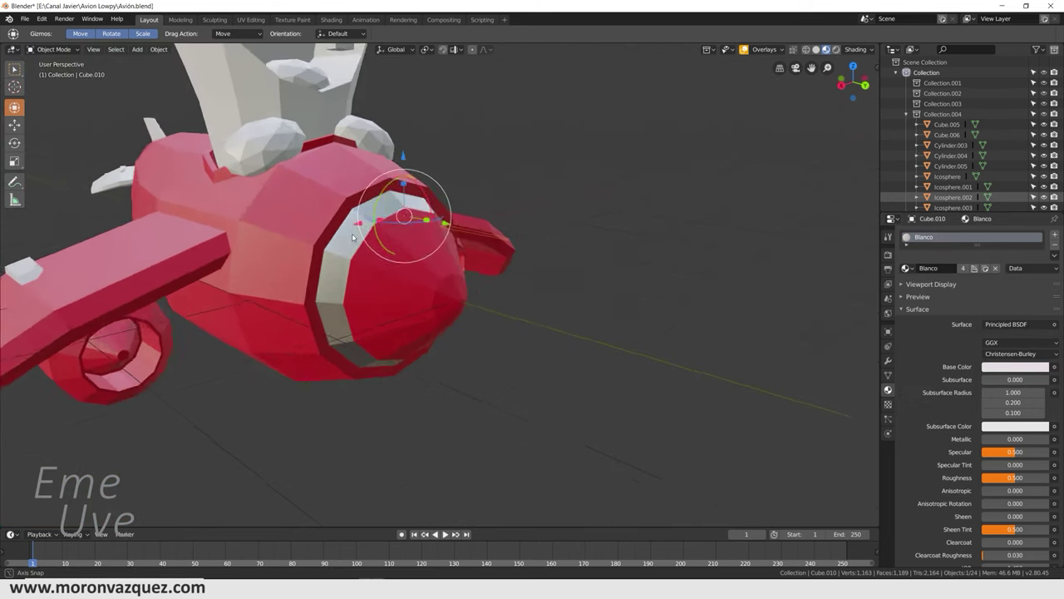
scroll(373, 240, down, 3)
mouse_move(432, 250)
middle_down()
mouse_move(366, 239)
mouse_move(452, 301)
middle_up()
click(366, 239)
click(452, 301)
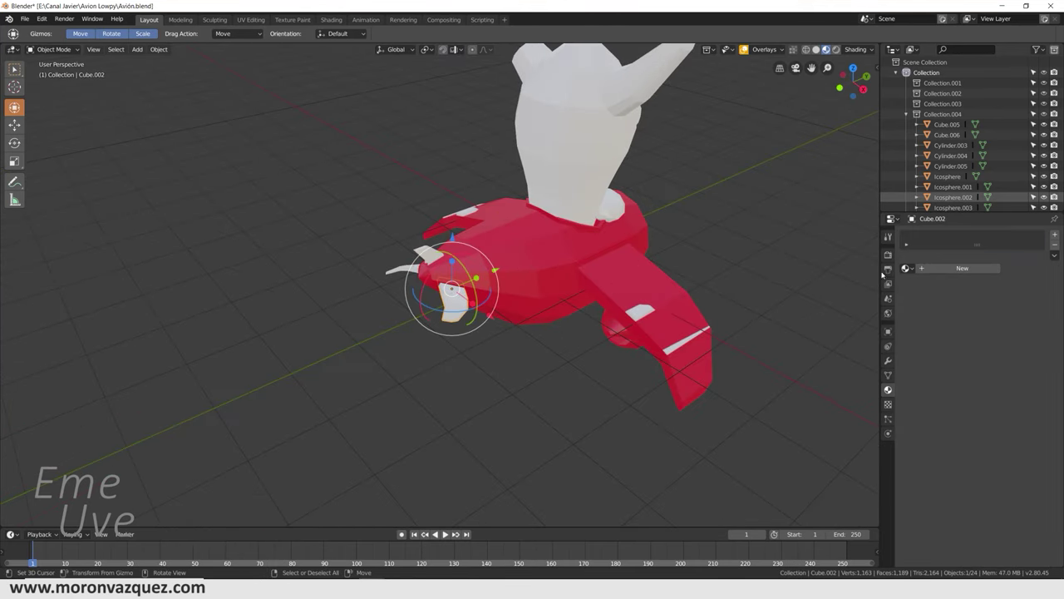
click(908, 268)
click(913, 313)
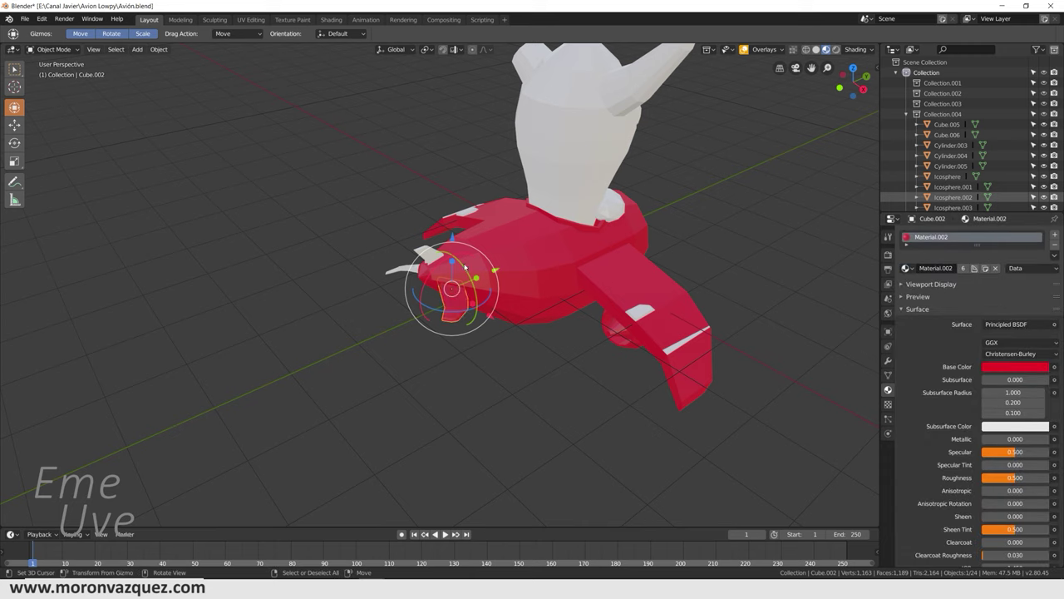
click(427, 255)
click(908, 268)
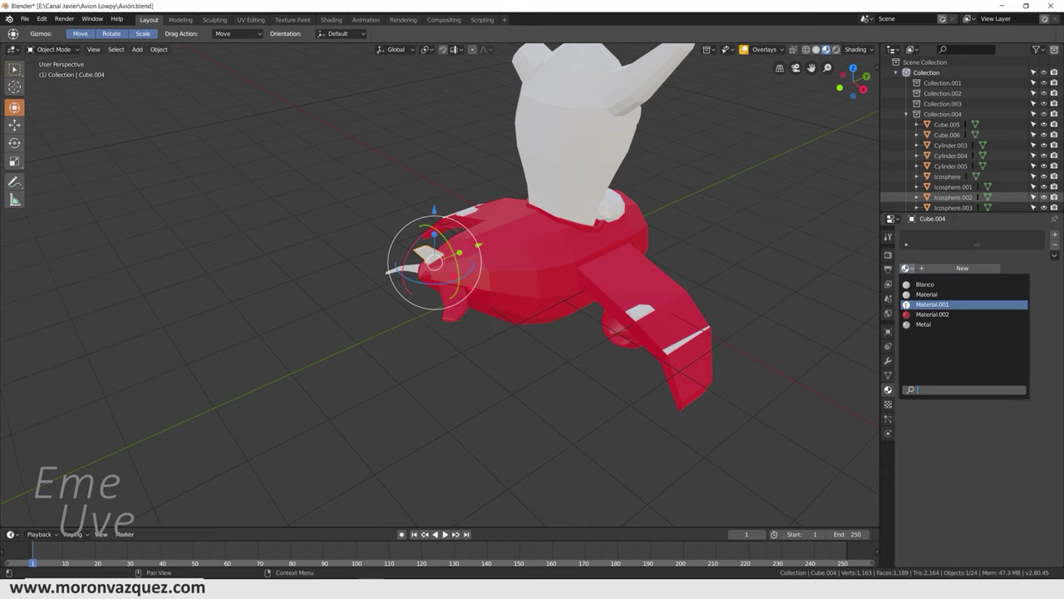
click(907, 314)
Step: Apply red Material.002 to the small piece under the nose, then view the plane from the side
middle_drag(677, 269, 544, 316)
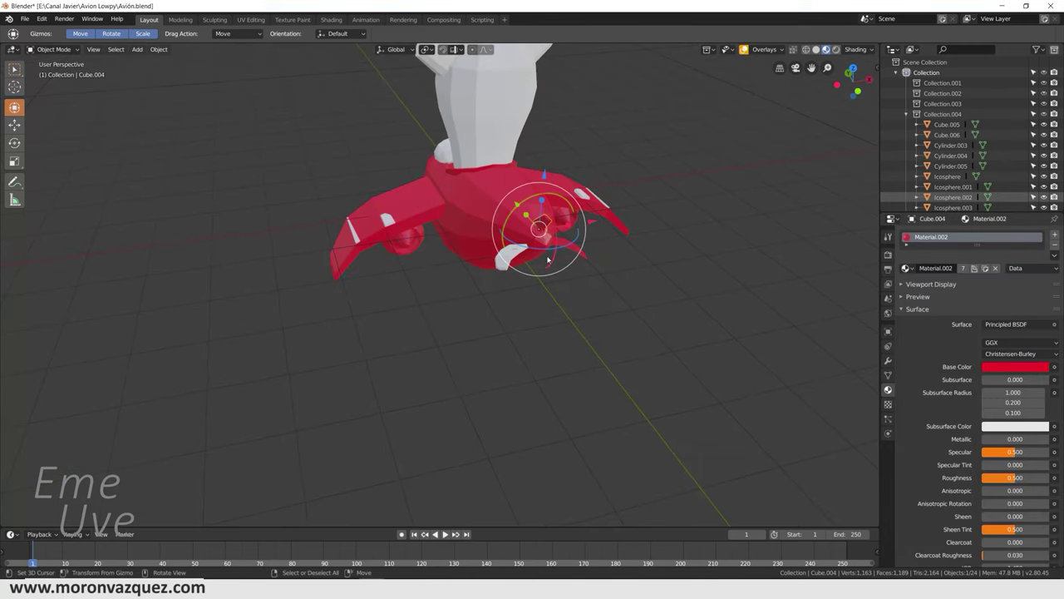
click(511, 254)
click(908, 269)
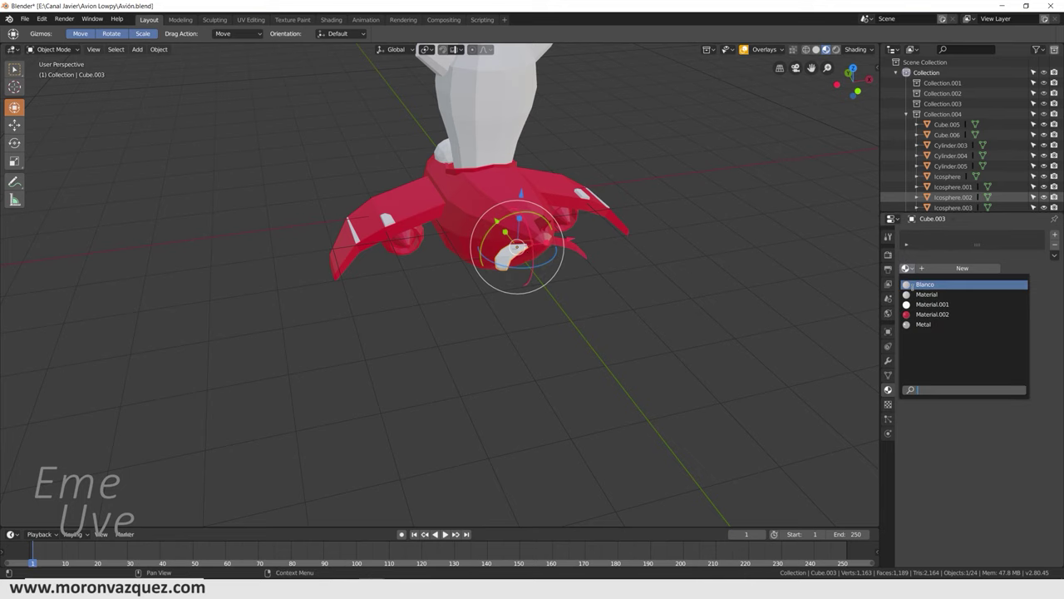
click(913, 311)
middle_drag(788, 295, 606, 280)
scroll(606, 280, down, 3)
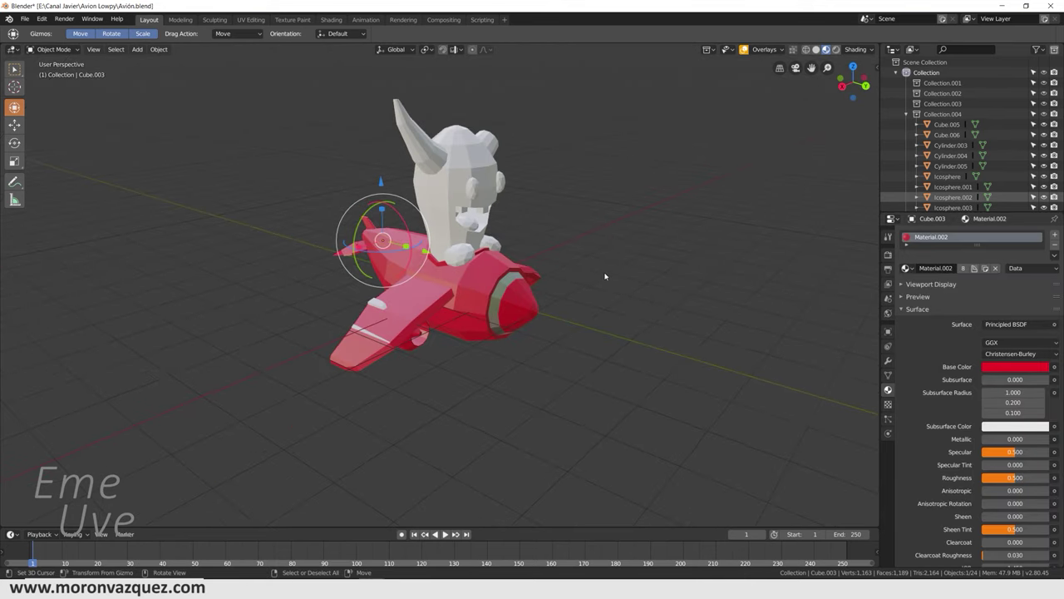
scroll(578, 264, up, 4)
mouse_move(553, 259)
middle_down()
mouse_move(571, 262)
mouse_move(543, 249)
mouse_move(564, 260)
mouse_move(556, 251)
middle_up()
scroll(556, 252, up, 2)
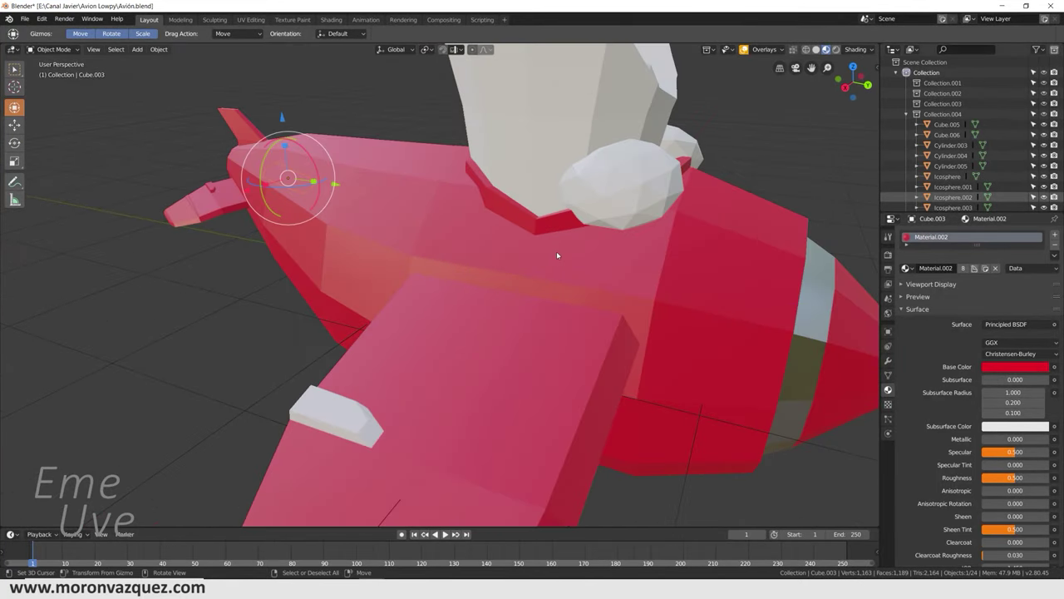
scroll(574, 250, up, 2)
scroll(604, 249, up, 2)
Step: Enter Edit Mode on the plane body and select the first faces of the cockpit base rim
click(449, 291)
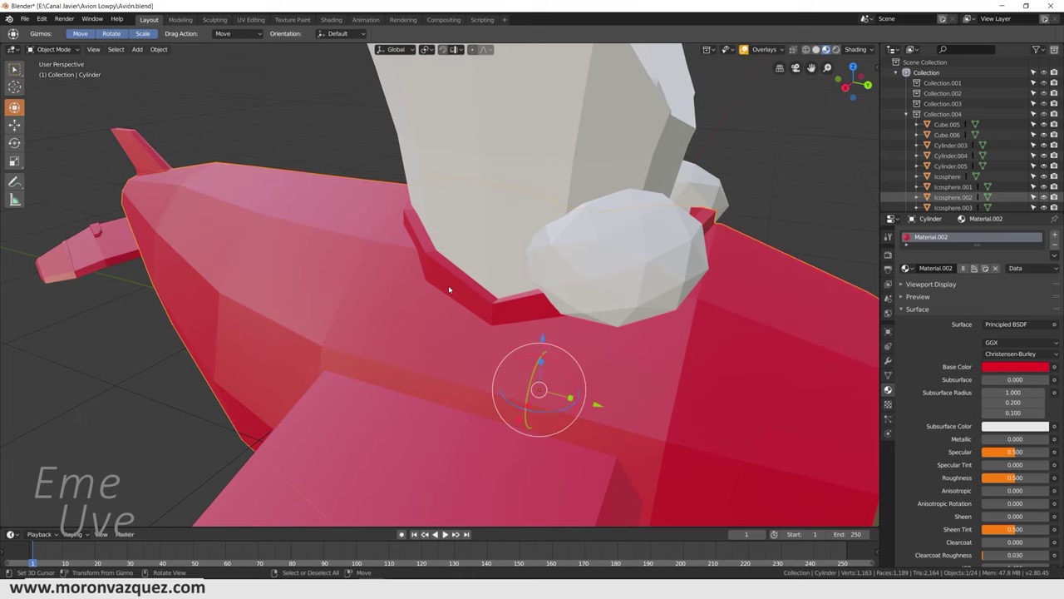
click(49, 50)
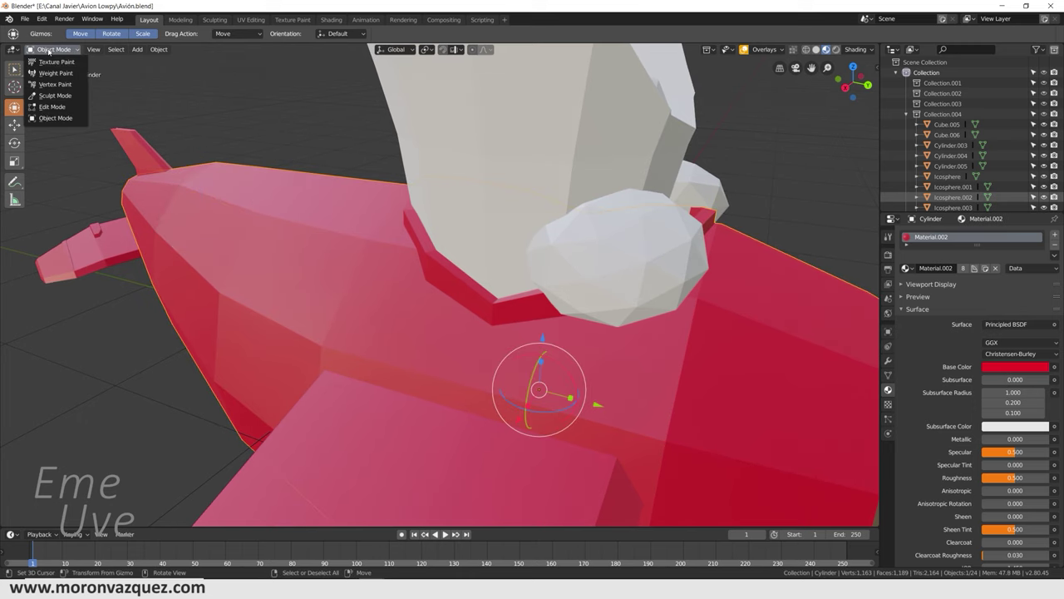
click(51, 106)
click(480, 304)
shift+click(420, 241)
shift+click(445, 267)
shift+click(490, 289)
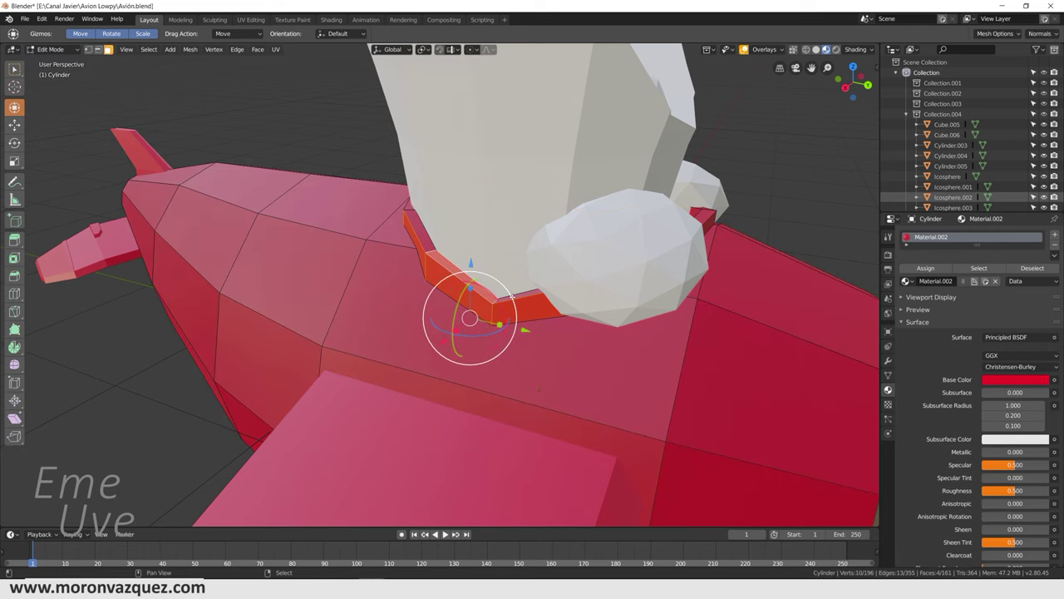
shift+click(524, 310)
shift+click(453, 326)
Step: Add the remaining faces all around the cockpit base rim to the selection
middle_drag(453, 326, 477, 260)
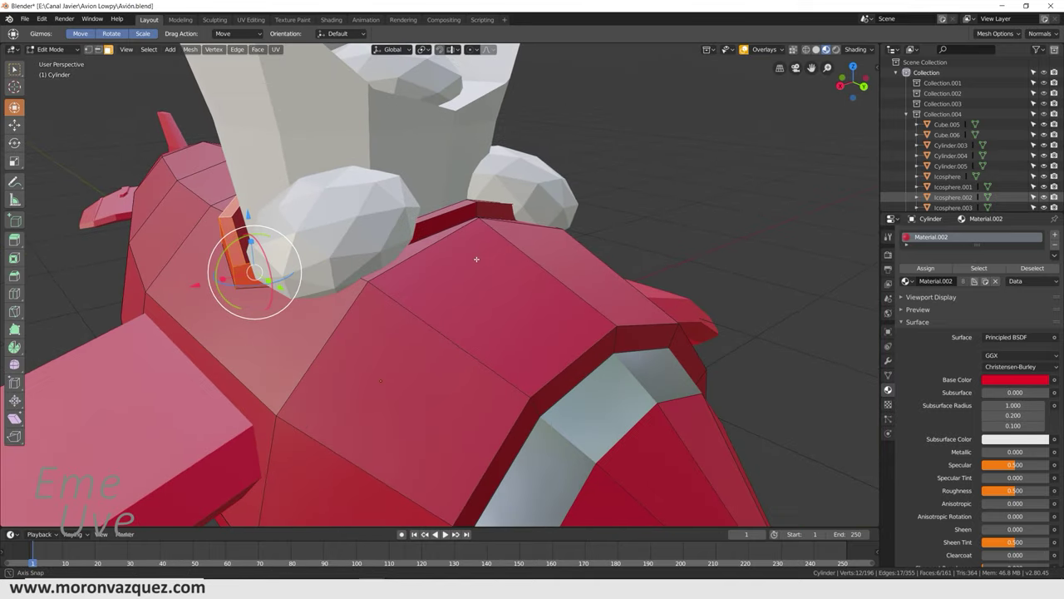
shift+click(442, 227)
shift+click(462, 218)
shift+click(495, 210)
mouse_move(494, 209)
middle_down()
mouse_move(409, 320)
mouse_move(433, 264)
mouse_move(287, 160)
middle_up()
shift+click(407, 338)
scroll(433, 263, up, 3)
shift+click(286, 159)
shift+click(275, 167)
shift+click(321, 170)
shift+click(350, 158)
shift+click(370, 148)
shift+click(385, 125)
shift+click(400, 116)
middle_drag(400, 117, 413, 208)
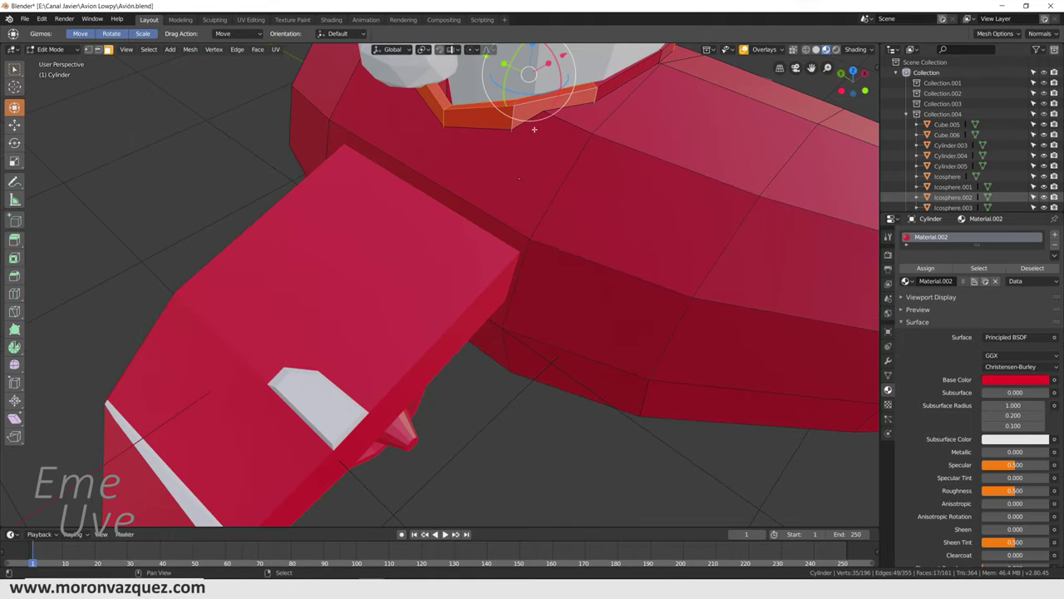
shift+click(472, 168)
shift+click(523, 146)
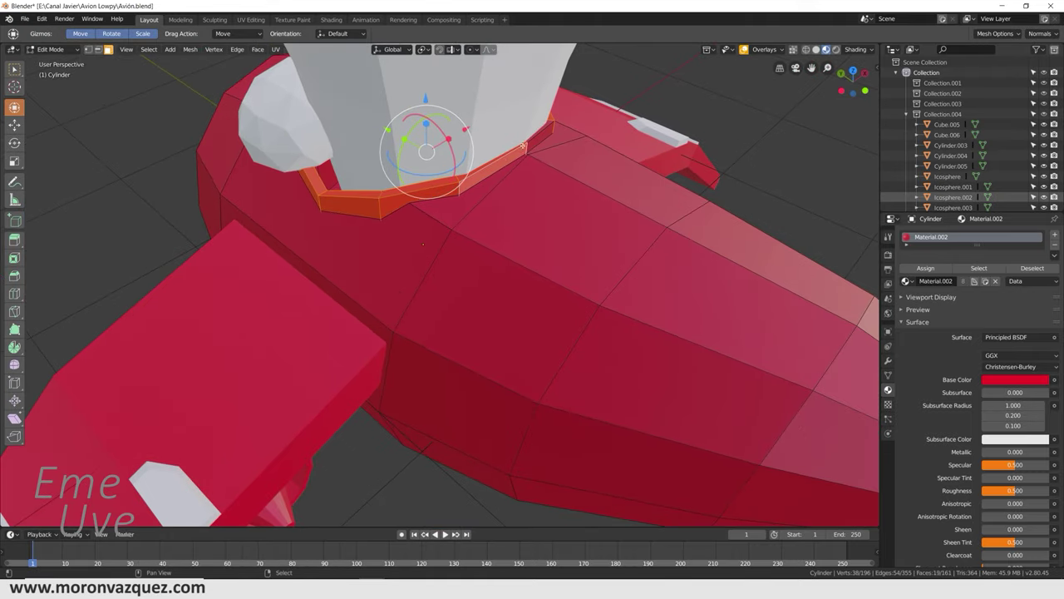
shift+click(530, 137)
mouse_move(530, 137)
middle_down()
mouse_move(716, 214)
mouse_move(652, 204)
middle_up()
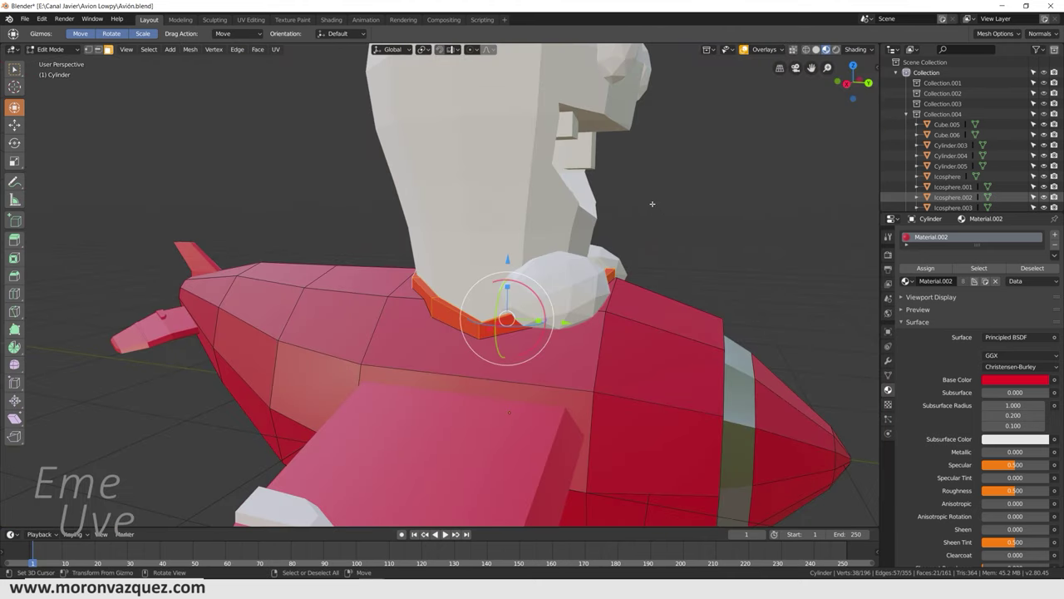
Step: Separate the rim faces into their own object, Cylinder.007, and return to Object Mode
key(p)
click(652, 203)
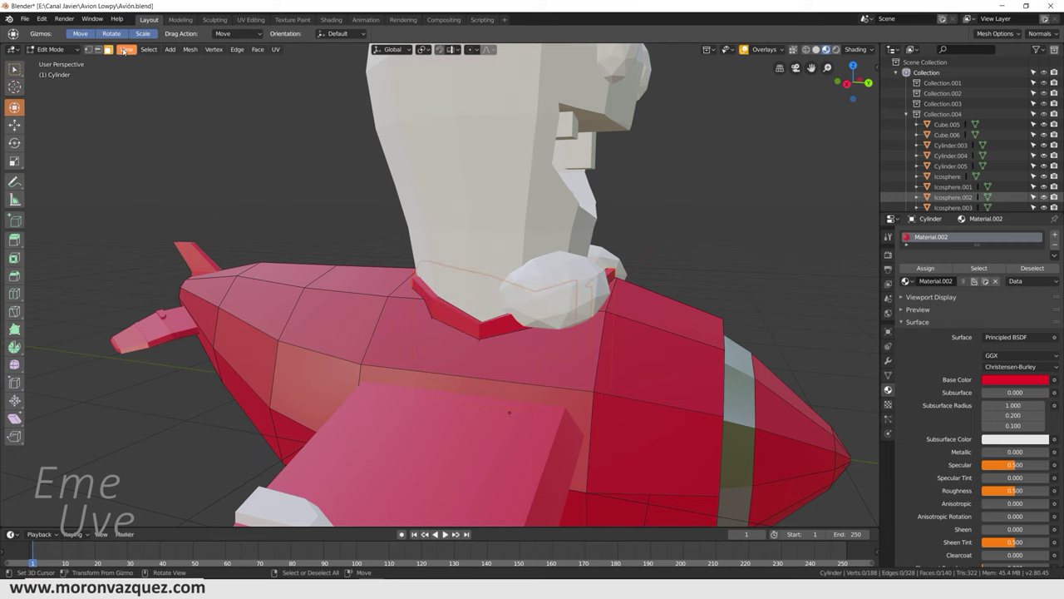
click(42, 51)
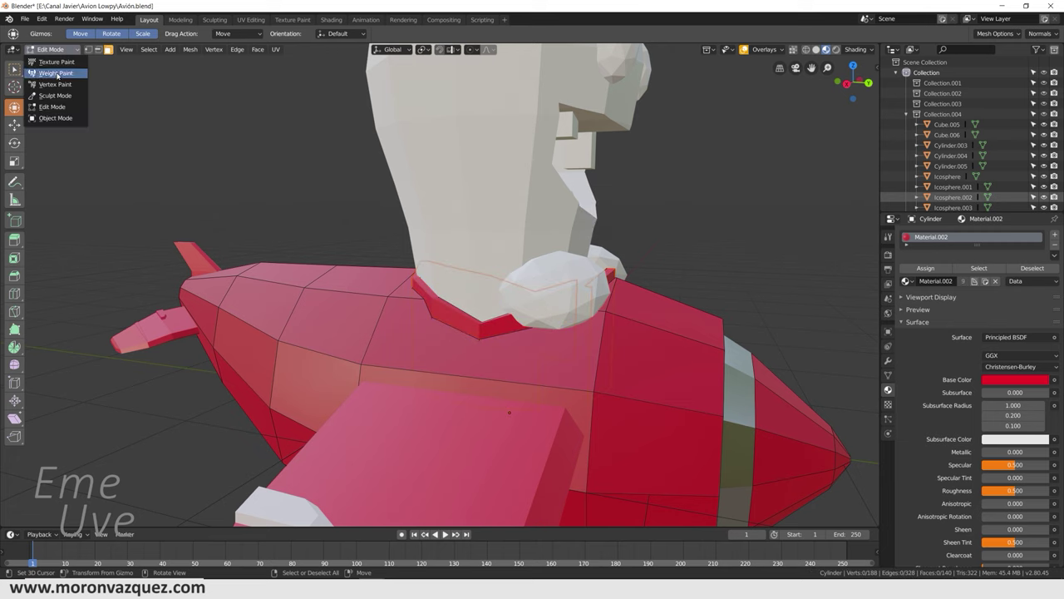
click(53, 119)
Step: Set the collar ring's Material.003 base colour to yellow: H 0.139, S 0.926, V 0.765
click(442, 304)
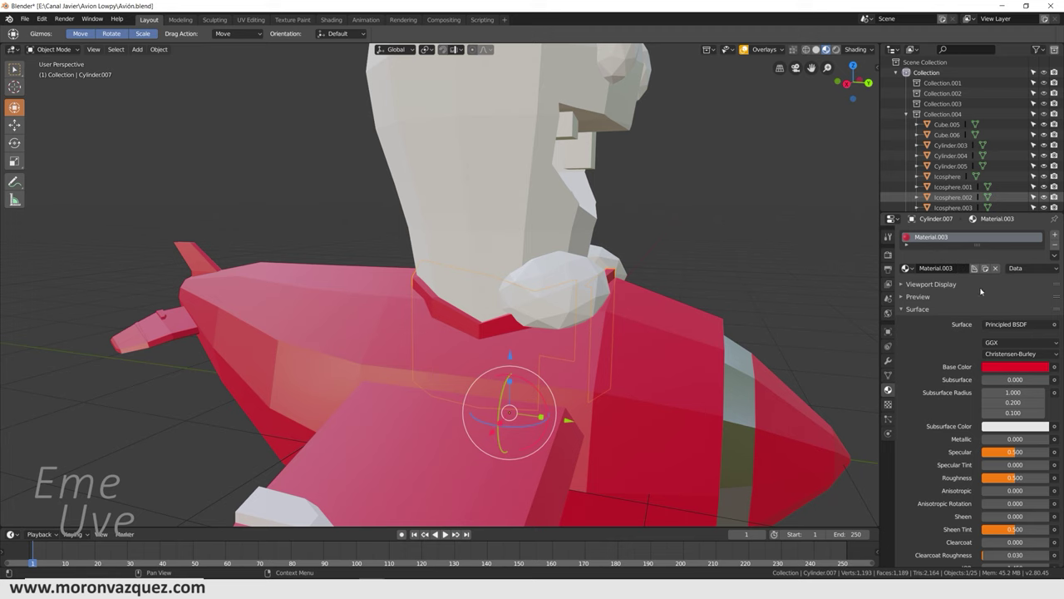
click(1013, 366)
drag(1039, 275, 1040, 284)
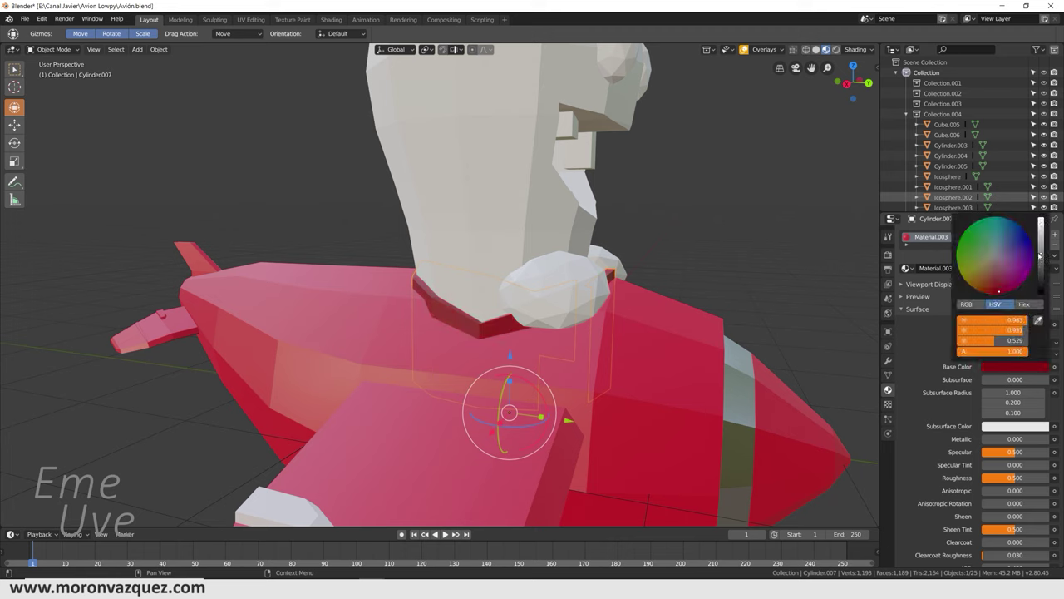
click(994, 254)
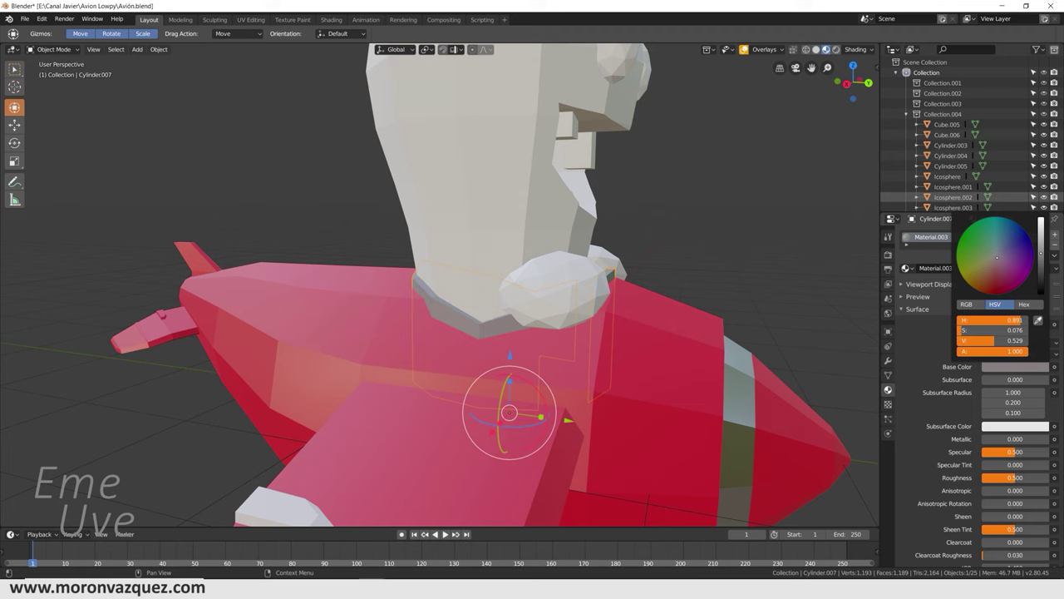
drag(994, 256, 977, 279)
drag(1042, 253, 1042, 238)
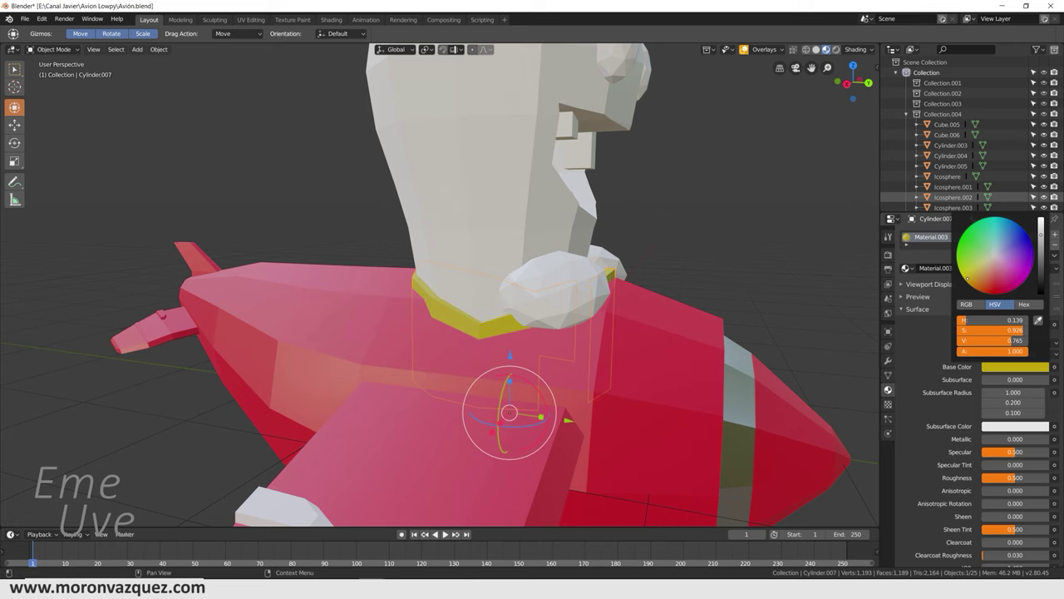
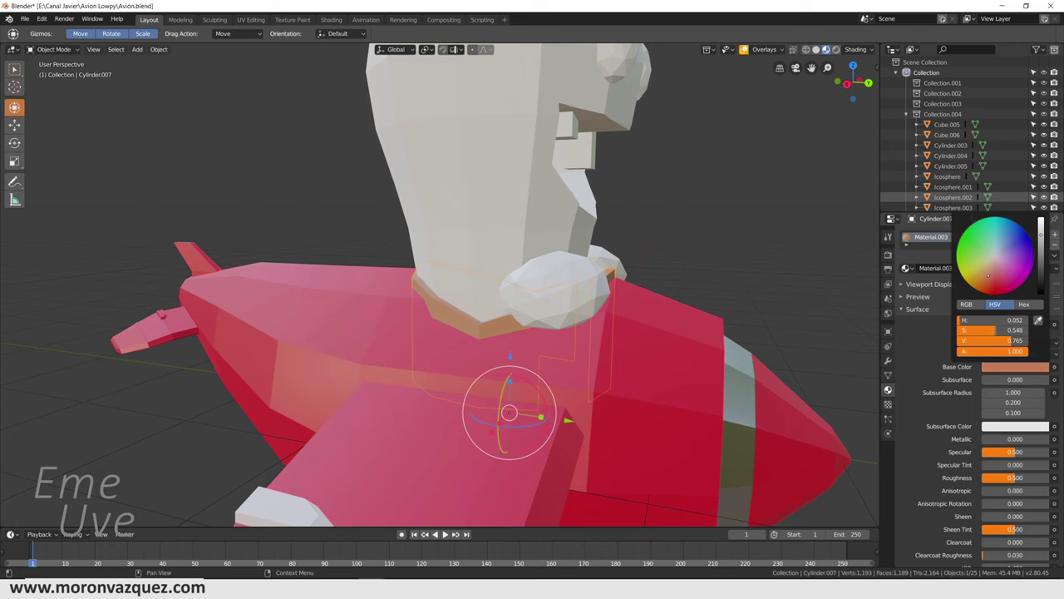
Step: Give the pilot's head its own new material with a magenta-pink base colour
mouse_move(678, 259)
middle_down()
mouse_move(643, 257)
mouse_move(641, 238)
middle_up()
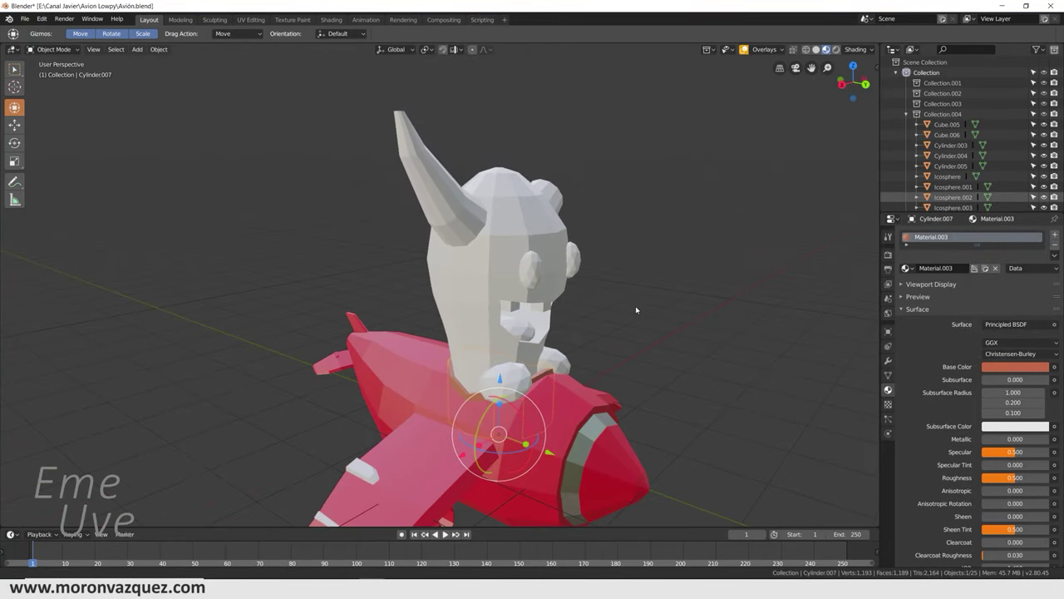
click(476, 267)
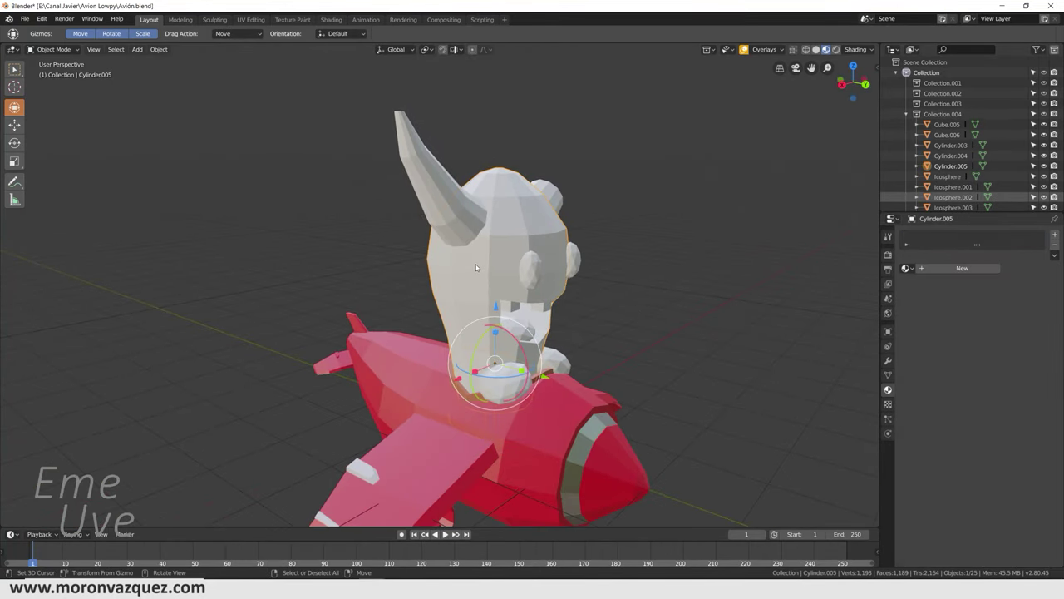
click(935, 268)
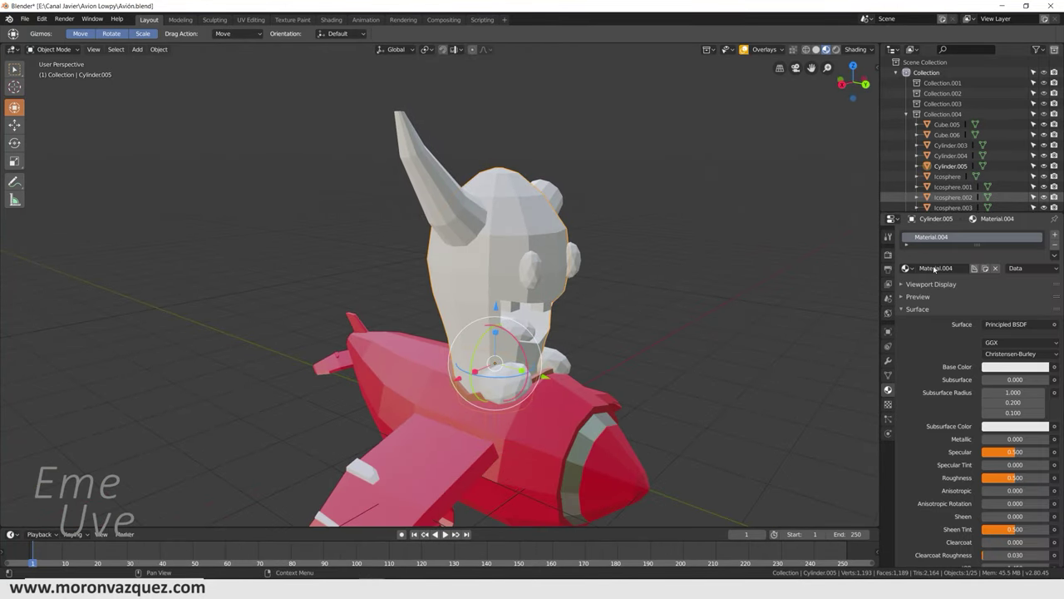
click(1010, 368)
drag(1010, 246, 1009, 270)
middle_drag(633, 250, 549, 242)
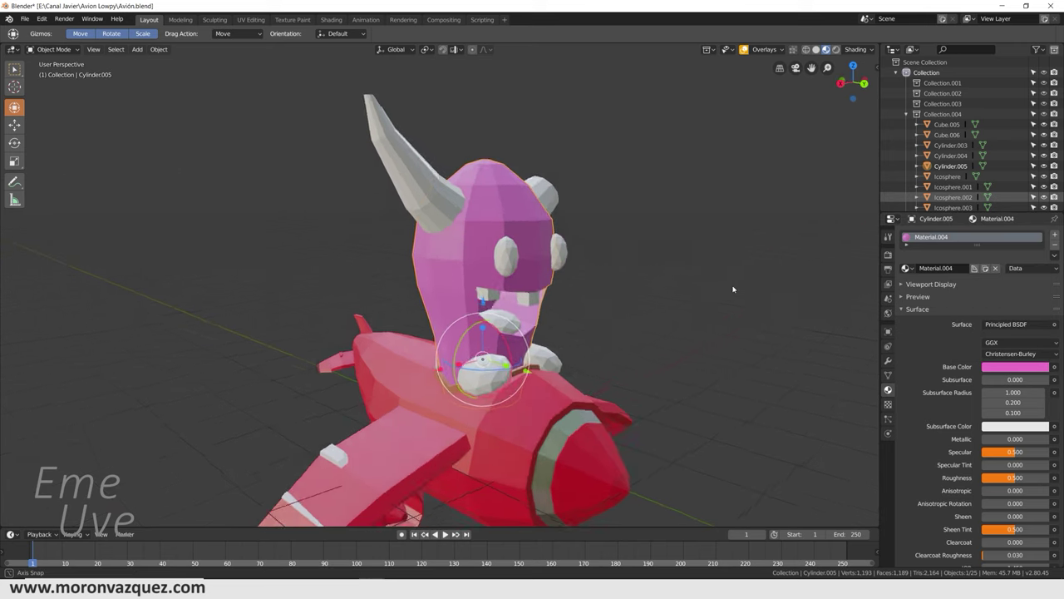
click(542, 235)
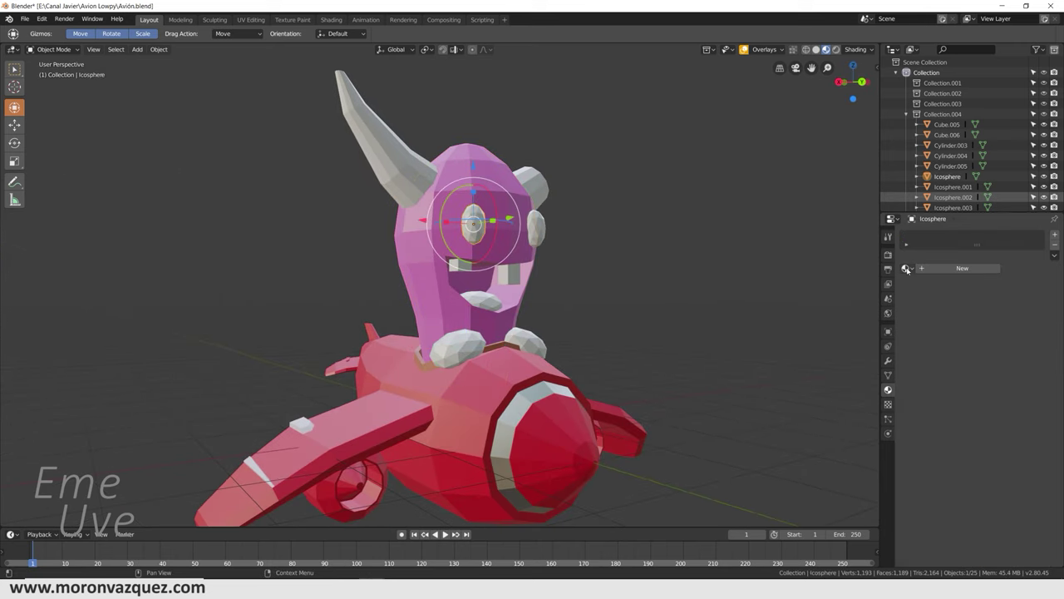
Step: Create a new black material for one eye and reuse it on the other eye
click(956, 268)
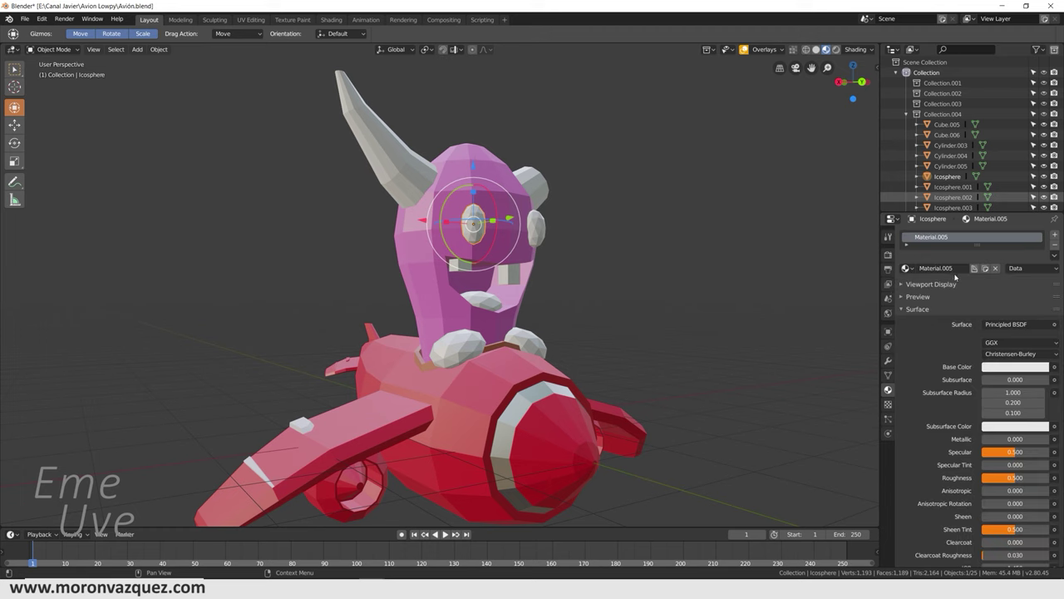
click(1004, 364)
drag(1041, 218, 1041, 294)
click(540, 226)
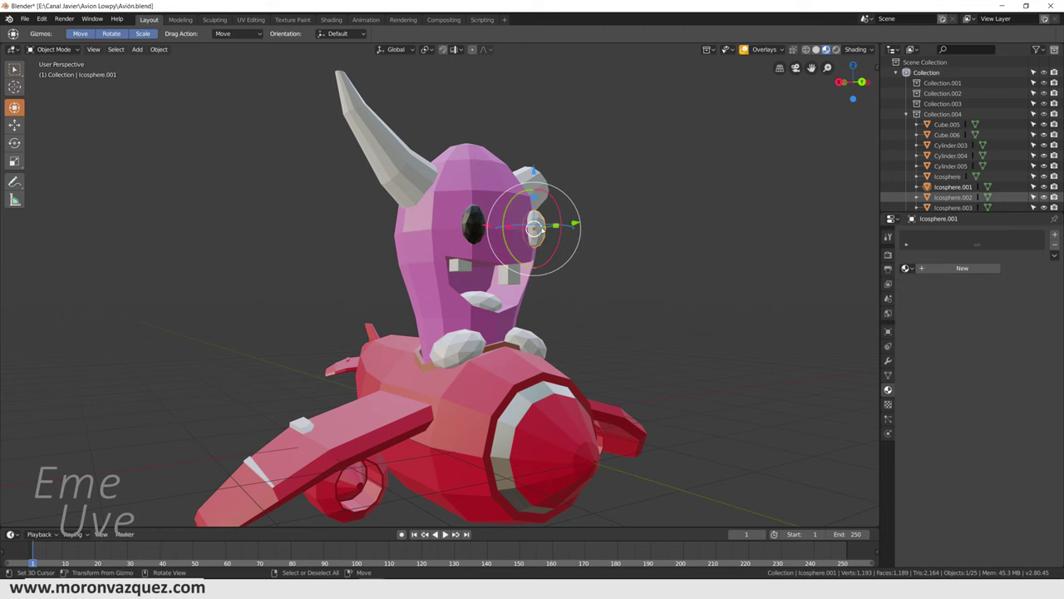
click(906, 268)
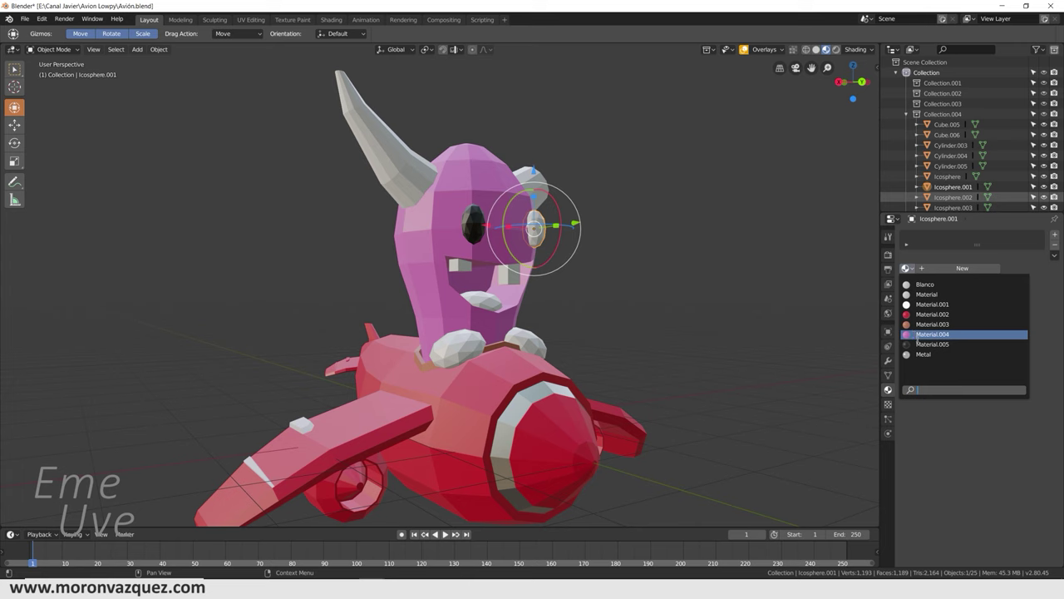
click(940, 336)
Step: Create a new yellow material for one tooth and apply it to the second tooth
click(464, 266)
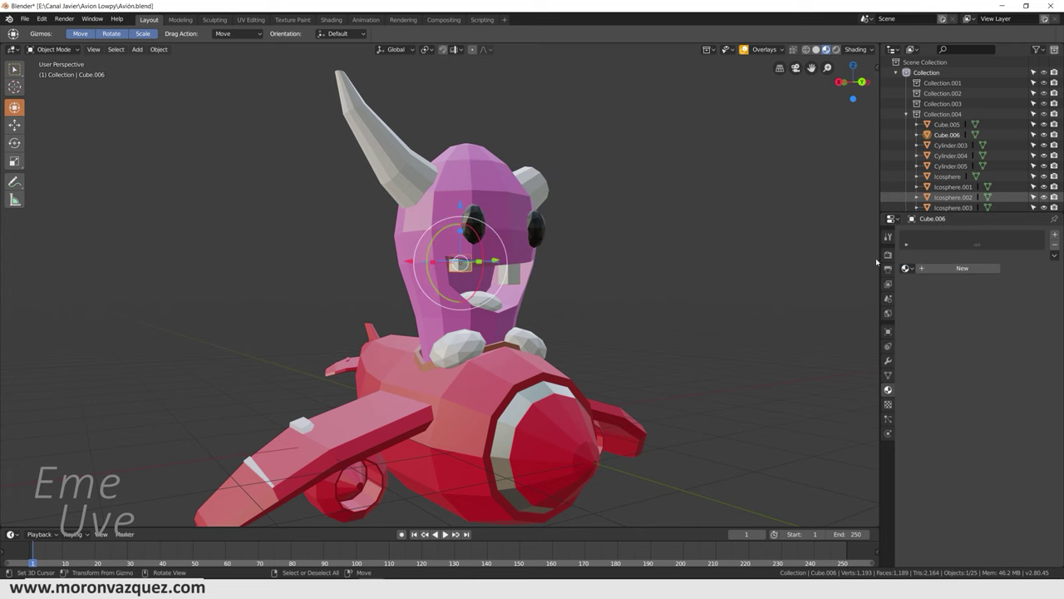
click(907, 268)
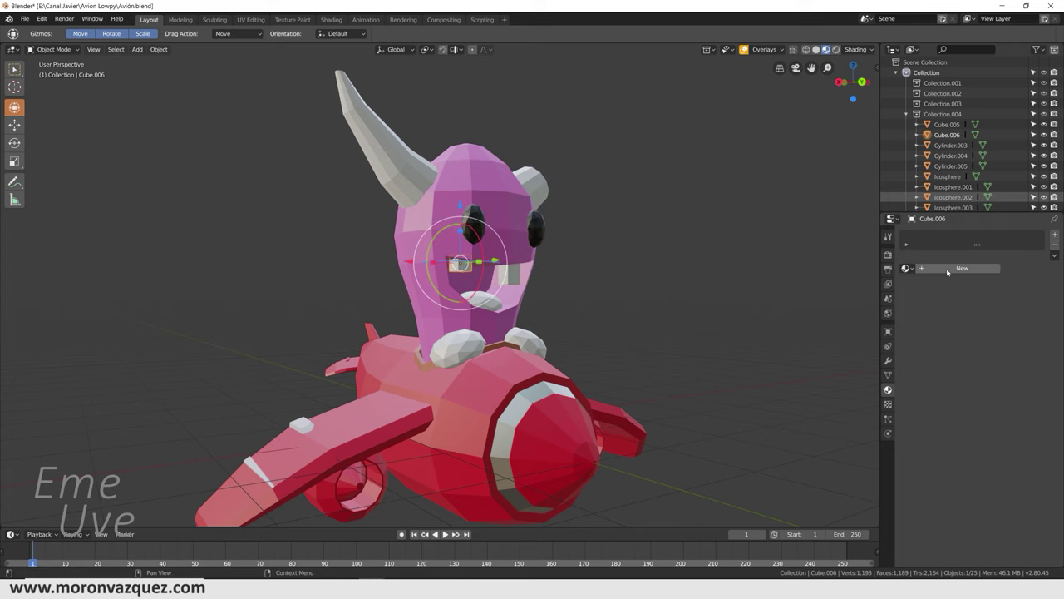
click(981, 268)
click(996, 366)
click(1022, 242)
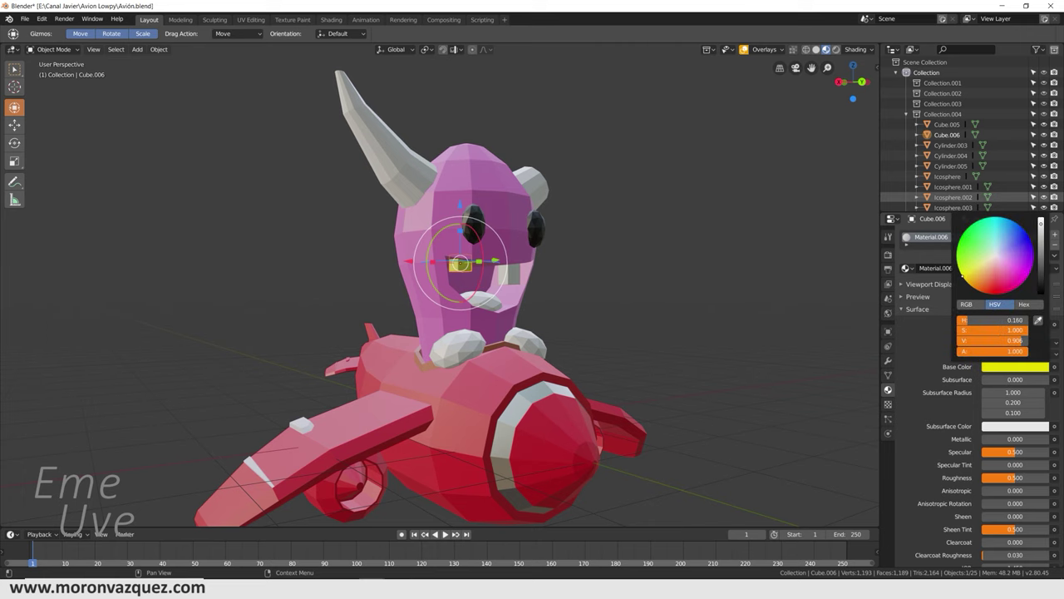
click(515, 280)
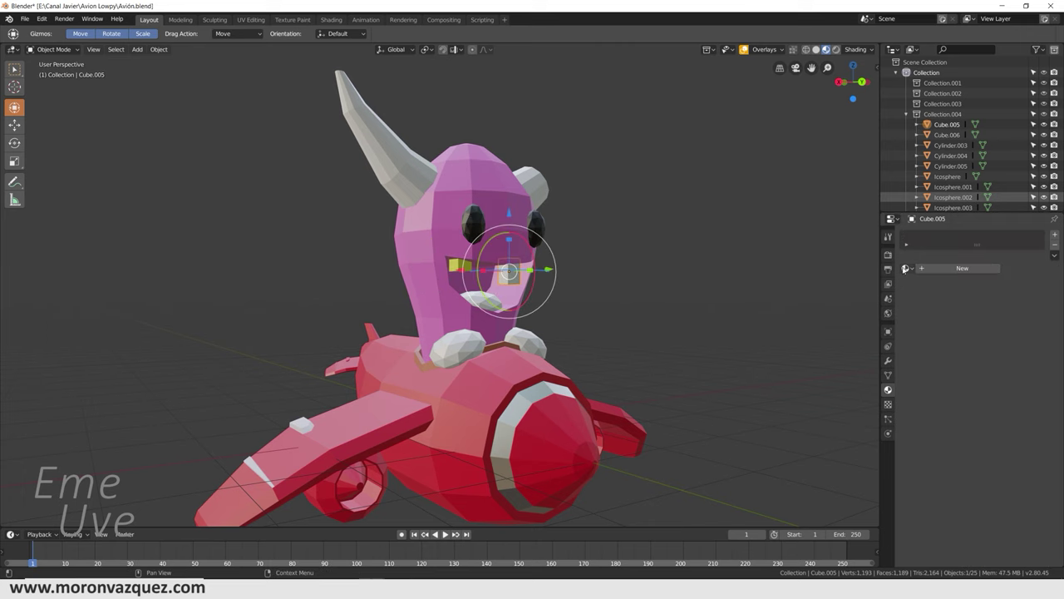
click(906, 268)
click(931, 353)
Step: Assign the plane's red Material.002 to the nose piece
click(479, 306)
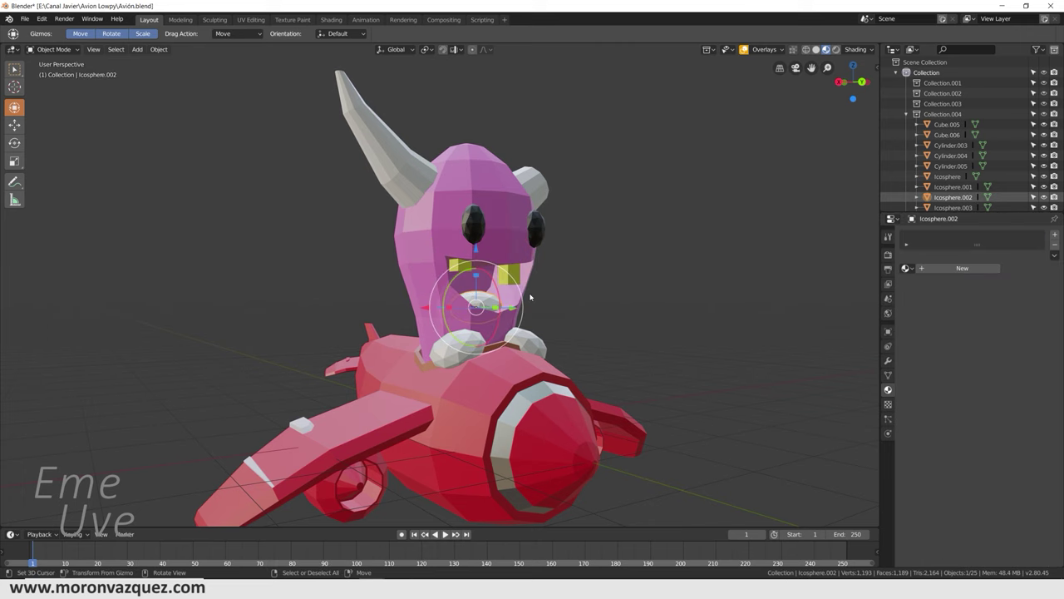
click(906, 268)
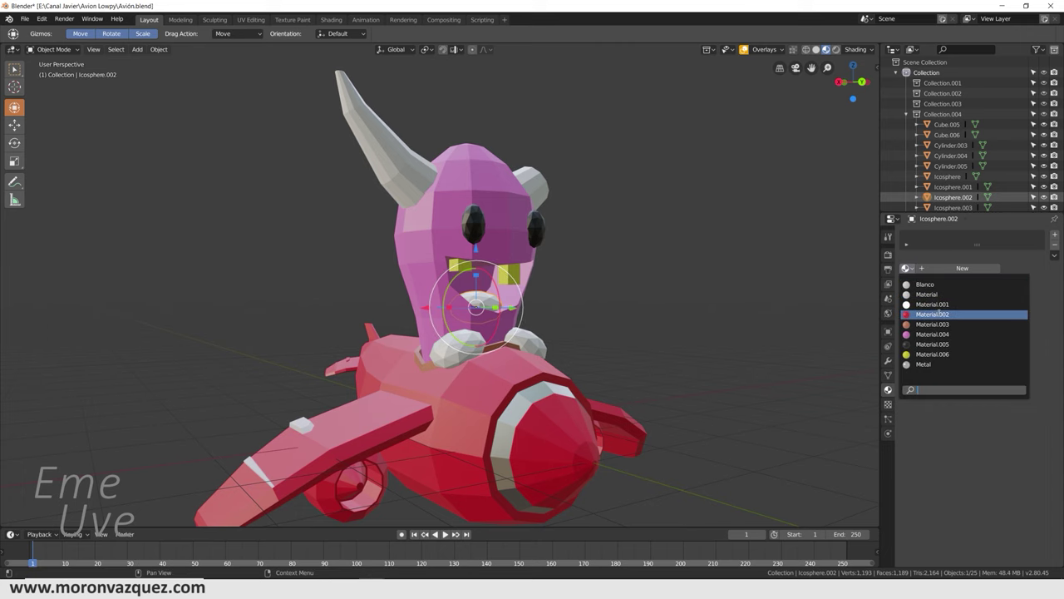
click(938, 314)
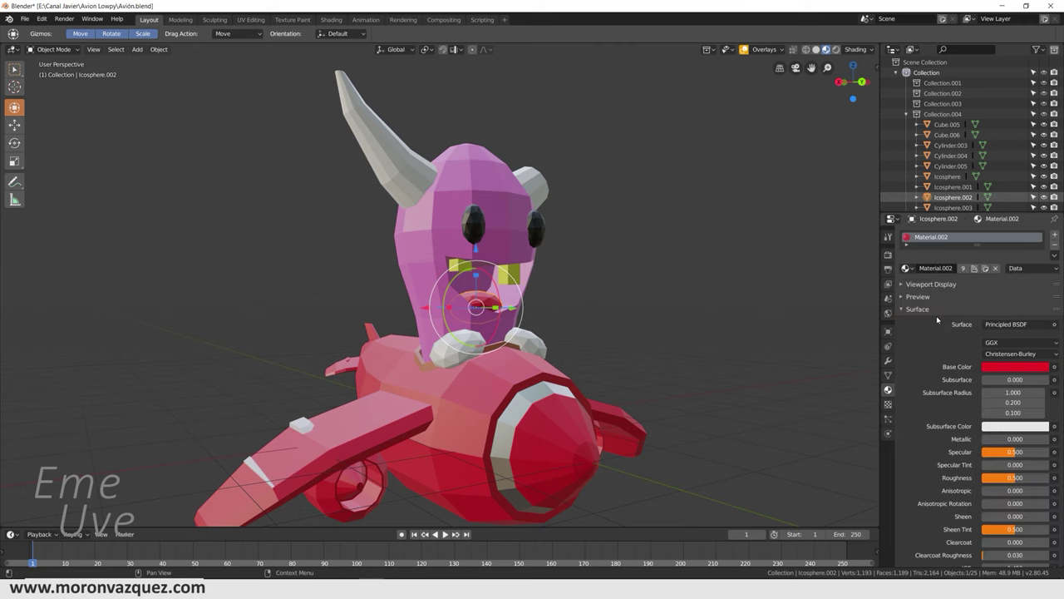
Step: Try a light green on the nose piece and cancel it, since it also recolours the plane
middle_drag(746, 316, 769, 309)
click(1015, 367)
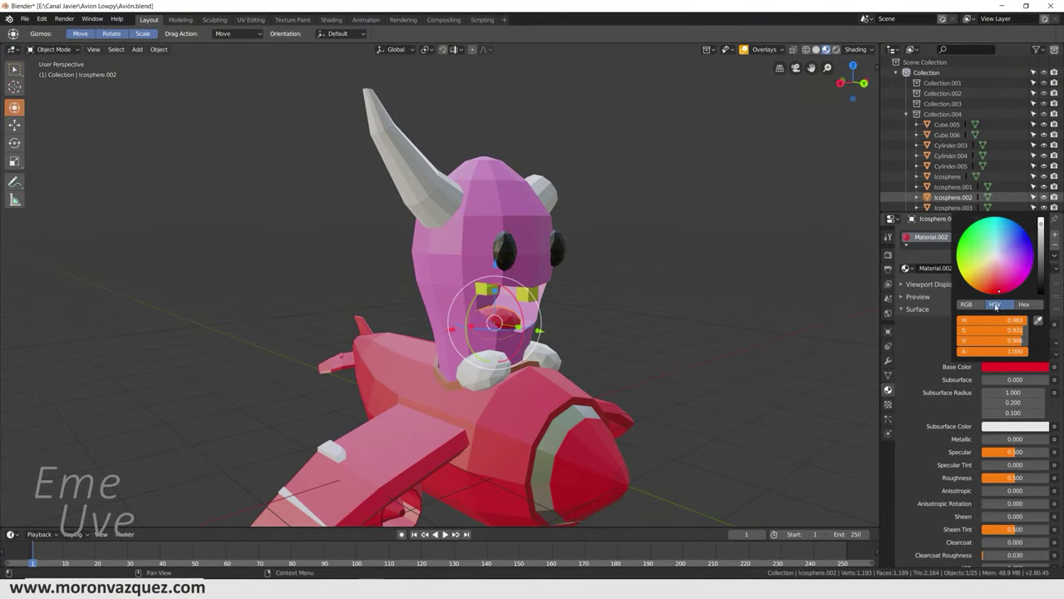
click(976, 250)
key(Escape)
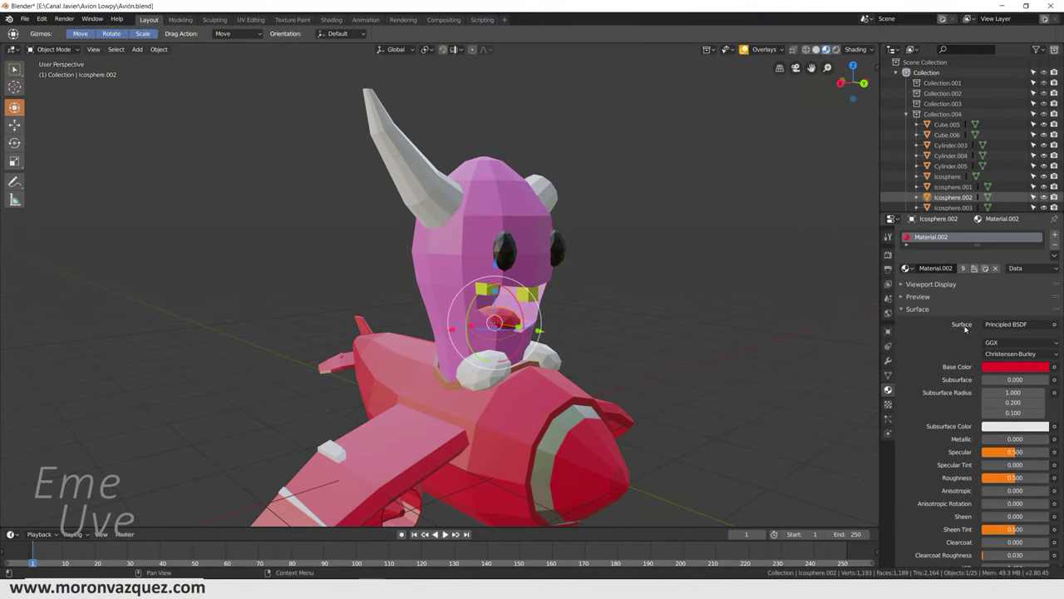
Step: Make the mouth piece's material single-user as Material.007 and colour it saturated light blue
click(992, 367)
click(1002, 240)
drag(1003, 240, 1006, 232)
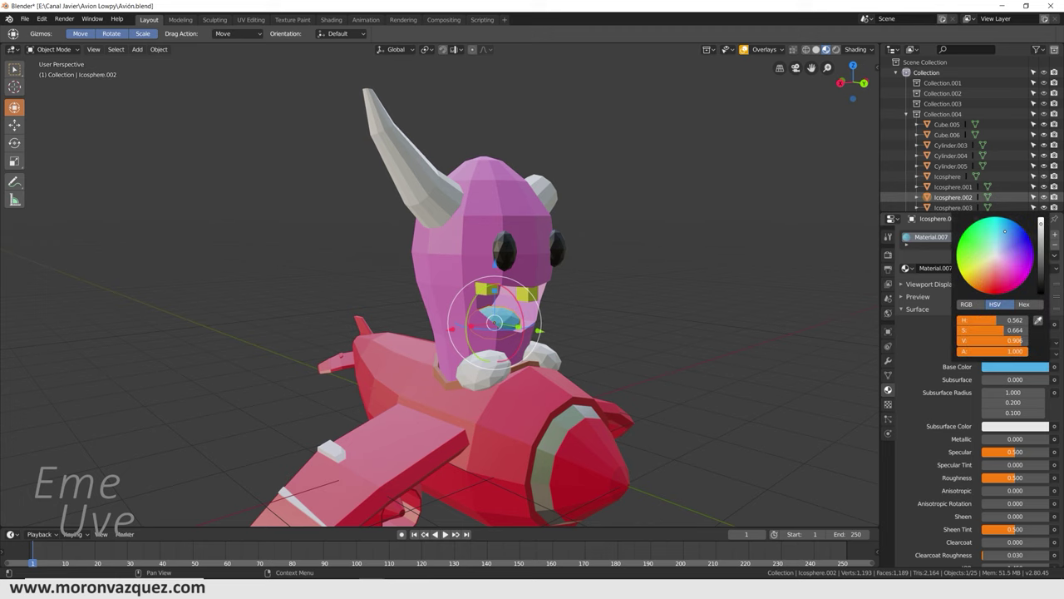
middle_drag(641, 285, 637, 288)
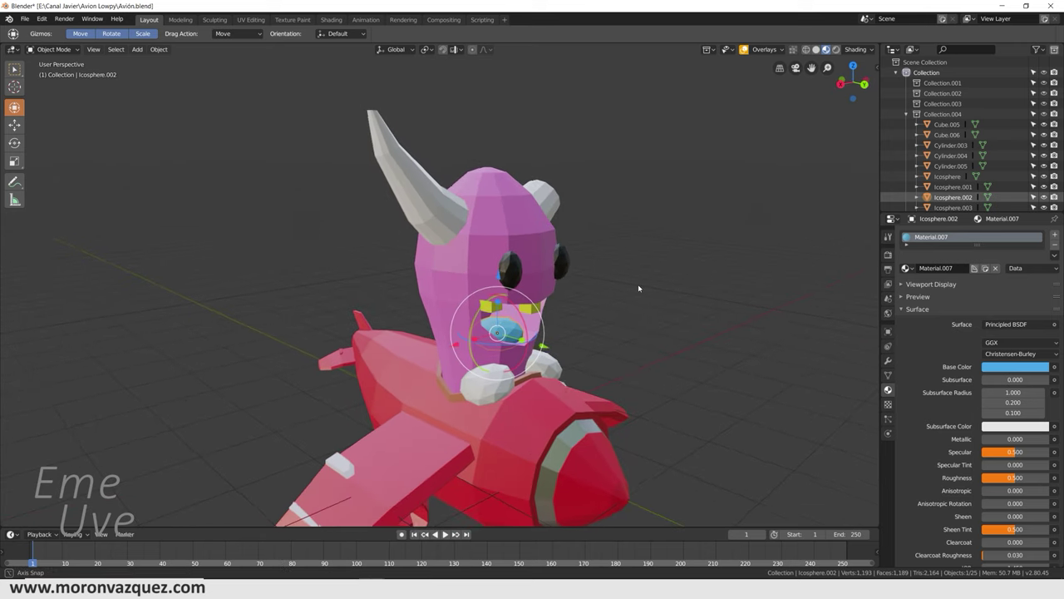
click(429, 203)
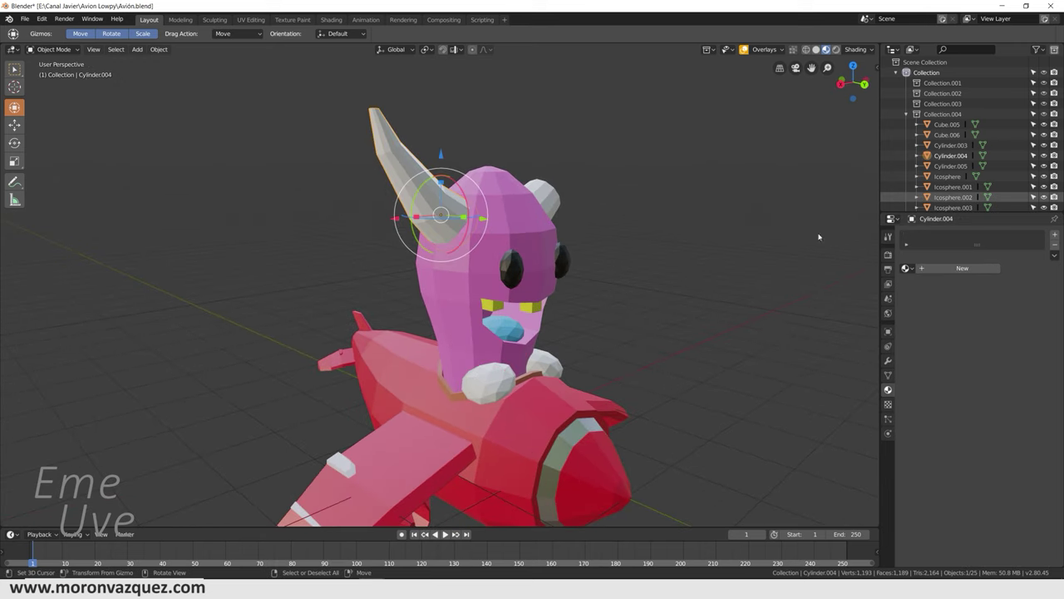
Step: Create a new pale tan Material.008 for the large horn and reuse it on the small horn
click(905, 268)
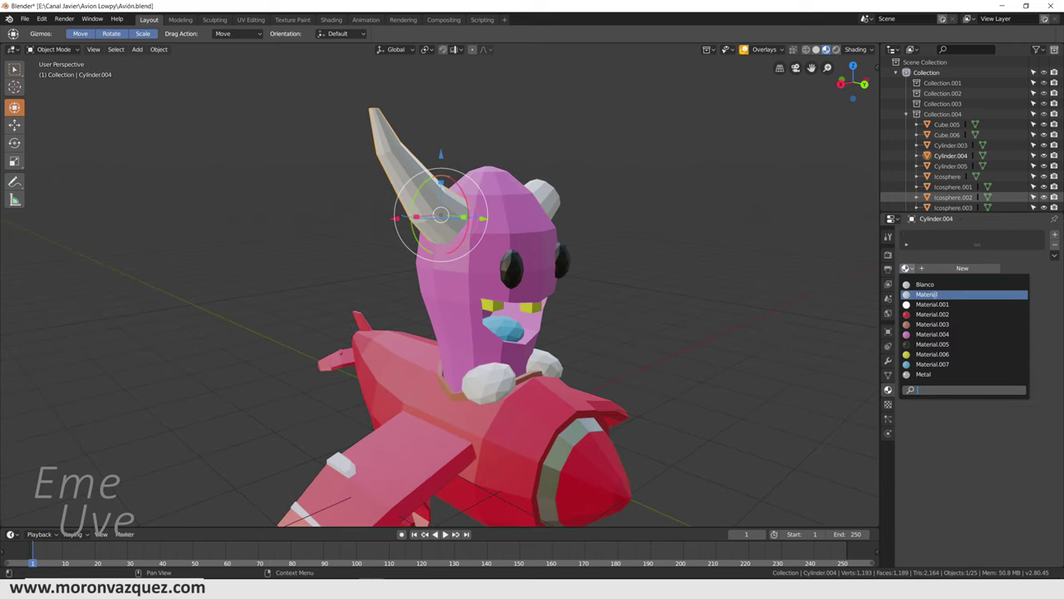
click(963, 268)
click(1008, 368)
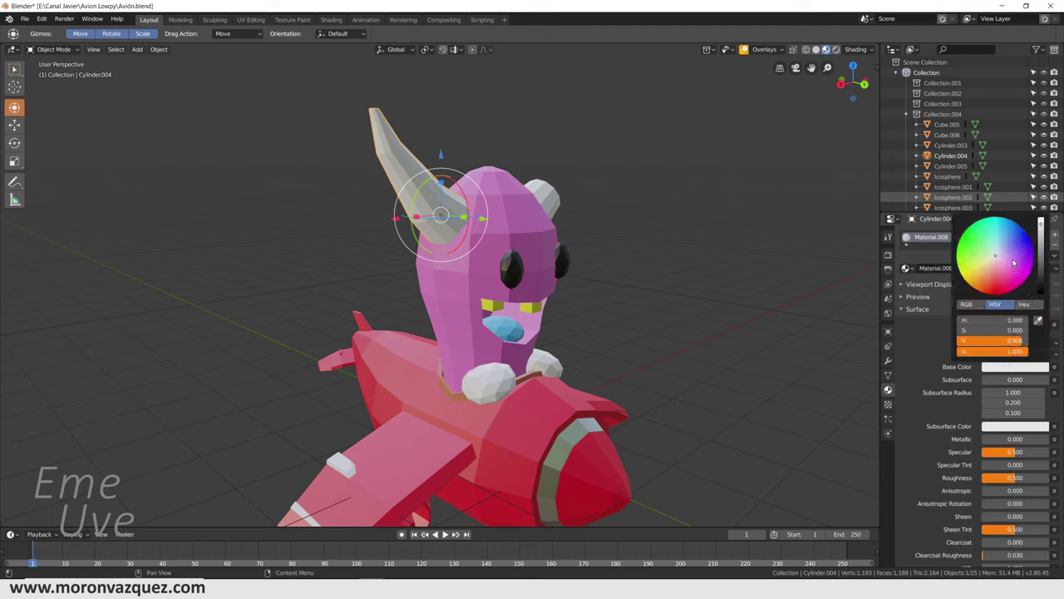
click(555, 204)
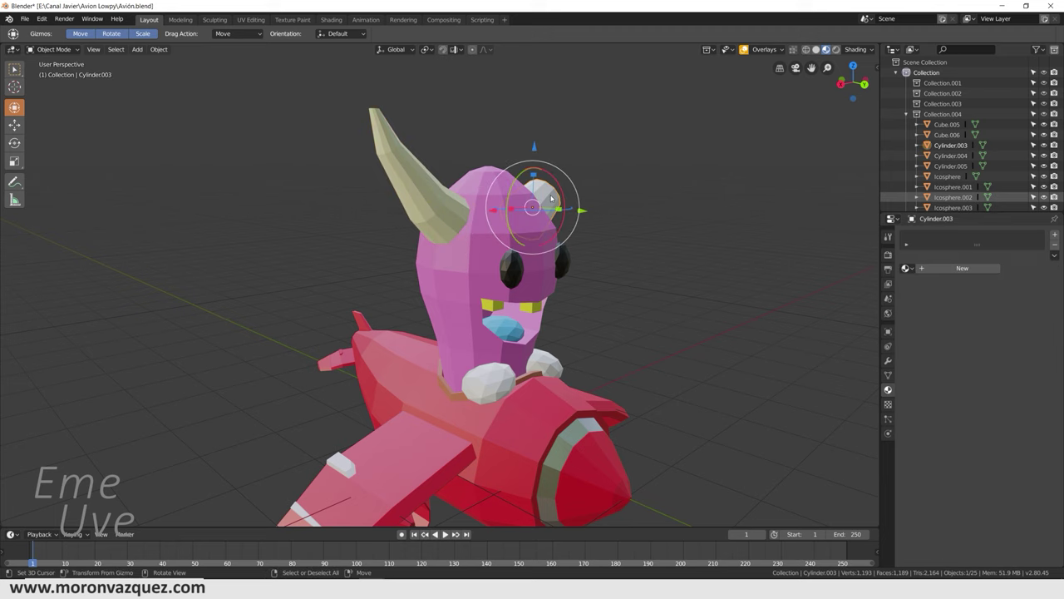
click(907, 268)
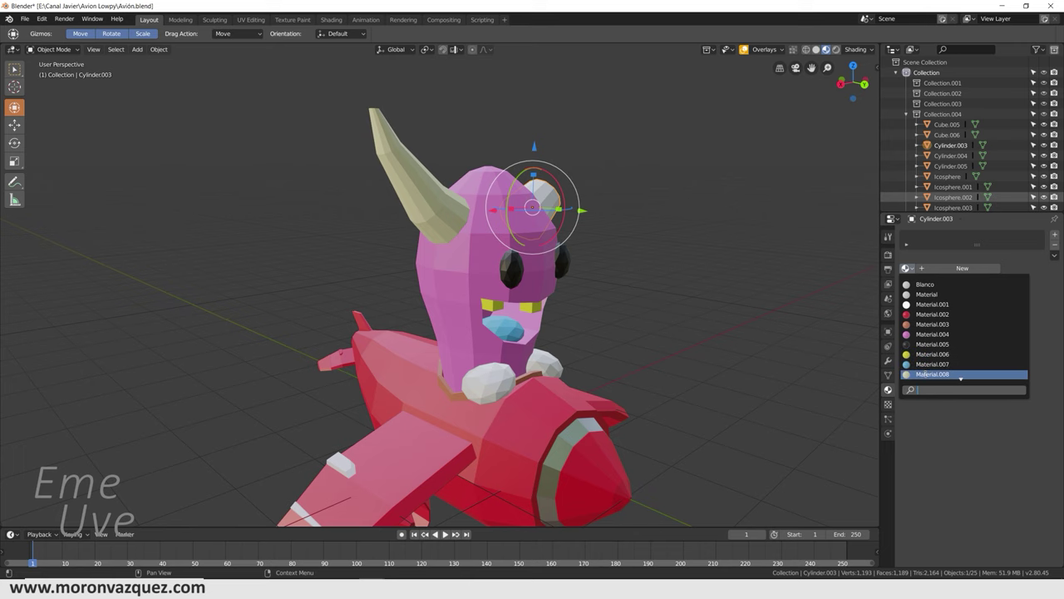
click(932, 374)
Step: Assign the head's pink Material.004 to both of the pilot's hands
mouse_move(699, 333)
middle_down()
mouse_move(734, 325)
mouse_move(690, 328)
middle_up()
click(460, 366)
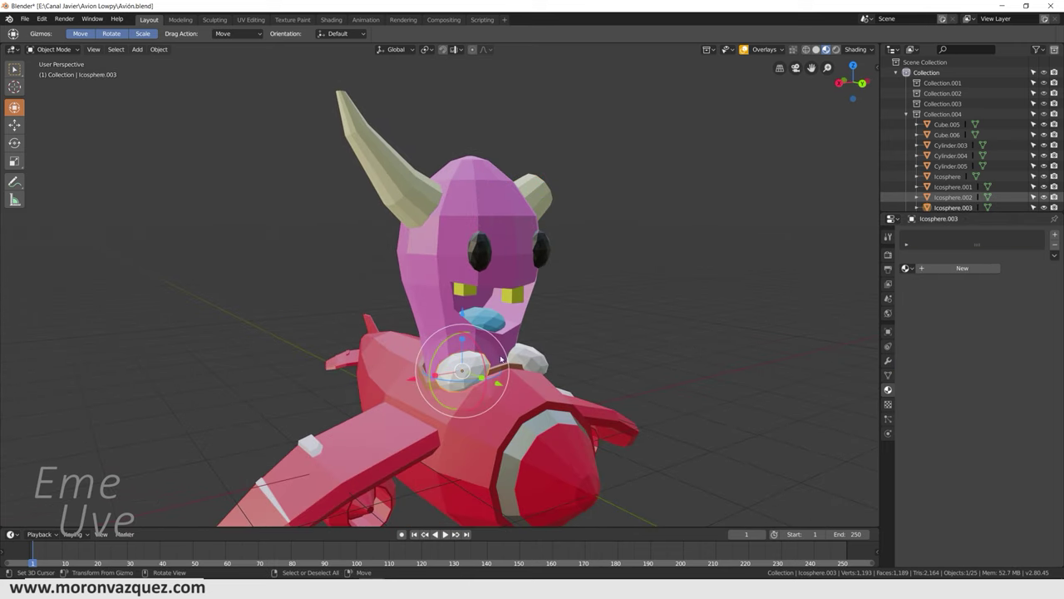
click(906, 268)
click(923, 333)
click(522, 360)
click(907, 267)
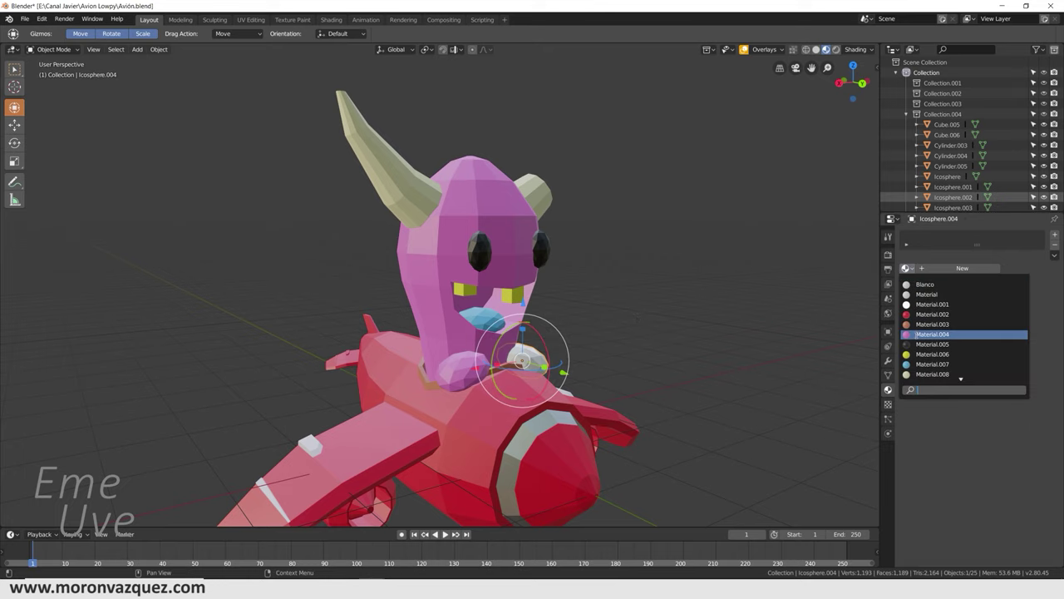
click(931, 334)
mouse_move(759, 339)
middle_down()
mouse_move(613, 334)
mouse_move(546, 363)
mouse_move(642, 261)
mouse_move(612, 349)
mouse_move(688, 346)
middle_up()
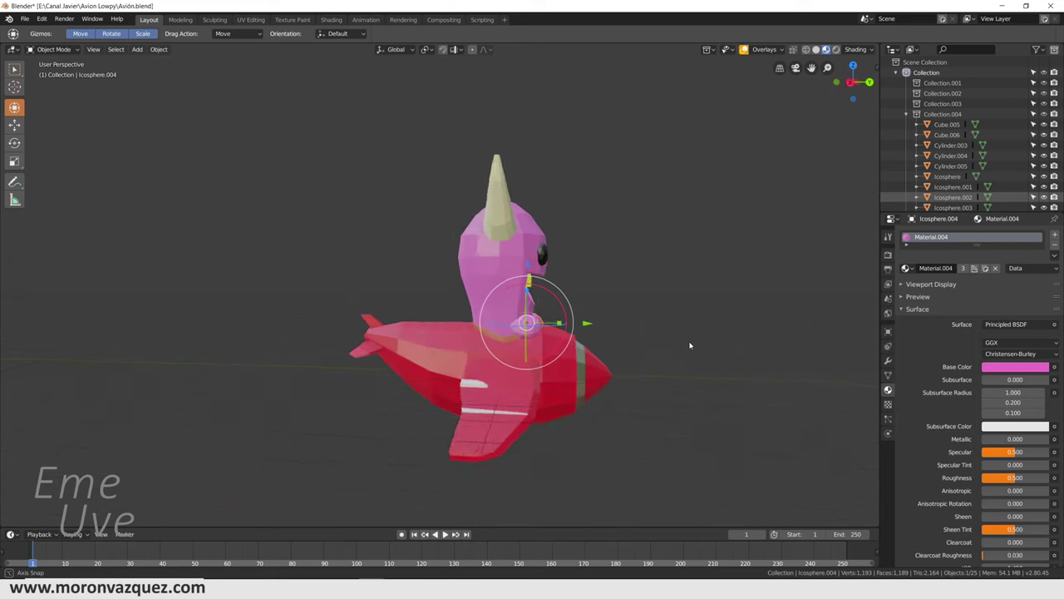
click(511, 298)
scroll(511, 297, up, 2)
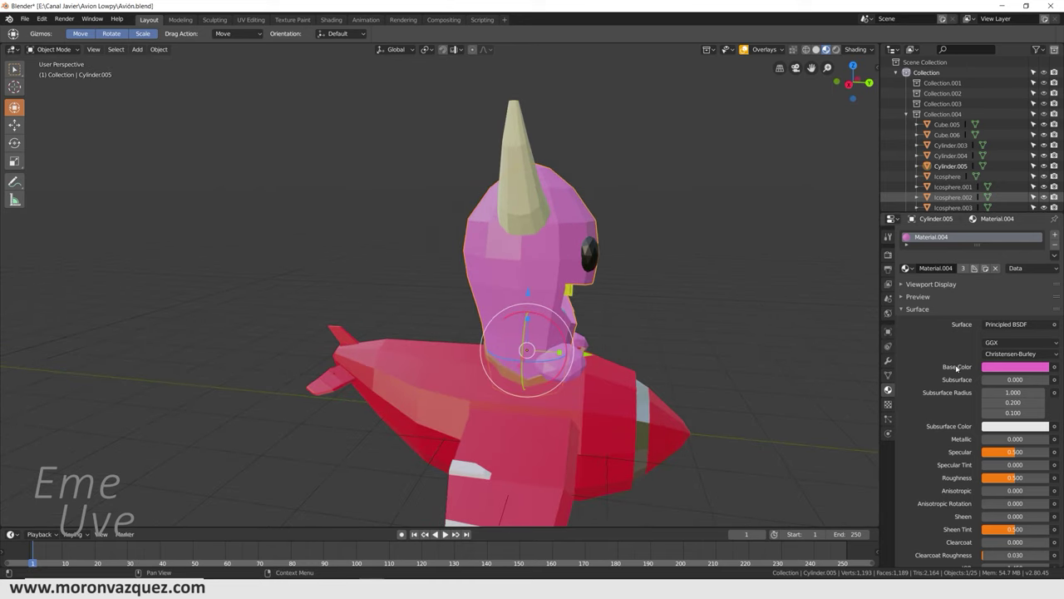
Step: Shift the head's shared base colour from pink to purple
click(1016, 366)
drag(1018, 268, 1016, 261)
mouse_move(748, 283)
middle_down()
mouse_move(682, 310)
mouse_move(680, 298)
mouse_move(143, 88)
middle_up()
Step: Save the project to Avión.blend and zoom in to view the engine from below
click(25, 19)
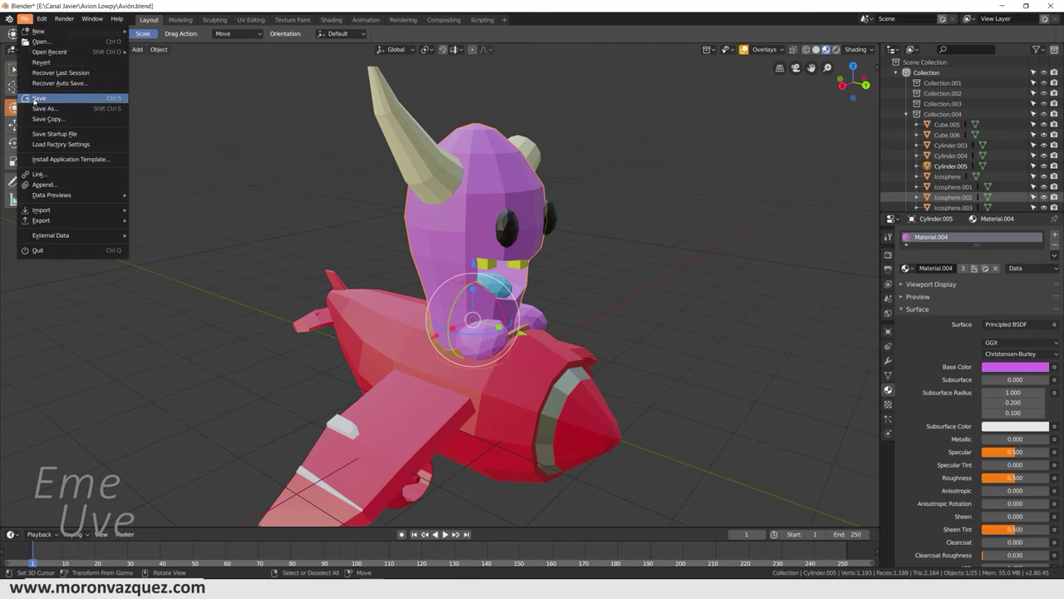
click(38, 100)
scroll(653, 165, down, 3)
mouse_move(597, 240)
middle_down()
mouse_move(572, 274)
mouse_move(575, 263)
middle_up()
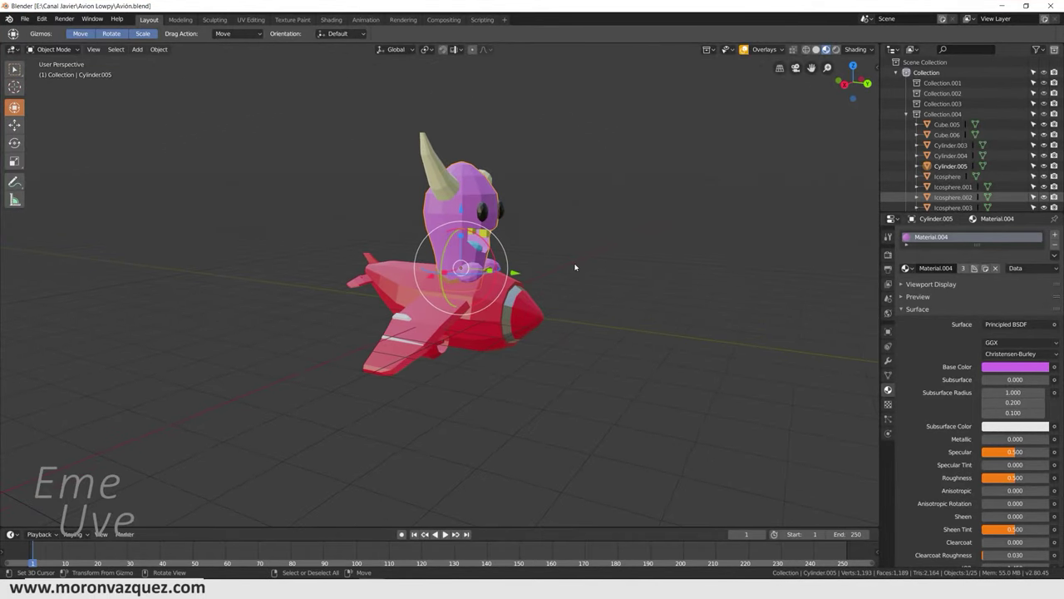
scroll(575, 263, up, 2)
scroll(511, 313, up, 2)
scroll(488, 230, up, 1)
scroll(391, 263, up, 2)
mouse_move(319, 268)
middle_down()
mouse_move(380, 260)
mouse_move(286, 240)
middle_up()
scroll(346, 266, up, 1)
middle_drag(346, 266, 329, 242)
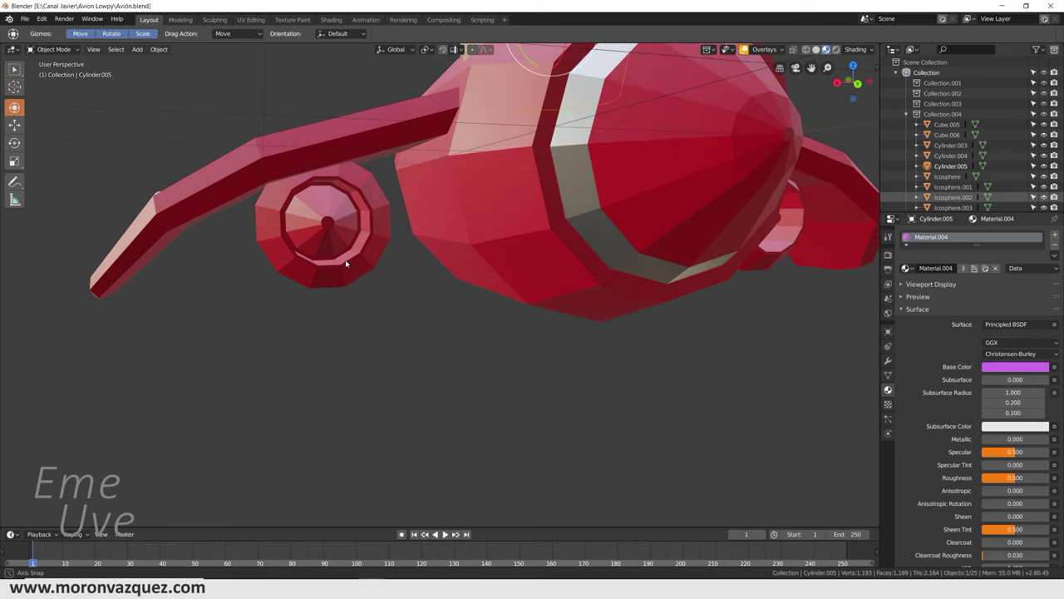
Step: In Edit Mode, select the left engine's inner cap faces and split them into Cylinder.008
click(320, 224)
click(50, 49)
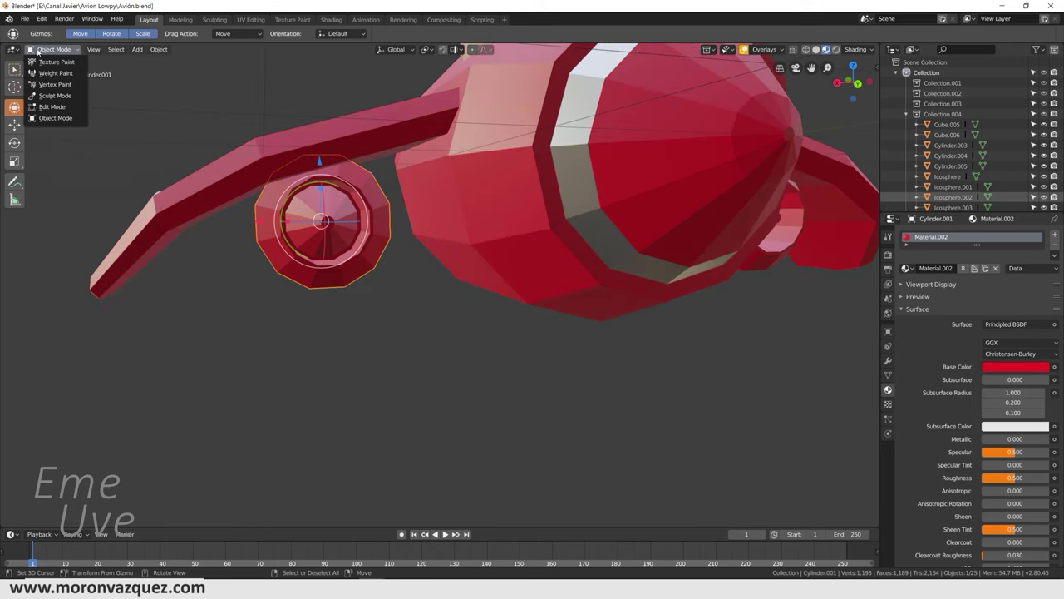
click(52, 106)
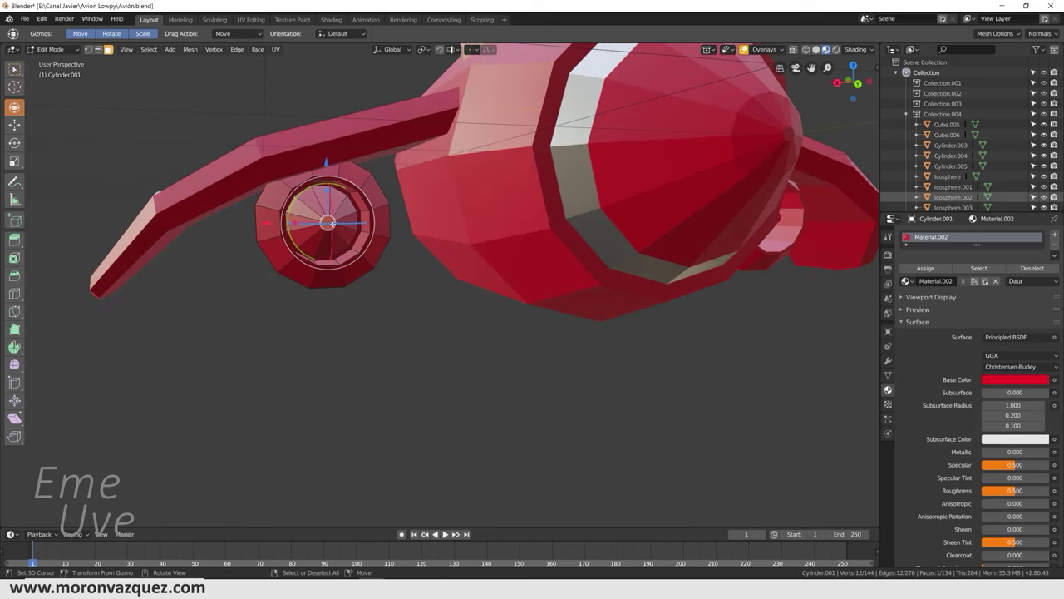
key(c)
click(323, 230)
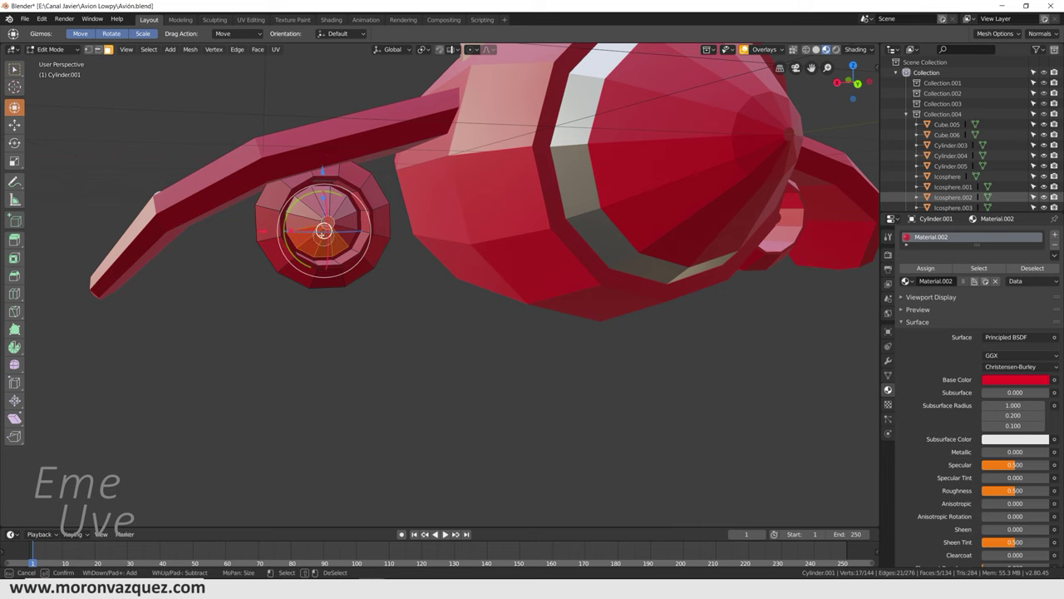
drag(324, 230, 325, 223)
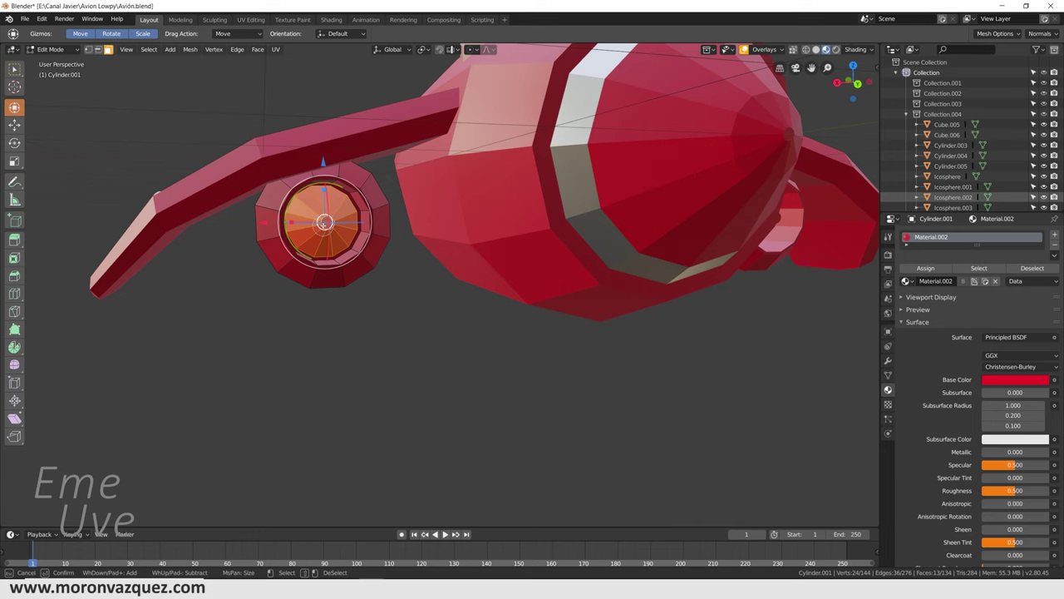
key(Escape)
key(x)
click(327, 234)
Step: Back in Object Mode, give the cap its own Material.009 with a near-black base colour
click(52, 49)
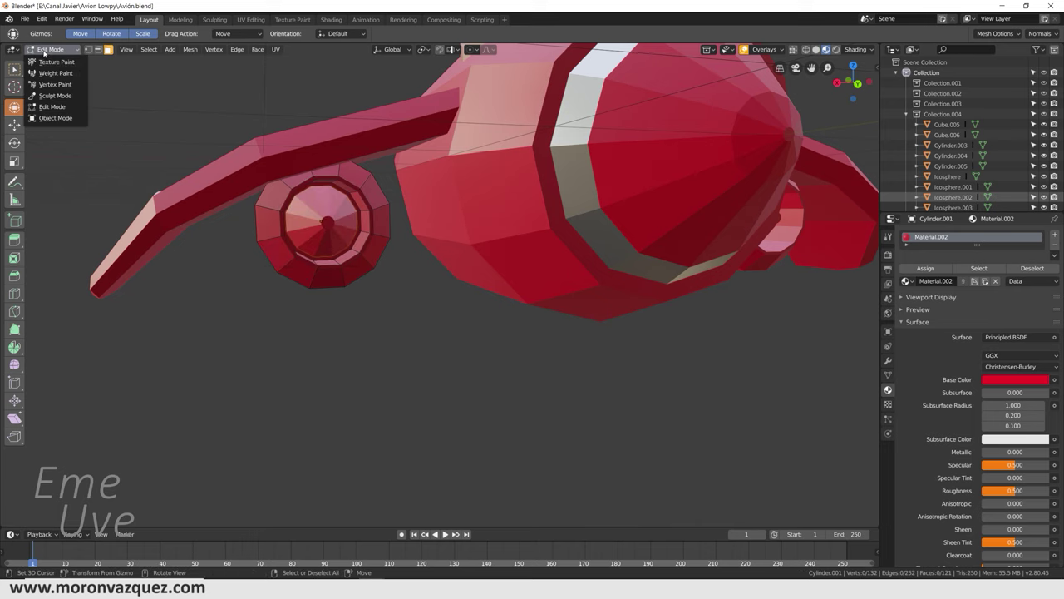
click(49, 116)
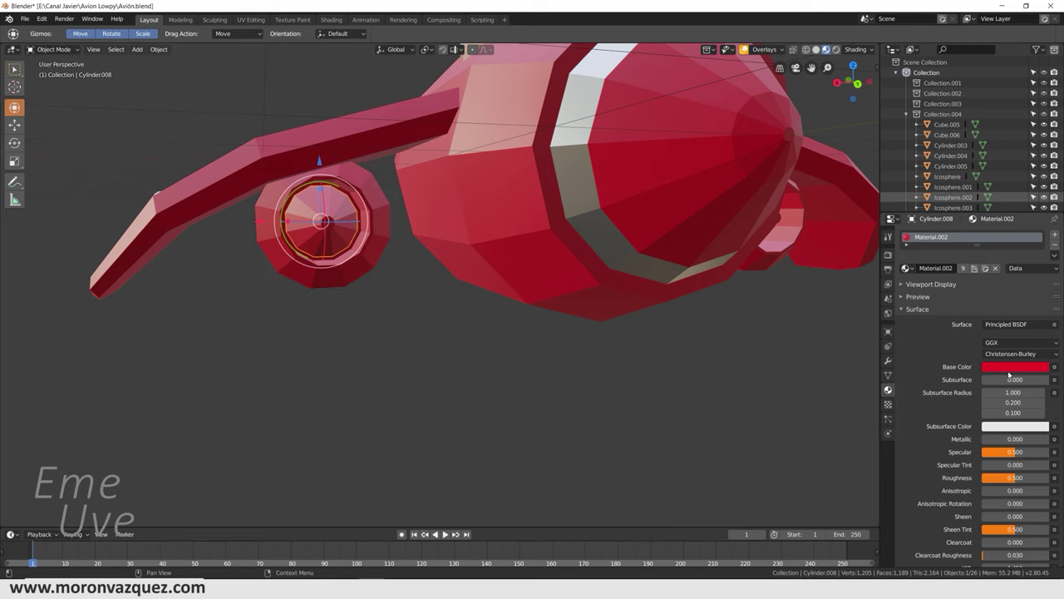
click(986, 271)
click(1016, 367)
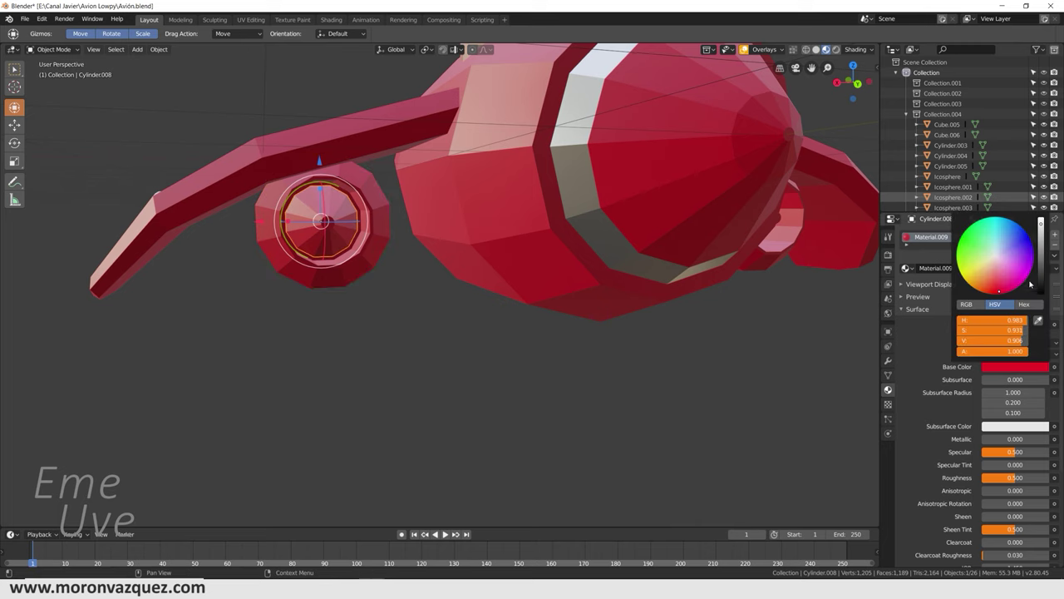
drag(1020, 340, 964, 340)
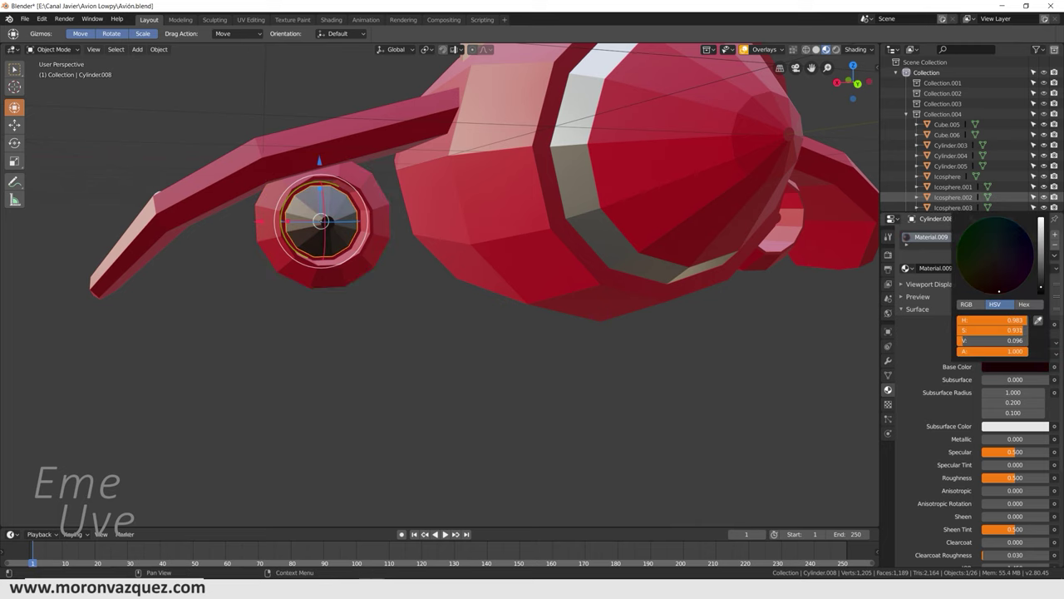
mouse_move(691, 382)
middle_down()
mouse_move(703, 383)
mouse_move(760, 294)
middle_up()
click(782, 256)
mouse_move(781, 256)
middle_down()
mouse_move(753, 284)
mouse_move(714, 283)
middle_up()
click(54, 49)
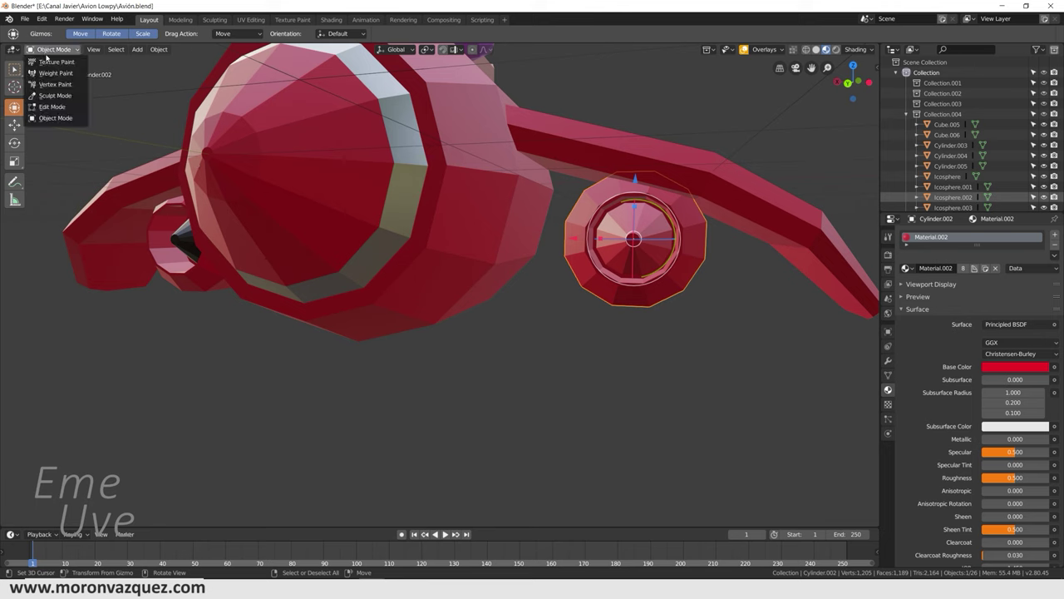
Step: Separate the second engine's inner cap faces into their own object, Cylinder.009
click(54, 107)
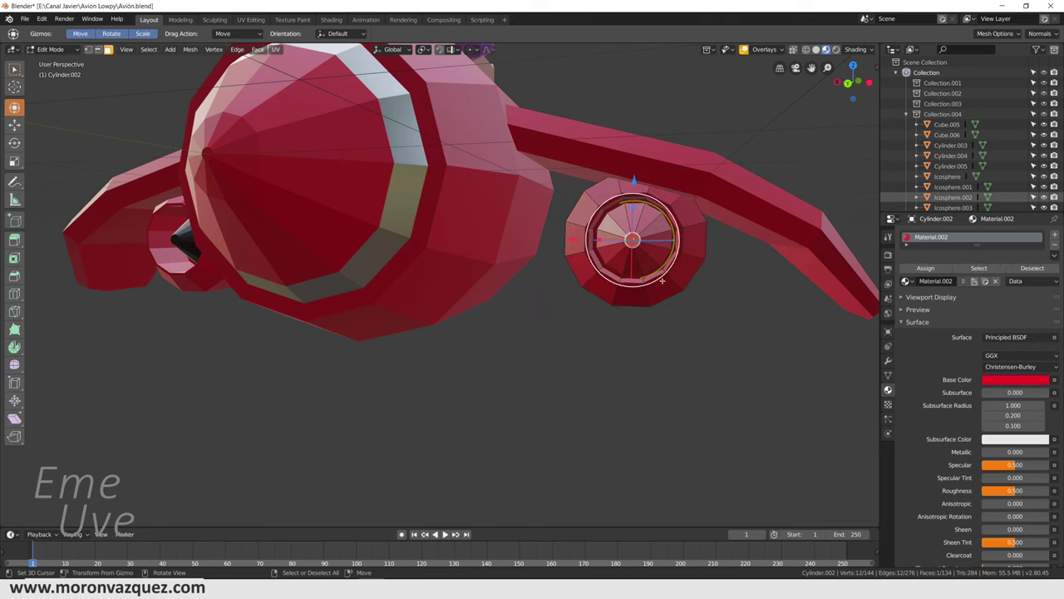
key(ctrl+KP_Add)
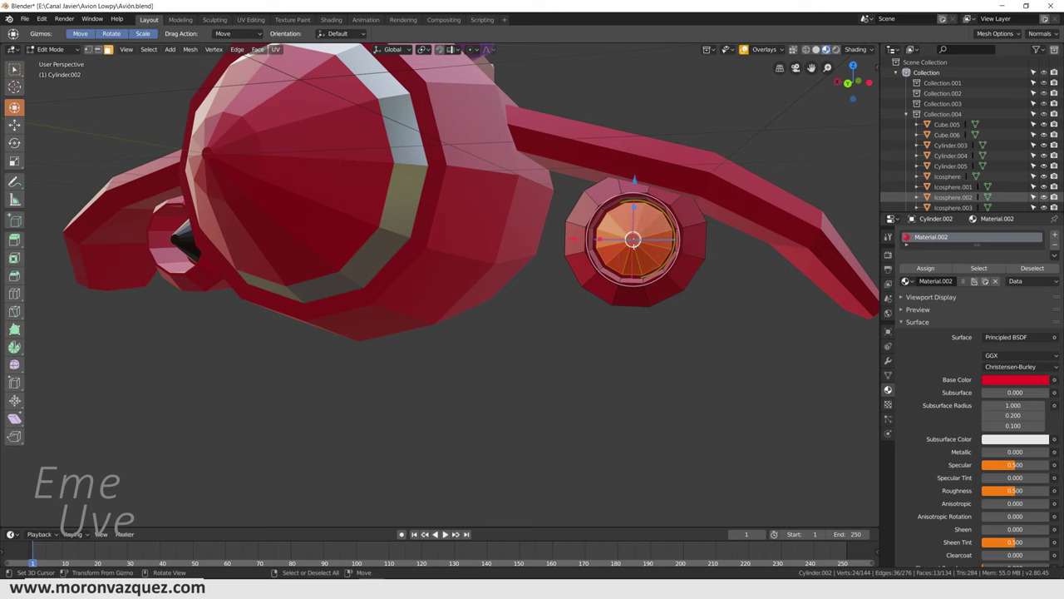
key(p)
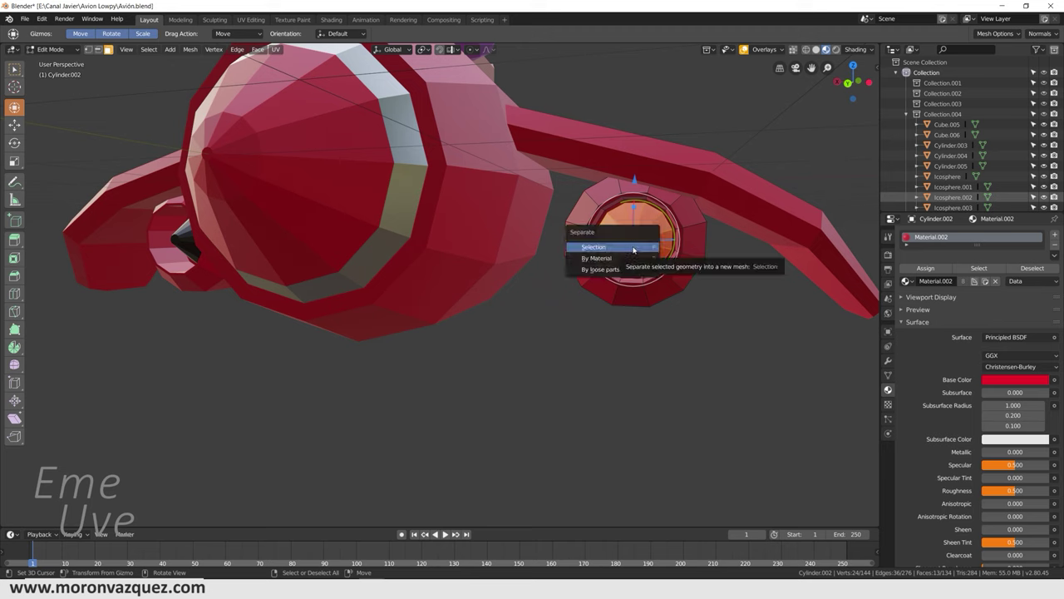
click(633, 247)
click(50, 52)
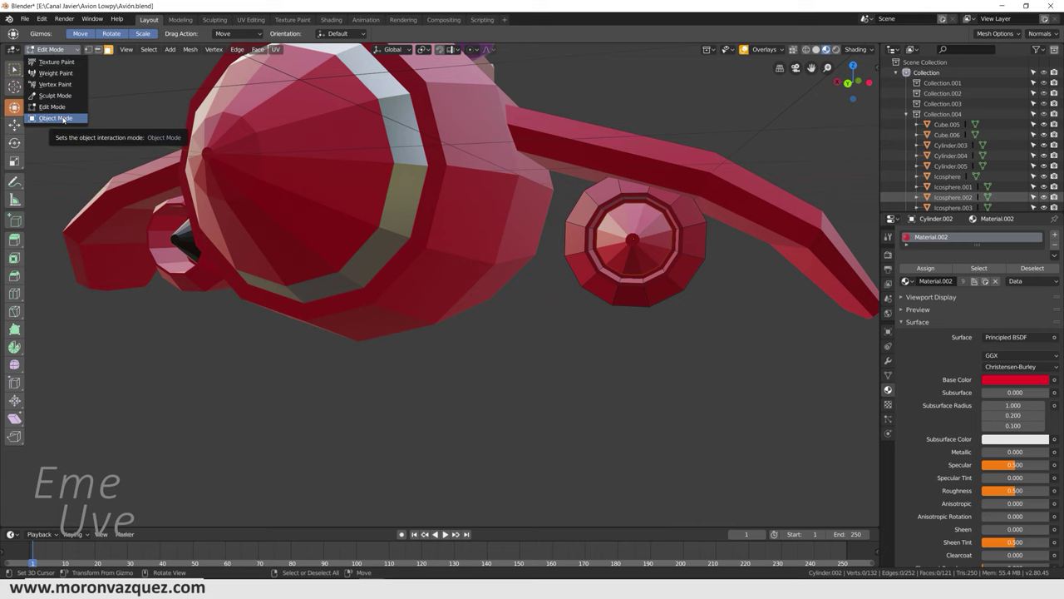
click(52, 119)
click(592, 231)
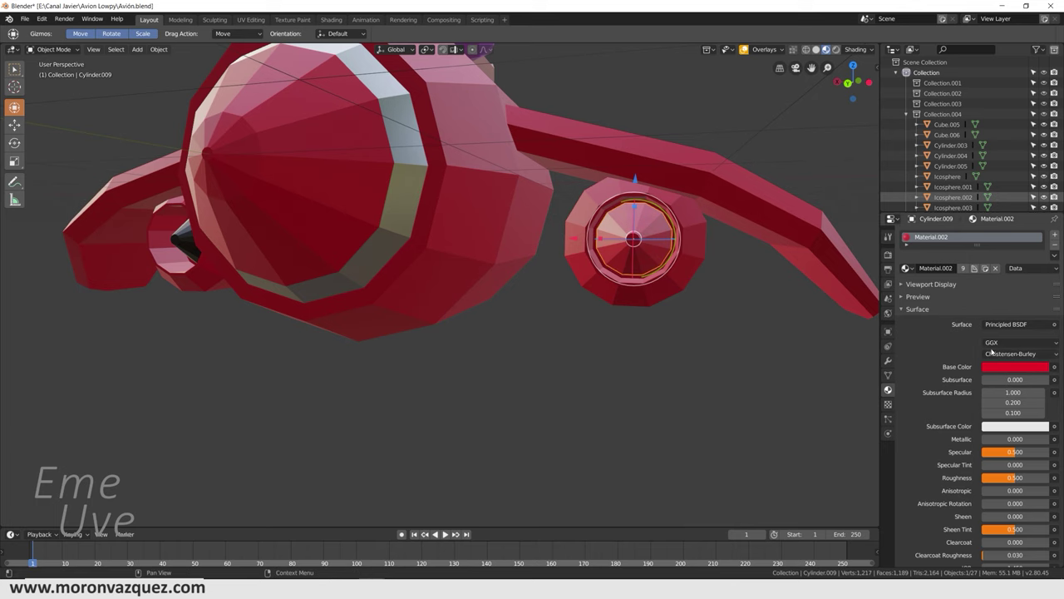
Step: Assign the dark Material.005 to the new engine cap object
click(907, 268)
click(921, 344)
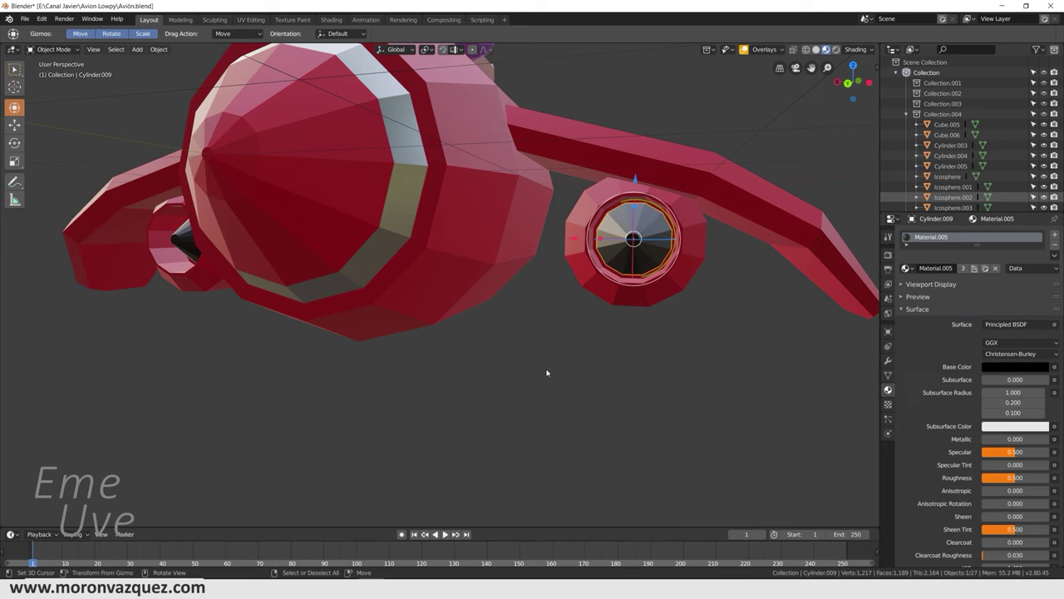
middle_drag(547, 368, 601, 362)
middle_drag(590, 311, 274, 150)
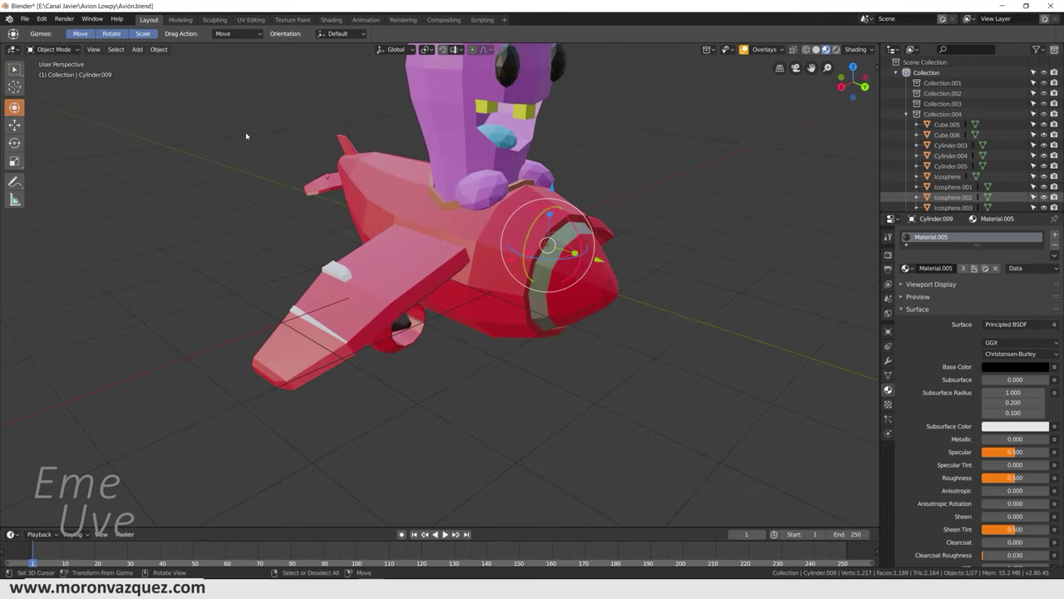
click(25, 18)
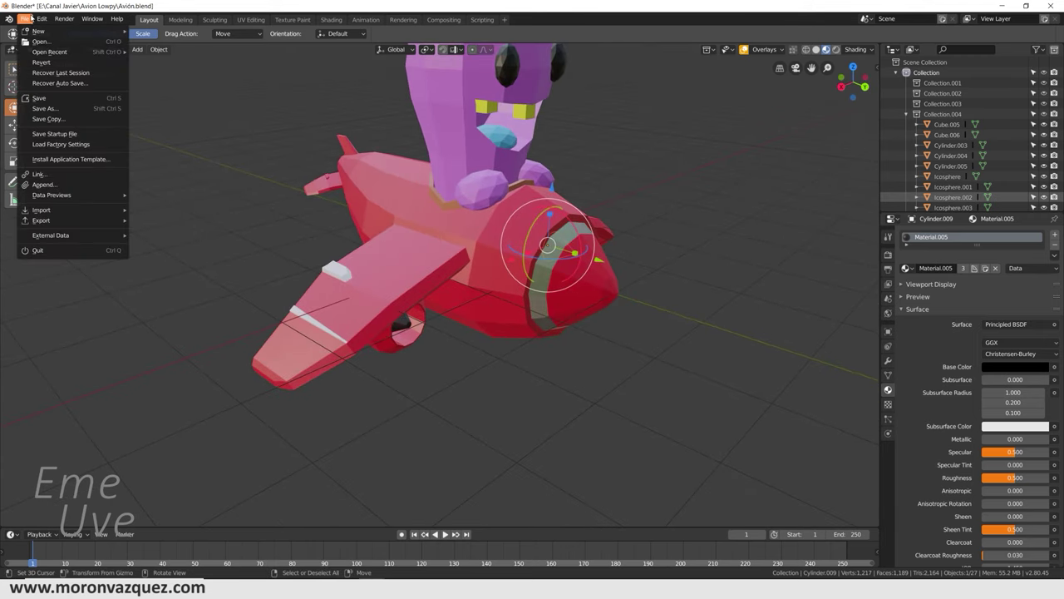
Step: Save the airplane file with both dark engine caps
click(42, 98)
scroll(449, 203, down, 2)
mouse_move(448, 203)
middle_down()
mouse_move(554, 231)
mouse_move(475, 235)
mouse_move(545, 232)
middle_up()
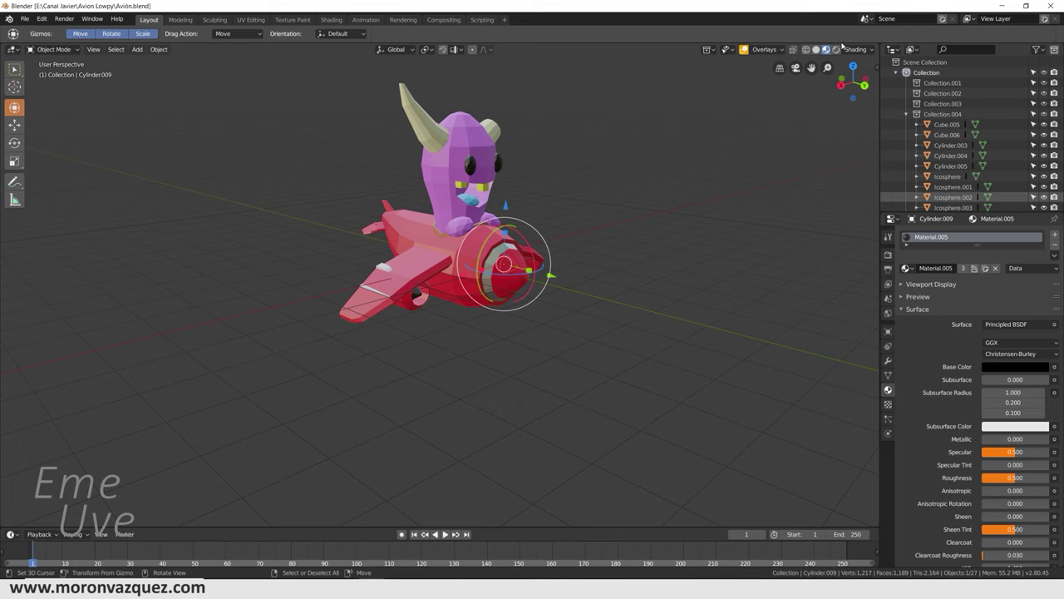
Step: Check the airplane in Rendered shading, then return to Material Preview
click(836, 50)
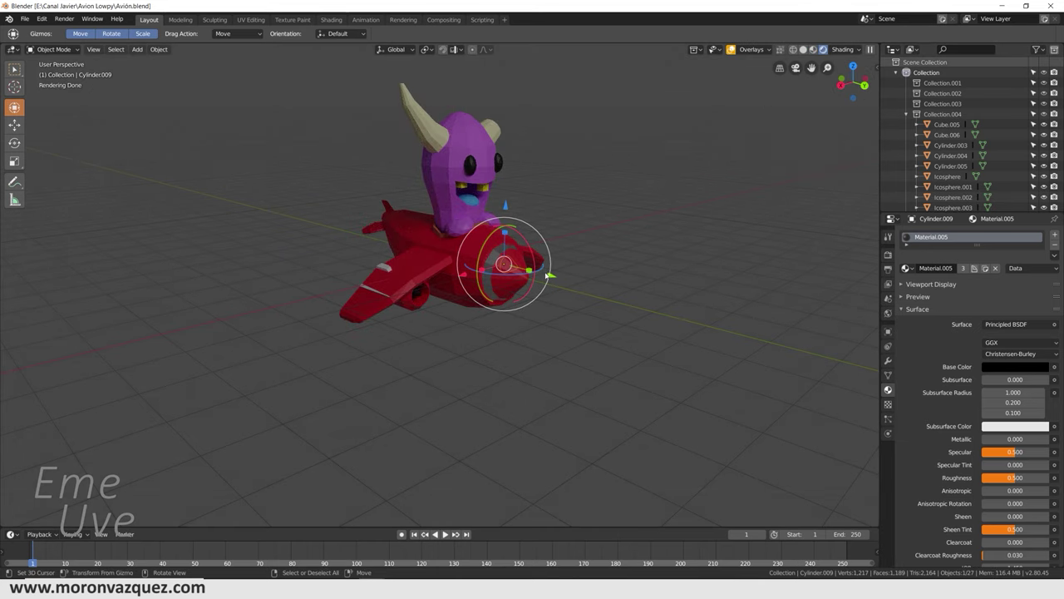
drag(828, 60, 774, 99)
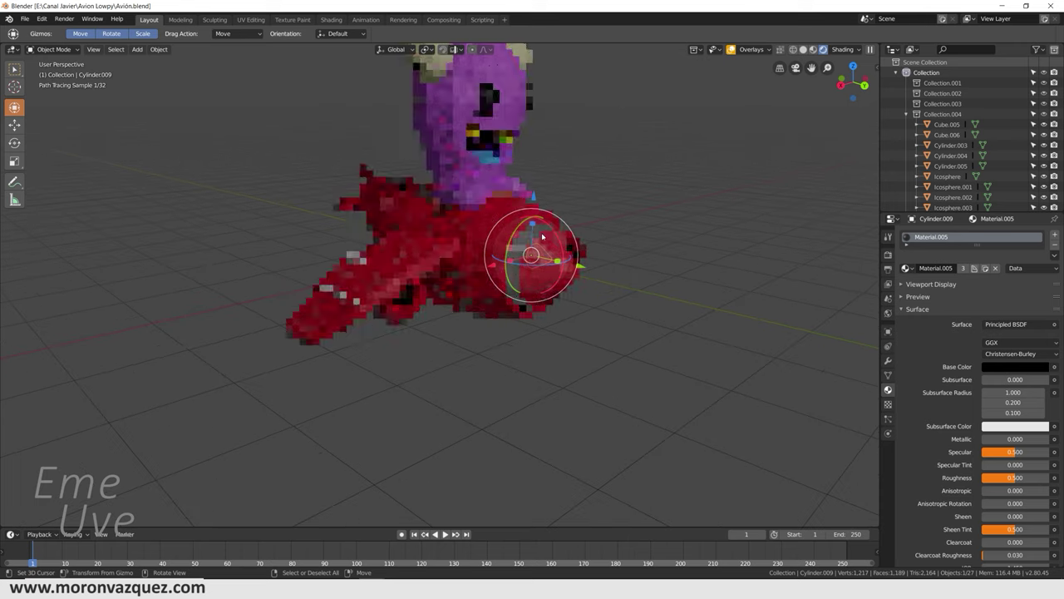
mouse_move(685, 153)
middle_down()
mouse_move(660, 214)
mouse_move(690, 150)
middle_up()
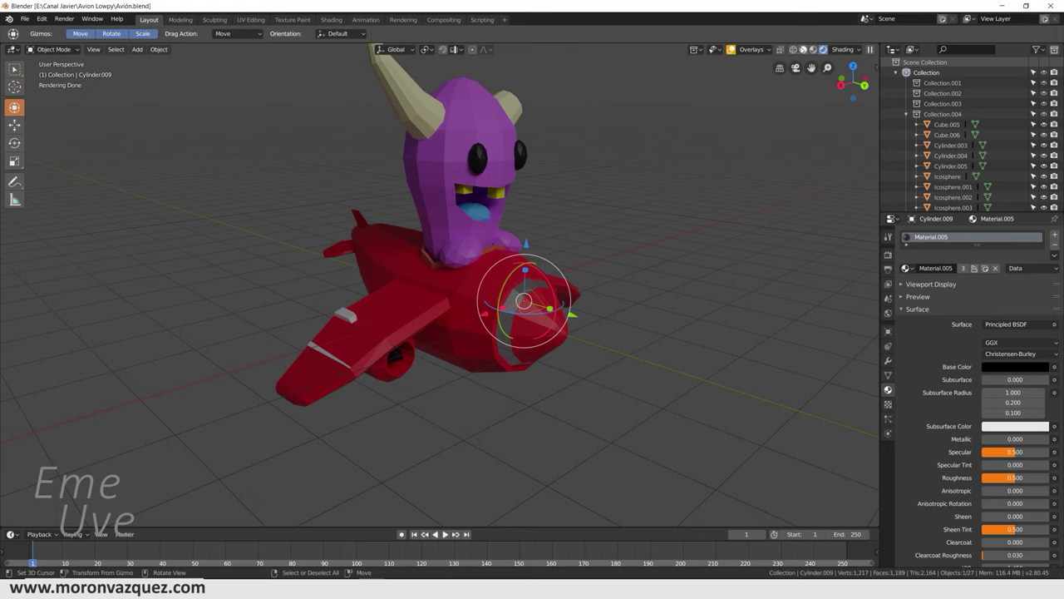
click(812, 51)
scroll(423, 304, down, 2)
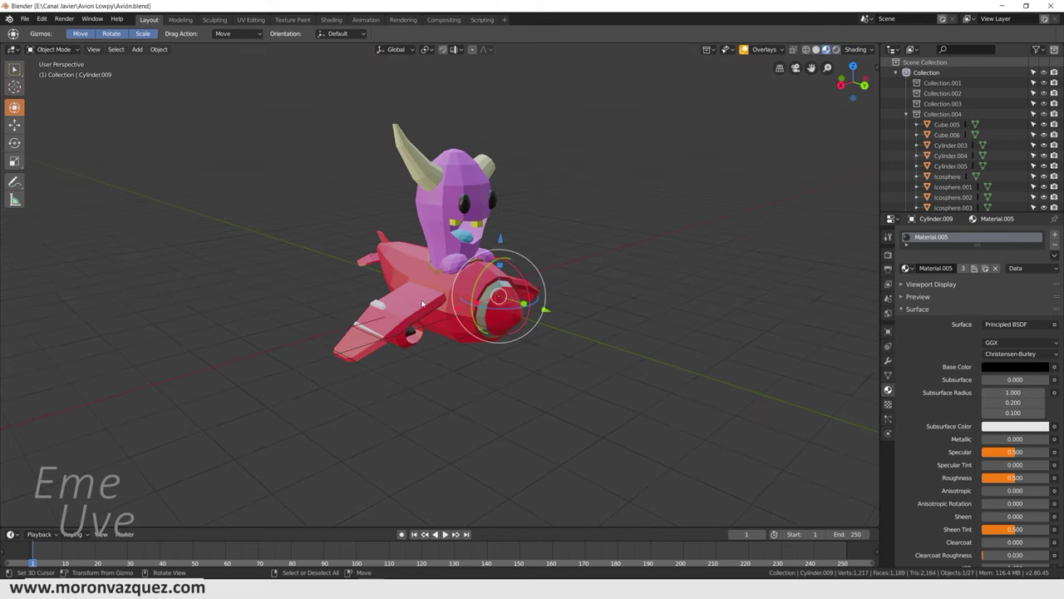
middle_drag(417, 282, 468, 288)
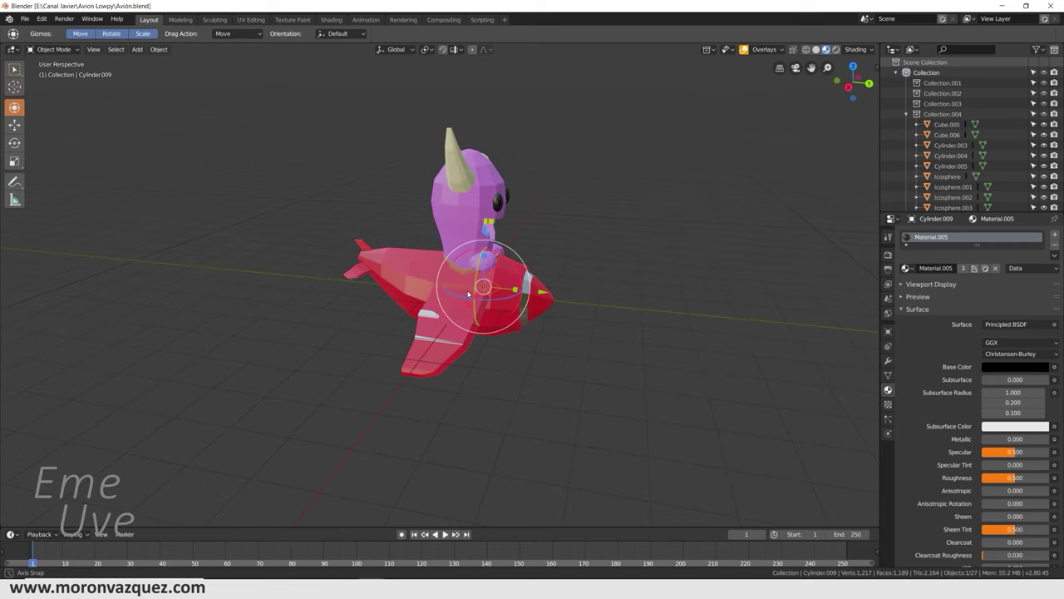
key(shift+a)
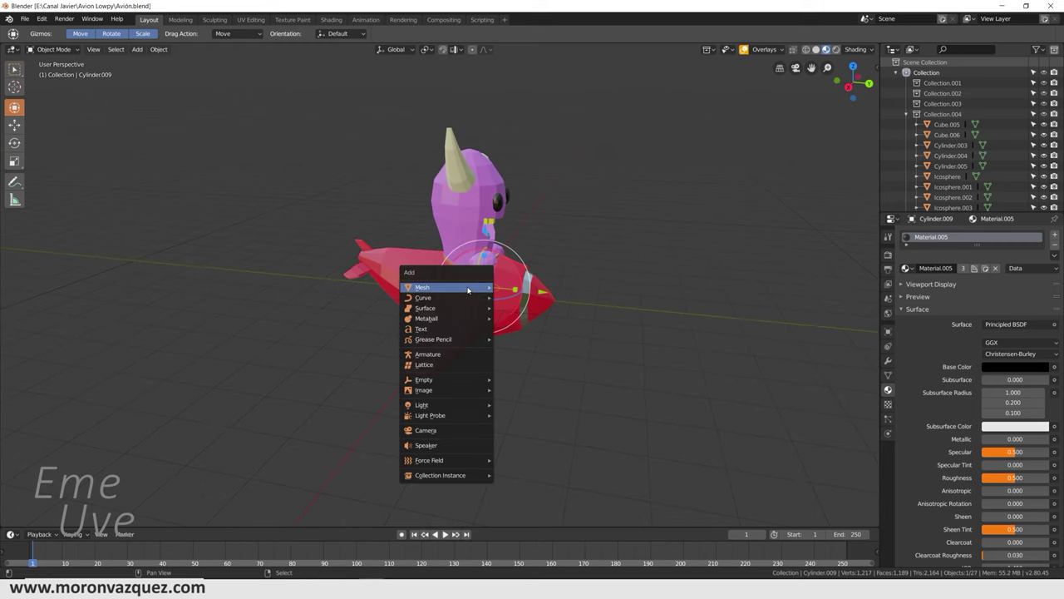
Step: Add a flat plane, resize it, and shift it along the X axis
mouse_move(424, 287)
click(504, 291)
key(s)
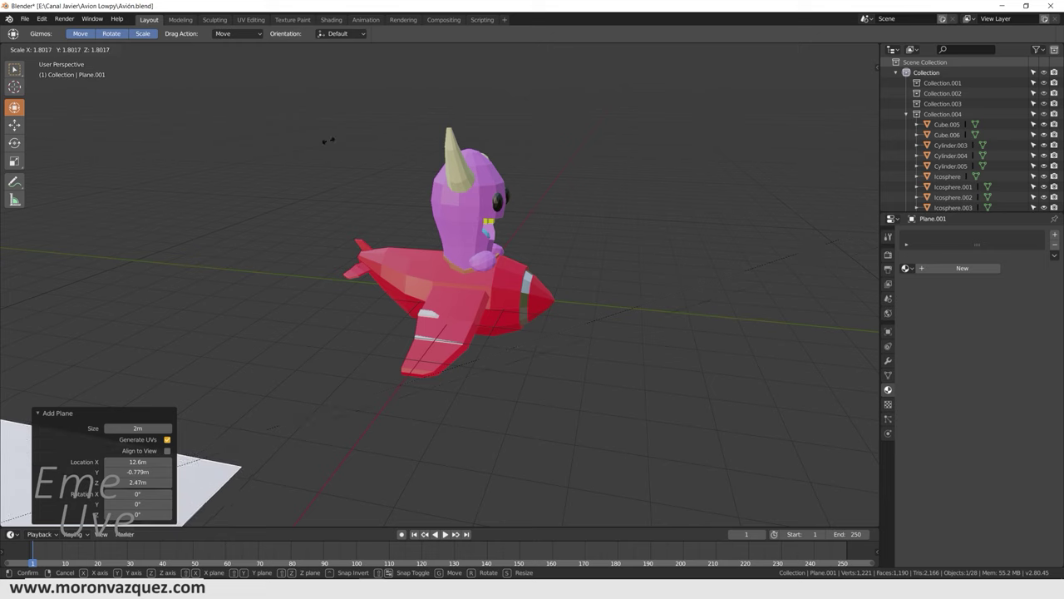
click(325, 139)
scroll(308, 324, down, 3)
key(g)
key(x)
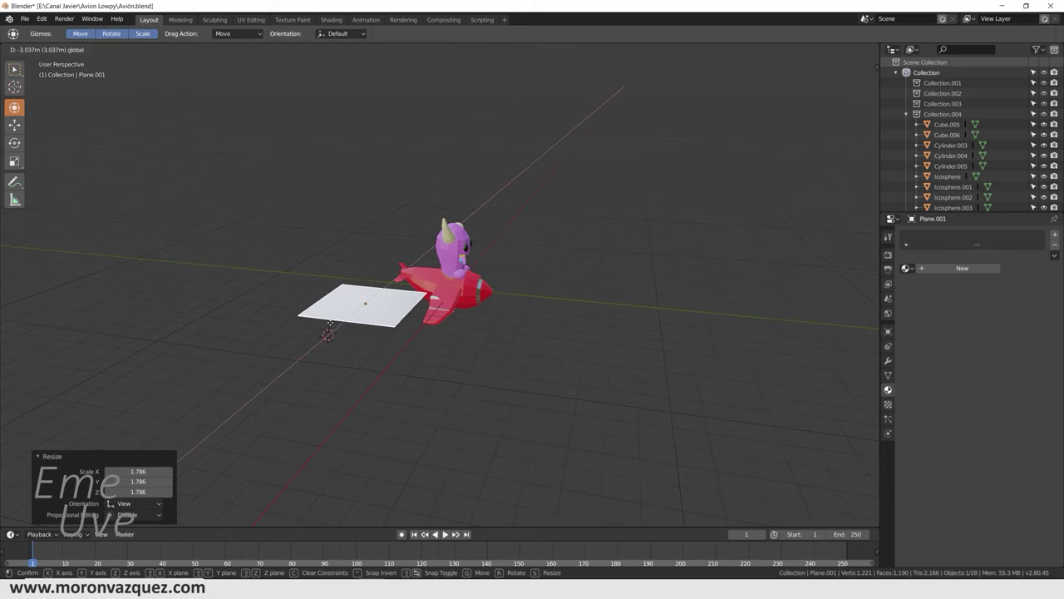
click(354, 316)
Step: Shift the plane along Y, enlarge it about five times, and drop it below the airplane
key(g)
key(y)
click(548, 301)
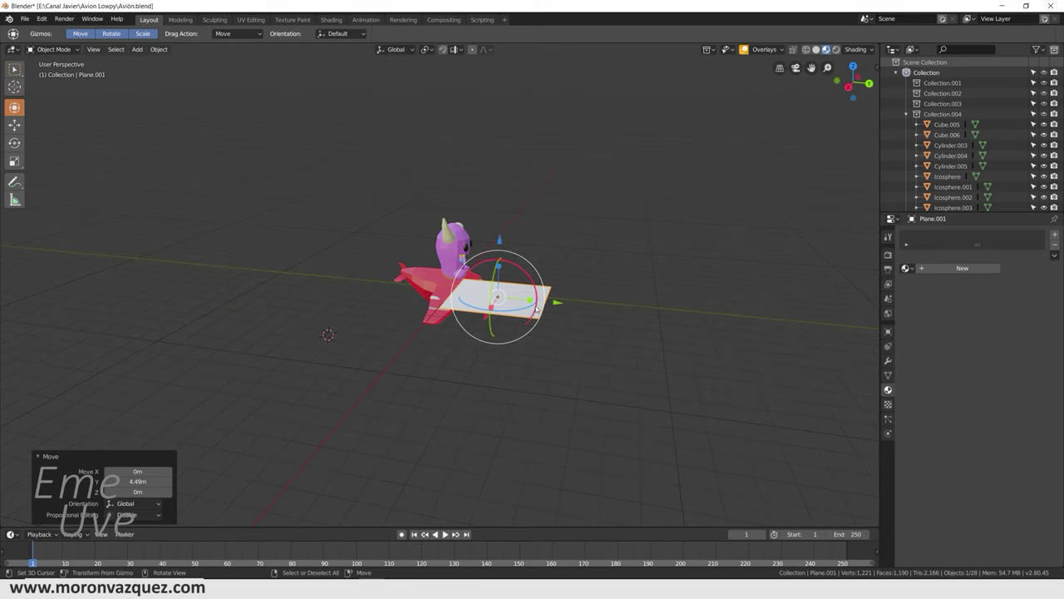
key(s)
click(699, 302)
key(g)
key(z)
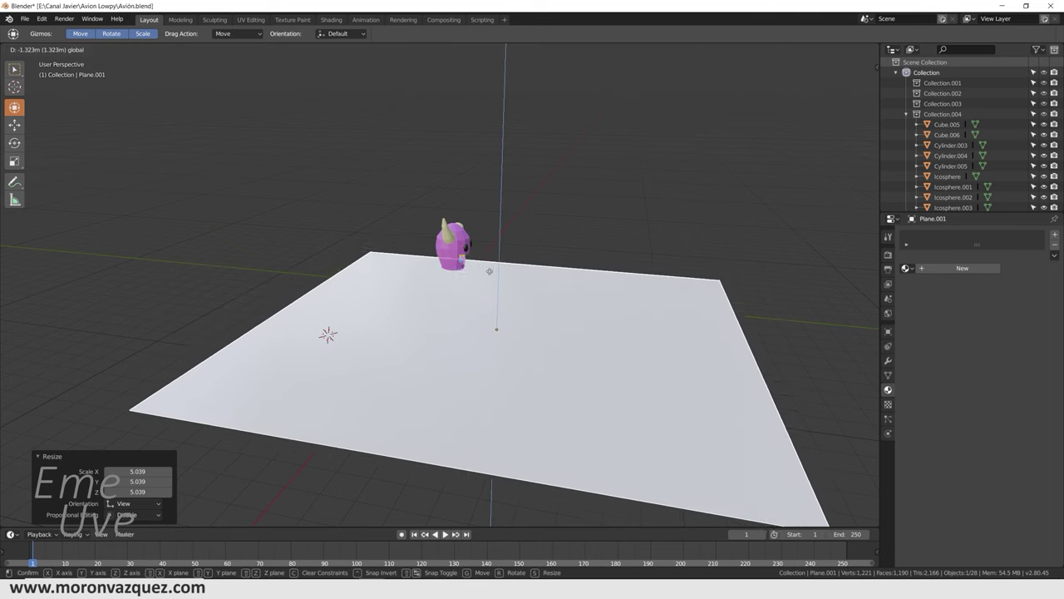
click(483, 405)
Step: Try a free rotation of the plane, save the file, then undo the rotation
key(r)
key(r)
click(491, 349)
key(ctrl+s)
key(ctrl+z)
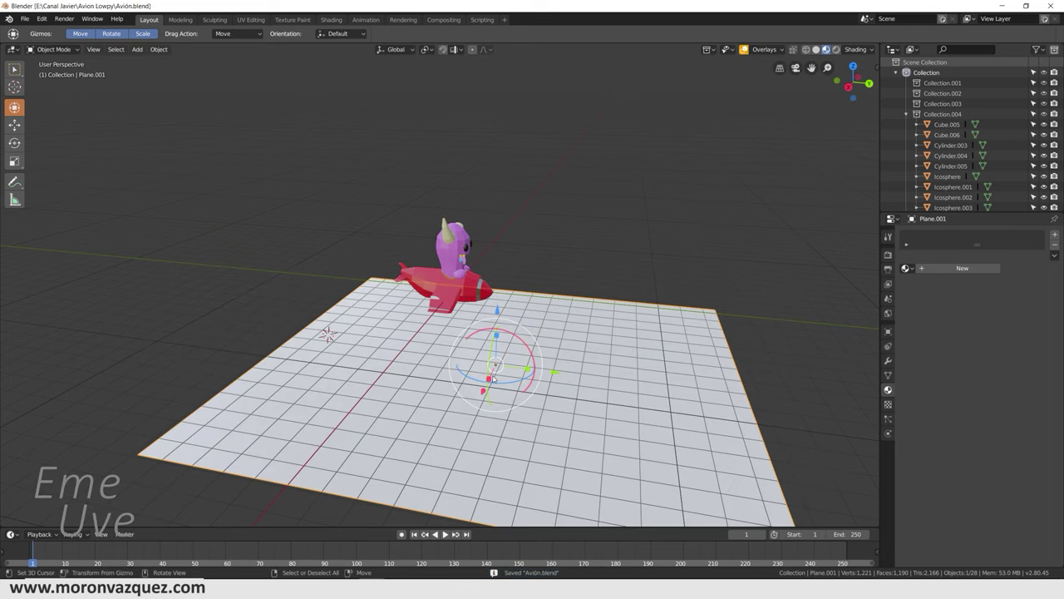
key(ctrl+shift+z)
key(ctrl+z)
mouse_move(480, 392)
middle_down()
mouse_move(482, 403)
mouse_move(483, 337)
middle_up()
Step: Reposition the ground plane along X and Y and lower it vertically
key(g)
key(x)
click(481, 403)
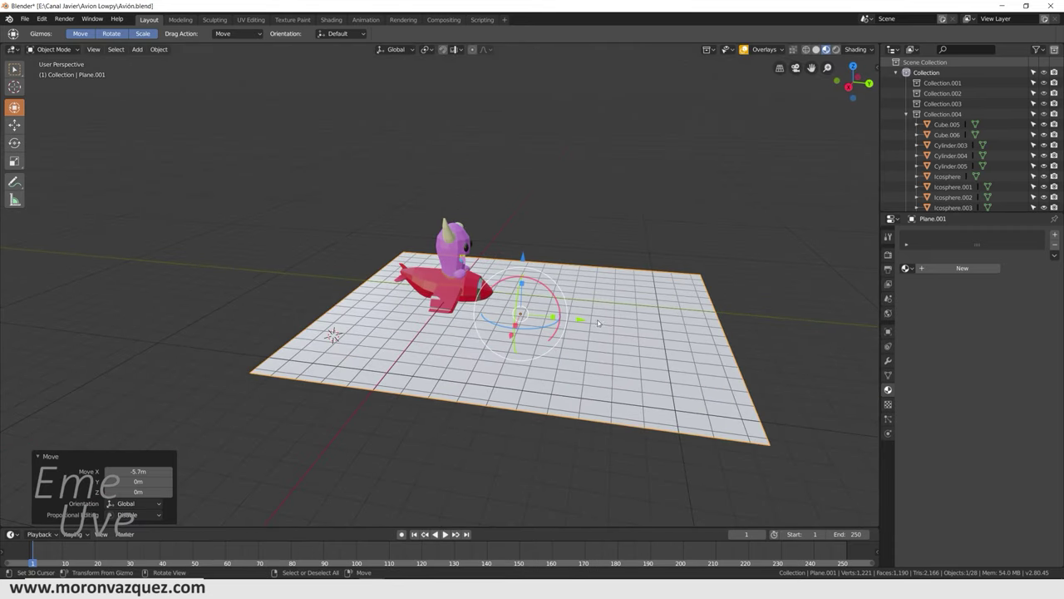
key(g)
key(y)
click(498, 267)
drag(457, 251, 457, 275)
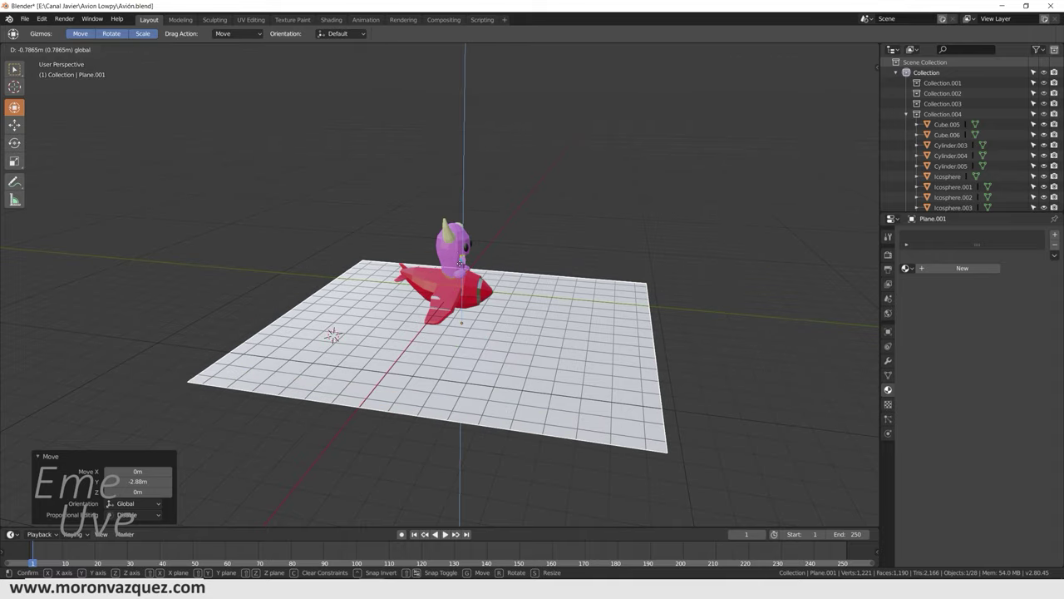
middle_drag(465, 283, 529, 315)
Step: Enlarge the ground plane 3.326 times
key(s)
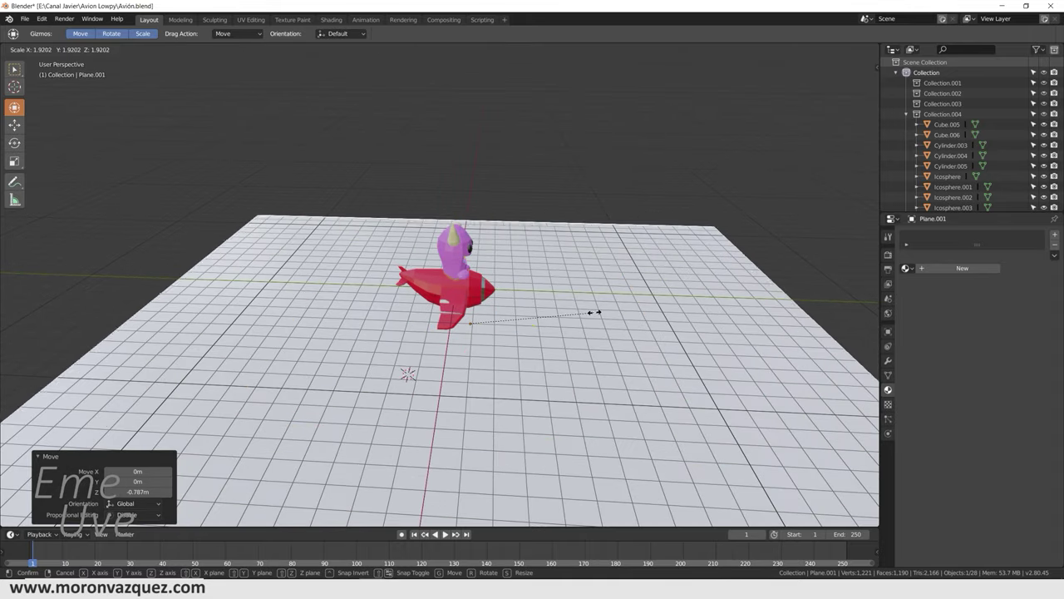
click(665, 321)
middle_drag(666, 320, 616, 306)
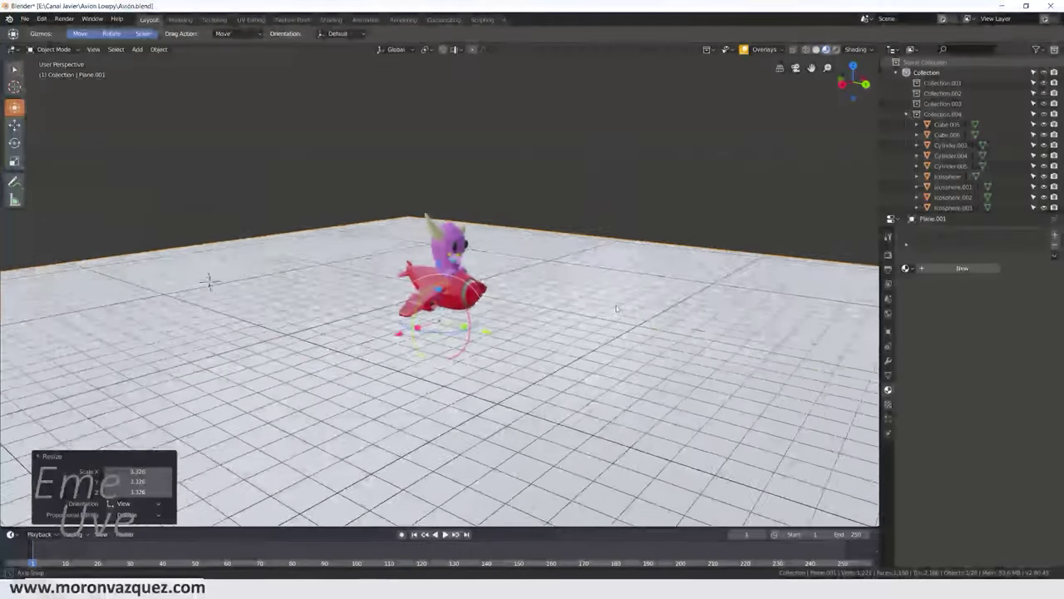
scroll(656, 304, up, 3)
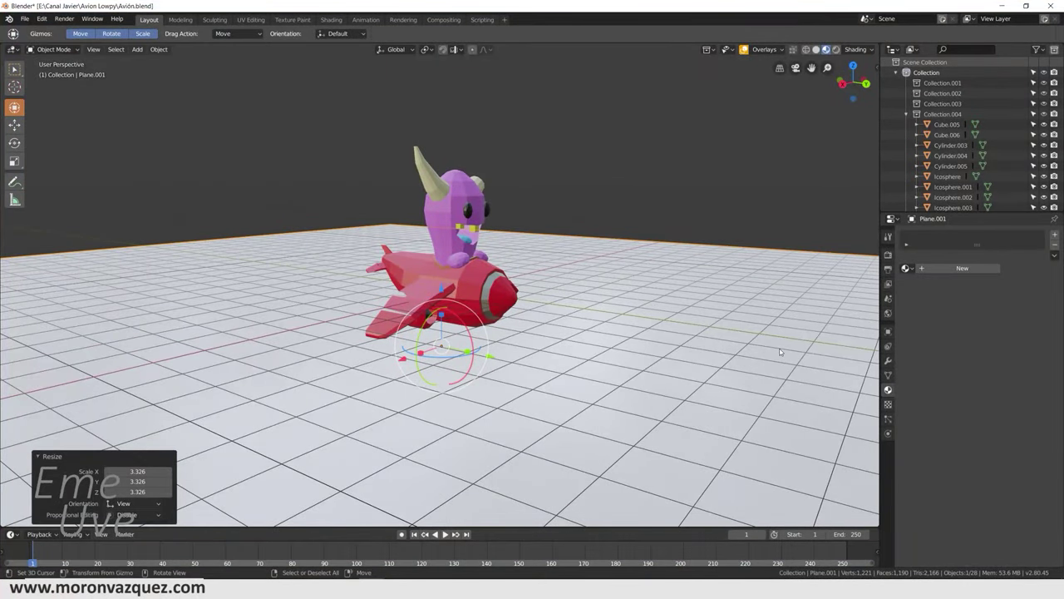
scroll(707, 316, down, 5)
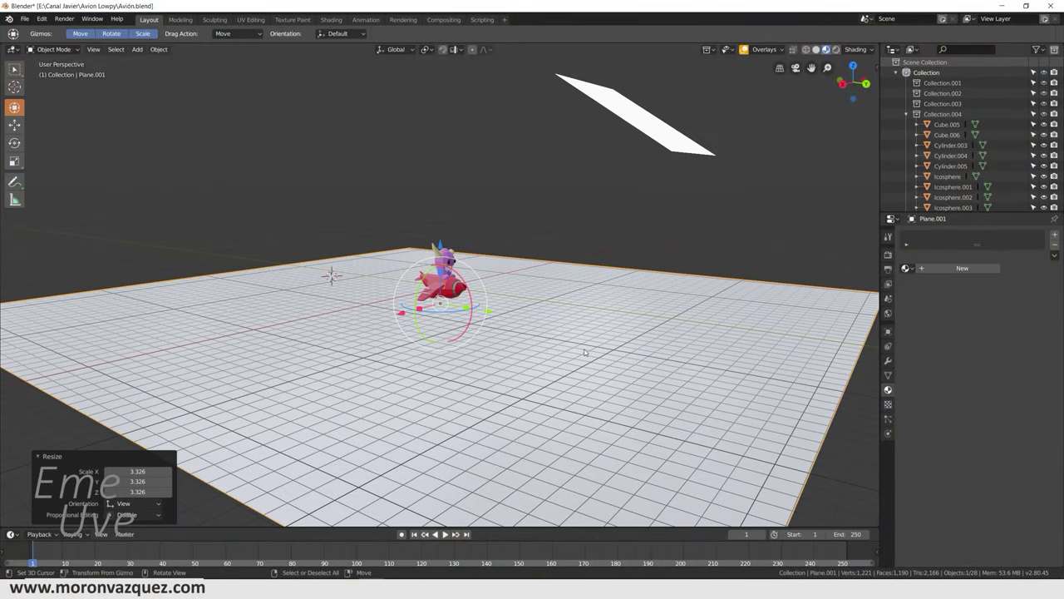
Step: Raise all objects 2.77 m, then undo that move
key(a)
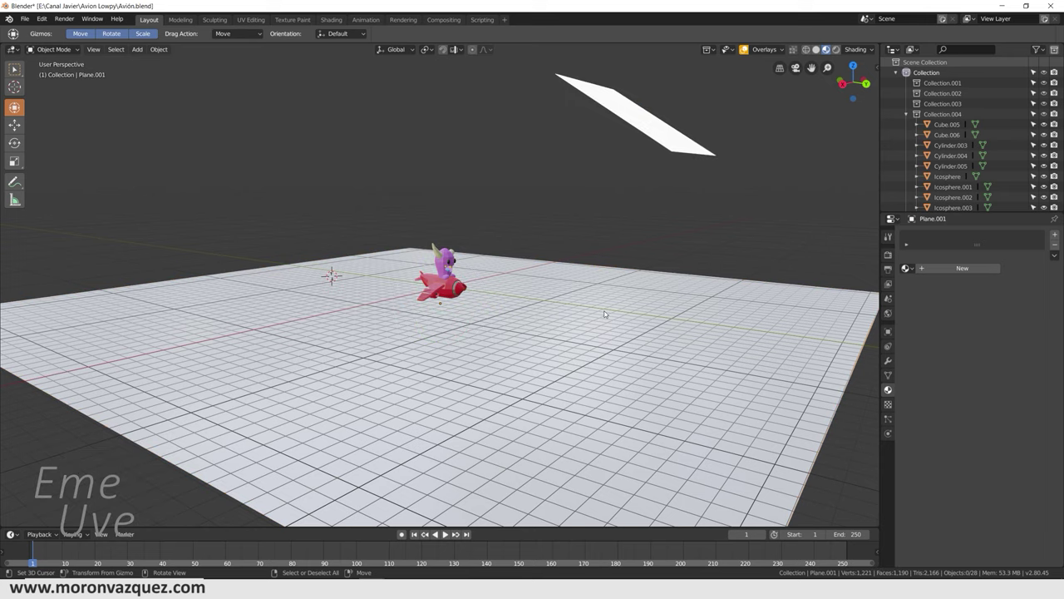
drag(448, 218, 449, 175)
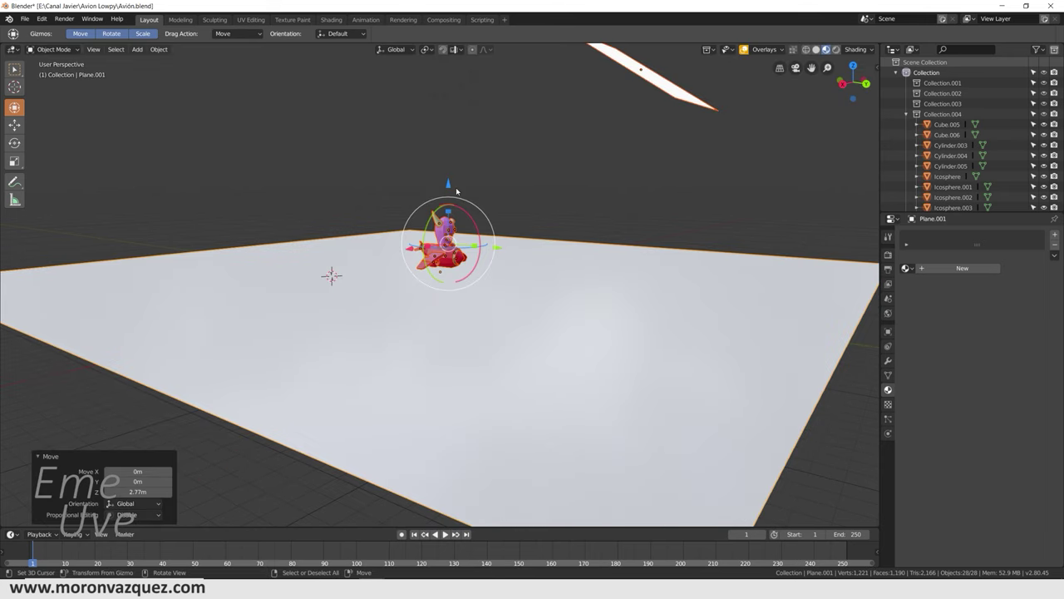
key(ctrl+z)
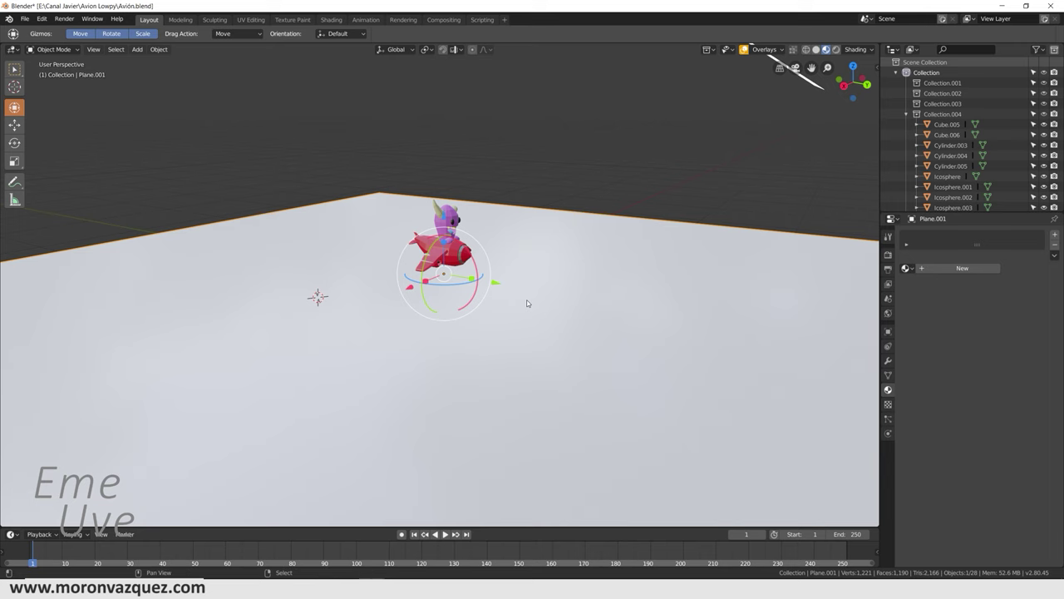
scroll(499, 339, down, 3)
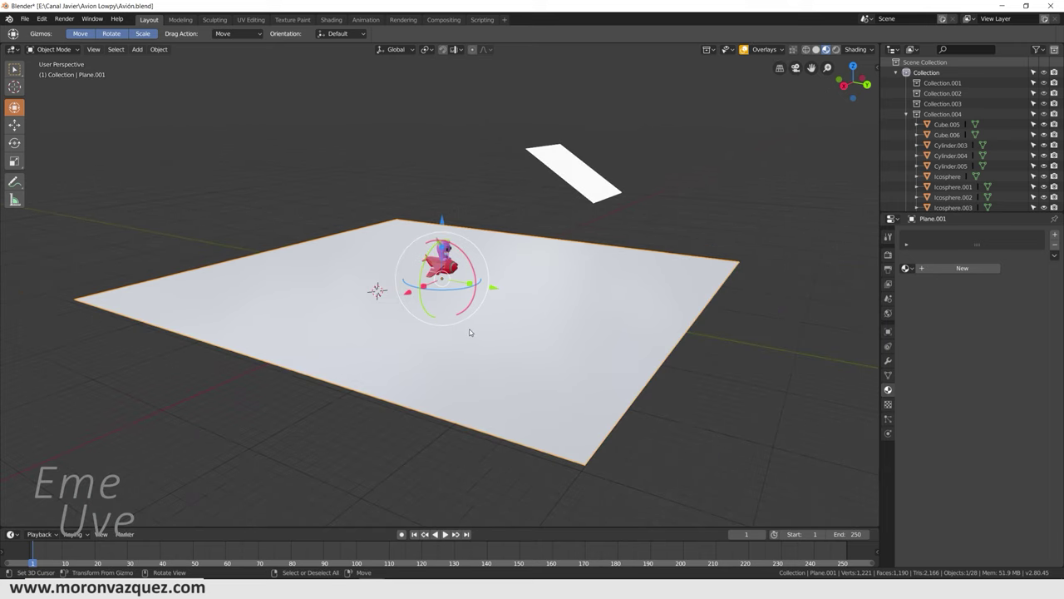
Step: Rotate the ground plane 47.7° around the Z axis
drag(432, 291, 466, 311)
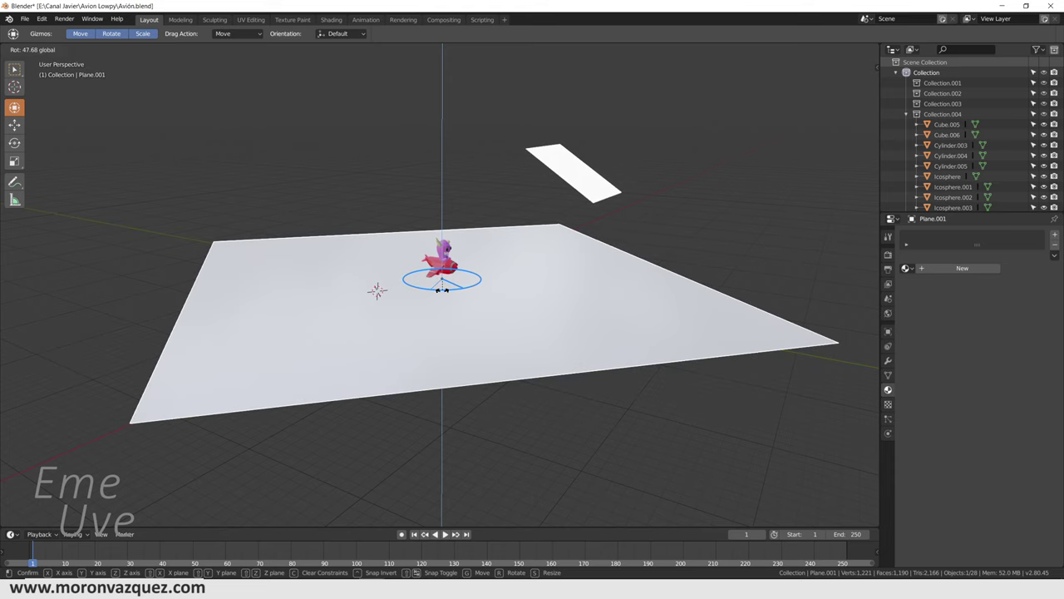
middle_drag(465, 311, 665, 375)
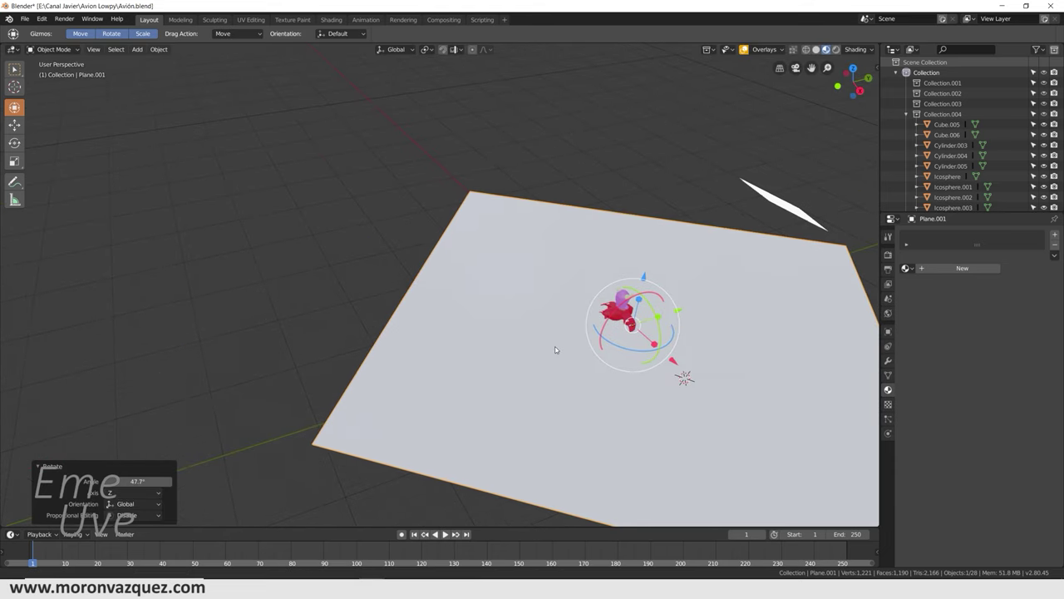
click(55, 49)
Step: In Edit Mode, extrude the plane's left edge straight up along Z into a wall
click(52, 107)
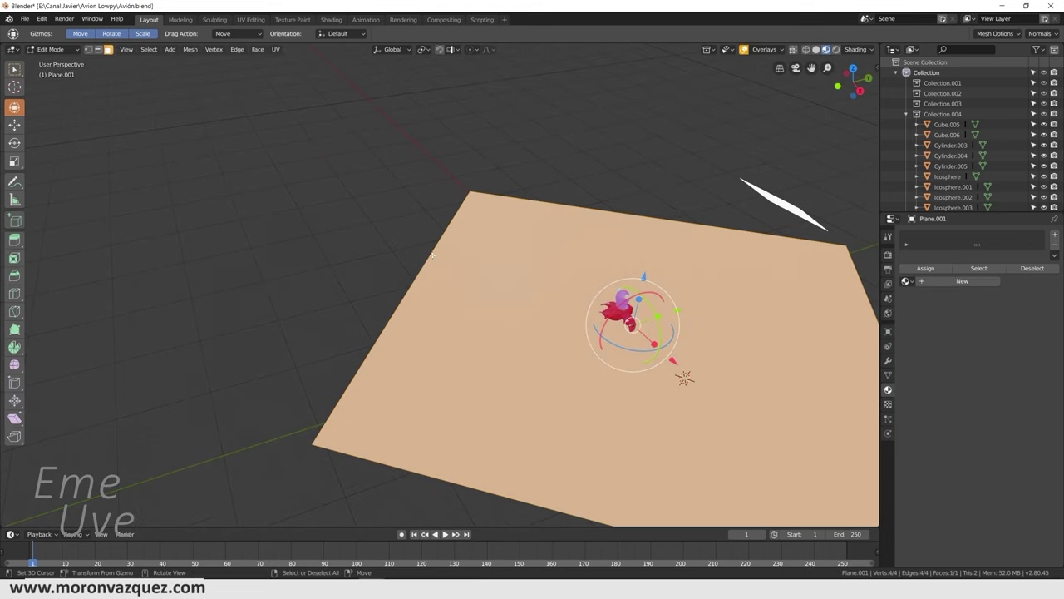
click(129, 71)
click(99, 49)
click(413, 283)
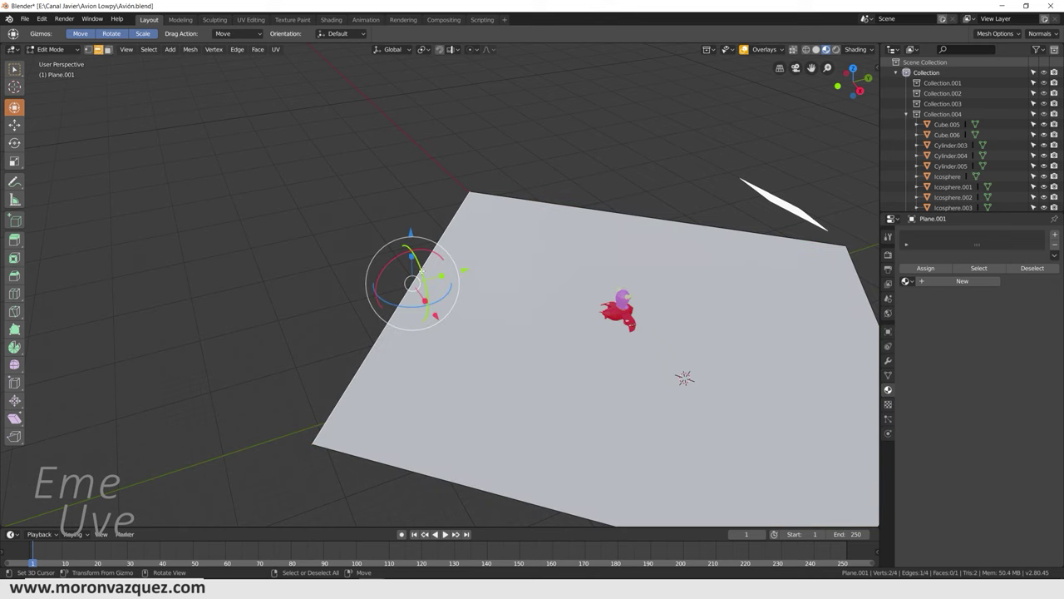
key(e)
key(Escape)
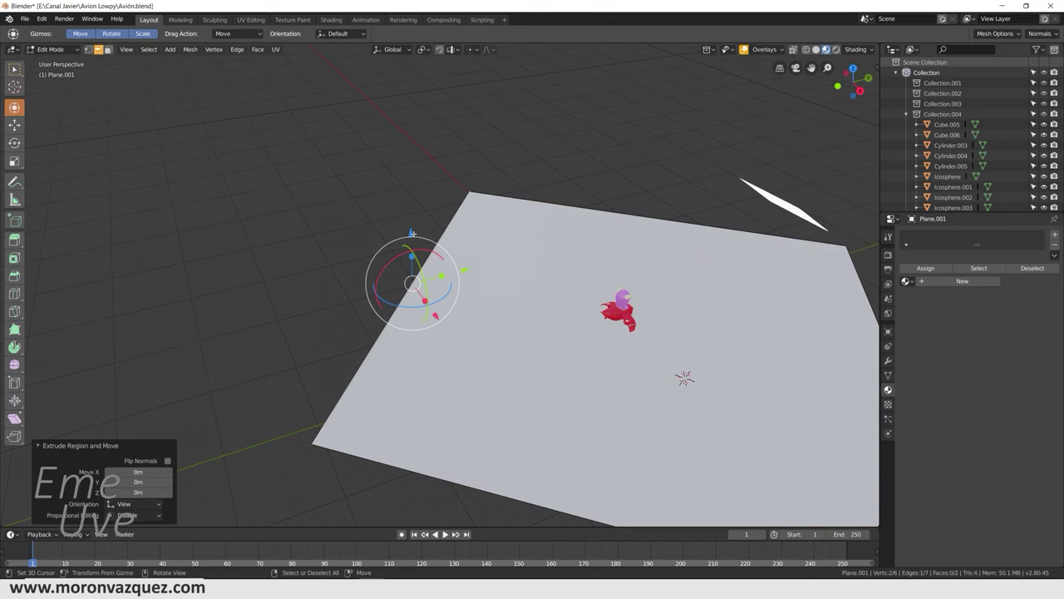
key(g)
key(z)
click(396, 50)
Step: Shift the wall's top edge -3.9 m along X and 4.18 m along Y
mouse_move(419, 114)
mouse_down()
mouse_move(334, 135)
mouse_move(324, 100)
mouse_up()
key(ctrl+z)
drag(333, 135, 337, 136)
key(ctrl+z)
mouse_move(343, 144)
middle_down()
mouse_move(356, 208)
mouse_move(468, 116)
middle_up()
key(g)
key(x)
click(329, 192)
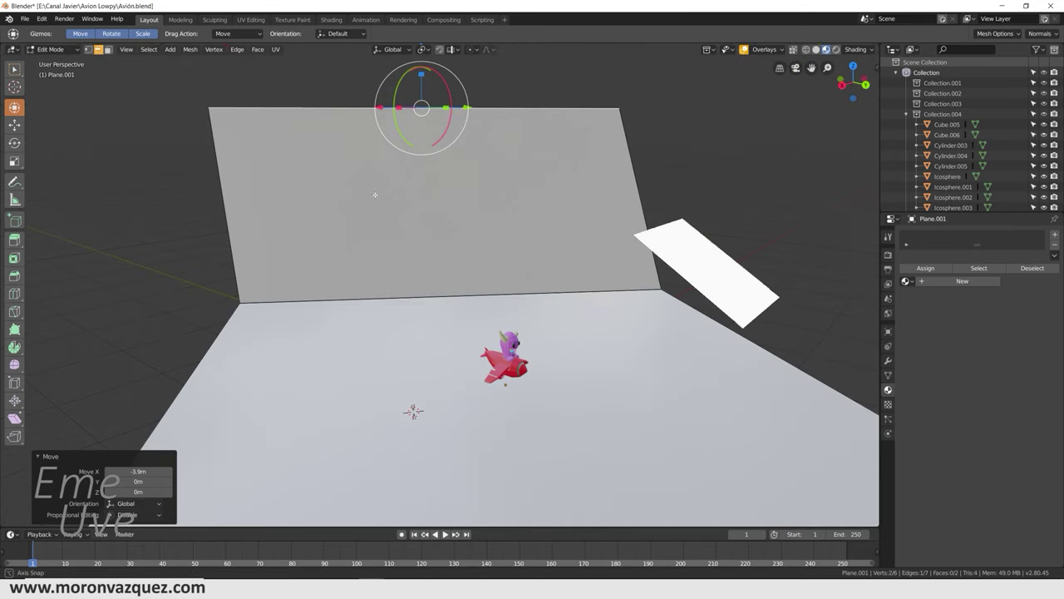
drag(468, 117, 494, 112)
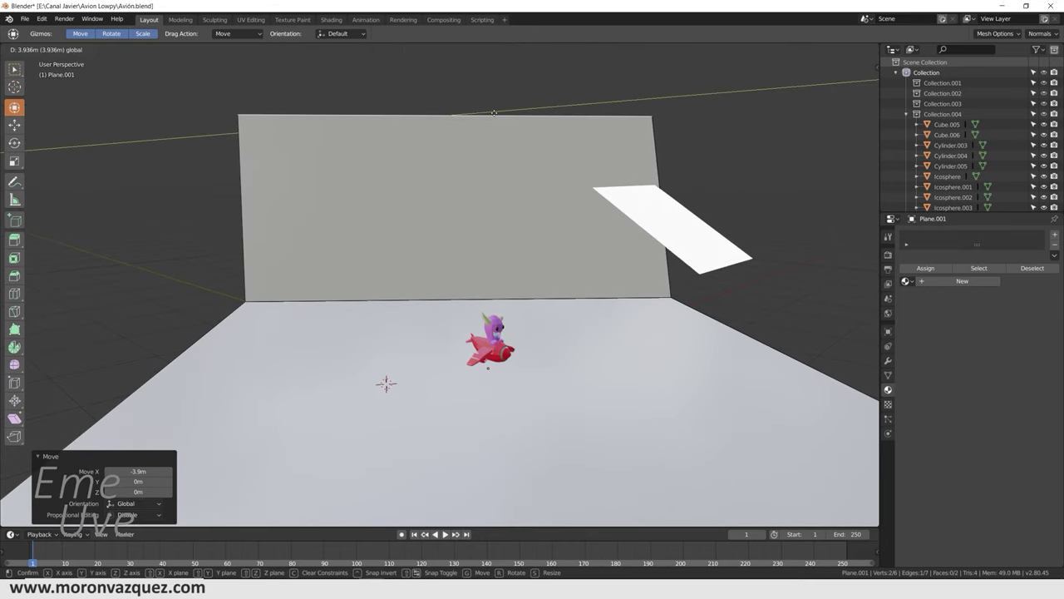
mouse_move(494, 112)
middle_down()
mouse_move(538, 135)
mouse_move(598, 207)
mouse_move(569, 270)
middle_up()
Step: In Object Mode, scale the backdrop 1.574 and move it -7.08 m in Y and -37.4 m in X
click(63, 50)
click(51, 53)
key(s)
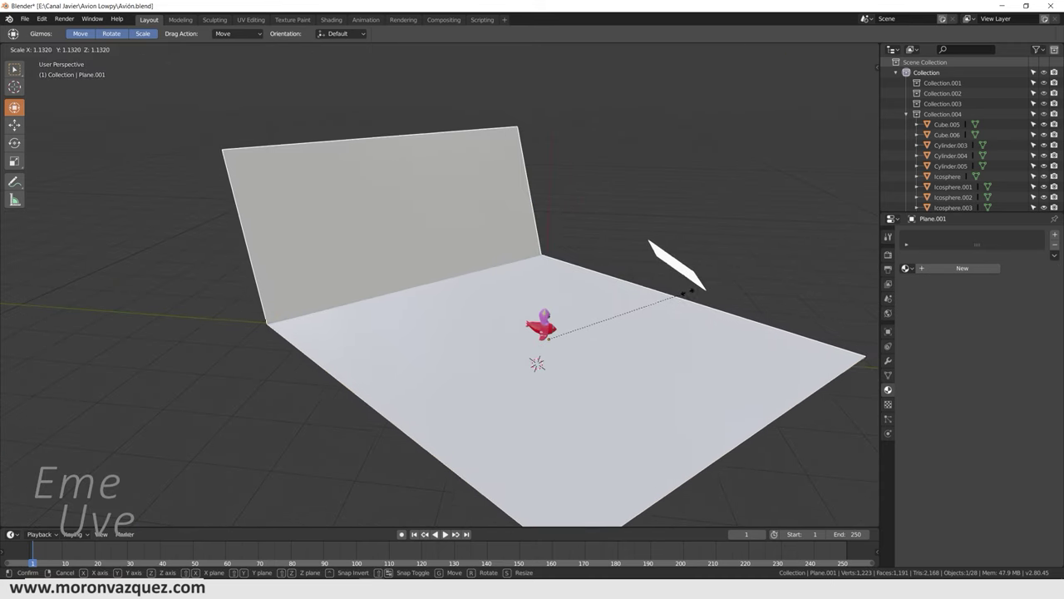
click(622, 336)
key(g)
click(534, 360)
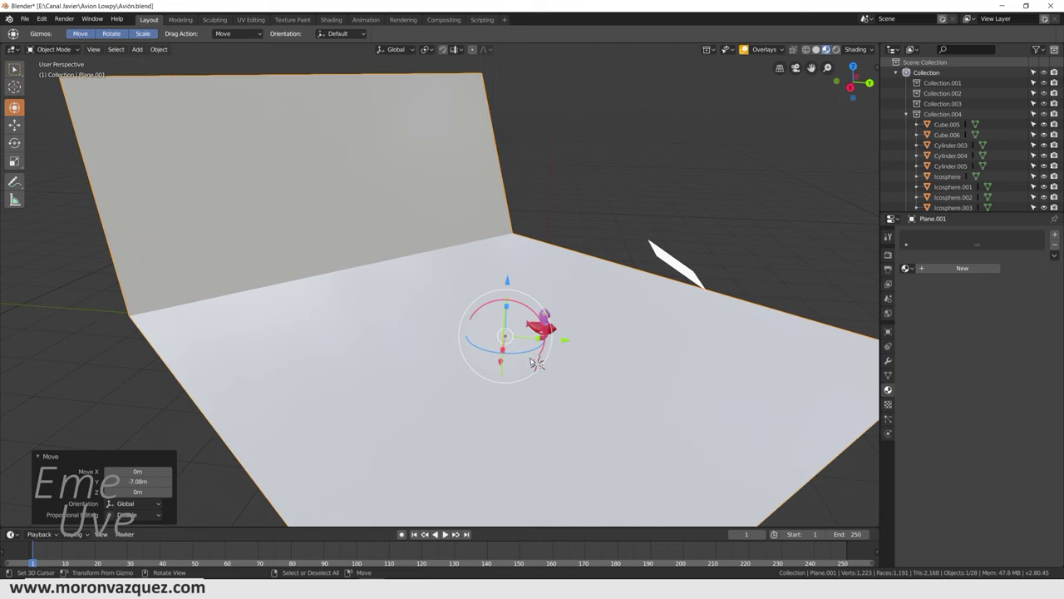
key(g)
key(x)
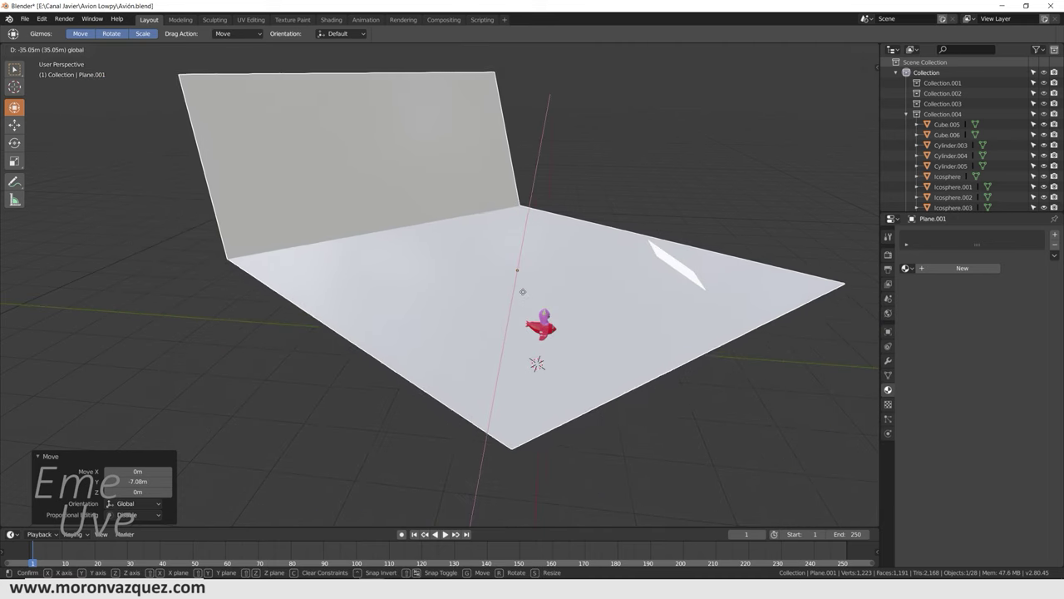
click(522, 293)
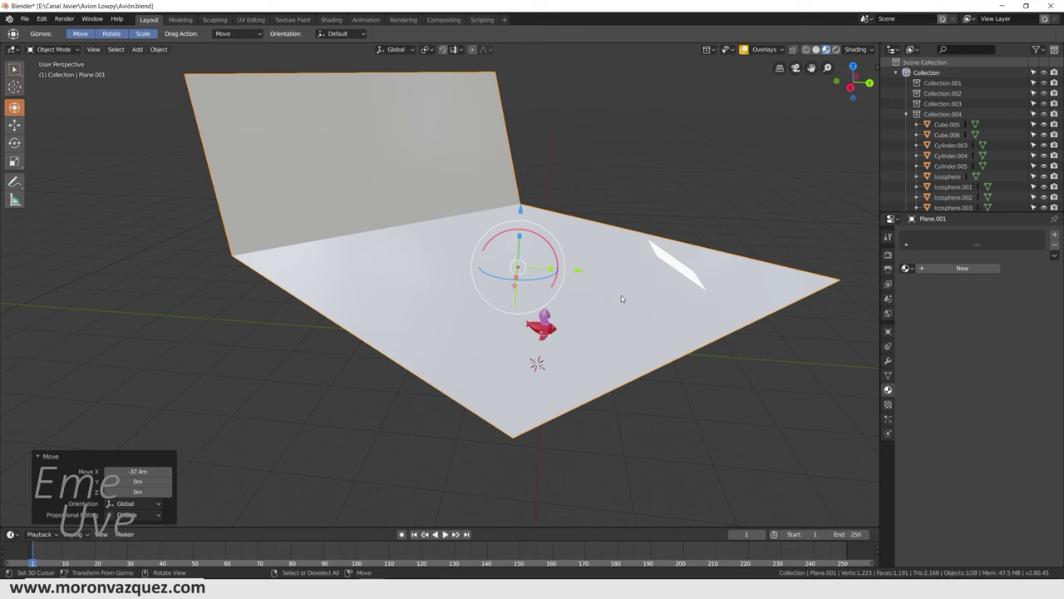
key(shift+a)
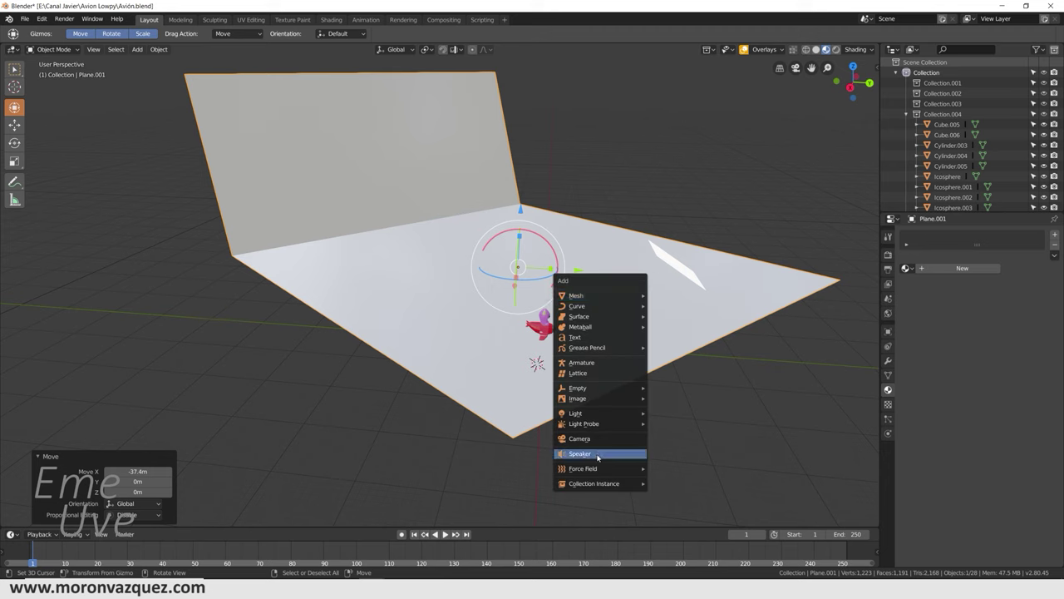
Step: Add a camera, raise it 6.03 m, view through it with Lock Camera to View, and frame the airplane
click(599, 438)
middle_drag(598, 368, 657, 385)
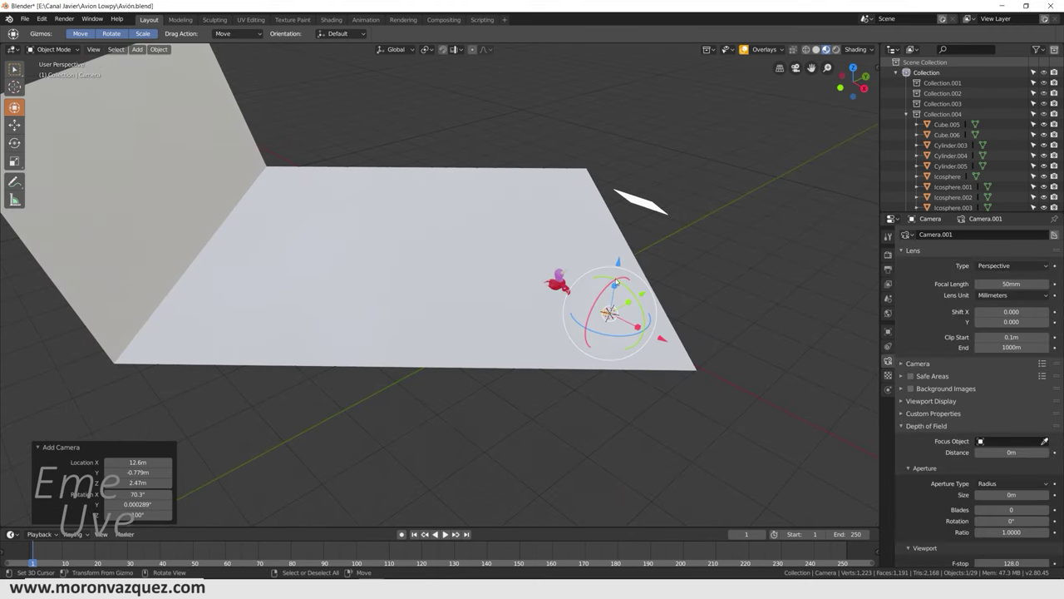
drag(617, 262, 632, 243)
key(KP_0)
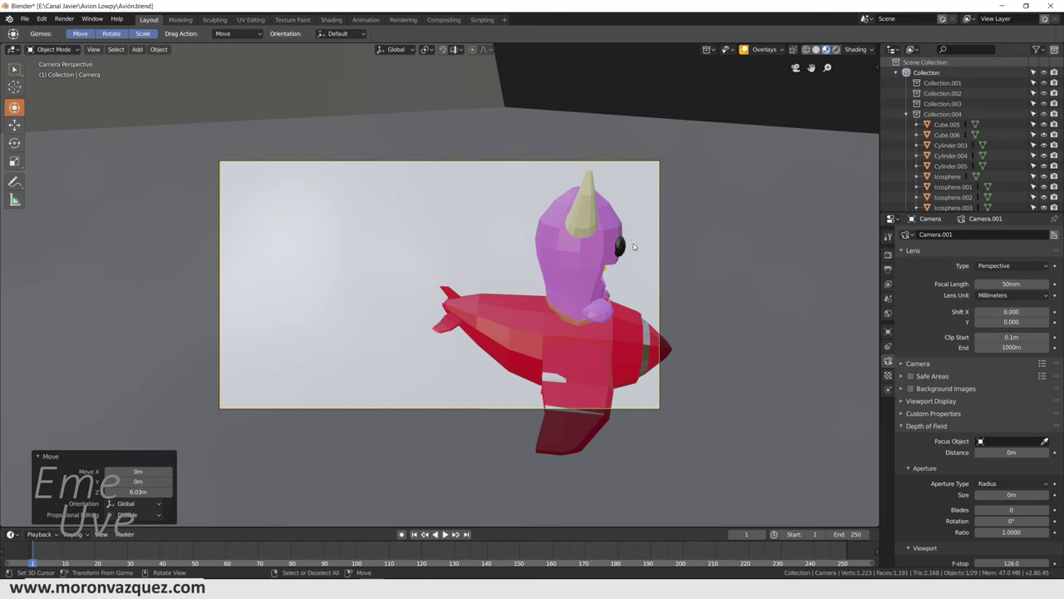
key(n)
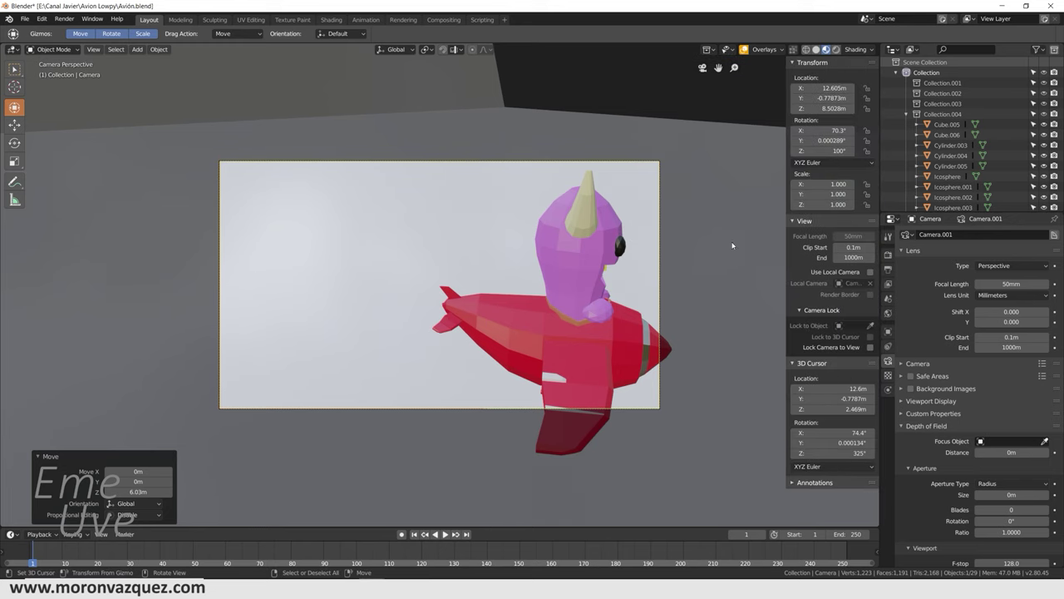
click(870, 347)
mouse_move(499, 349)
middle_down()
mouse_move(597, 350)
mouse_move(586, 367)
mouse_move(562, 372)
mouse_move(623, 384)
mouse_move(629, 396)
mouse_move(633, 367)
middle_up()
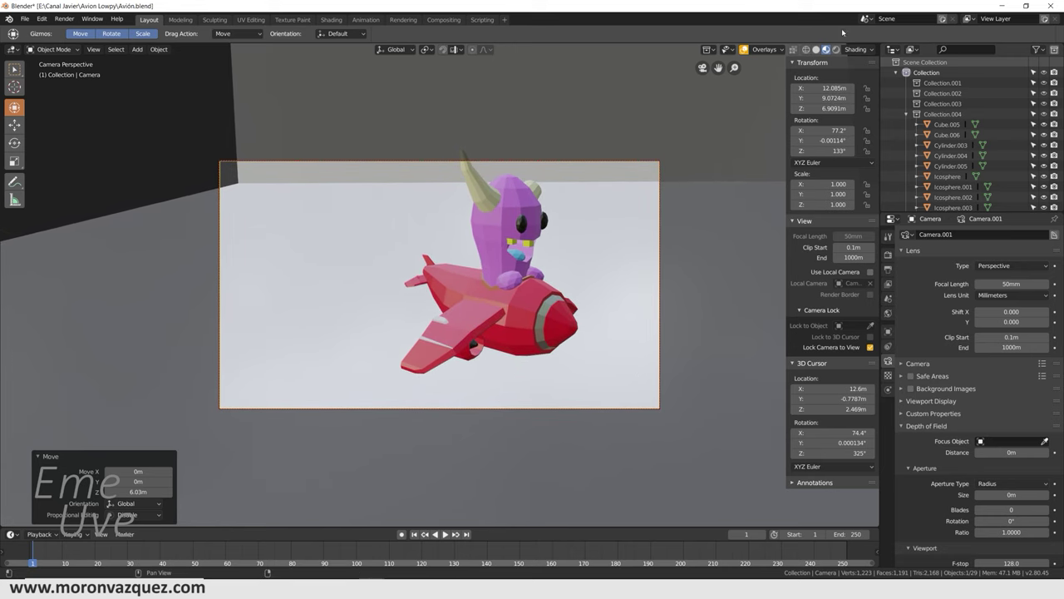
Step: With Lock Camera to View on, move the camera farther back from the airplane
click(871, 348)
middle_drag(582, 366, 556, 377)
scroll(557, 378, down, 2)
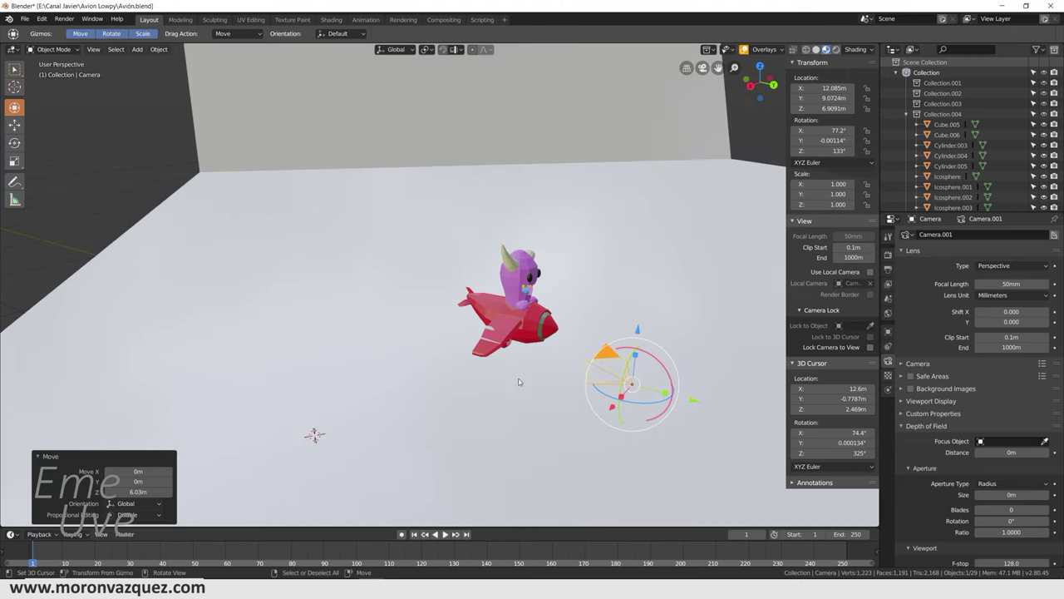
scroll(556, 378, down, 2)
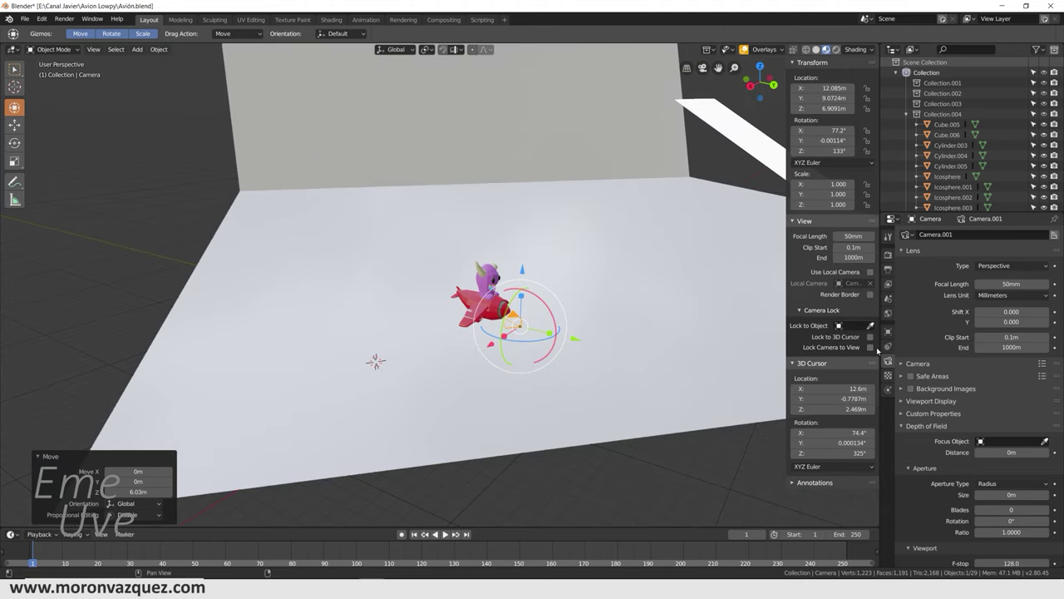
click(871, 347)
scroll(667, 337, up, 2)
key(KP_0)
scroll(557, 311, down, 2)
mouse_move(553, 311)
middle_down()
mouse_move(527, 324)
mouse_move(540, 335)
mouse_move(505, 352)
mouse_move(554, 335)
middle_up()
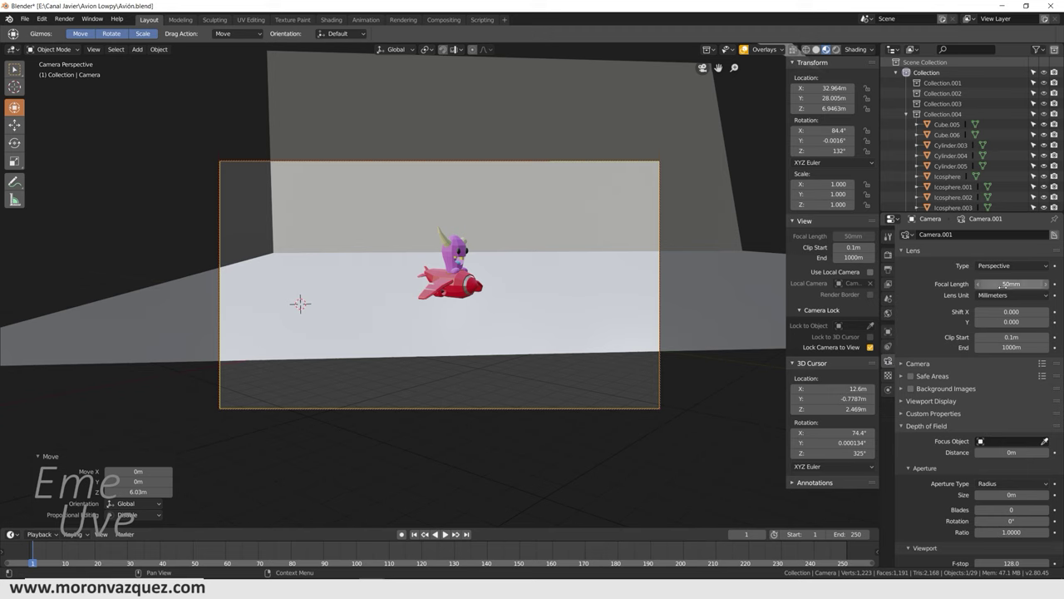
Step: Set the camera focal length to 135mm, then unlock it and exit camera view
drag(1011, 284, 1049, 284)
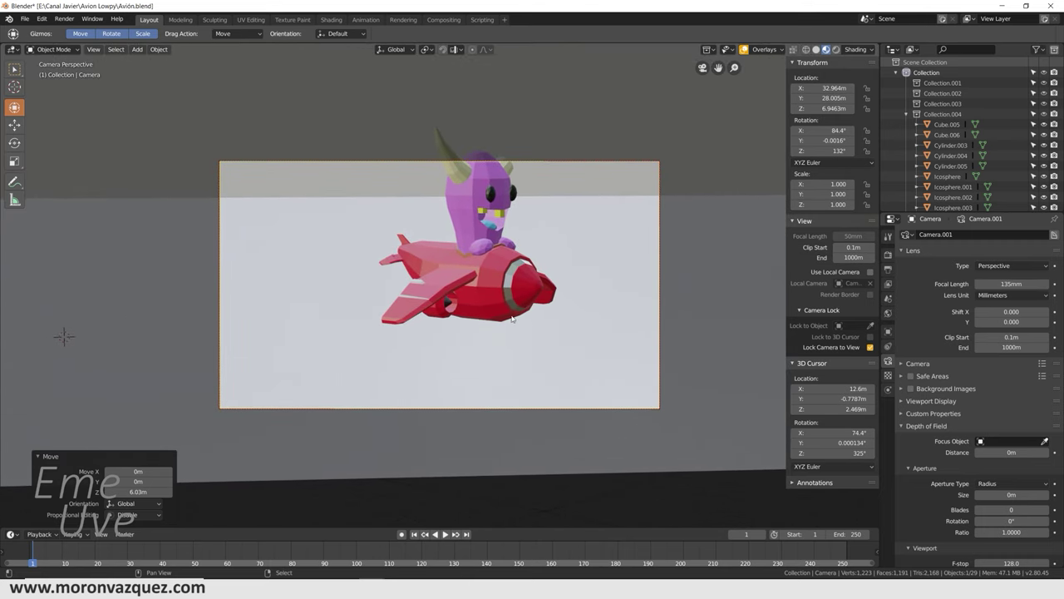
shift+middle_drag(535, 321, 561, 356)
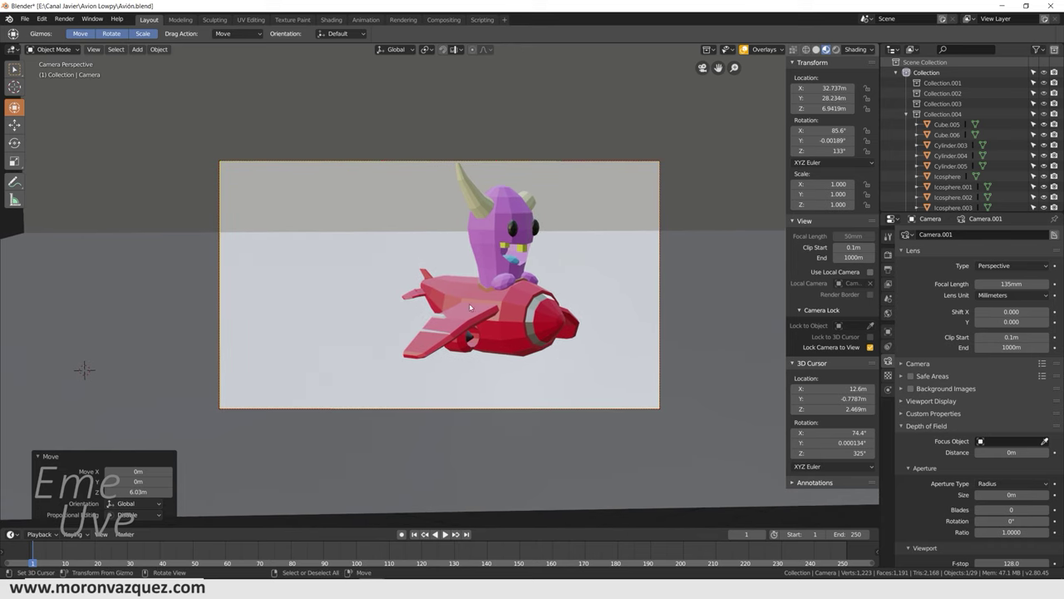
click(870, 347)
scroll(432, 357, down, 2)
key(KP_0)
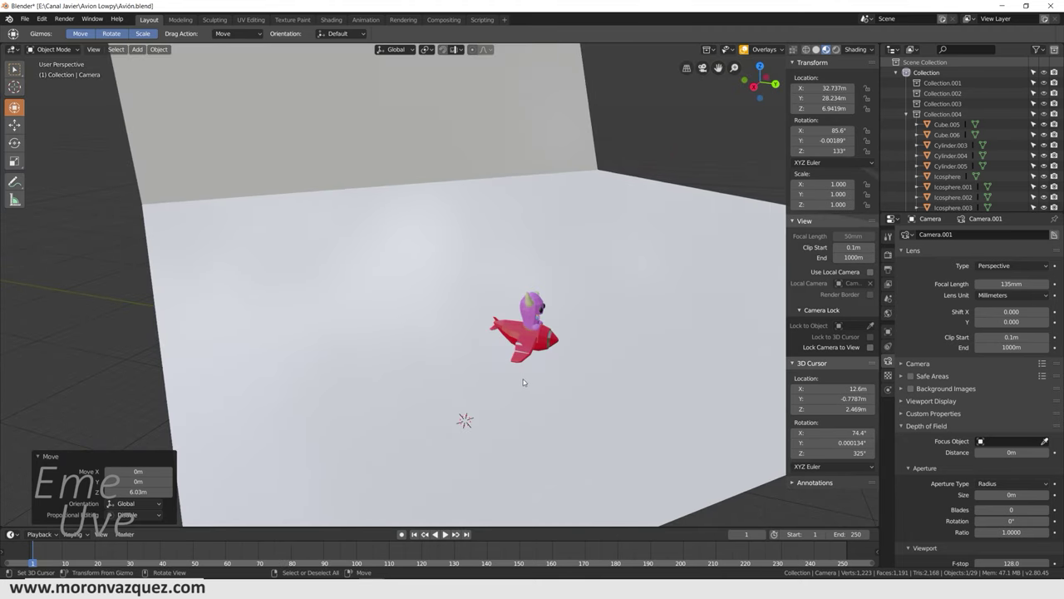
key(shift)
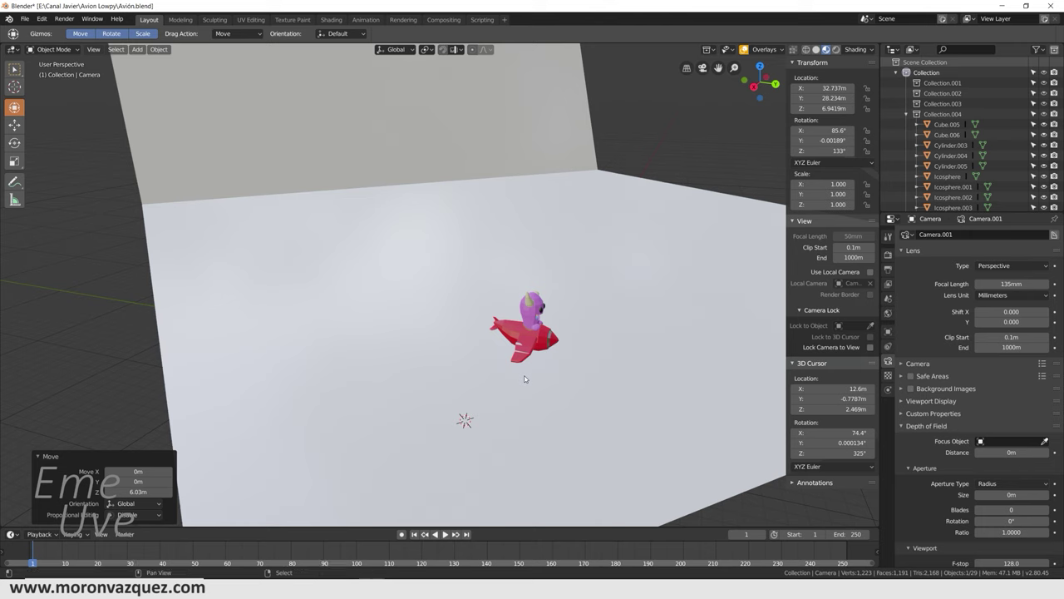
click(484, 316)
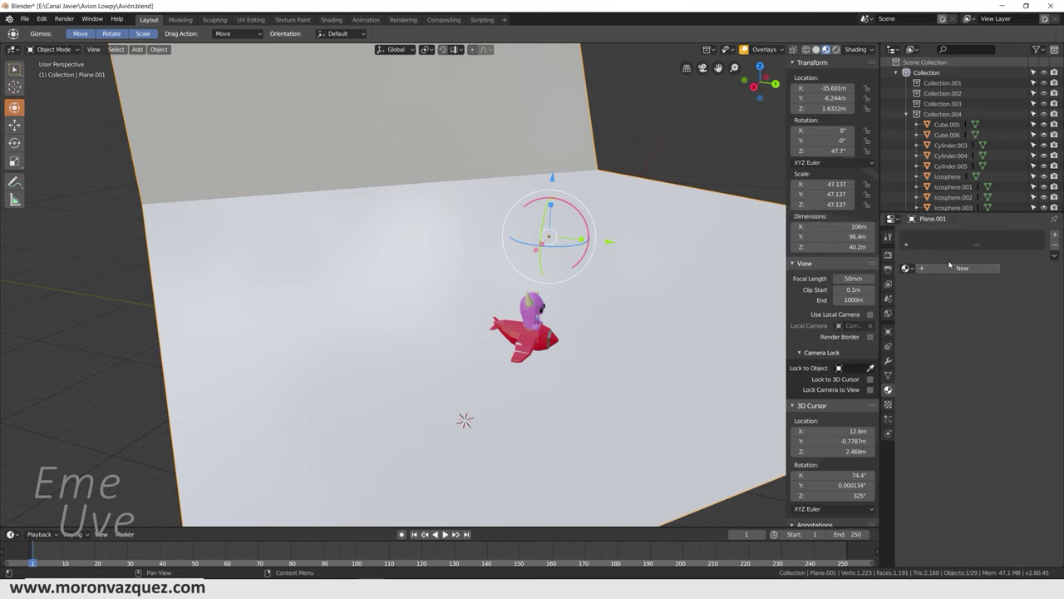
Step: Give the backdrop a new material with a dark blue-grey base colour and view through the camera
click(906, 268)
click(962, 268)
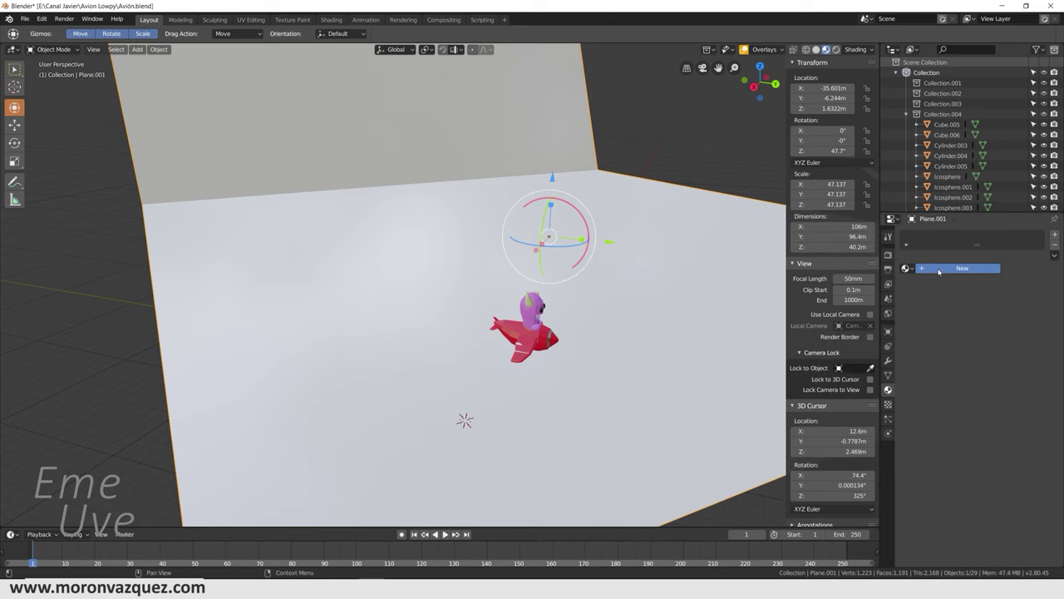
click(1014, 367)
drag(1015, 267, 1005, 239)
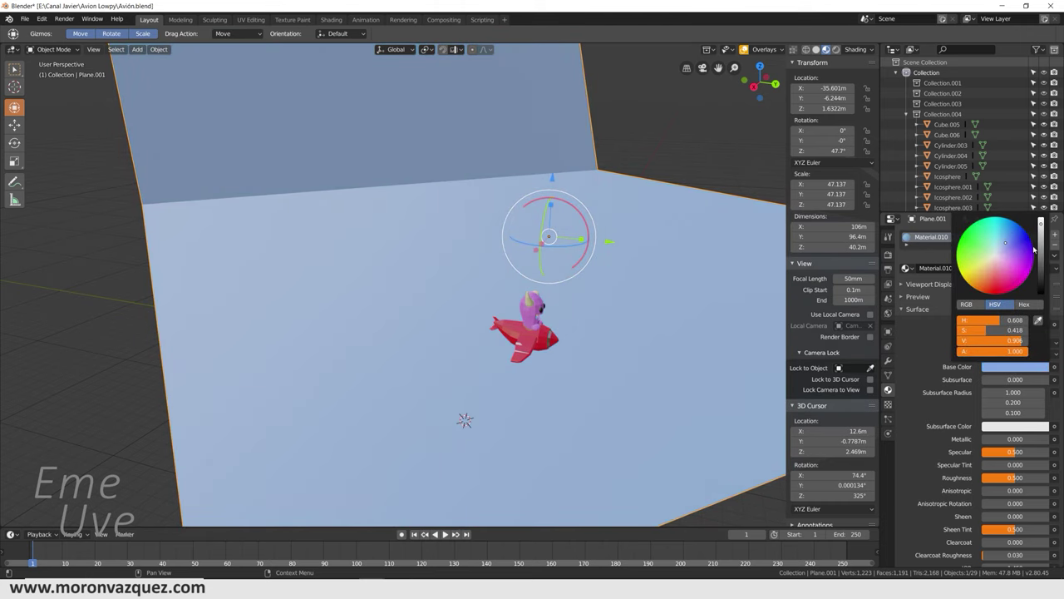
drag(1039, 250, 1040, 263)
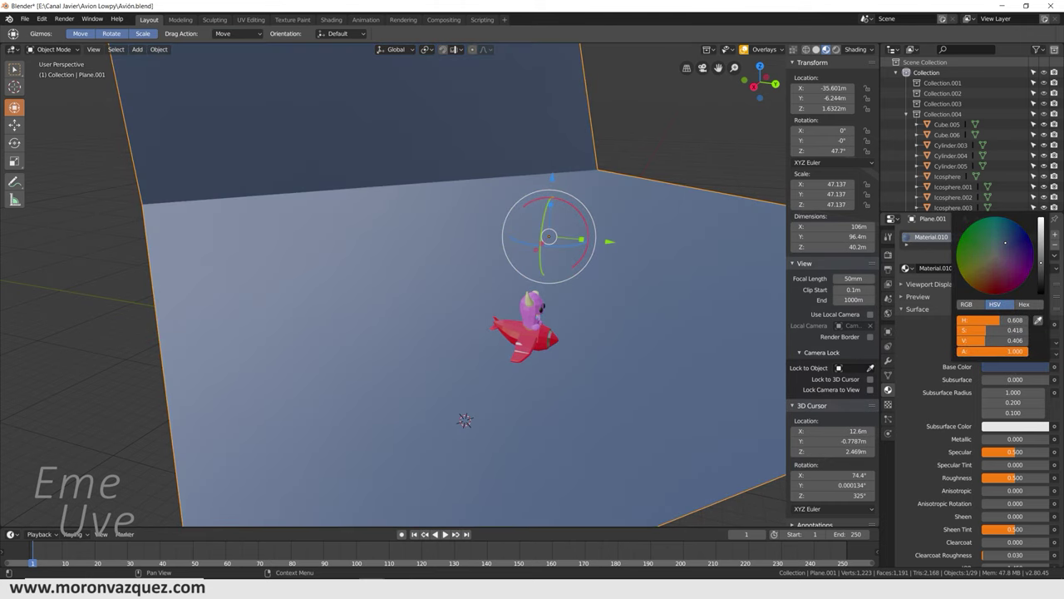
key(KP_0)
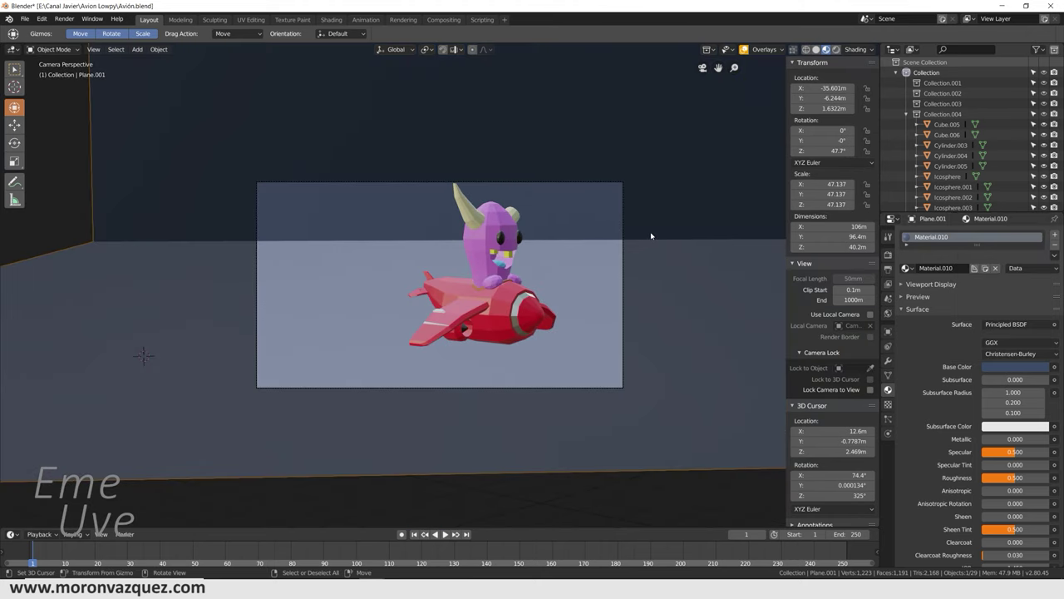
click(50, 49)
click(55, 104)
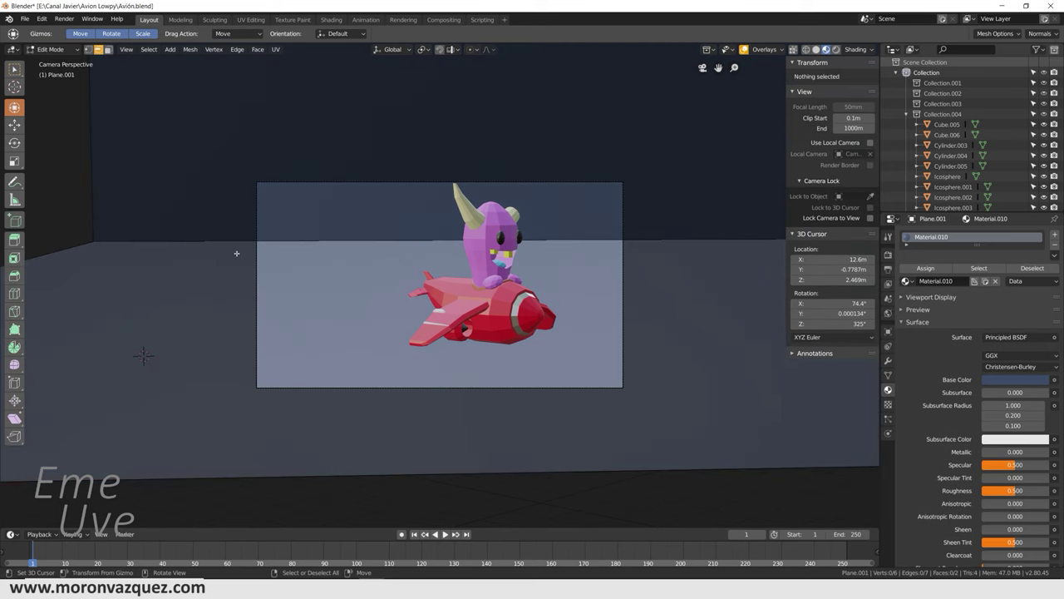
Step: Raise the backdrop's bend edge 8.02 m, then lower the whole backdrop to Z -0.71 m
click(193, 240)
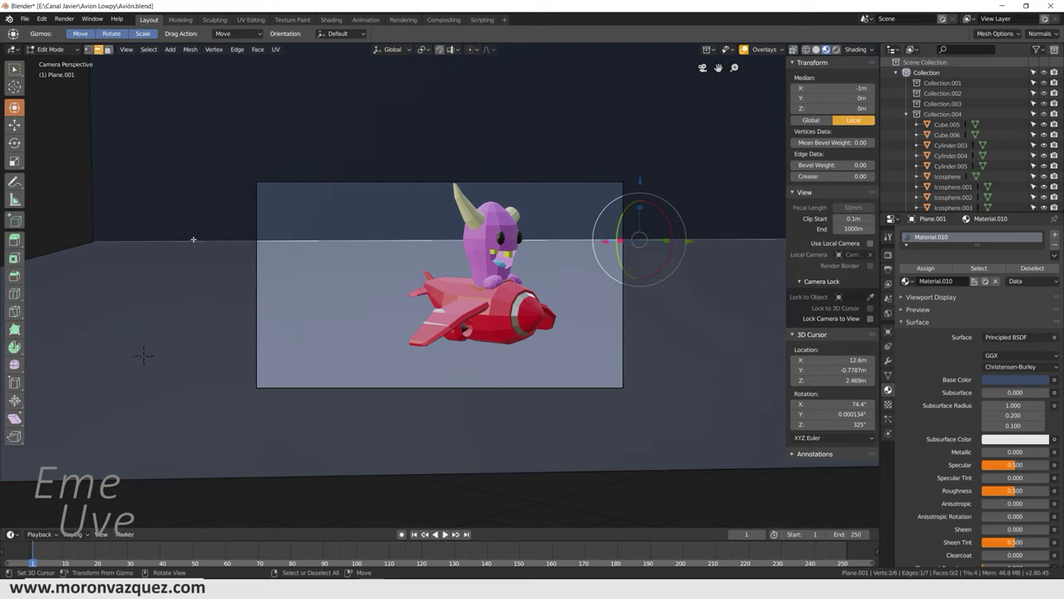
drag(645, 184, 654, 91)
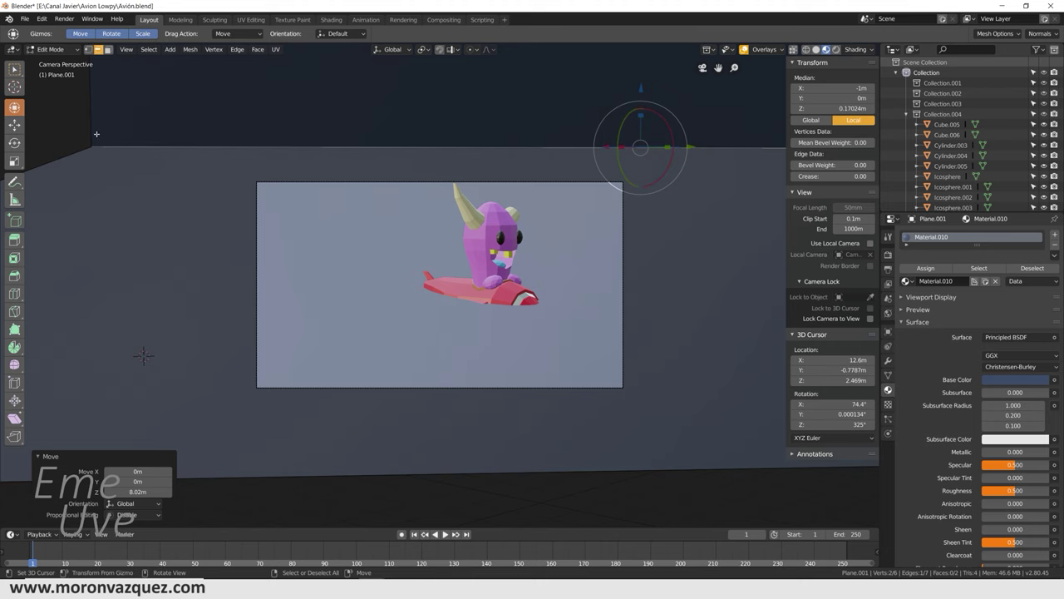
click(51, 49)
click(58, 121)
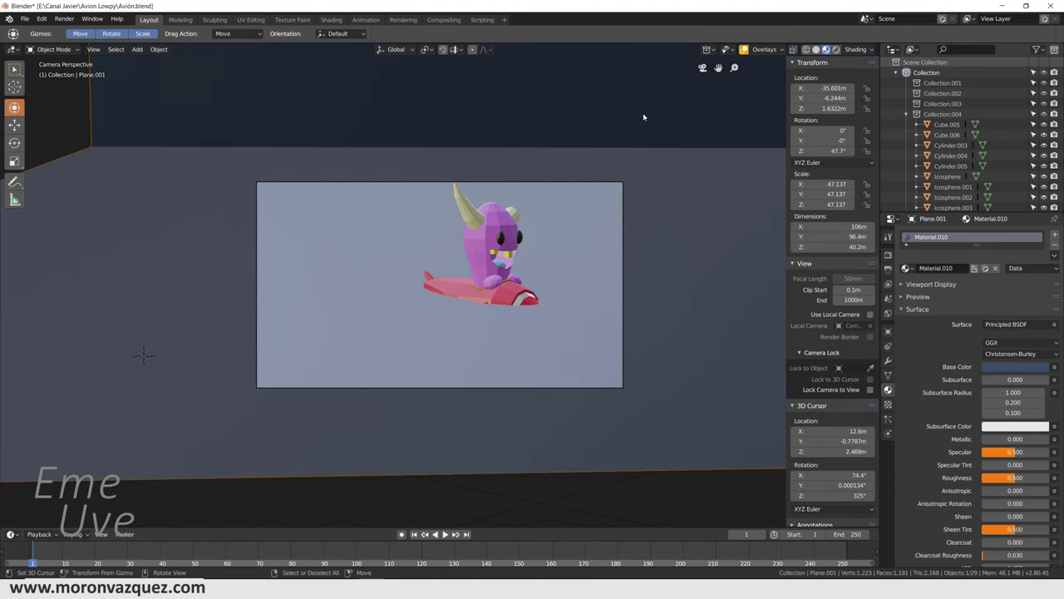
scroll(569, 172, down, 1)
scroll(572, 168, down, 2)
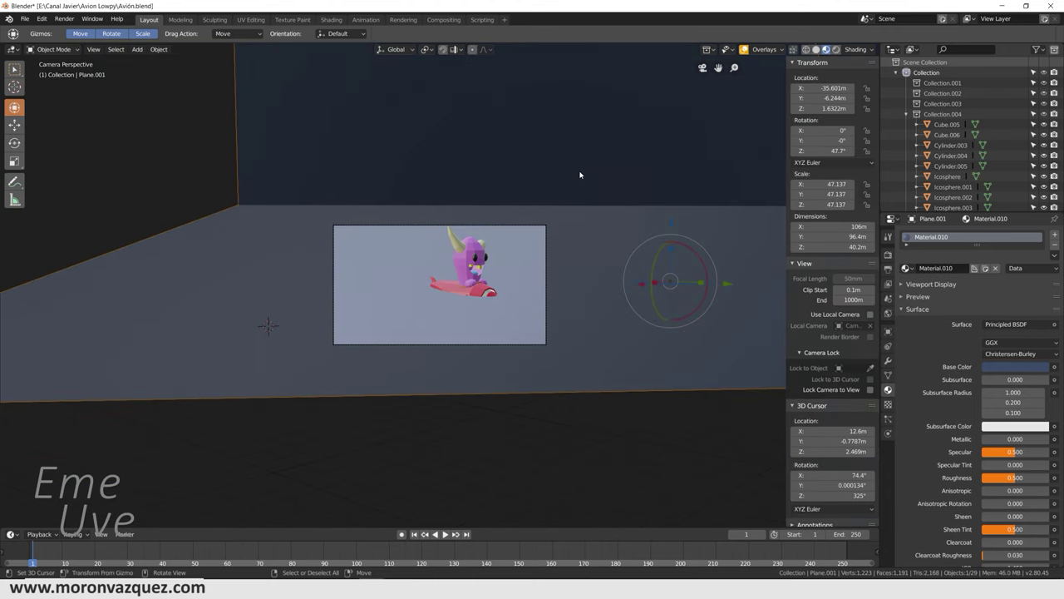
drag(681, 224, 681, 242)
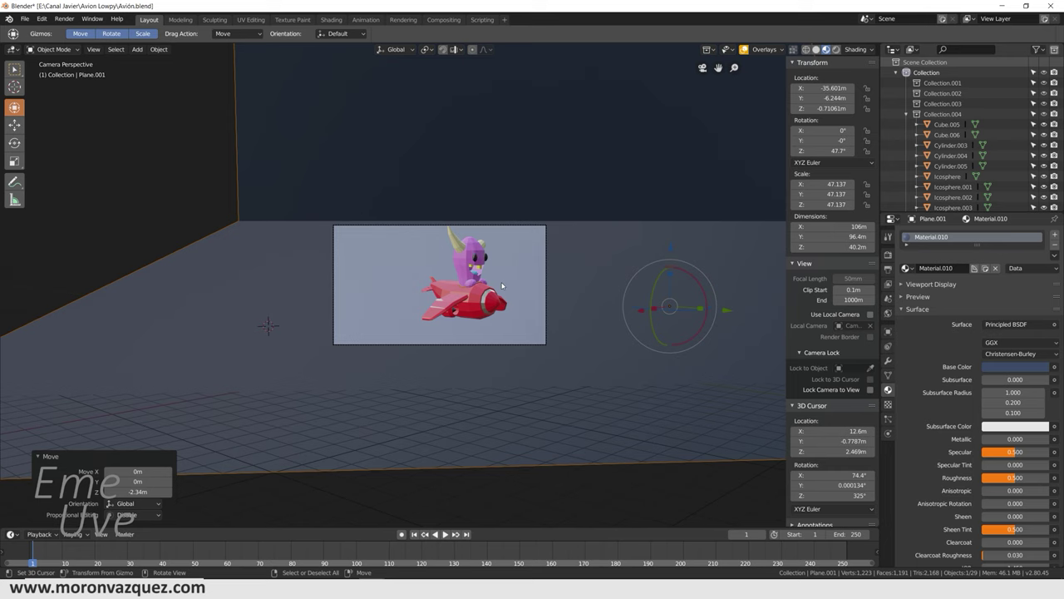
scroll(938, 145, down, 3)
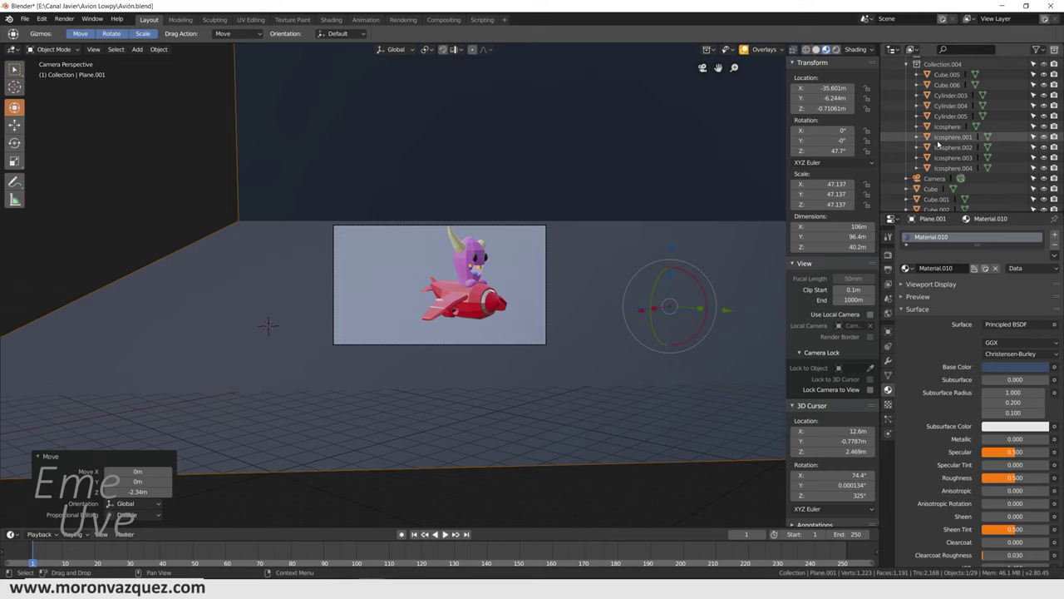
Step: Lock the camera to the view and reframe it so the airplane and pilot appear larger
click(935, 178)
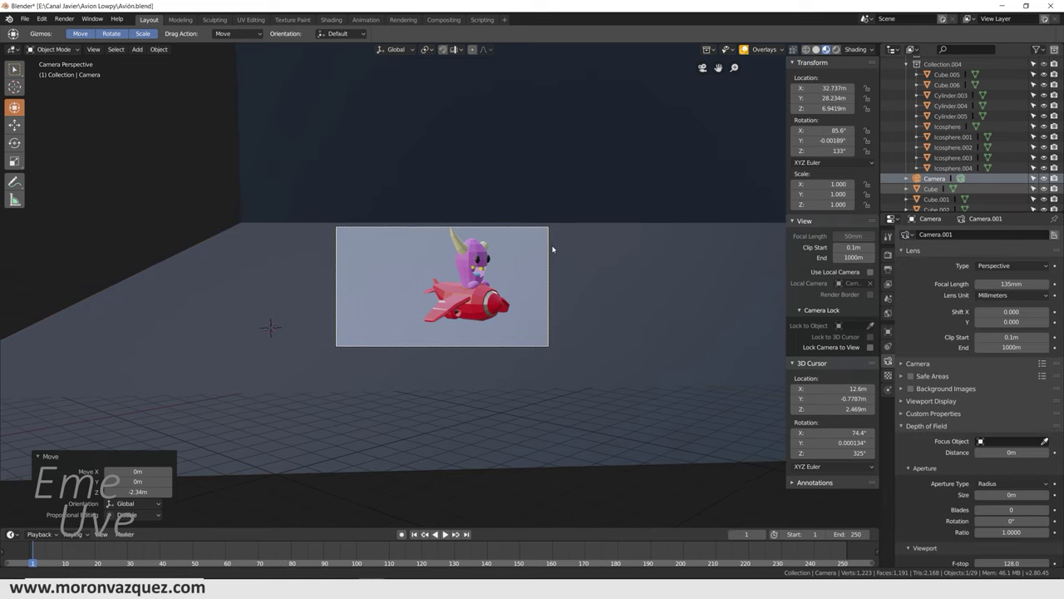
click(871, 346)
shift+middle_drag(596, 292, 604, 299)
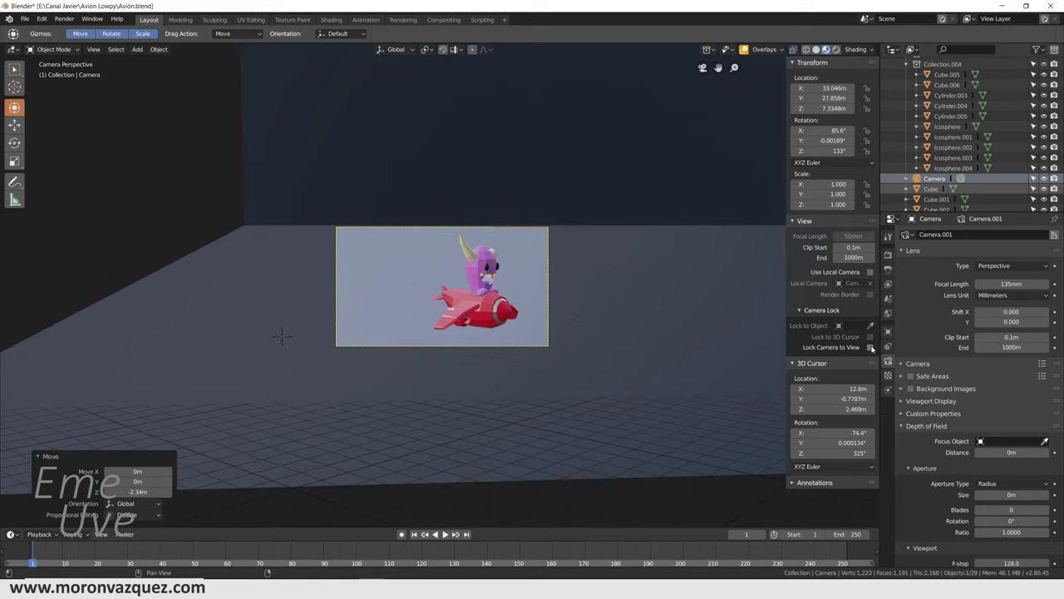
scroll(546, 313, up, 3)
scroll(547, 313, up, 2)
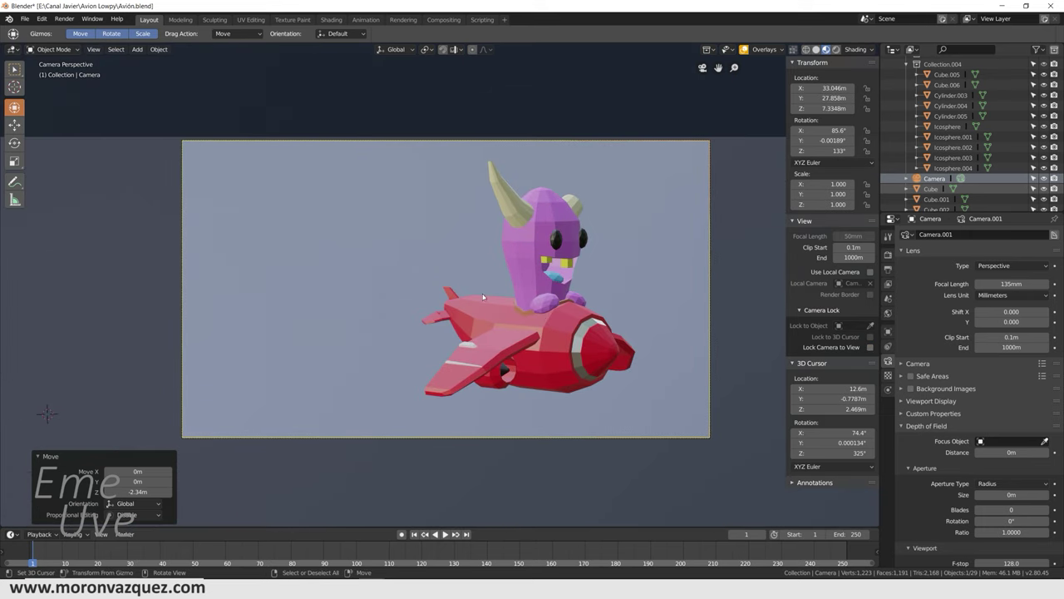
Step: Save Avión.blend and place the 3D cursor left of the airplane
click(24, 19)
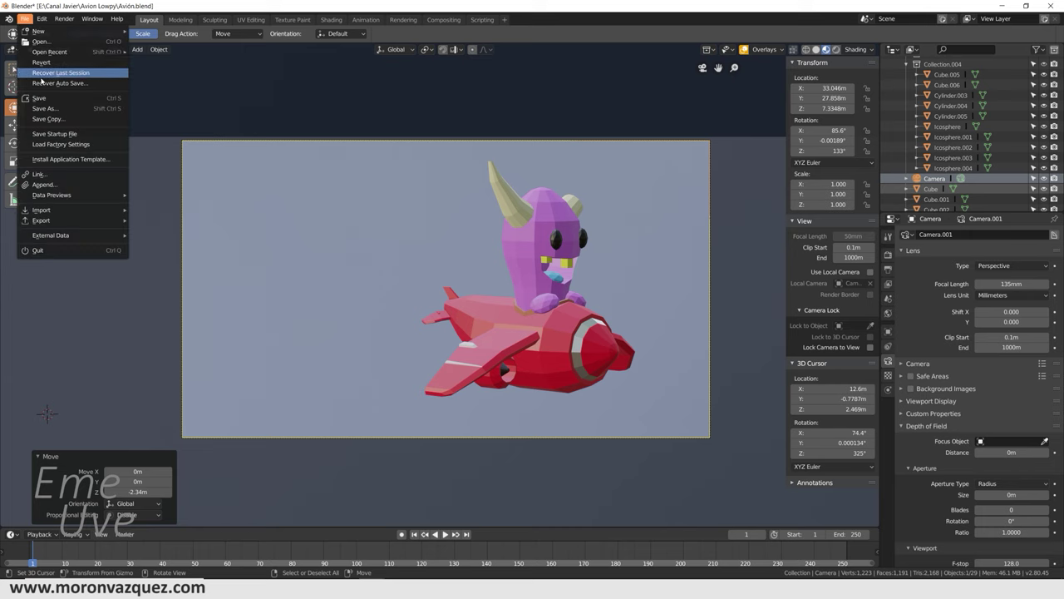
click(42, 101)
shift+right_click(374, 267)
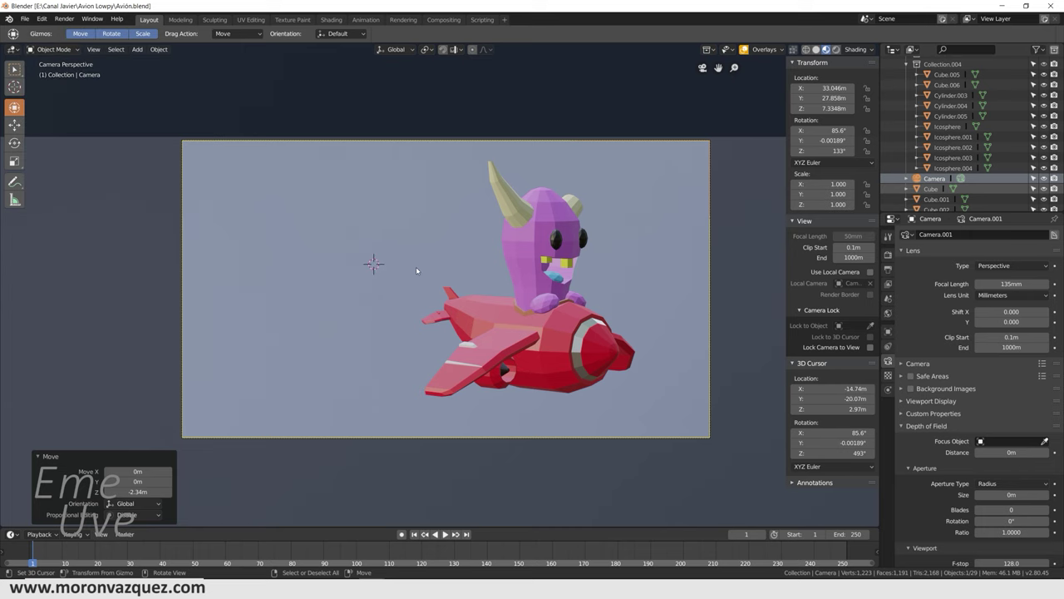
scroll(374, 267, down, 2)
key(shift+a)
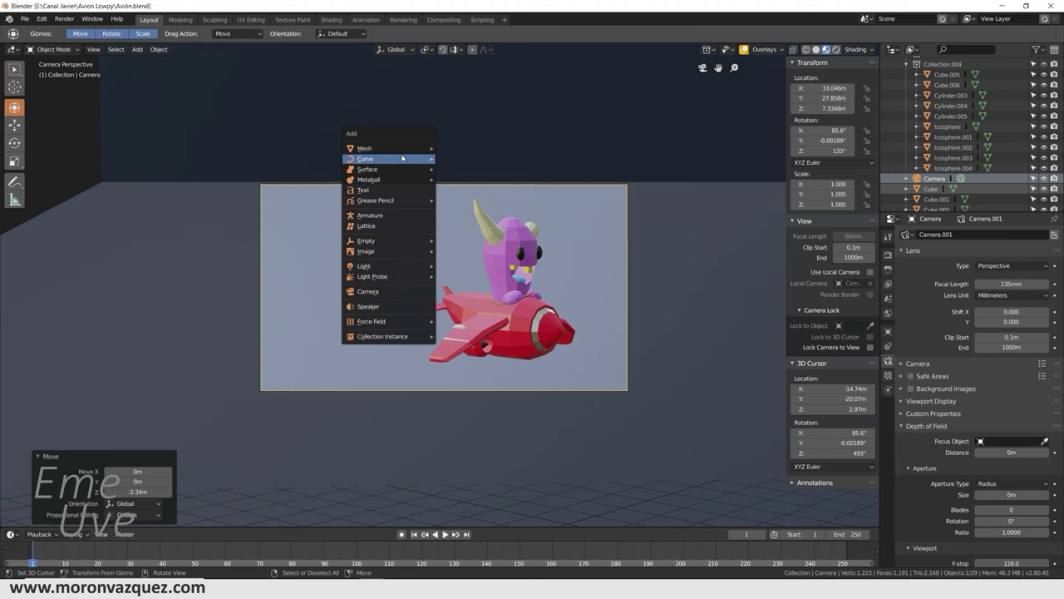
mouse_move(387, 148)
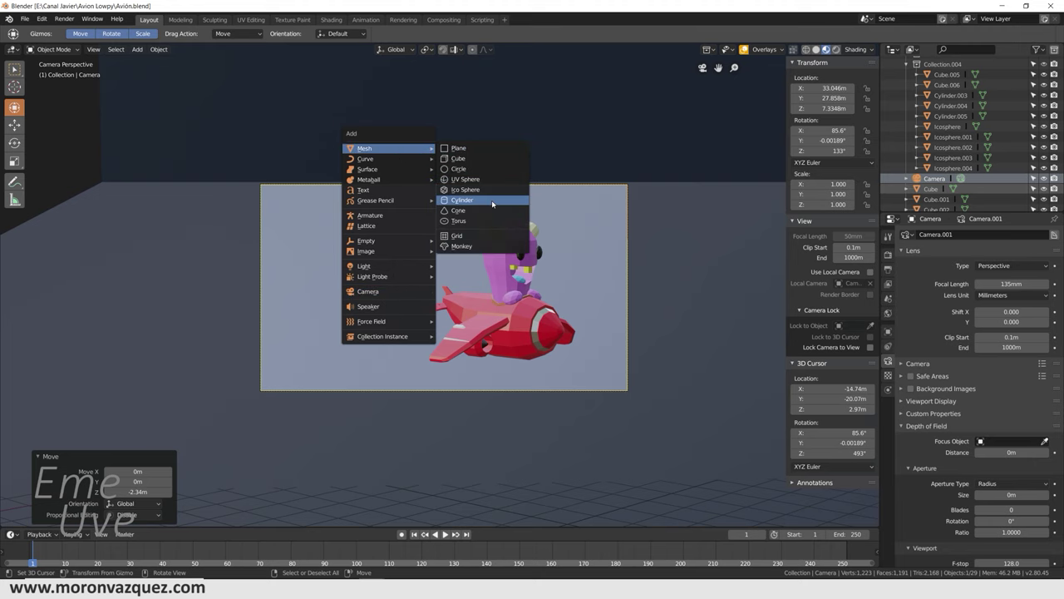
Step: Add a cylinder at the 3D cursor and raise it upward
click(491, 200)
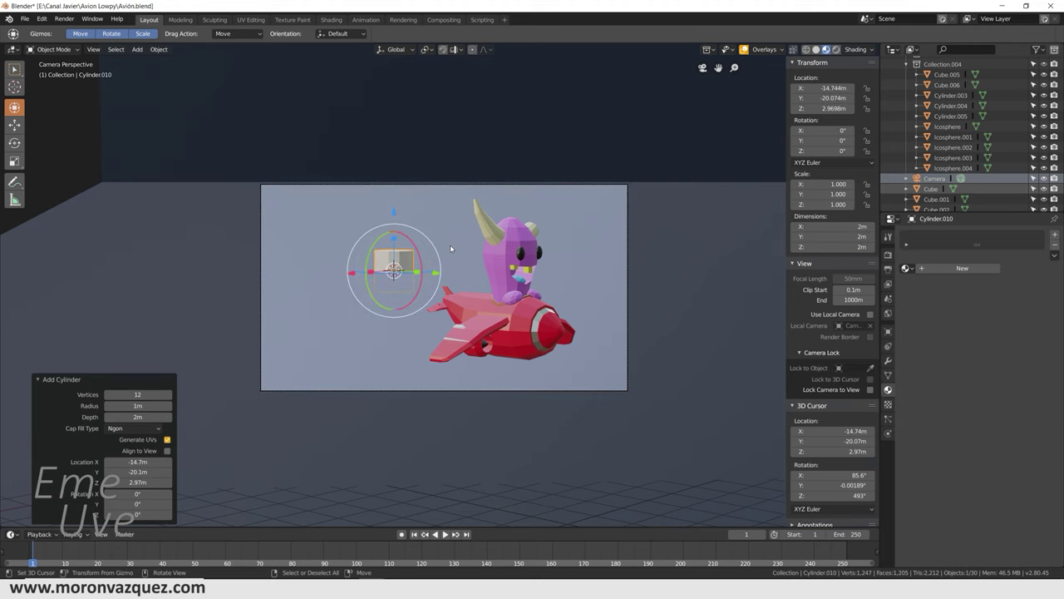
mouse_move(450, 244)
middle_down()
mouse_move(473, 253)
mouse_move(435, 267)
middle_up()
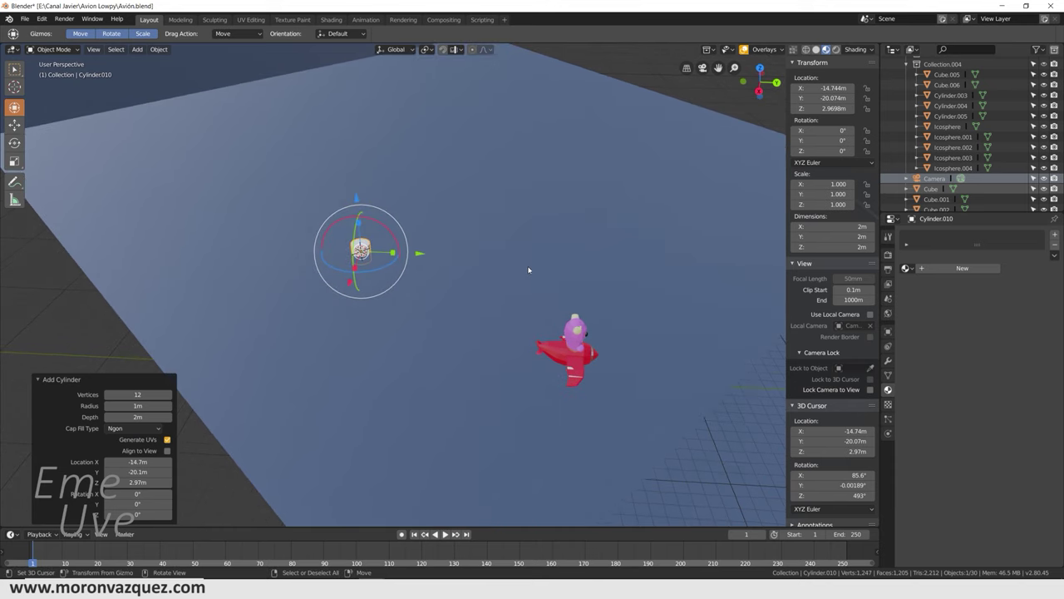
mouse_move(343, 193)
mouse_down()
mouse_move(343, 169)
mouse_move(305, 137)
mouse_up()
scroll(306, 164, up, 2)
scroll(306, 164, up, 1)
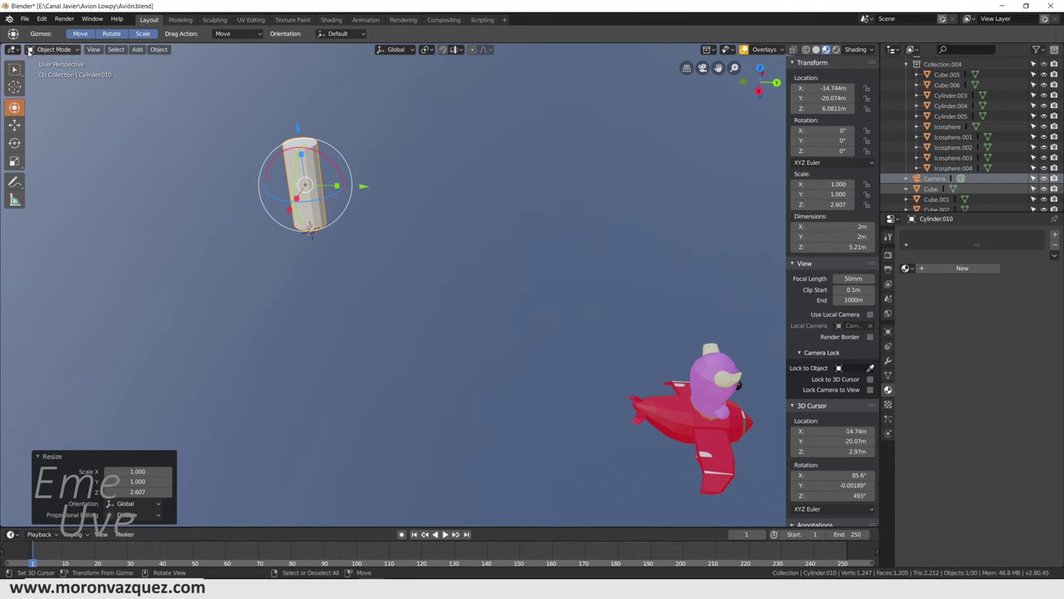
Step: In Edit Mode, scale the cylinder's top face to 0.078 to form a cone point
click(29, 51)
click(52, 70)
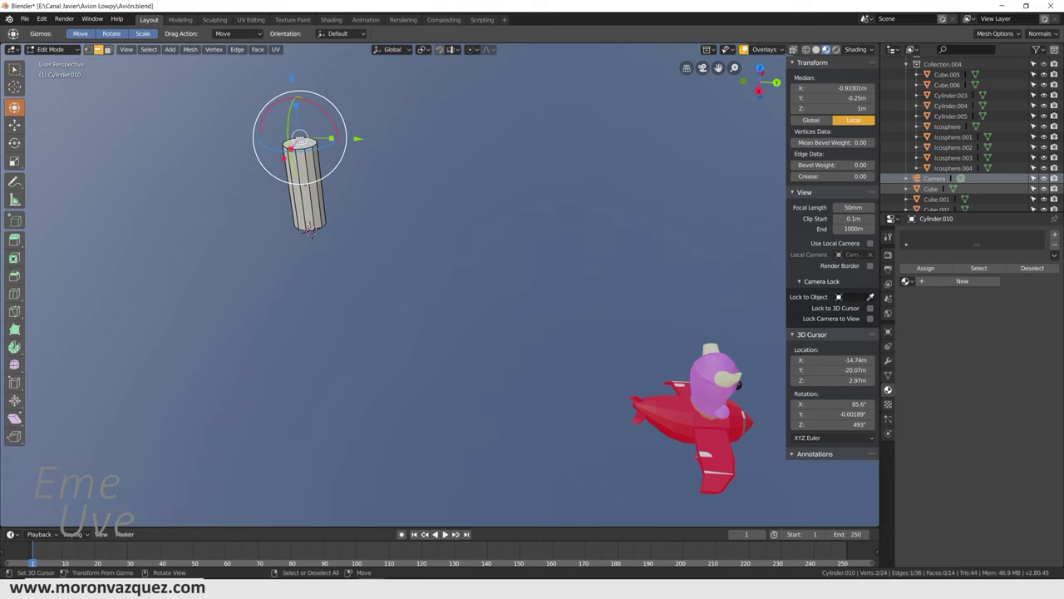
click(108, 50)
click(299, 145)
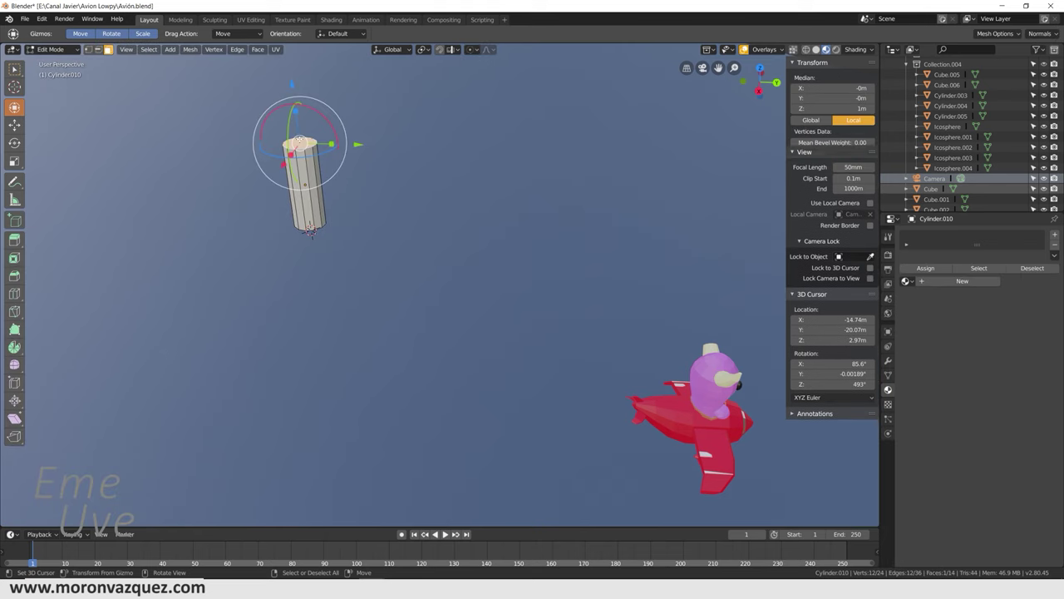
key(s)
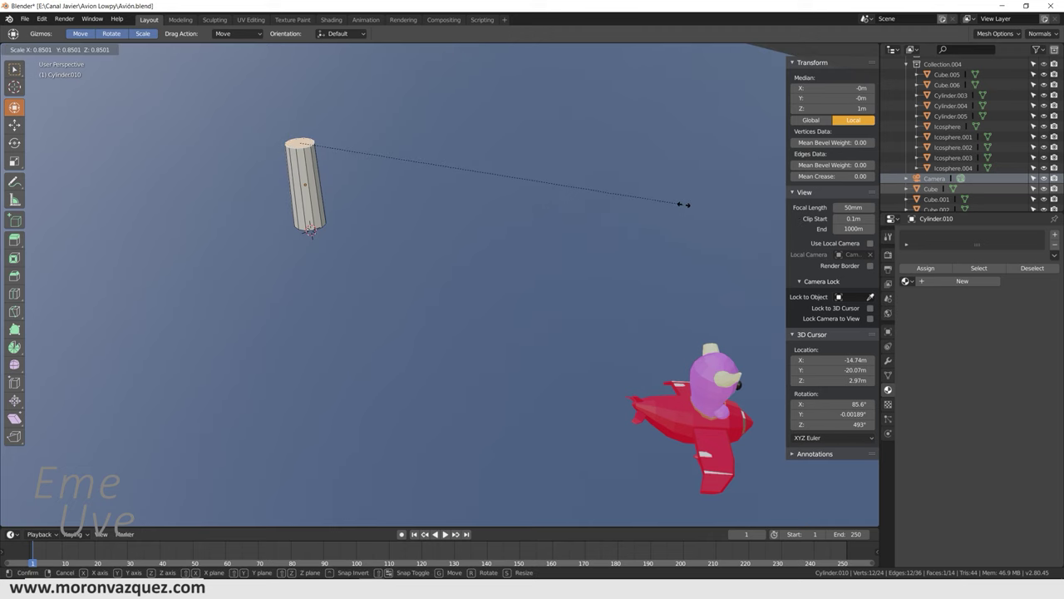
click(336, 143)
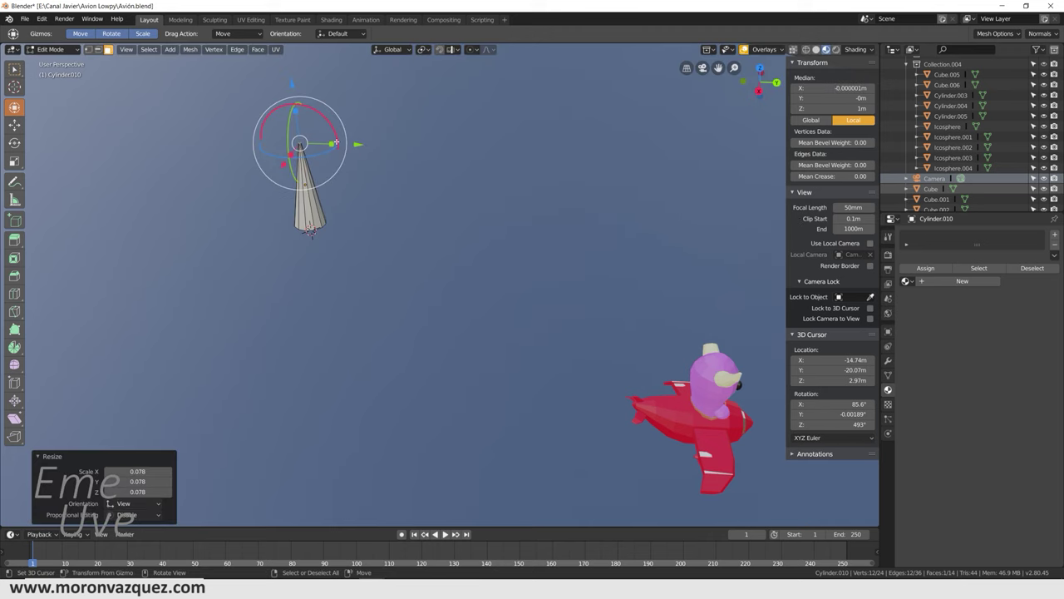
click(49, 49)
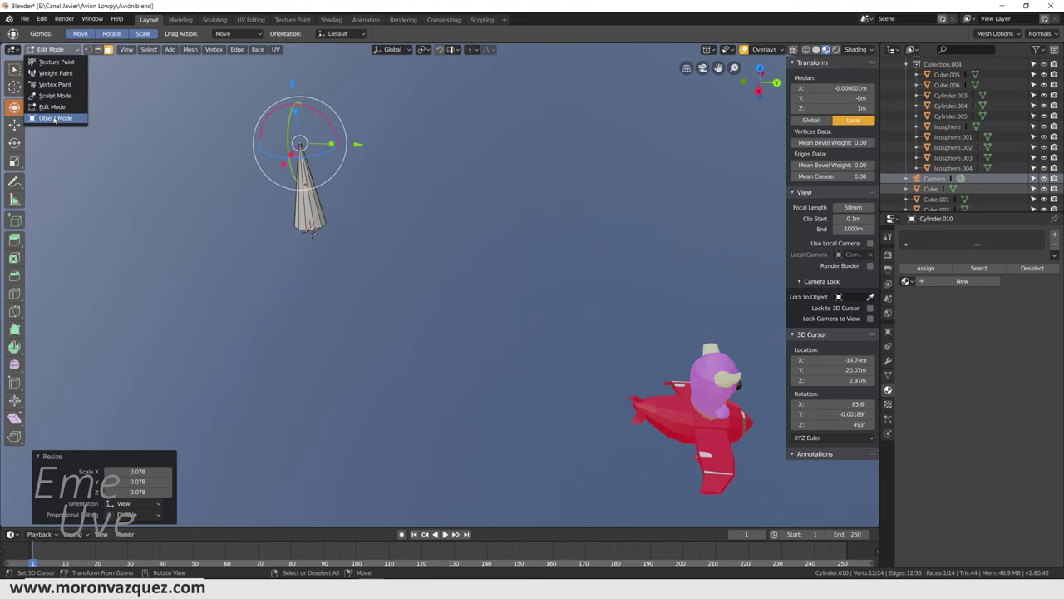
click(55, 119)
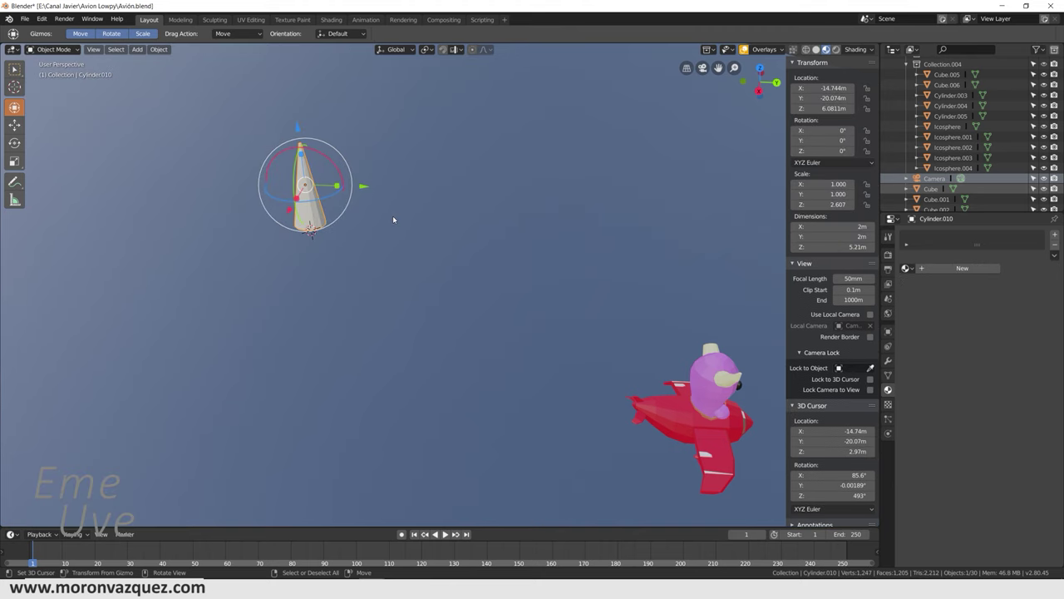
Step: From the camera view, move the cone vertically to sit lower in the frame
key(KP_0)
key(g)
key(z)
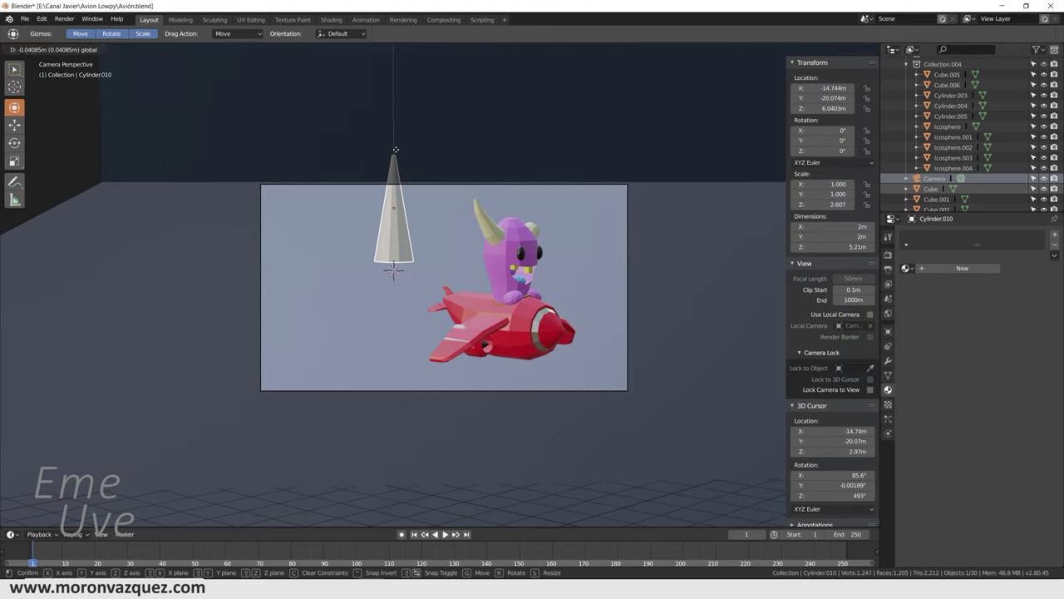
click(403, 185)
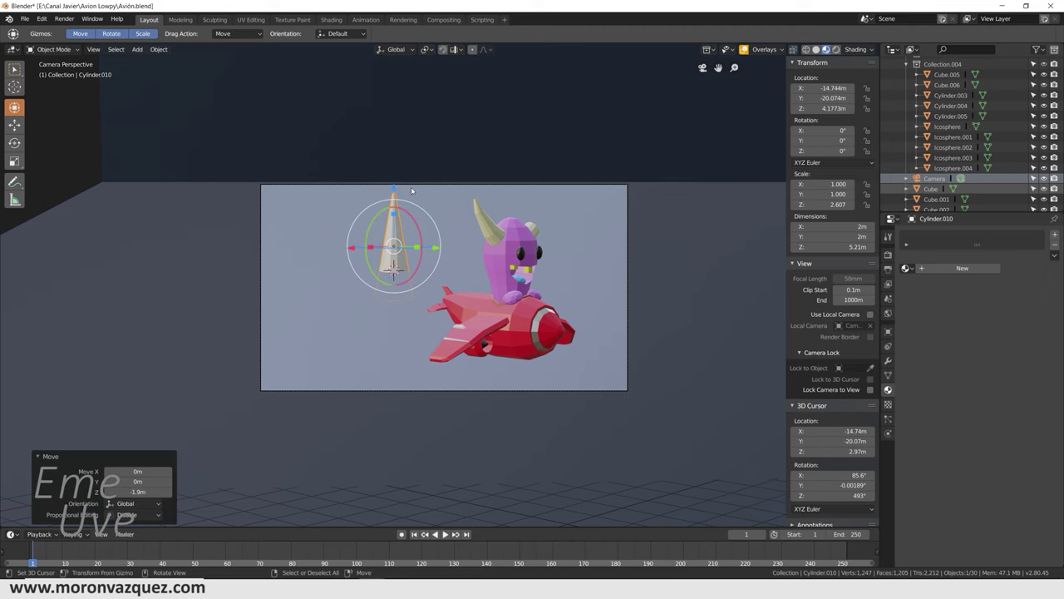
Step: Give the cone a new periwinkle-blue material (Material.011) and switch to Rendered shading
click(962, 268)
click(1013, 368)
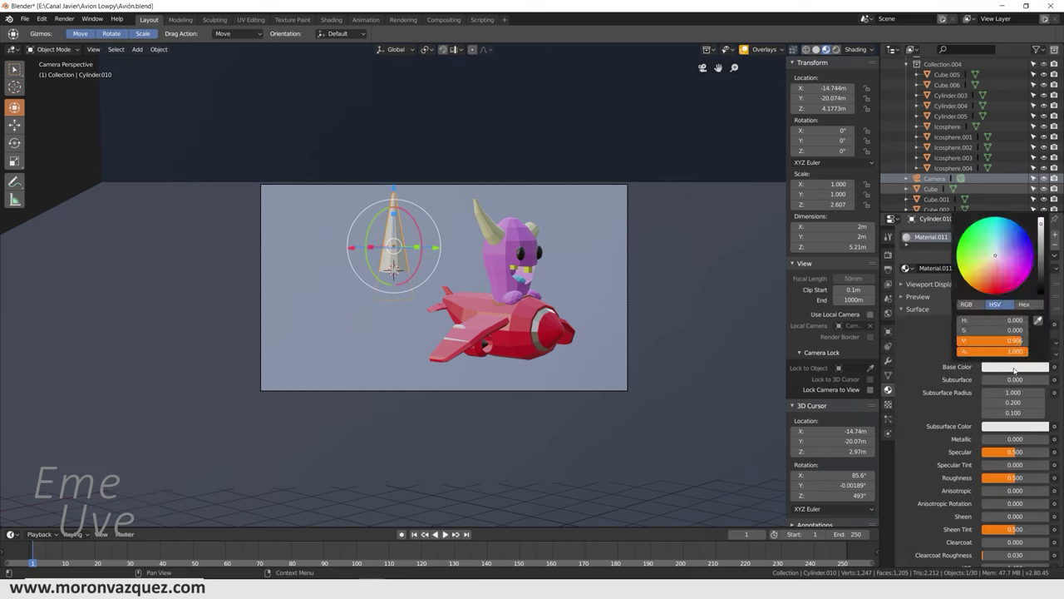
drag(1016, 263, 1013, 245)
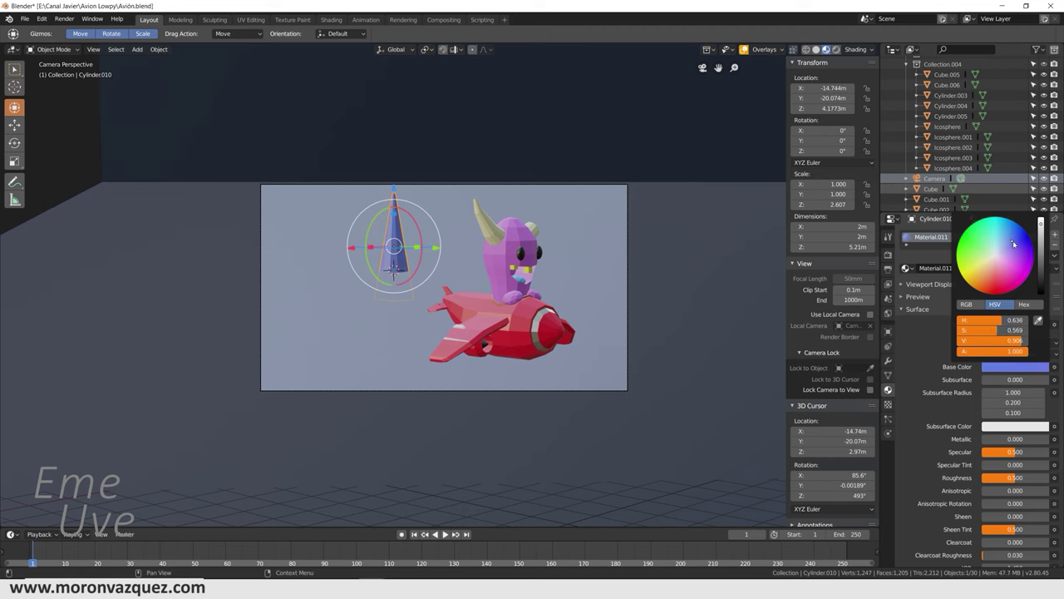
click(837, 49)
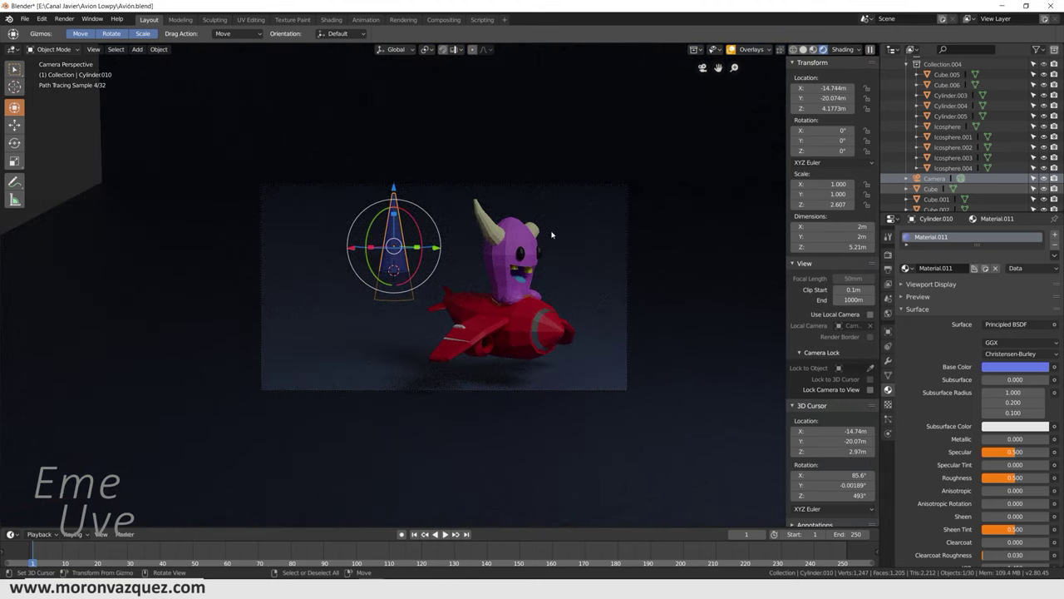
Step: Save the blend file
click(362, 331)
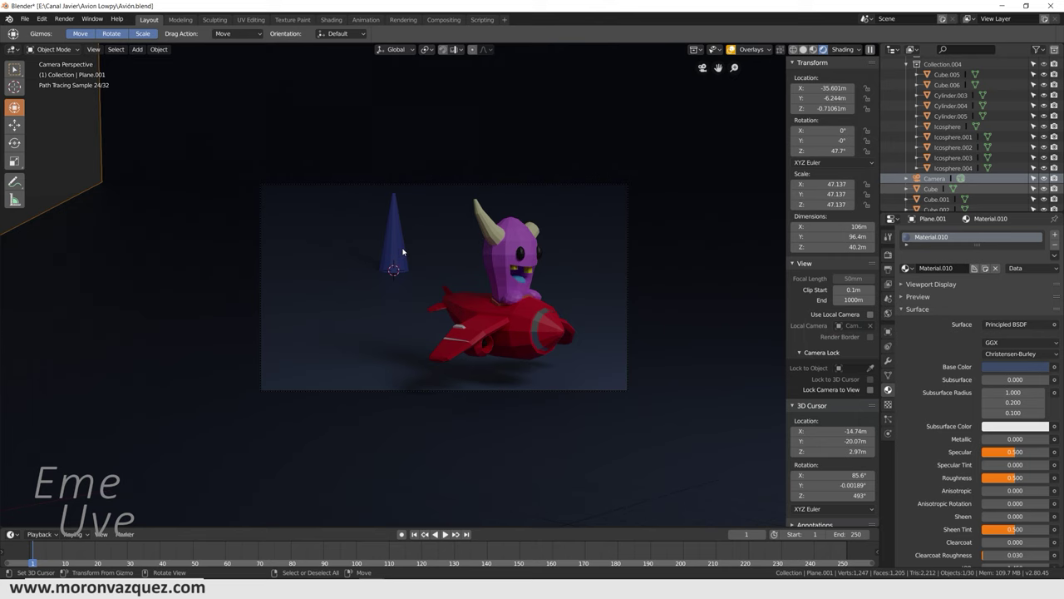
scroll(678, 230, down, 4)
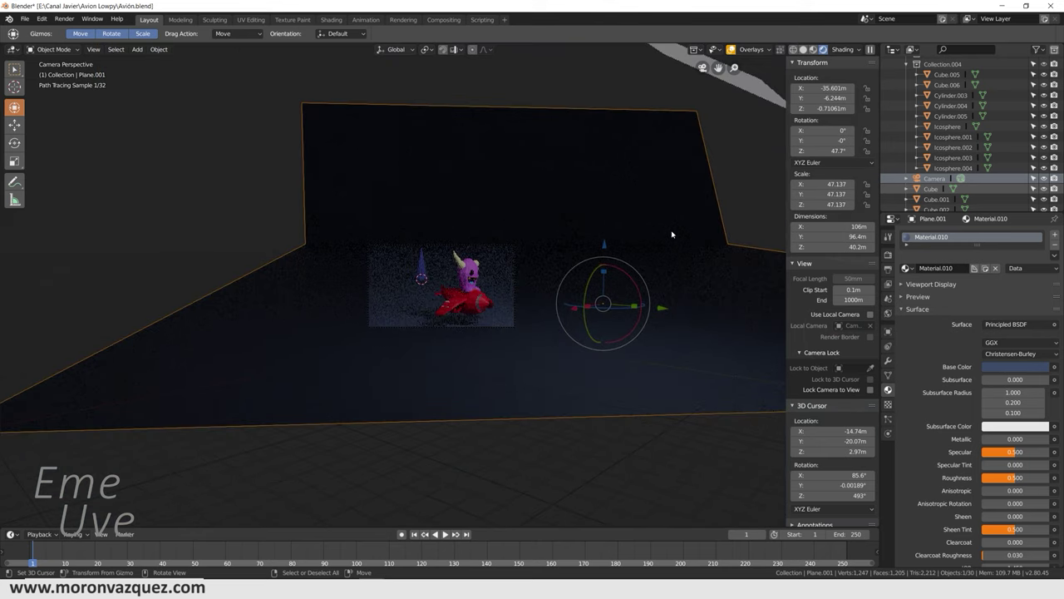
click(25, 18)
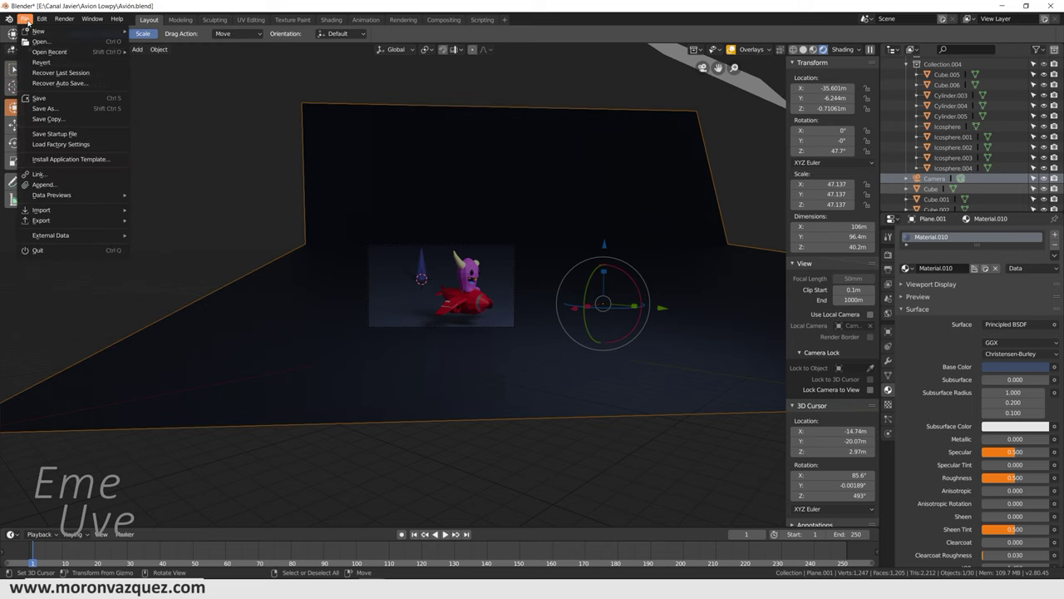
click(42, 98)
Step: Lower and shift the emissive plane to about X 7.31, Y 14.75, Z 11.43 m, then select the blue cone
click(751, 88)
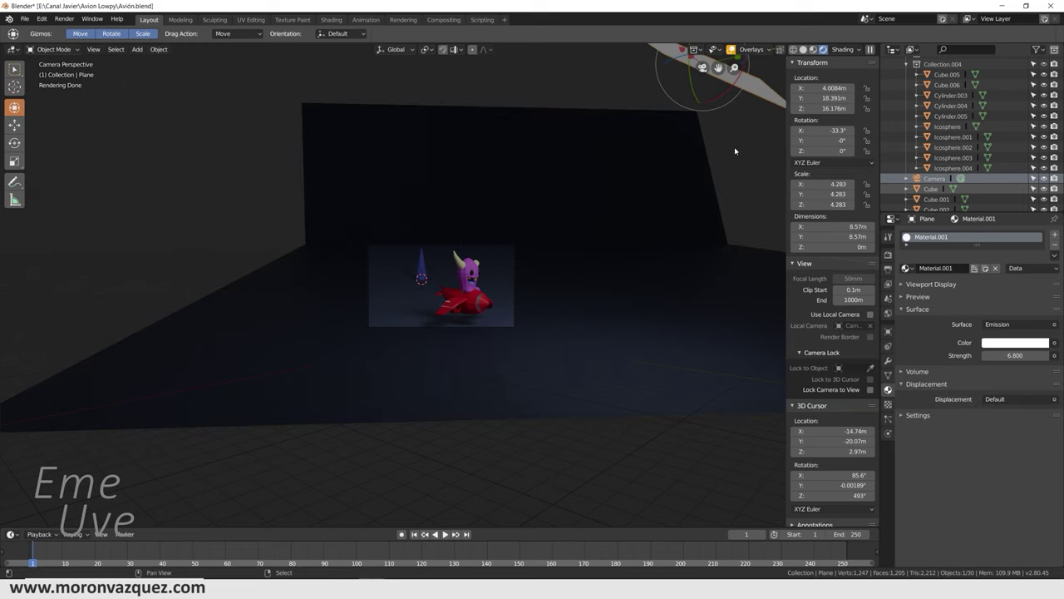
shift+middle_drag(728, 154, 666, 177)
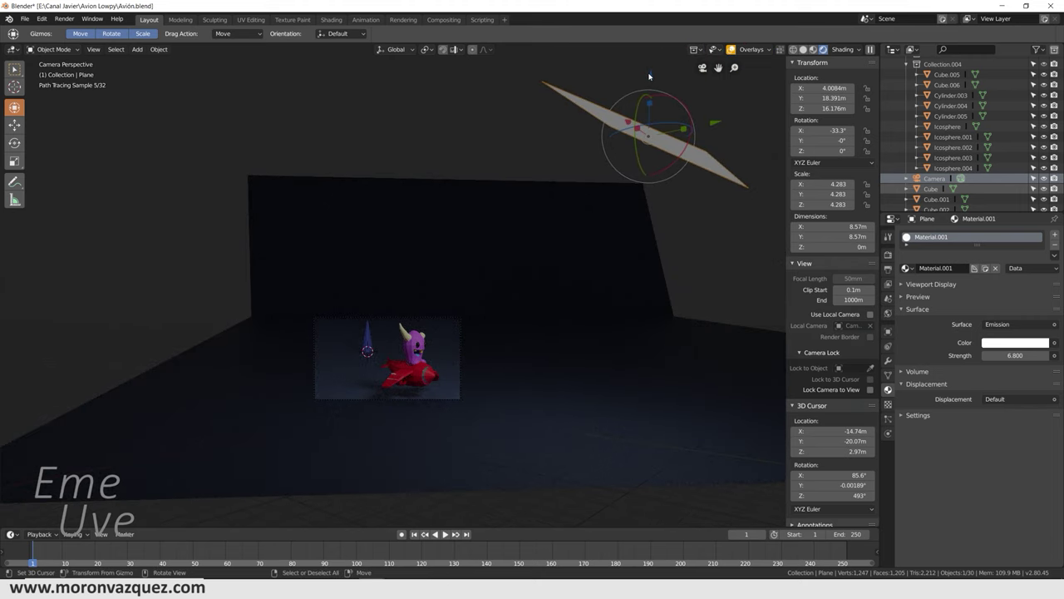
drag(651, 77, 705, 231)
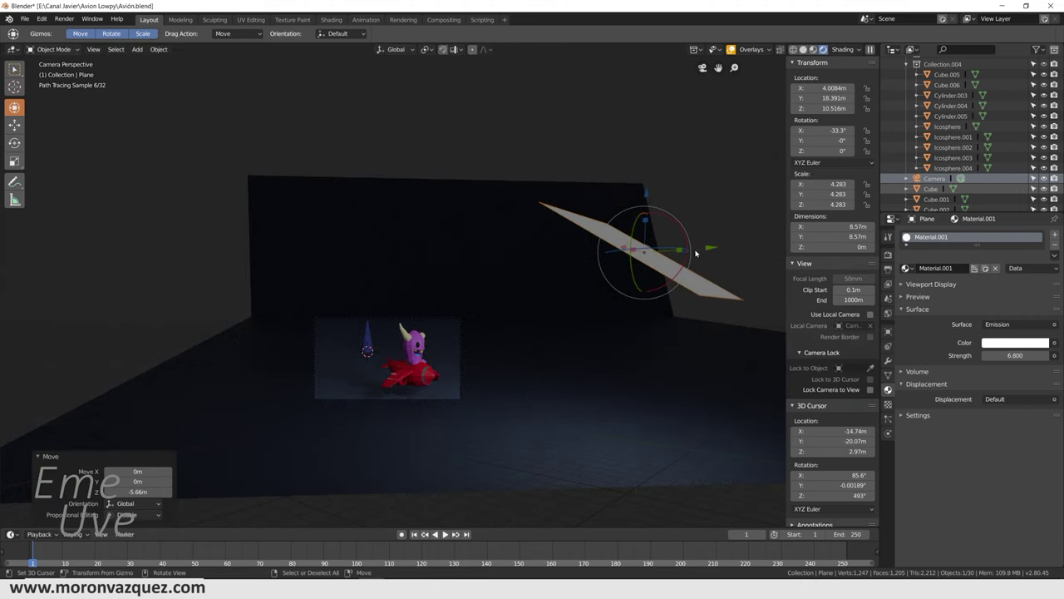
key(g)
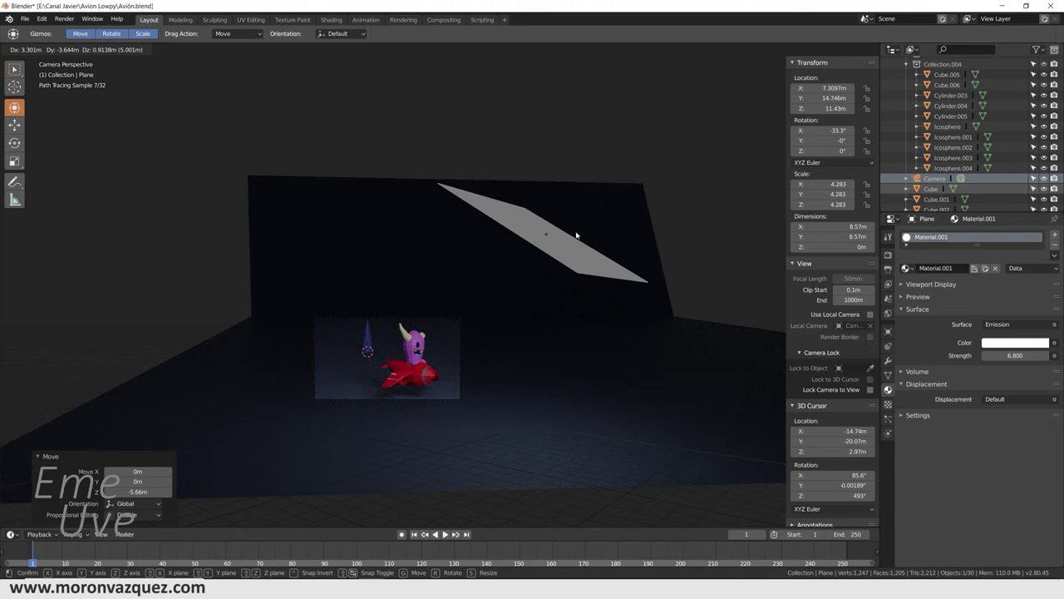
click(577, 236)
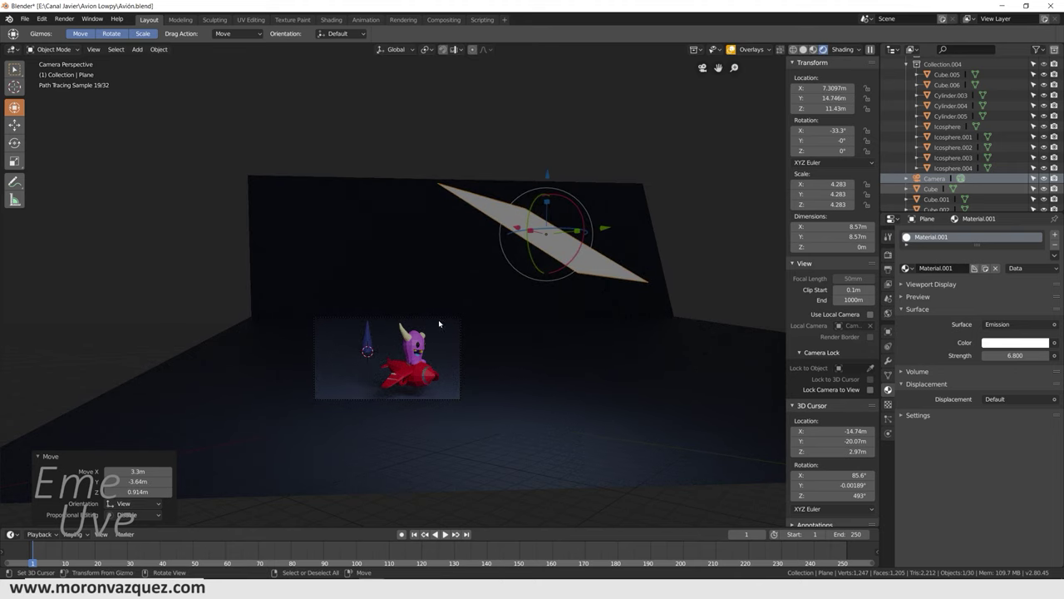
scroll(399, 364, up, 5)
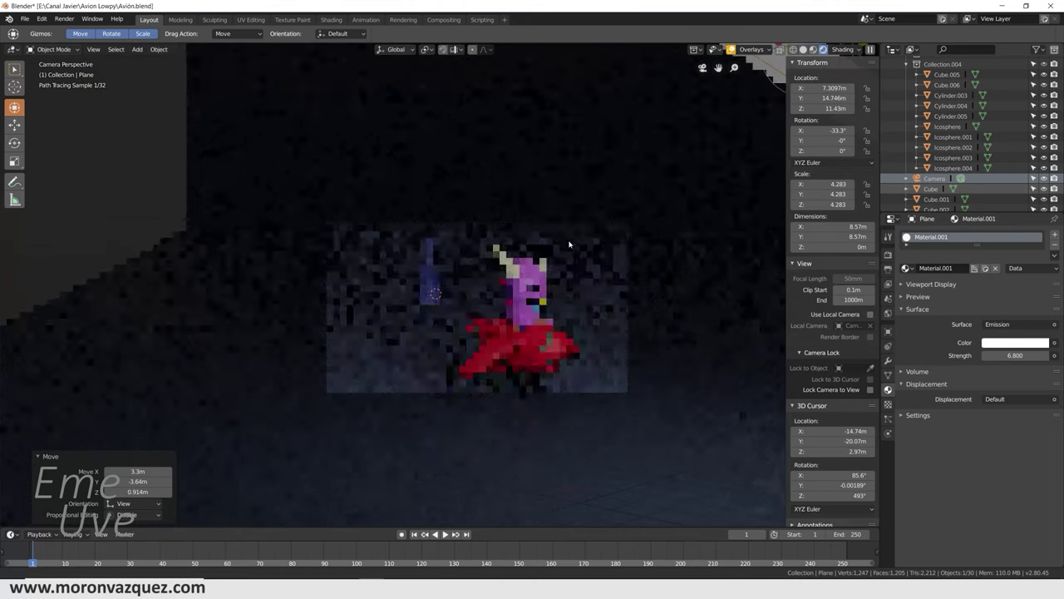
click(410, 223)
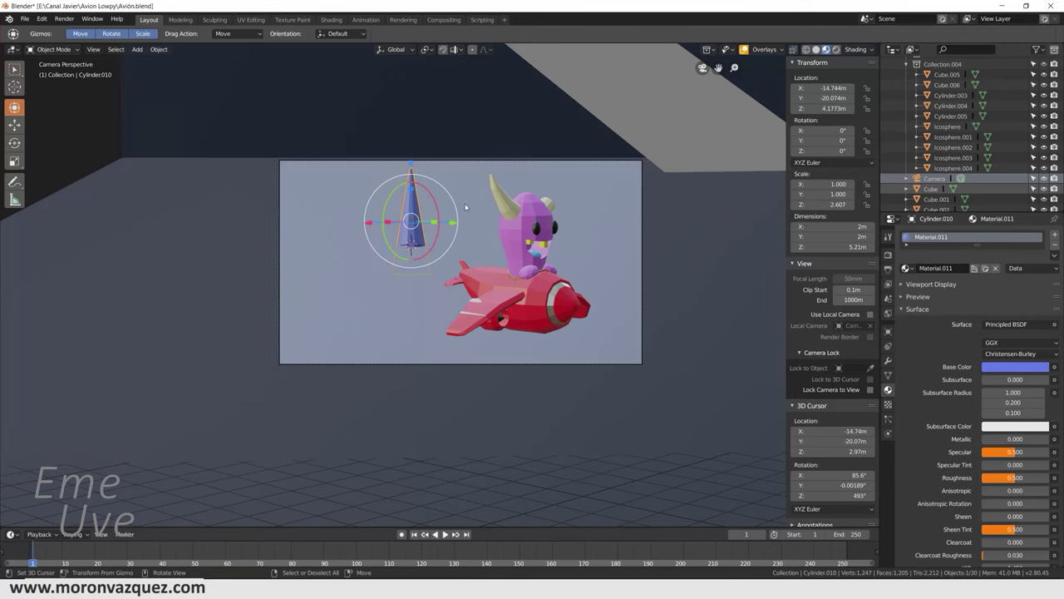
Step: Shrink the blue cone, lower it, and shift it left along Y
shift+middle_drag(466, 228, 475, 239)
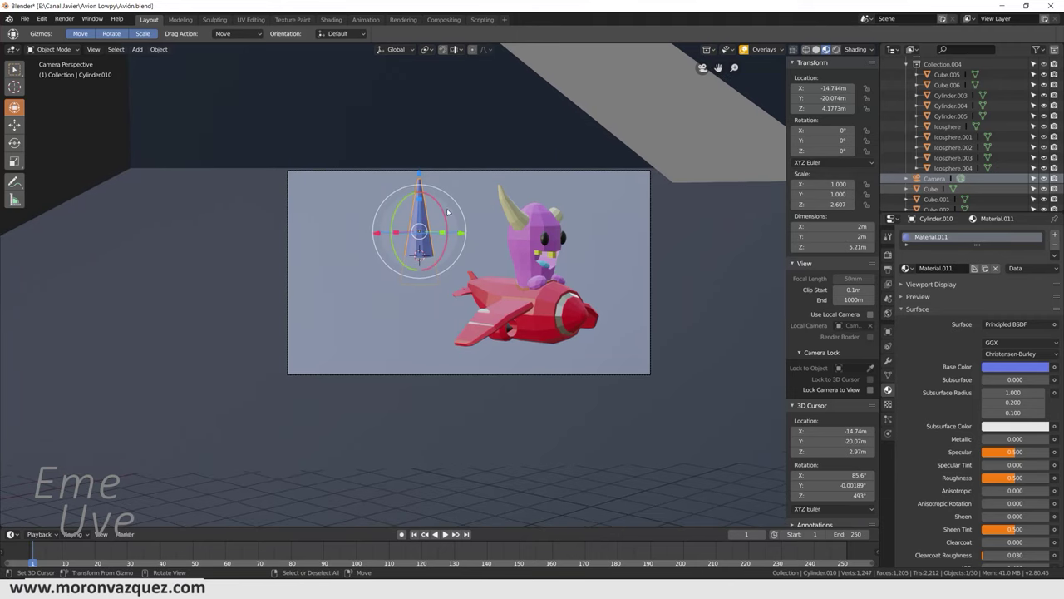
key(s)
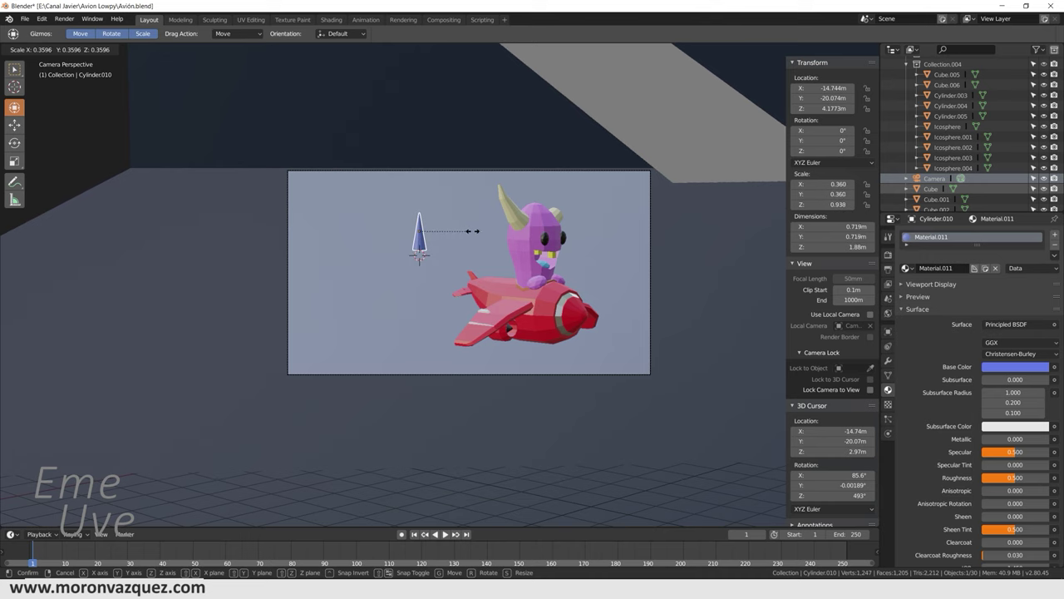
click(481, 235)
key(g)
key(z)
click(423, 190)
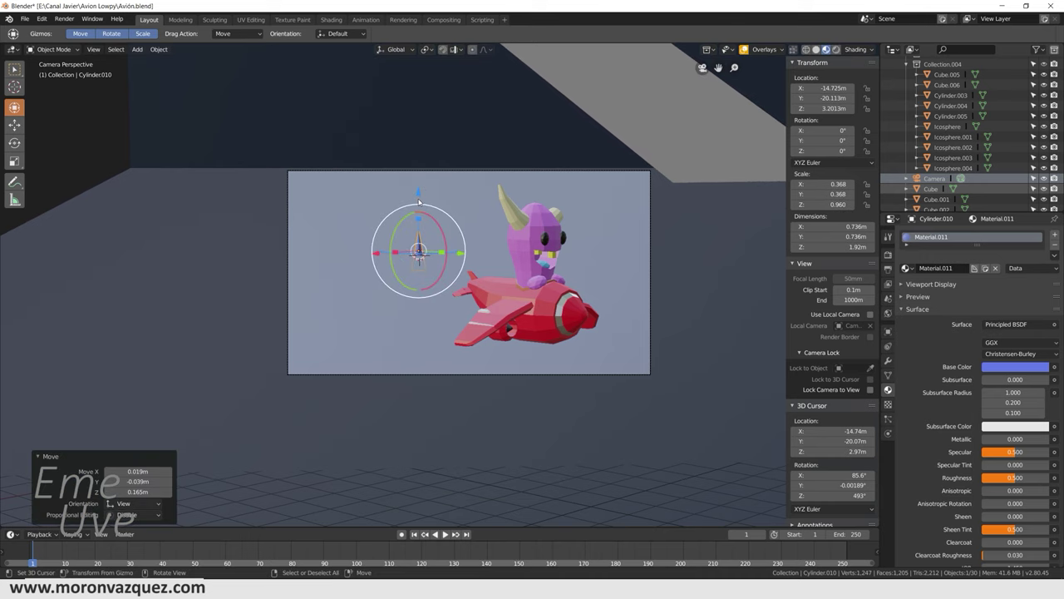
key(g)
key(y)
click(407, 240)
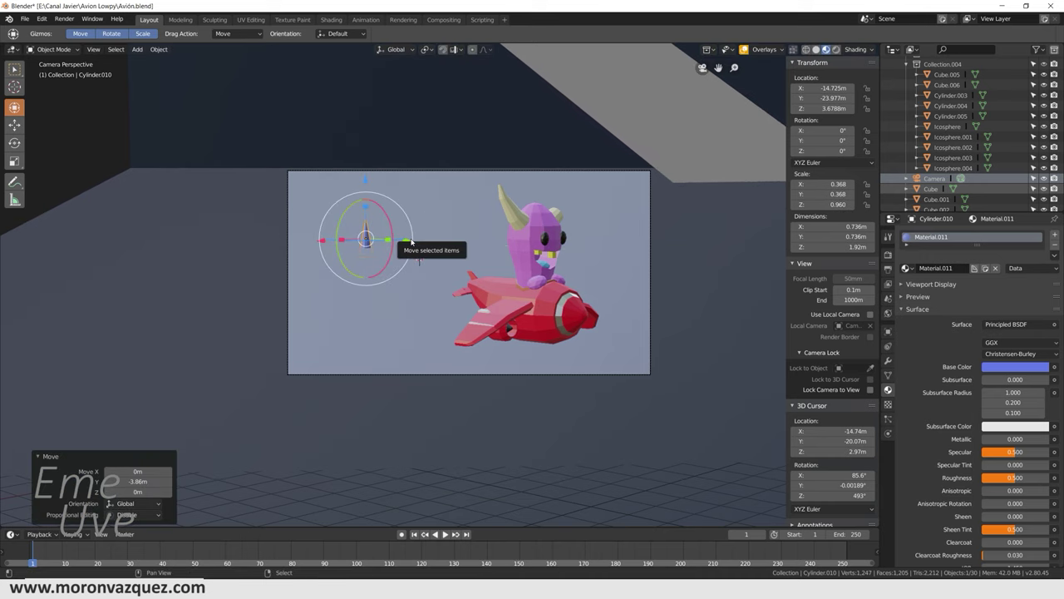
Step: Duplicate the cone to the right of the pilot, enlarge it, and sink it slightly
key(shift+d)
right_click(410, 239)
key(g)
key(y)
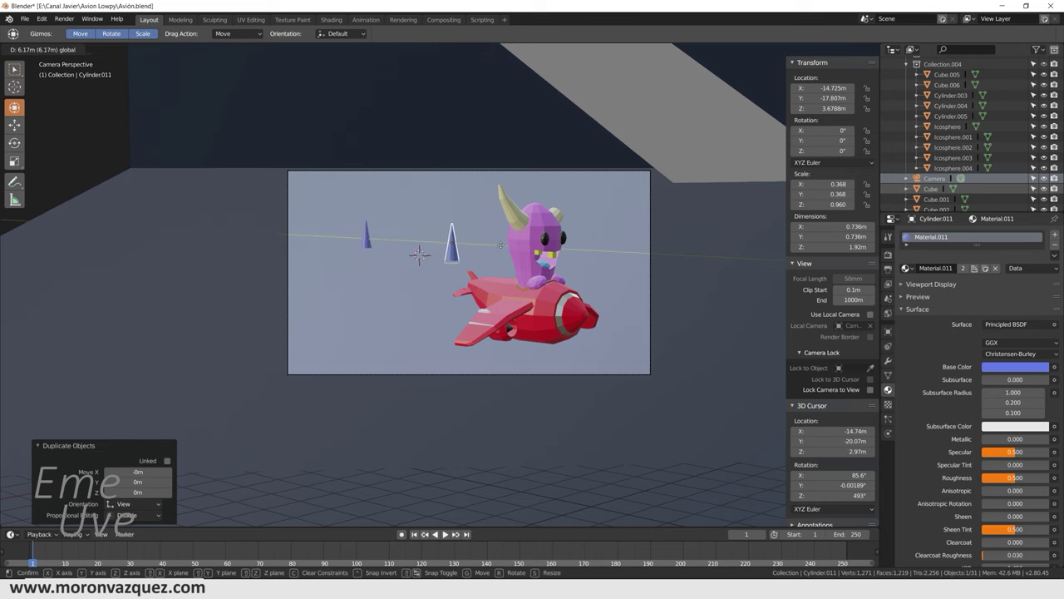
click(655, 260)
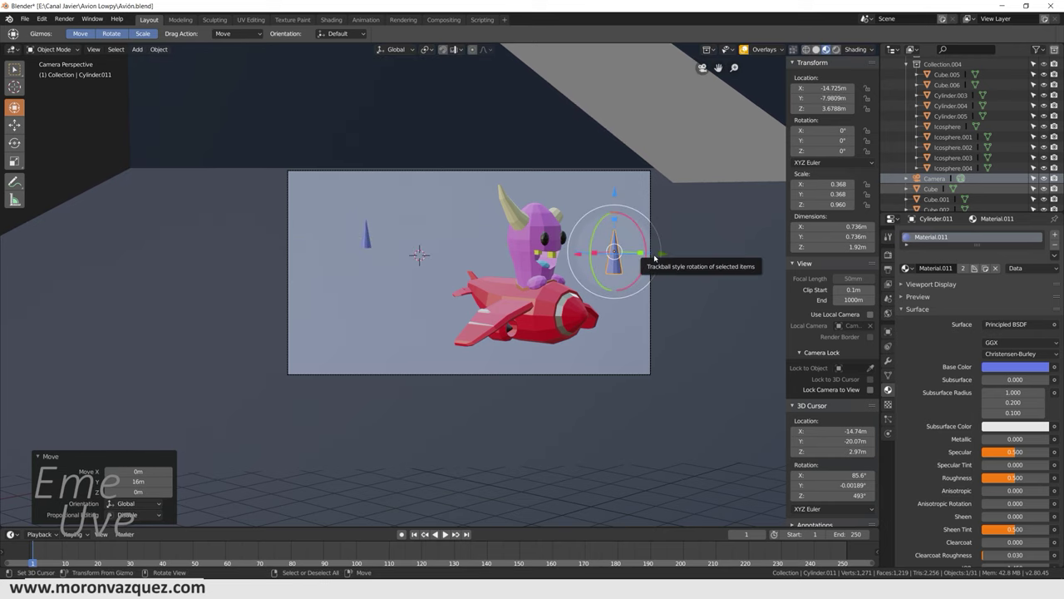
key(s)
click(677, 258)
key(g)
key(z)
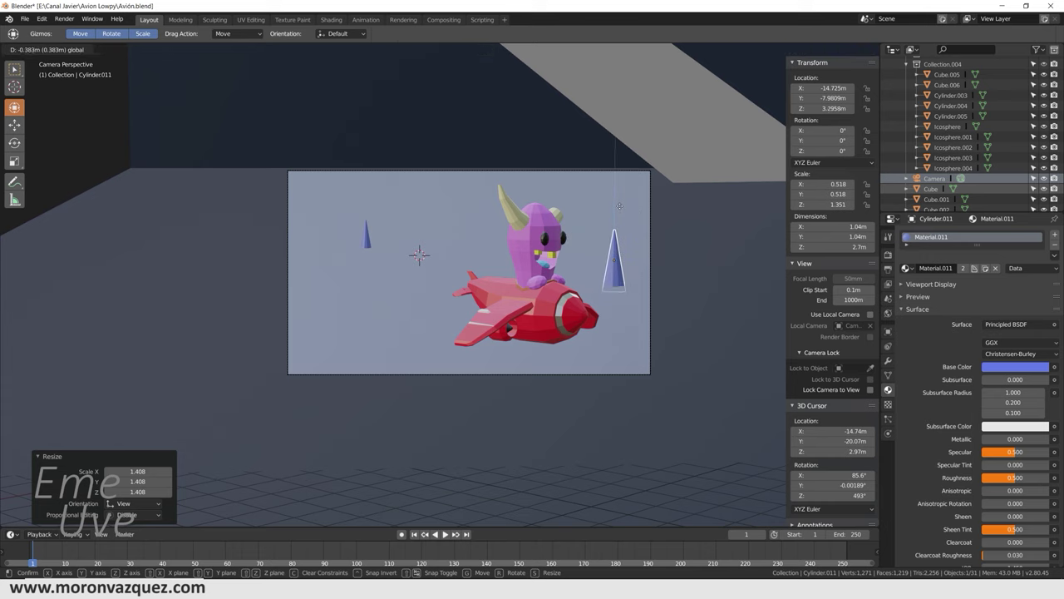
click(672, 278)
Step: Duplicate the larger cone and place the copy left of the pilot inside the camera frame
key(shift+d)
click(666, 281)
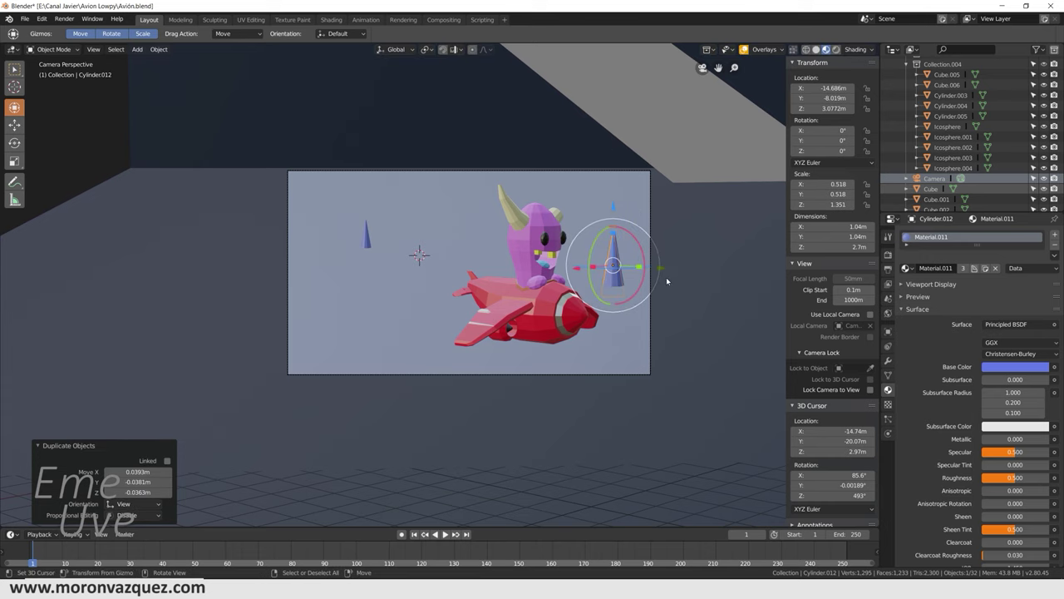
drag(663, 265, 400, 246)
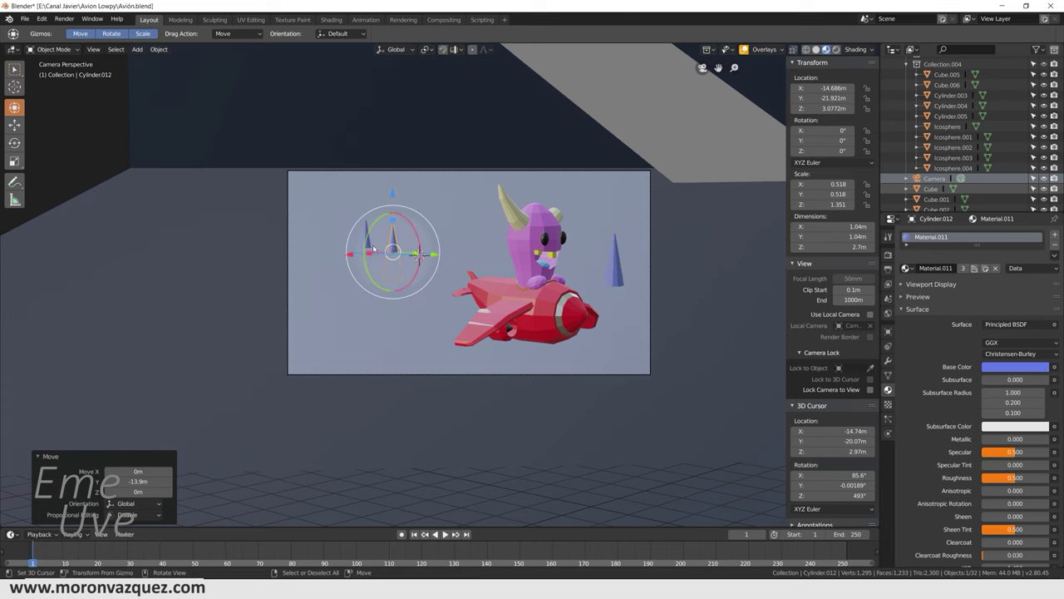
shift+right_click(269, 291)
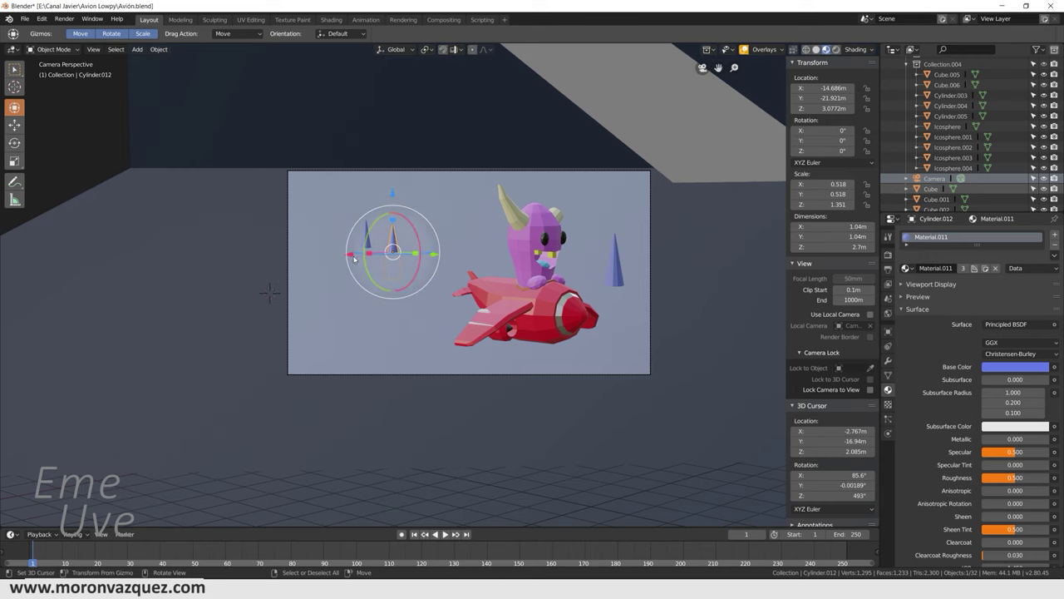
drag(354, 260, 222, 261)
mouse_move(298, 264)
mouse_down()
mouse_move(412, 325)
mouse_move(422, 306)
mouse_up()
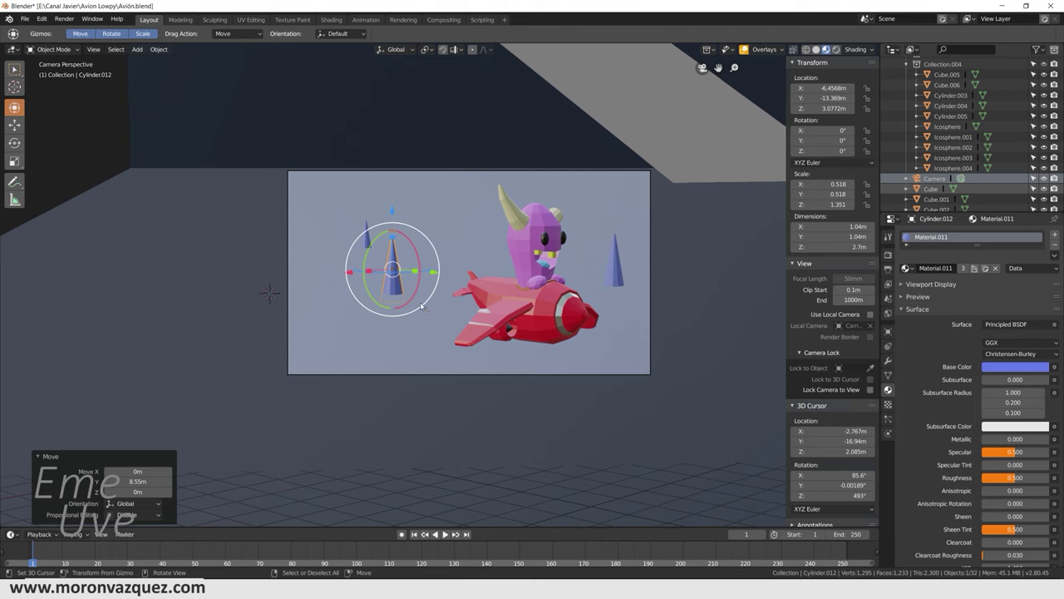
Step: In top view, scatter cone copies across the middle and lower ground
middle_drag(501, 259, 531, 304)
key(KP_7)
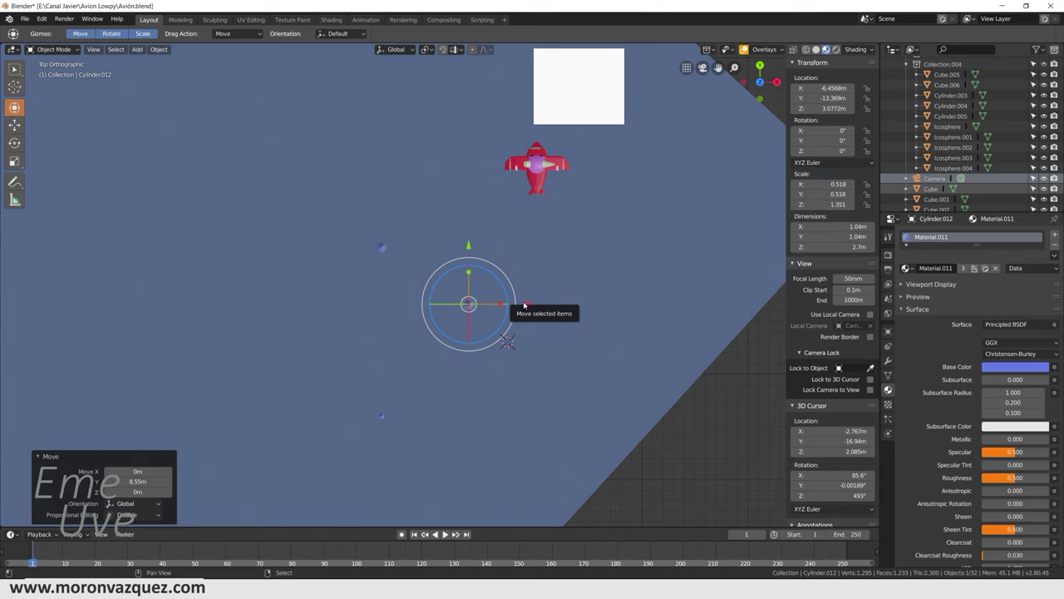
shift+middle_drag(524, 306, 489, 345)
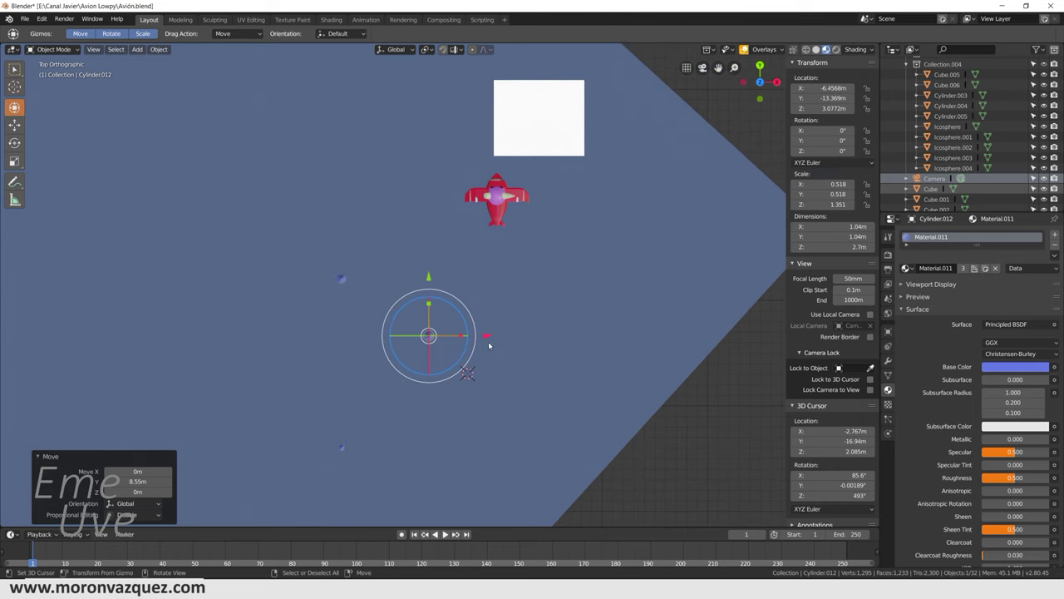
key(shift+d)
click(411, 363)
drag(422, 339, 467, 270)
key(shift+d)
click(325, 321)
key(shift+d)
click(465, 418)
key(shift+d)
click(586, 351)
key(shift+d)
click(428, 494)
Step: Scatter more cone copies along the top near the light panel and on the left side
key(shift+d)
click(722, 160)
key(shift+d)
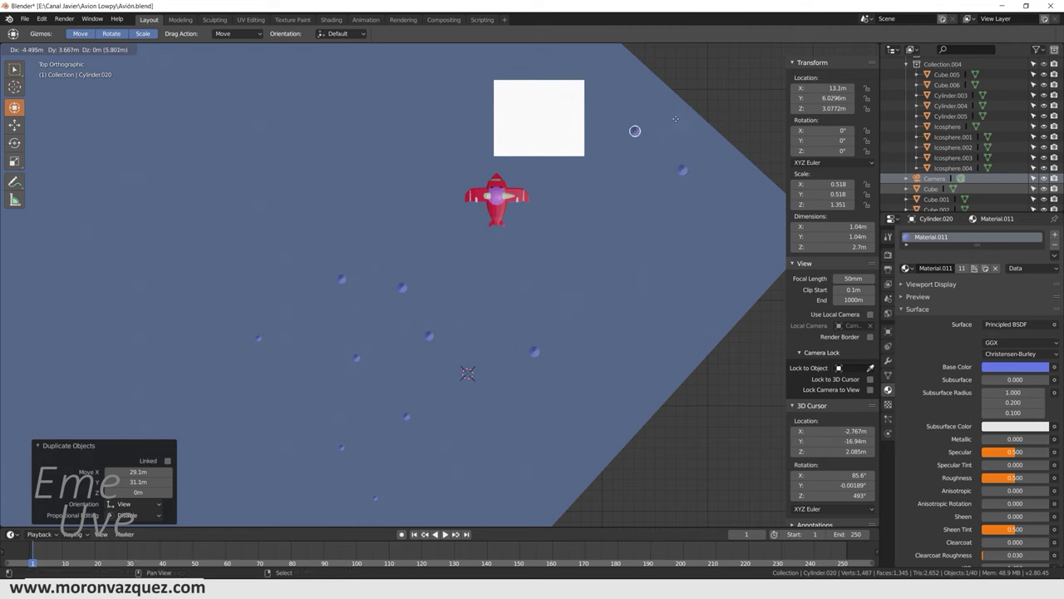
click(629, 55)
key(shift+d)
click(663, 123)
key(shift+d)
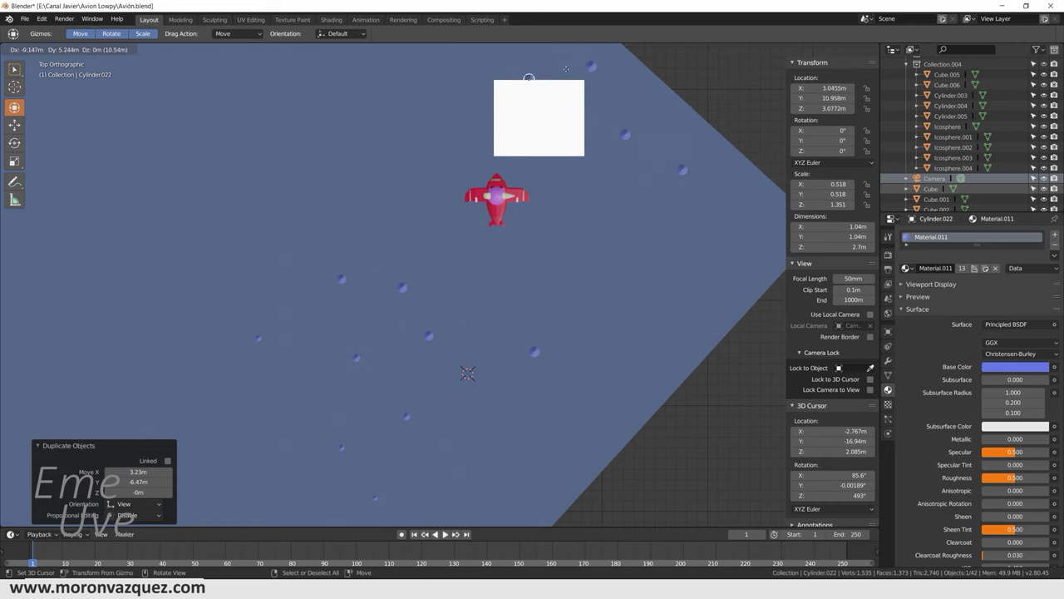
click(536, 55)
key(shift+d)
click(586, 49)
key(shift+d)
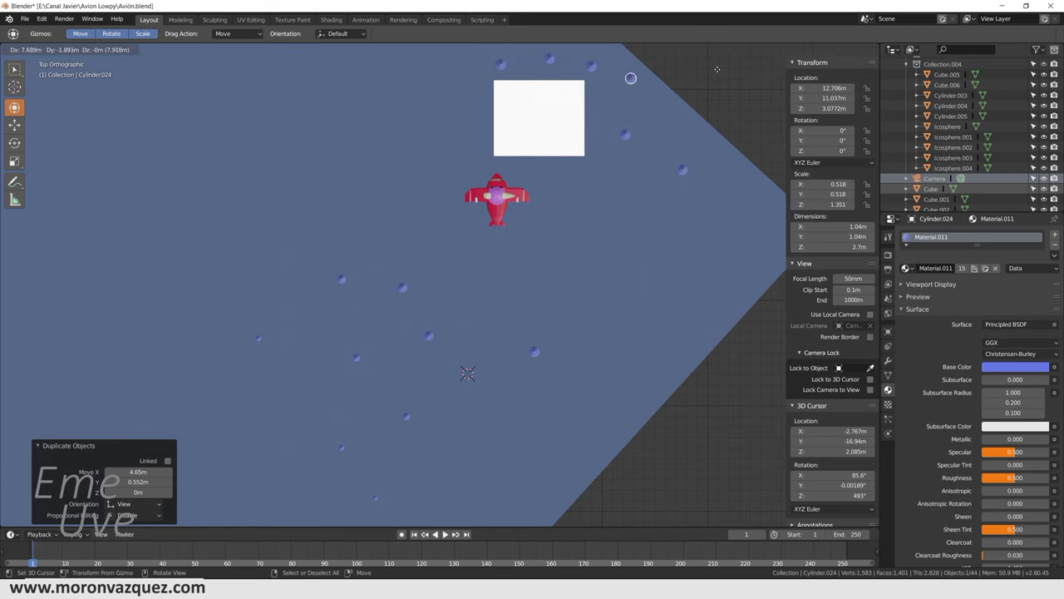
click(717, 69)
key(shift+d)
click(233, 339)
key(shift+d)
click(225, 511)
Step: Raise a cone, delete an unwanted duplicate, and reselect the remaining nearby cone
middle_drag(309, 450, 311, 373)
key(g)
key(z)
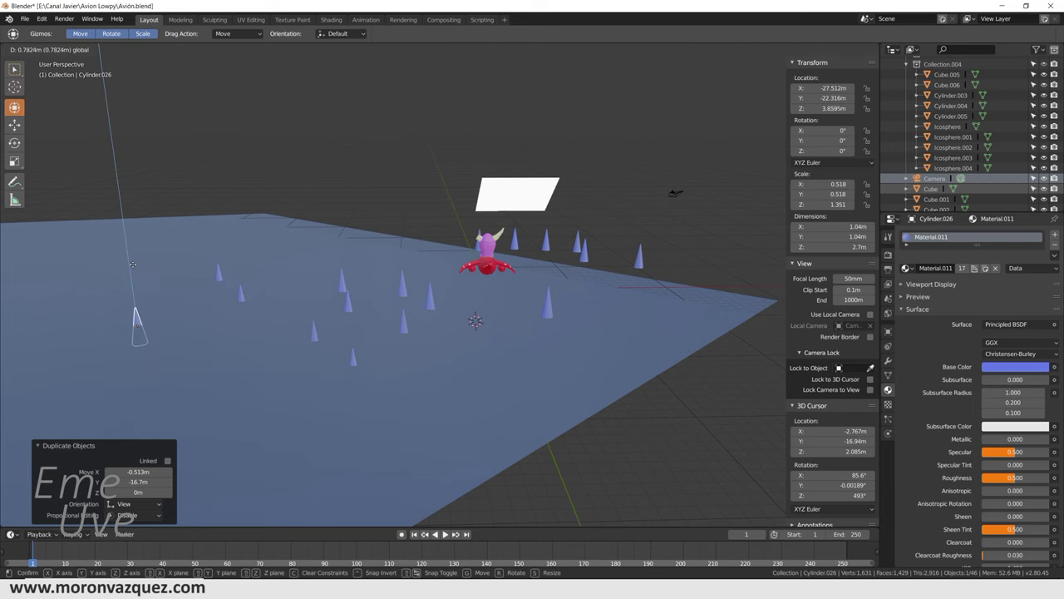
click(131, 252)
key(shift+d)
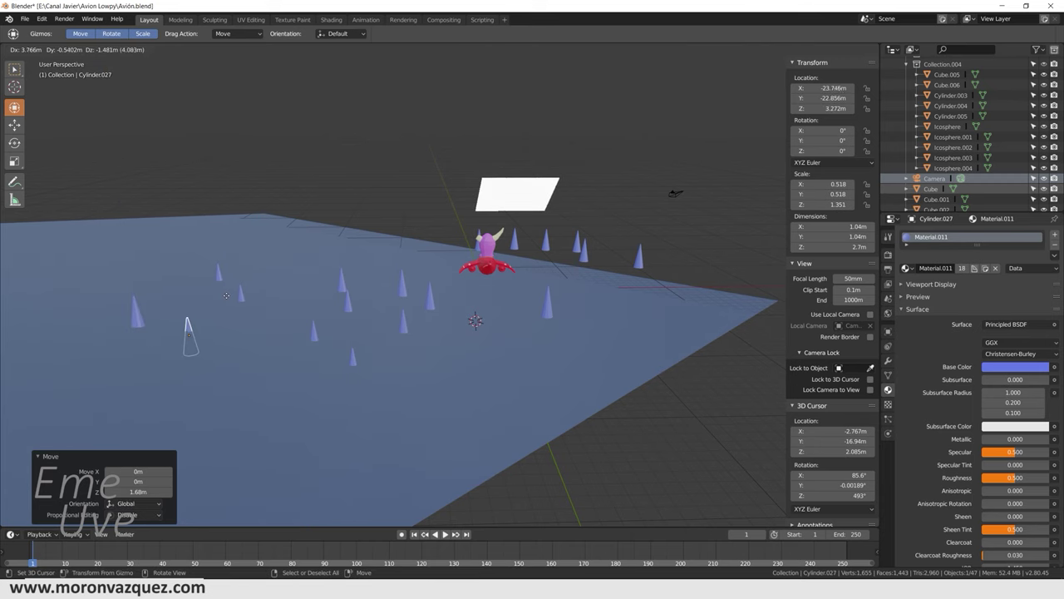
click(282, 316)
mouse_move(287, 312)
middle_down()
mouse_move(345, 361)
mouse_move(428, 369)
mouse_move(450, 351)
middle_up()
key(Delete)
click(424, 439)
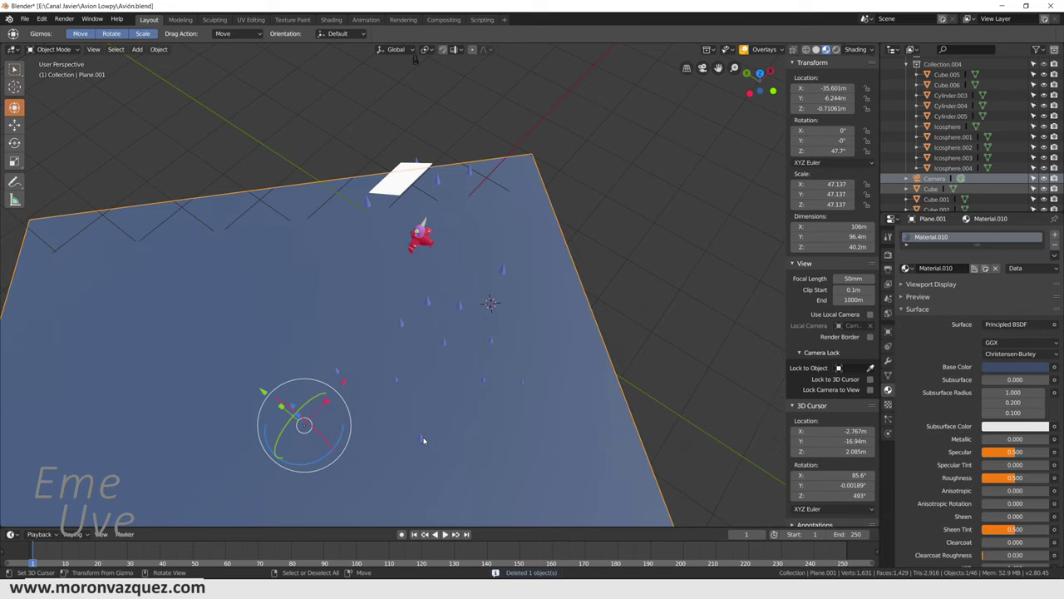
click(421, 438)
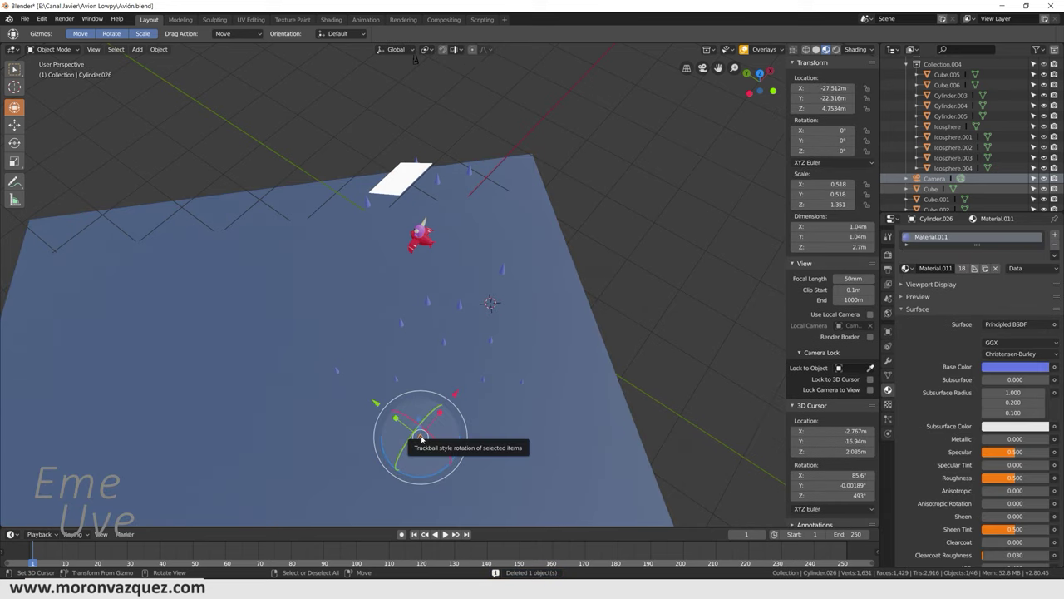
Step: In top view, add two cone copies on the ground and enlarge the second one
key(KP_7)
key(shift+d)
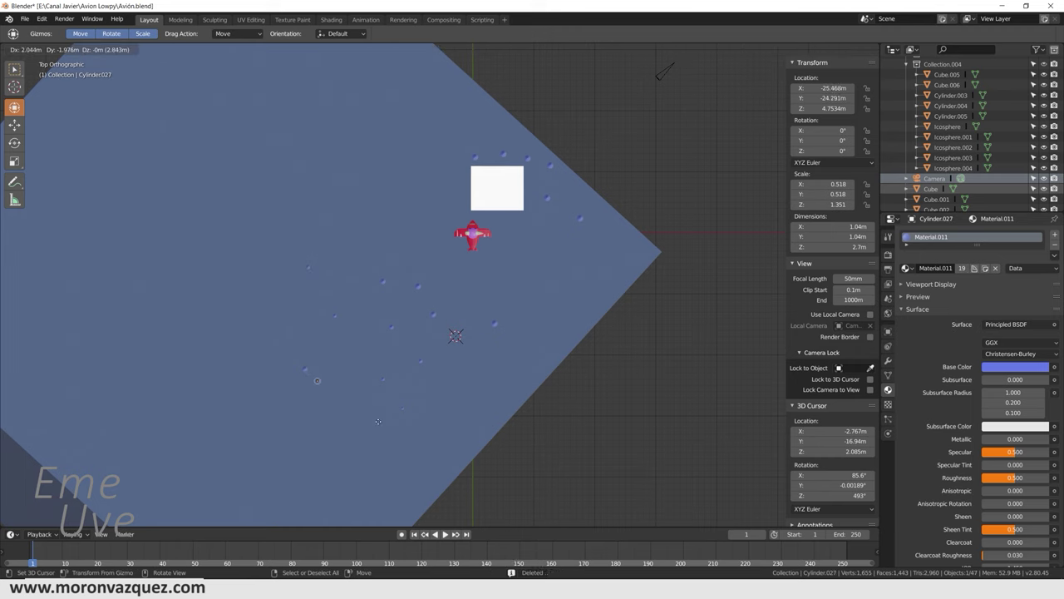
click(428, 476)
key(shift+d)
click(368, 457)
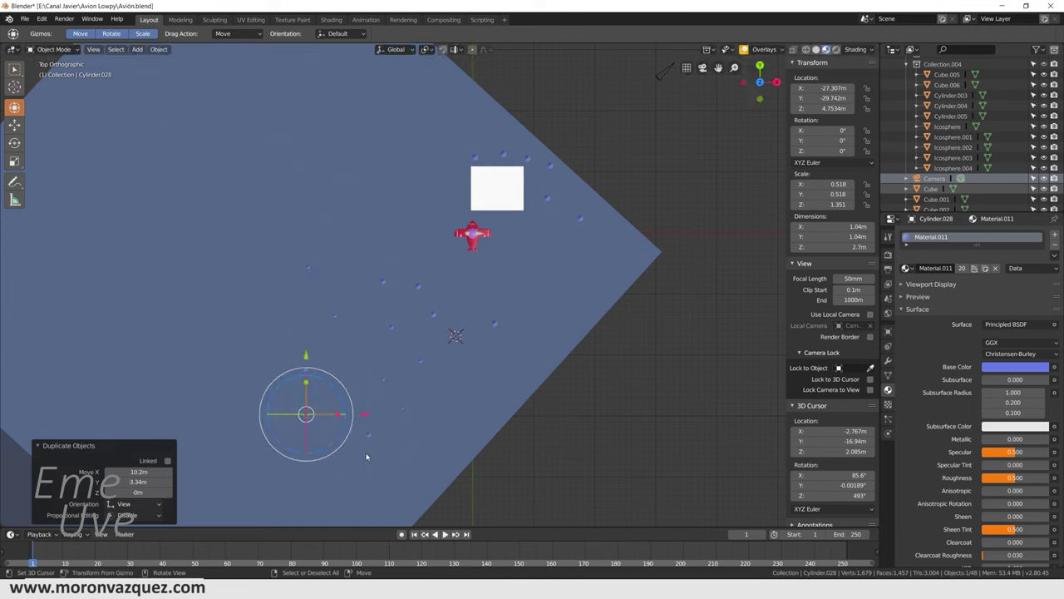
key(s)
click(468, 457)
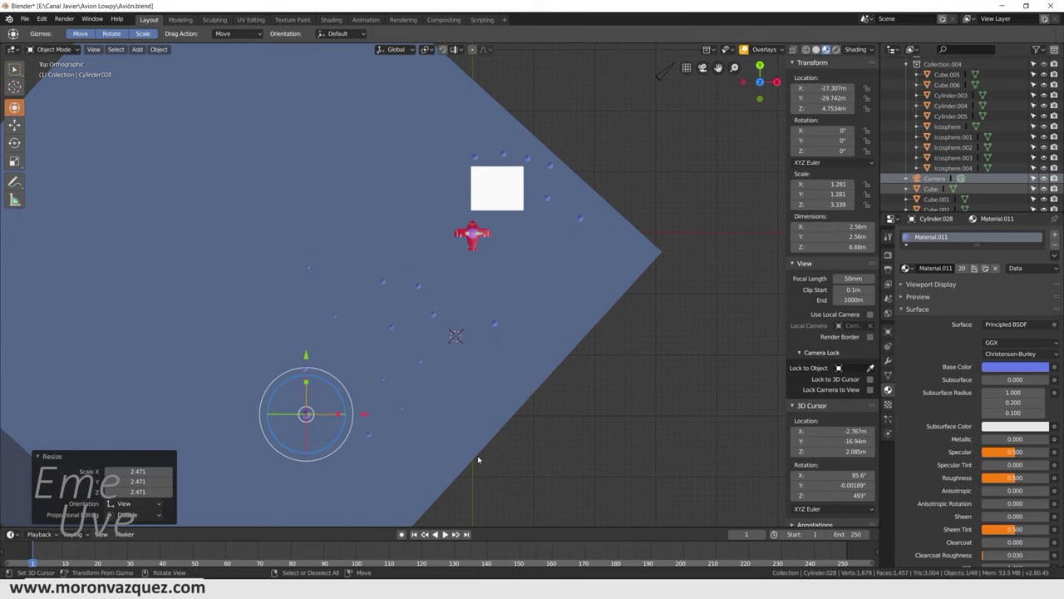
Step: Place four more copies of the big cone around the ground, then view through the camera
key(shift+d)
click(493, 488)
key(shift+d)
click(364, 400)
key(shift+d)
click(424, 326)
key(shift+d)
click(637, 499)
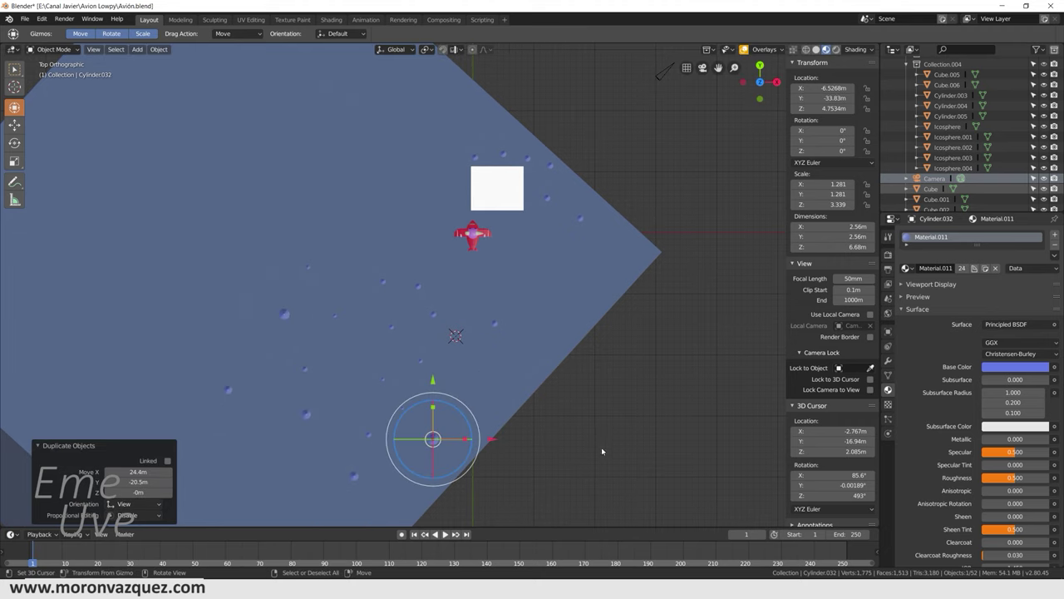
key(KP_0)
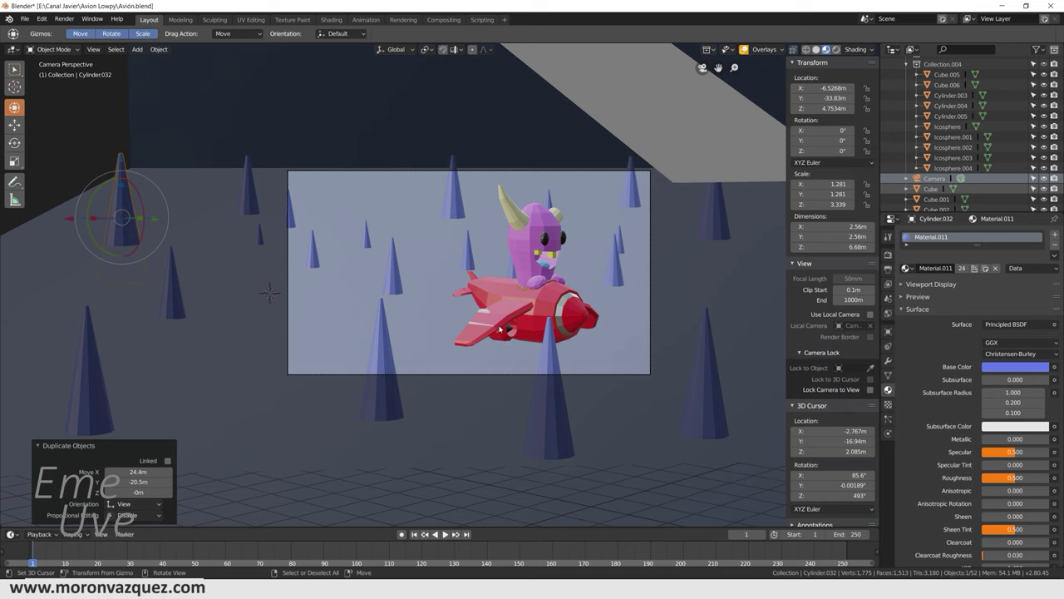
Step: Move the cone in front of the plane, shrink it to about 0.6, and shift it 3.08 m along X
click(560, 399)
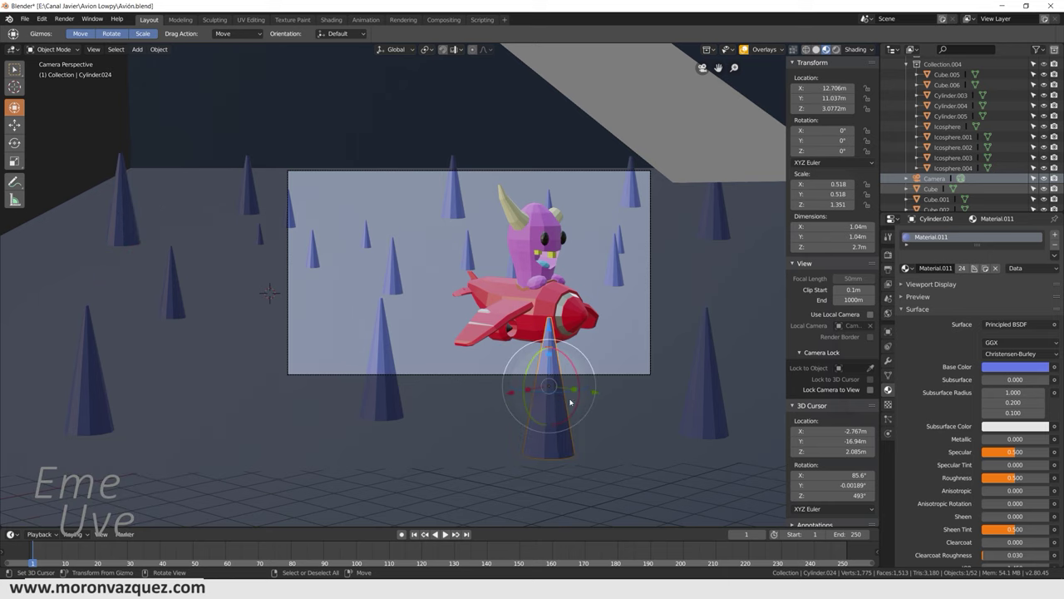
drag(516, 395, 298, 420)
key(g)
click(451, 452)
key(g)
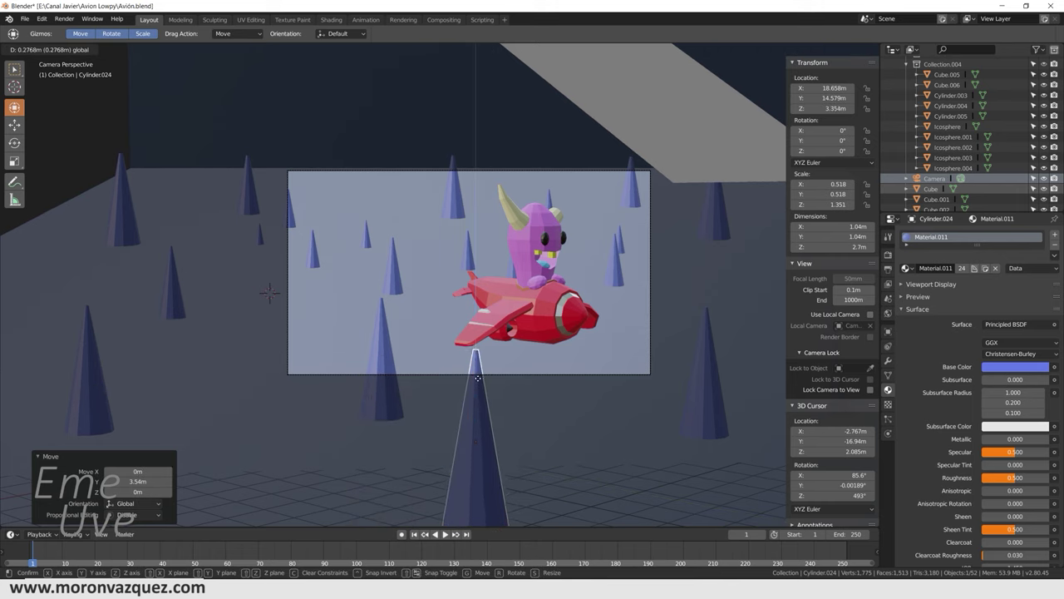
key(z)
click(481, 292)
key(s)
click(497, 350)
key(g)
key(x)
click(287, 368)
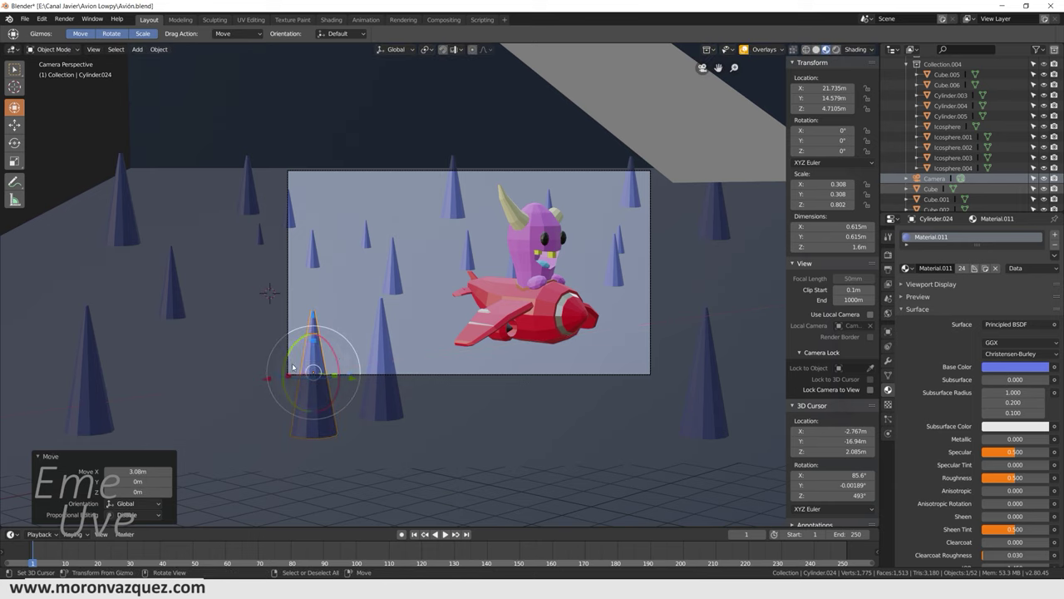
Step: Move the cone right of the plane along Y toward the foreground
click(686, 378)
key(g)
key(y)
click(684, 360)
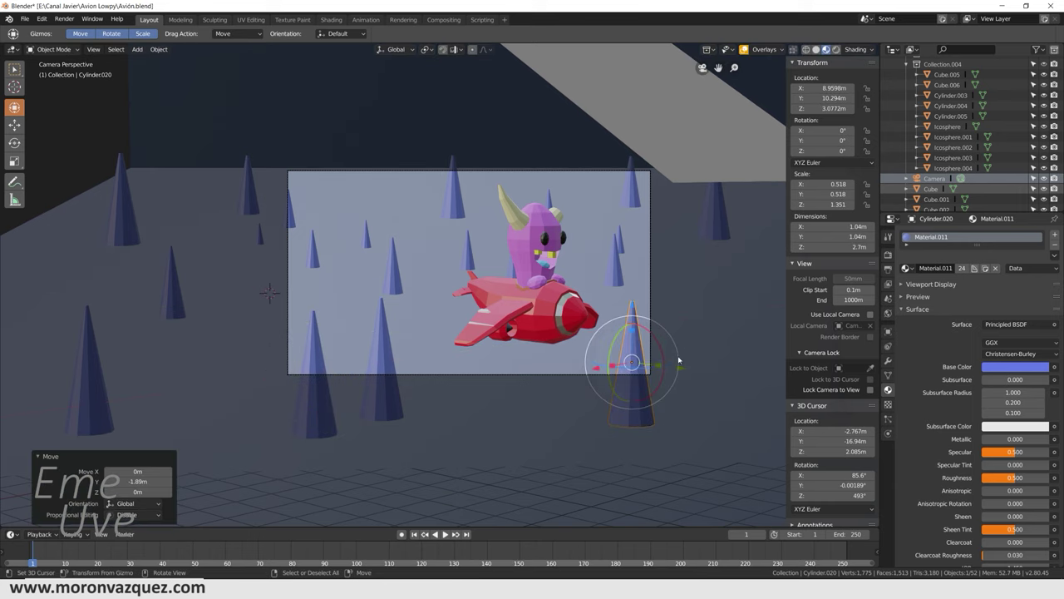
mouse_move(600, 369)
mouse_down()
mouse_move(544, 391)
mouse_move(682, 398)
mouse_up()
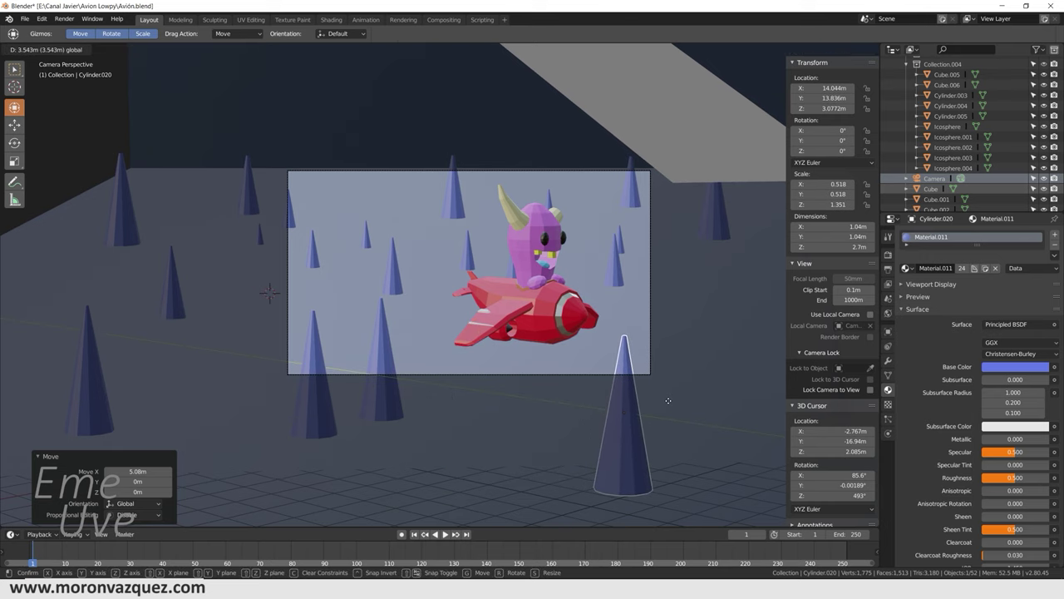
Step: Shift the cone below the plane's wing about 1 m along Y, then select the small cone near the camera
click(383, 397)
drag(422, 364, 447, 380)
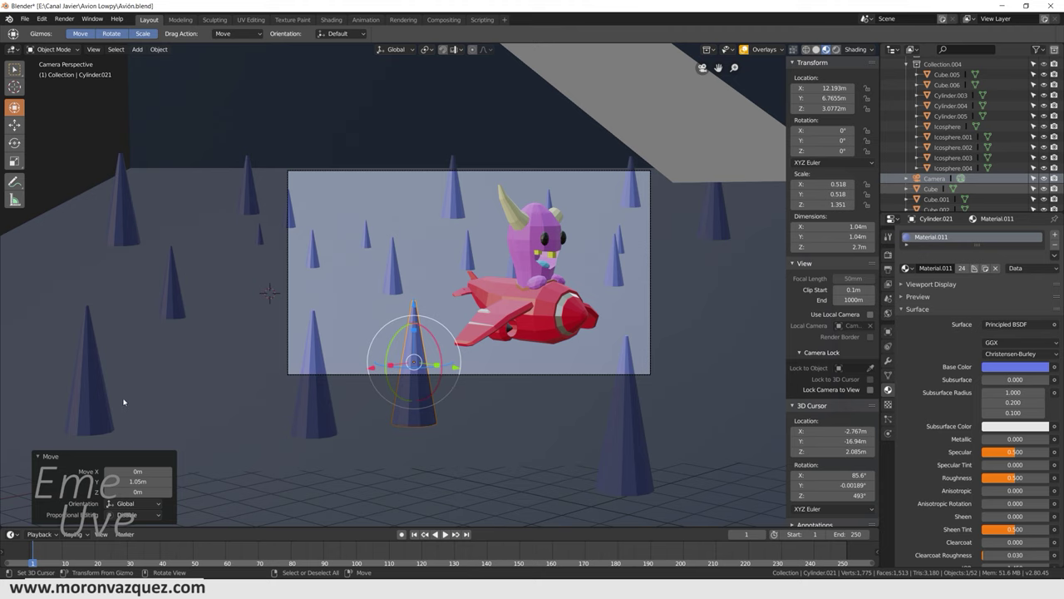
scroll(414, 375, down, 3)
mouse_move(421, 368)
middle_down()
mouse_move(458, 388)
mouse_move(482, 384)
middle_up()
click(520, 363)
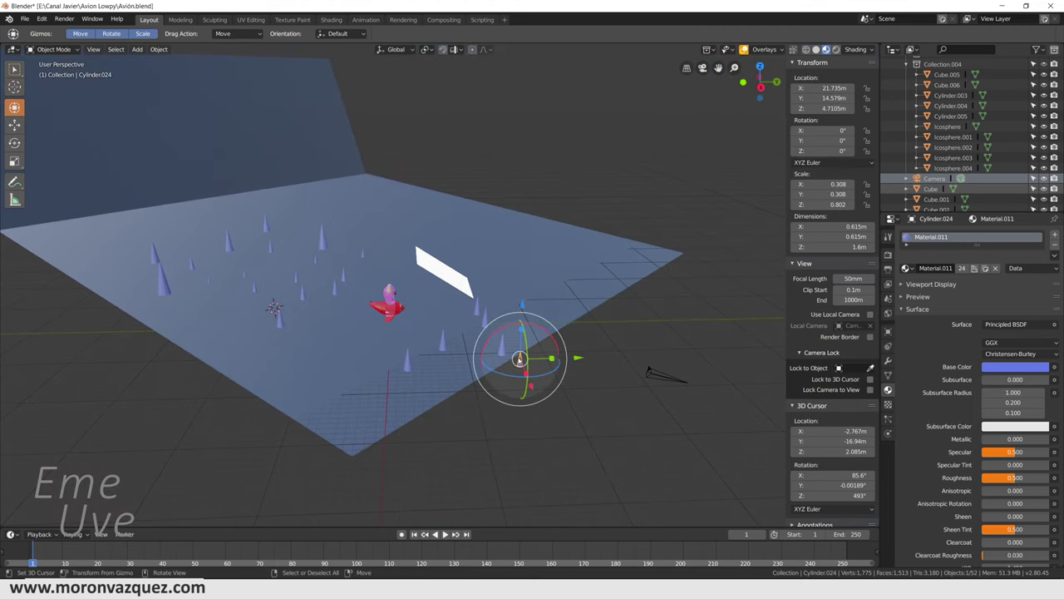
Step: Duplicate the small cone Cylinder.024 and slide the copy about 13.8 m along Y, then along X
key(shift+d)
right_click(559, 384)
drag(579, 358, 699, 357)
key(r)
key(r)
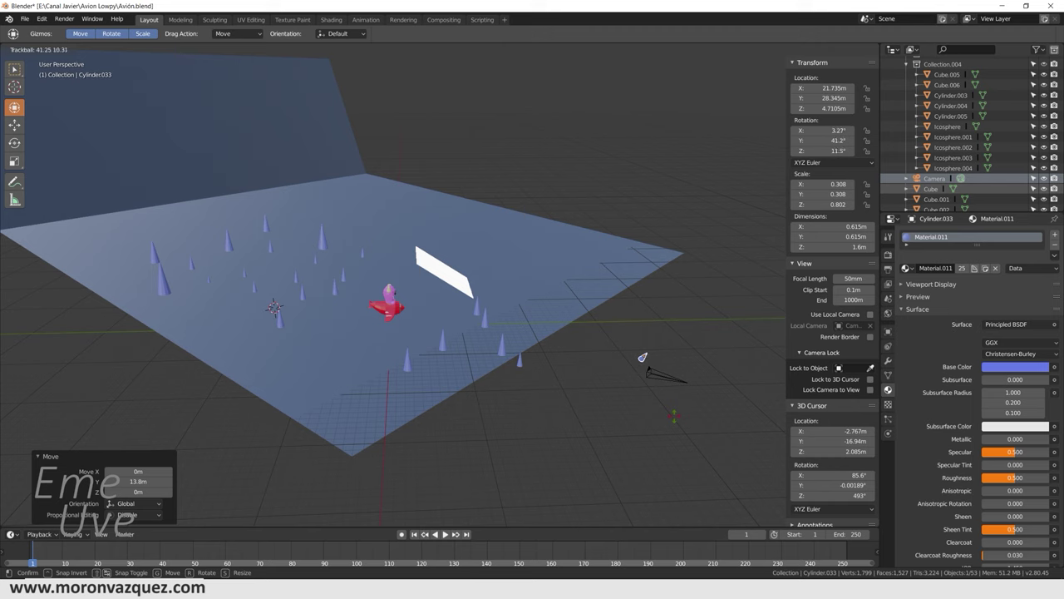
right_click(642, 357)
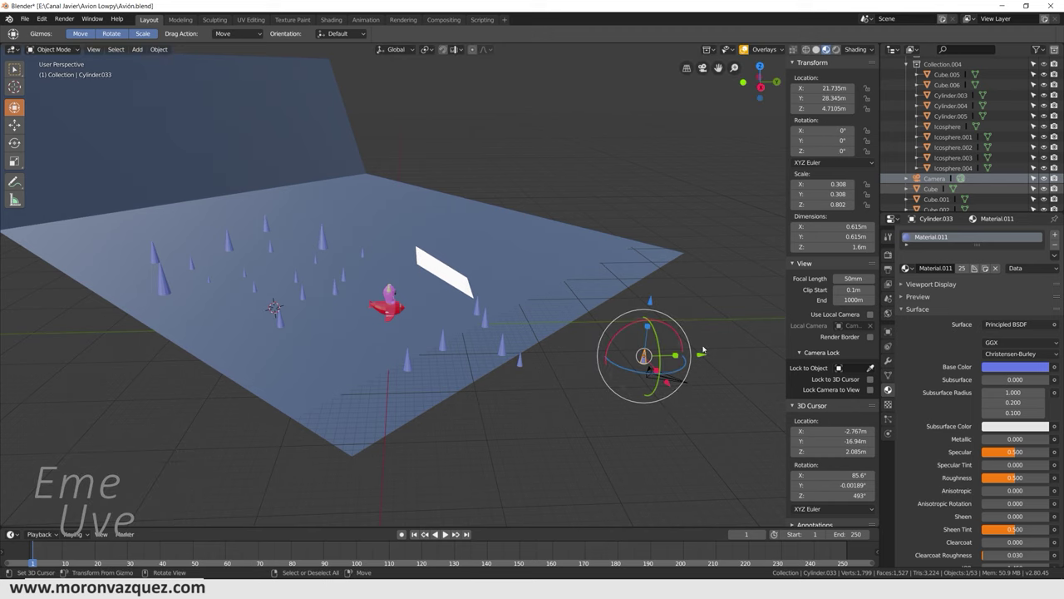
mouse_move(703, 351)
mouse_down()
mouse_move(649, 363)
mouse_move(615, 399)
mouse_up()
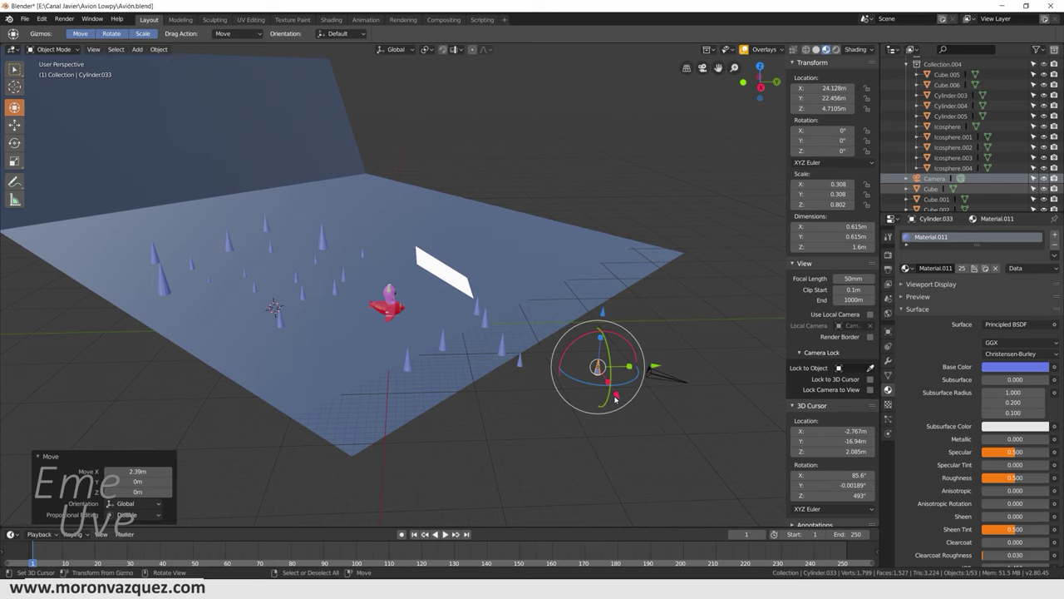
Step: From the camera view, raise the copy 0.811 m and shift it below-left of the plane
key(KP_0)
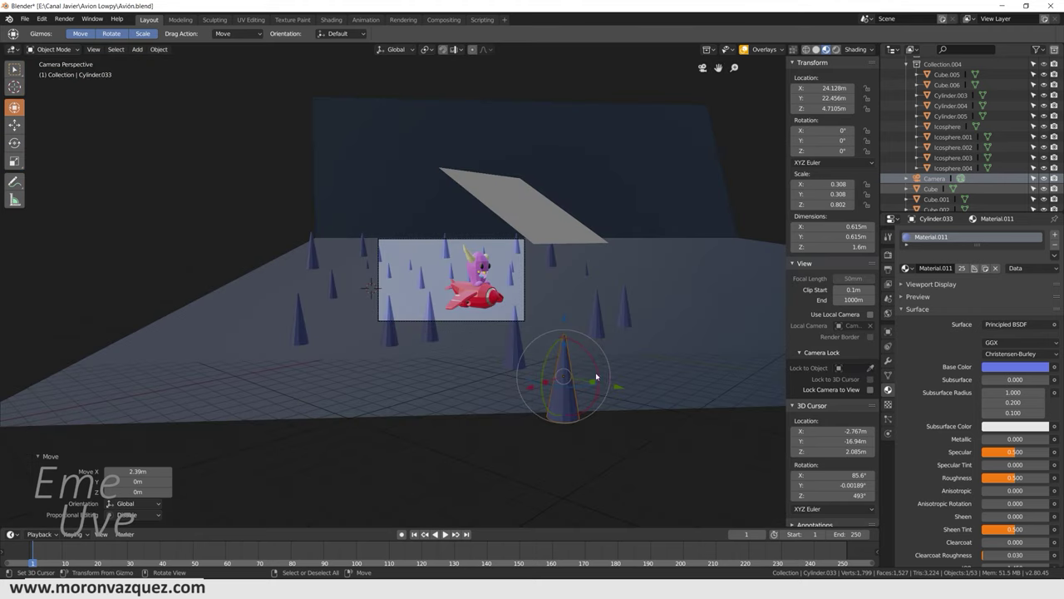
drag(565, 320, 594, 299)
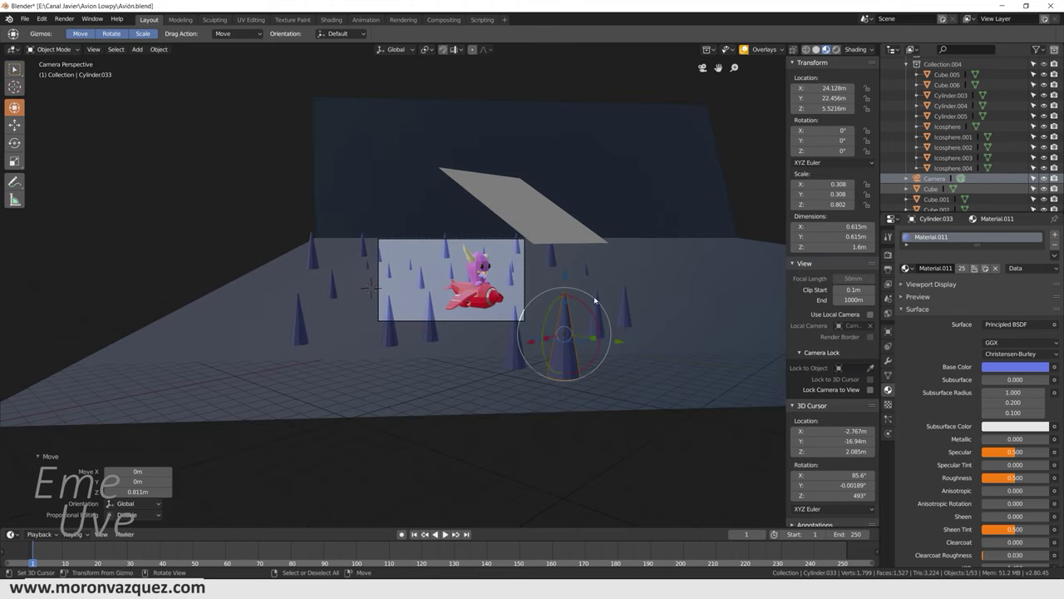
mouse_move(592, 362)
mouse_down()
mouse_move(467, 352)
mouse_move(439, 324)
mouse_move(376, 332)
mouse_up()
mouse_move(418, 280)
mouse_down()
mouse_move(477, 315)
mouse_move(432, 302)
mouse_move(453, 293)
mouse_up()
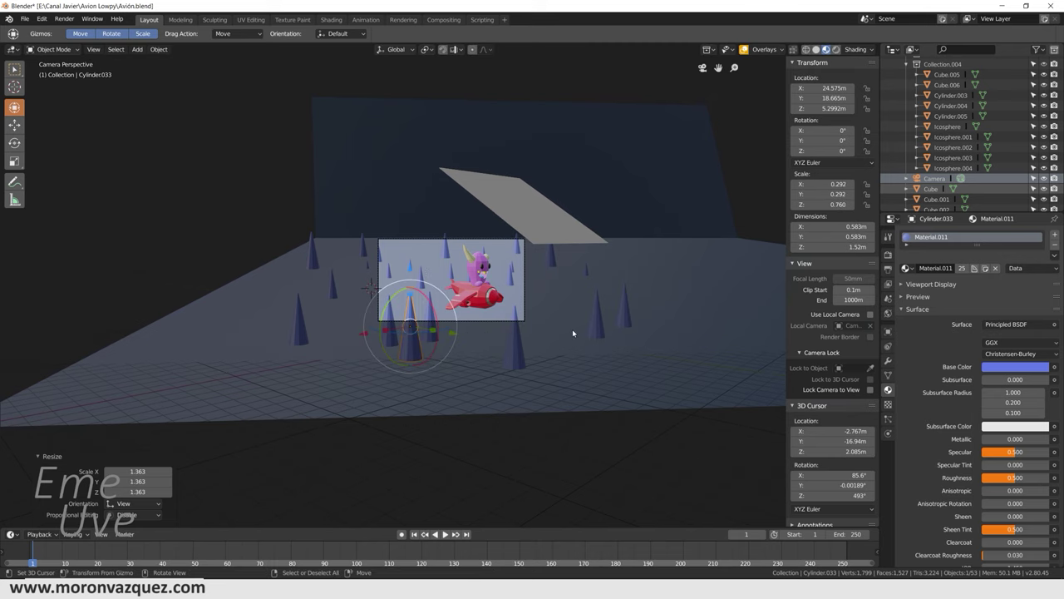
scroll(562, 346, up, 5)
scroll(259, 198, down, 1)
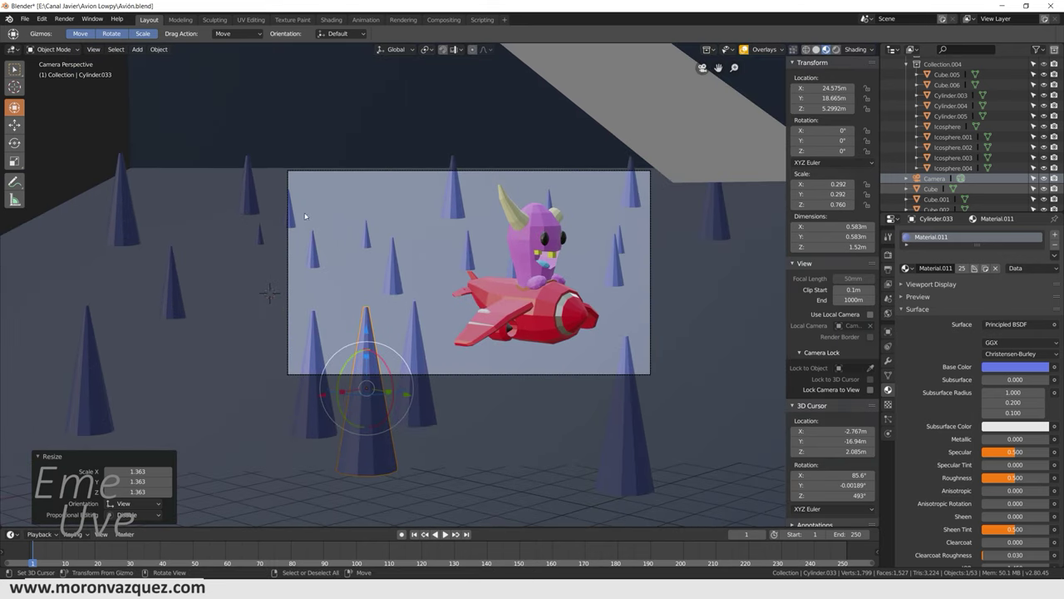
Step: Move large cone Cylinder.029 to the frame's upper left, scale it to 0.376, and raise it 0.73 m
click(259, 198)
click(254, 202)
drag(289, 214, 374, 208)
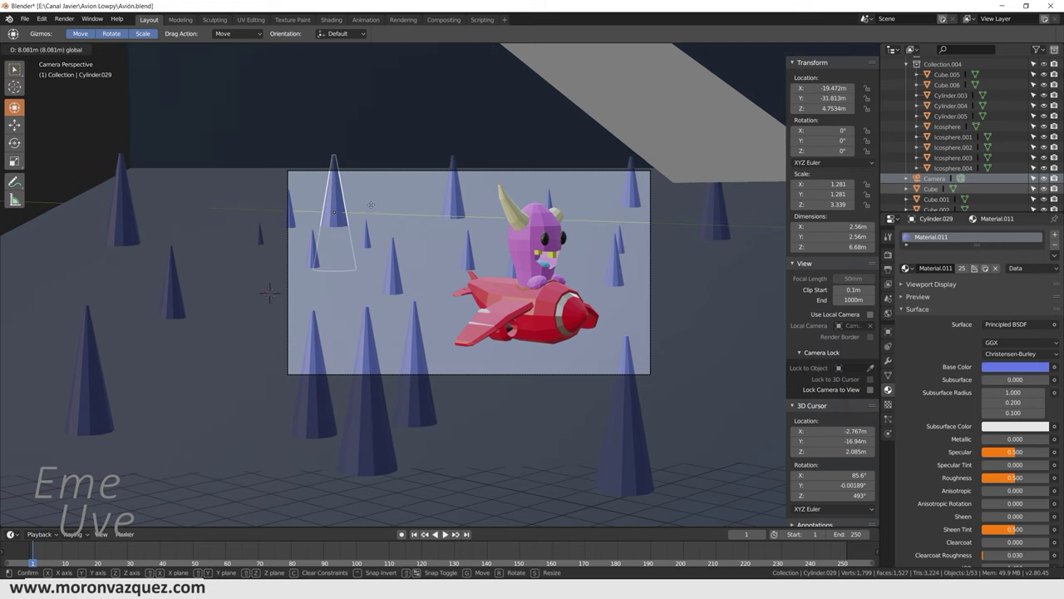
mouse_move(305, 216)
mouse_down()
mouse_move(244, 208)
mouse_move(523, 206)
mouse_move(357, 178)
mouse_up()
click(517, 211)
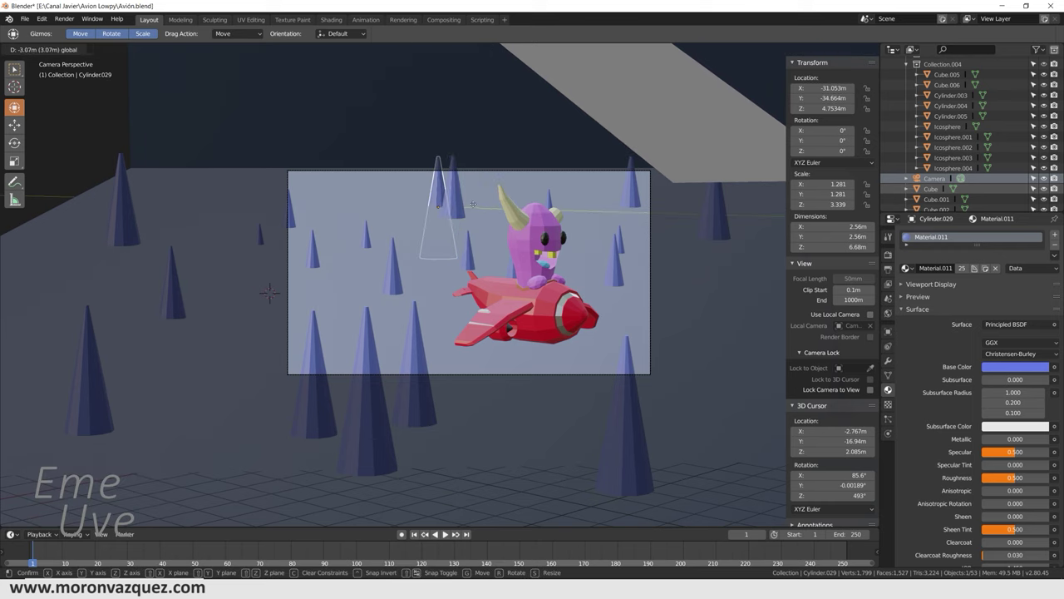
key(s)
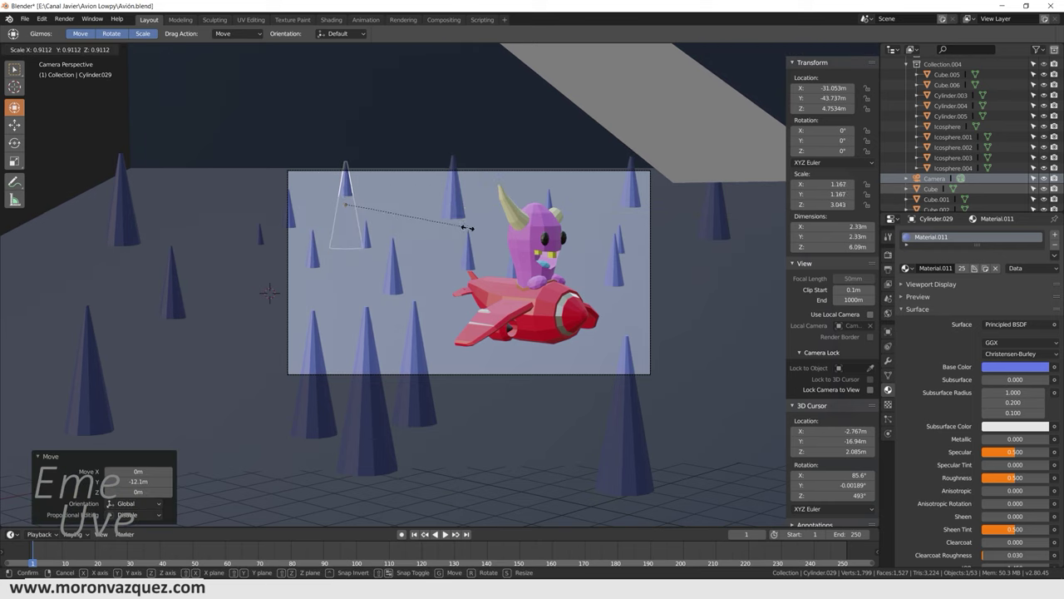
click(340, 150)
drag(340, 143, 341, 132)
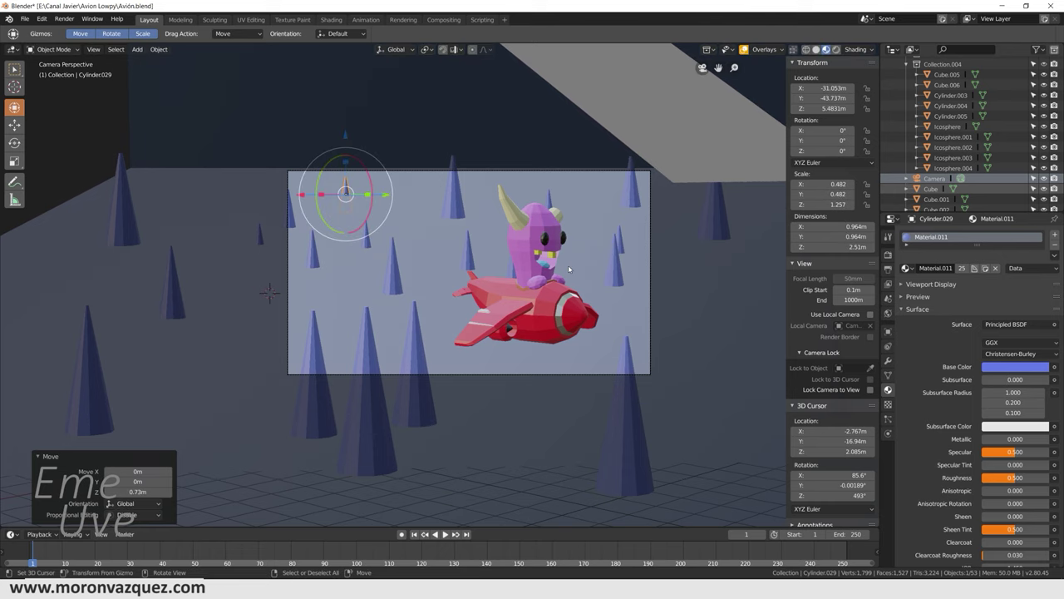
Step: Duplicate the shrunken cone and place the copy just left of the pilot
key(shift+d)
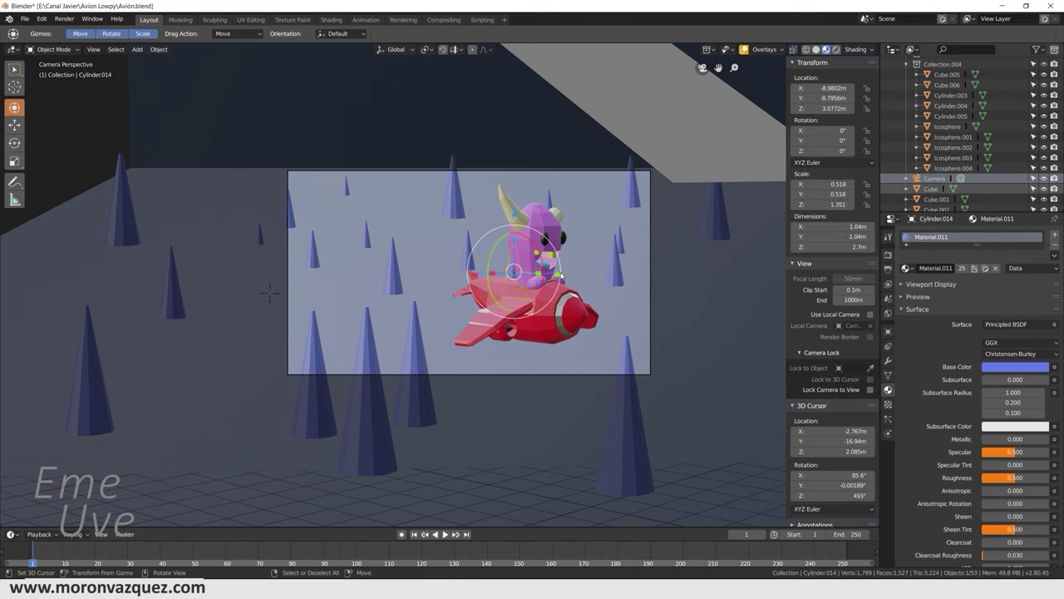
key(y)
click(480, 258)
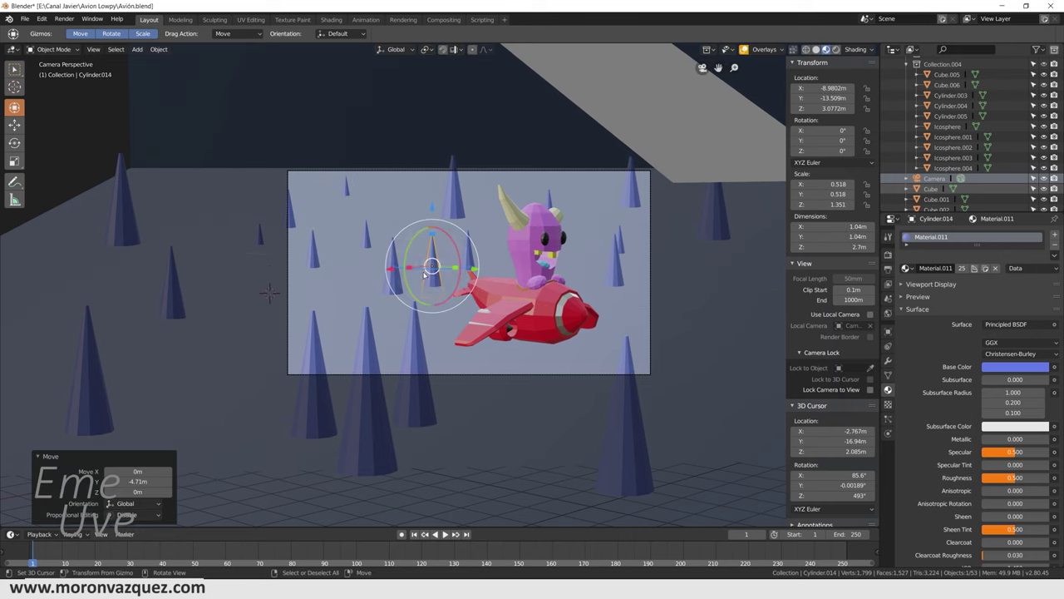
mouse_move(480, 265)
mouse_down()
mouse_move(540, 265)
mouse_move(449, 263)
mouse_up()
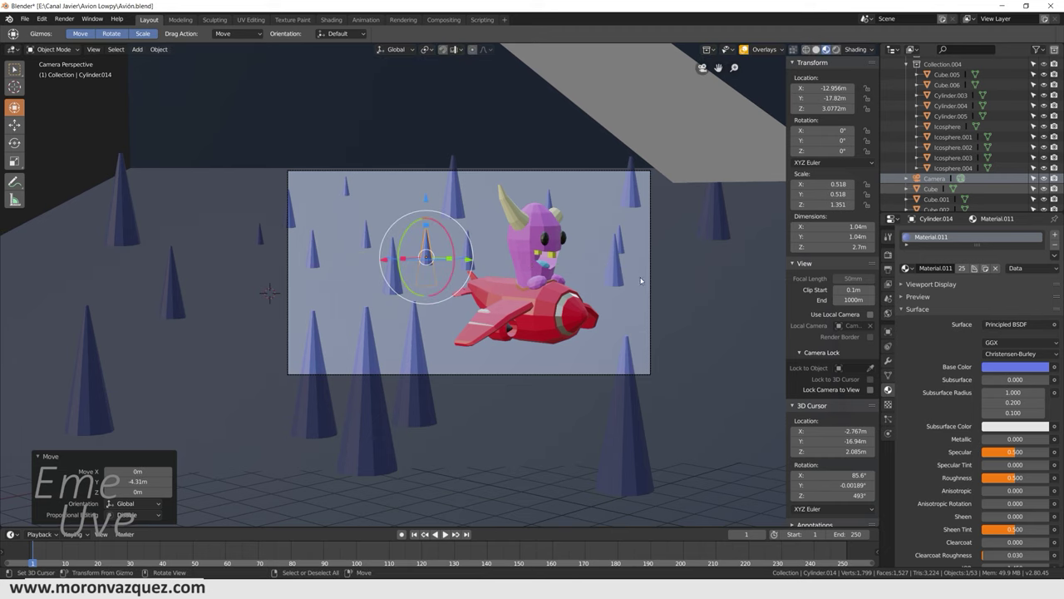
click(27, 20)
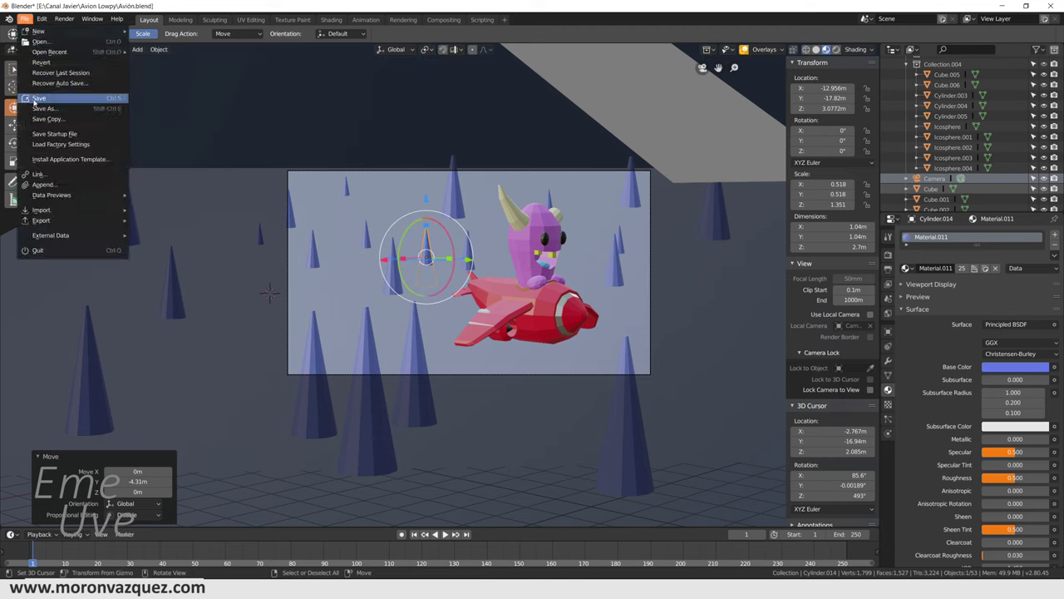
Step: Save the file, select the scene camera, and preview the scene in rendered shading
click(41, 101)
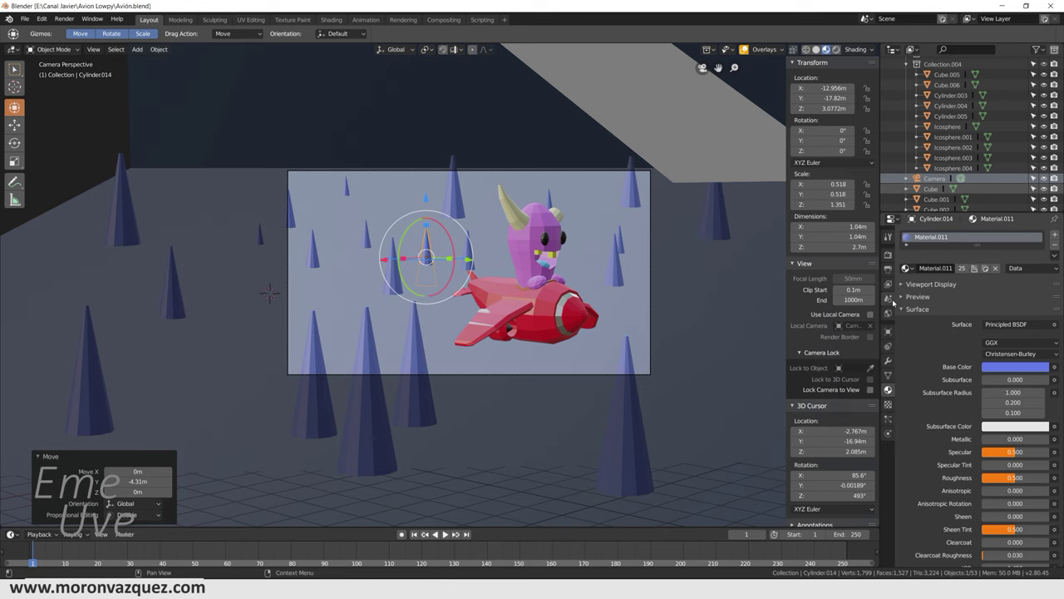
click(930, 179)
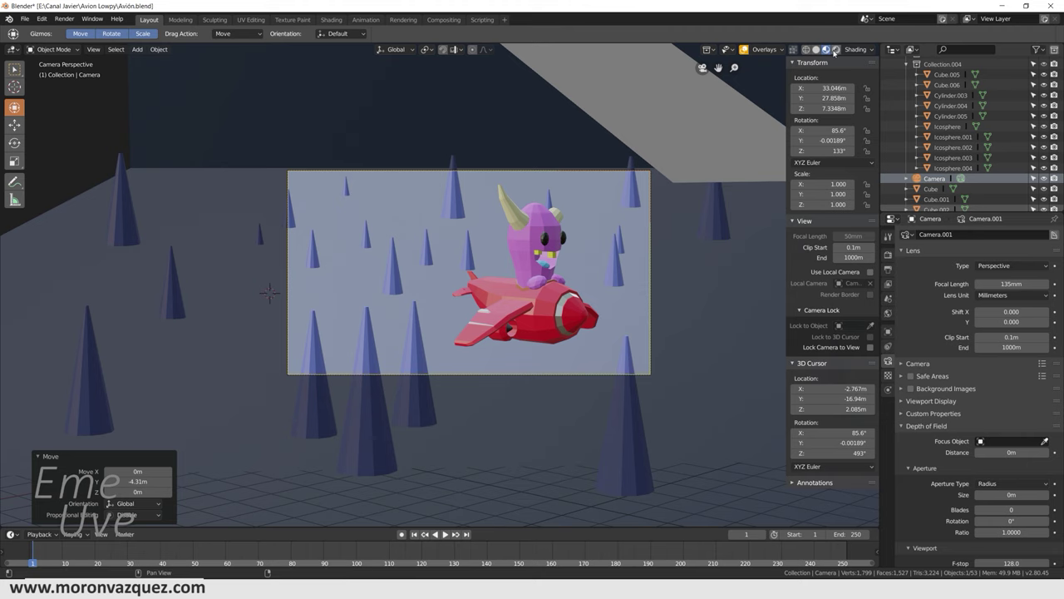
click(835, 51)
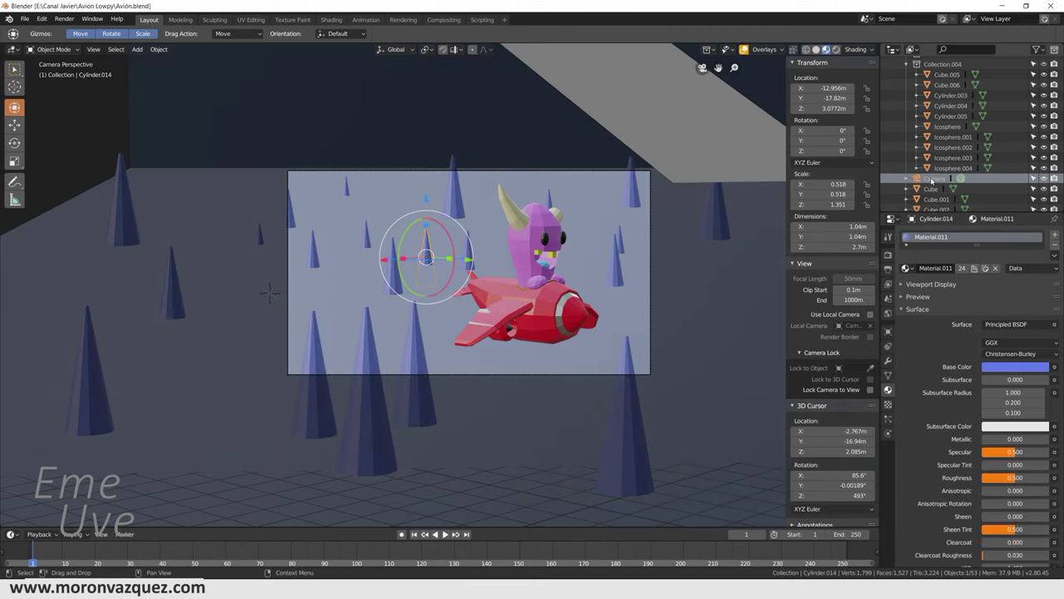
key(Return)
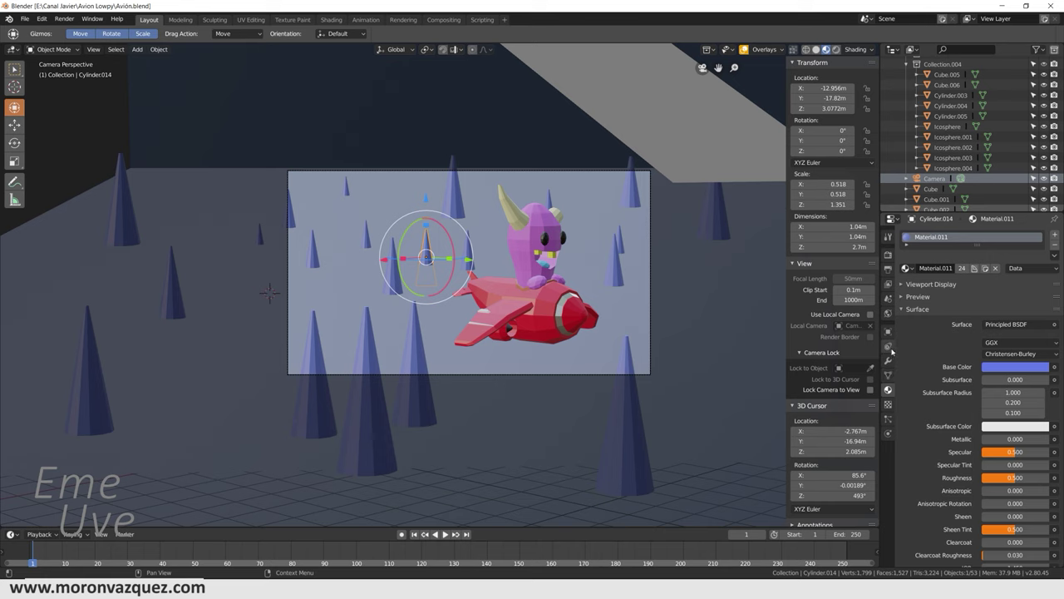
Step: Set the camera's depth-of-field focus object to Cylinder.005 and view the live render
click(934, 178)
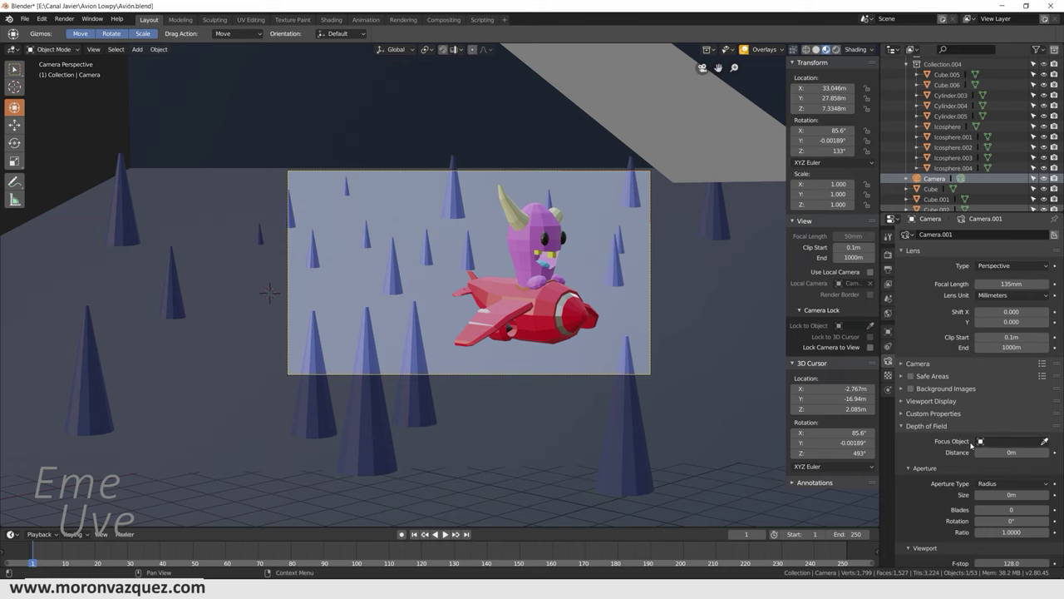
click(1045, 440)
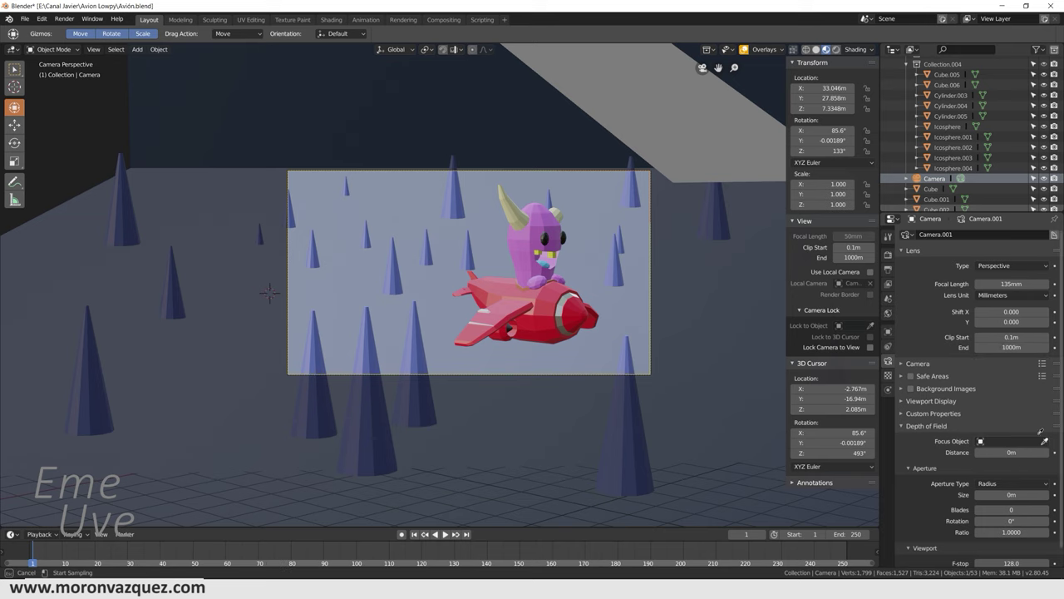
click(529, 236)
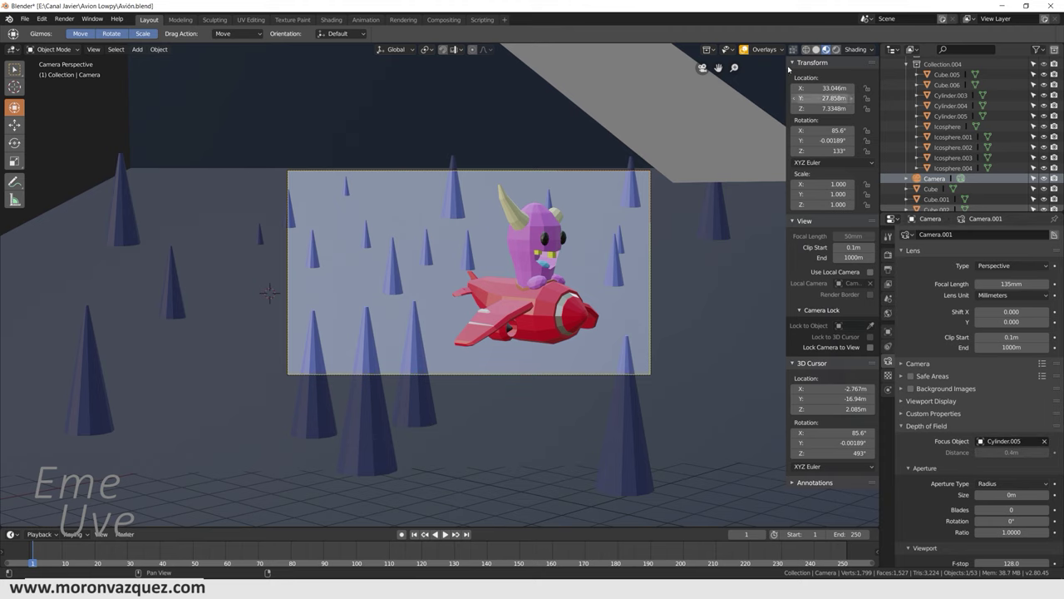
click(835, 48)
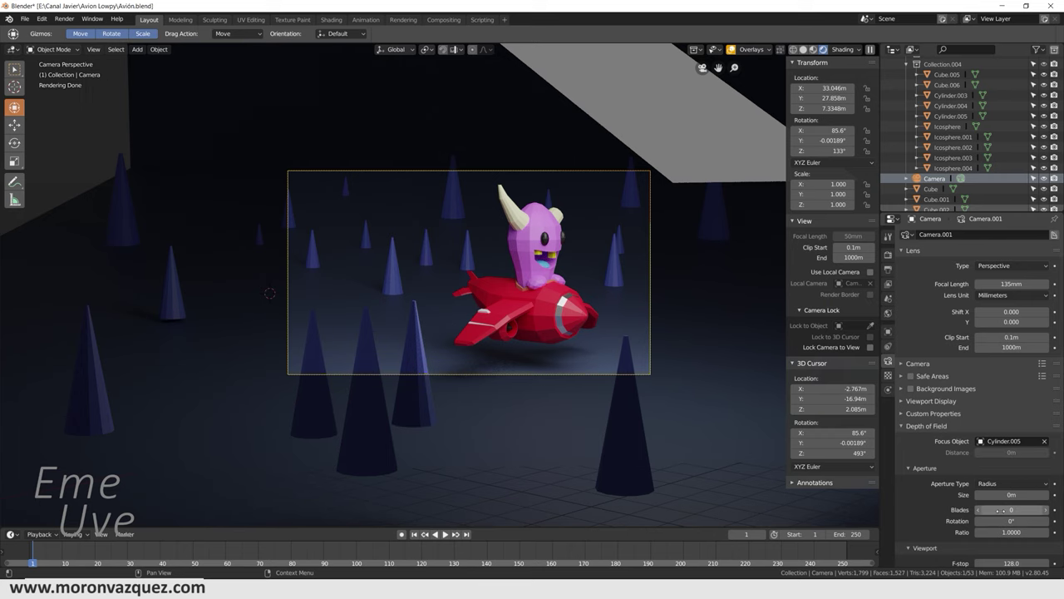
Step: Set the camera aperture size to 0.37 m so the surrounding cones blur
drag(1002, 495, 1023, 494)
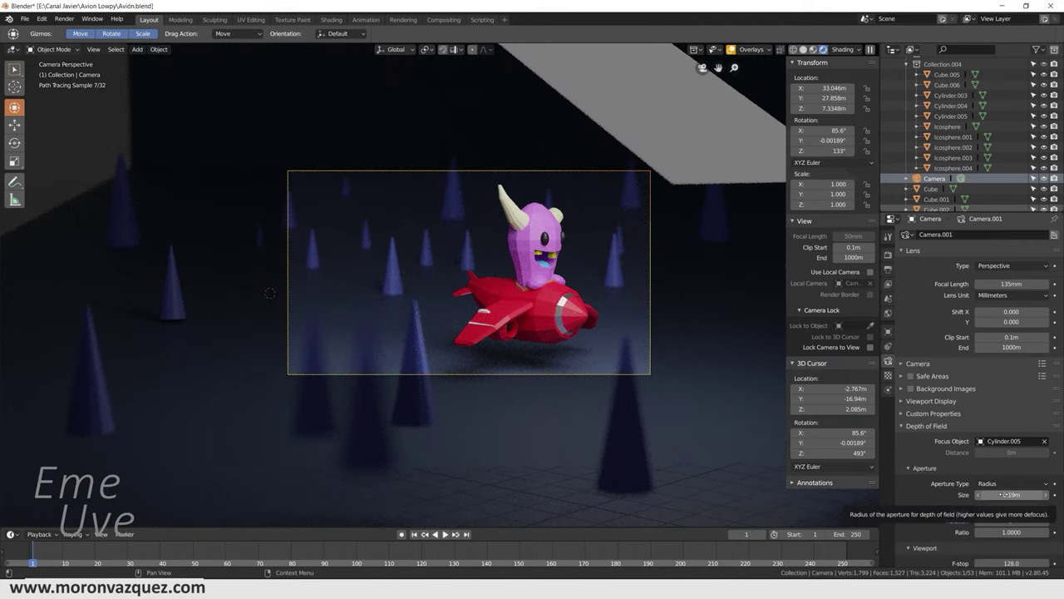
mouse_move(1006, 495)
mouse_down()
mouse_move(1056, 495)
mouse_move(990, 494)
mouse_up()
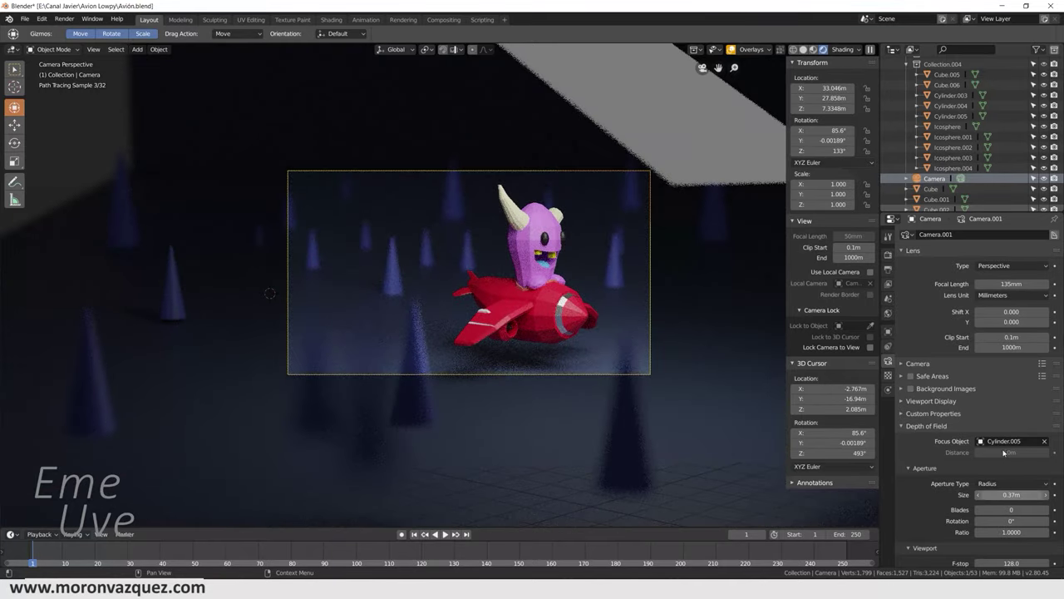